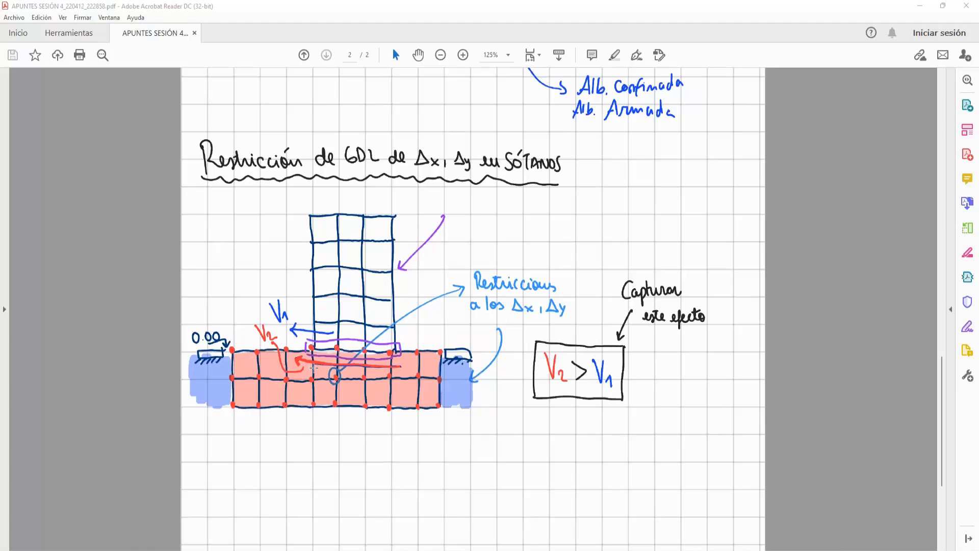
- Examine the hand-drawn sketch of the basement's Δx and Δy restraints and the V2 > V1 note
left_click(232, 351)
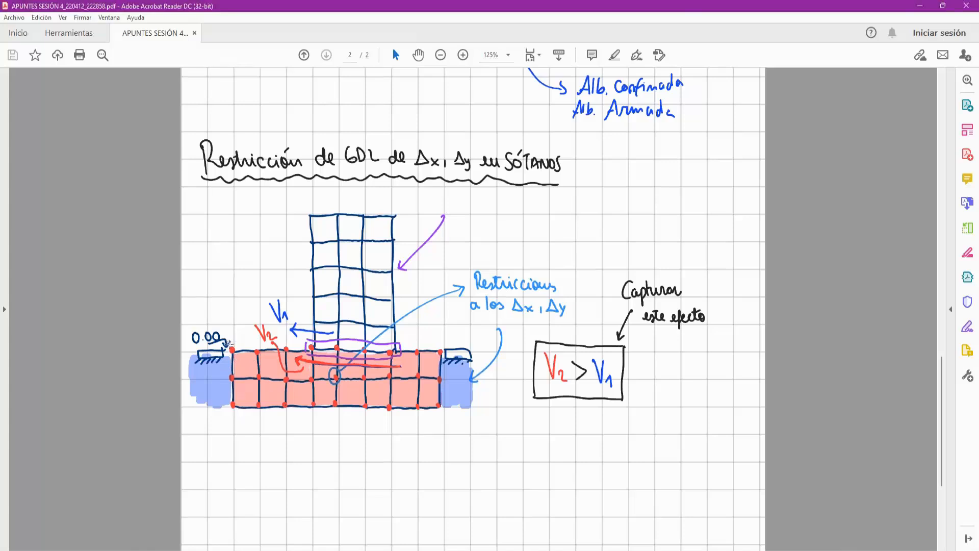
left_click(248, 355)
left_click(248, 351)
left_click_drag(251, 347, 264, 356)
left_click(530, 386)
left_click(505, 384)
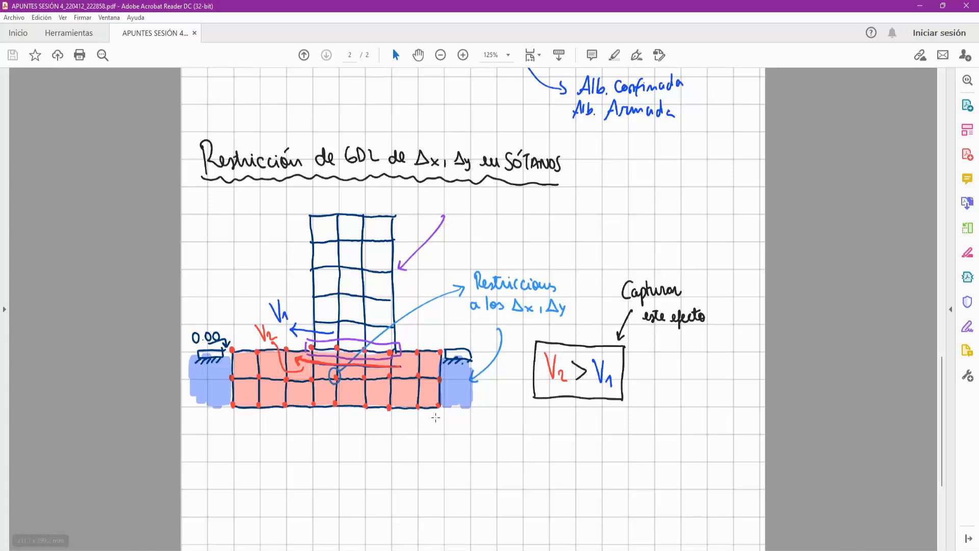
scroll(510, 402, "up", 1)
scroll(511, 402, "down", 1)
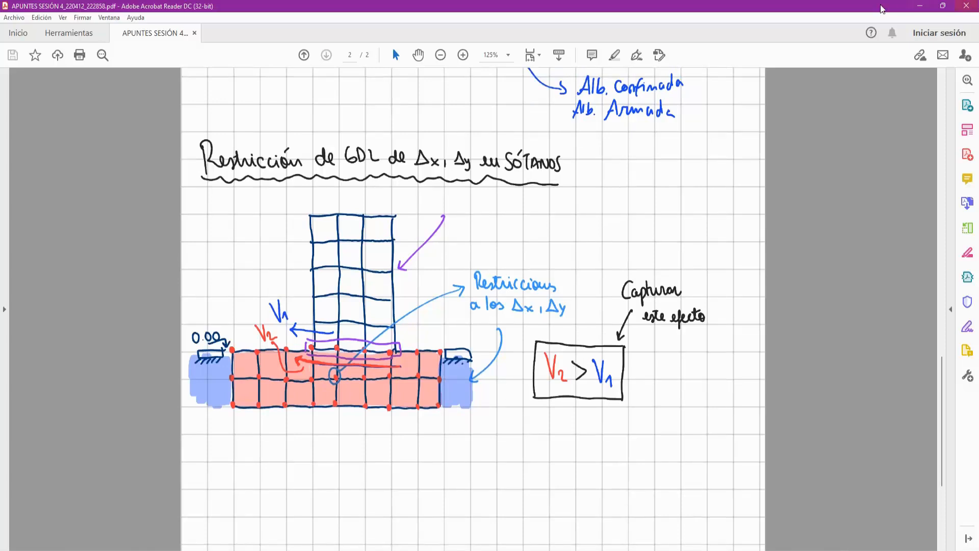
- Switch to ETABS and set the plan view to story level TS2
key("alt+Tab")
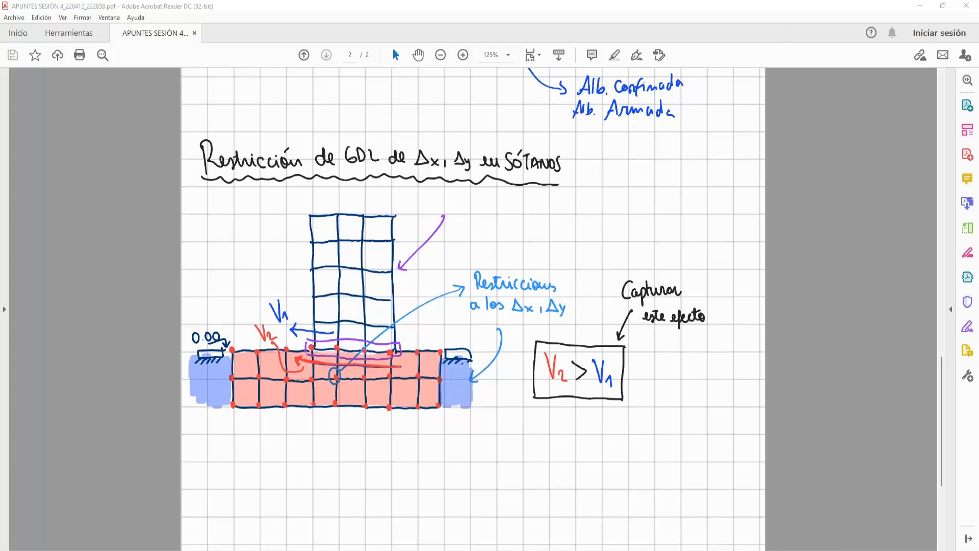
key("alt+Tab")
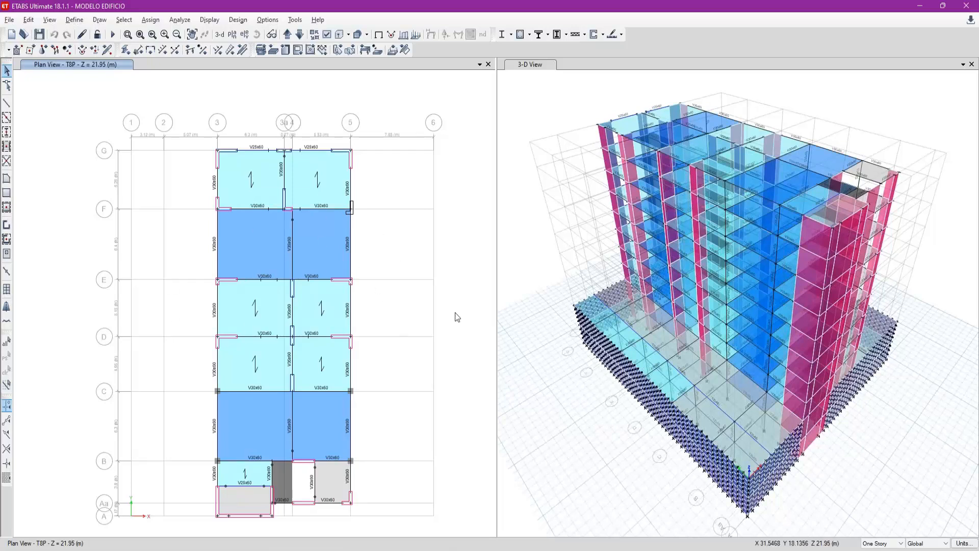
left_click(289, 34)
left_click(288, 34)
left_click(232, 34)
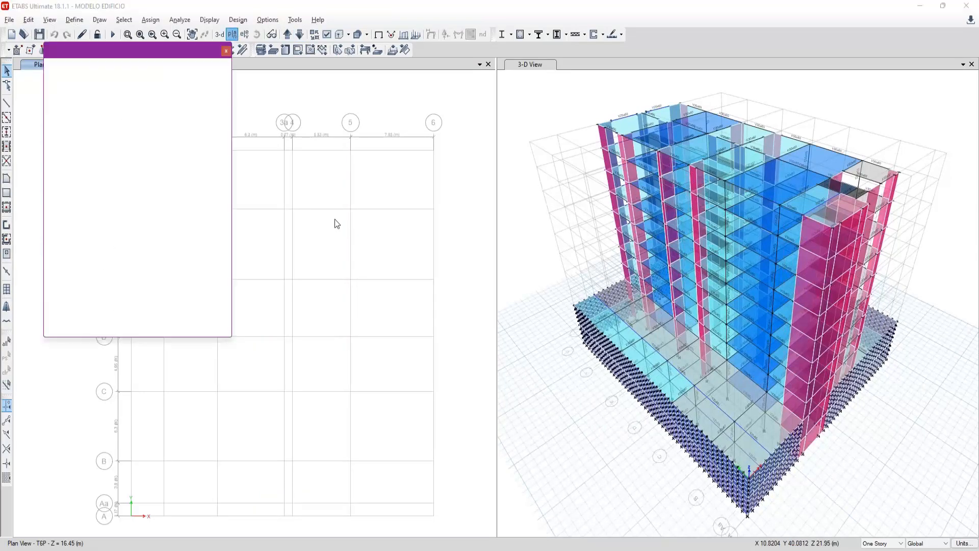
left_click(441, 308)
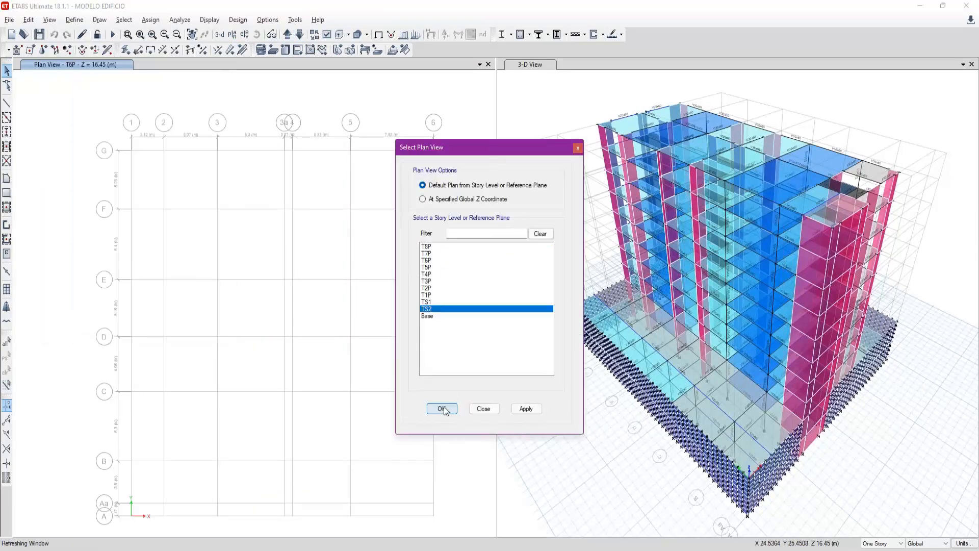
left_click(442, 408)
- Show all objects in the plan view and move it up one story to TS1
right_click(390, 181)
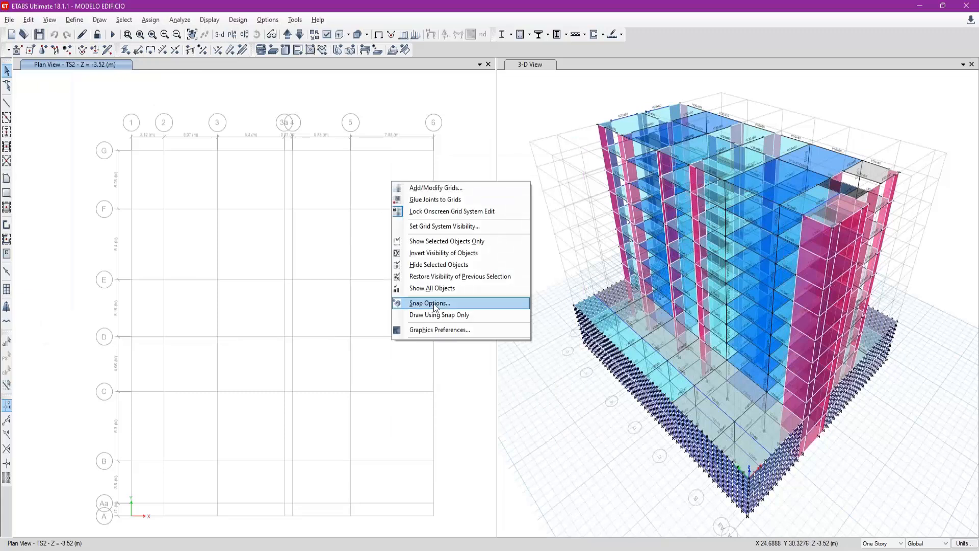
left_click(439, 289)
left_click(288, 35)
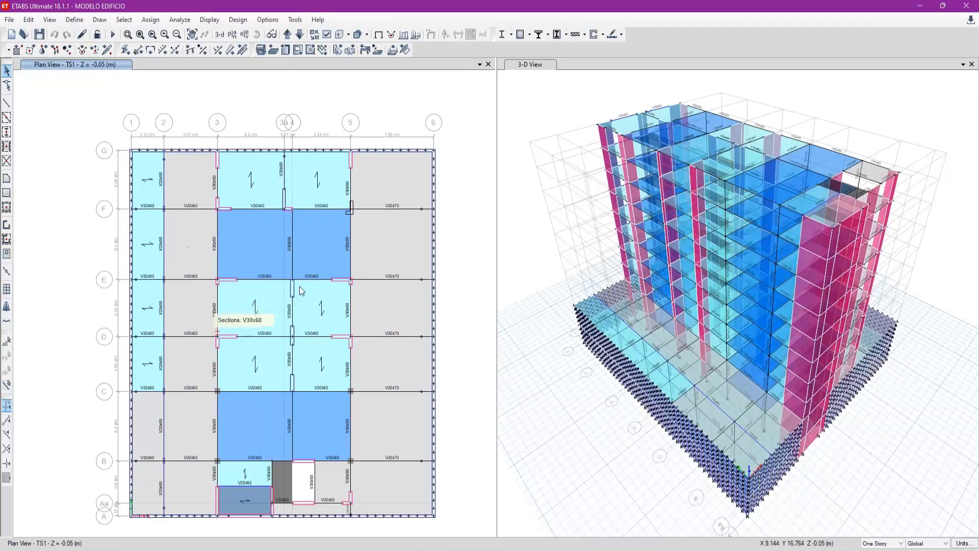
- Replace the 3-D view with the elevation view along grid line G
left_click(530, 255)
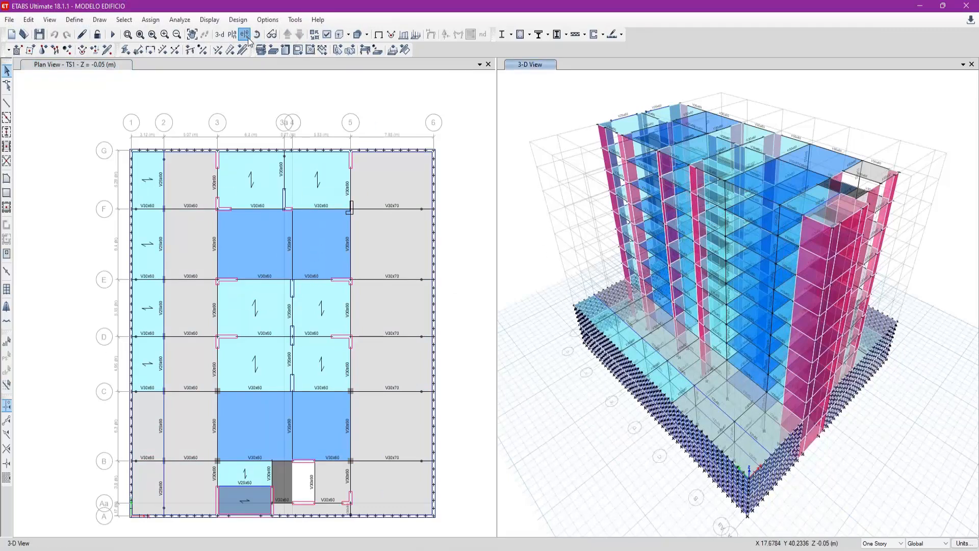
left_click(244, 34)
left_click(442, 413)
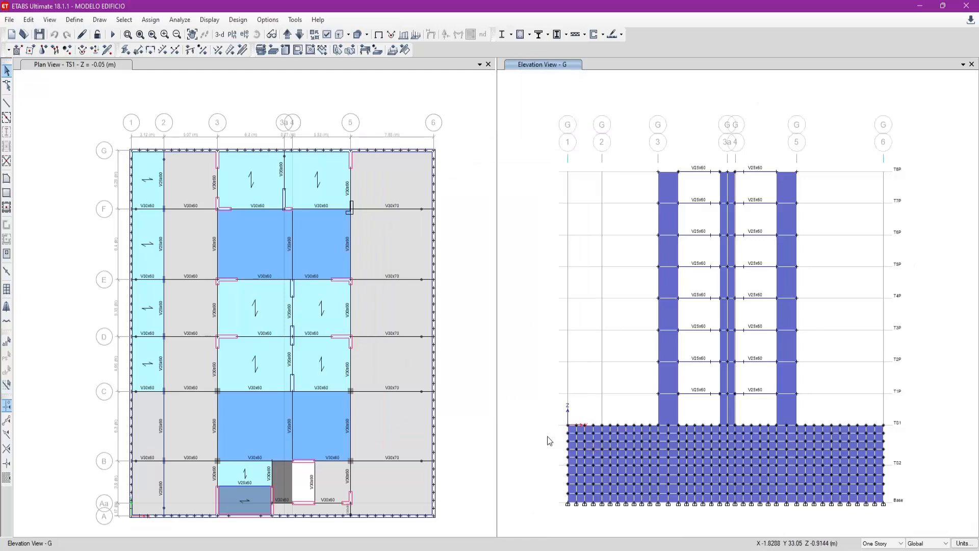
- Inspect the restraint assignments of a basement wall joint at story TS2 in elevation G and compare them with the notes
left_click_drag(561, 417, 909, 516)
scroll(580, 519, "up", 3)
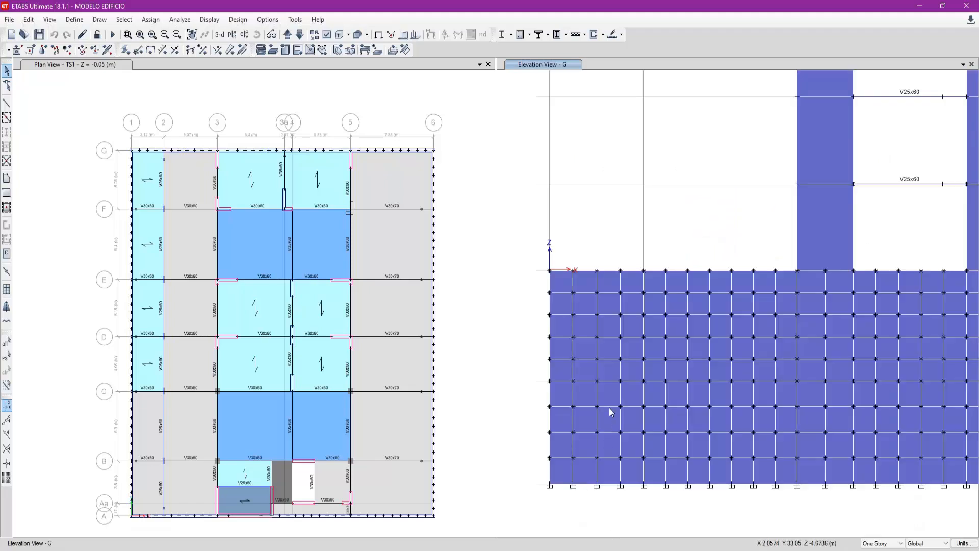
right_click(597, 382)
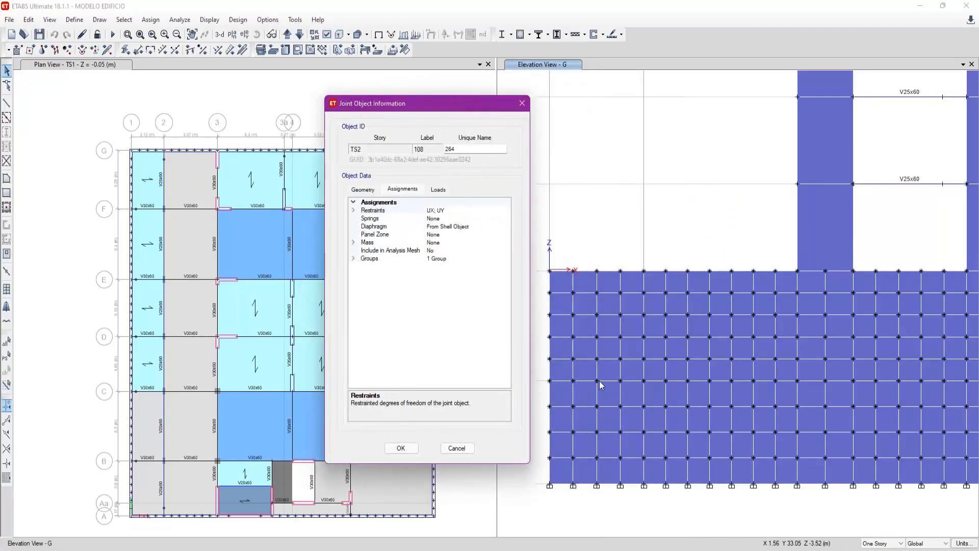
left_click(353, 210)
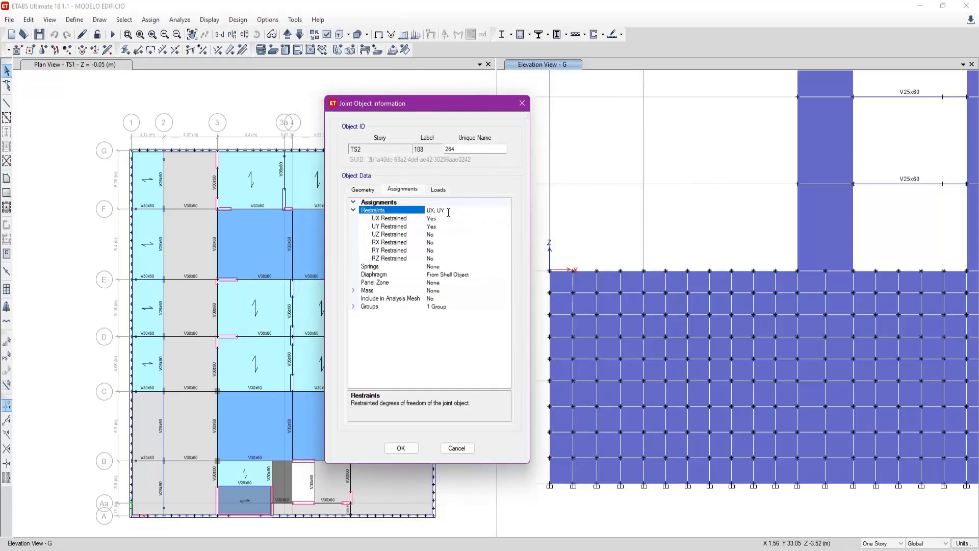
key("alt+Tab")
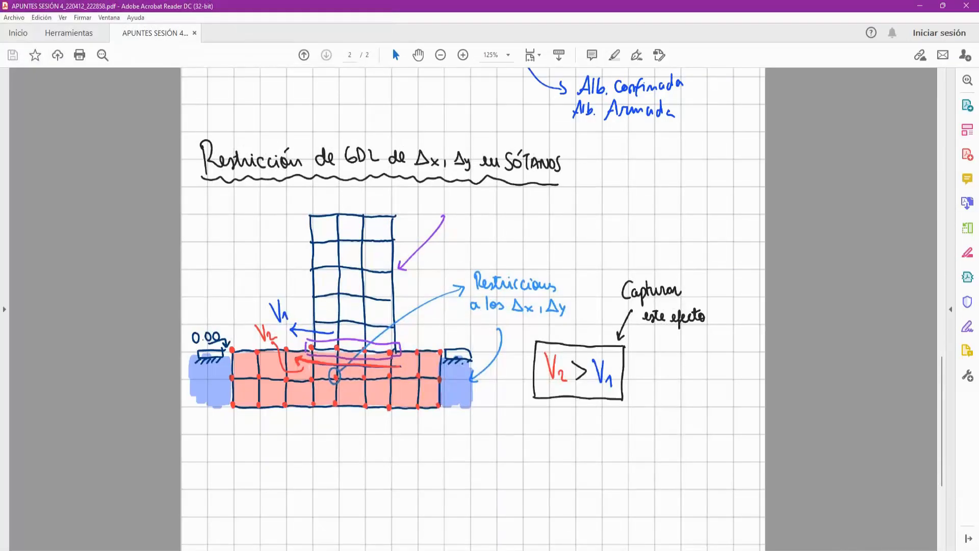
key("alt+Tab")
left_click(525, 104)
scroll(587, 287, "down", 5)
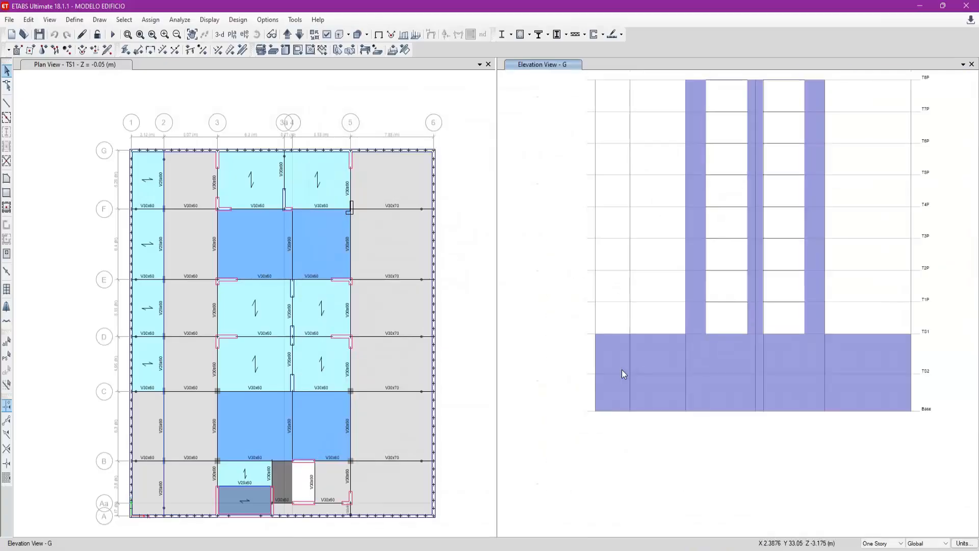
- Filter the elevations for grid line 1, apply it, and step through the elevation list to grid line F
left_click(244, 34)
type("1")
left_click(517, 411)
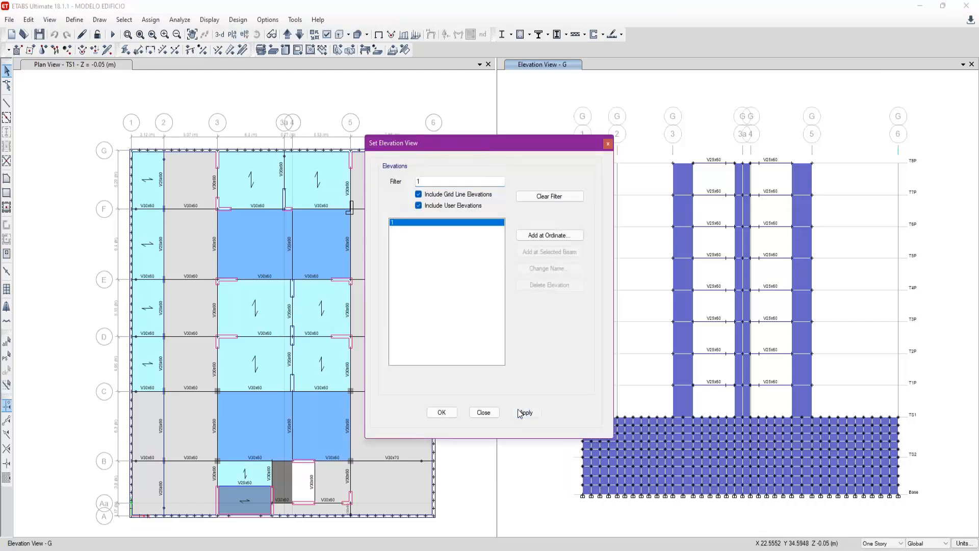
left_click_drag(552, 148, 639, 150)
left_click(301, 36)
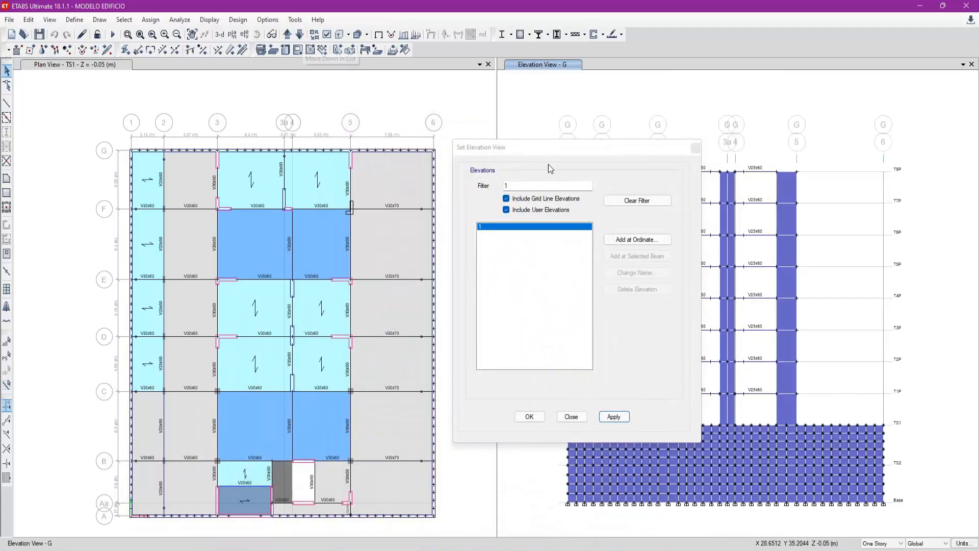
left_click(300, 35)
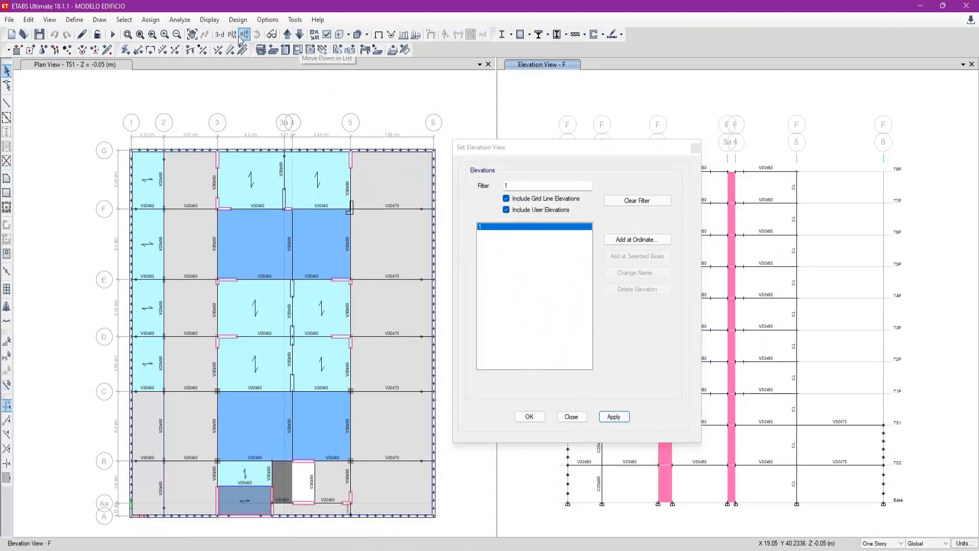
- Filter the elevations for grid line 6 and display that elevation
left_click_drag(522, 186, 499, 187)
type("6")
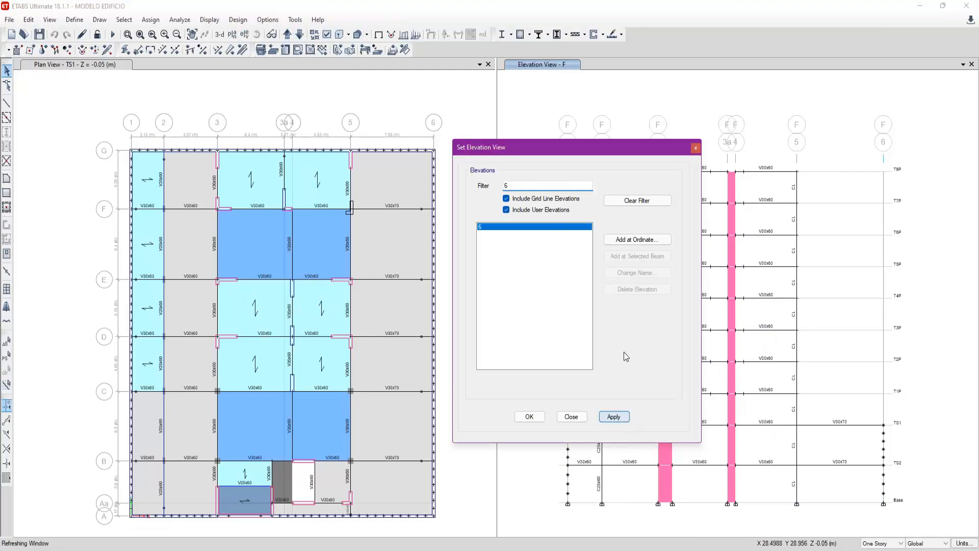
left_click(626, 420)
left_click_drag(607, 146, 614, 116)
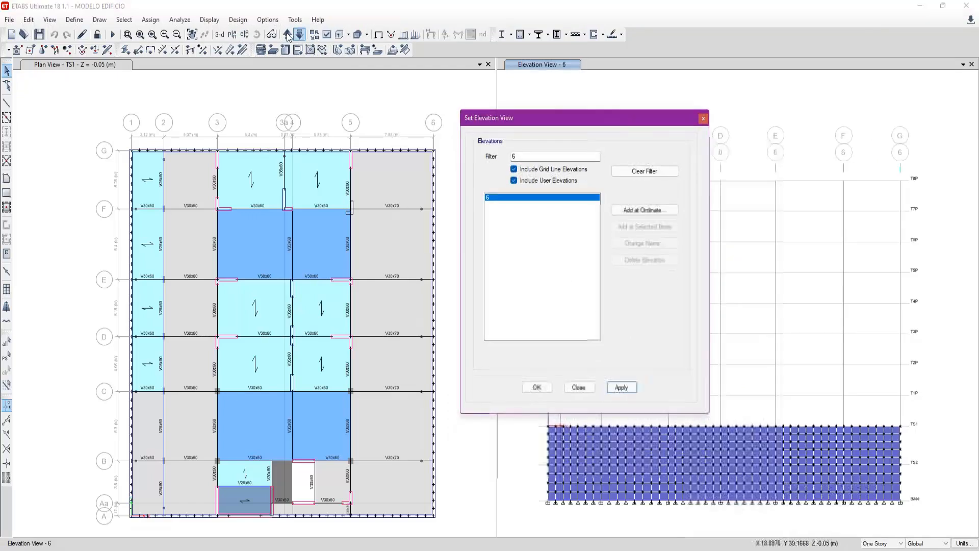
- Display the elevation along grid line A and close the elevation settings
left_click(245, 35)
left_click_drag(520, 156, 499, 164)
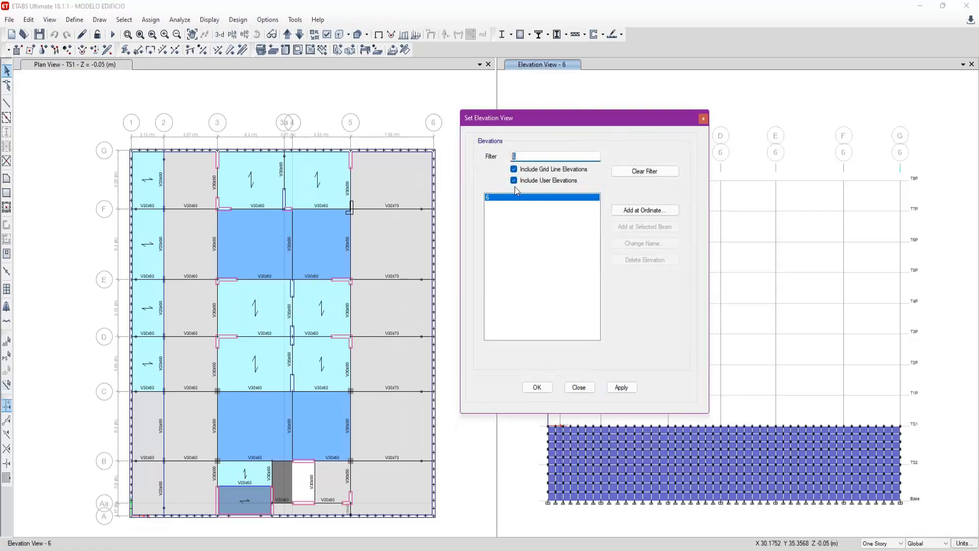
type("a")
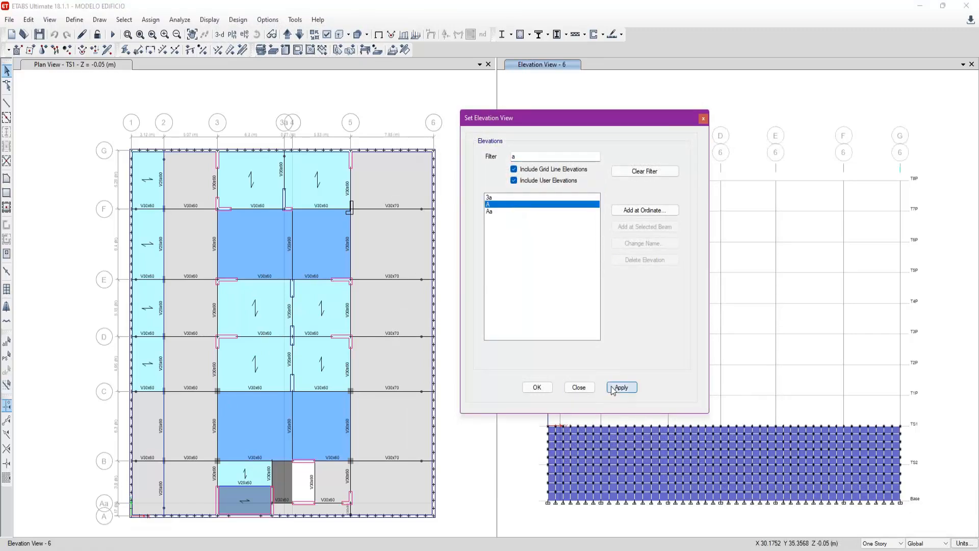
left_click(613, 390)
left_click(579, 388)
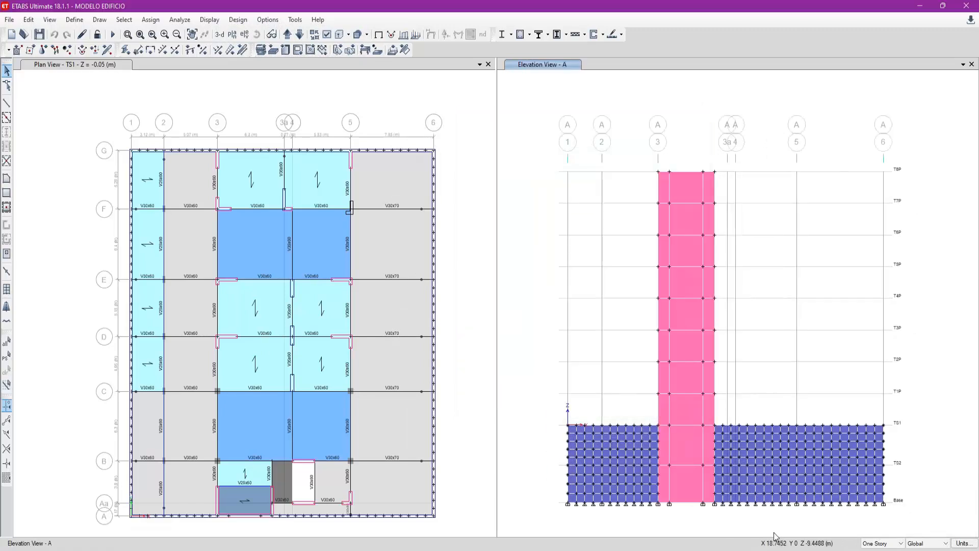
- Examine the basement wall mesh and its joints around the central wall in elevation A
middle_click_drag(774, 534, 776, 519)
scroll(731, 522, "up", 3)
middle_click_drag(583, 364, 668, 465)
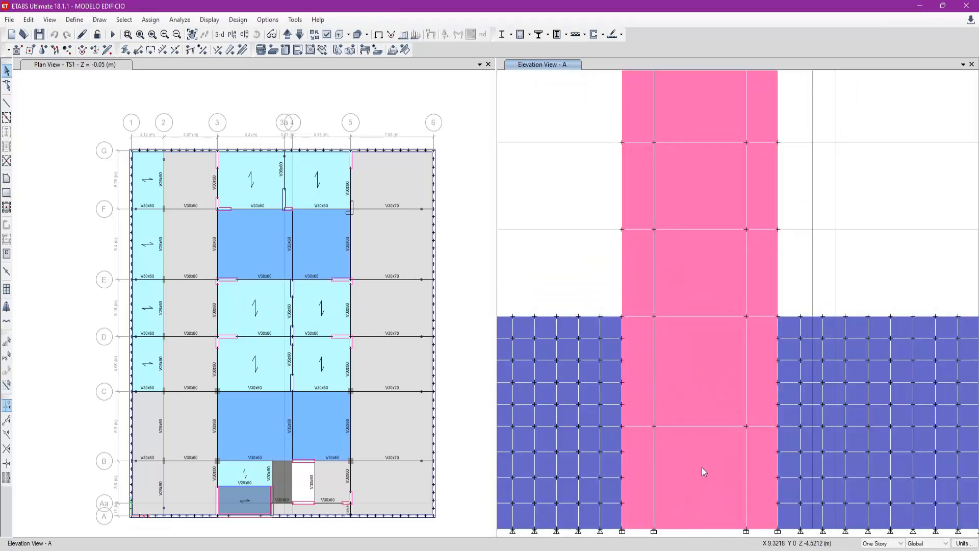
scroll(690, 427, "down", 3)
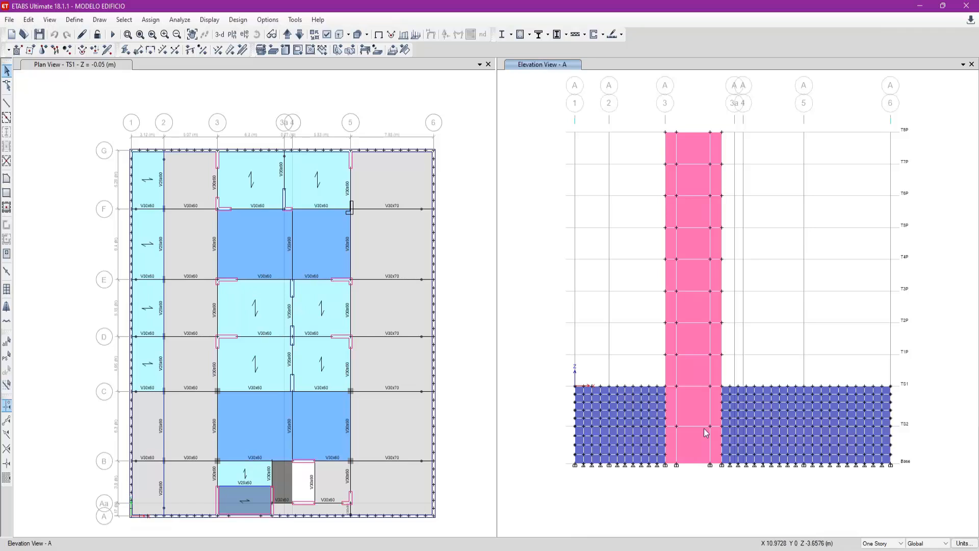
scroll(698, 442, "up", 3)
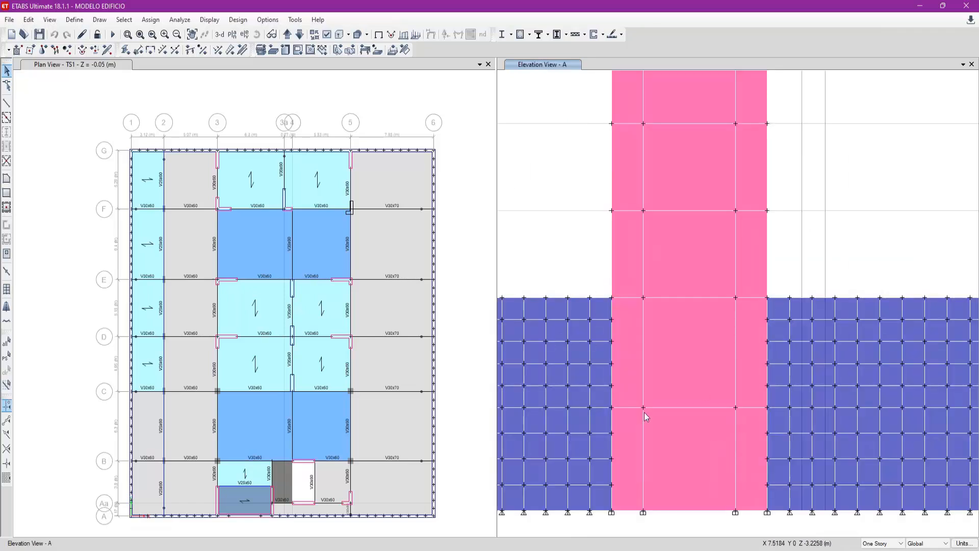
scroll(686, 451, "down", 3)
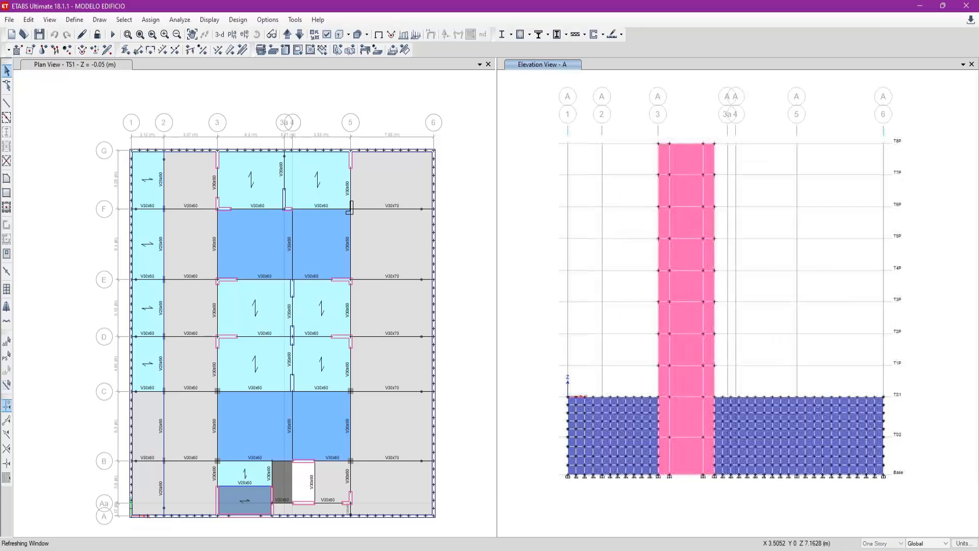
left_click(343, 145)
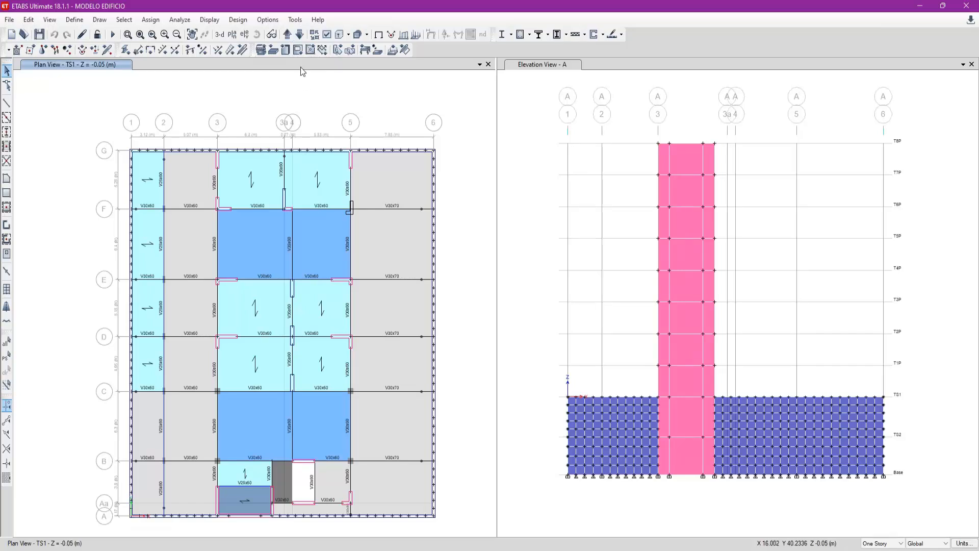
left_click_drag(209, 136, 355, 524)
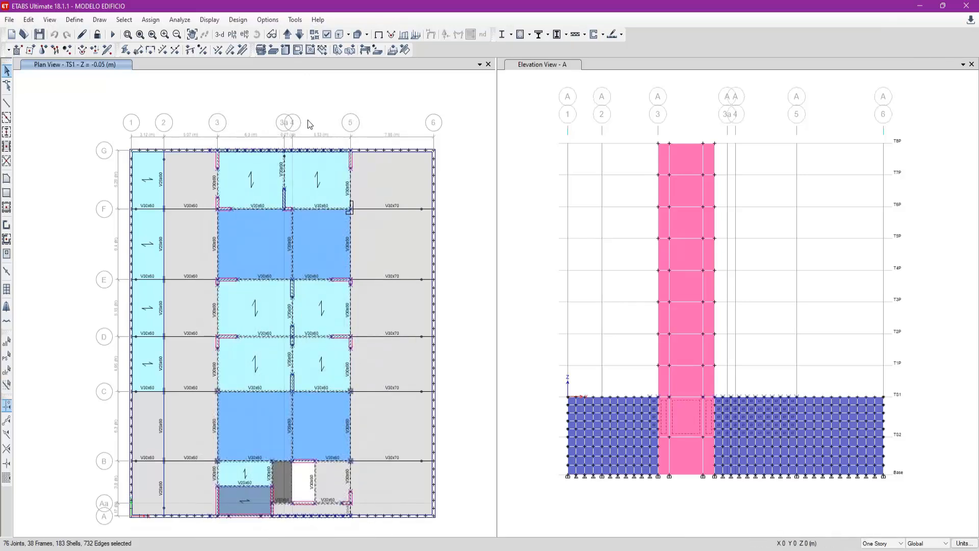
key("ctrl+r")
left_click(491, 187)
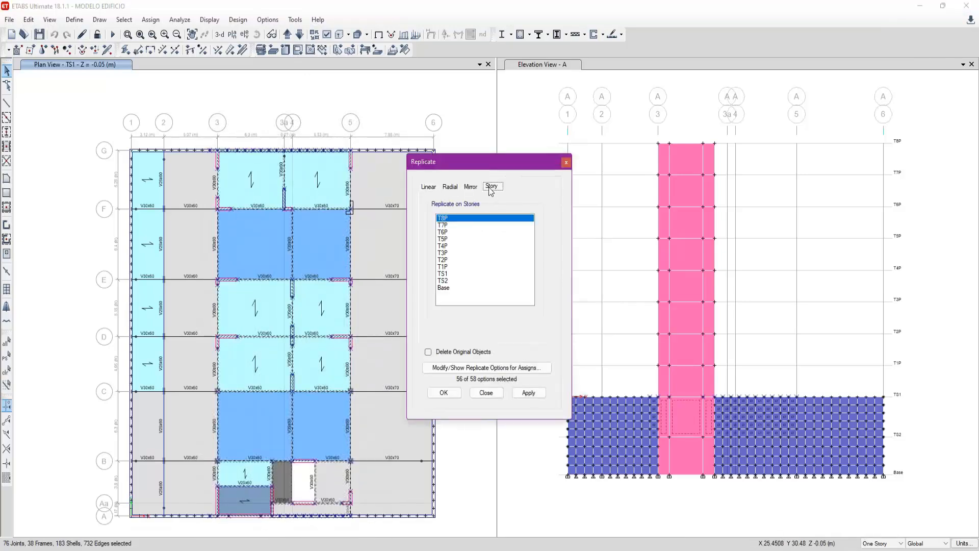
left_click(456, 266)
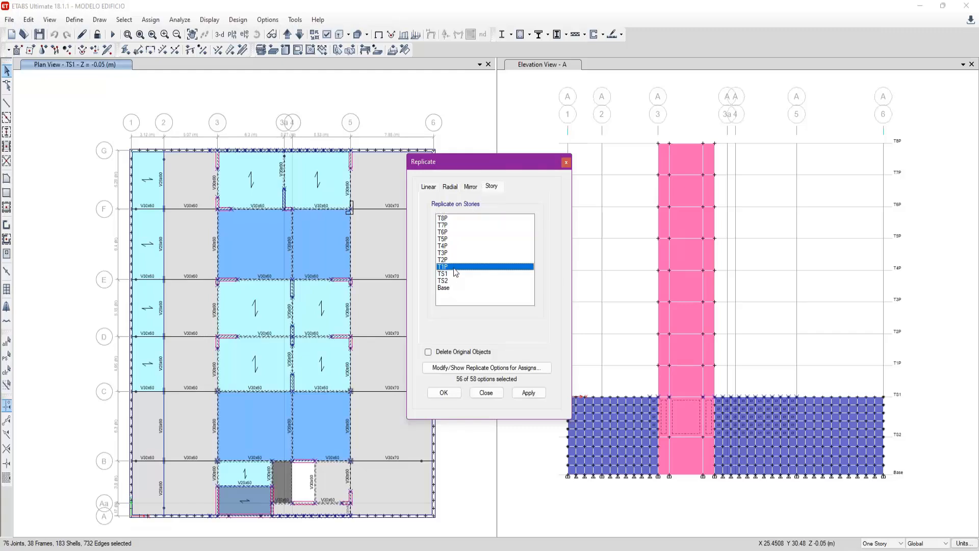
left_click(483, 391)
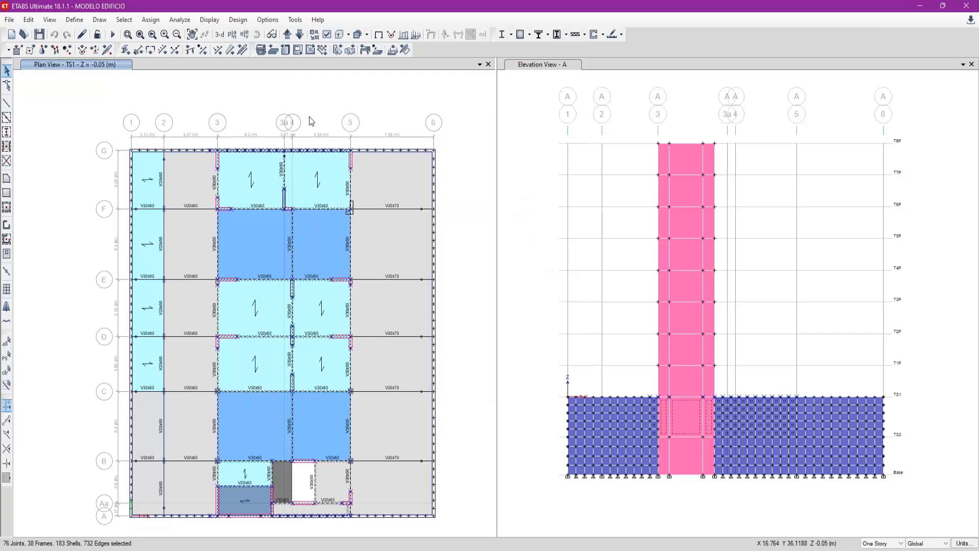
- Move the plan view up to story T1P and switch to AutoCAD to view the structural floor plans
left_click(287, 35)
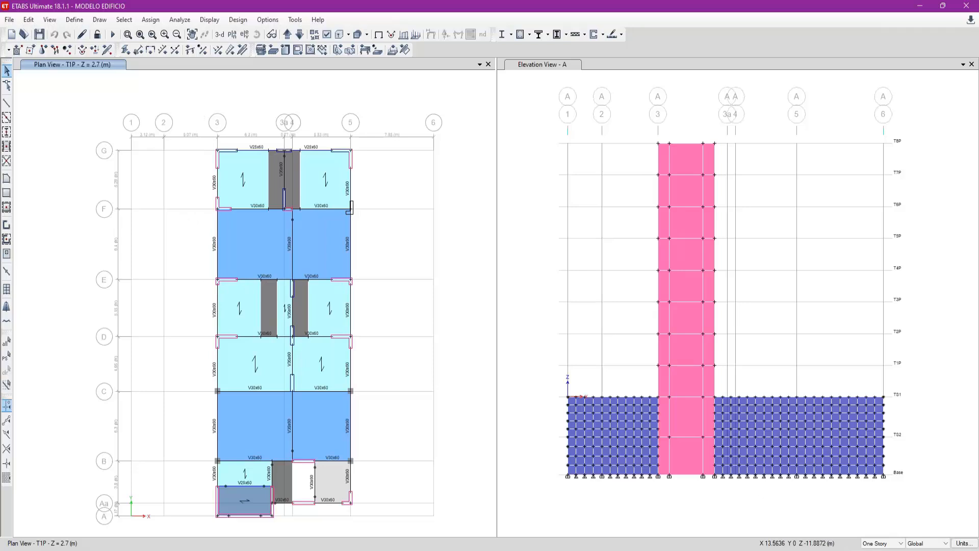
left_click(612, 548)
middle_click_drag(514, 406, 516, 348)
scroll(408, 361, "up", 2)
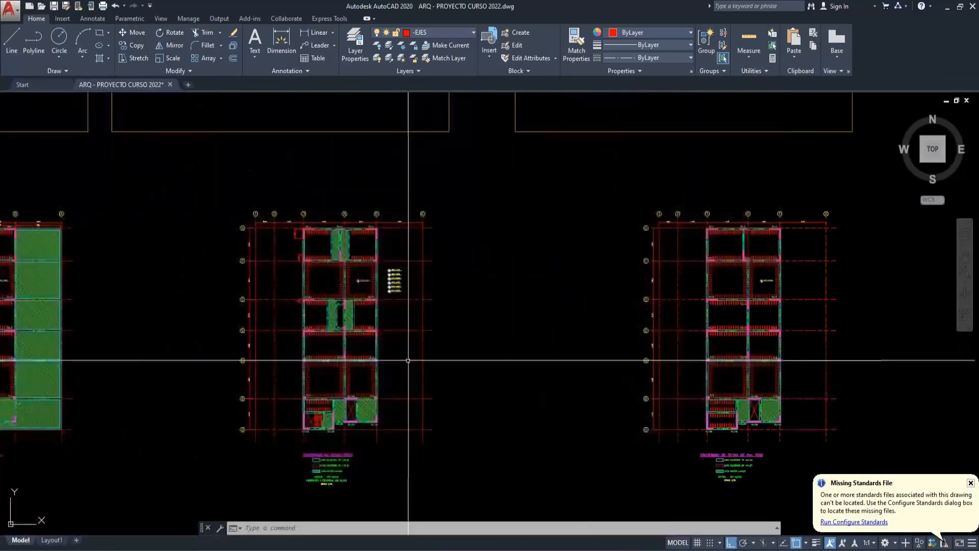
- Inspect the slab hatches between grids E–F and B–C in the typical floor framing plan
scroll(408, 361, "up", 3)
scroll(439, 341, "down", 1)
left_click(278, 152)
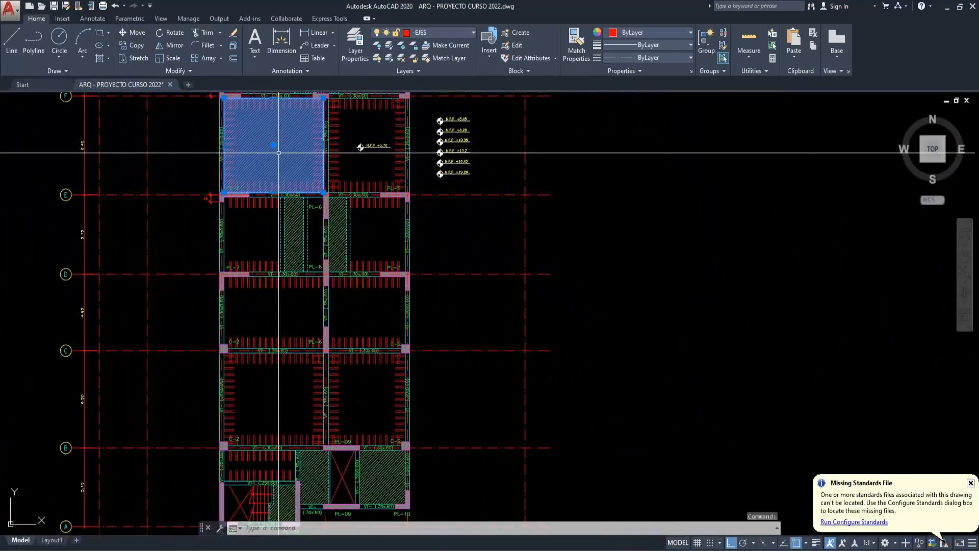
left_click(386, 173)
key("Escape")
scroll(445, 265, "down", 2)
middle_click_drag(446, 264, 456, 304)
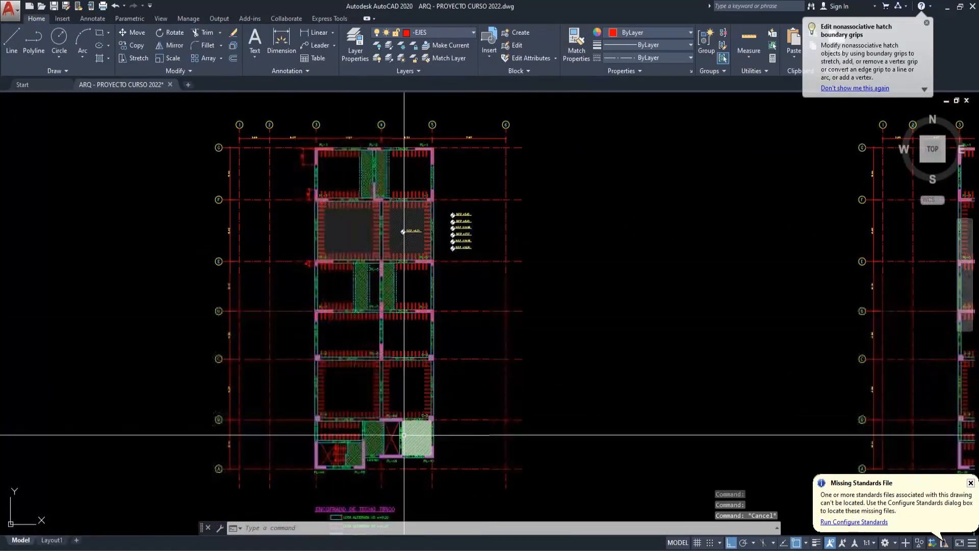
left_click(385, 384)
key("Escape")
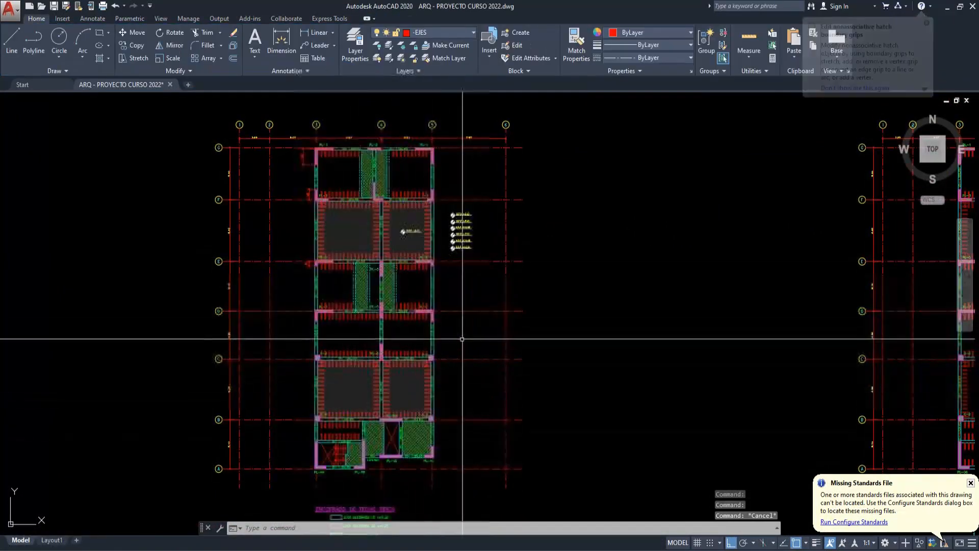
mouse_move(461, 344)
middle_mouse_down()
mouse_move(452, 355)
mouse_move(457, 344)
middle_mouse_up()
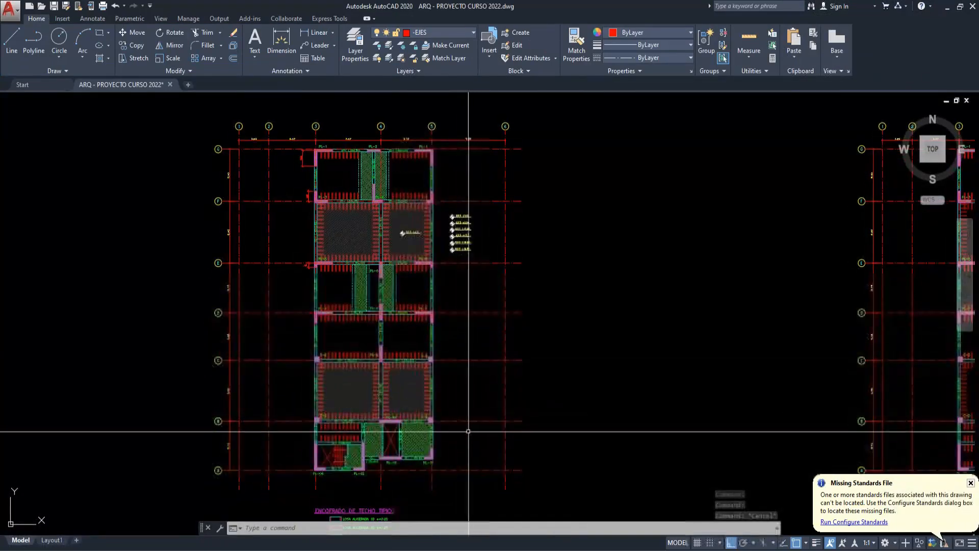
scroll(468, 432, "down", 3)
left_click(518, 483)
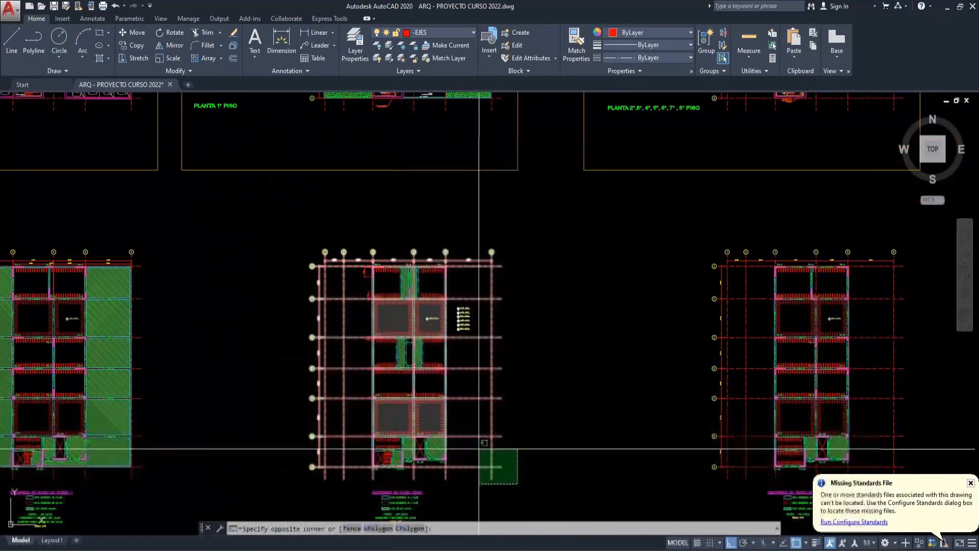
scroll(477, 452, "down", 3)
key("Escape")
scroll(405, 164, "up", 3)
scroll(436, 212, "down", 3)
scroll(393, 437, "up", 3)
- Group all objects of the typical floor framing plan, including its grid axes and level marks
left_click(505, 475)
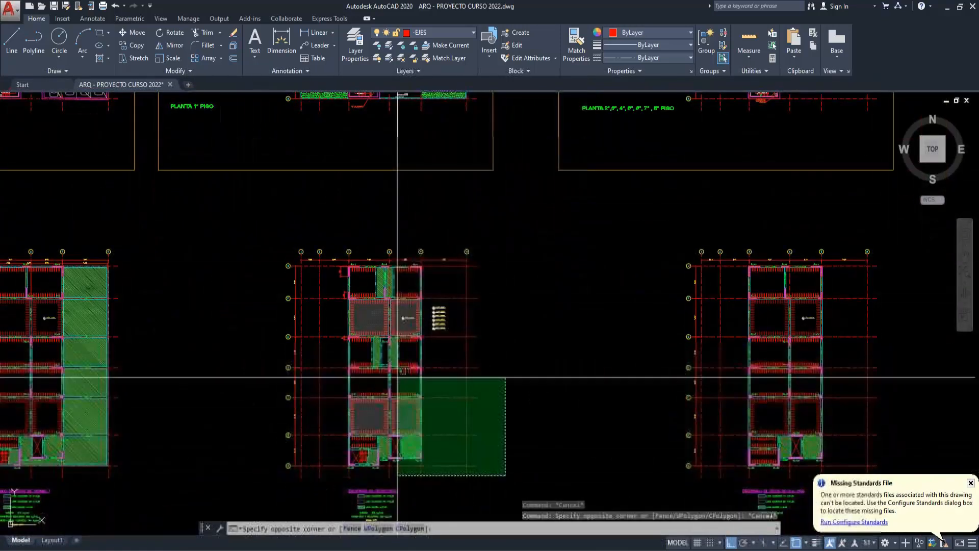
left_click(241, 214)
type("group")
key("Return")
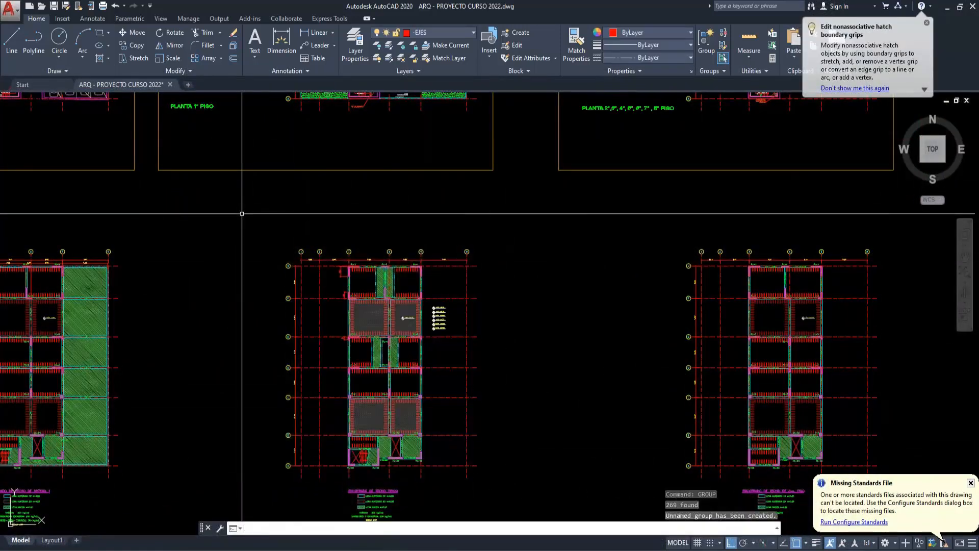
- Move the grouped framing plan onto the architectural plan of floors 2 to 8, aligning both at the intersection of grids 2 and G
left_click(328, 271)
scroll(306, 278, "up", 4)
type("m")
key("Return")
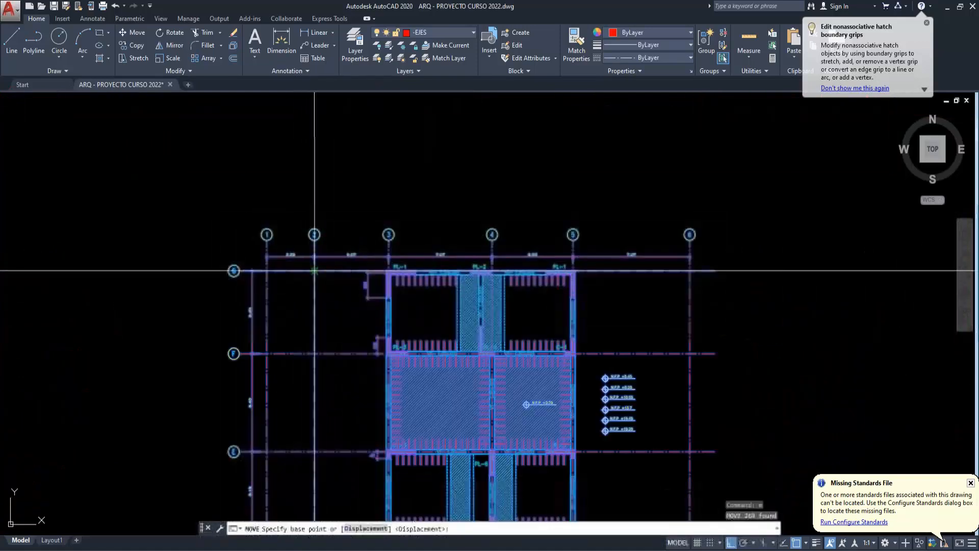
left_click(312, 272)
scroll(327, 271, "down", 6)
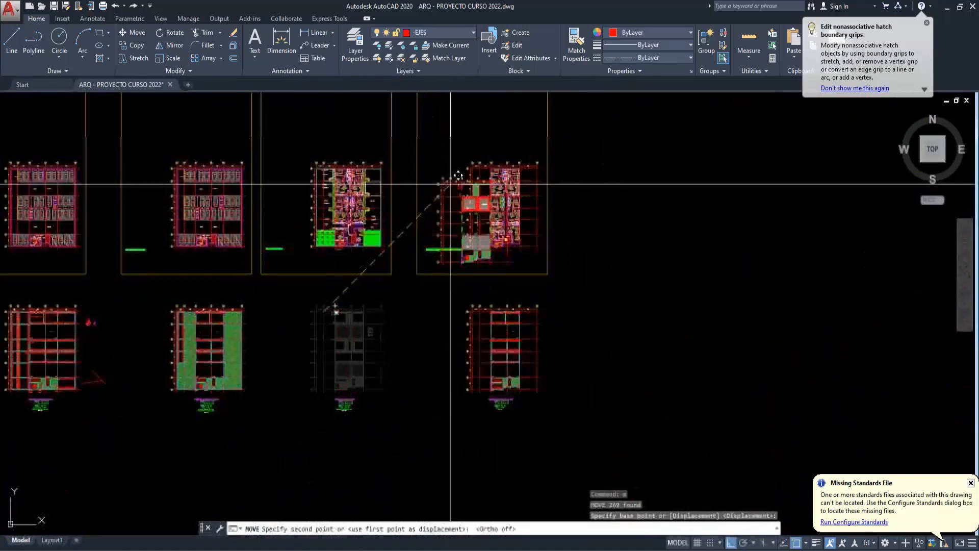
scroll(459, 176, "up", 5)
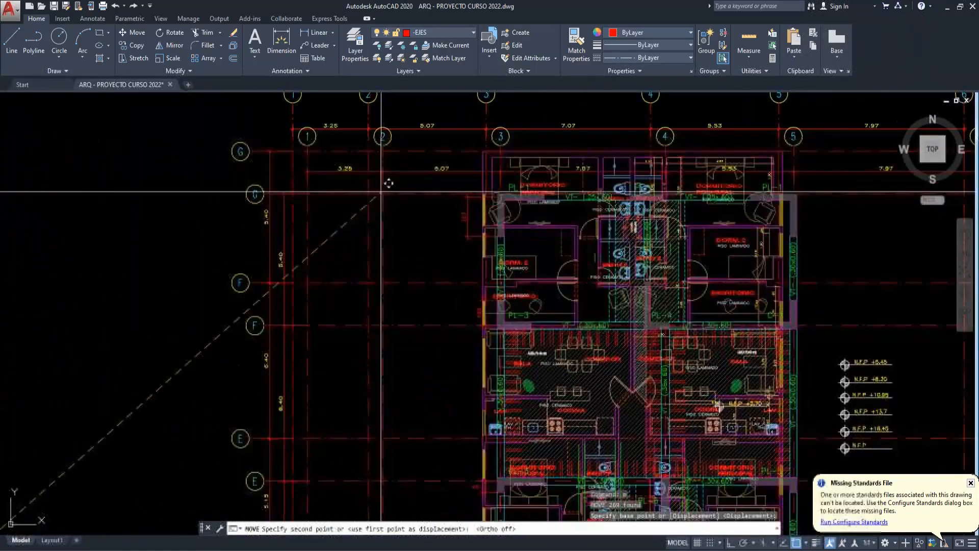
left_click(369, 152)
key("Escape")
- Examine the overlaid framing against the apartment layout, especially the bathrooms and ventilation duct between grids D and E and the bathrooms between F and G
middle_click_drag(773, 336, 523, 222)
mouse_move(385, 384)
middle_mouse_down()
mouse_move(430, 357)
mouse_move(446, 324)
mouse_move(476, 320)
mouse_move(458, 404)
middle_mouse_up()
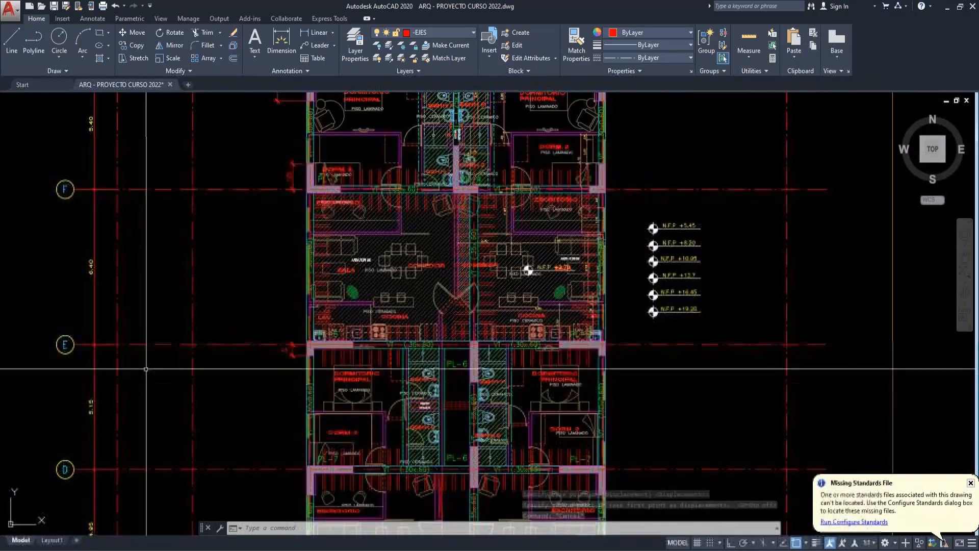
scroll(143, 408, "down", 3)
scroll(321, 177, "up", 5)
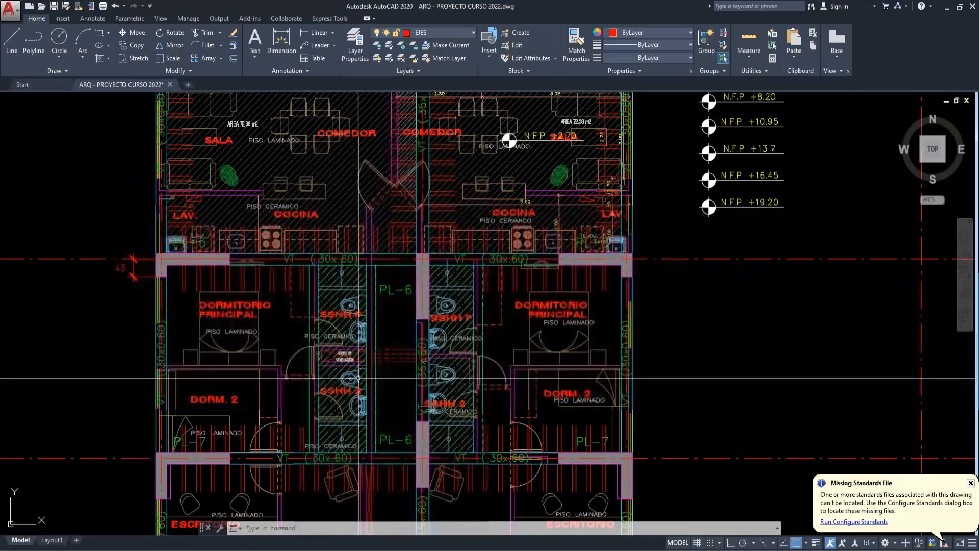
scroll(396, 366, "up", 5)
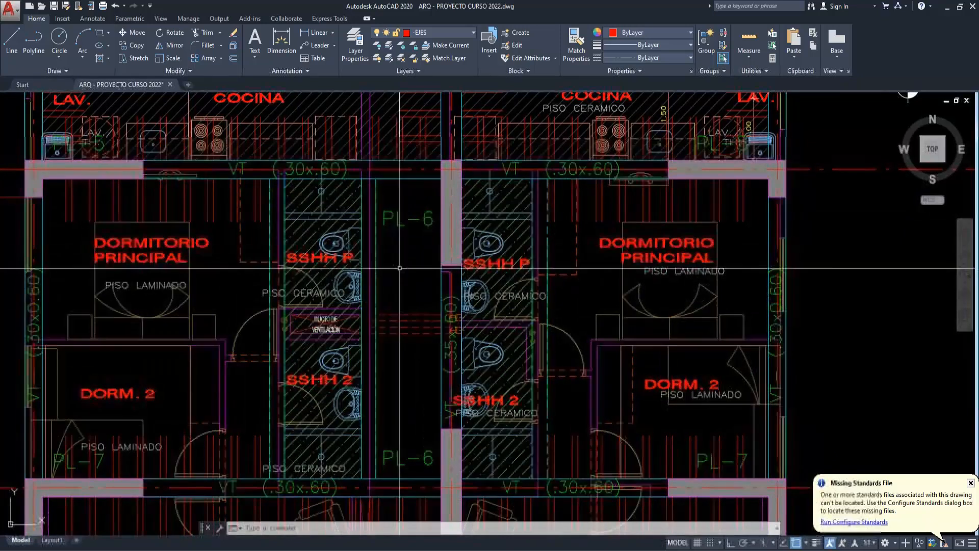
middle_click_drag(336, 213, 307, 286)
scroll(307, 286, "down", 1)
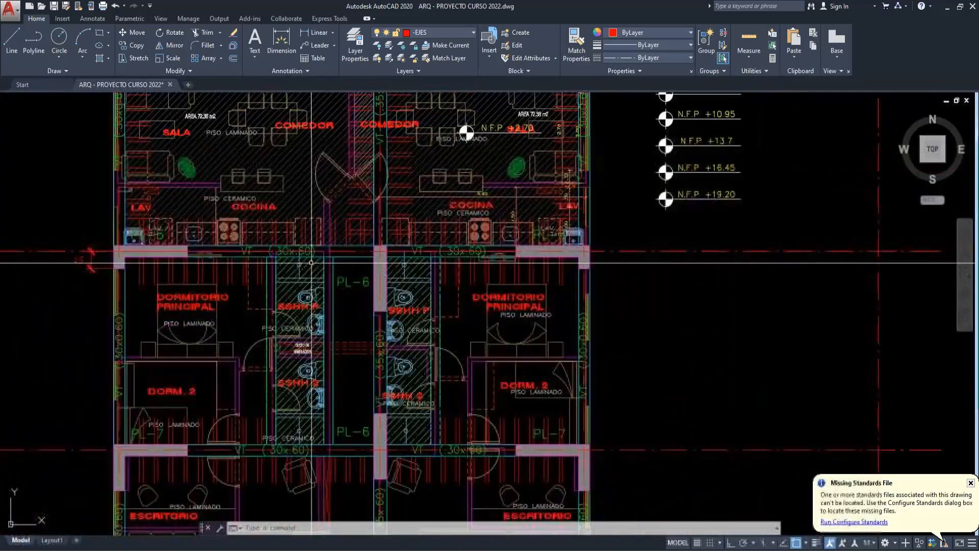
scroll(306, 295, "down", 2)
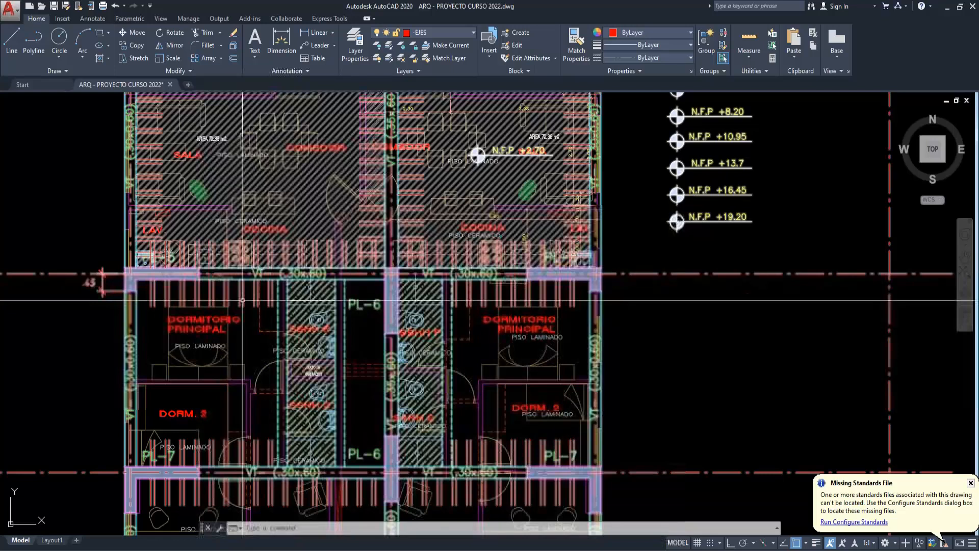
scroll(242, 301, "up", 2)
middle_click_drag(259, 308, 288, 269)
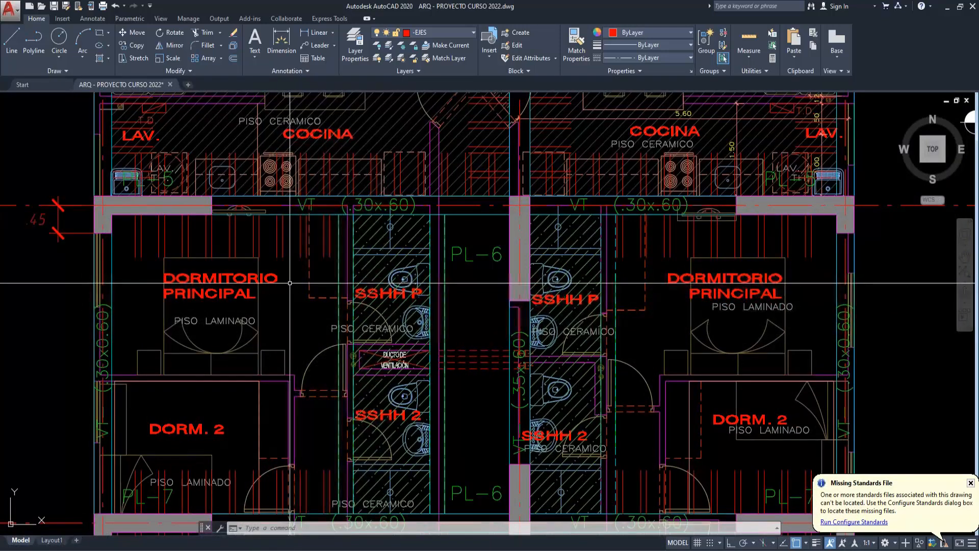
middle_click_drag(290, 284, 308, 268)
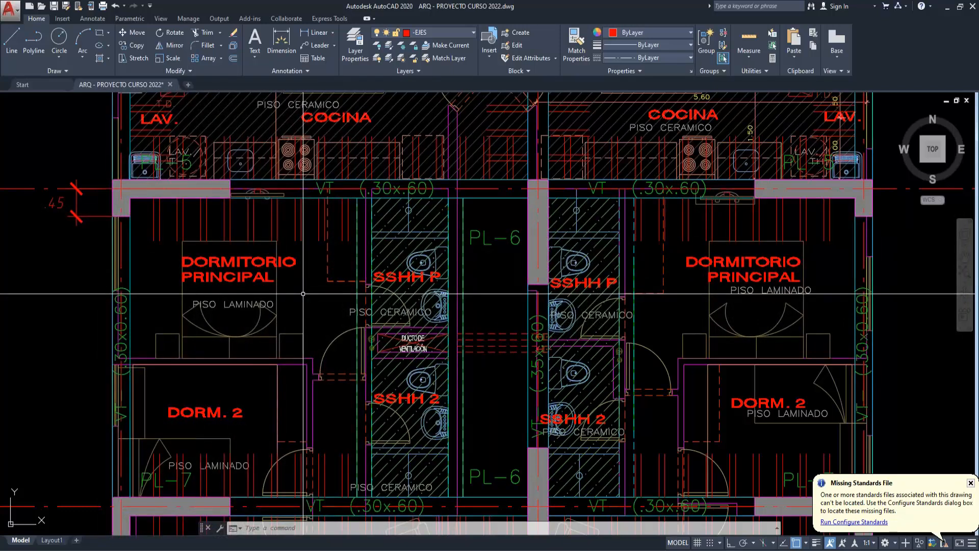
middle_click_drag(336, 292, 331, 295)
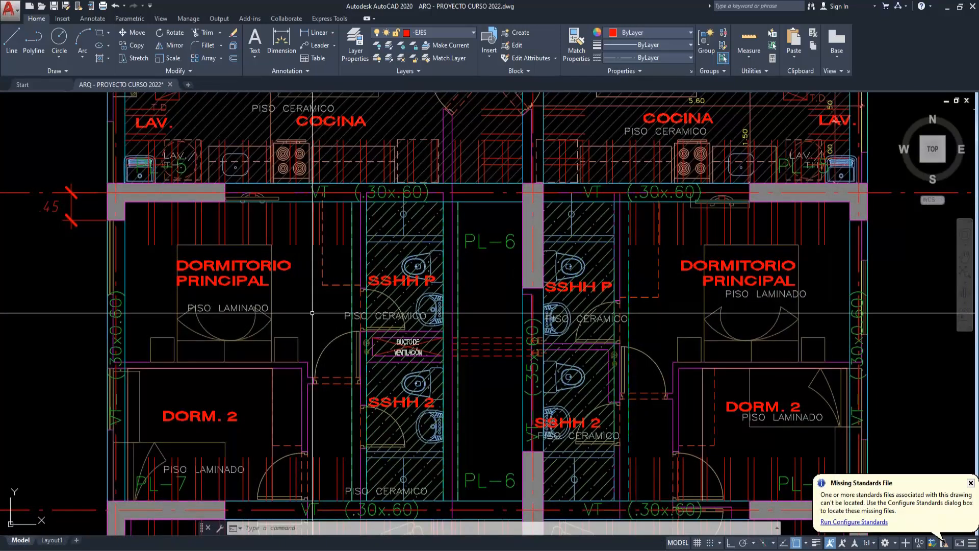
scroll(470, 306, "down", 2)
middle_click_drag(468, 312, 418, 478)
middle_click_drag(378, 299, 399, 389)
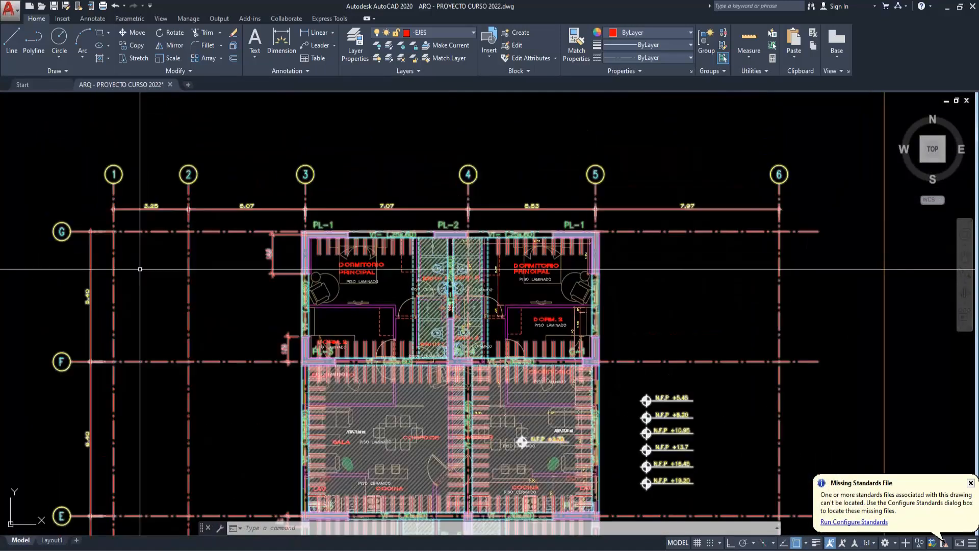
scroll(439, 267, "up", 4)
scroll(502, 193, "down", 4)
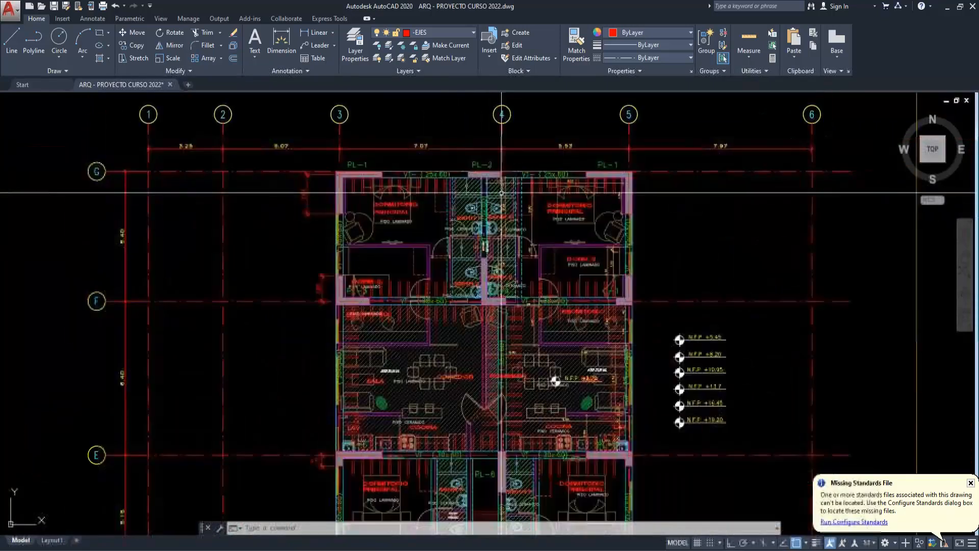
- Copy the grouped framing plan, with object snap off, to the empty space above the typical framing title beneath the first-floor plan
scroll(501, 193, "down", 5)
scroll(503, 385, "up", 1)
left_click(513, 203)
type("1")
key("space")
key("F3")
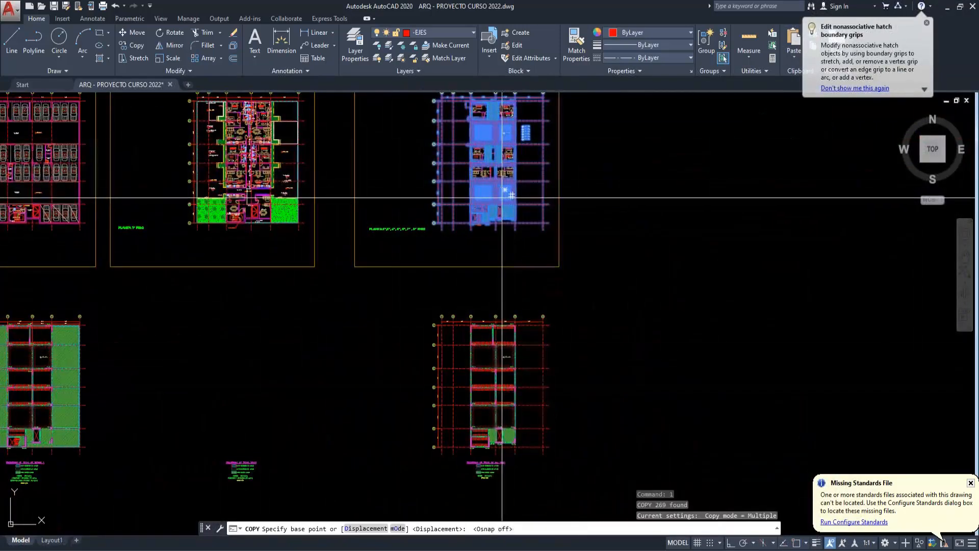
left_click(504, 198)
scroll(248, 423, "up", 2)
left_click(247, 423)
key("Escape")
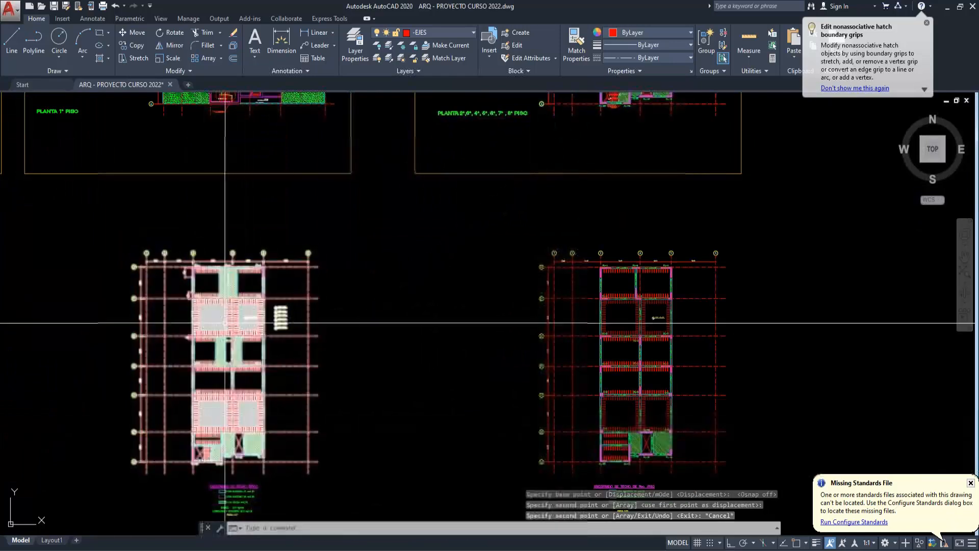
- Examine the hatched slab strips beside the PL-6 walls and the slabs around the stair and elevator between grids A and B
scroll(225, 322, "up", 4)
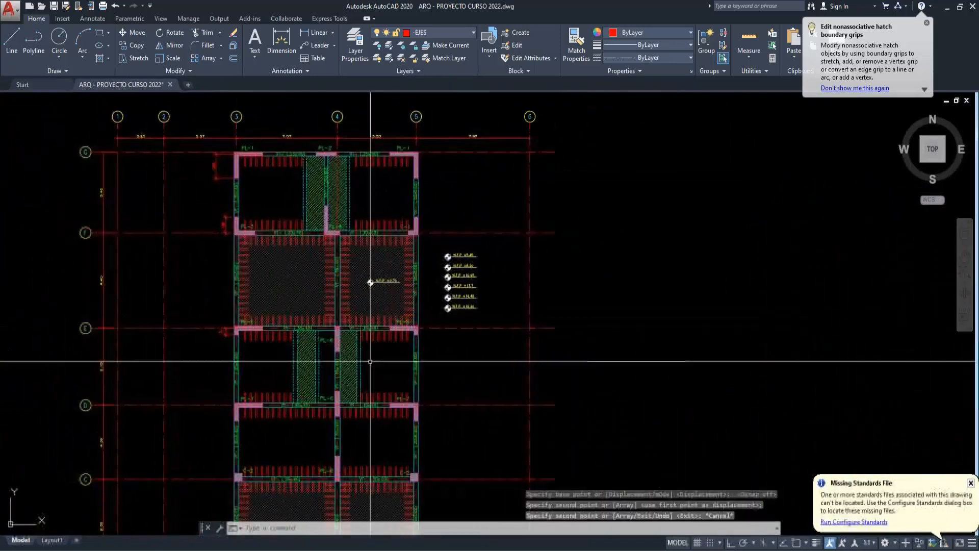
scroll(370, 361, "up", 3)
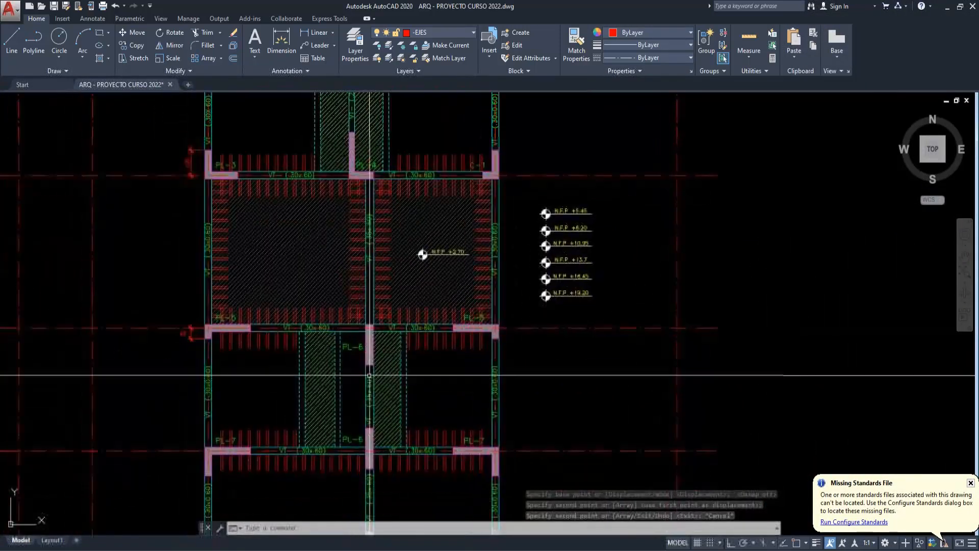
scroll(370, 375, "up", 2)
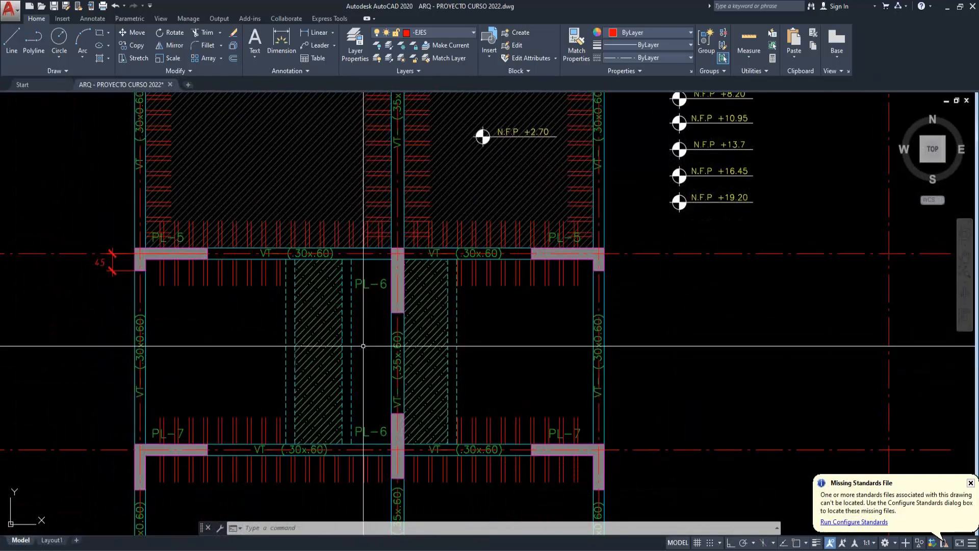
scroll(363, 346, "down", 2)
mouse_move(373, 296)
middle_mouse_down()
mouse_move(381, 348)
mouse_move(355, 219)
middle_mouse_up()
middle_click_drag(350, 414, 357, 199)
scroll(371, 384, "up", 2)
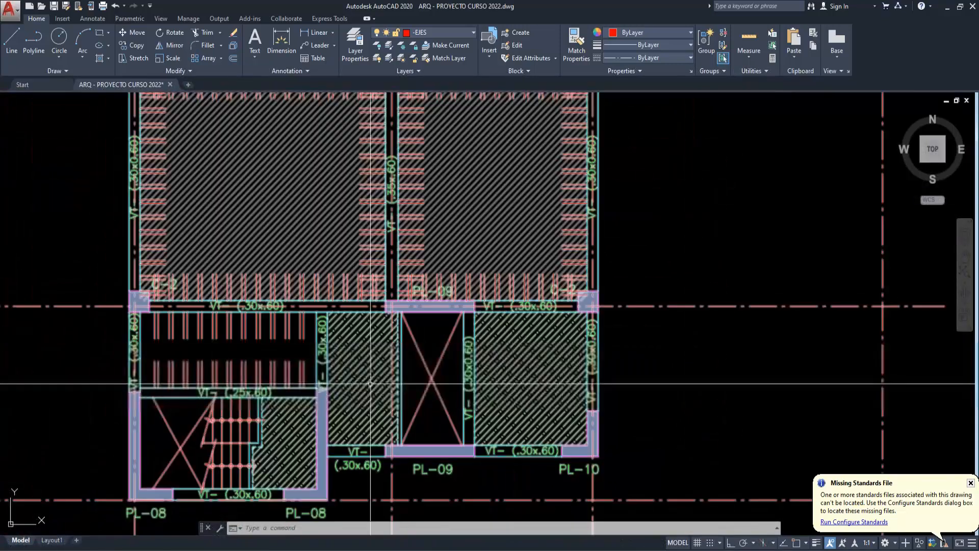
middle_click_drag(370, 384, 385, 374)
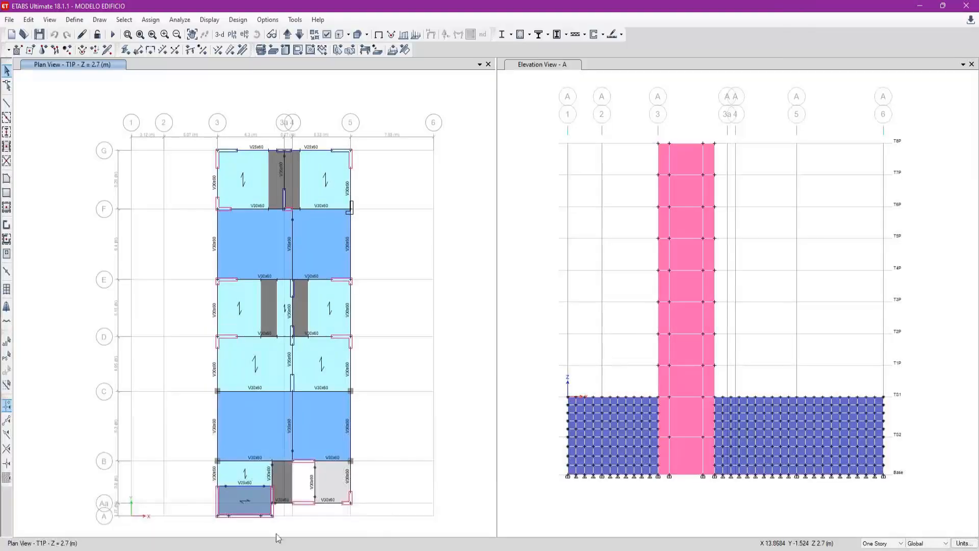
- Switch to ETABS and view the loads assigned to the slab between the stair and the elevator opening on story T1P
scroll(286, 479, "up", 3)
left_click(284, 417)
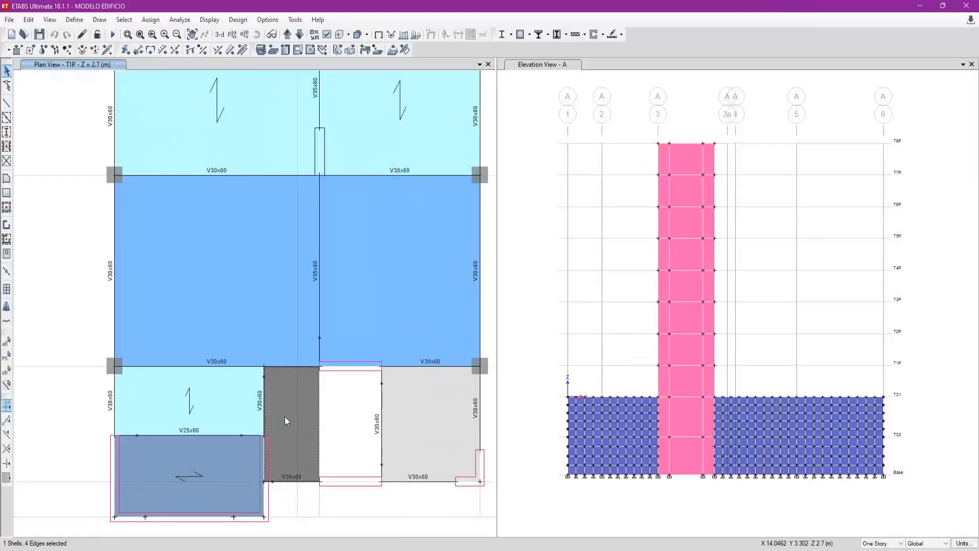
right_click(285, 417)
left_click(499, 183)
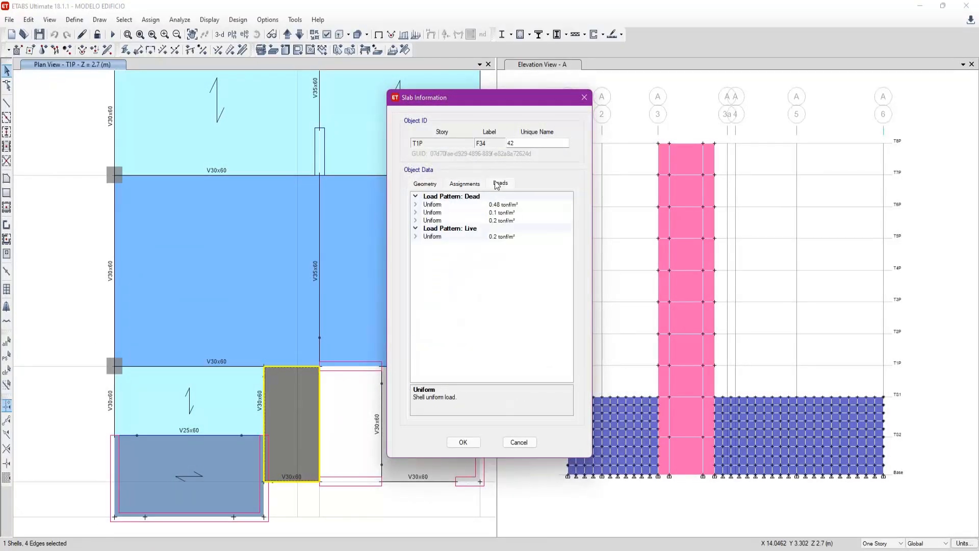
key("Escape")
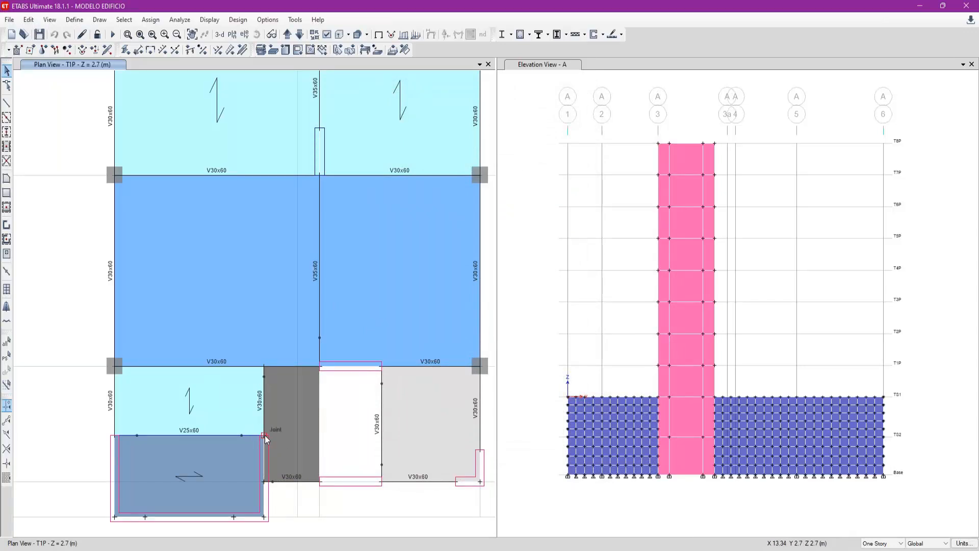
- Return to AutoCAD and examine the hatched slab strips next to the PL-6 walls between grids D and E
key("alt+Tab")
scroll(425, 309, "down", 2)
middle_click_drag(430, 254, 434, 442)
middle_click_drag(457, 241, 433, 411)
scroll(364, 314, "up", 2)
middle_click_drag(367, 310, 358, 342)
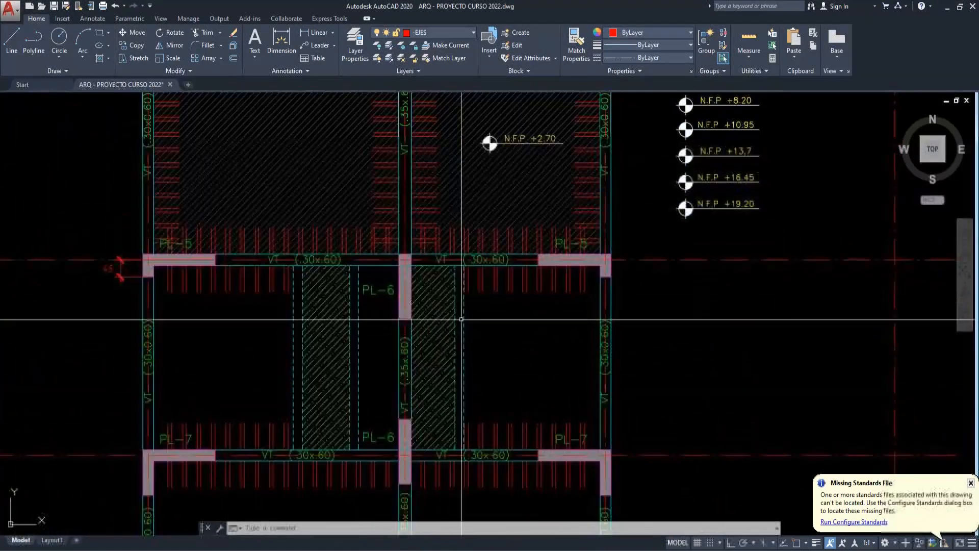
middle_click_drag(490, 363, 494, 374)
middle_click_drag(375, 423, 374, 414)
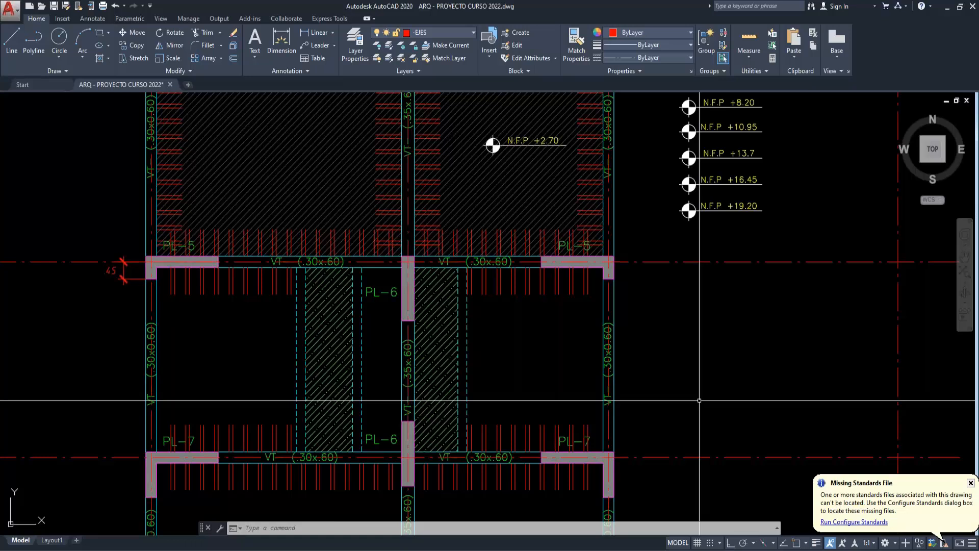
left_click(867, 354)
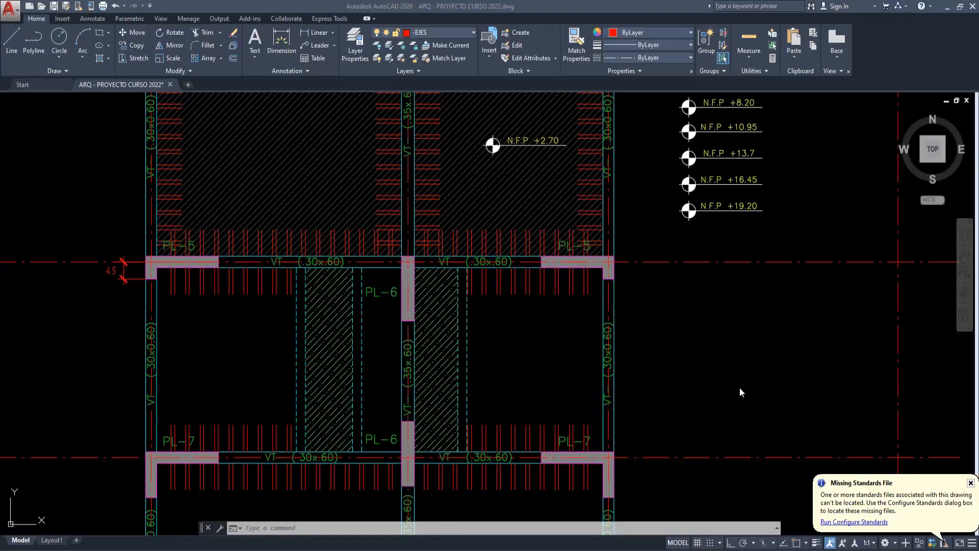
left_click(558, 435)
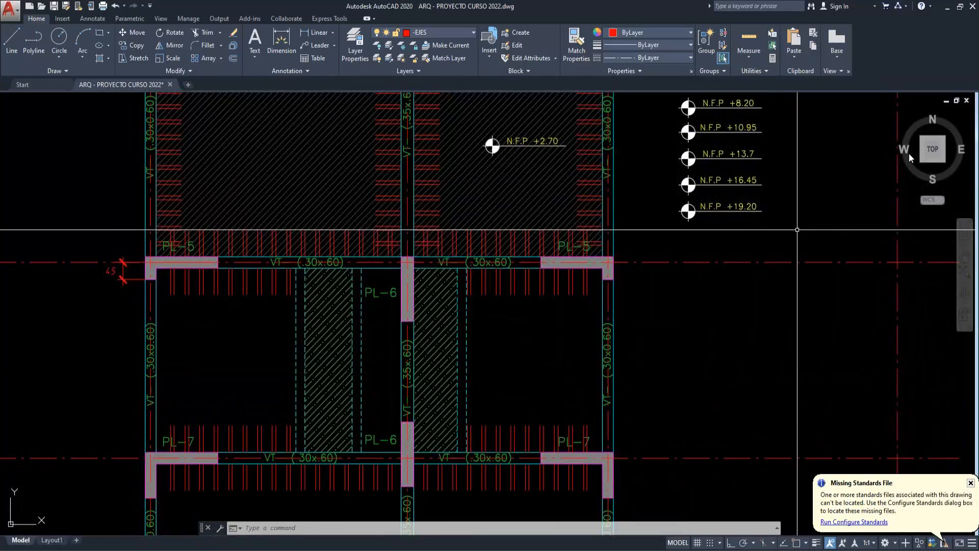
key("alt+Tab")
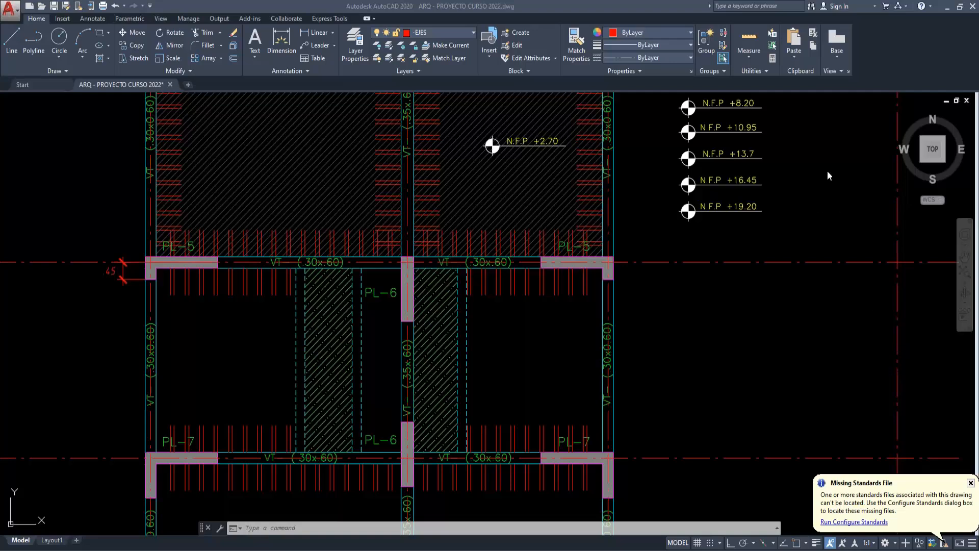
- Compare the hatched strips between grids D and E with the matching slab areas on story T1P in ETABS, and return to AutoCAD
left_click(659, 405)
key("Escape")
scroll(357, 352, "up", 3)
middle_click_drag(402, 334, 452, 321)
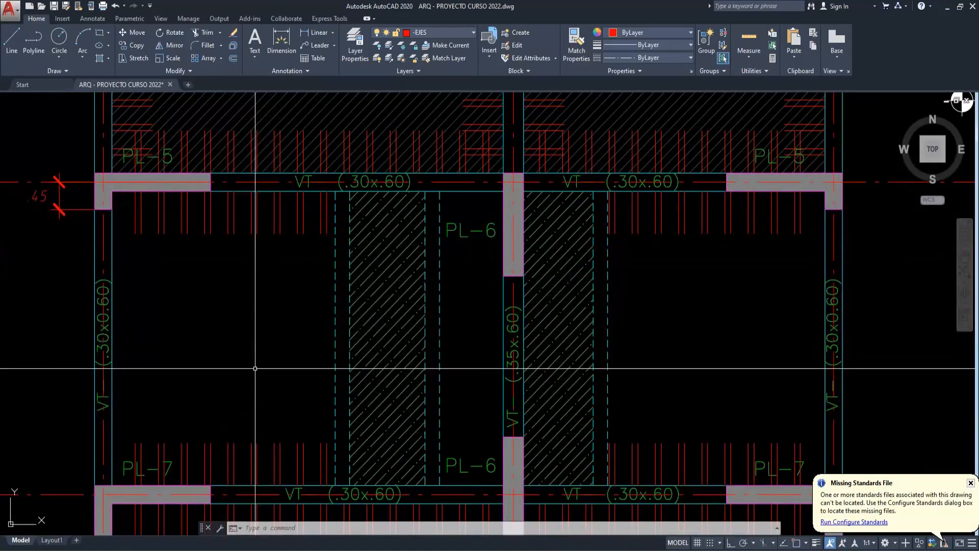
scroll(265, 237, "down", 2)
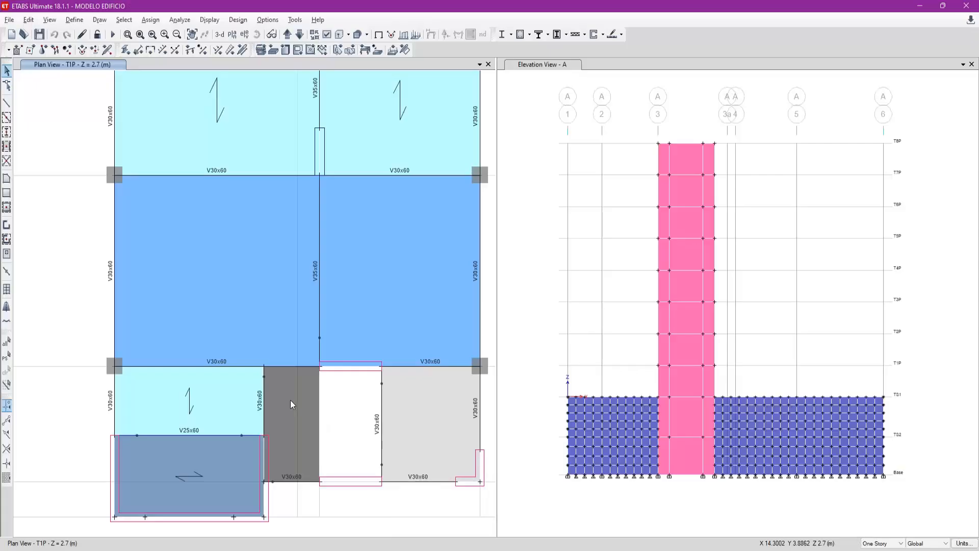
scroll(278, 204, "down", 3)
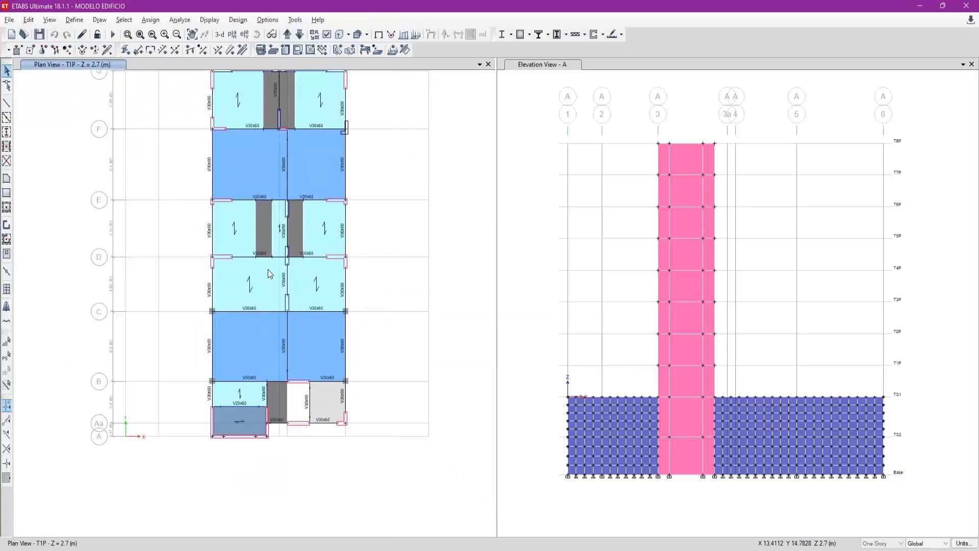
scroll(268, 273, "up", 5)
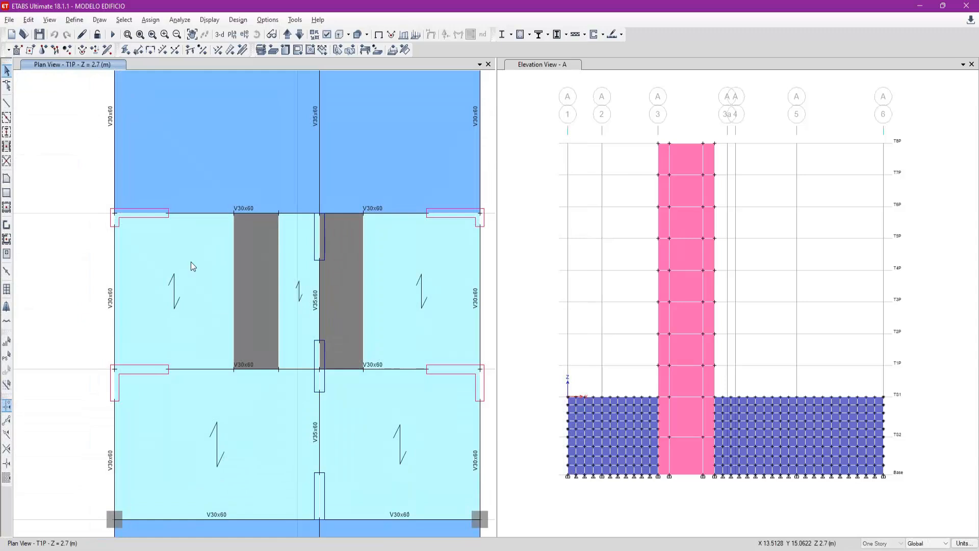
key("alt+Tab")
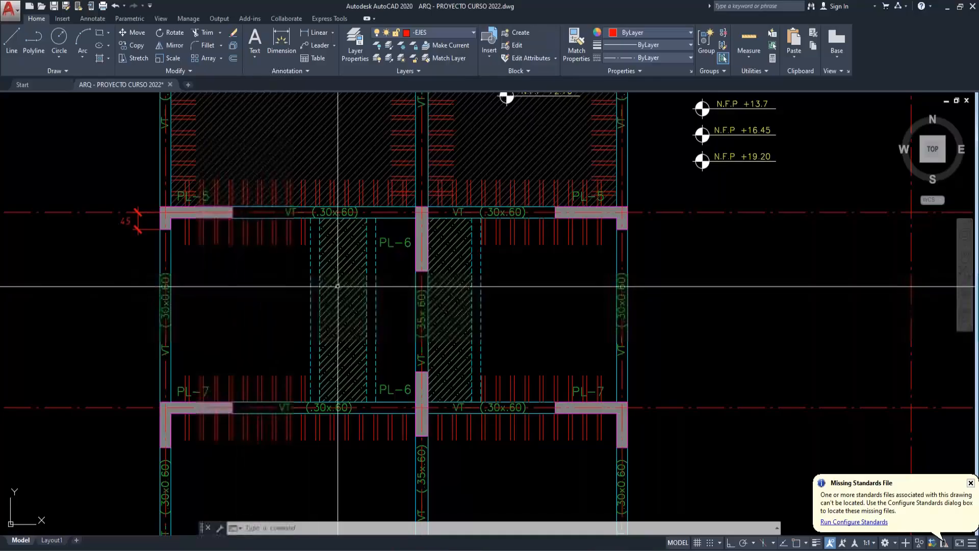
- With object snap on, draw a vertical line through the middle of the hatched strip west of the PL-6 walls, from beam to beam
middle_click_drag(368, 279, 361, 299)
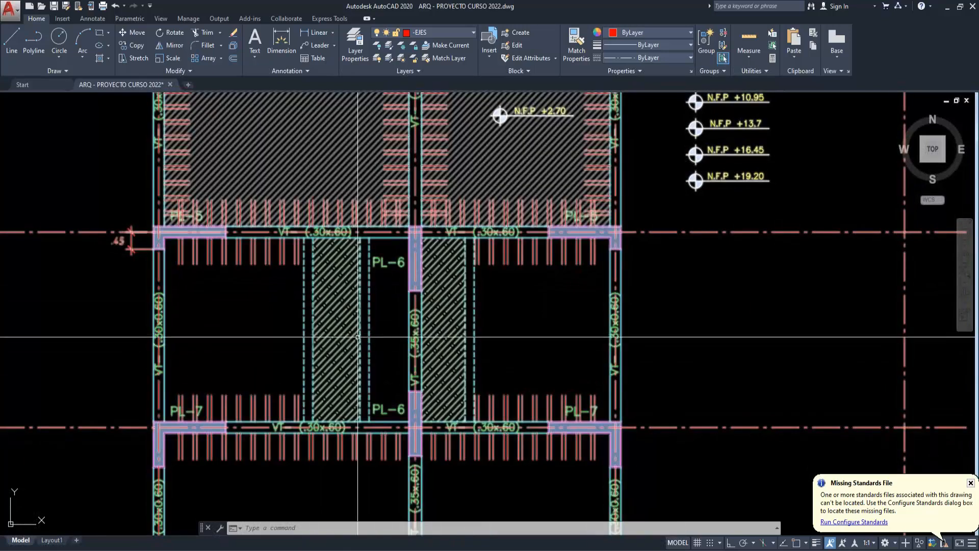
scroll(358, 337, "up", 2)
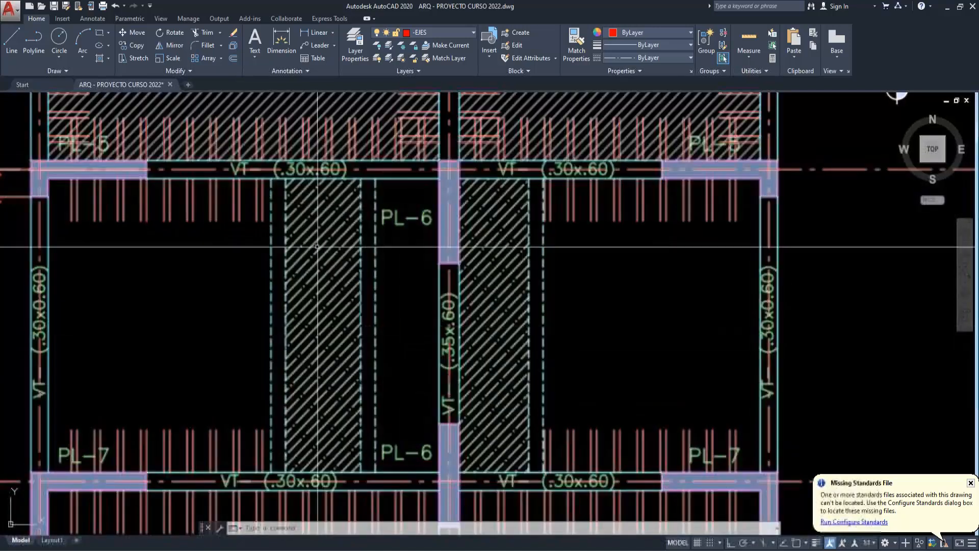
type("l")
key("Return")
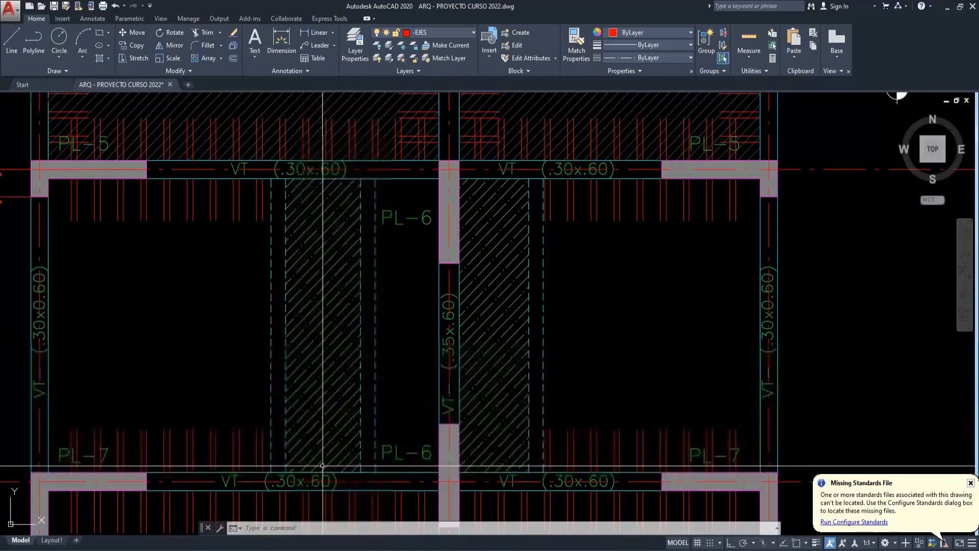
key("F3")
left_click(325, 477)
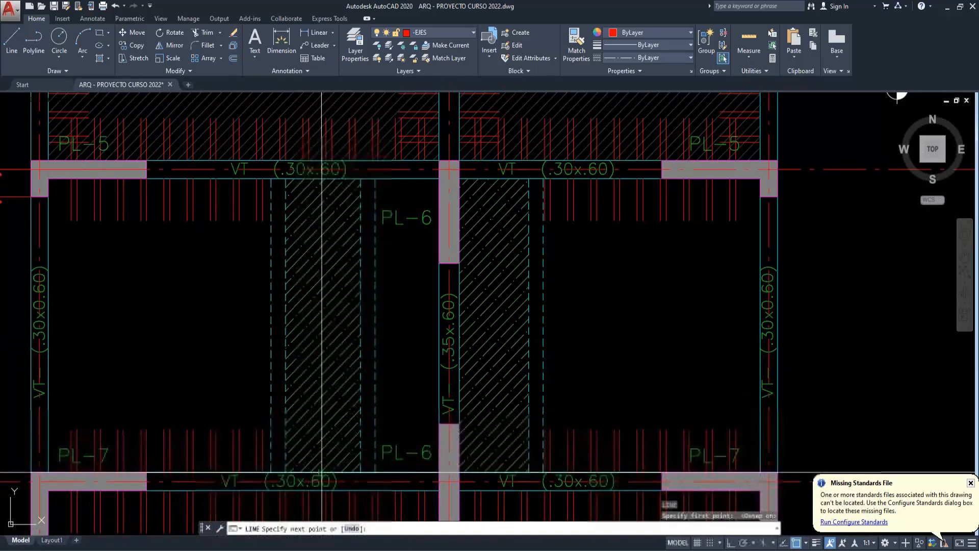
left_click(322, 178)
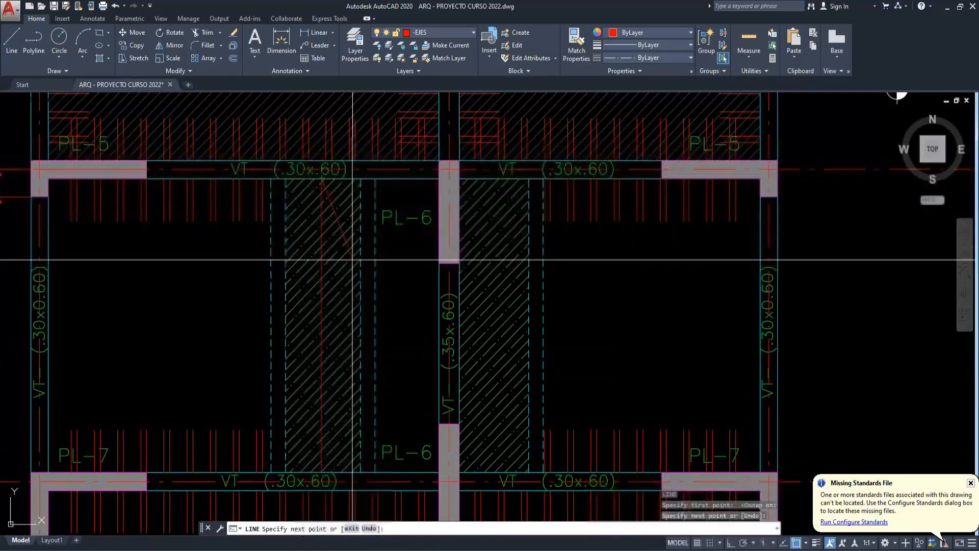
key("Escape")
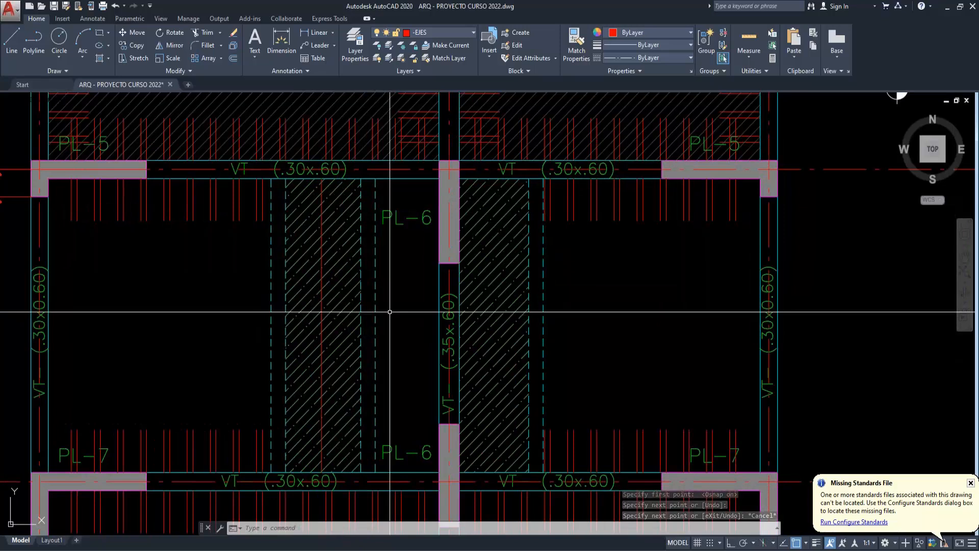
- Erase the vertical line drawn through the hatched strip
left_click(322, 326)
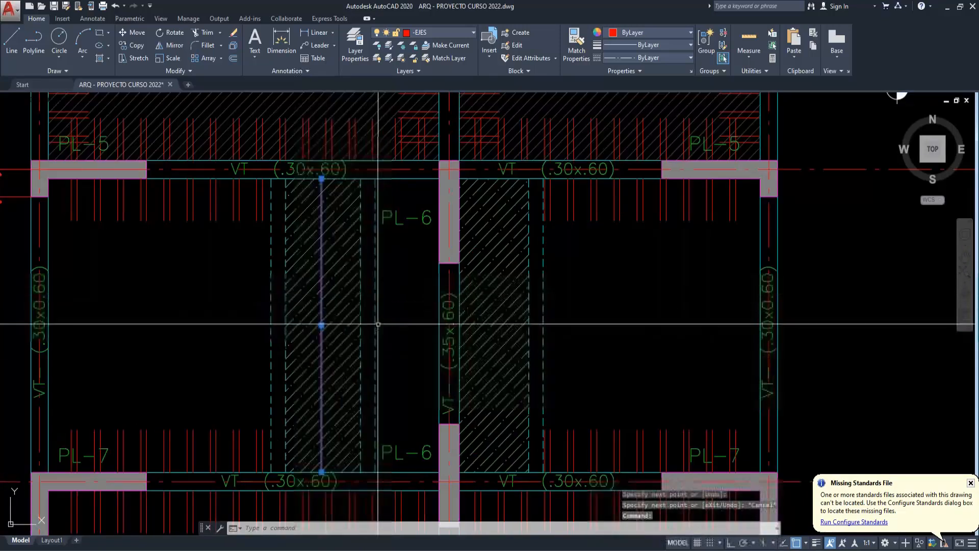
type("e")
key("Return")
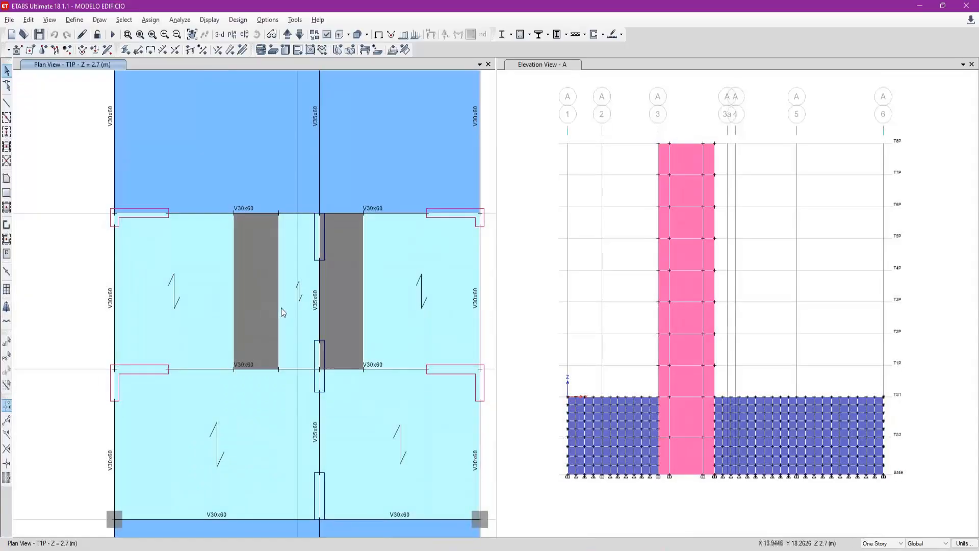
- Switch to ETABS and examine the slab strips between grids D and E and the slabs around the elevator opening on story T1P
middle_click_drag(250, 260, 215, 311)
left_click(215, 313)
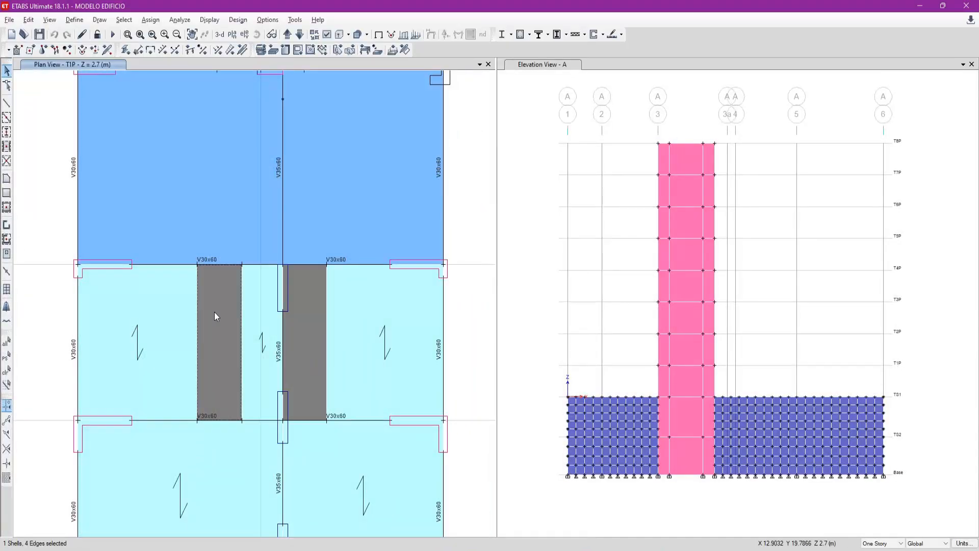
scroll(265, 246, "down", 3)
scroll(306, 454, "up", 4)
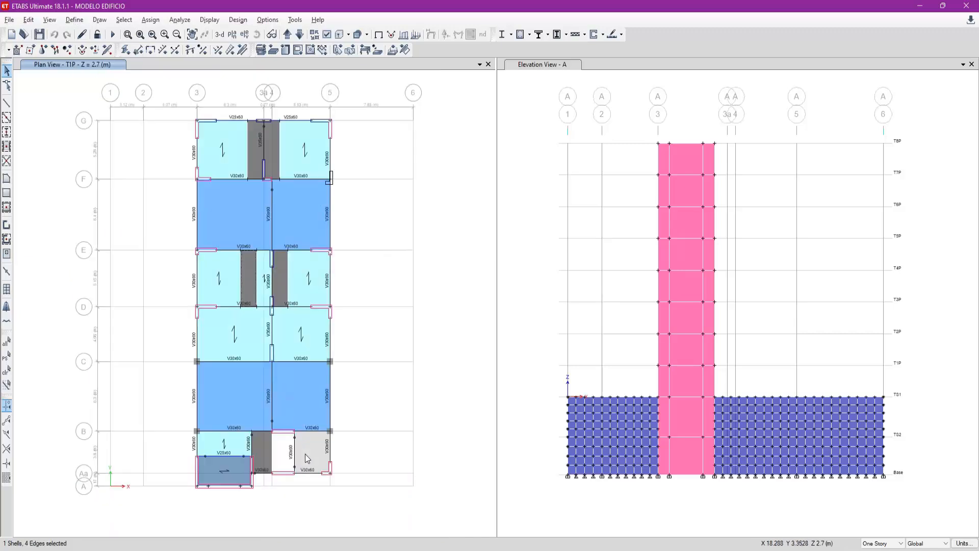
left_click(320, 442)
key("Escape")
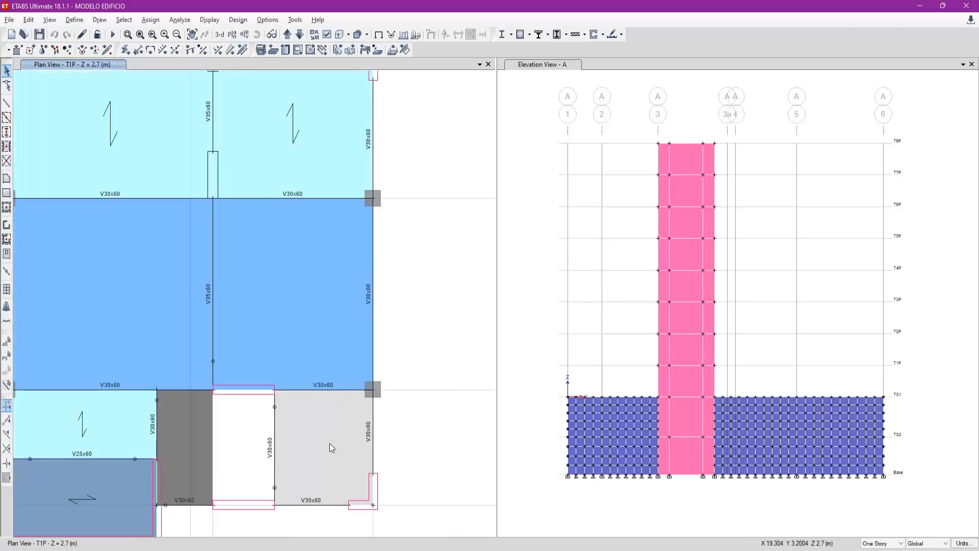
scroll(349, 470, "down", 3)
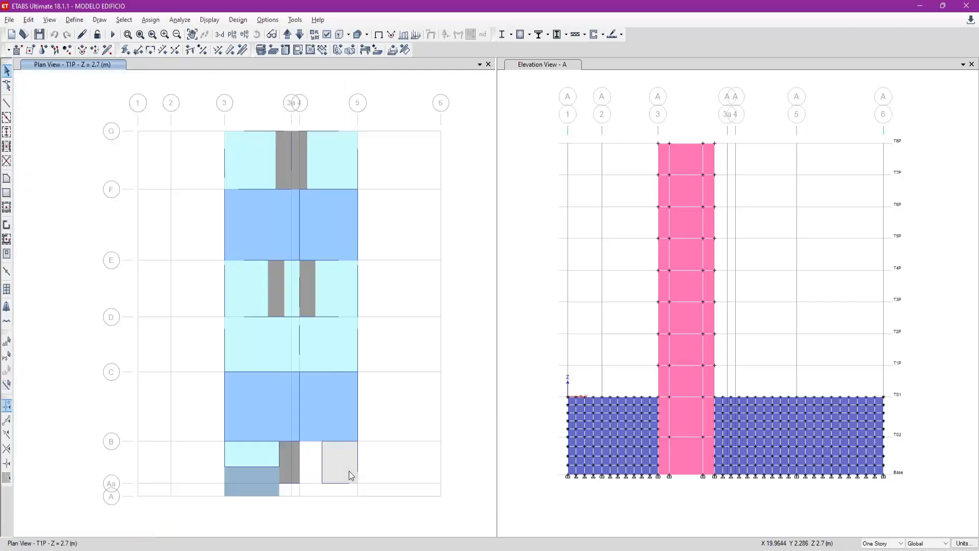
scroll(281, 273, "up", 4)
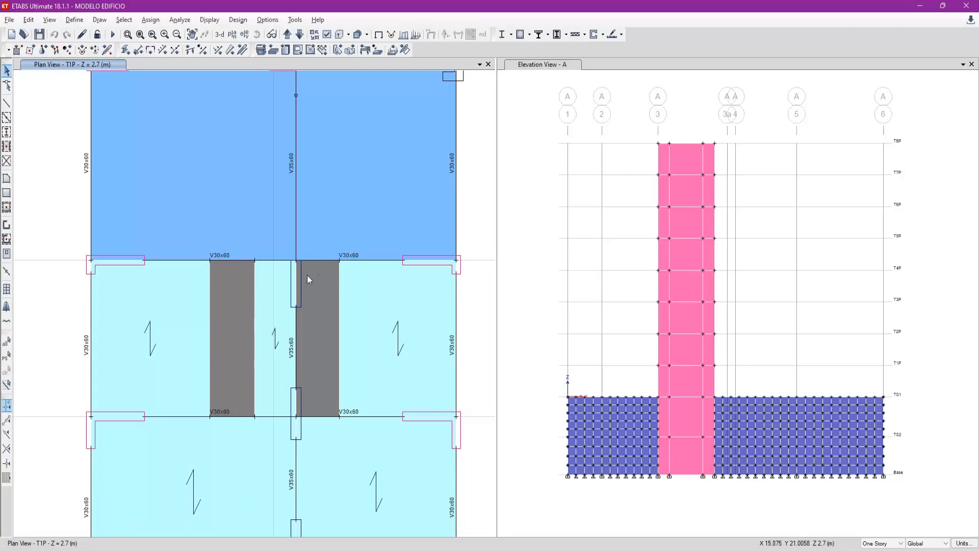
scroll(241, 321, "down", 4)
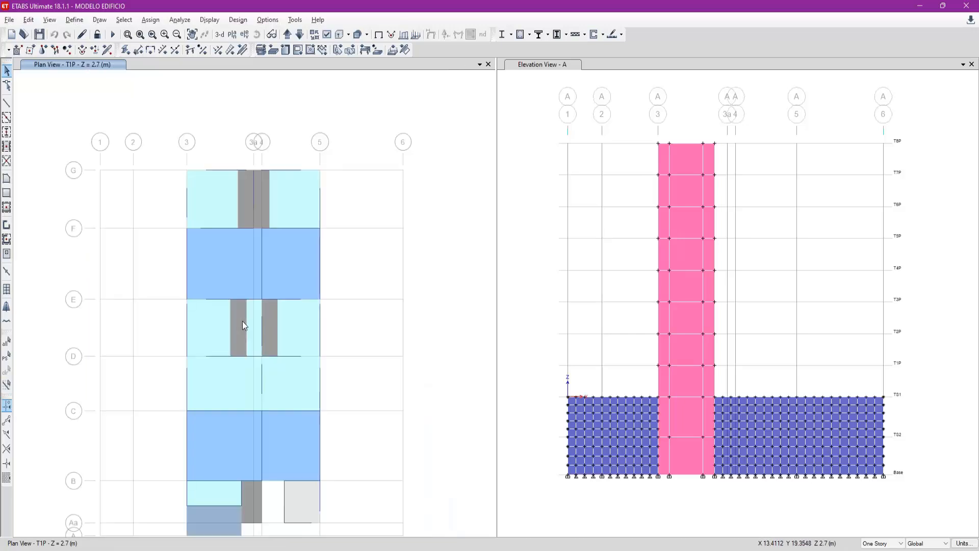
- Return to AutoCAD and examine the hatched strips and the narrow slab beside the PL-6 walls between grids D and E
key("alt+Tab")
middle_click_drag(511, 308, 405, 315)
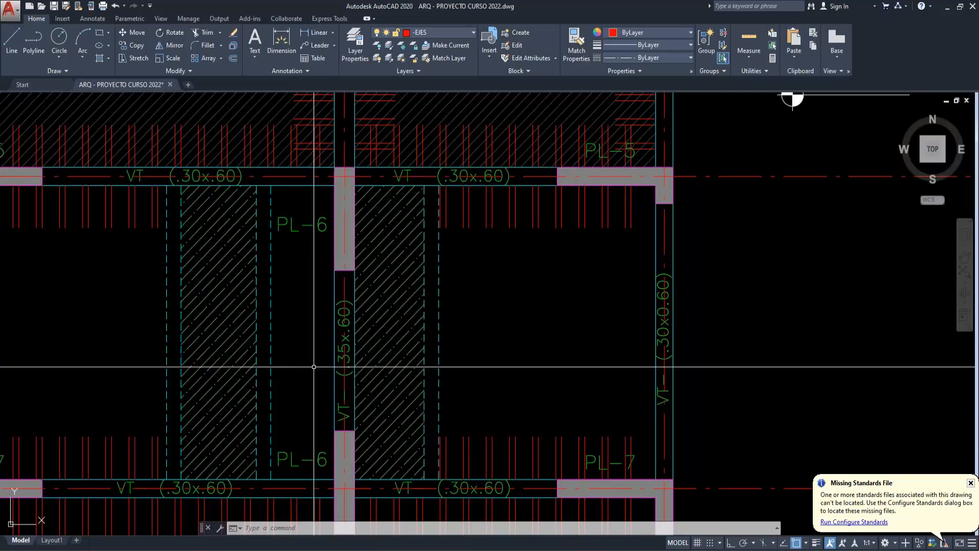
mouse_move(321, 357)
middle_mouse_down()
mouse_move(551, 339)
mouse_move(524, 309)
middle_mouse_up()
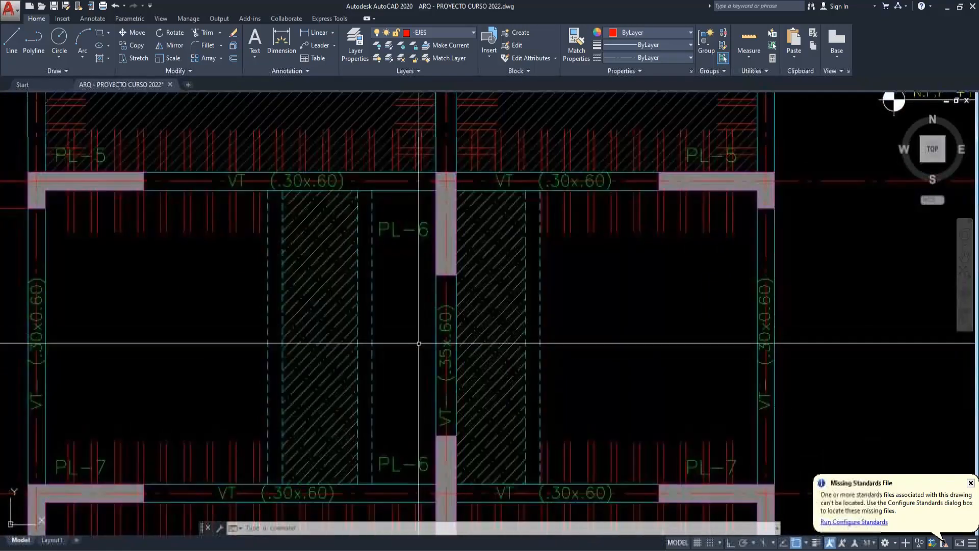
scroll(421, 348, "down", 6)
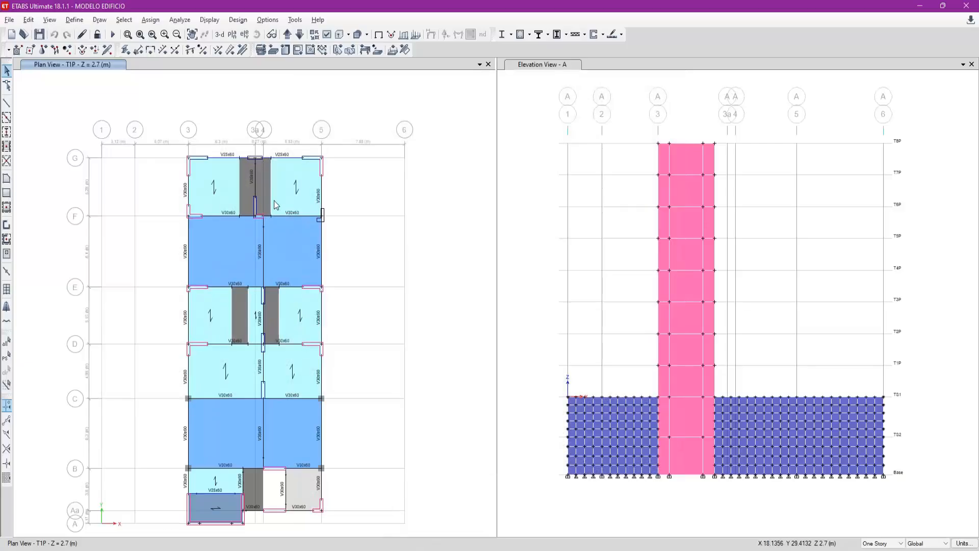
- Switch to ETABS, select all objects of the T1P plan and show only the selected objects
scroll(323, 323, "up", 2)
left_click_drag(363, 292, 376, 307)
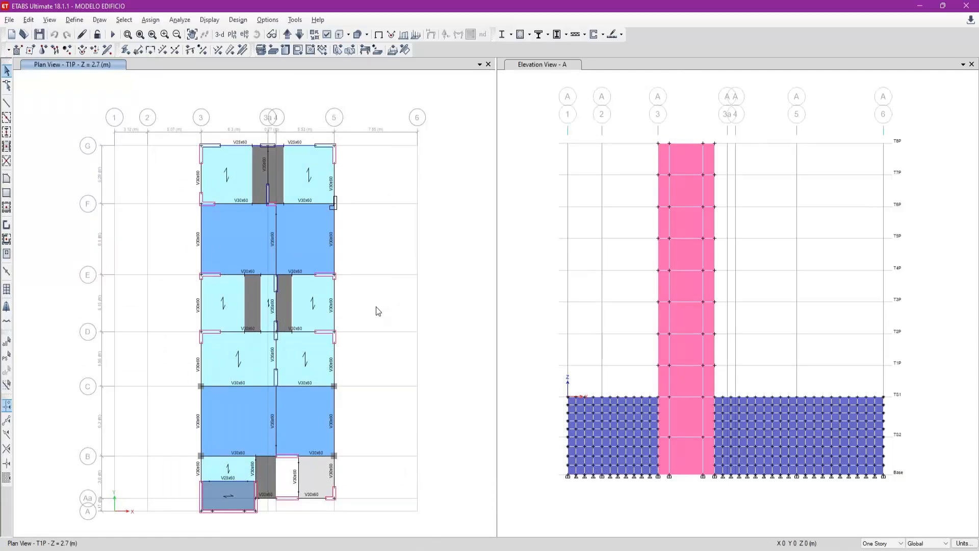
left_click_drag(155, 117, 375, 527)
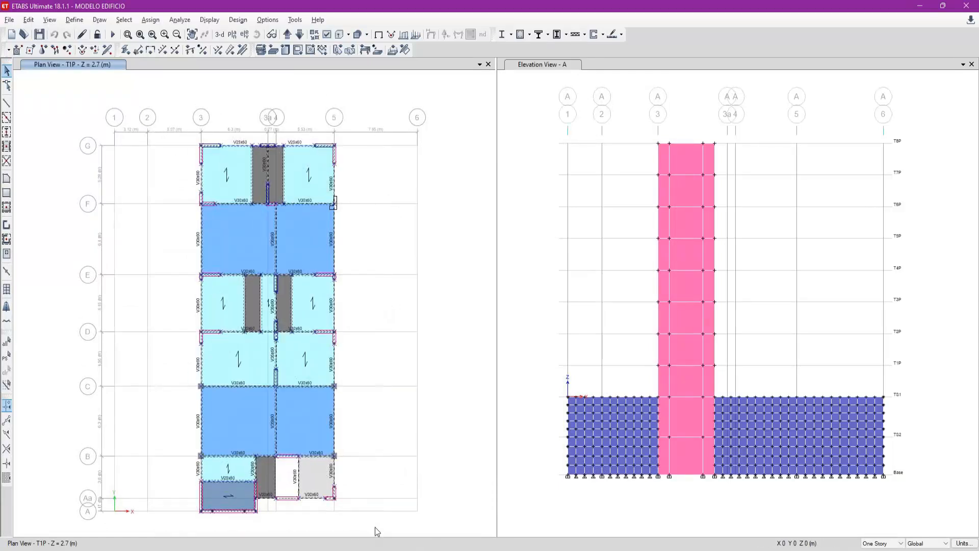
right_click(371, 181)
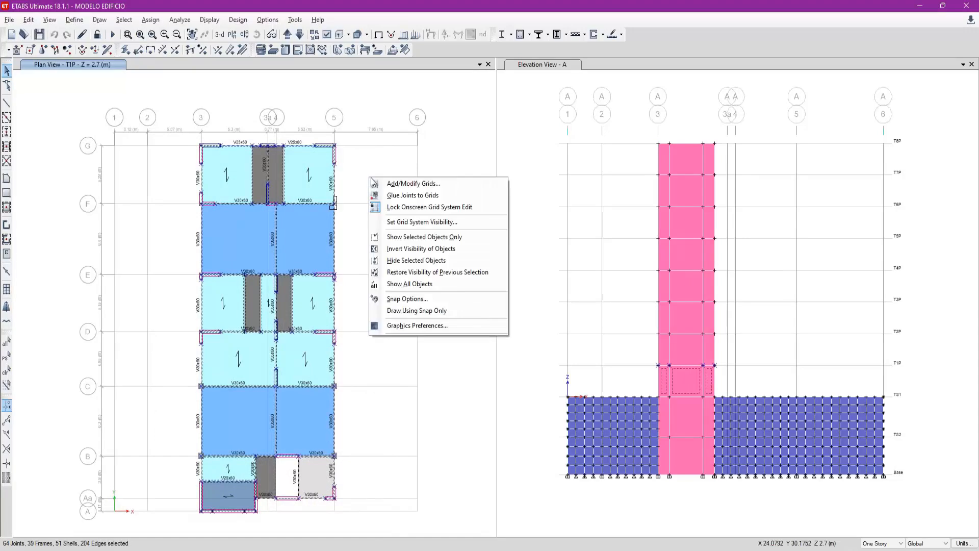
left_click(429, 240)
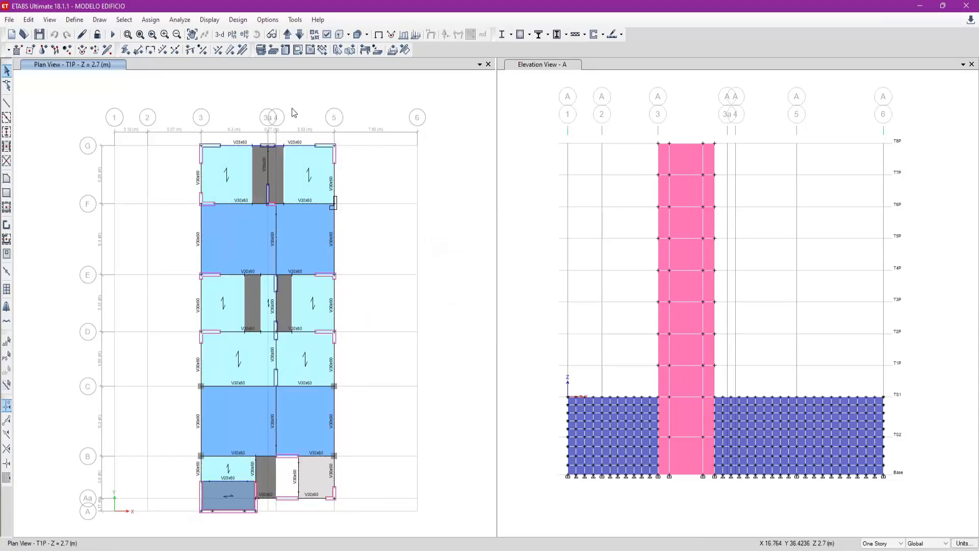
- Display the isolated T1P floor in a 3-D view and turn off the grid system's visibility
left_click(220, 34)
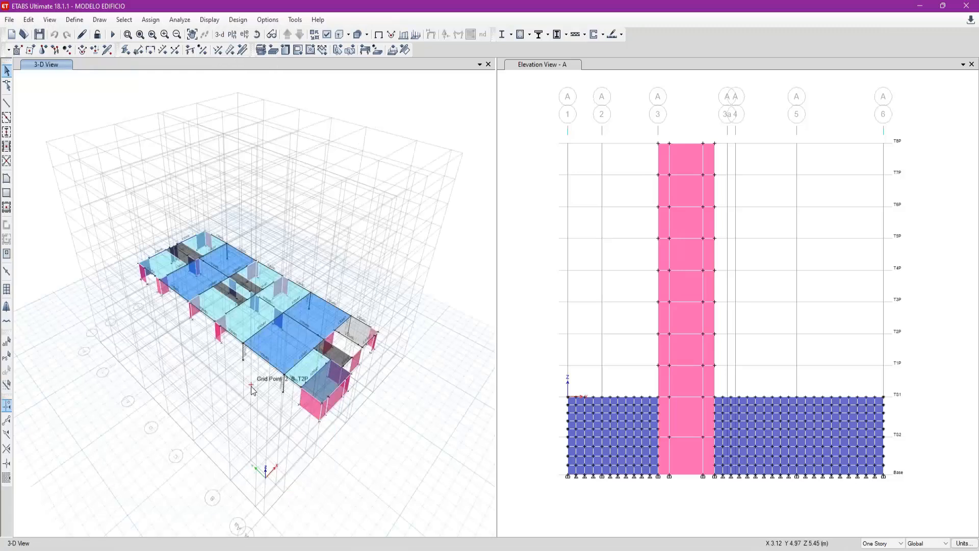
scroll(252, 379, "up", 6)
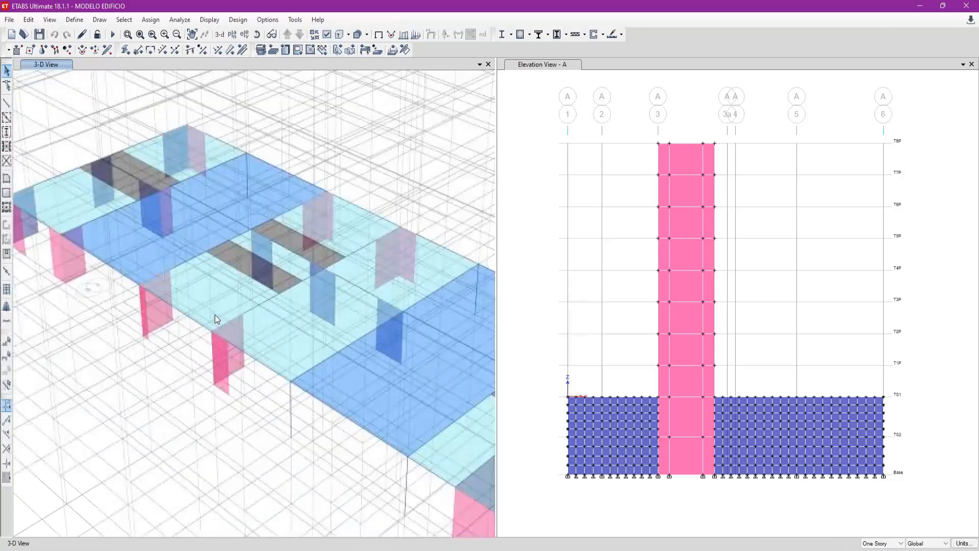
right_click(175, 372)
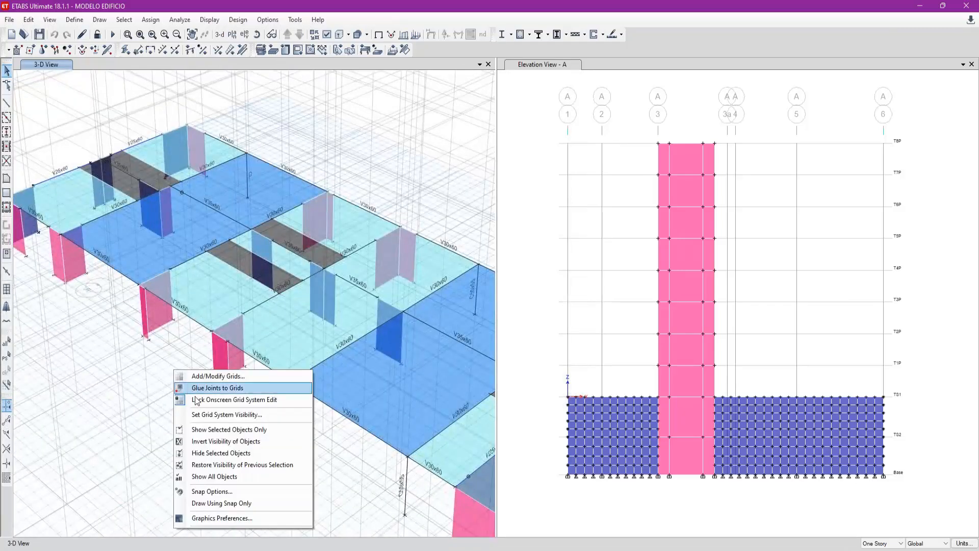
left_click(239, 418)
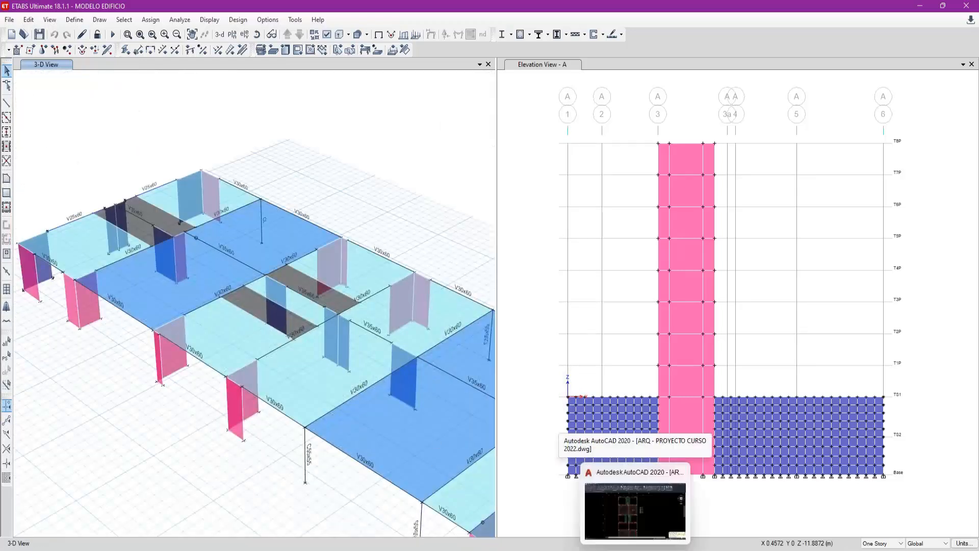
- Switch to AutoCAD and examine the framing overlaid on the architectural plan around the bathrooms, corridor and PL-6 walls between grids C and E
left_click(640, 515)
scroll(415, 357, "down", 7)
scroll(470, 388, "up", 3)
middle_click_drag(471, 383, 427, 399)
middle_click_drag(636, 321, 492, 425)
scroll(691, 176, "up", 4)
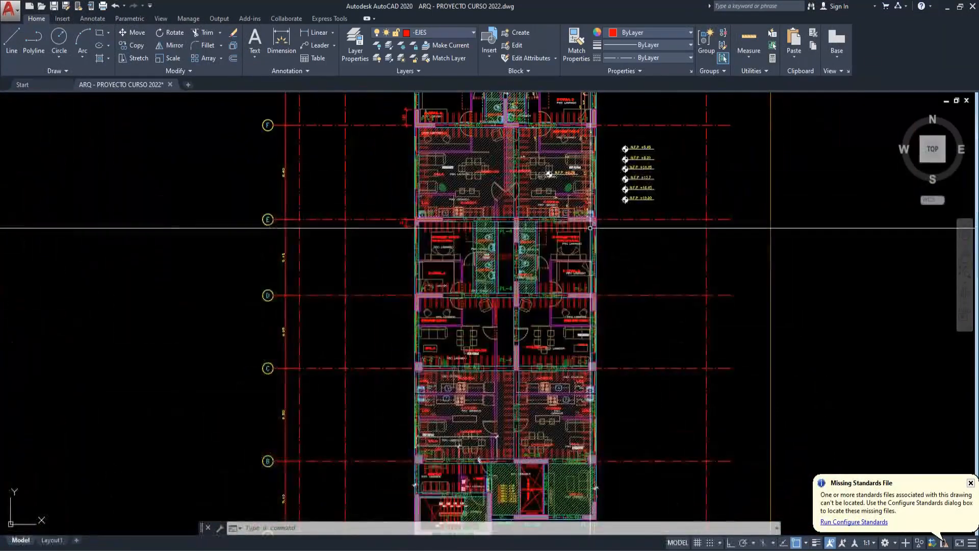
scroll(408, 331, "up", 4)
scroll(406, 361, "up", 2)
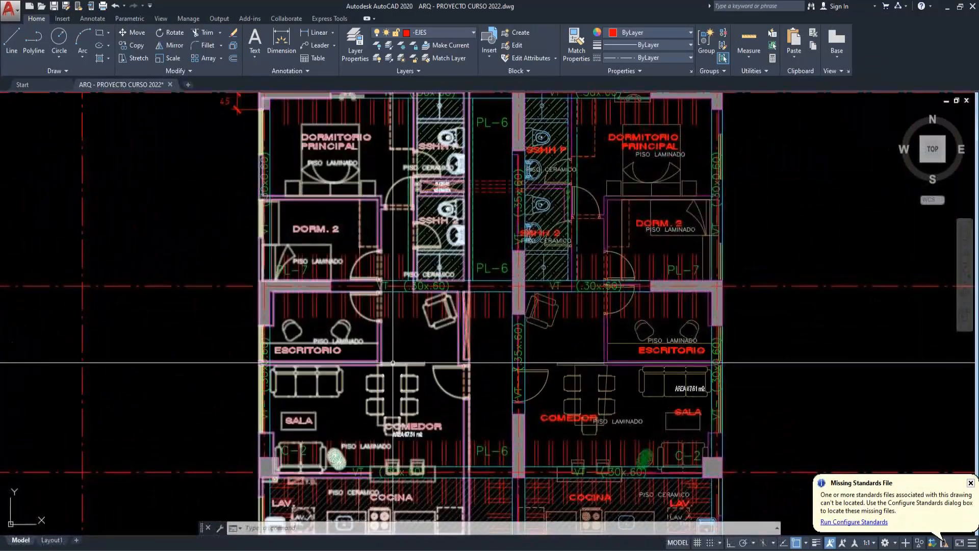
middle_click_drag(291, 379, 287, 383)
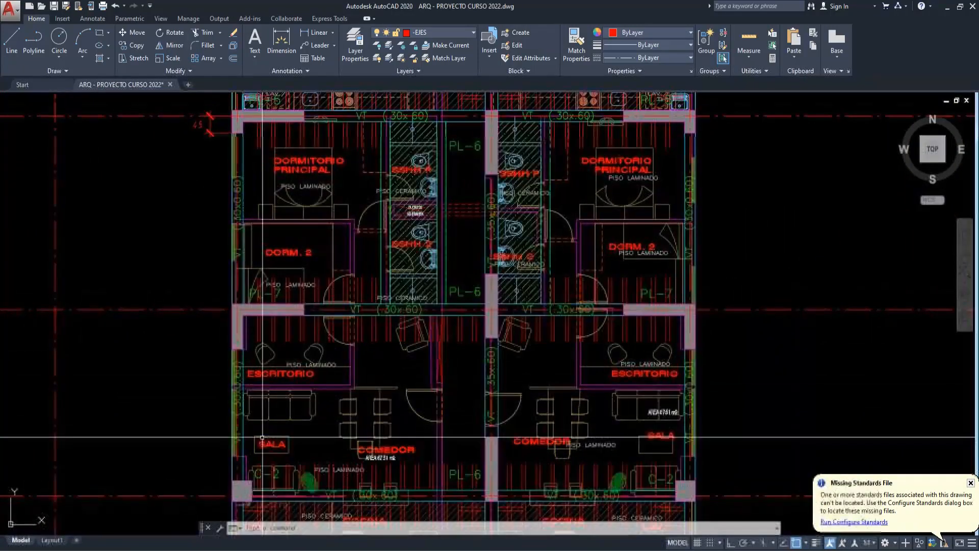
middle_click_drag(404, 428, 386, 431)
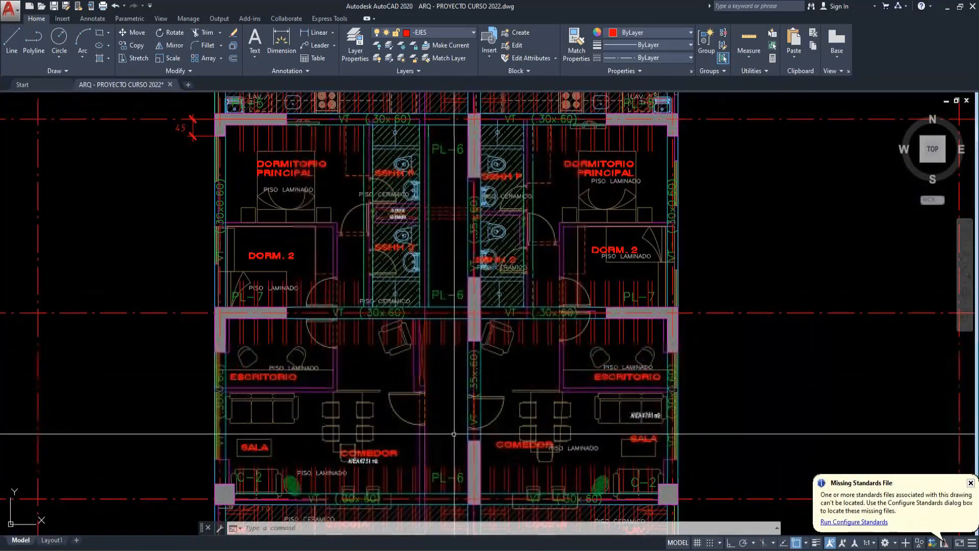
middle_click_drag(462, 429, 453, 397)
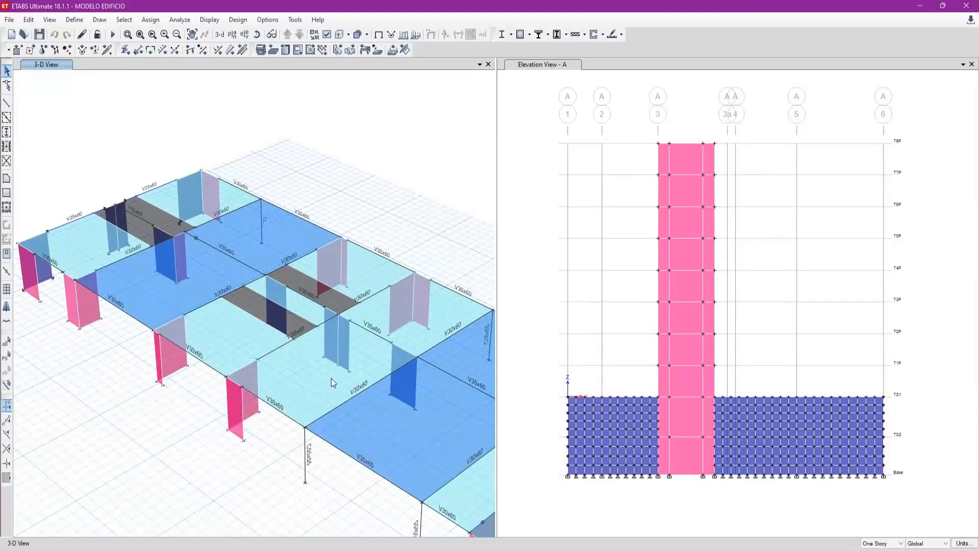
- Switch to ETABS and inspect the dead and live uniform loads of the T1P slab beside the PL-6 wall
middle_click_drag(332, 378, 252, 345)
right_click(253, 345)
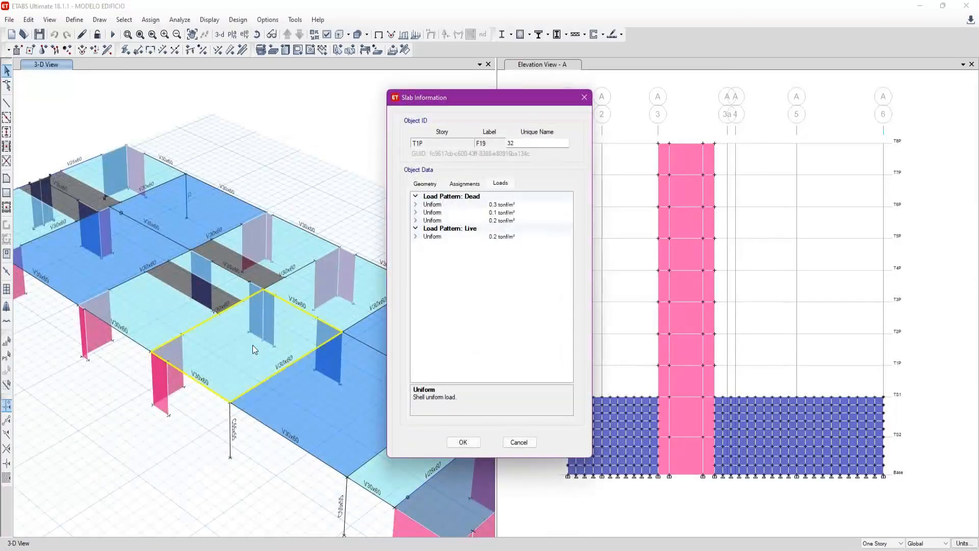
left_click(462, 221)
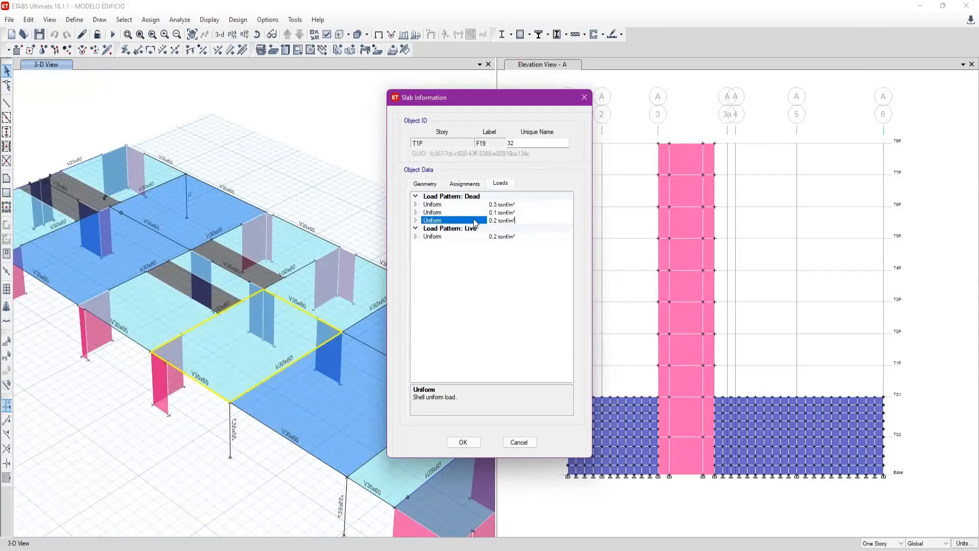
left_click(585, 98)
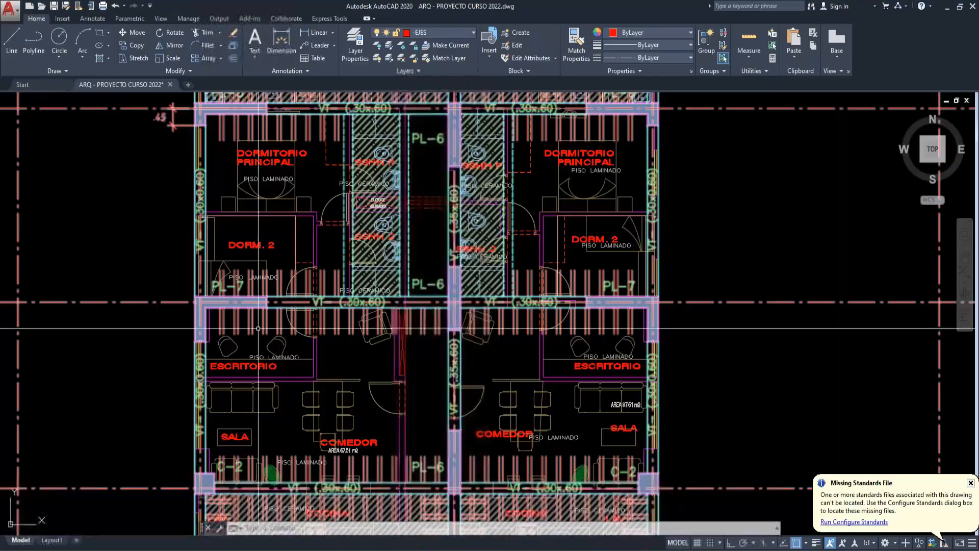
- After checking the plan in AutoCAD, return to ETABS and display the Dead frame span loads with joint loads and loading values
scroll(365, 324, "down", 3)
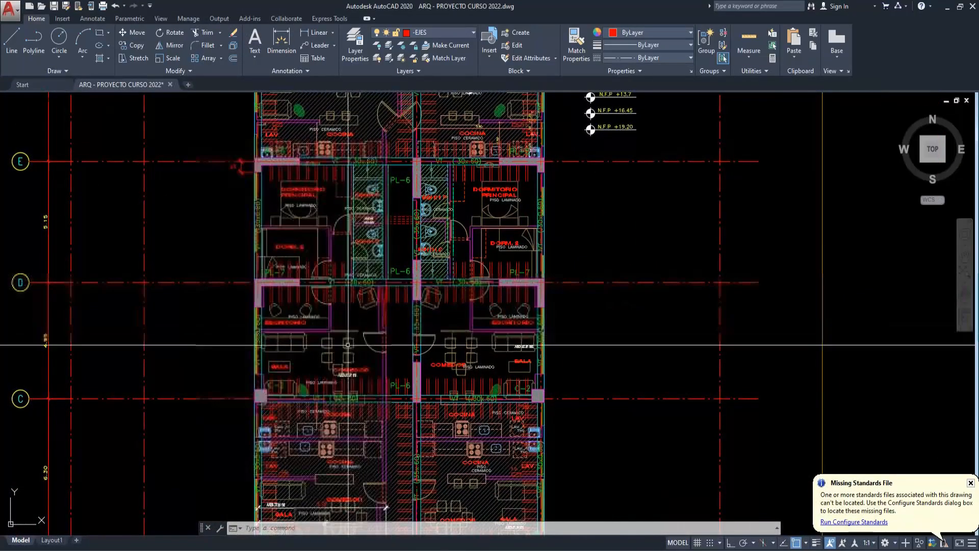
scroll(294, 344, "up", 3)
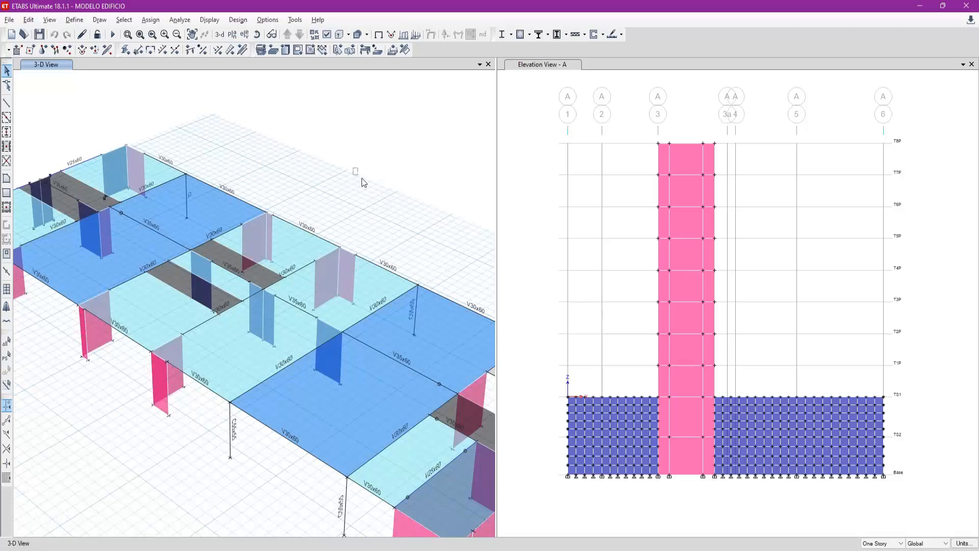
left_click(405, 49)
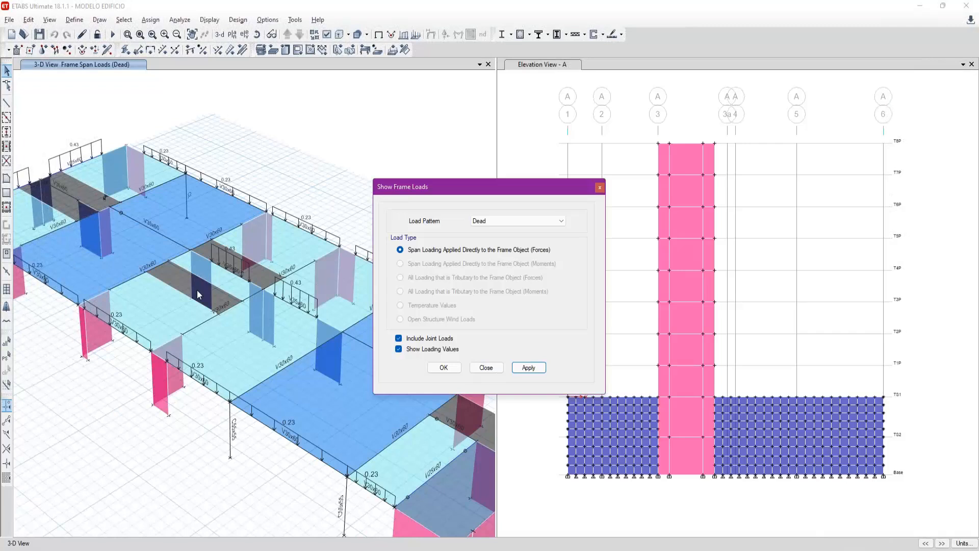
left_click(485, 368)
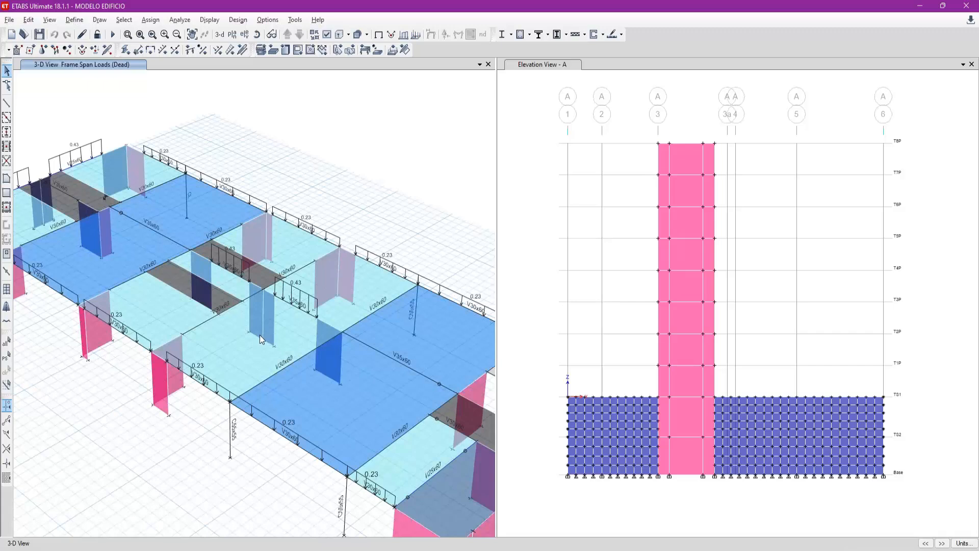
- Switch to AutoCAD and examine the typical-floor plan's edge beams, particularly beside the SALA and ESCRITORIO between grids C and D
middle_click_drag(351, 406, 269, 352)
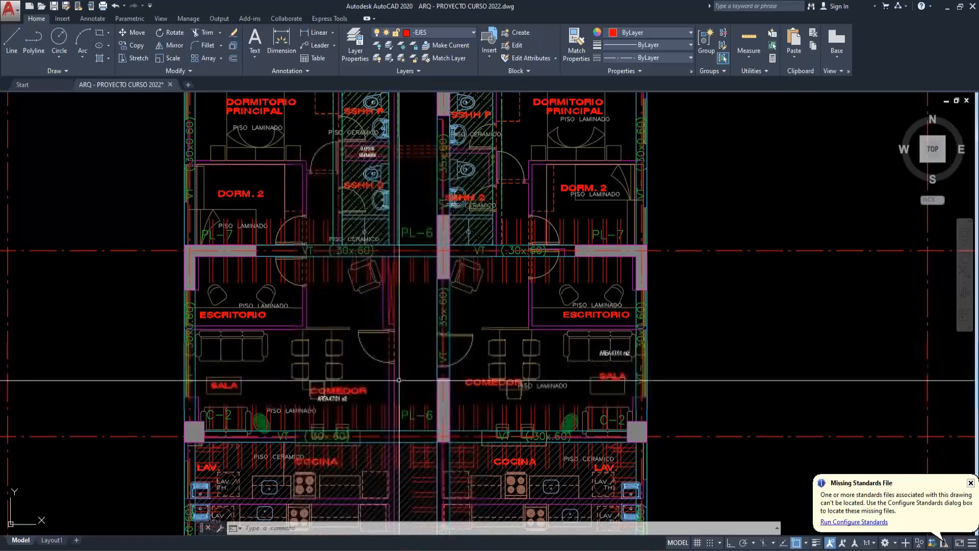
scroll(366, 360, "down", 5)
scroll(455, 317, "down", 2)
scroll(403, 138, "up", 4)
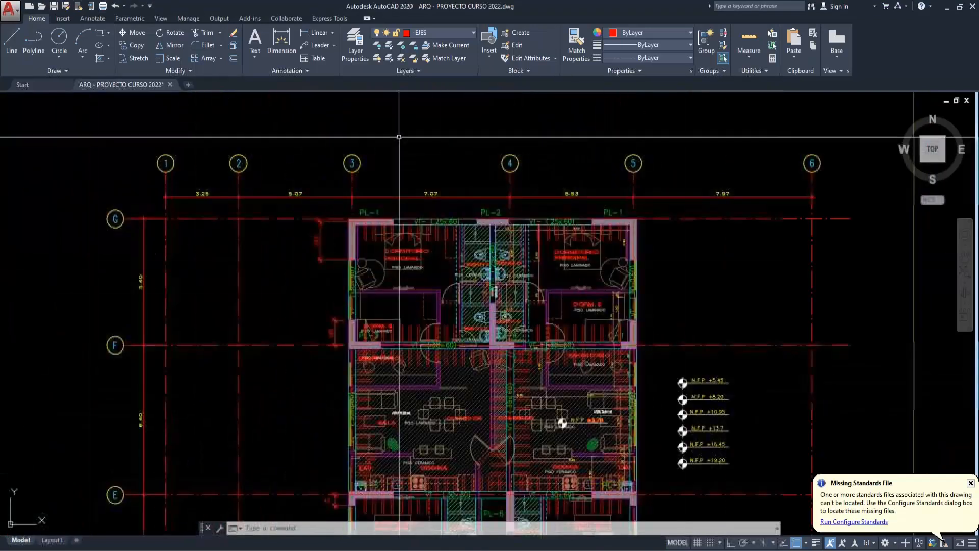
scroll(614, 265, "down", 4)
scroll(575, 407, "up", 6)
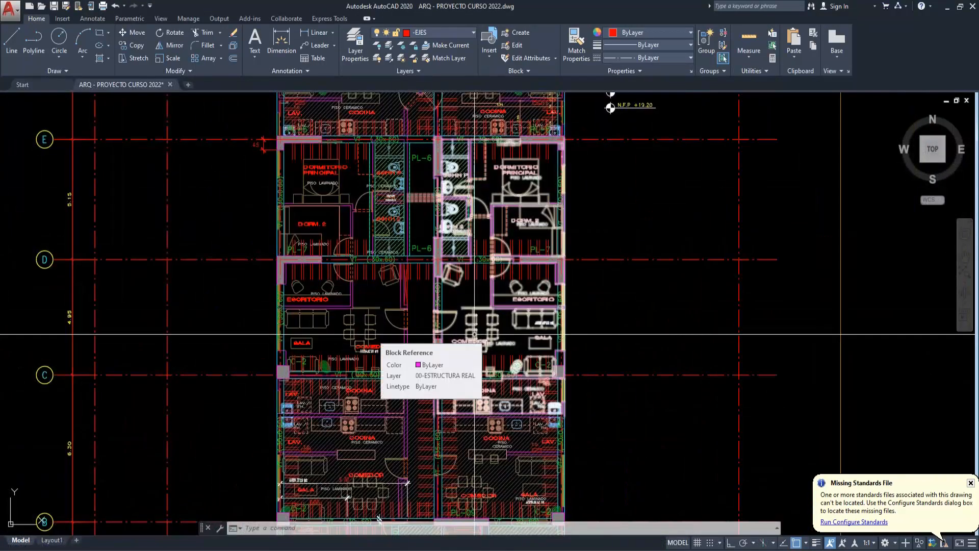
scroll(565, 321, "up", 2)
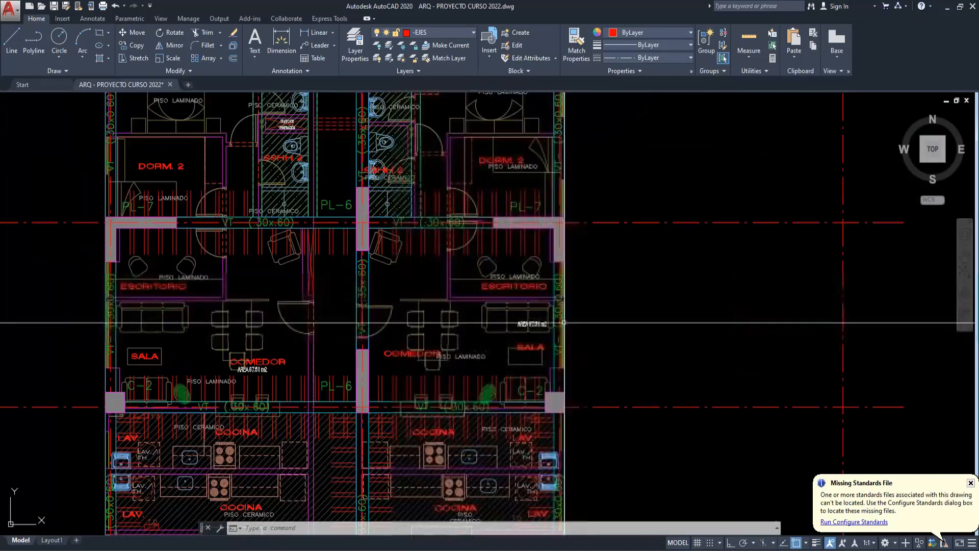
scroll(565, 321, "up", 2)
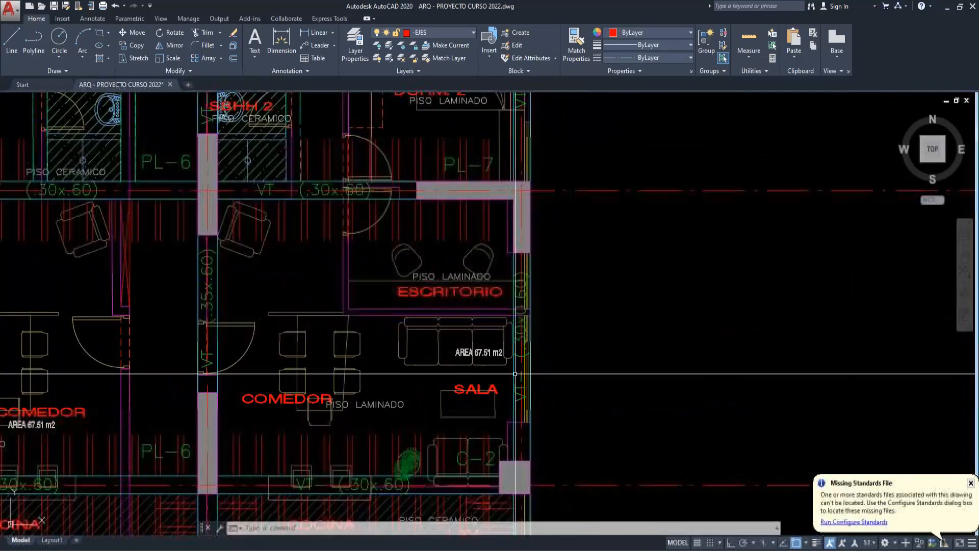
- Try erasing the structural framing overlay from the typical-floor plan, and undo the erasure
type("e")
key("Return")
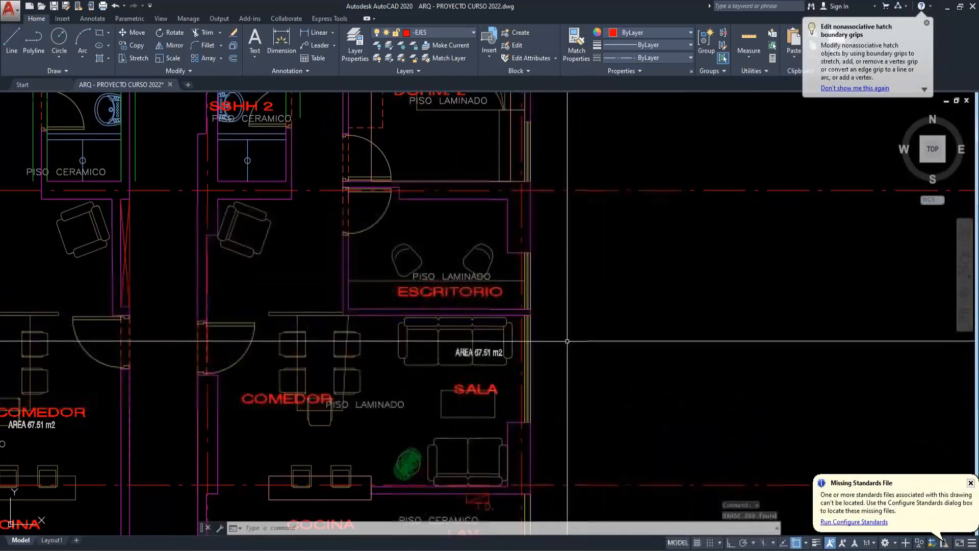
key("Escape")
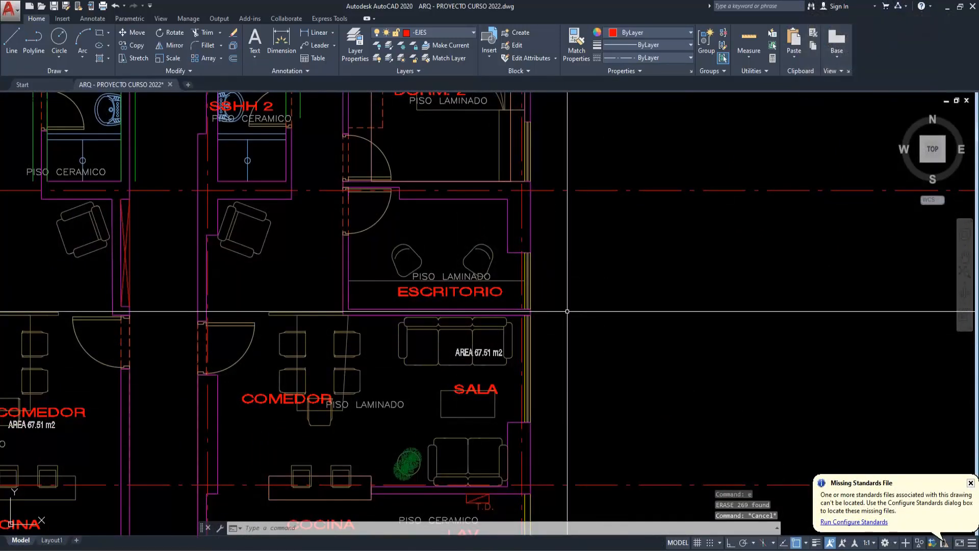
key("ctrl+z")
scroll(535, 335, "down", 6)
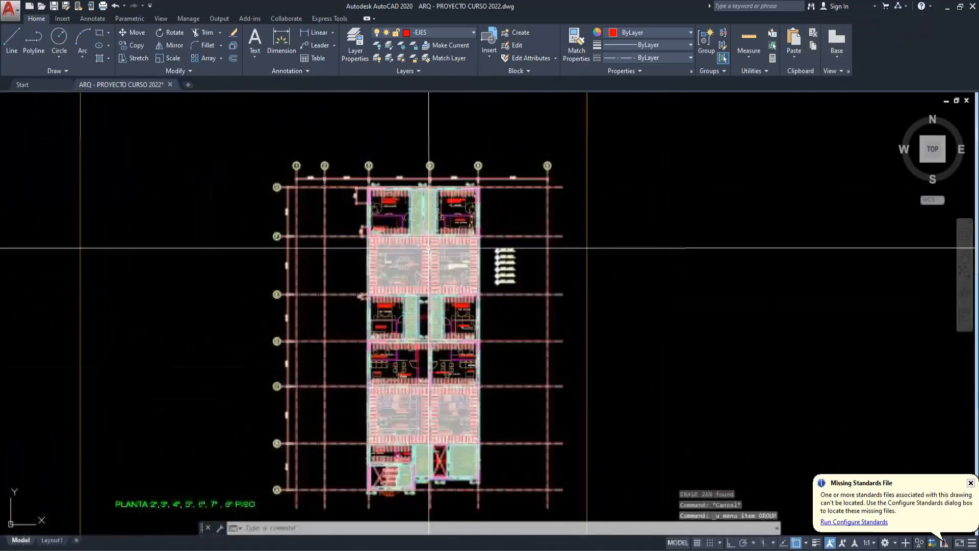
scroll(586, 357, "down", 3)
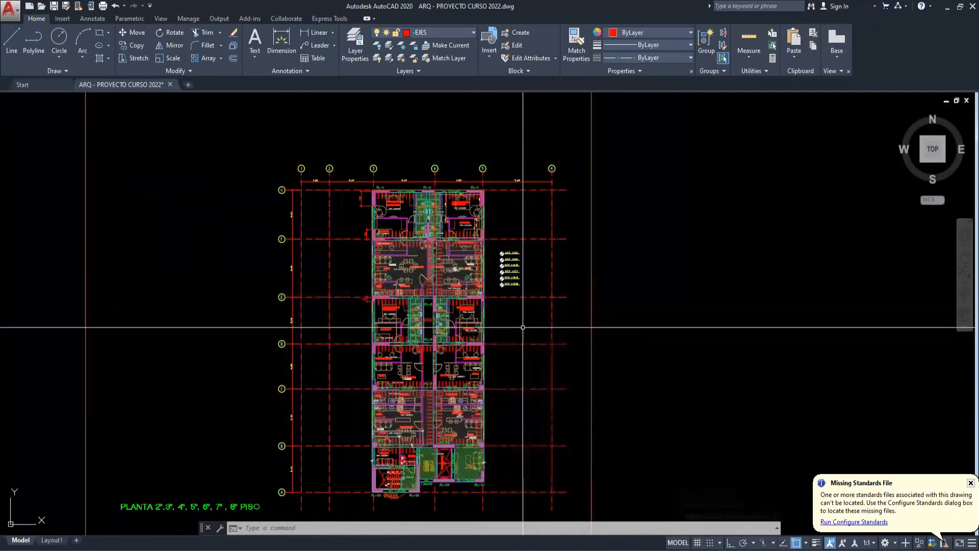
left_click(212, 155)
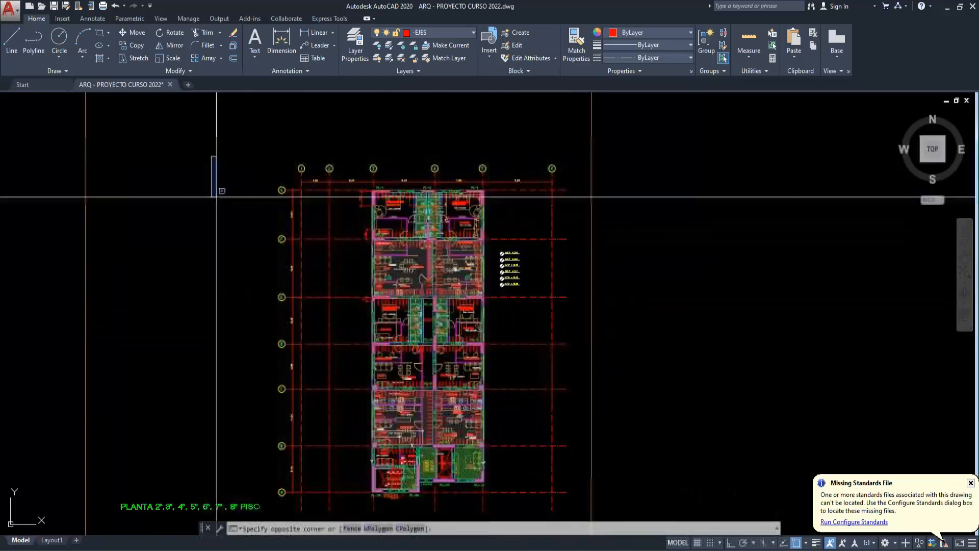
left_click(356, 481)
left_click(574, 156)
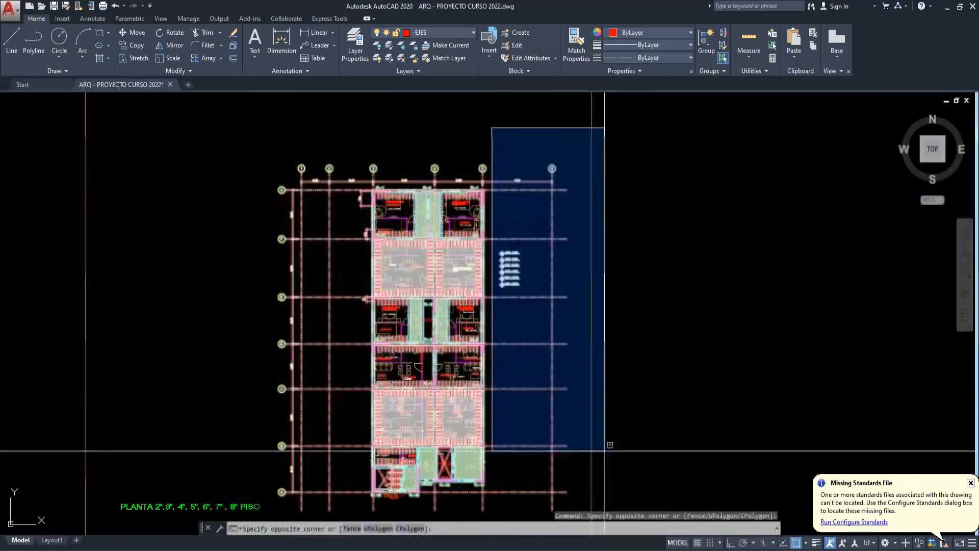
left_click(271, 516)
key("Escape")
scroll(377, 171, "up", 3)
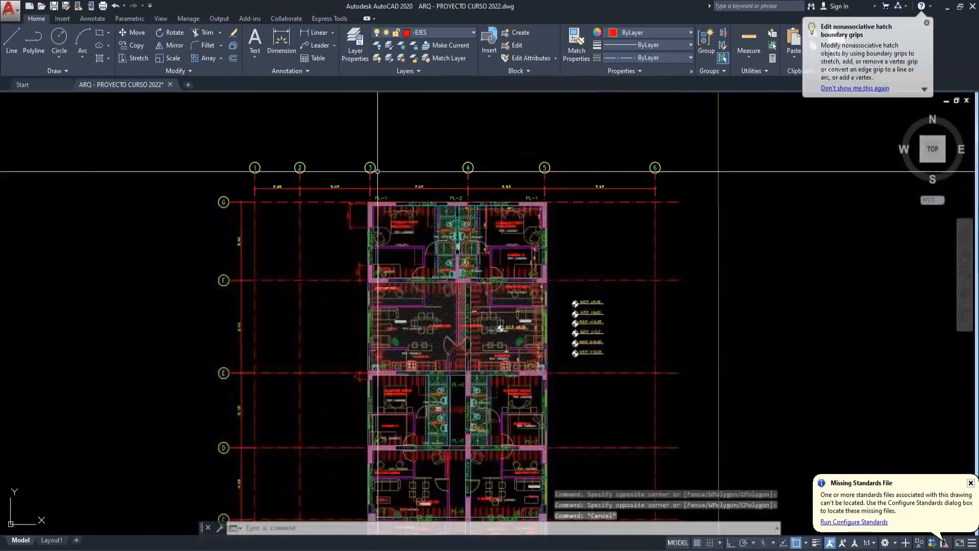
- Examine the first-floor architectural plan (PLANTA 1° PISO) without the structural overlay
scroll(577, 351, "down", 3)
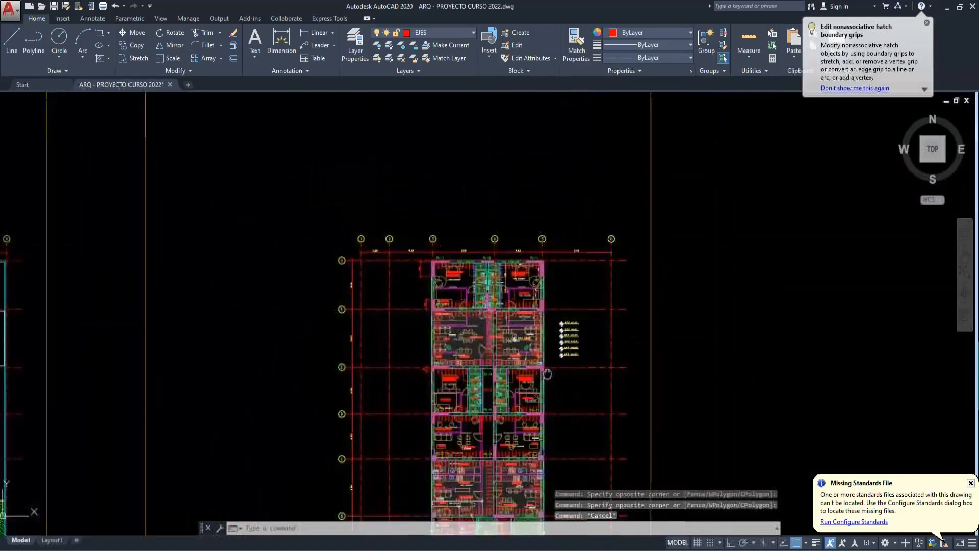
scroll(527, 348, "down", 3)
middle_click_drag(408, 374, 513, 344)
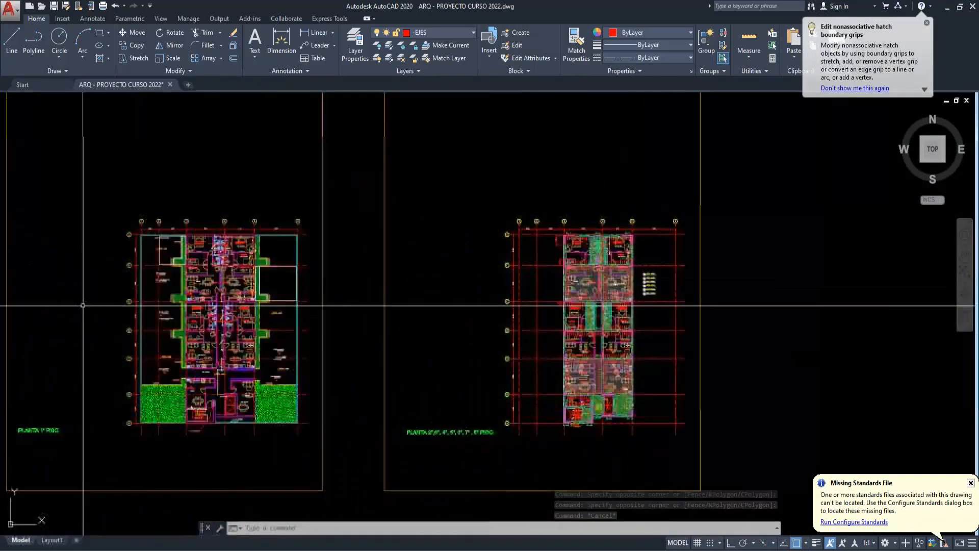
scroll(219, 268, "up", 3)
scroll(251, 250, "up", 3)
middle_click_drag(185, 308, 278, 284)
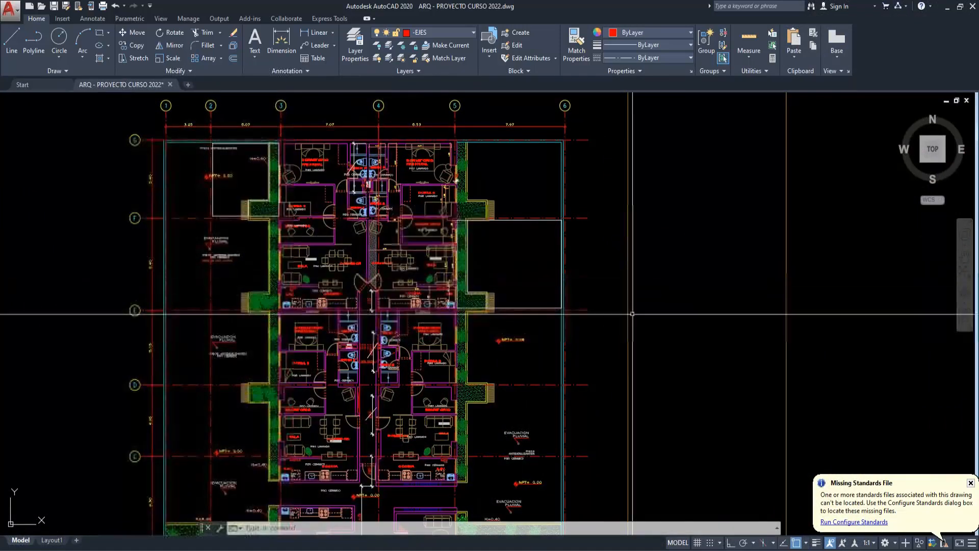
scroll(335, 347, "down", 2)
left_click(204, 173)
key("Escape")
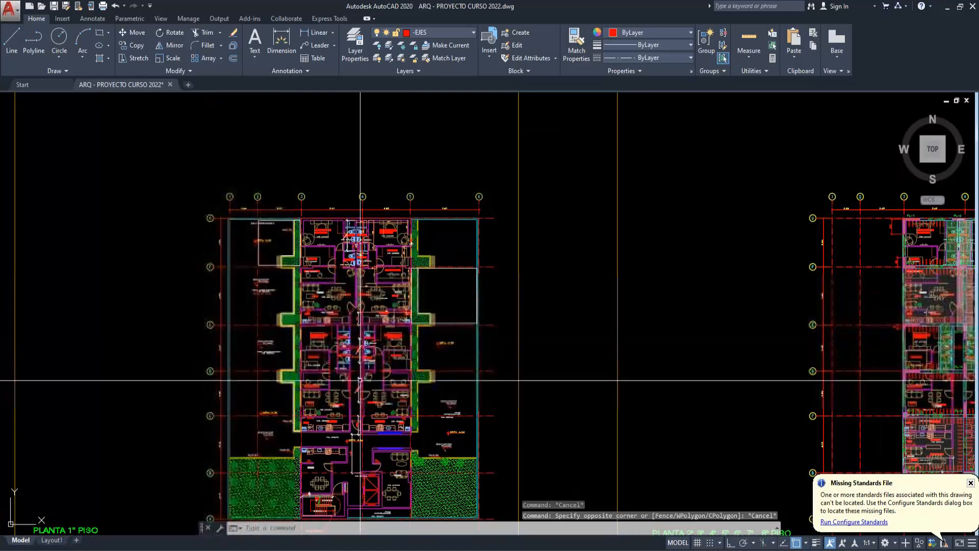
- Return to the typical-floor plan and examine the bedrooms, bathrooms and facade beams between grids D and E
middle_click_drag(662, 405, 99, 376)
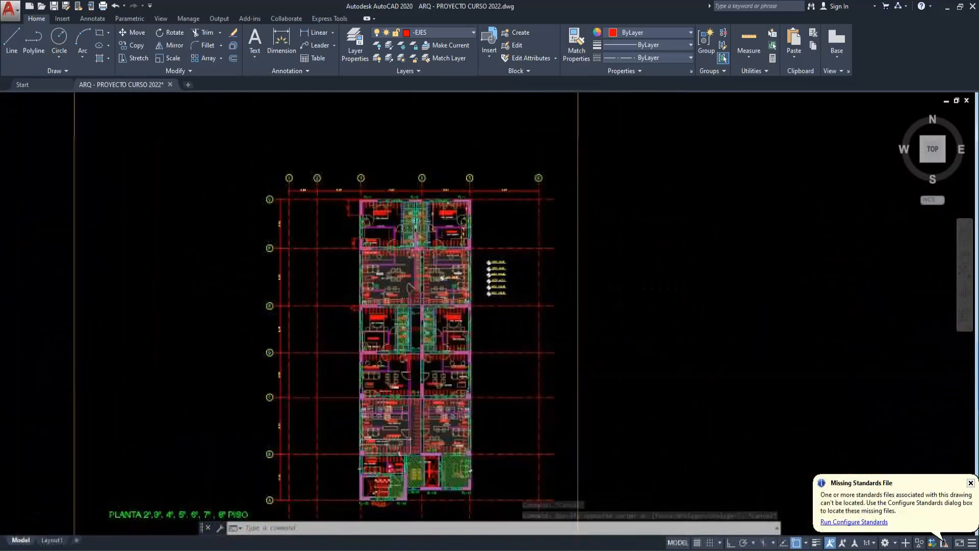
scroll(468, 342, "up", 6)
middle_click_drag(475, 298, 573, 326)
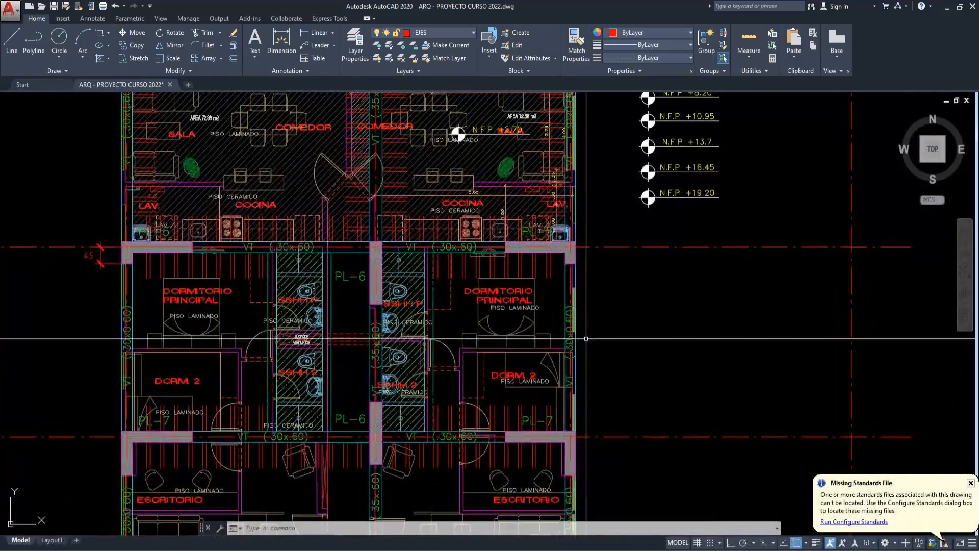
scroll(585, 340, "down", 5)
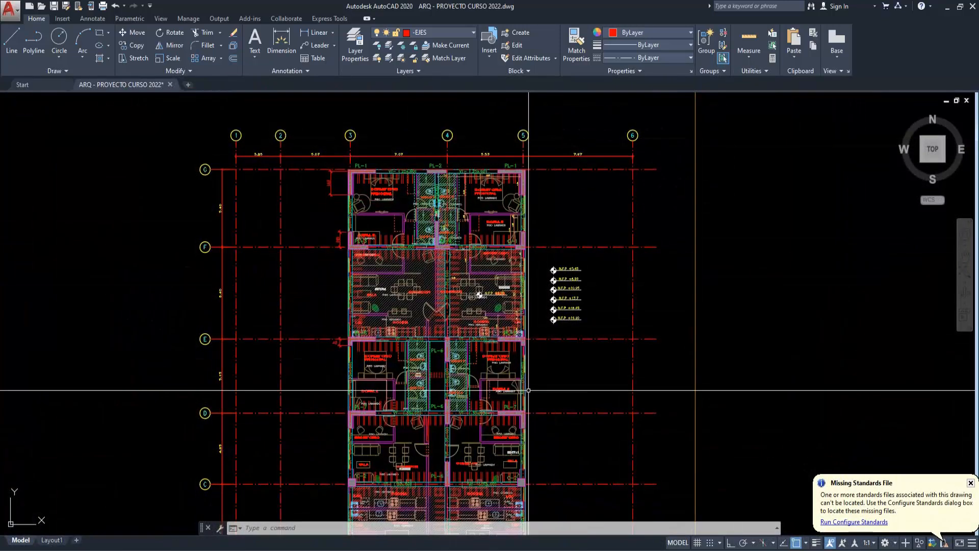
scroll(527, 391, "up", 2)
scroll(528, 390, "up", 2)
middle_click_drag(525, 394, 585, 388)
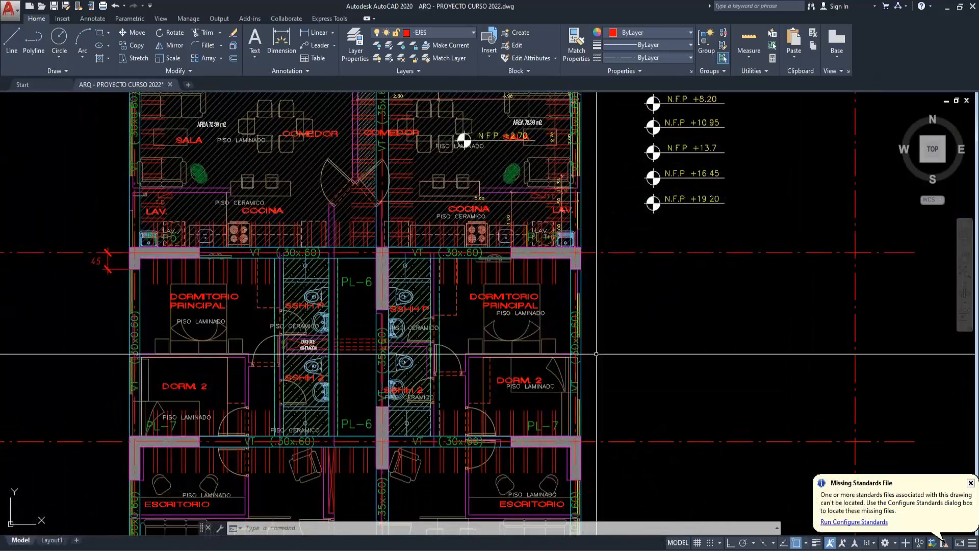
- Open the CÁLCULOS PARA EL MODELO workbook from the SESION 4 folder in Excel and find the METRADO DE TABIQUE SOBRE VIGA calculation
left_click(415, 549)
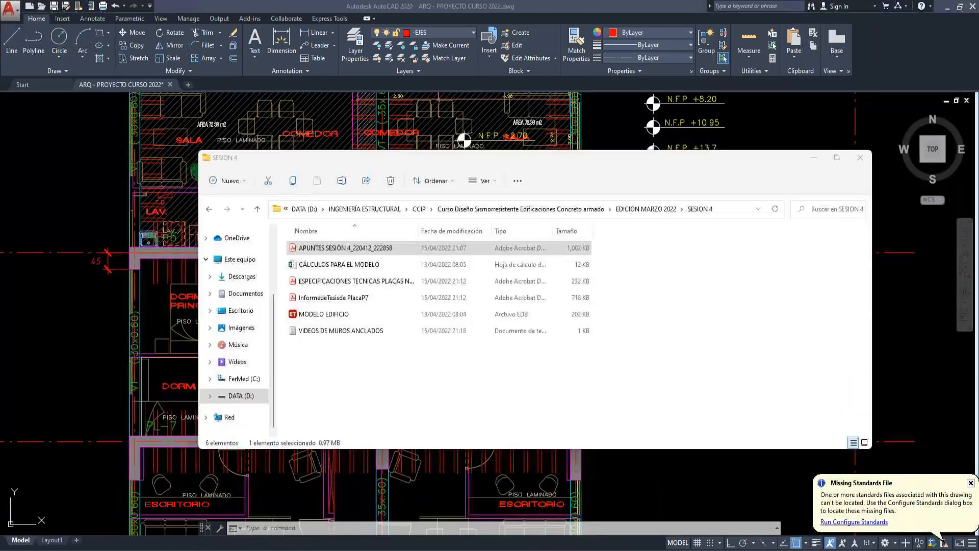
left_click(498, 265)
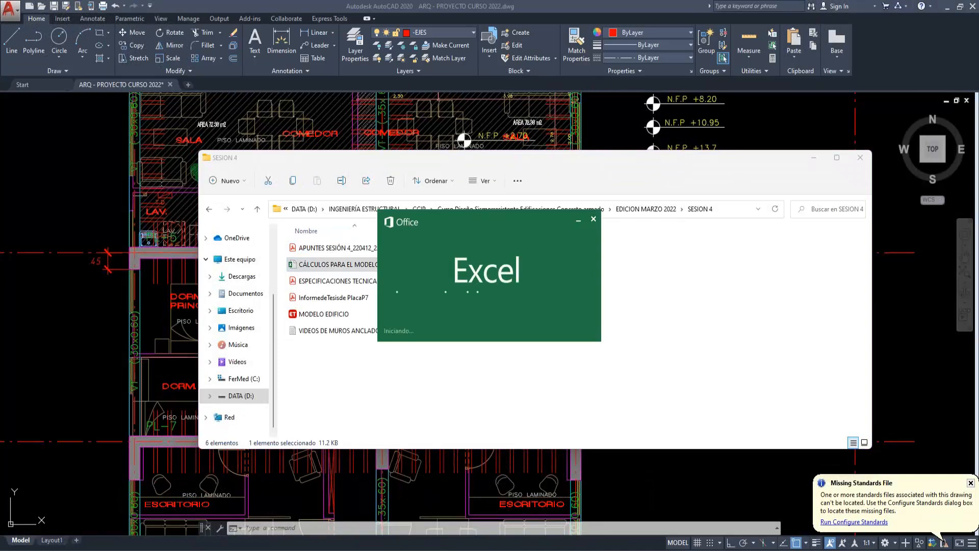
left_click(514, 272)
left_click(545, 254)
scroll(304, 382, "down", 3)
scroll(256, 376, "up", 1)
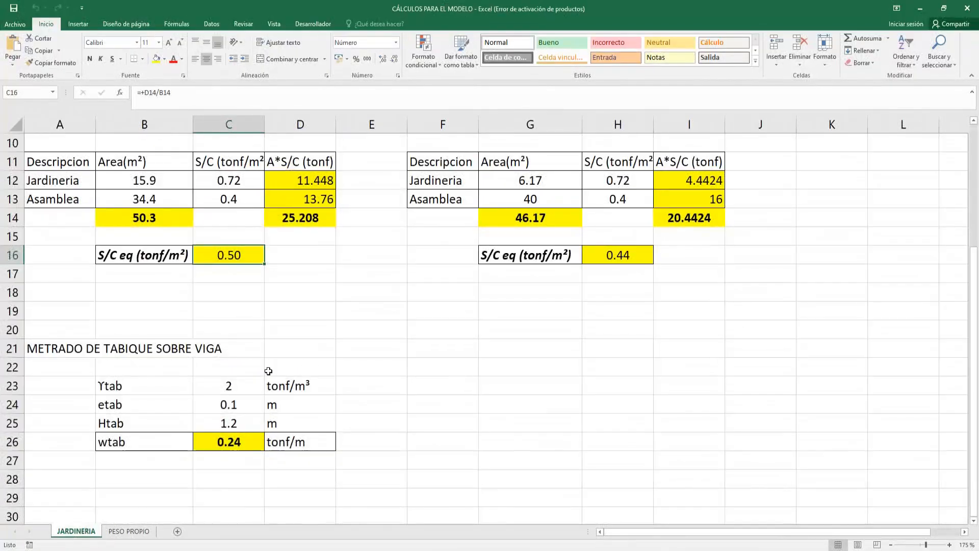
- Review the partition's unit weight (Ytab) and thickness (etab) in the METRADO DE TABIQUE SOBRE VIGA calculation
left_click(268, 371)
left_click(379, 389)
left_click(224, 387)
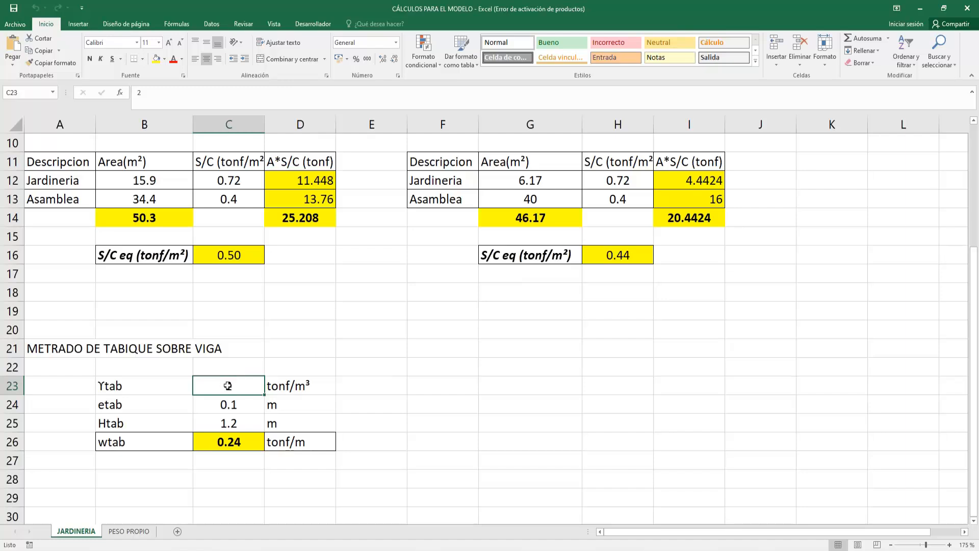
left_click_drag(140, 408, 294, 404)
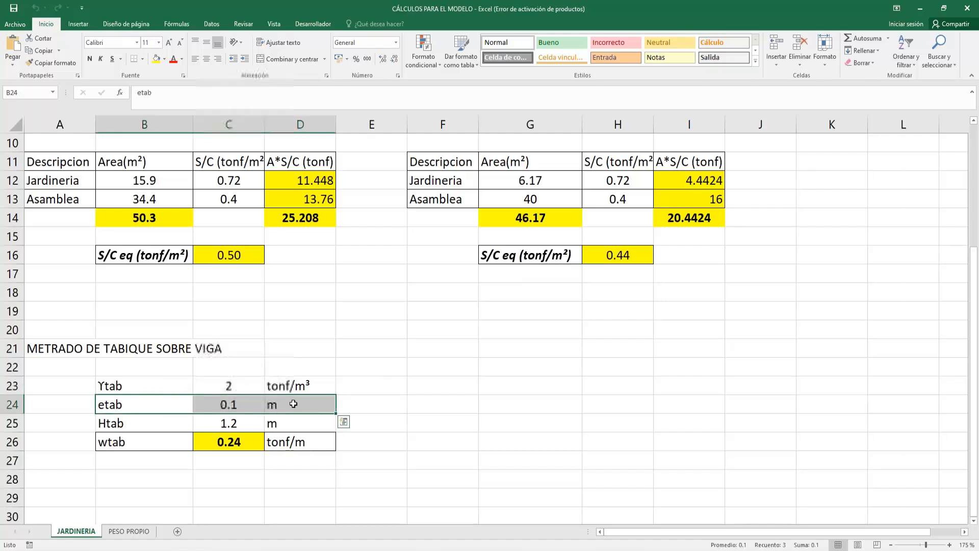
left_click(238, 404)
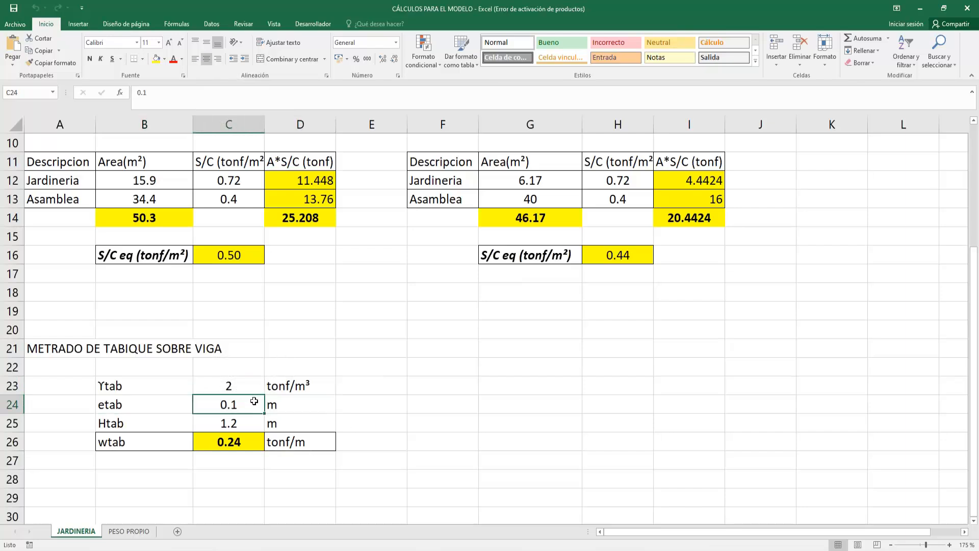
- Review the partition height (Htab) and inspect the formula behind the wtab line load in cell C26
left_click_drag(162, 424, 304, 429)
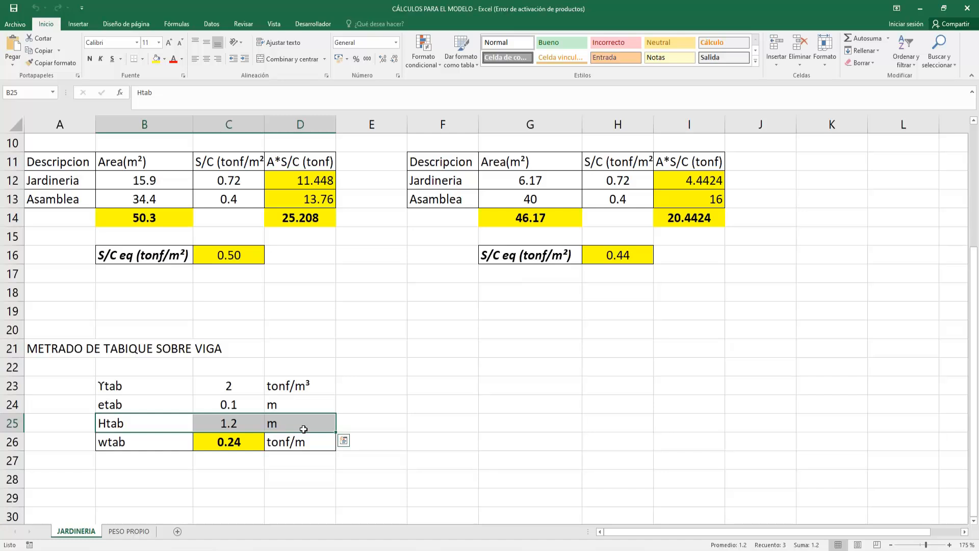
left_click_drag(304, 429, 145, 422)
left_click_drag(144, 423, 273, 418)
left_click(229, 442)
double_click(252, 441)
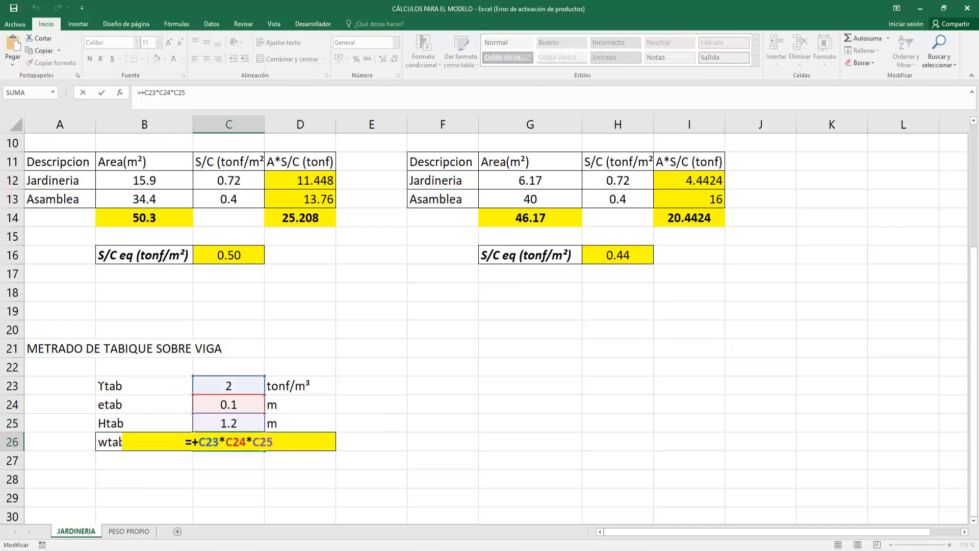
- Review the wtab result and its unit in row 26, and compare them with the facade beam loads in the ETABS 3-D view
key("Escape")
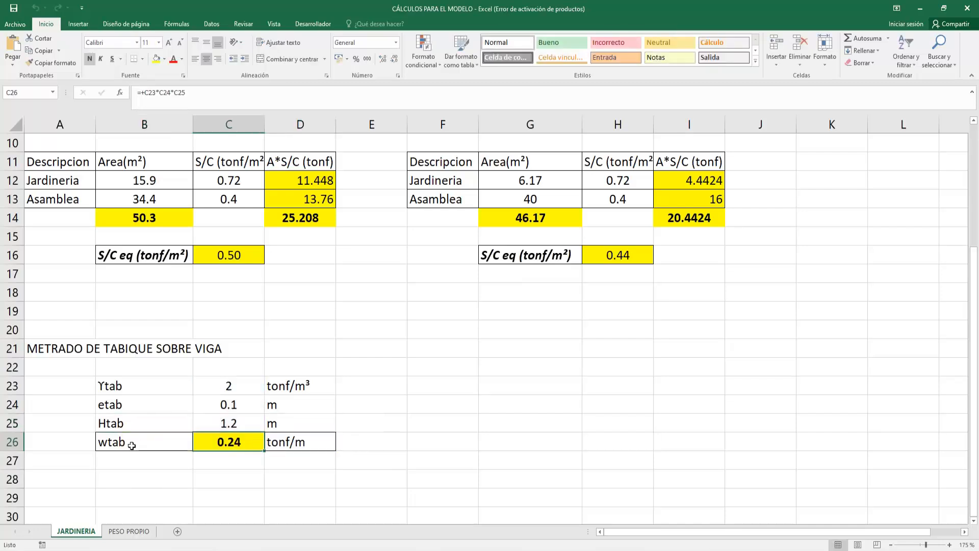
left_click(278, 440)
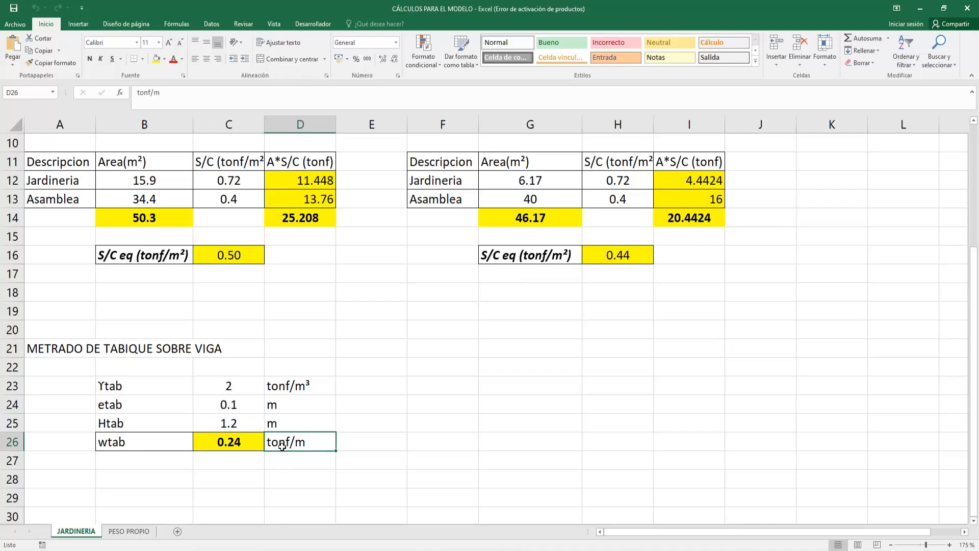
left_click(251, 447)
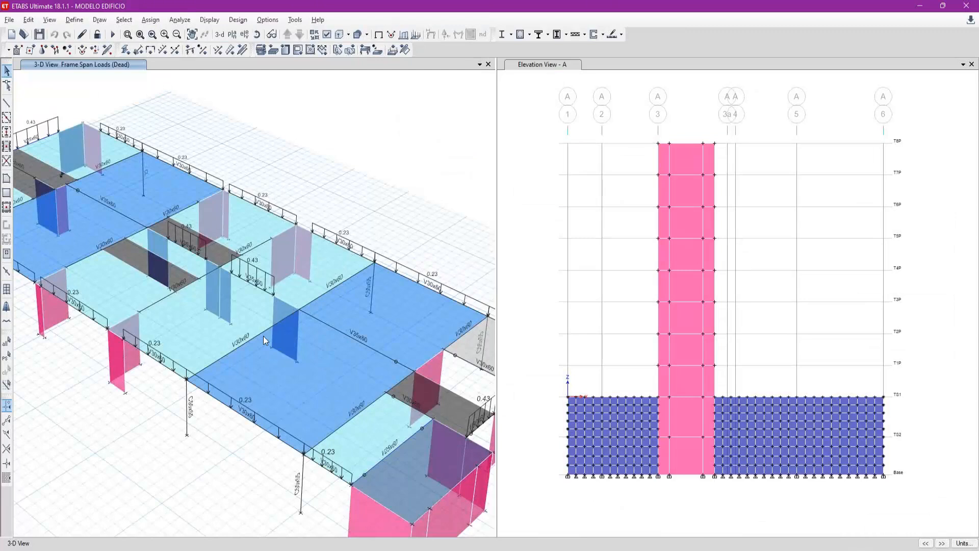
middle_click_drag(263, 336, 317, 352)
middle_click_drag(274, 318, 327, 342)
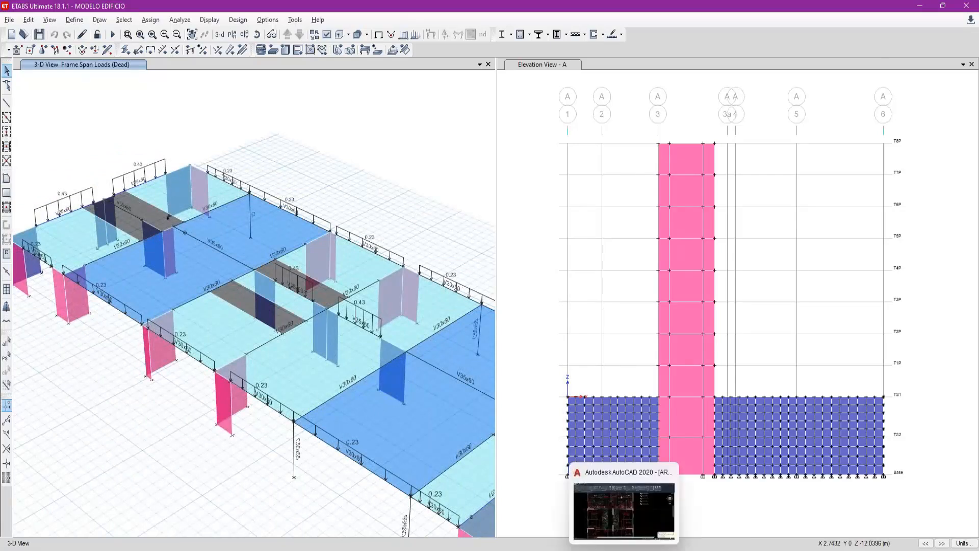
- Switch to the AutoCAD typical-floor plan and examine the bedrooms and facade beams between grids F and G
left_click(625, 510)
scroll(348, 462, "down", 3)
scroll(337, 345, "up", 2)
middle_click_drag(250, 315, 347, 336)
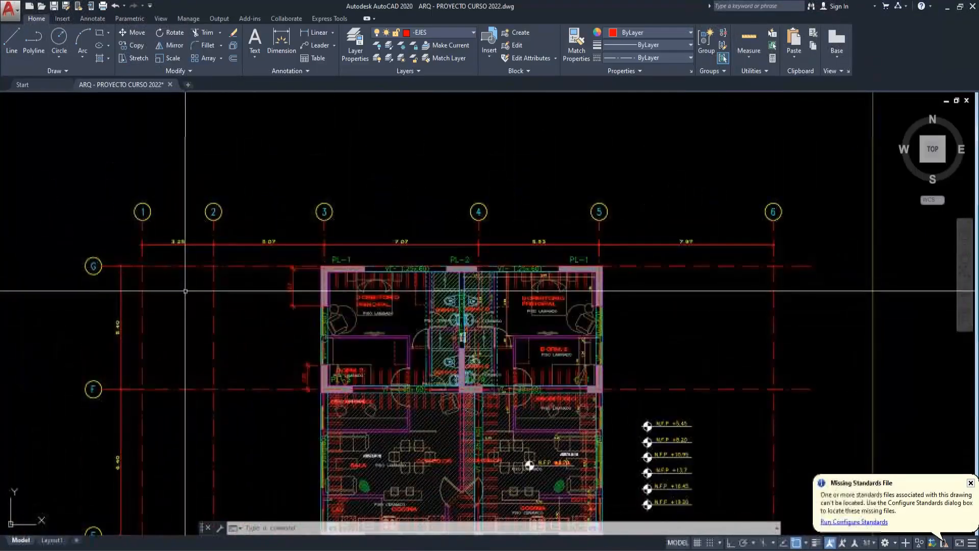
scroll(430, 287, "up", 2)
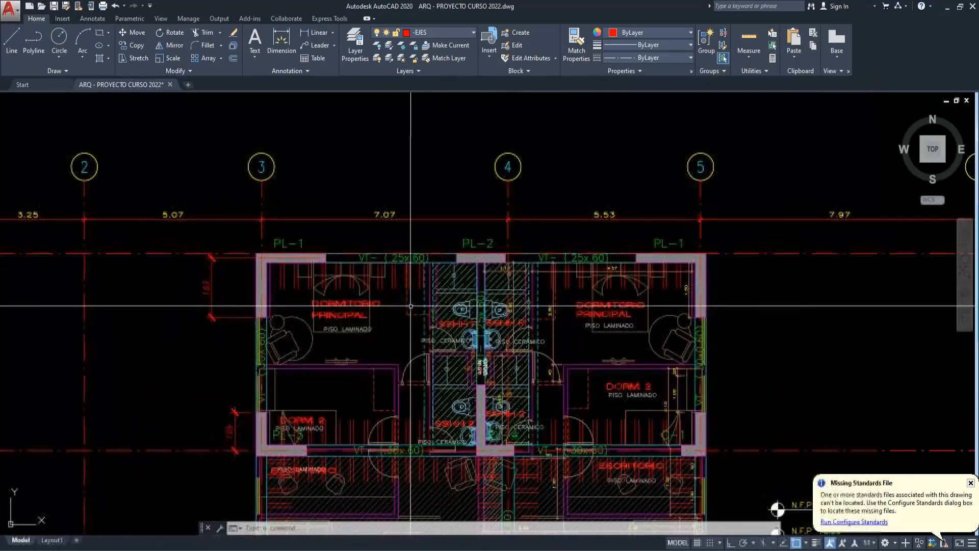
- Erase the structural overlay from the typical-floor plan and undo the erasure
type("e")
key("Return")
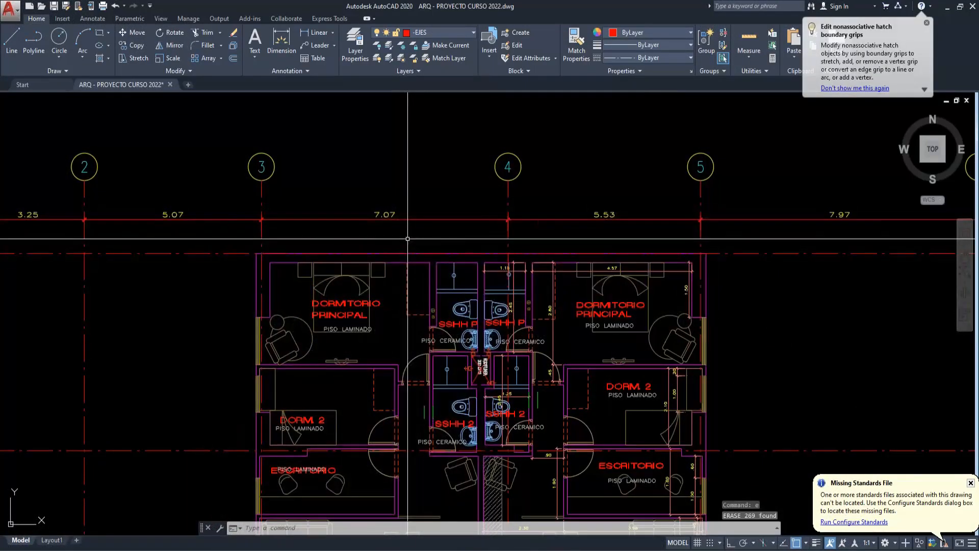
key("ctrl+z")
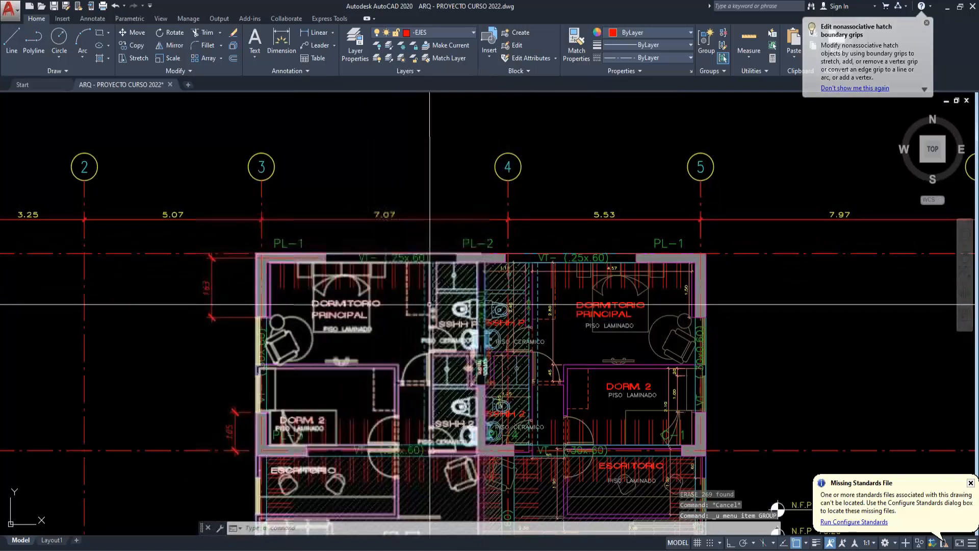
- Examine the typical-floor plan from the upper bedrooms down to the edge beams around walls PL-08, PL-09 and PL-10
scroll(412, 298, "down", 2)
scroll(412, 297, "up", 2)
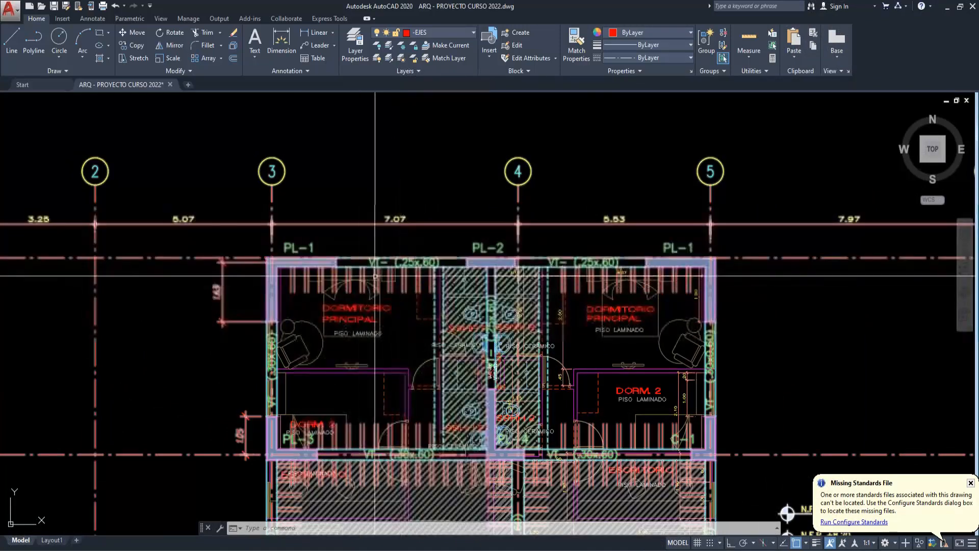
scroll(327, 286, "down", 2)
scroll(277, 307, "down", 3)
scroll(415, 434, "up", 5)
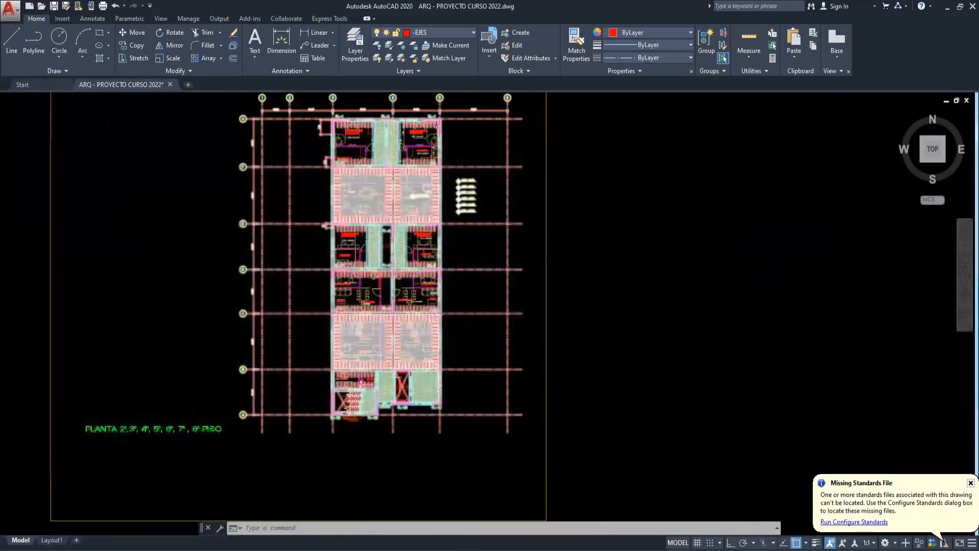
scroll(416, 434, "up", 3)
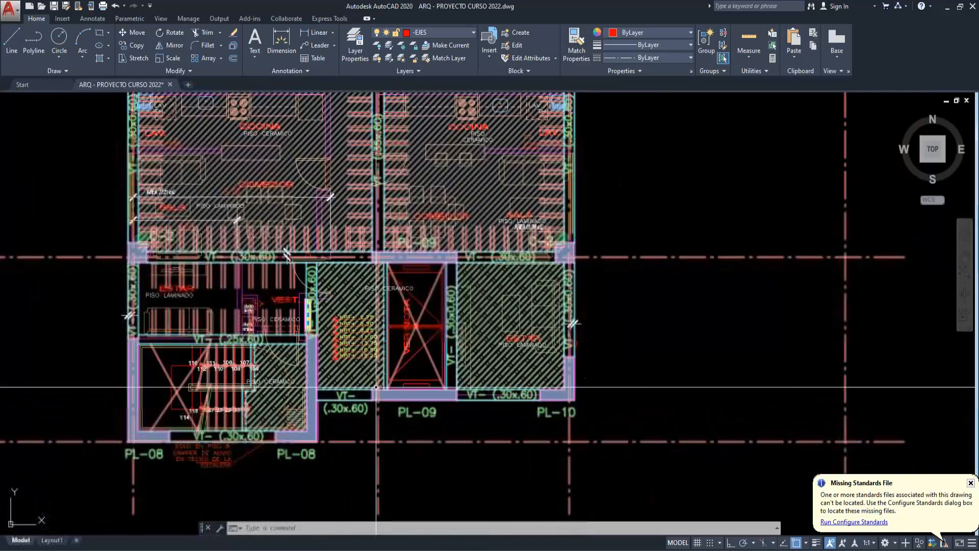
middle_click_drag(397, 397, 432, 399)
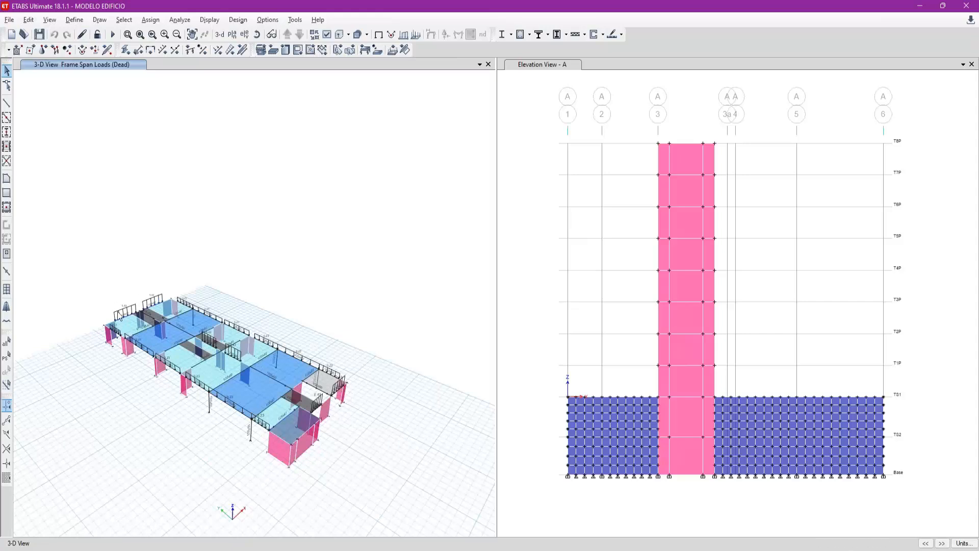
- Inspect the dead frame span loads on the facade and interior beams along the whole floor in the ETABS 3-D view
scroll(123, 318, "up", 4)
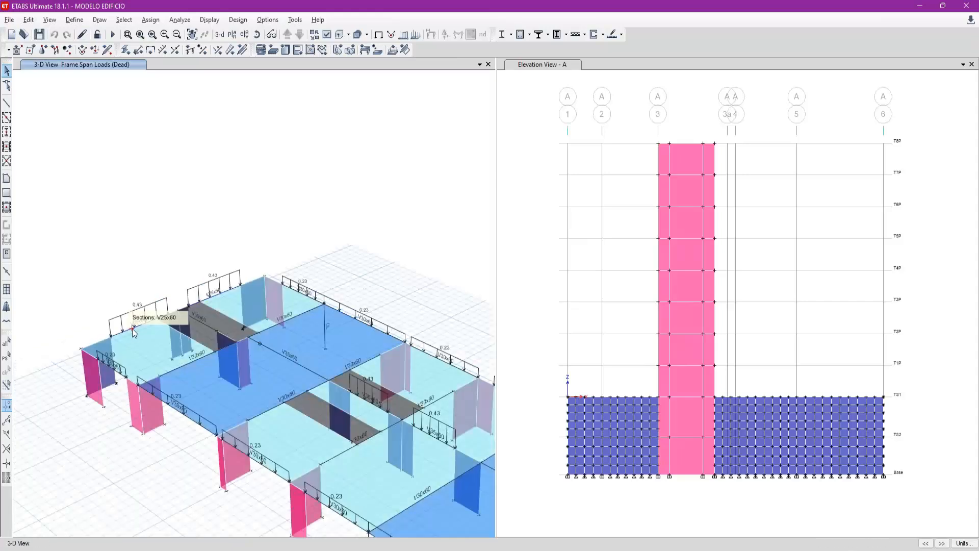
middle_click_drag(291, 367, 233, 320)
middle_click_drag(381, 419, 303, 384)
middle_click_drag(360, 400, 250, 331)
middle_click_drag(357, 368, 299, 332)
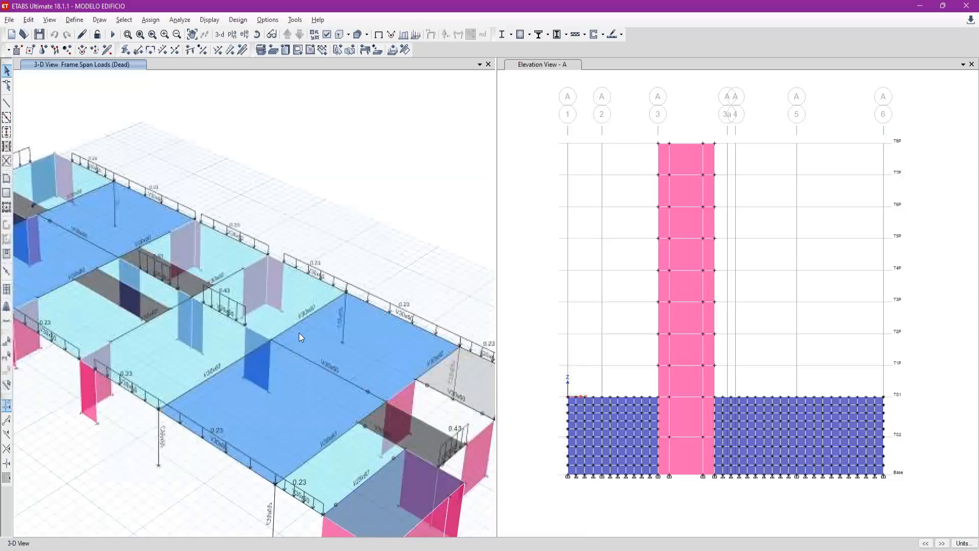
middle_click_drag(380, 408, 350, 390)
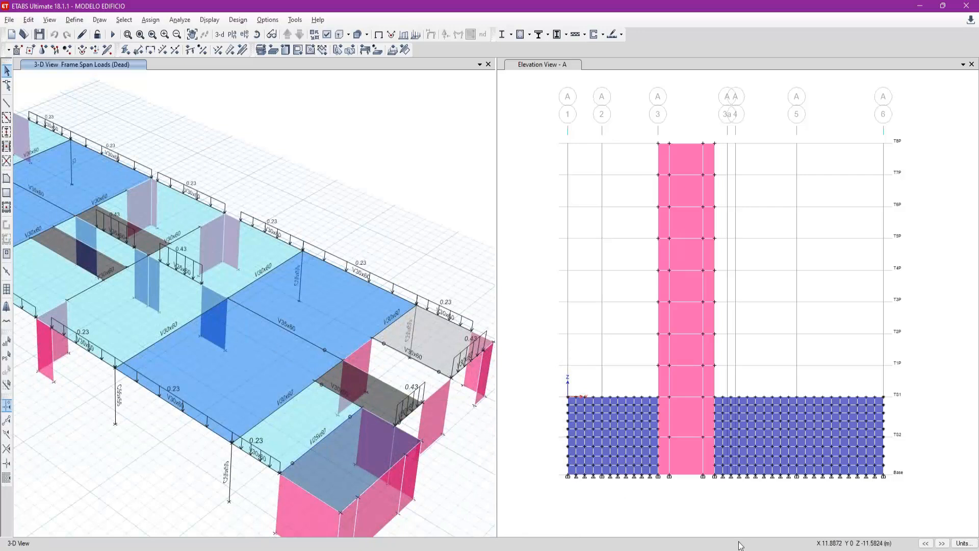
- Check the edge beams around the lift and the ESTAR room by PL-10 in the AutoCAD plan, and return to the Excel workbook
key("alt+Tab")
left_click(491, 415)
key("Left")
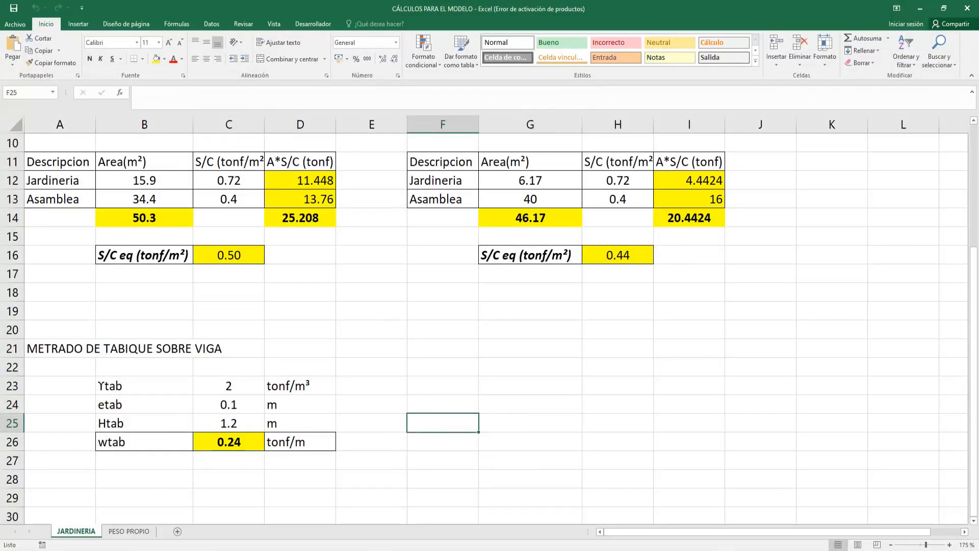
key("alt+Tab")
middle_click_drag(396, 424, 395, 501)
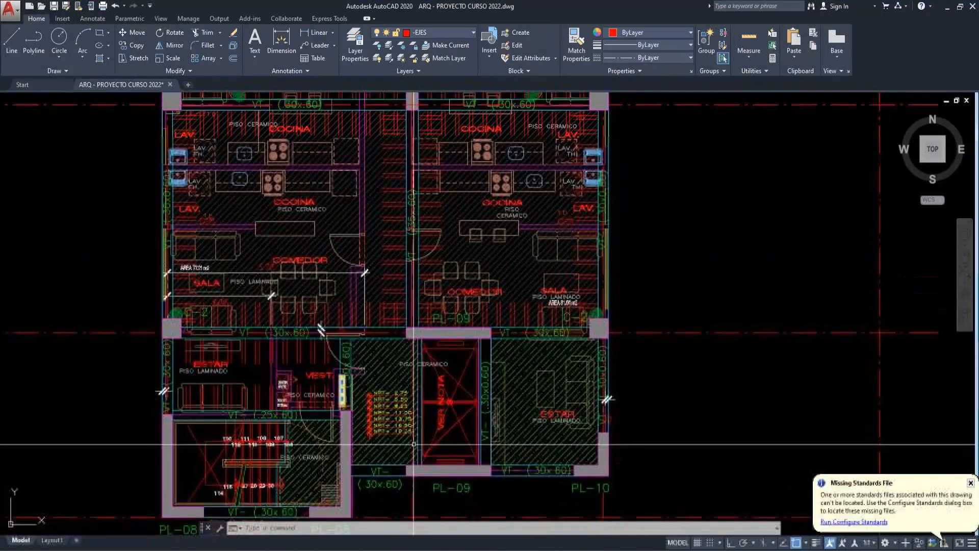
scroll(413, 444, "down", 2)
scroll(413, 443, "up", 2)
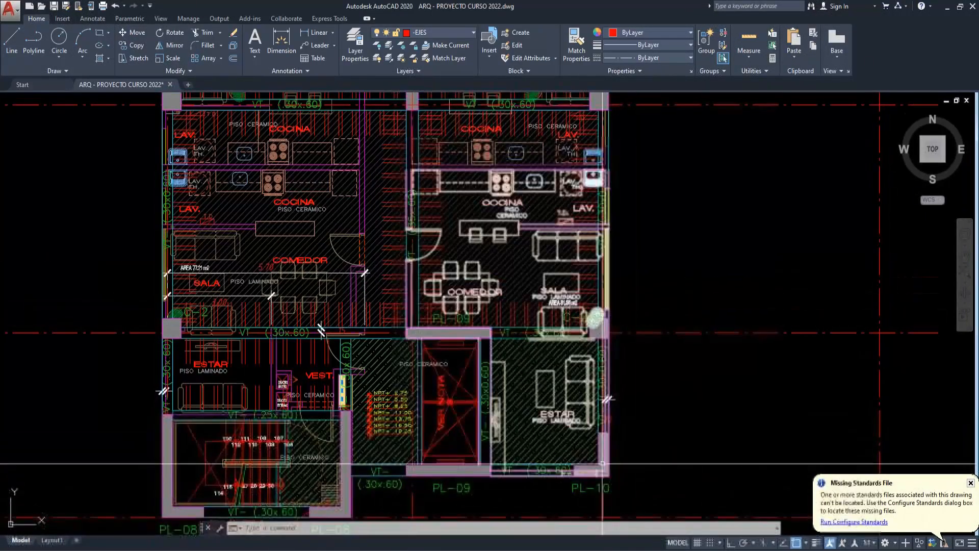
key("alt+Tab")
left_click_drag(532, 385, 558, 458)
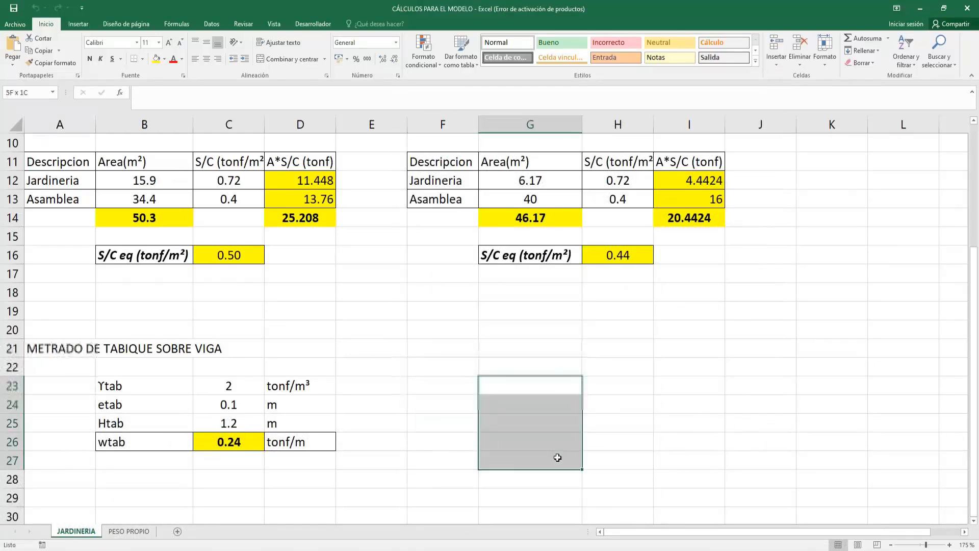
left_click(164, 59)
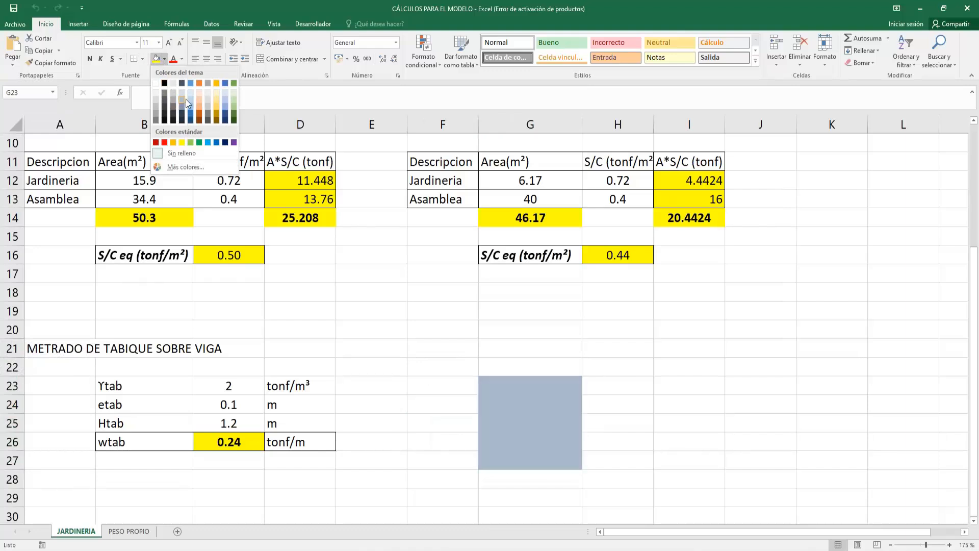
left_click(537, 365)
- Fill cells G23:H23 and G27:H27 black to represent two slabs beside the METRADO DE TABIQUE SOBRE VIGA calculation
left_click_drag(533, 385, 633, 386)
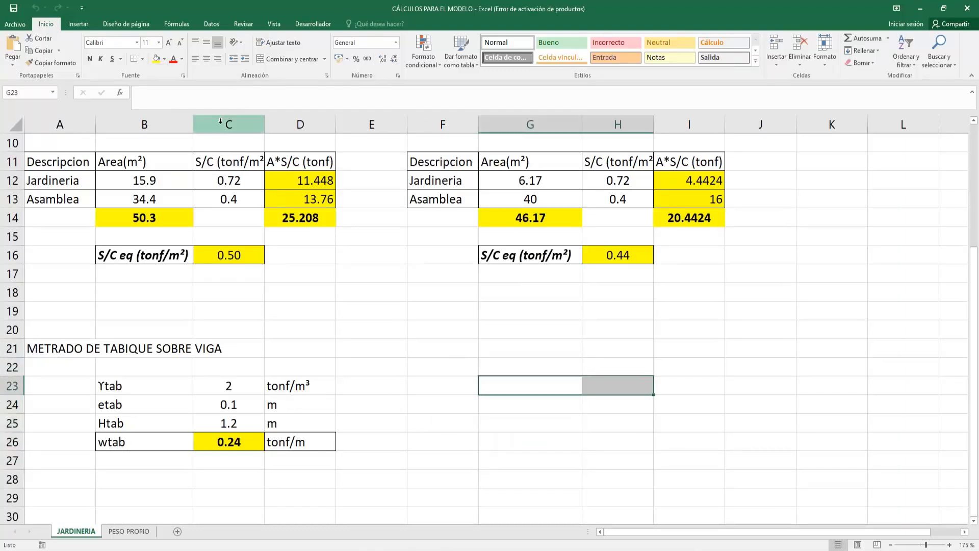
left_click(164, 59)
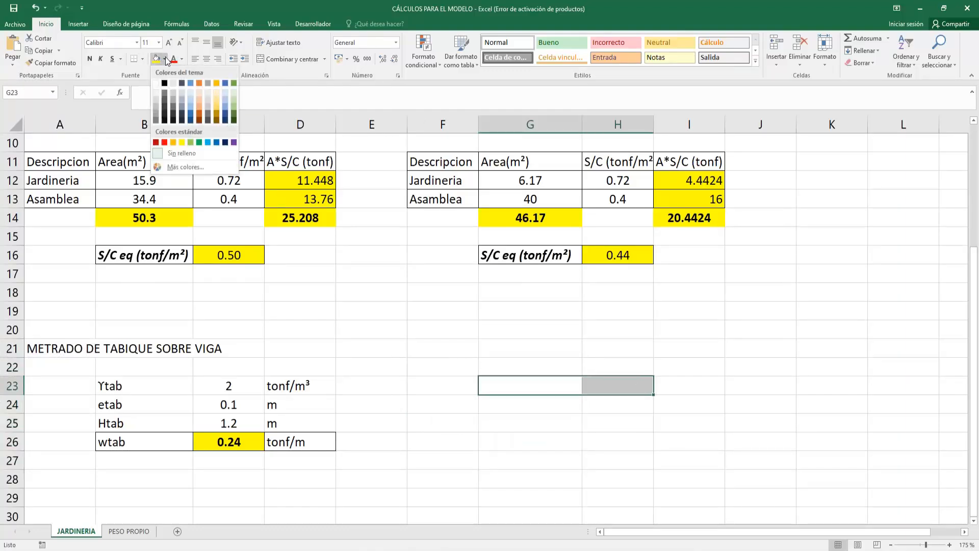
left_click(164, 83)
left_click_drag(510, 462, 626, 459)
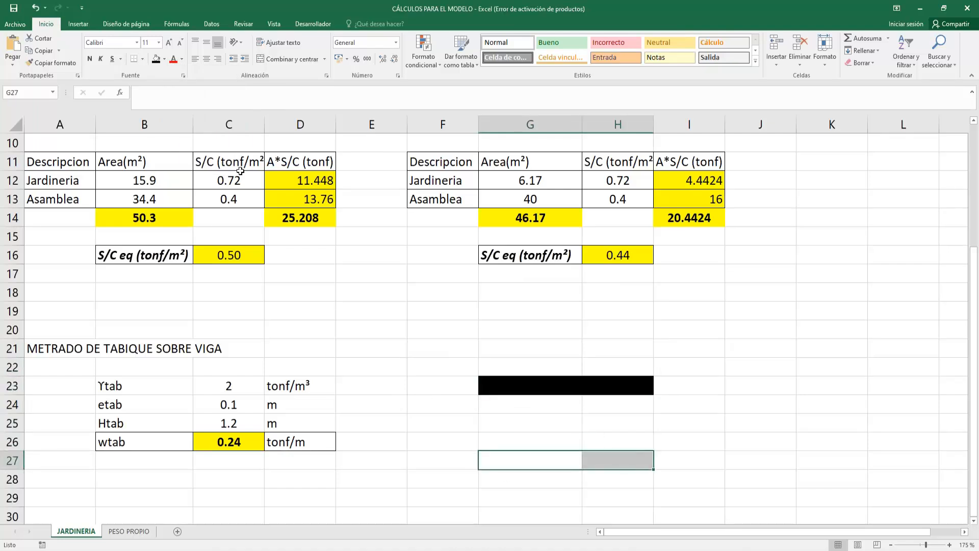
left_click(156, 60)
left_click(663, 421)
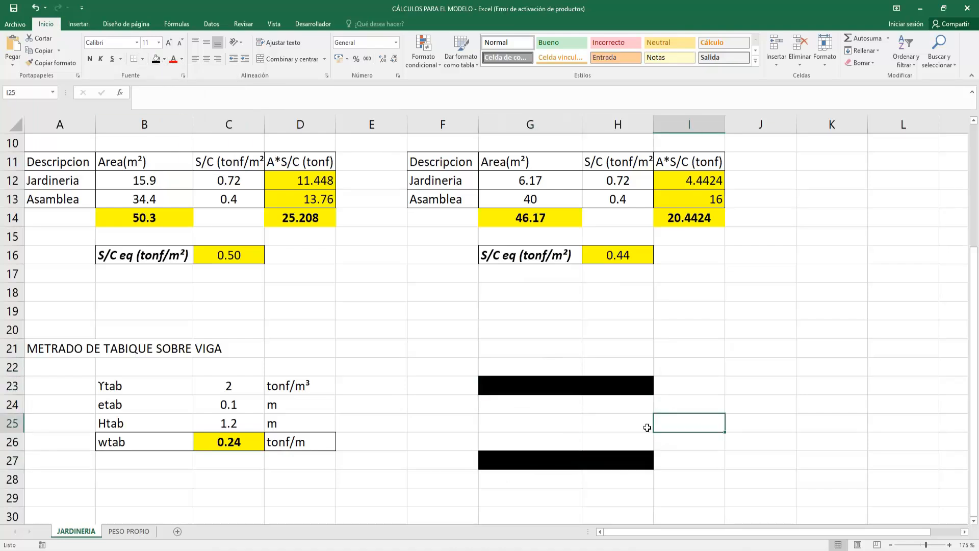
- Draw a narrow rectangle about 1.51 cm high and 0.26 cm wide between the black bands at the outer edge of column H
left_click(644, 447)
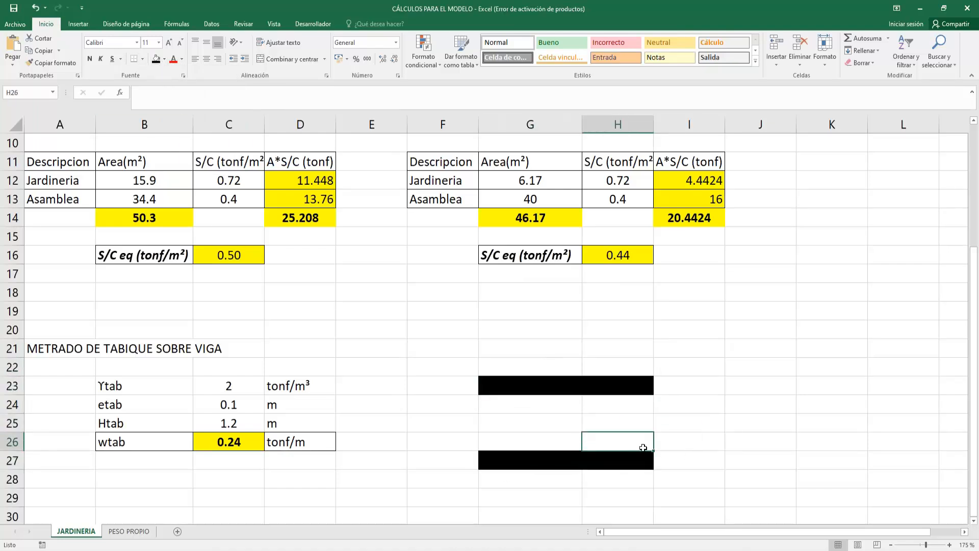
left_click(78, 24)
left_click(172, 51)
left_click(192, 89)
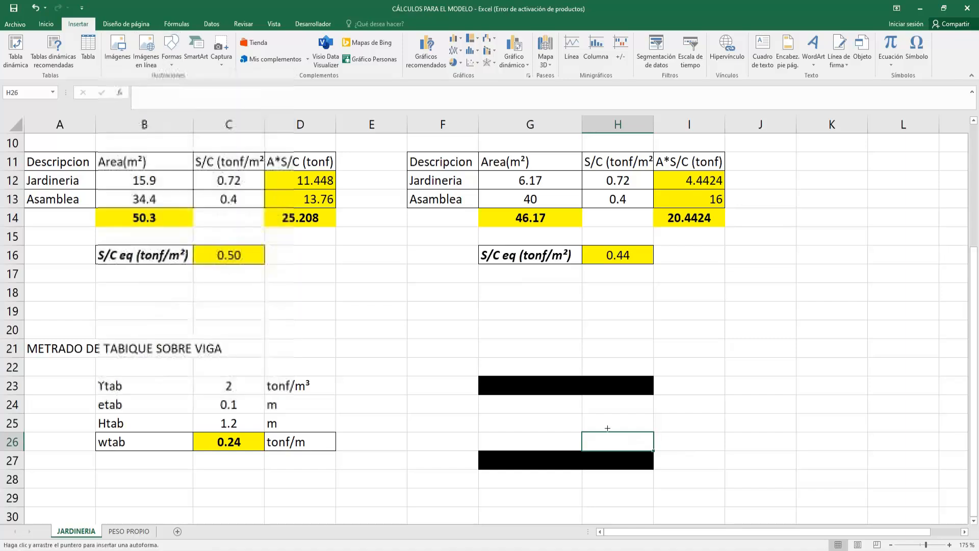
left_click_drag(653, 449, 644, 395)
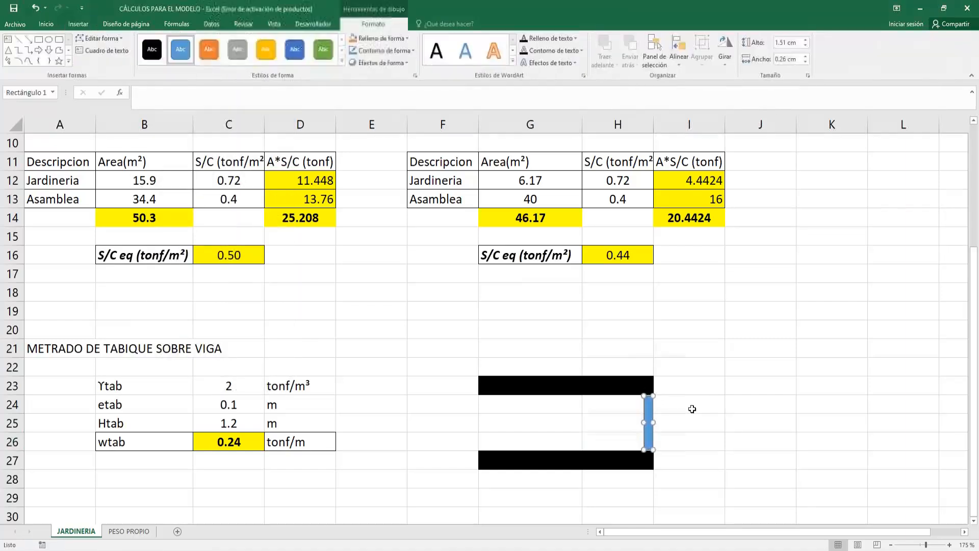
- Give the partition rectangle an orange fill and a black outline
left_click(369, 42)
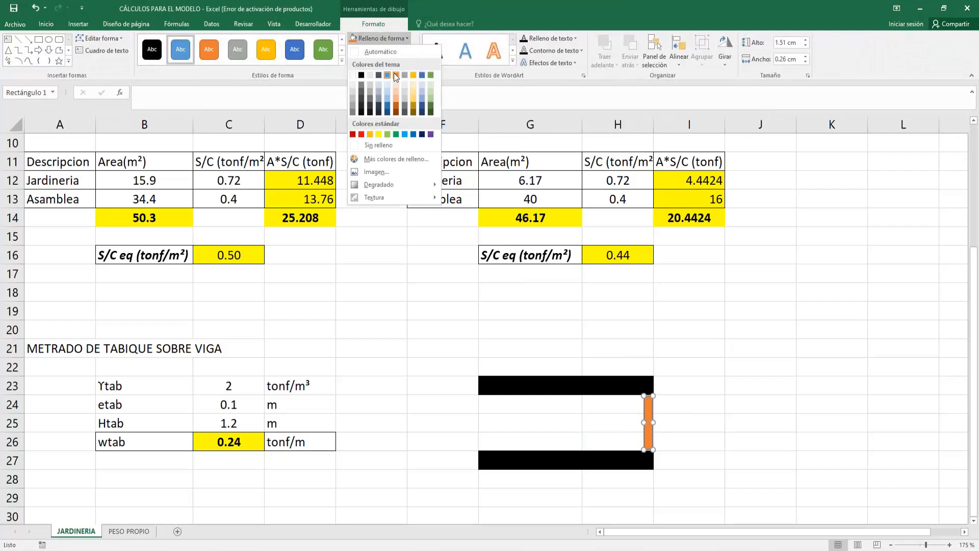
left_click(395, 73)
left_click(373, 52)
left_click(367, 64)
left_click(686, 424)
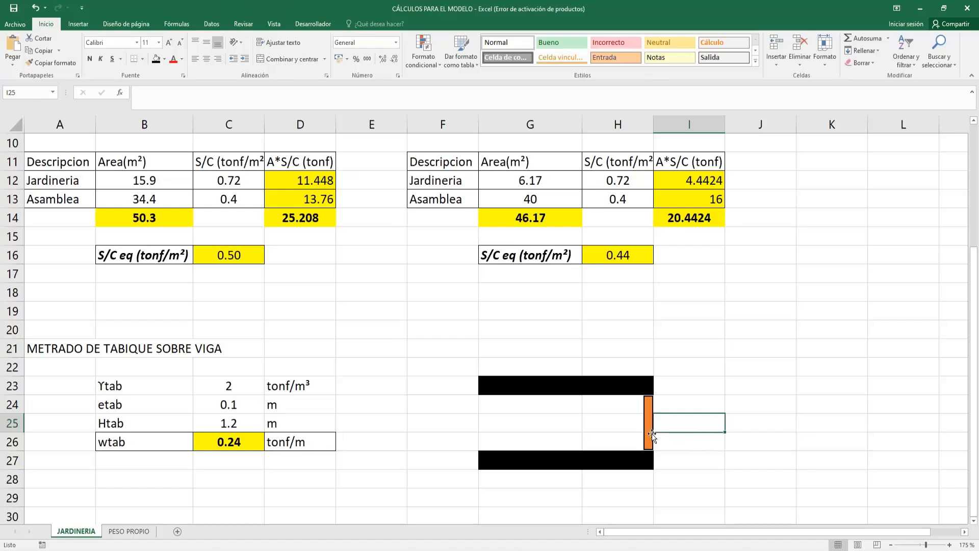
- Review the slabs and the partition height over H24:H26 in the sketch, and return to the AutoCAD typical-floor plan
left_click(665, 457)
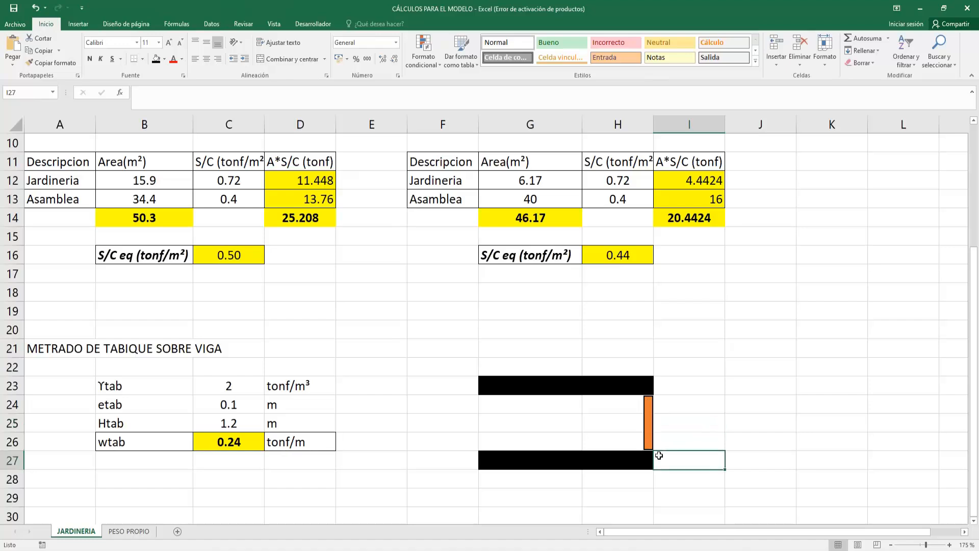
left_click(600, 447)
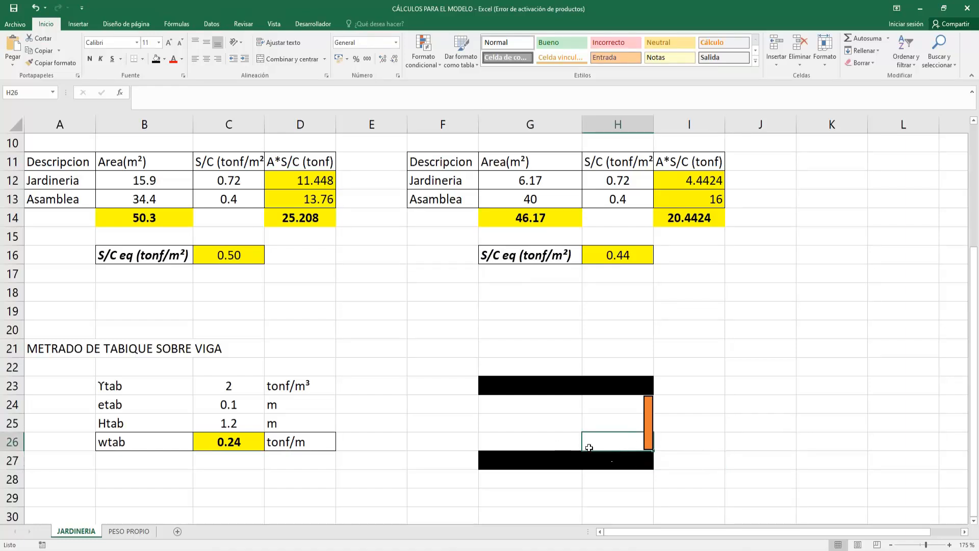
left_click(609, 371)
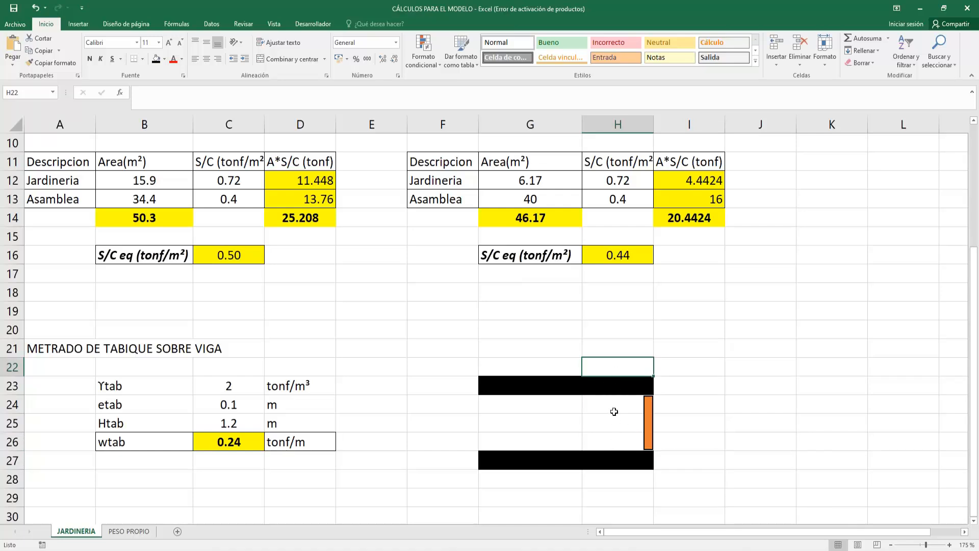
left_click(617, 387)
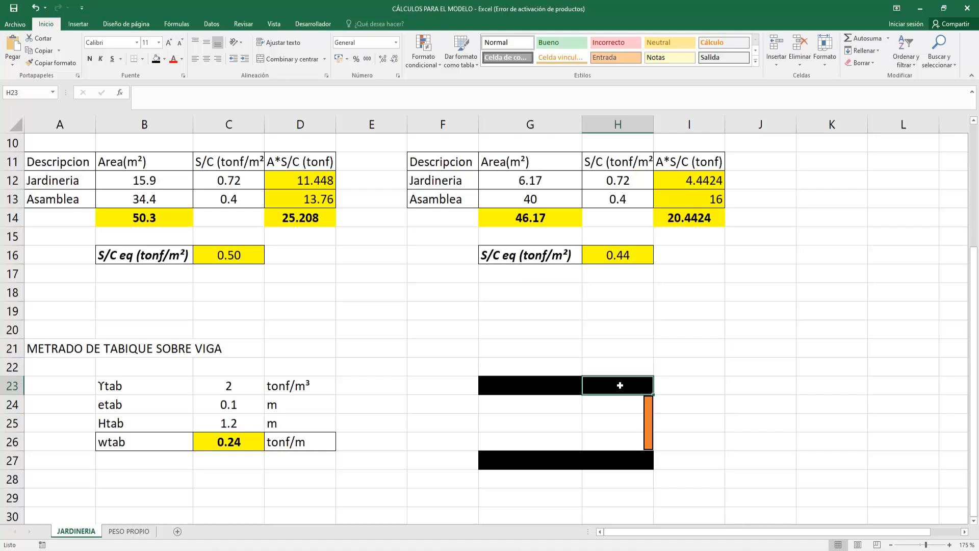
left_click_drag(638, 403, 641, 447)
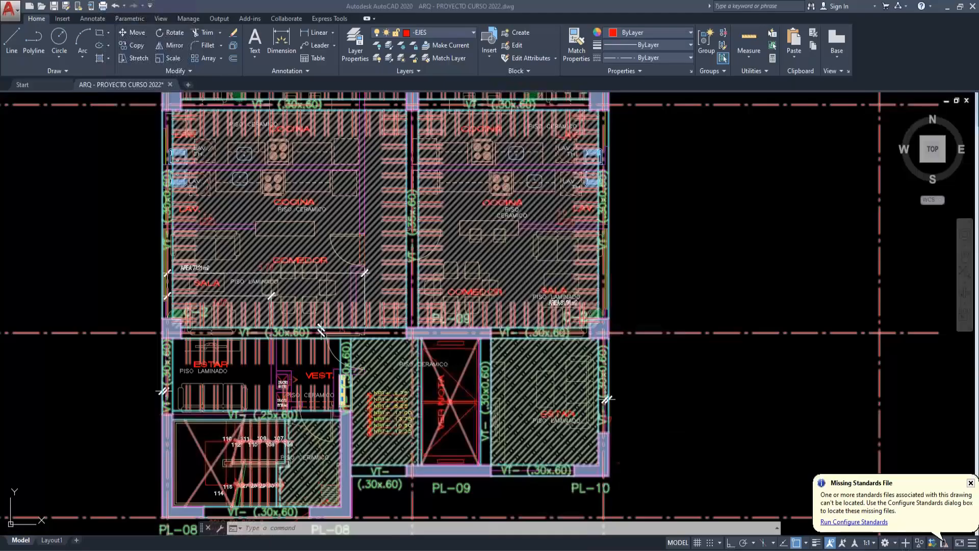
scroll(351, 314, "up", 6)
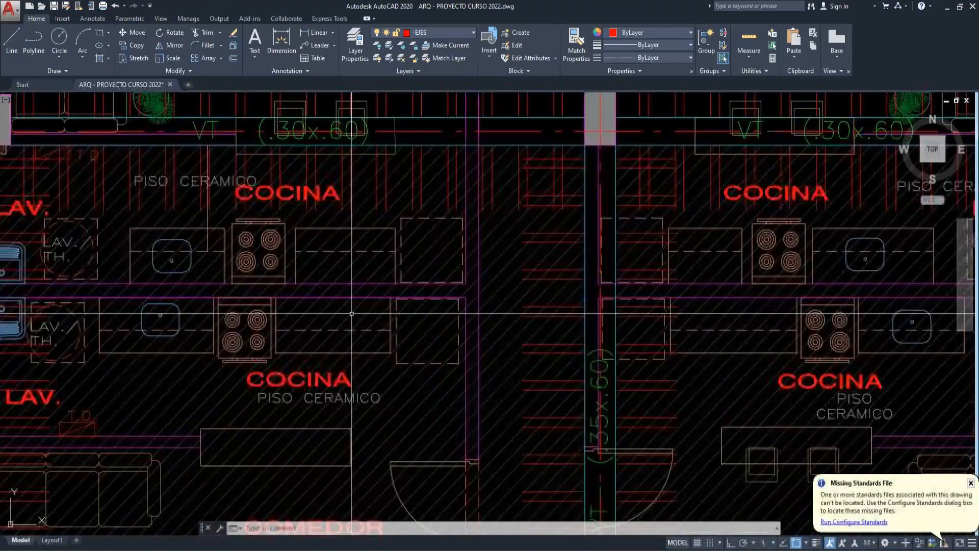
- Set the partition height Htab in C25 of the Excel calculation to the formula +2.75-0.60
middle_click_drag(341, 291, 392, 320)
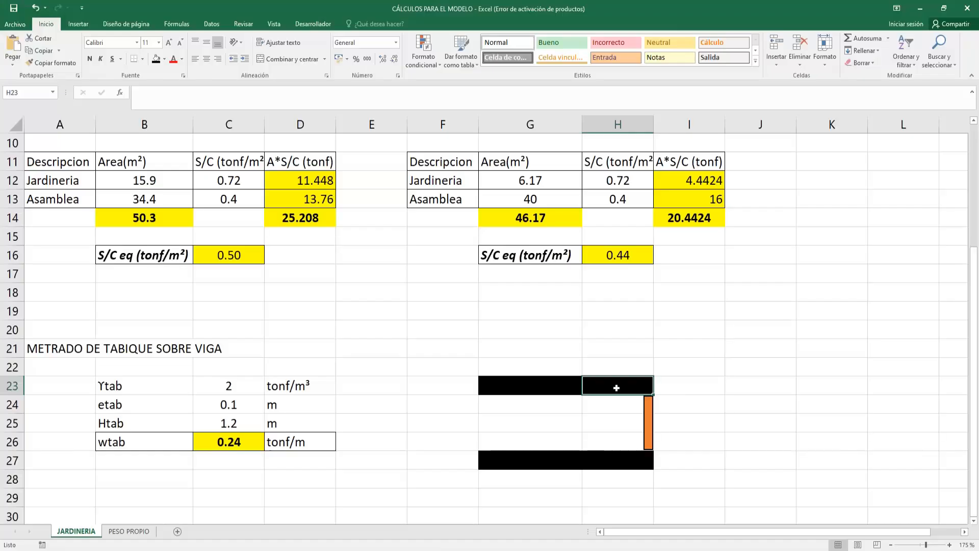
left_click_drag(510, 385, 634, 386)
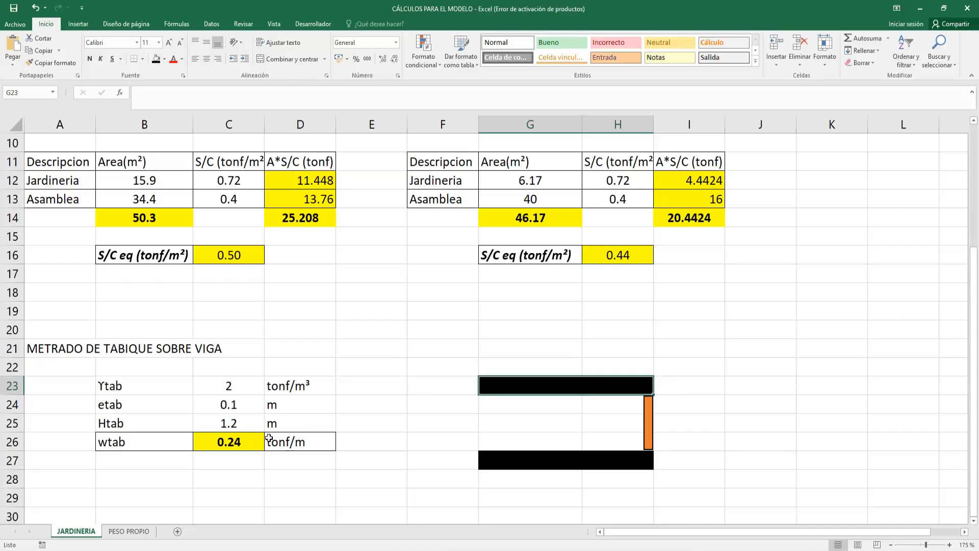
left_click(257, 428)
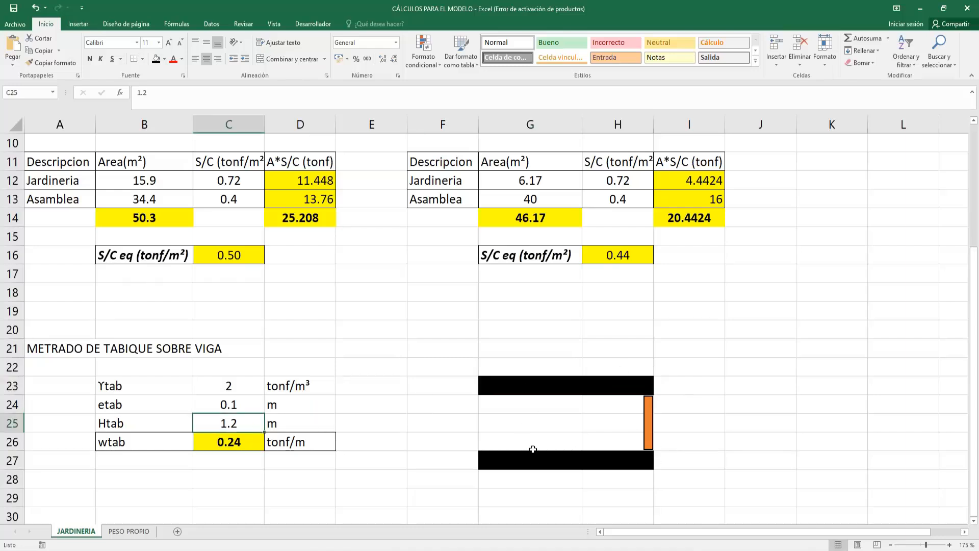
type("+")
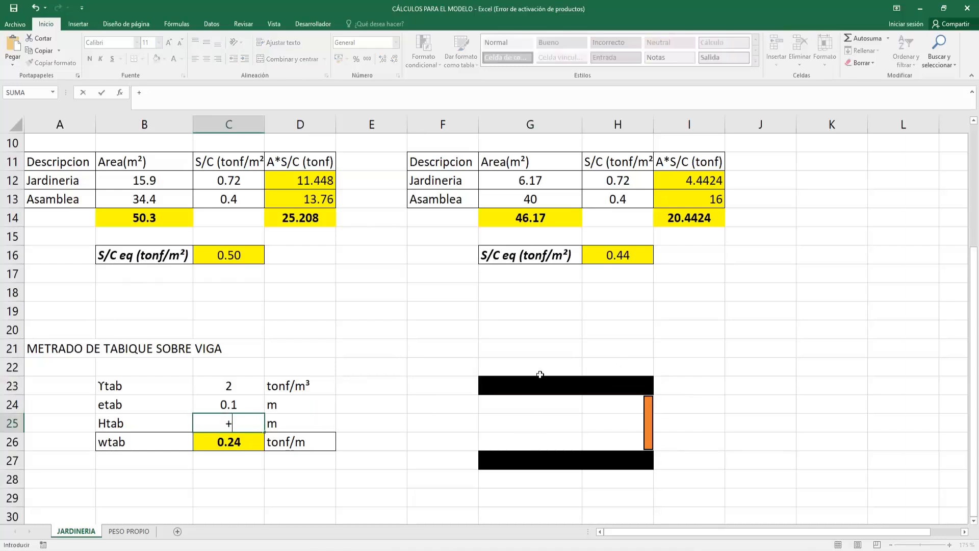
type("2.75-0.60")
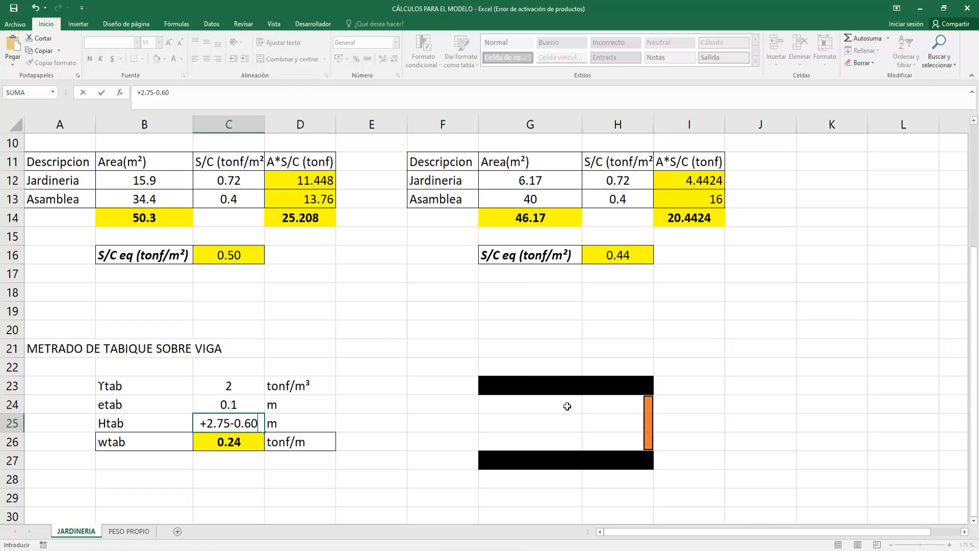
key("Return")
left_click(251, 418)
left_click_drag(123, 423, 301, 425)
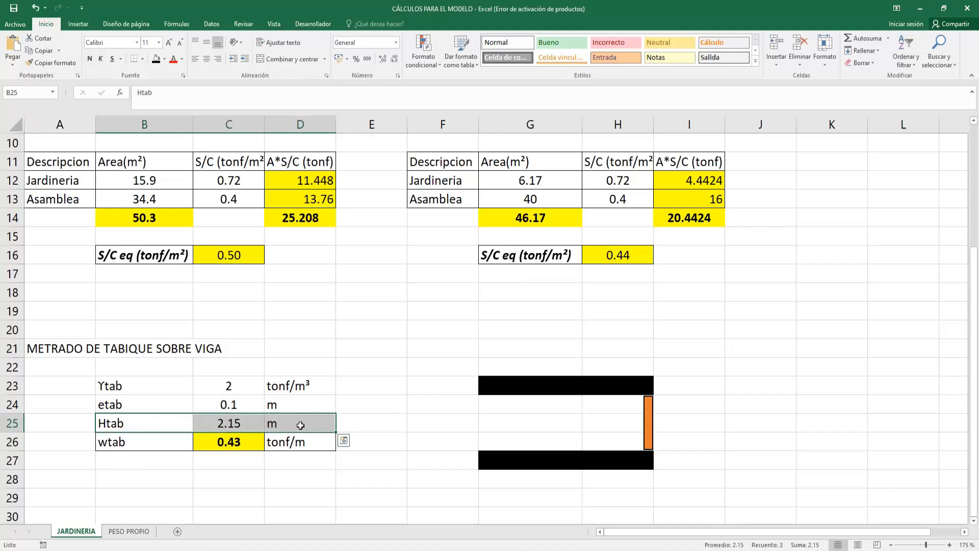
- Check the wtab formula in C26, and review the AutoCAD typical-floor plan against the beam loads in the ETABS 3-D view
left_click(238, 441)
double_click(240, 442)
key("Escape")
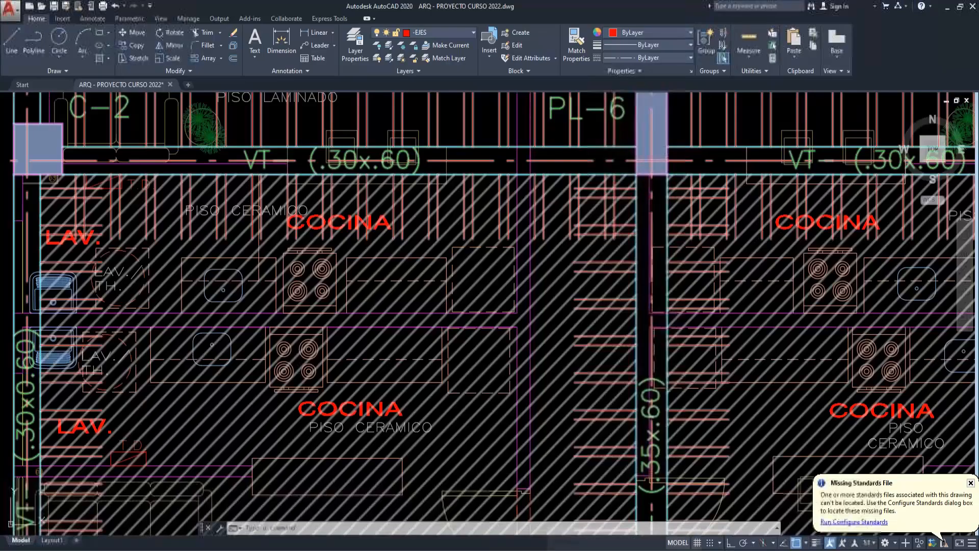
scroll(469, 306, "down", 5)
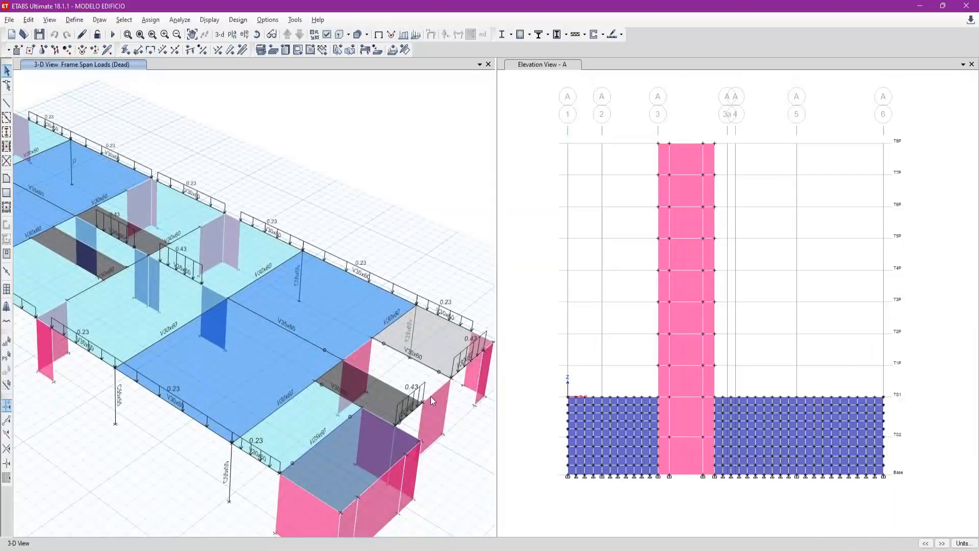
scroll(430, 396, "up", 5)
scroll(352, 384, "down", 5)
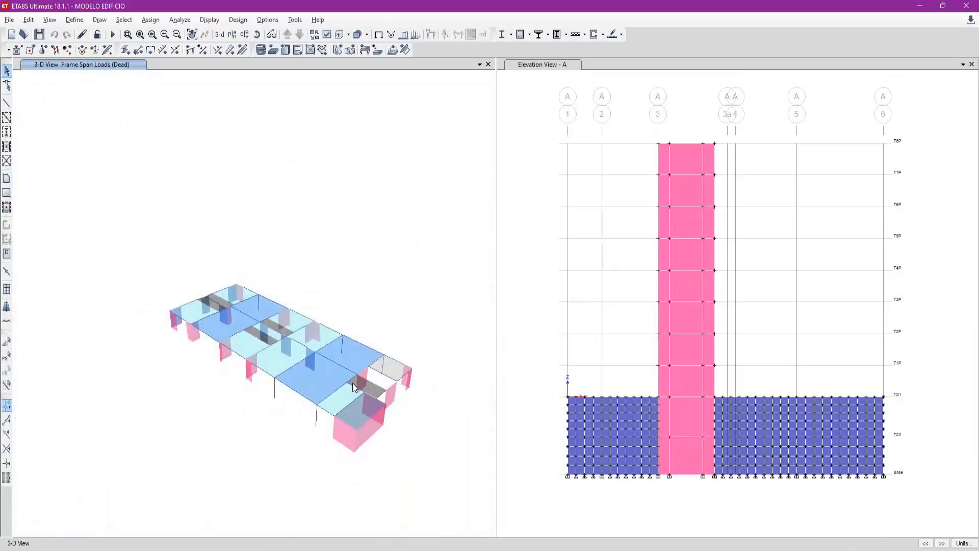
scroll(234, 334, "up", 5)
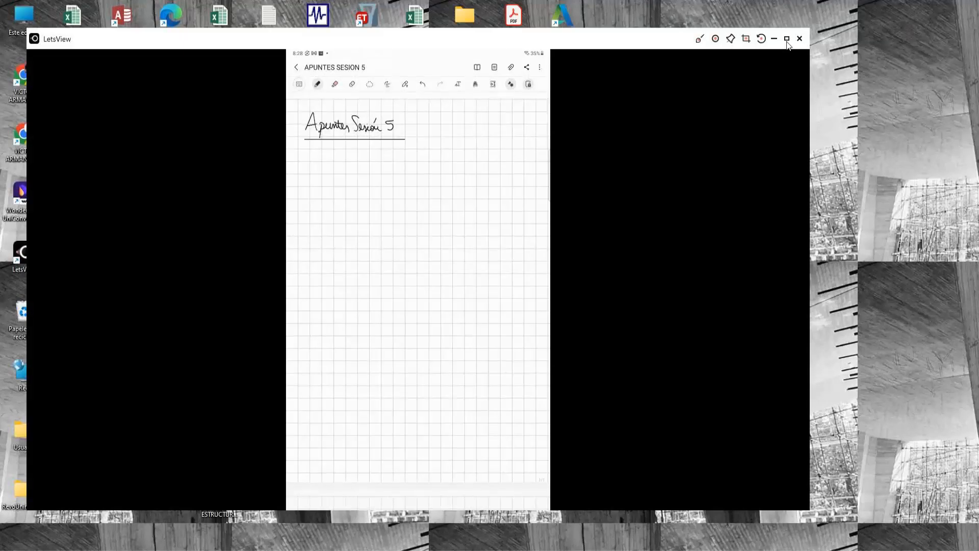
- Maximize the LetsView window showing the APUNTES SESION 5 notes and undo the pink highlight over the cantilever slab
left_click(787, 39)
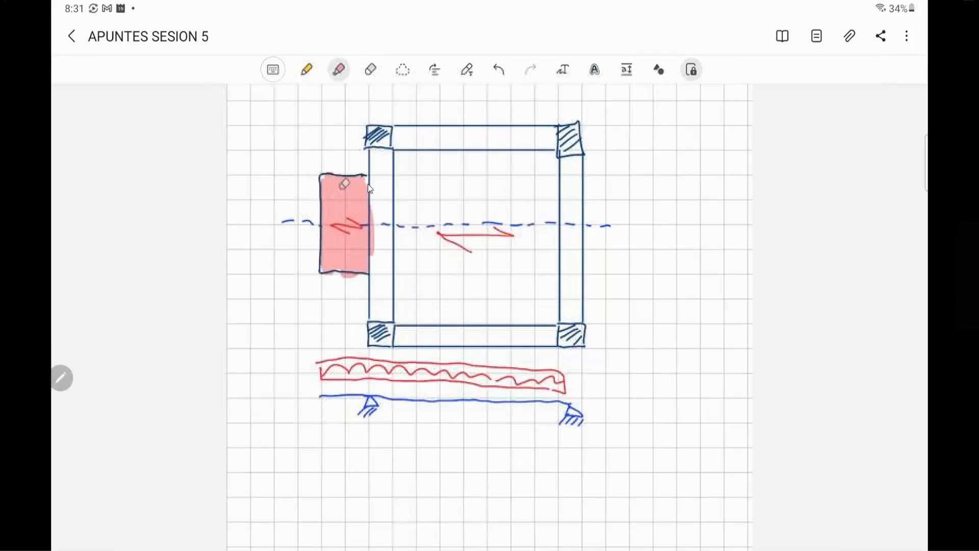
key("ctrl+z")
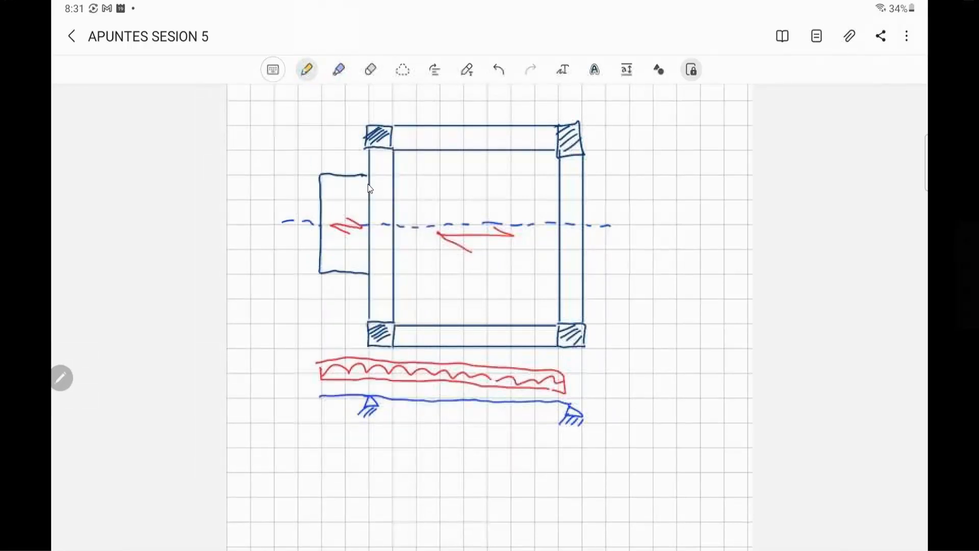
- Hatch the cantilever slab beside the framed panel with diagonal orange-yellow pen strokes, size 14
left_click(307, 70)
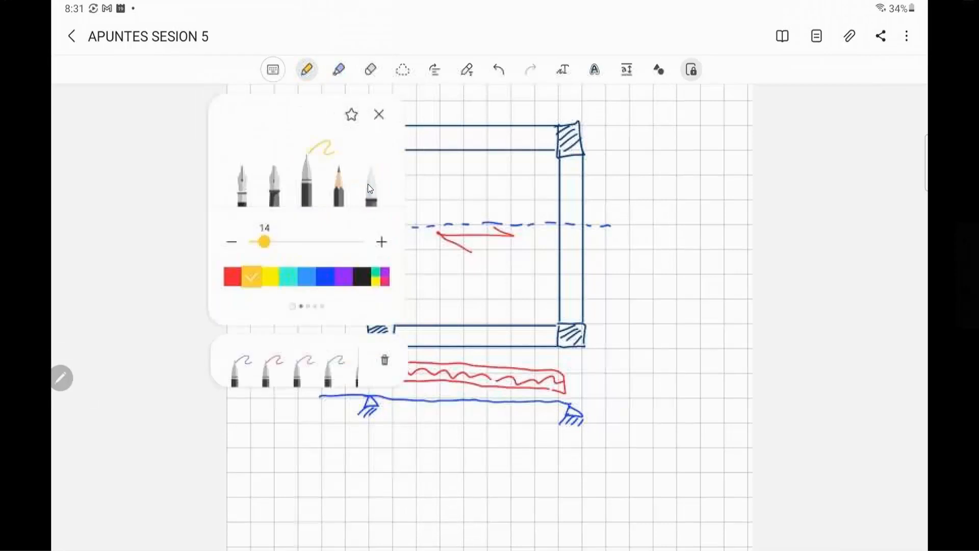
left_click(379, 115)
mouse_move(340, 199)
left_mouse_down()
mouse_move(350, 187)
mouse_move(357, 197)
mouse_move(338, 176)
left_mouse_up()
left_click_drag(325, 204, 343, 176)
left_click_drag(327, 212, 352, 189)
left_click_drag(327, 242, 354, 200)
mouse_move(332, 255)
left_mouse_down()
mouse_move(359, 212)
mouse_move(363, 225)
left_mouse_up()
left_click_drag(348, 269, 367, 239)
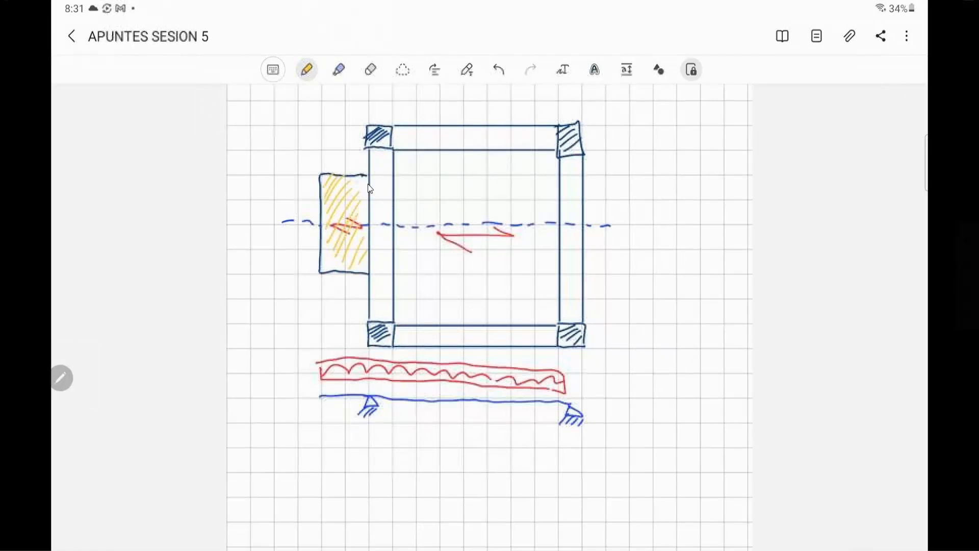
left_click_drag(350, 176, 381, 189)
- Draw light-blue load lines along the supporting beam and across the cantilever slab, mark them with arrows, and label them WD and WL
left_click(306, 69)
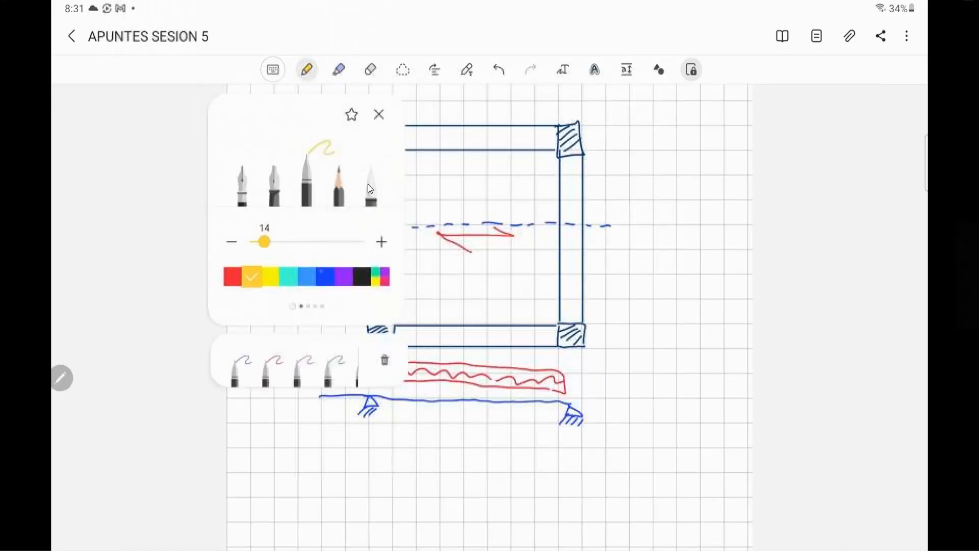
left_click(306, 276)
left_click(436, 221)
left_click_drag(373, 177, 387, 176)
left_click_drag(379, 177, 381, 274)
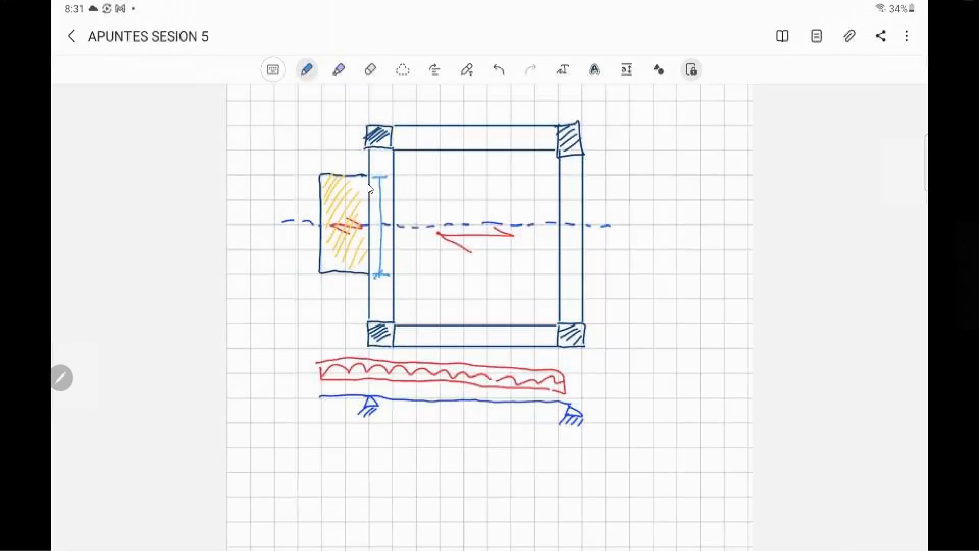
left_click_drag(375, 181, 387, 173)
left_click_drag(375, 277, 386, 270)
mouse_move(436, 207)
left_mouse_down()
mouse_move(383, 190)
mouse_move(438, 174)
mouse_move(440, 189)
mouse_move(478, 182)
mouse_move(487, 192)
left_mouse_up()
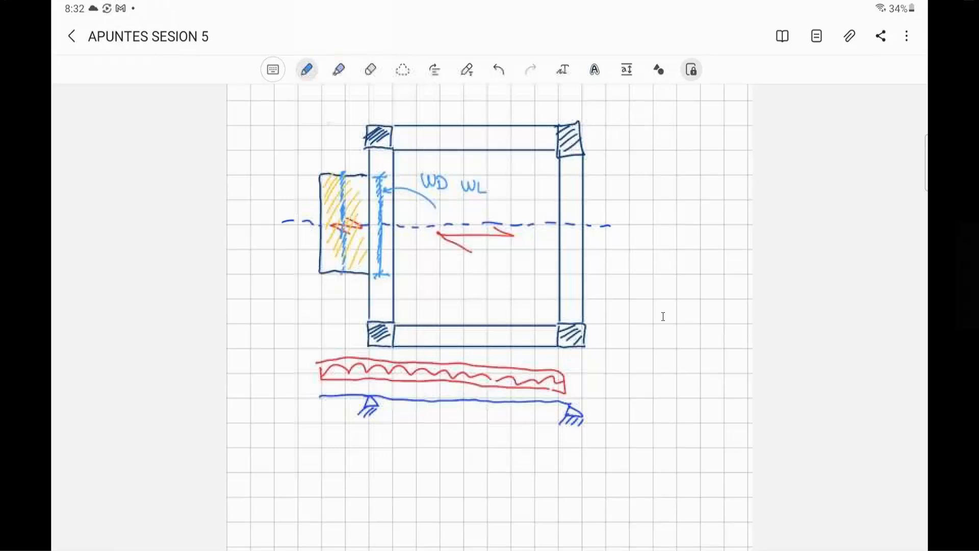
left_click_drag(332, 145, 338, 165)
left_click_drag(408, 135, 382, 167)
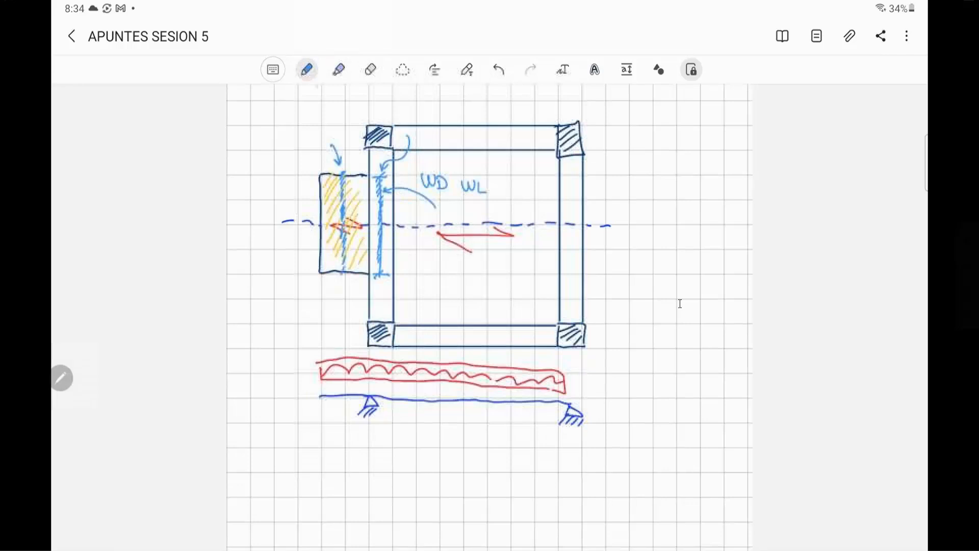
- Sketch the beam's deflected shape in light blue, mark the tip deflection as a circled red Δ, and dimension the cantilever length as L
mouse_move(320, 428)
left_mouse_down()
mouse_move(372, 396)
mouse_move(422, 399)
mouse_move(467, 418)
mouse_move(535, 421)
mouse_move(568, 406)
left_mouse_up()
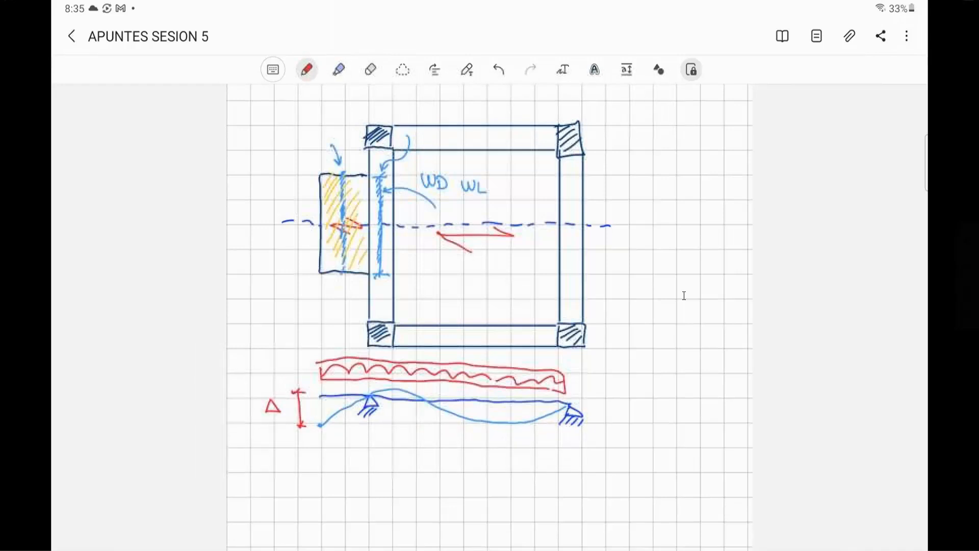
mouse_move(261, 421)
left_mouse_down()
mouse_move(293, 407)
mouse_move(251, 423)
left_mouse_up()
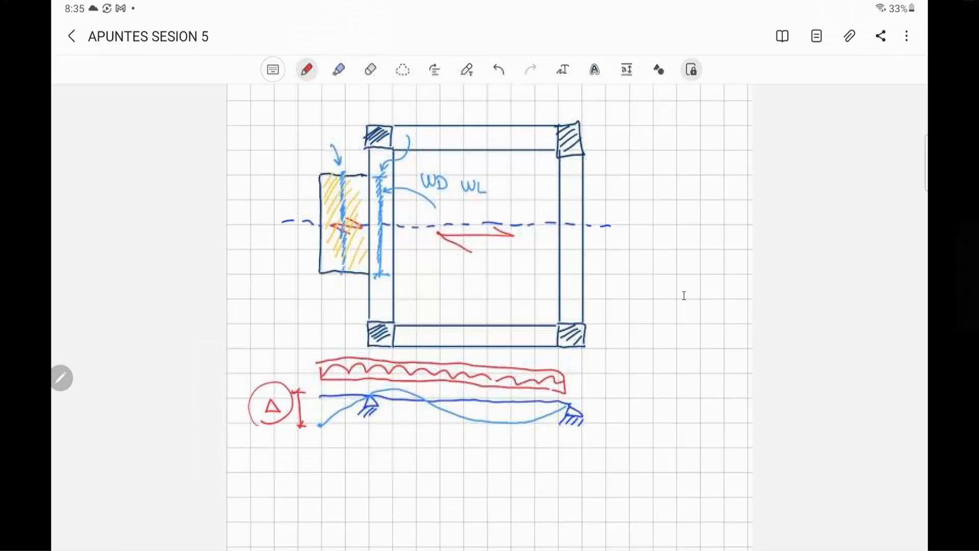
mouse_move(321, 436)
left_mouse_down()
mouse_move(321, 449)
mouse_move(369, 442)
mouse_move(341, 461)
left_mouse_up()
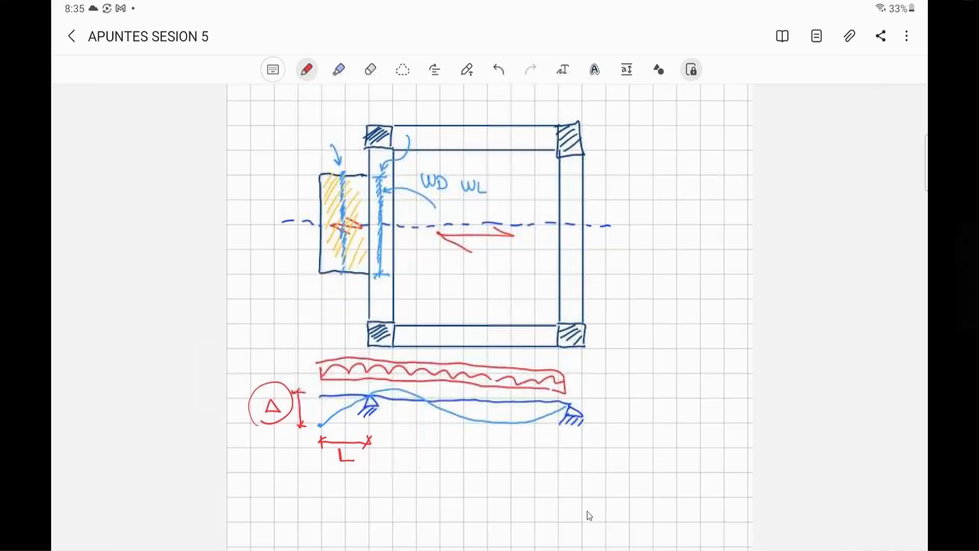
- Switch back to ETABS and save the MODELO EDIFICIO model
mouse_move(411, 549)
left_click(411, 550)
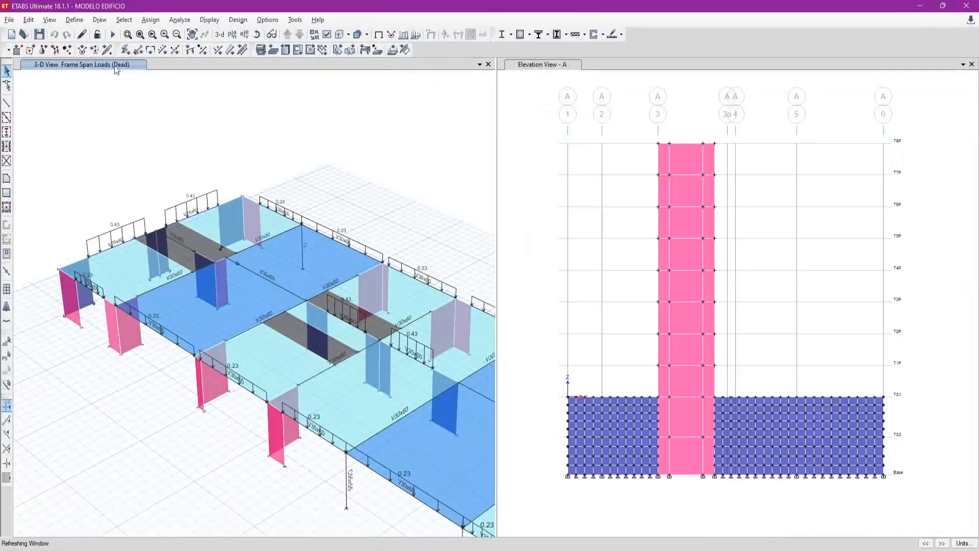
left_click(96, 34)
left_click(100, 40)
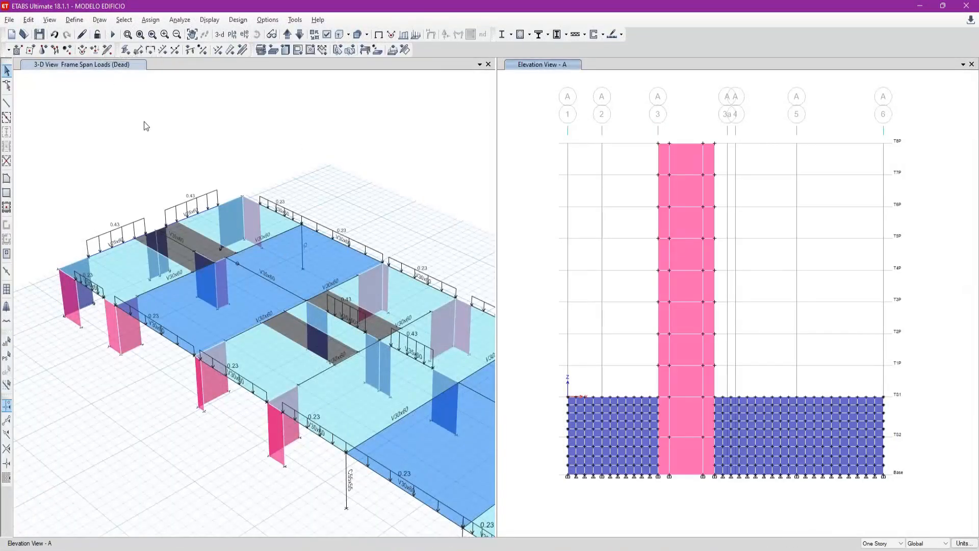
left_click(145, 122)
left_click(40, 36)
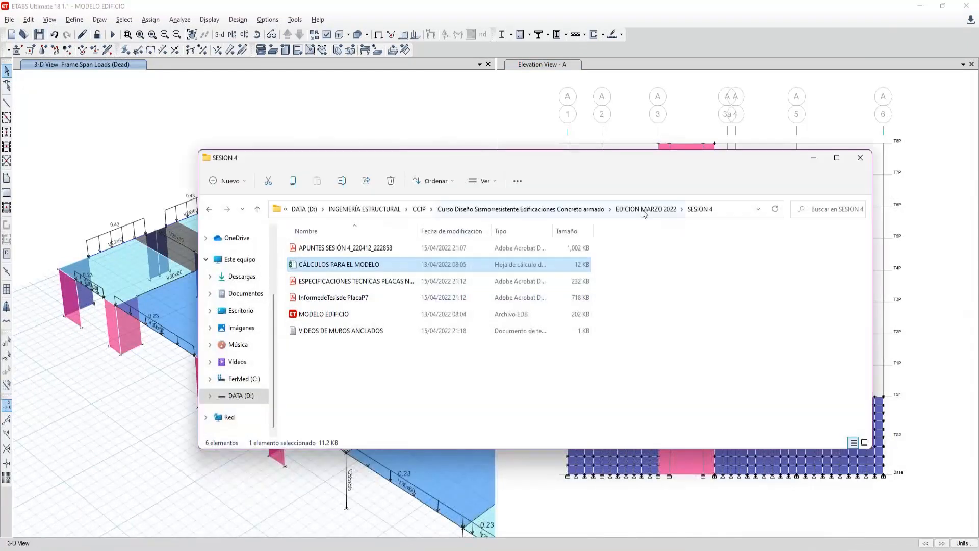
- Open PENDIENTES EN EL MODELAMIENTO from the EDICION MARZO 2022 folder and review the pending modelling tasks and load assignments
left_click(646, 209)
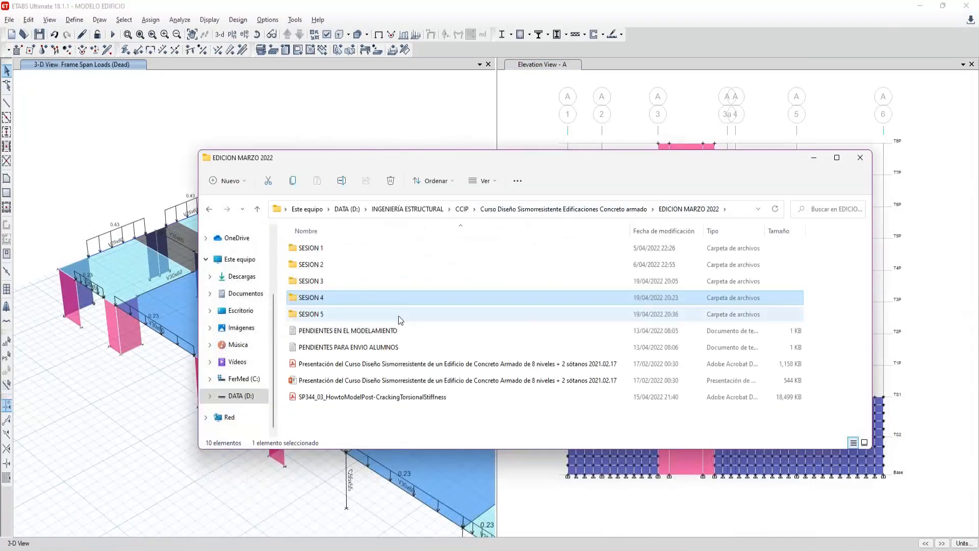
left_click(385, 331)
double_click(385, 331)
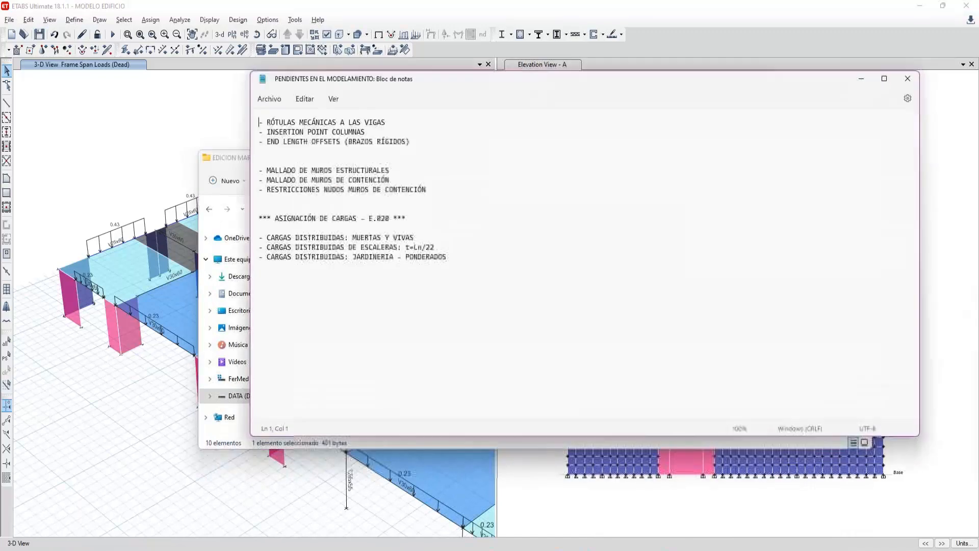
left_click_drag(393, 86, 382, 124)
left_click(391, 162)
left_click_drag(391, 162, 254, 155)
left_click(192, 115)
- Show the T1P plan view in ETABS with all objects and the grids, without the frame span loads
left_click(232, 35)
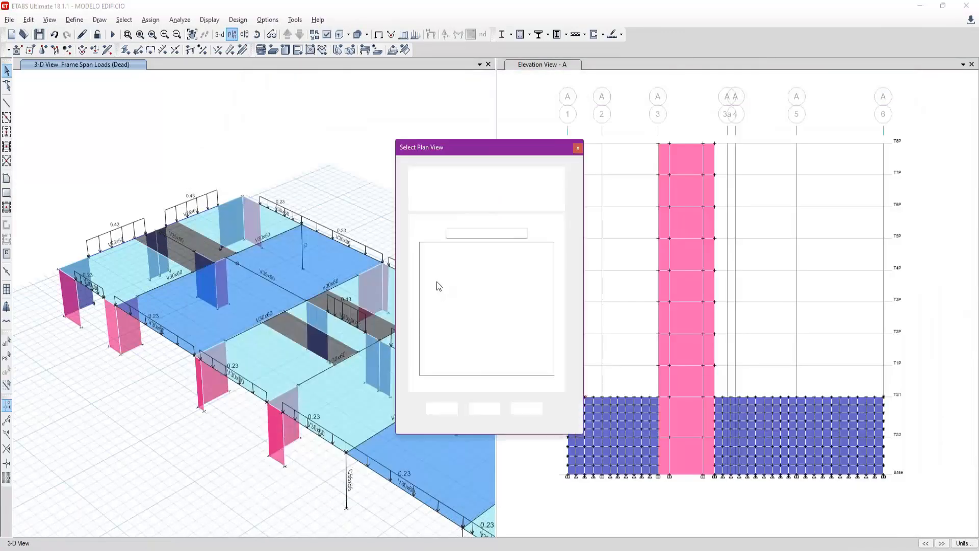
left_click(452, 296)
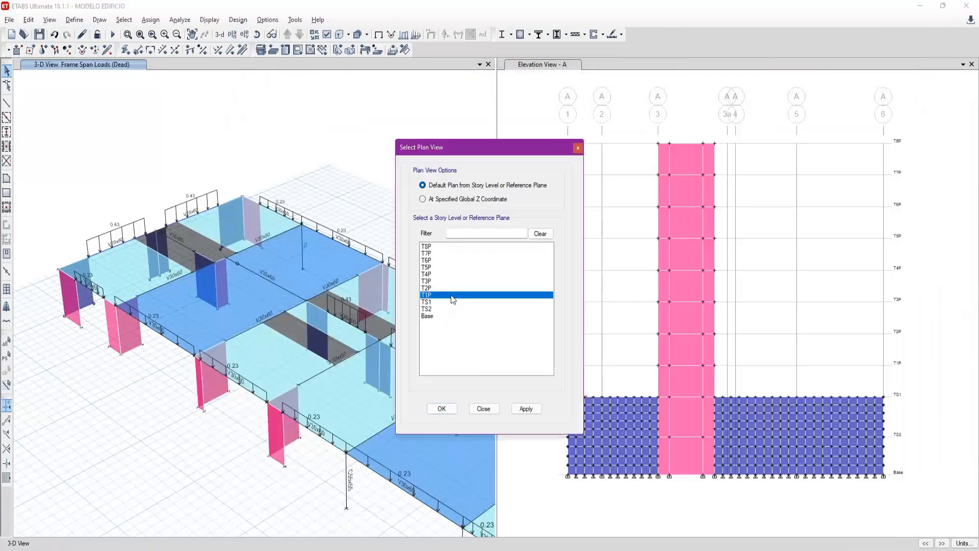
left_click(442, 409)
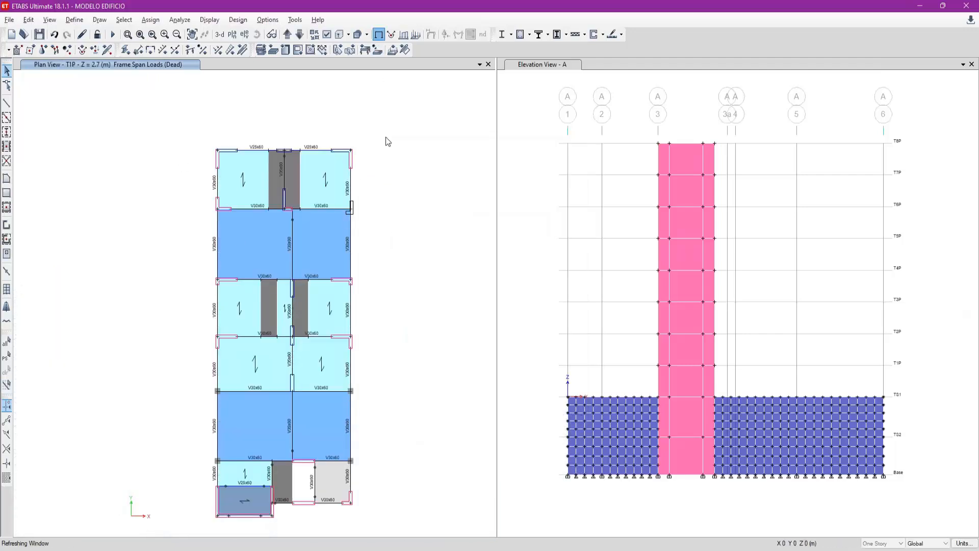
right_click(422, 225)
left_click(457, 279)
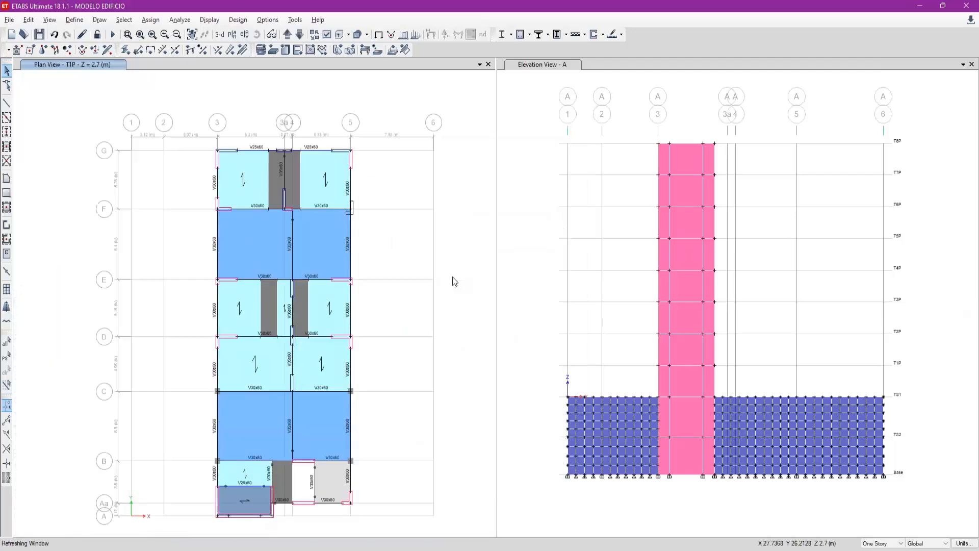
right_click(441, 285)
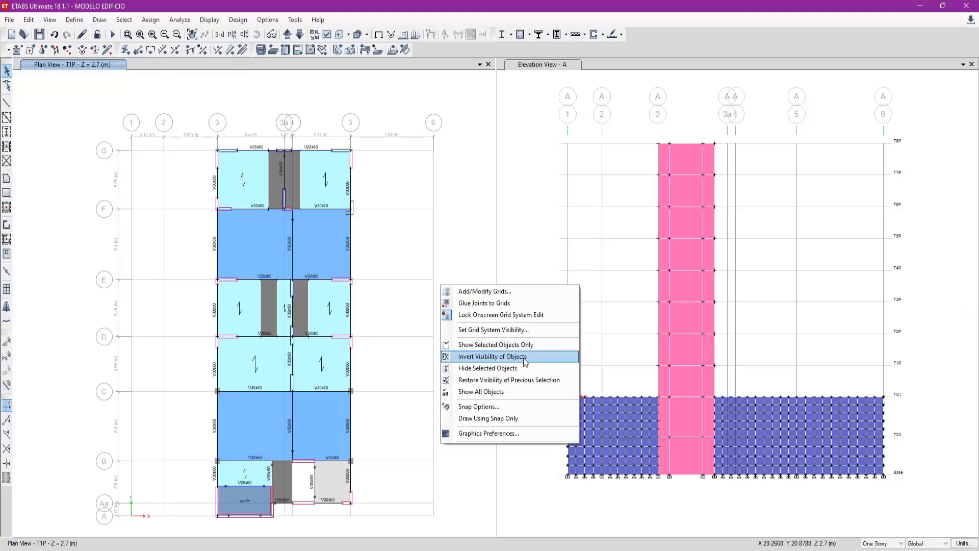
left_click(509, 393)
- Open the APUNTES S1_220331_225632 notes from the SESION 1 folder and examine the beam-to-column anchorage sketch, with the tools pane collapsed
key("alt+Tab")
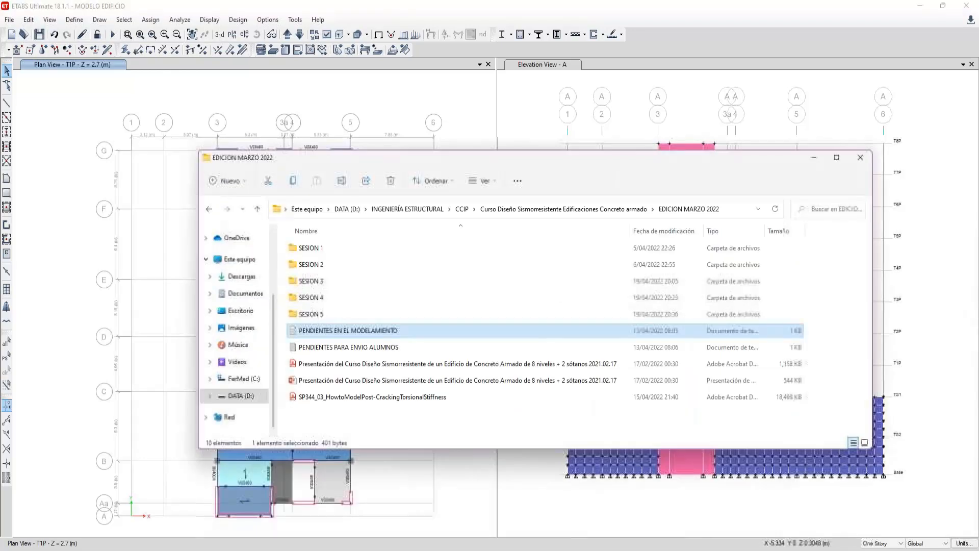
double_click(448, 248)
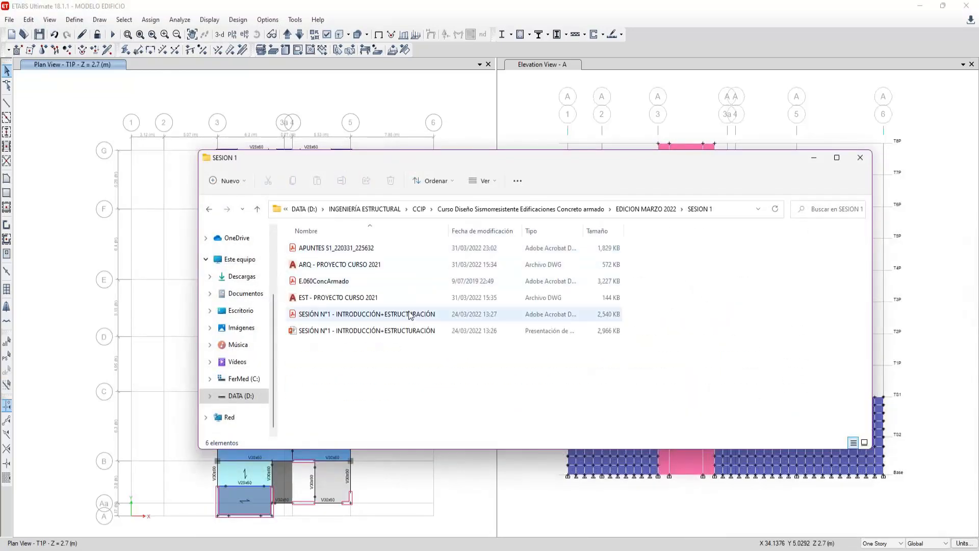
double_click(430, 250)
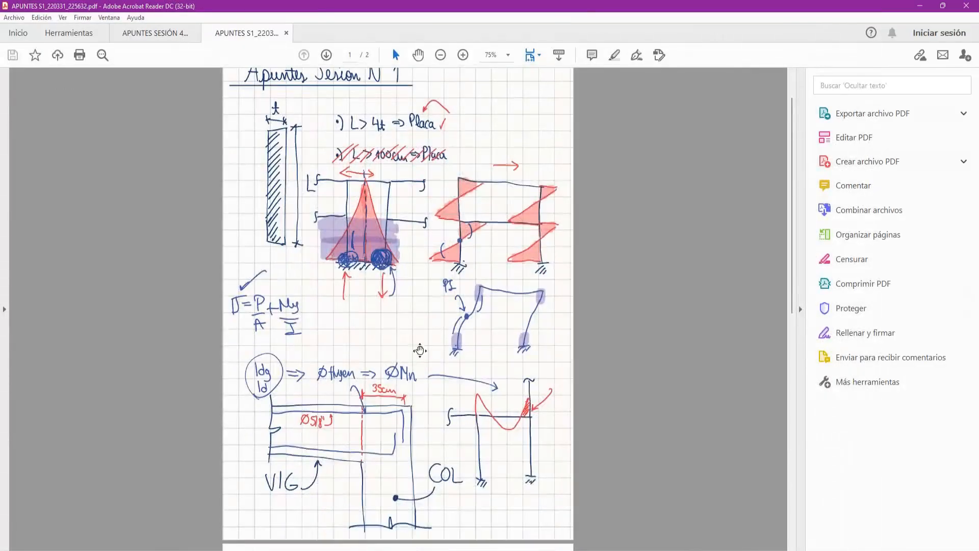
scroll(407, 372, "down", 6)
scroll(368, 311, "up", 1, "ctrl")
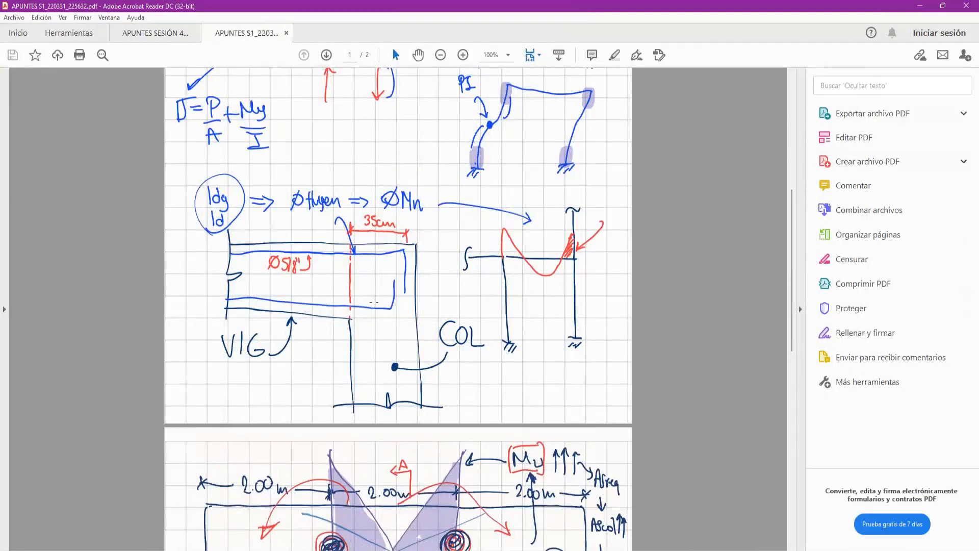
scroll(323, 258, "up", 1)
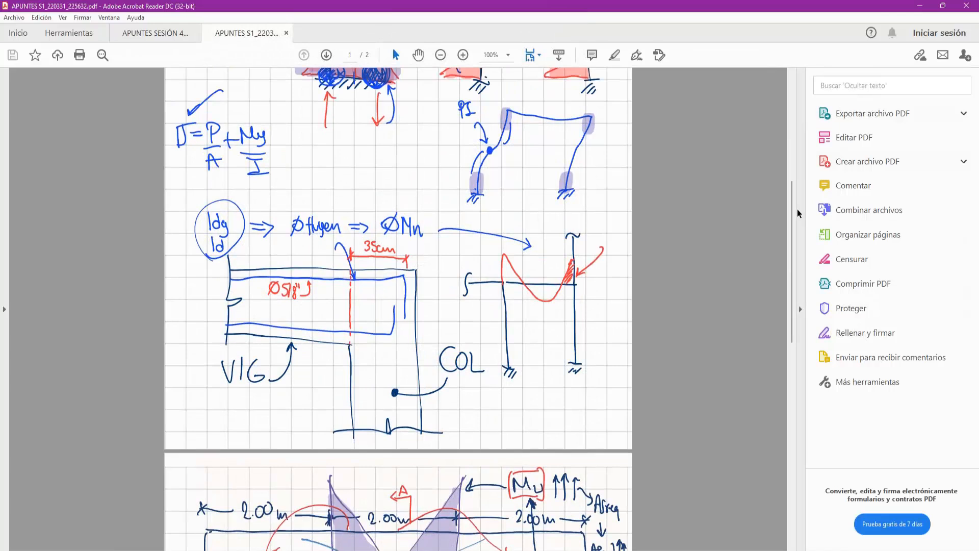
left_click(801, 309)
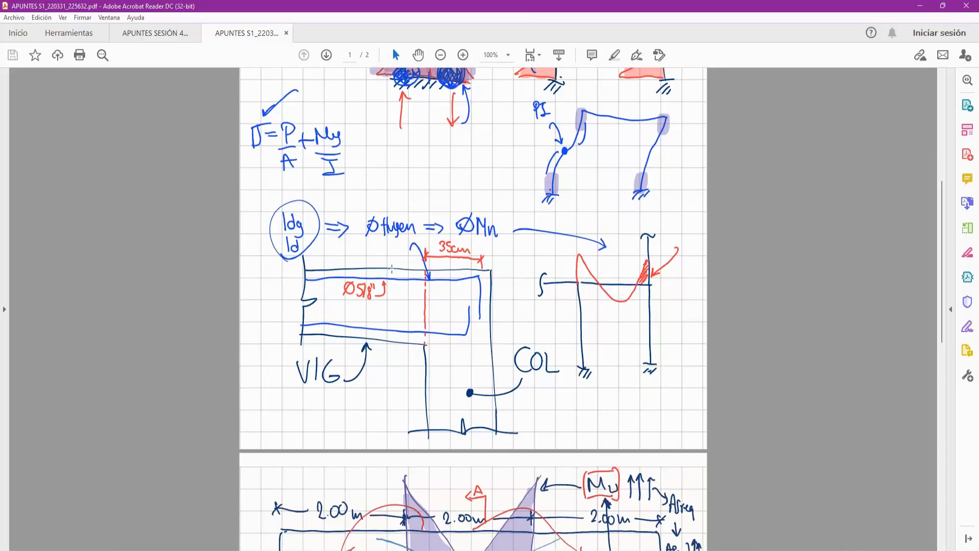
- Switch back to ETABS and inspect the V35x60 beam on grid 3a between F and G in the T1P plan, leaving it unselected
key("alt+Tab")
mouse_move(613, 550)
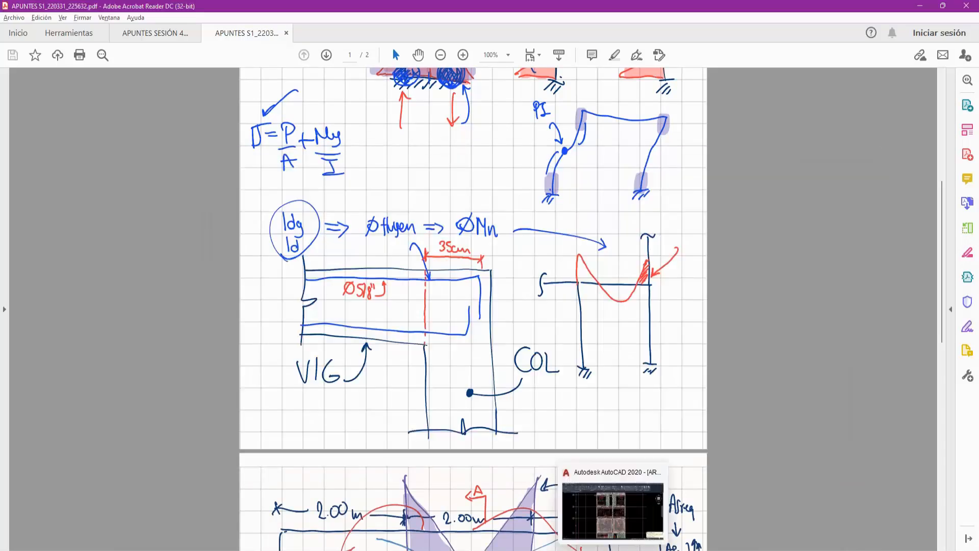
left_click(613, 510)
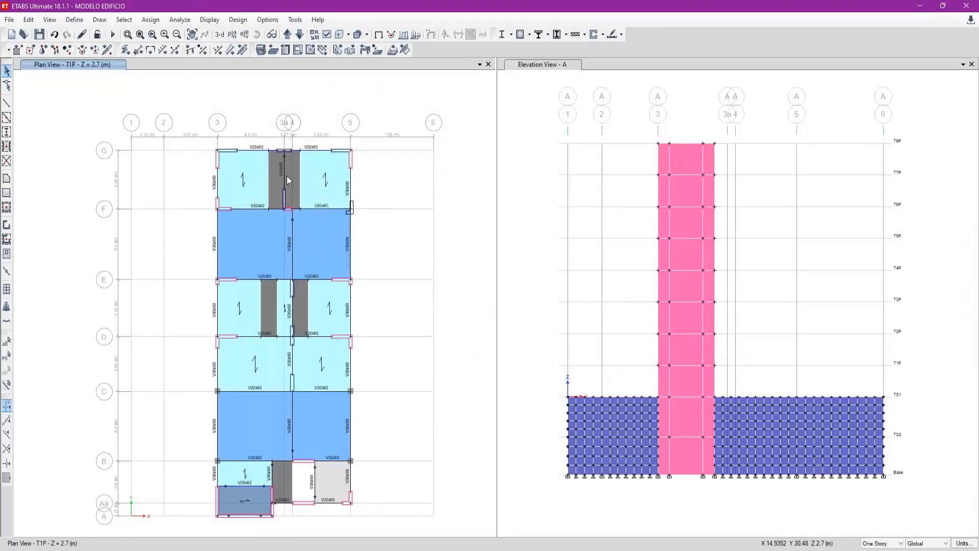
left_click(287, 176)
scroll(289, 145, "up", 3)
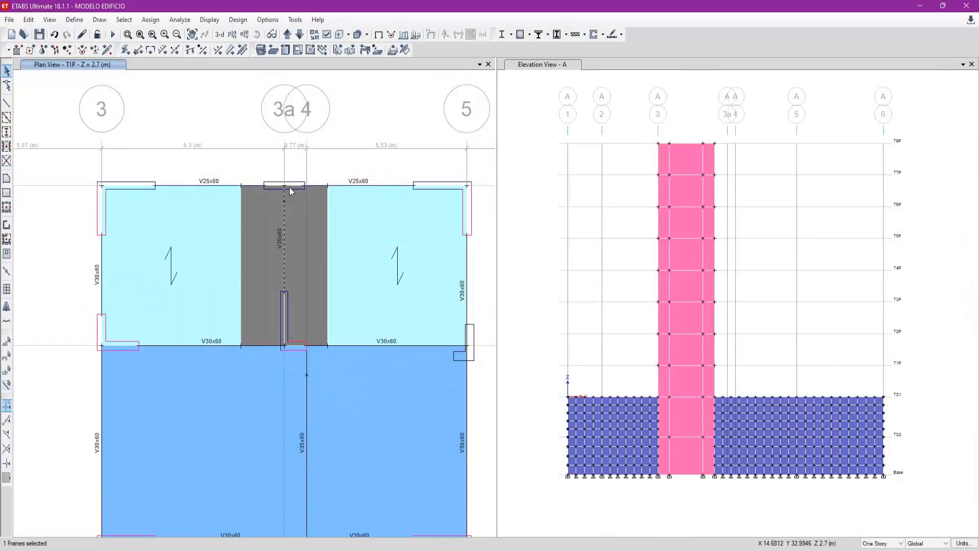
left_click(285, 220)
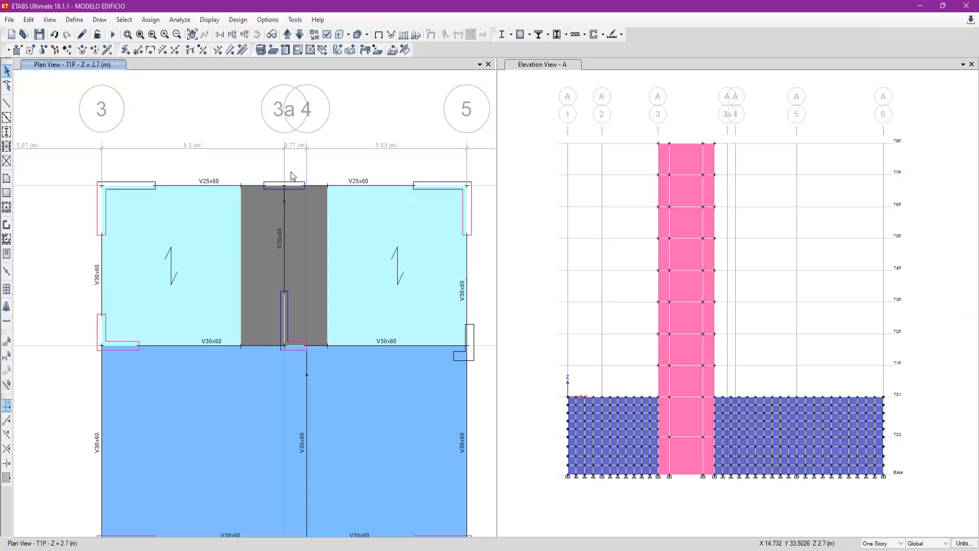
- Examine the slabs and the V25x60 beam between grids A and B in the T1P plan, leaving everything unselected
scroll(277, 280, "down", 3)
middle_click_drag(296, 309, 303, 206)
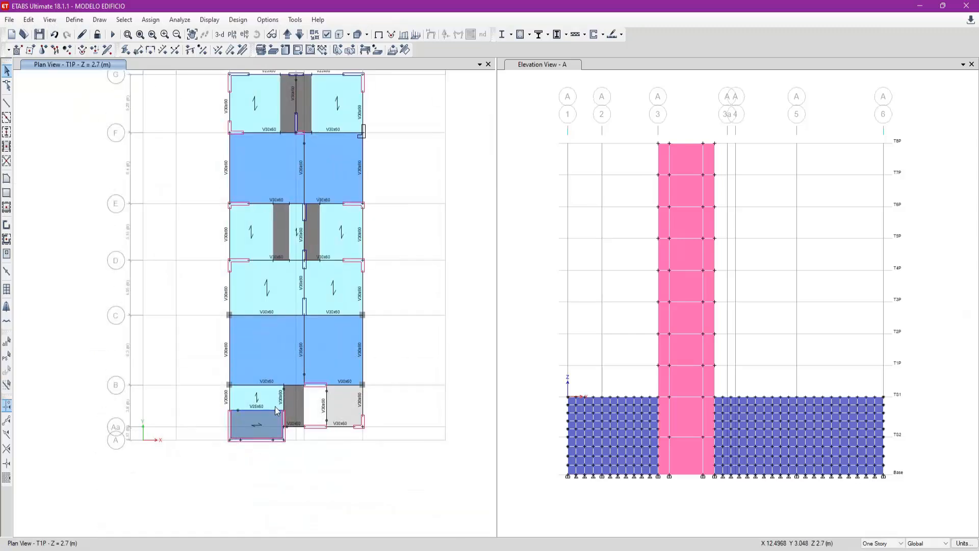
scroll(277, 419, "up", 3)
middle_click_drag(274, 419, 266, 422)
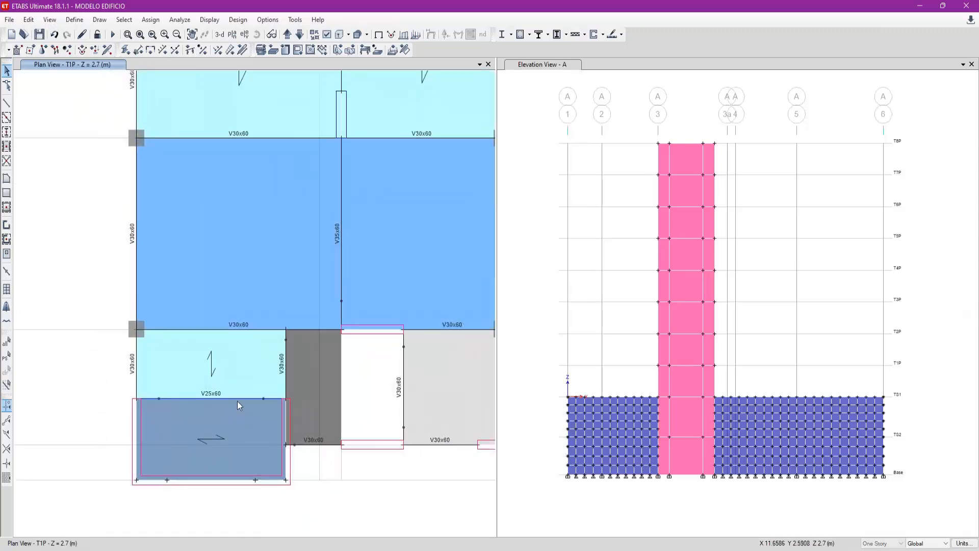
left_click(239, 399)
left_click(237, 400)
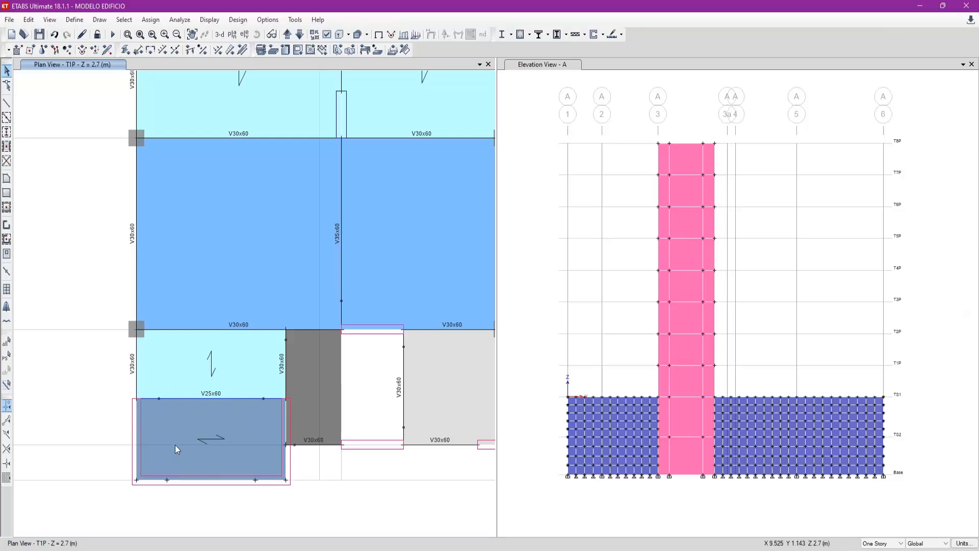
middle_click_drag(202, 369, 198, 394)
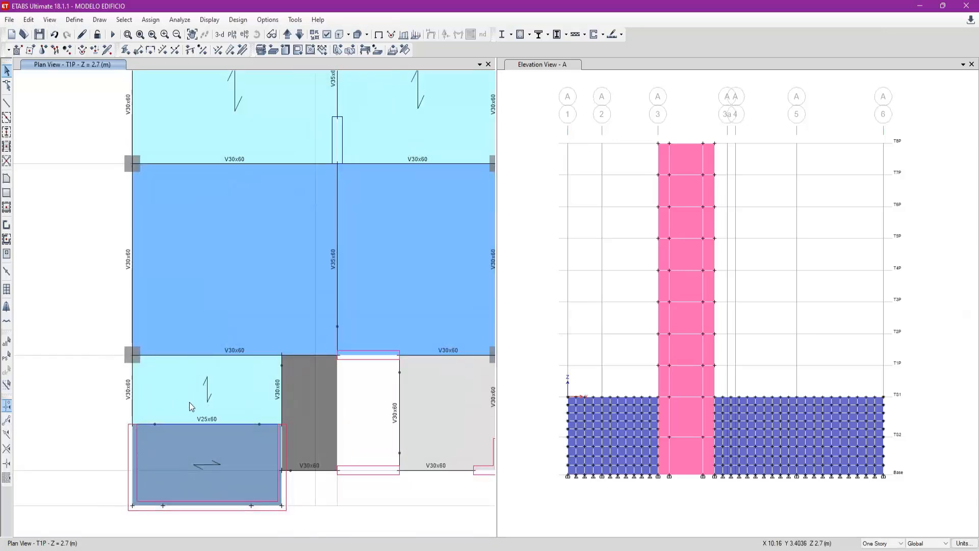
left_click_drag(353, 435, 331, 441)
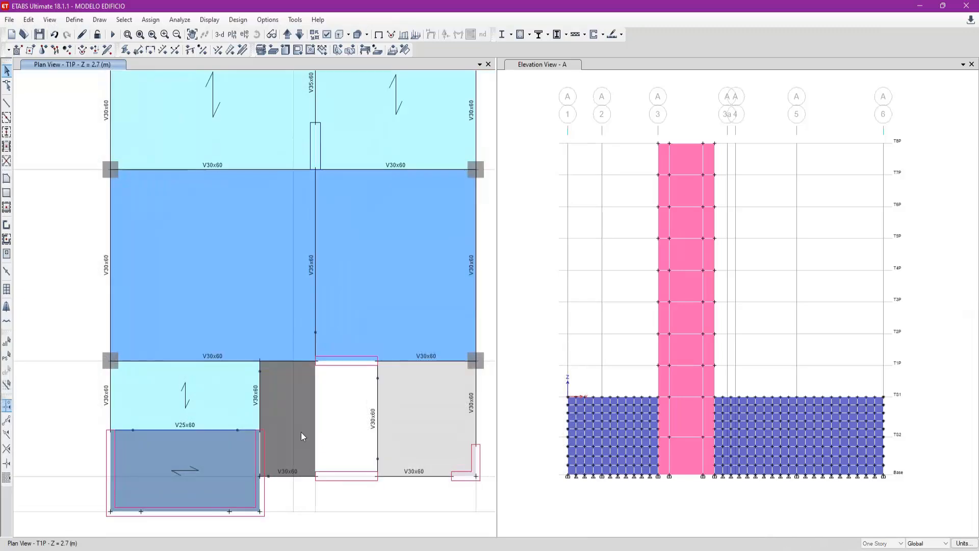
- Restore the full plan view and compare the TS1 floor with the T1P floor
left_click(140, 35)
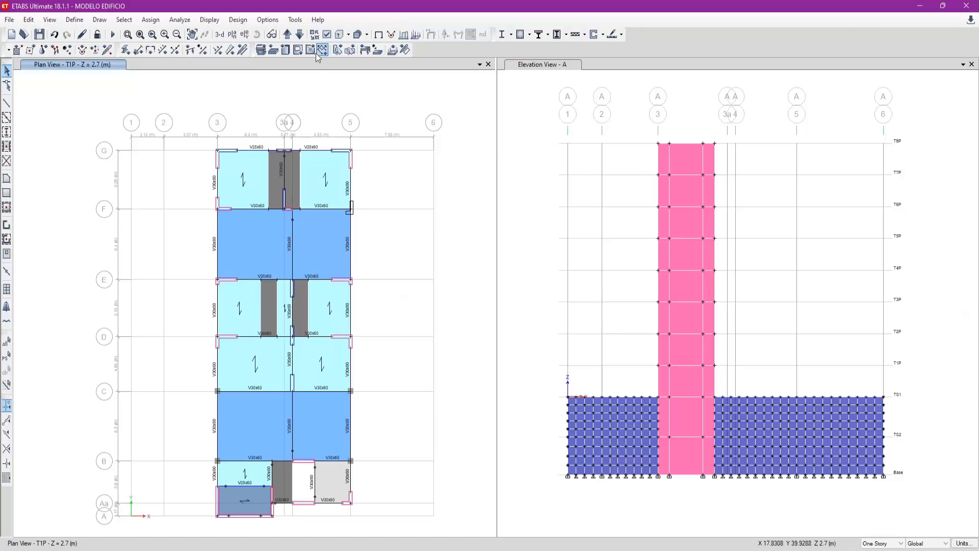
left_click(301, 36)
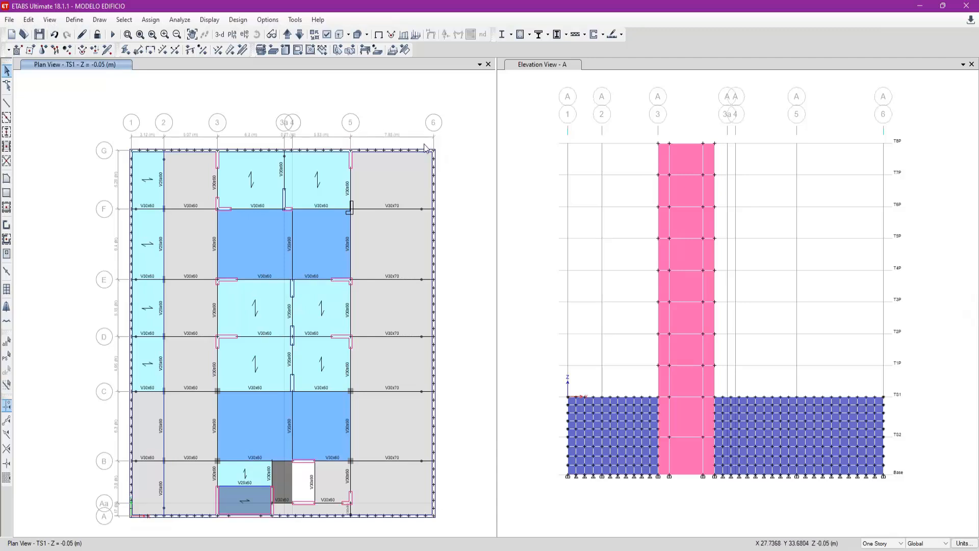
left_click(288, 41)
- Switch to the PENDIENTES EN EL MODELAMIENTO notes and highlight the column insertion point, end length offset and structural wall meshing tasks
mouse_move(581, 490)
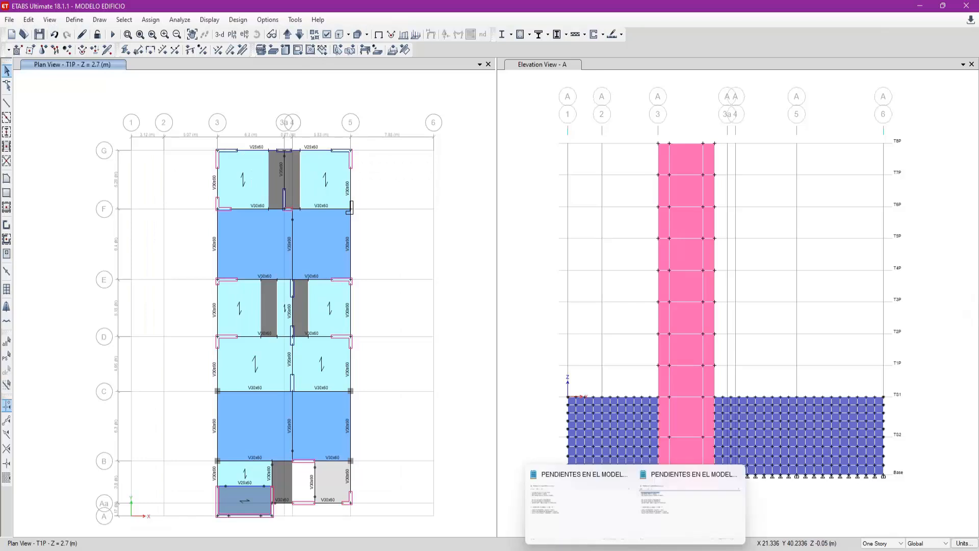
left_click(627, 475)
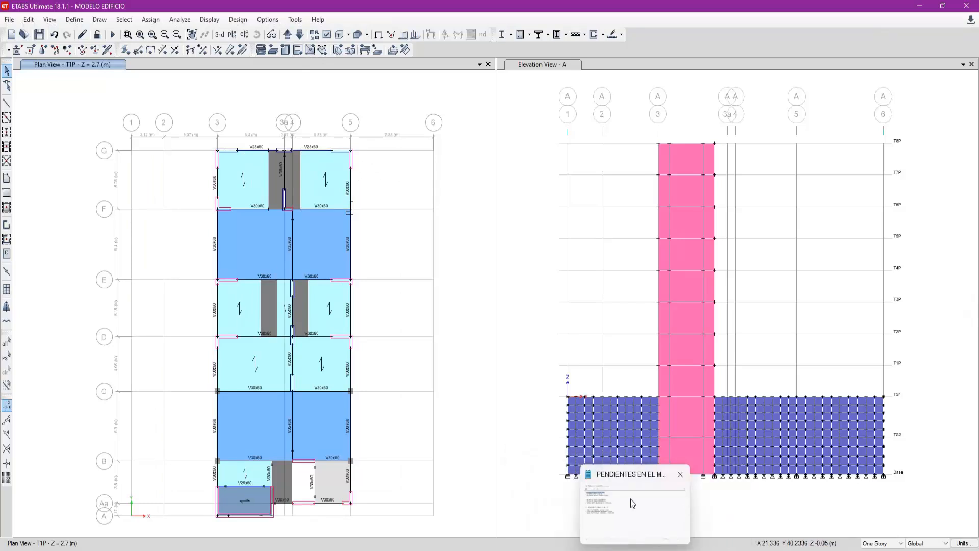
left_click(630, 498)
left_click_drag(356, 169, 250, 170)
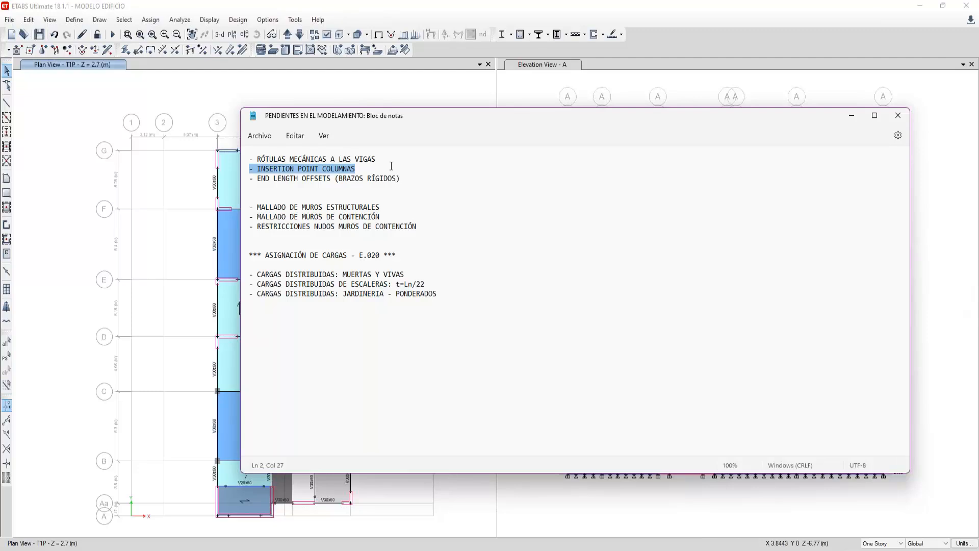
left_click_drag(372, 167, 244, 166)
left_click_drag(403, 178, 250, 170)
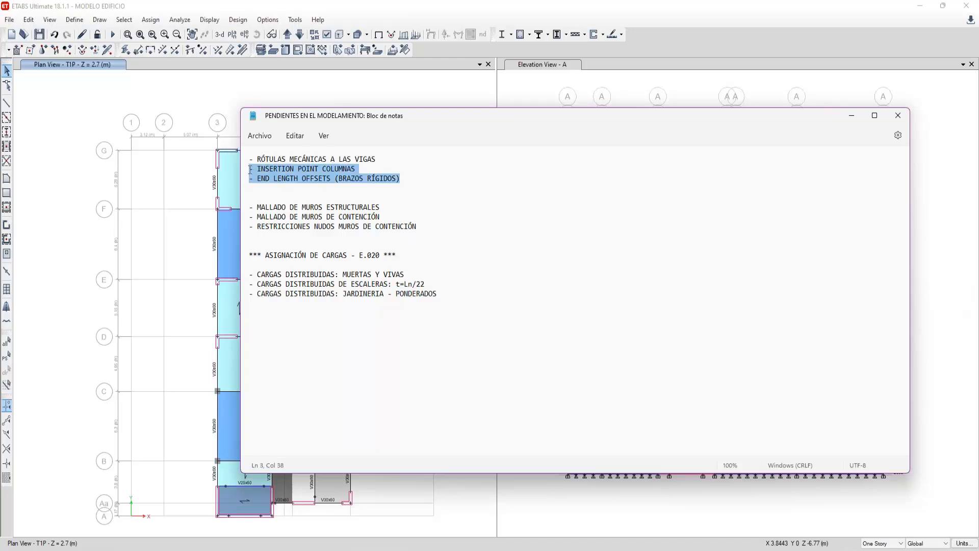
left_click_drag(377, 112, 435, 76)
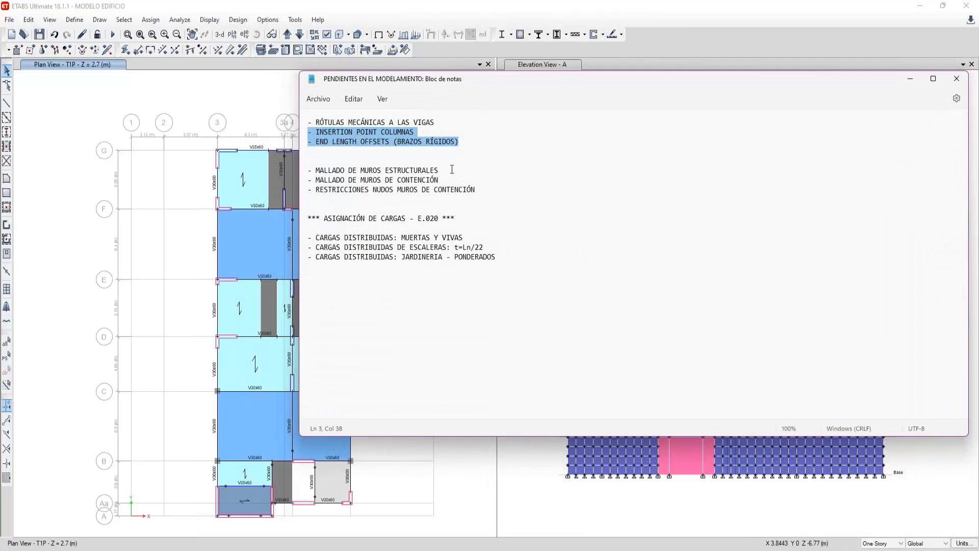
left_click_drag(452, 169, 308, 170)
- Switch back to ETABS and set the elevation view to grid line G
left_click(400, 456)
left_click(526, 146)
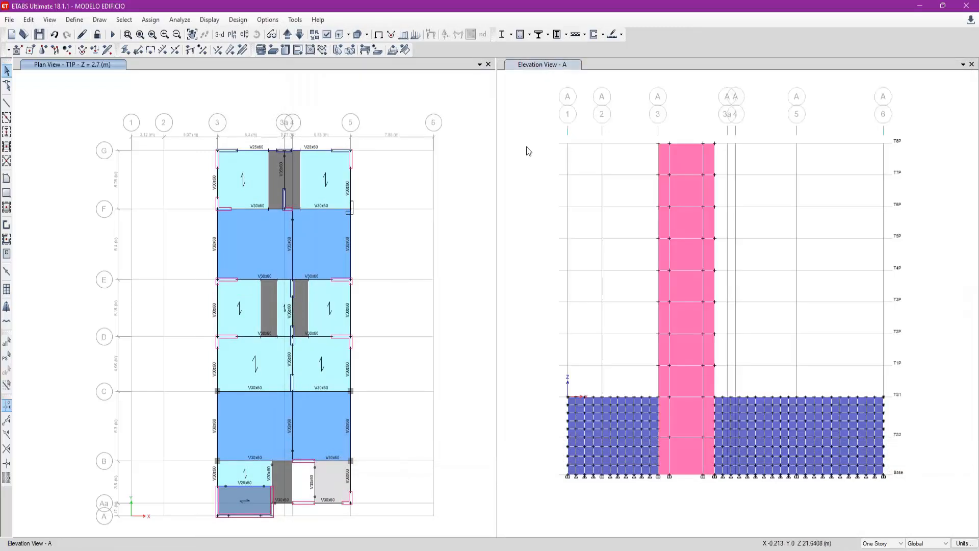
left_click(244, 34)
type("g")
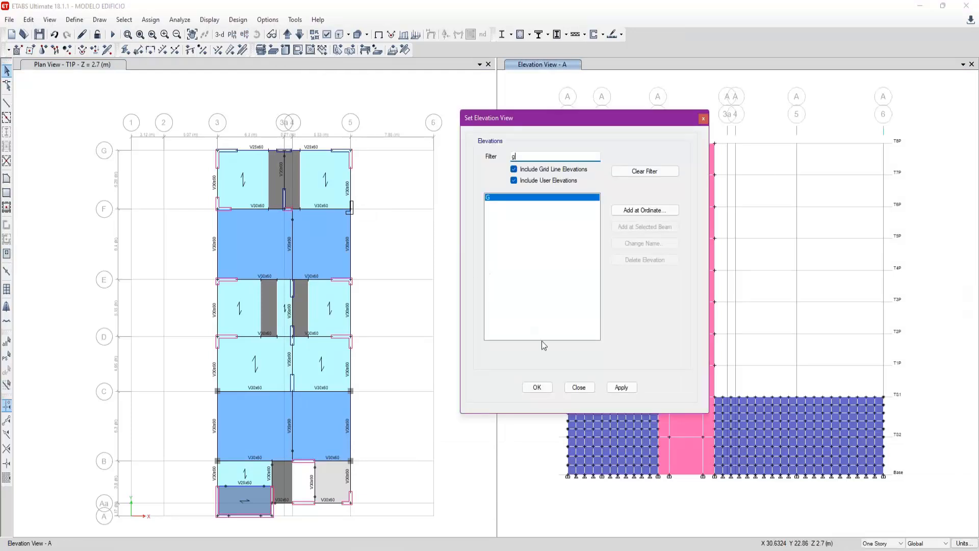
left_click(622, 388)
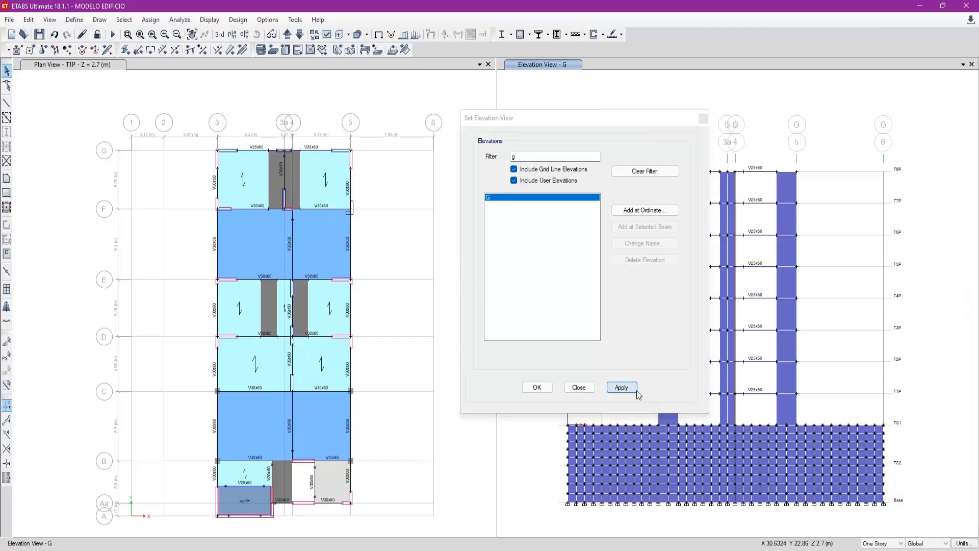
left_click(705, 119)
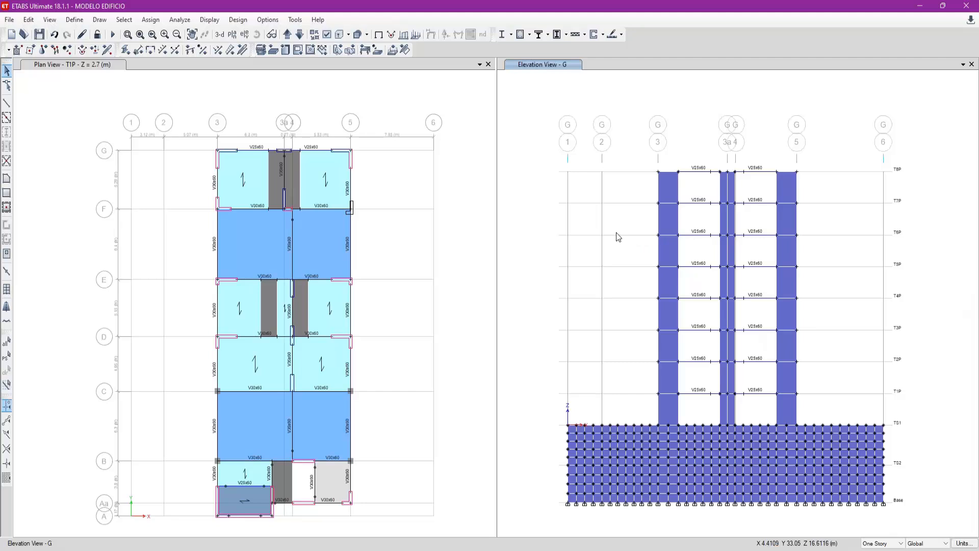
left_click(6, 102)
left_click_drag(568, 177, 470, 172)
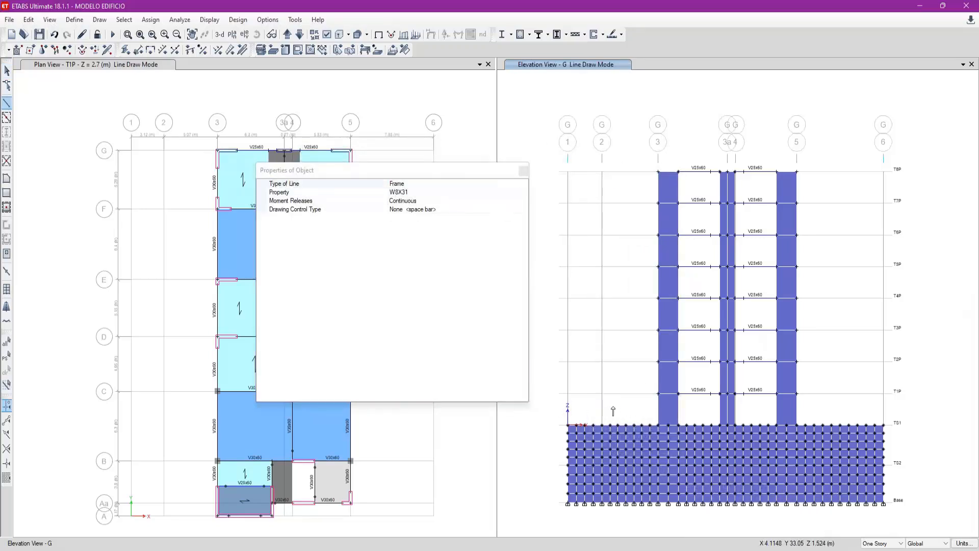
key("Escape")
- Point out the wall panels beside grid 3 in elevation G by selecting them, including the TS1–T1P panel alone, and clear the selection
left_click(671, 416)
left_click(668, 377)
left_click(666, 346)
left_click(668, 314)
left_click(671, 282)
left_click(673, 250)
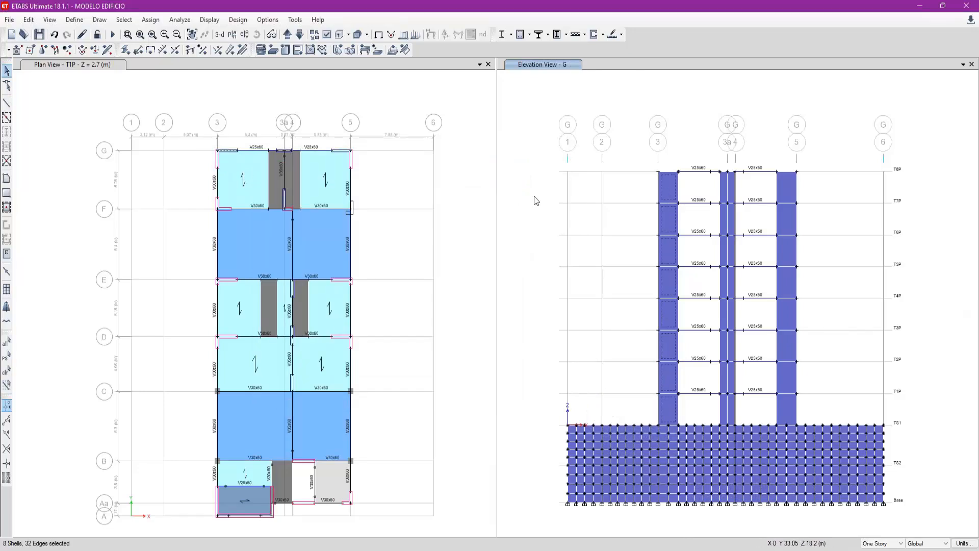
key("Escape")
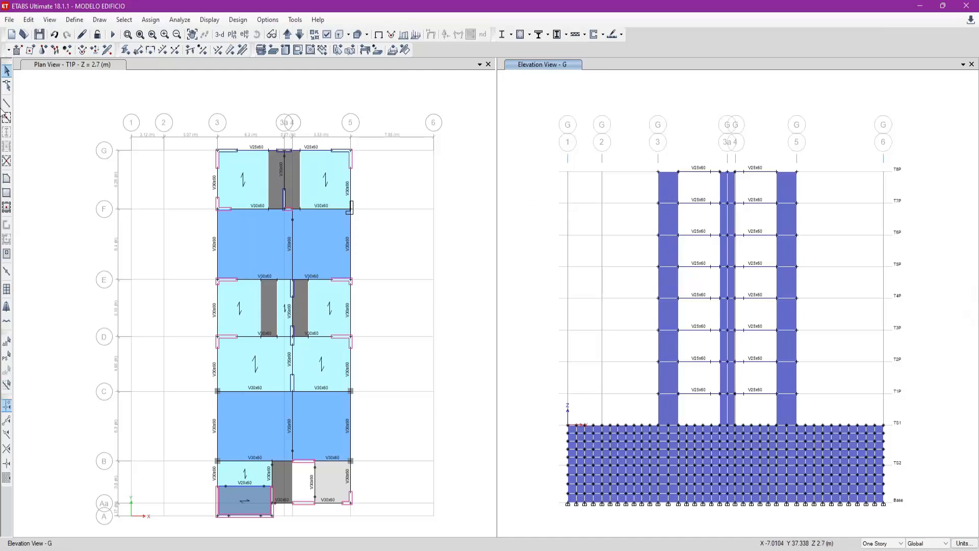
left_click(669, 414)
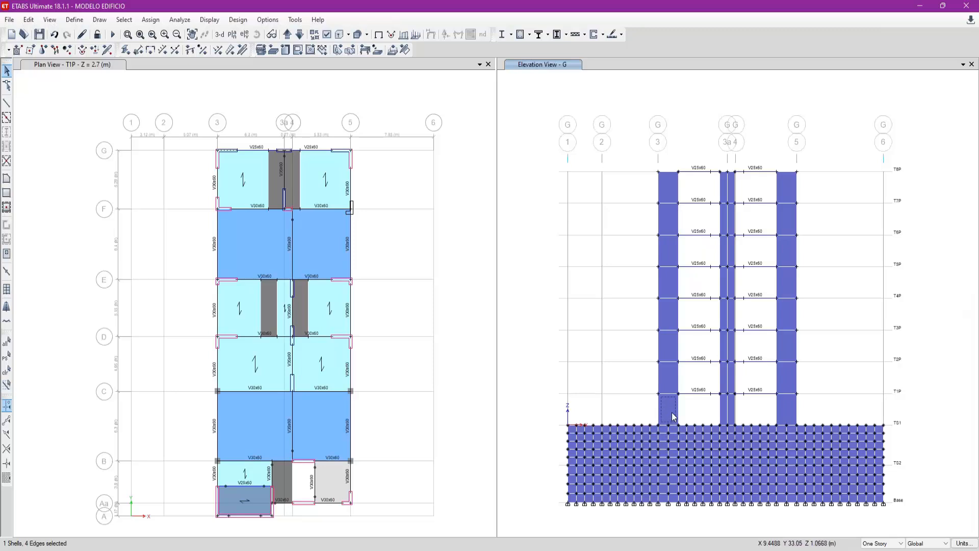
key("Delete")
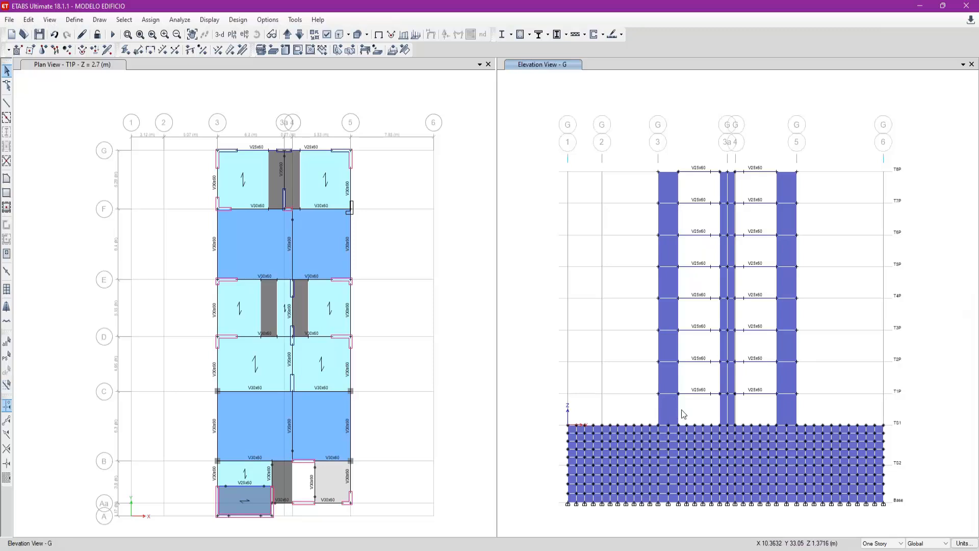
- Calculate 2.75 ÷ 0.75 in Calculator to work out the vertical divisions of a wall panel, and close it
key("XF86Calculator")
type("2.75")
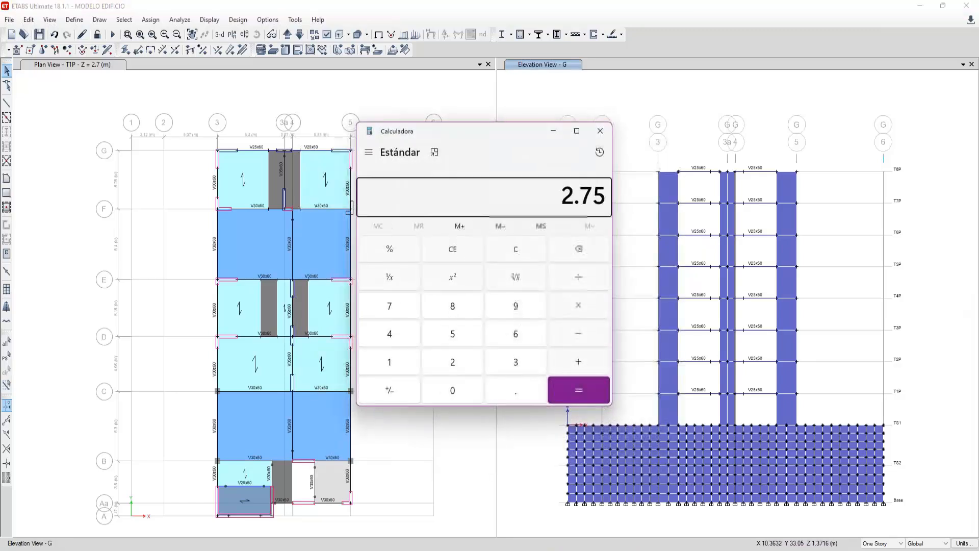
type("/0.75")
key("Return")
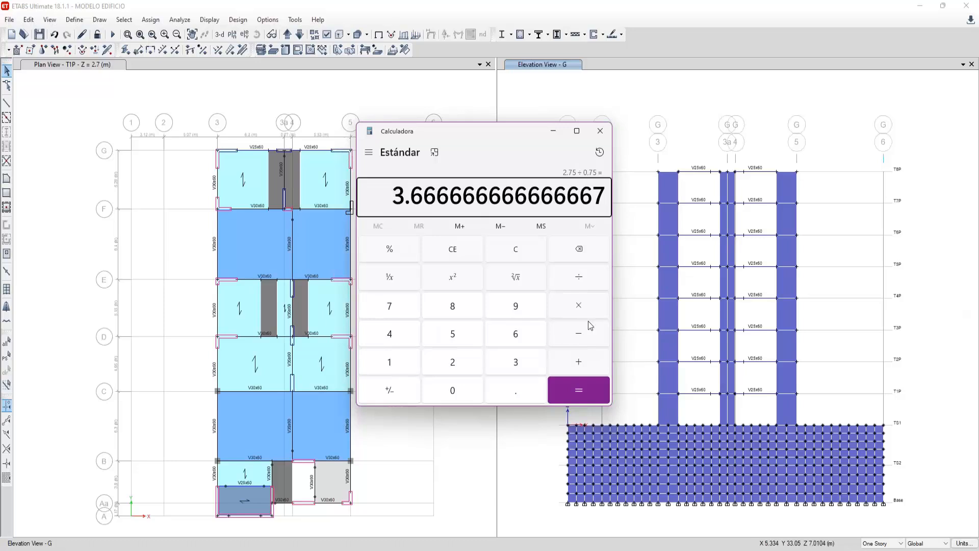
left_click(600, 131)
- Divide all the wall panels beside grid 3 above TS1 in elevation G into 2 by 4 areas
left_click(670, 391)
left_click_drag(663, 163, 656, 159)
left_click(31, 20)
mouse_move(78, 298)
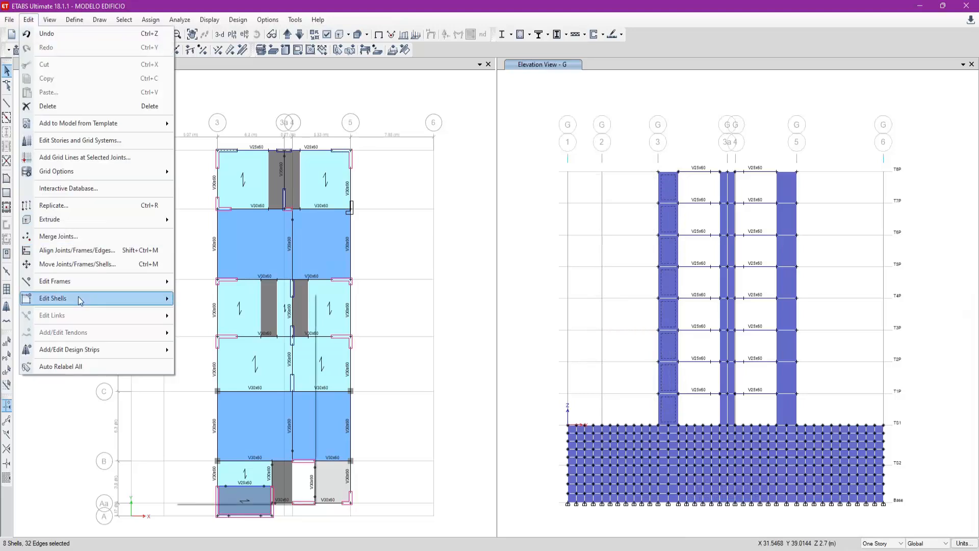
left_click(209, 300)
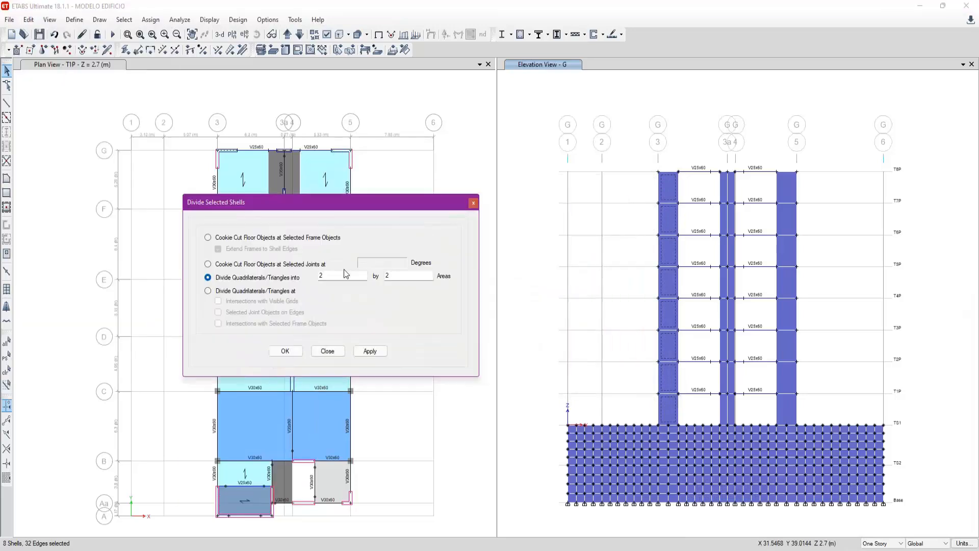
left_click(390, 275)
left_click(370, 350)
left_click(701, 433)
left_click_drag(696, 414, 704, 421)
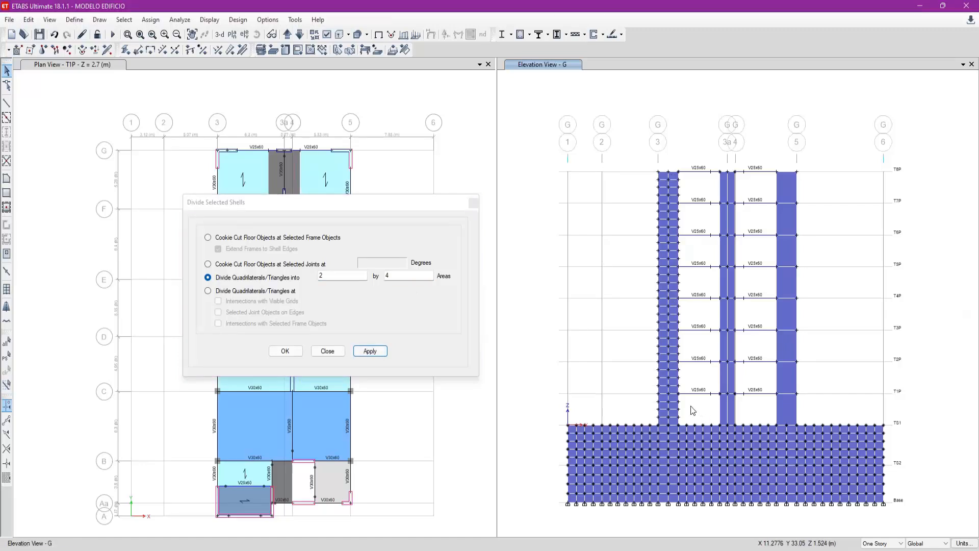
- Examine the individual restraints of the joint where the meshed grid 3 wall meets the T1P beam in elevation G
scroll(691, 410, "up", 1)
scroll(679, 398, "up", 1)
left_click(657, 372)
right_click(657, 373)
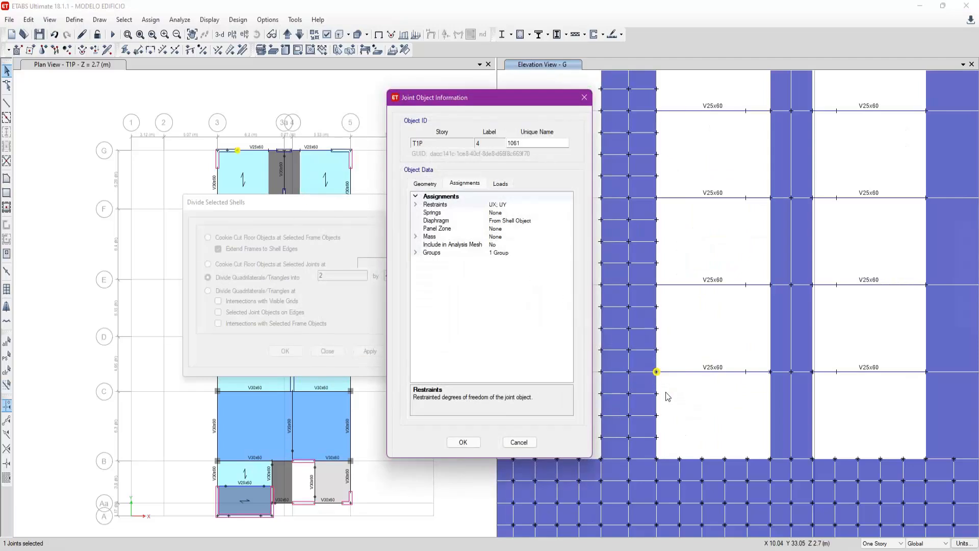
left_click(585, 98)
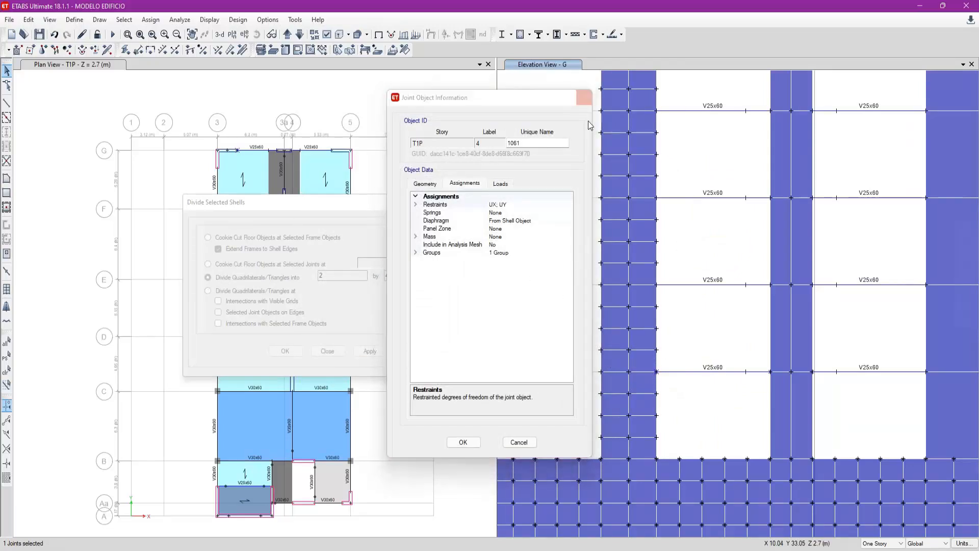
scroll(668, 390, "down", 2)
scroll(663, 418, "up", 2)
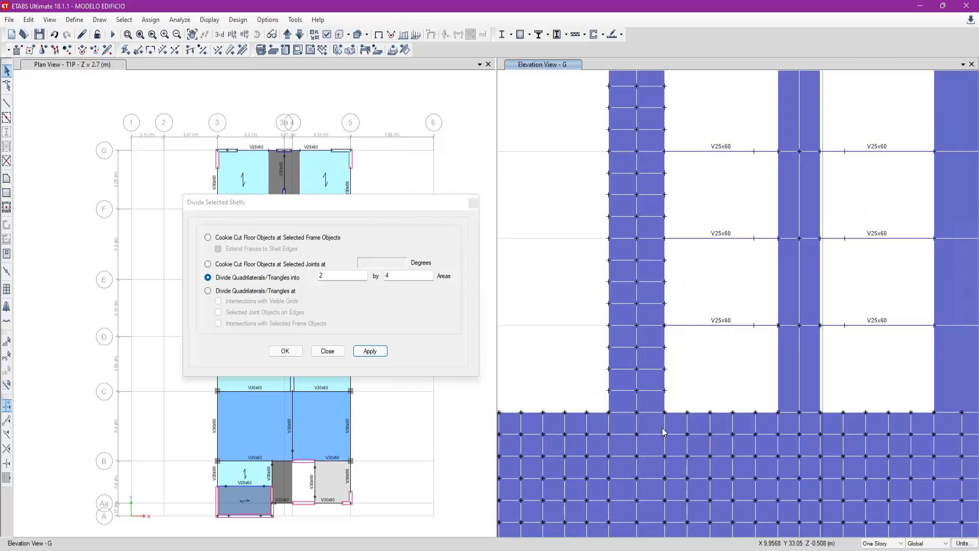
right_click(666, 325)
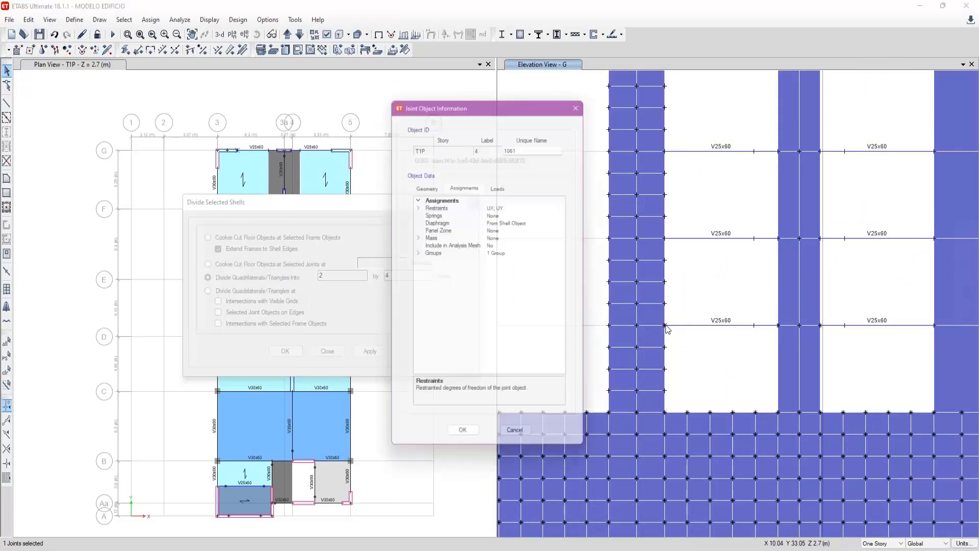
left_click(416, 205)
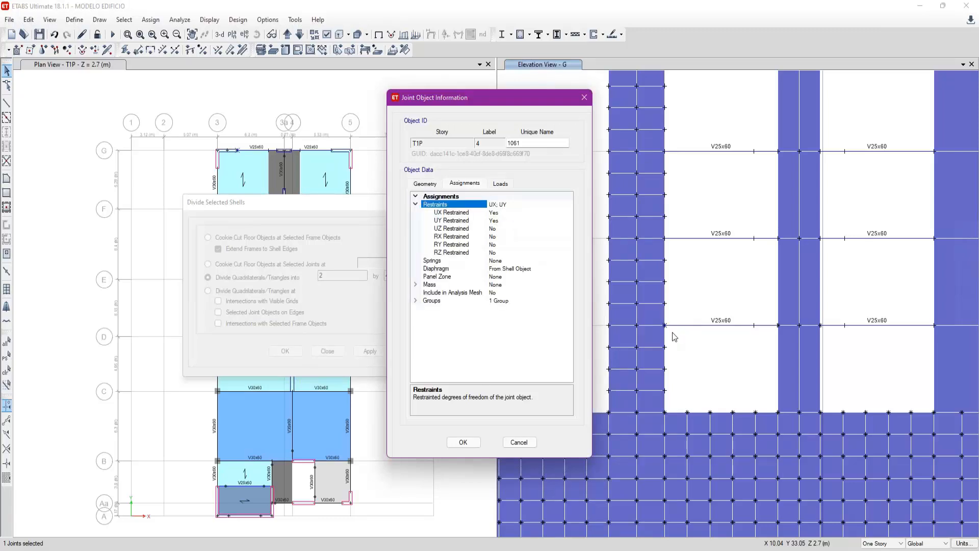
key("Escape")
- Review the free-joint option, with all translations and rotations cleared, in the joint restraints assignment for elevation G, and close the dialog
scroll(568, 366, "down", 3)
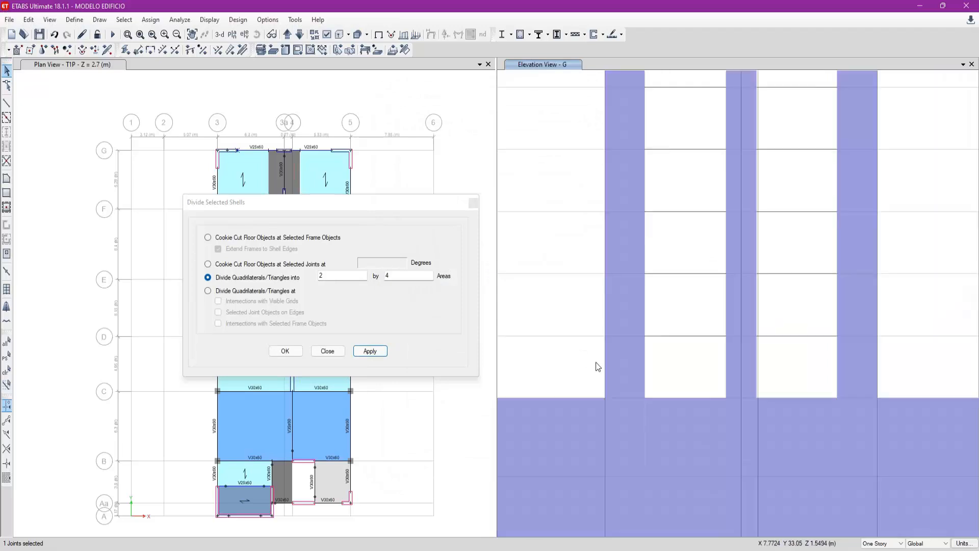
left_click_drag(783, 369, 569, 120)
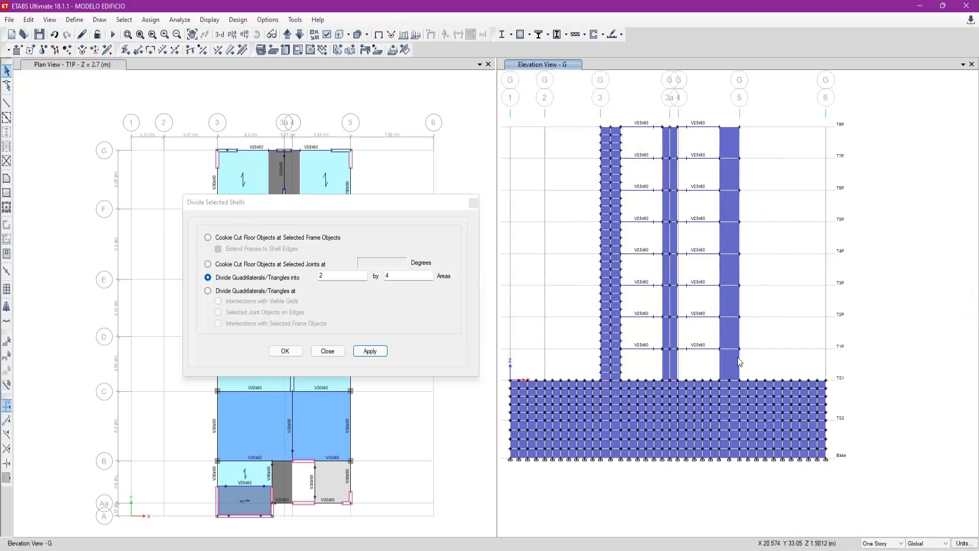
left_click(42, 50)
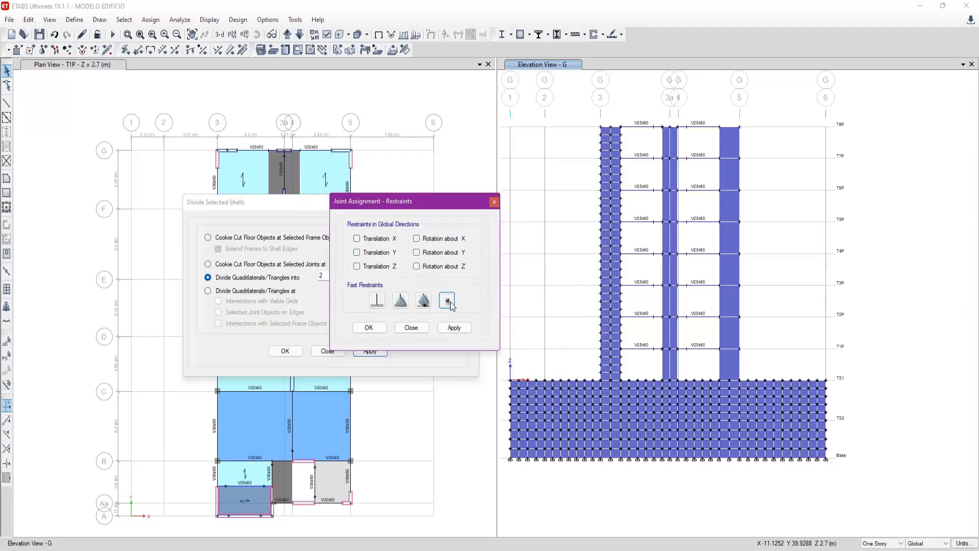
left_click(416, 329)
scroll(657, 355, "up", 4)
scroll(655, 390, "down", 4)
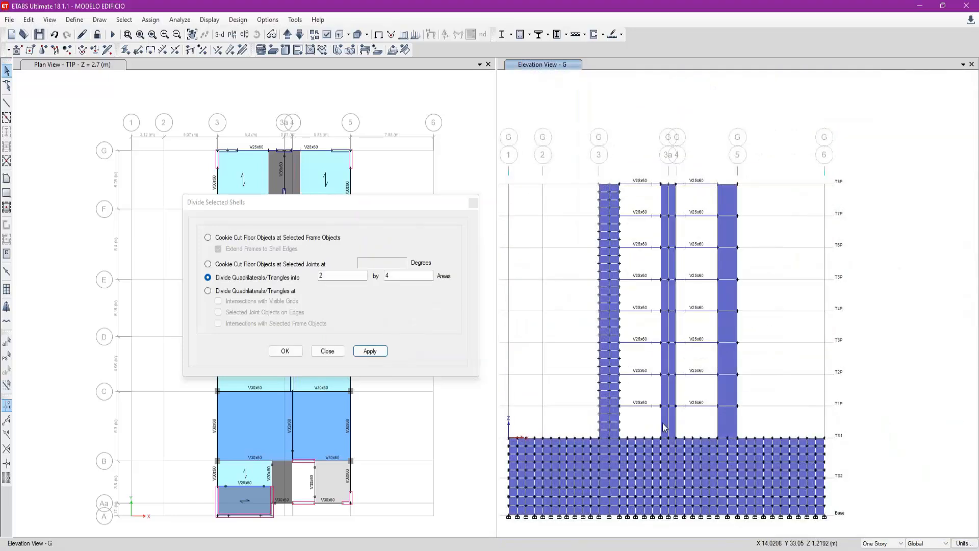
- Divide all the wall panels between grids 3a and 4 above TS1 in elevation G into 1 by 4 areas
left_click(666, 425)
left_click(670, 393)
left_click_drag(658, 178, 666, 425)
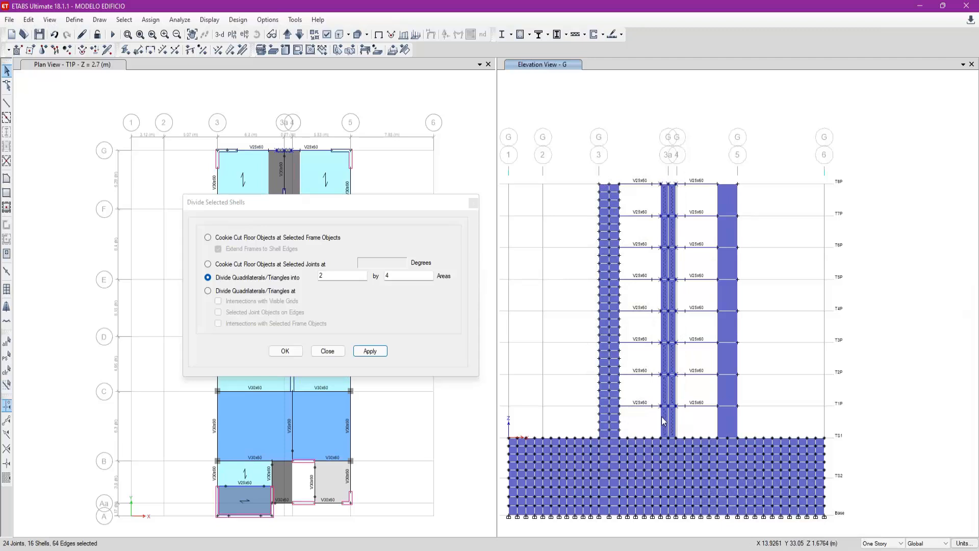
left_click(330, 274)
left_click(371, 353)
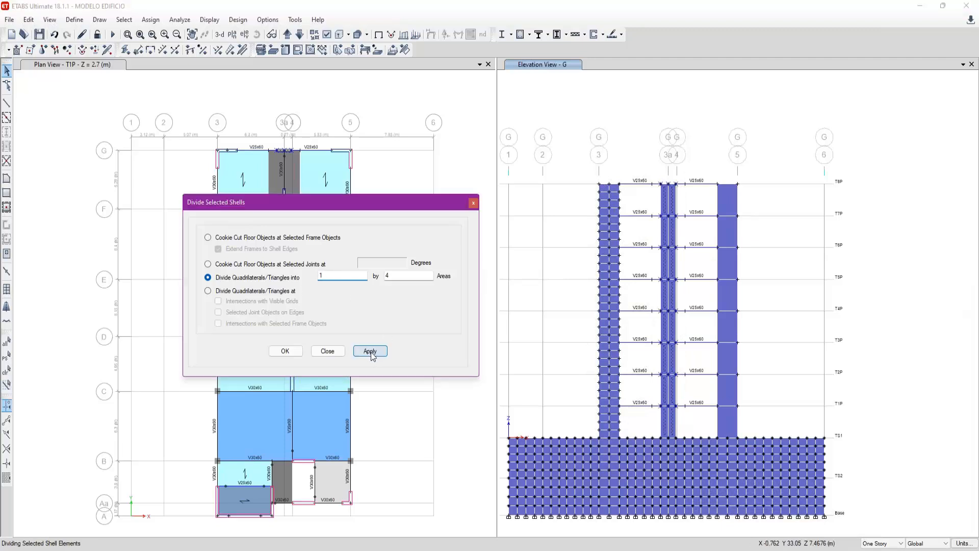
left_click(705, 298)
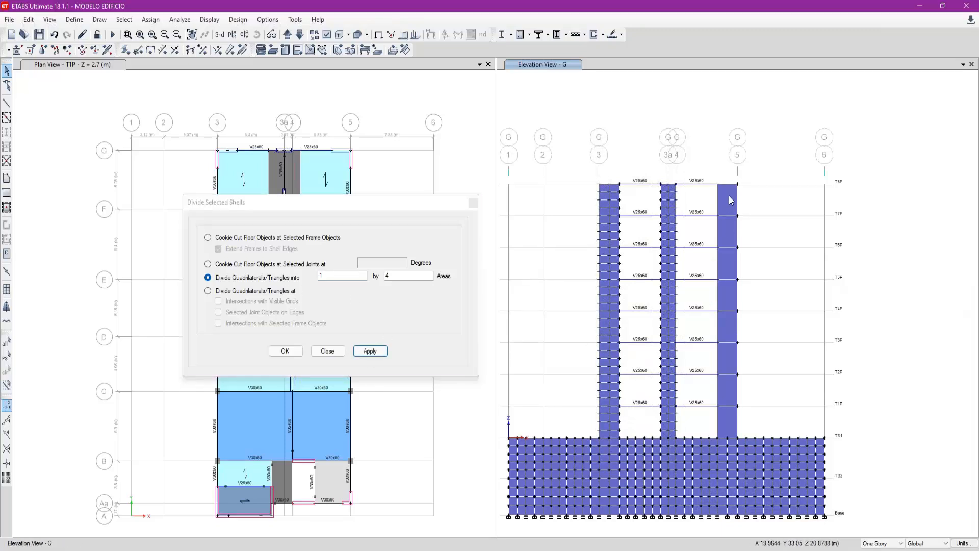
- Divide all the wall panels beside grid 5 above TS1 in elevation G into 2 by 4 areas
left_click_drag(730, 422, 720, 197)
double_click(335, 276)
type("2")
left_click(371, 351)
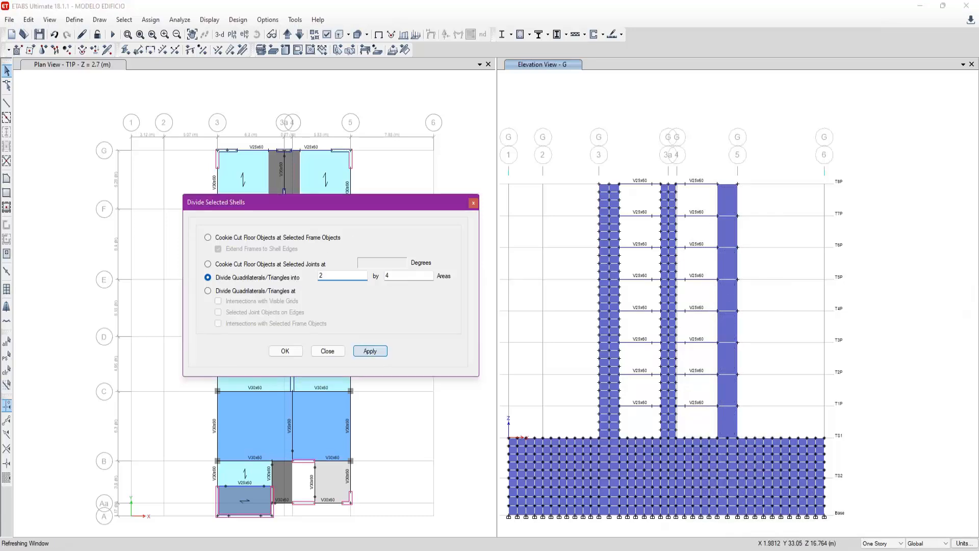
- Show elevation F and measure the width of the grid 3 wall at its top edge
left_click_drag(407, 211, 427, 271)
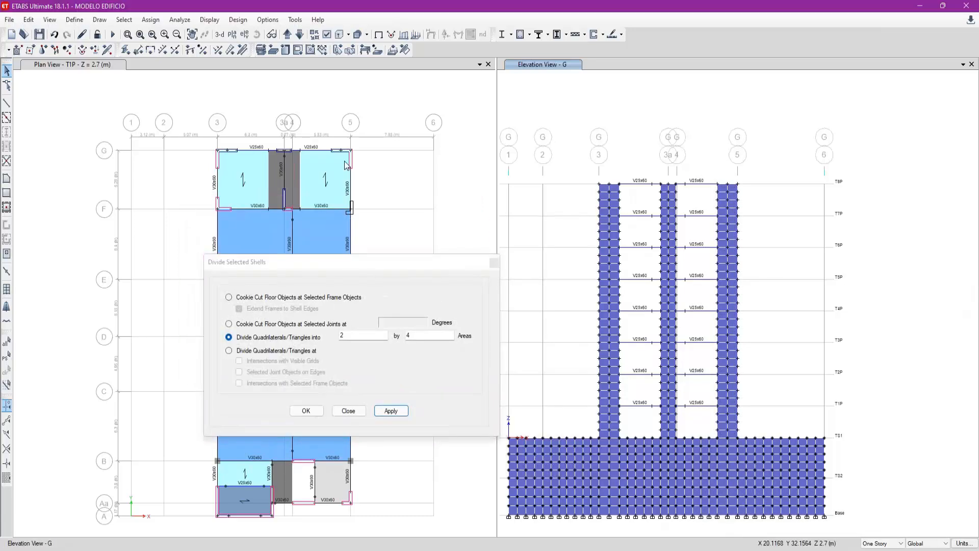
left_click(559, 128)
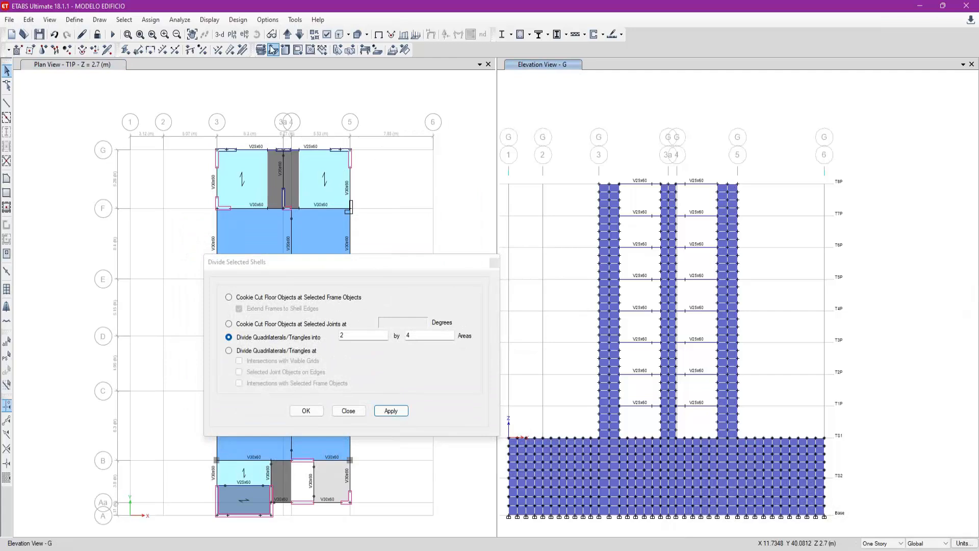
left_click(300, 36)
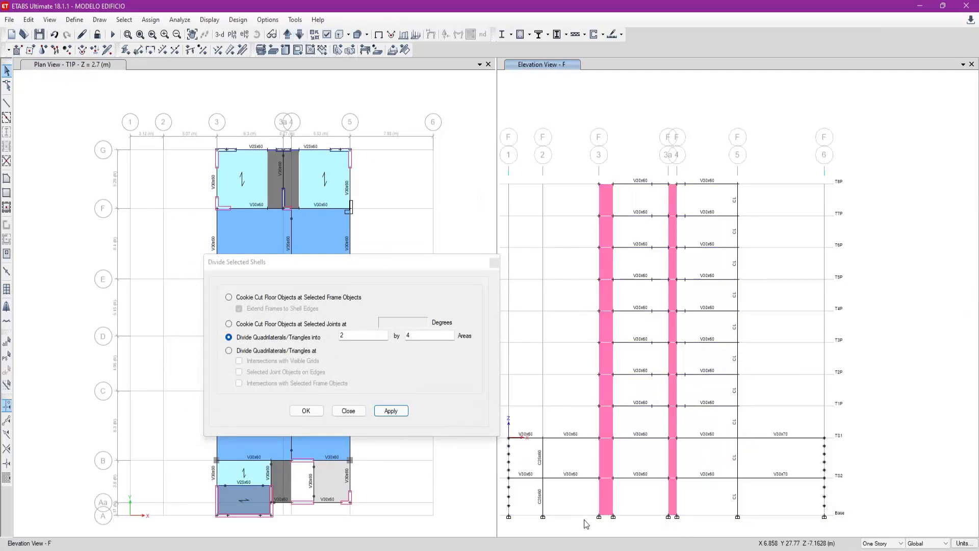
left_click(6, 103)
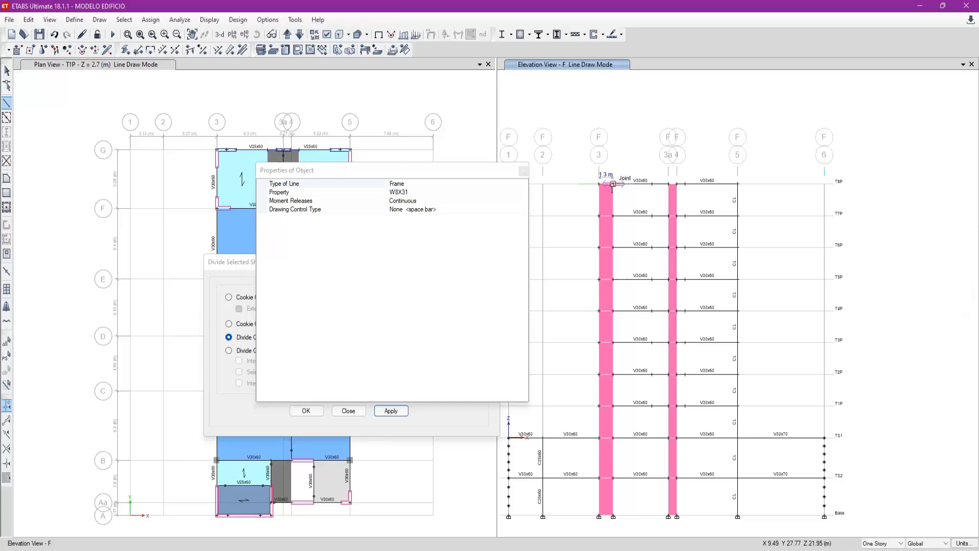
key("Escape")
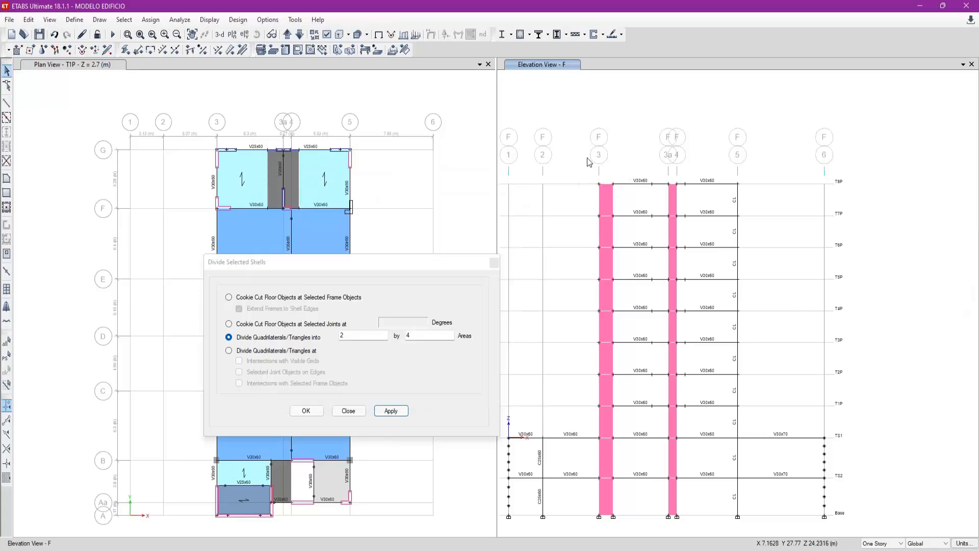
- Divide the grid 3 wall panels above TS1 and the one between Base and TS2 in elevation F into 2 by 4 areas
left_click_drag(608, 503, 641, 482)
left_click_drag(607, 423, 604, 203)
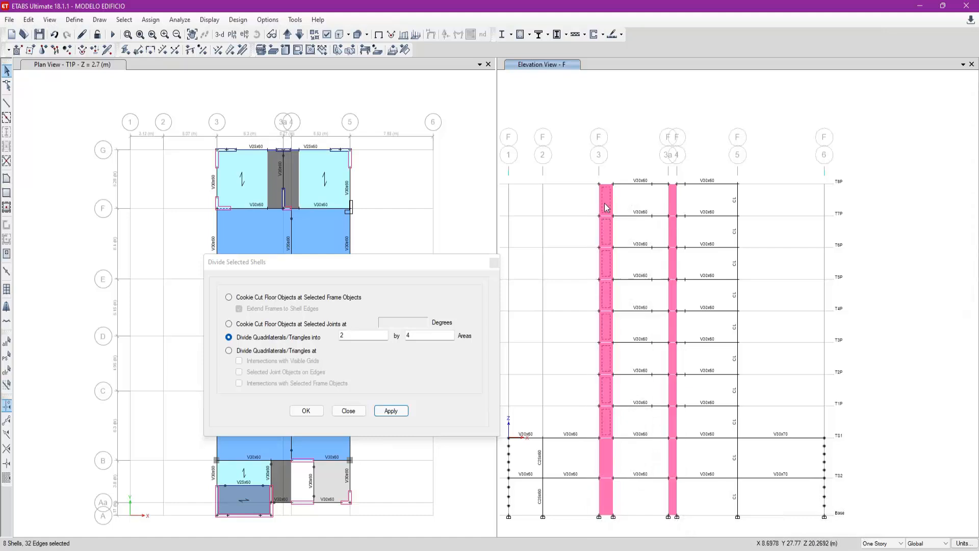
left_click(391, 410)
left_click(607, 497)
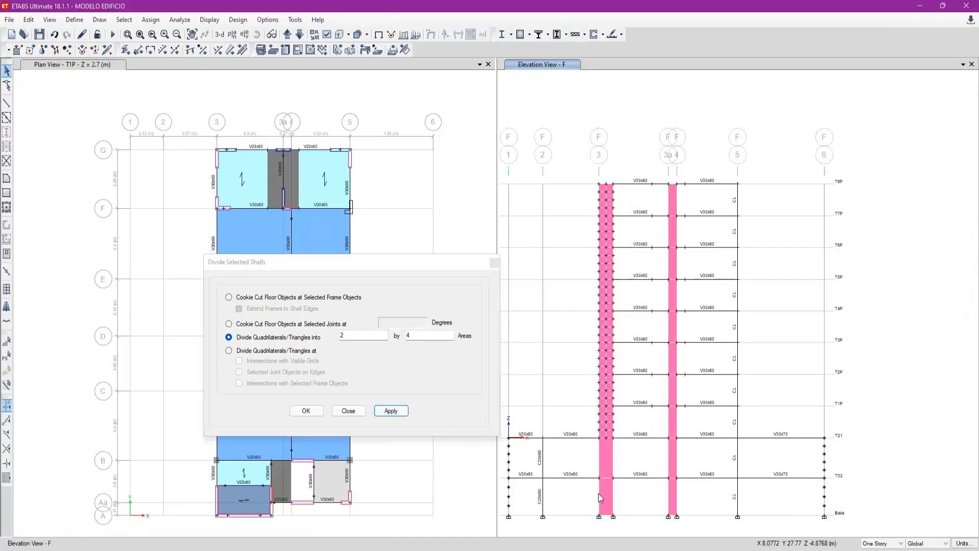
left_click(608, 505)
left_click(391, 410)
- Divide the grid 3 wall panel between TS2 and TS1 in elevation F into 2 by 5 areas
left_click(610, 488)
left_click(608, 464)
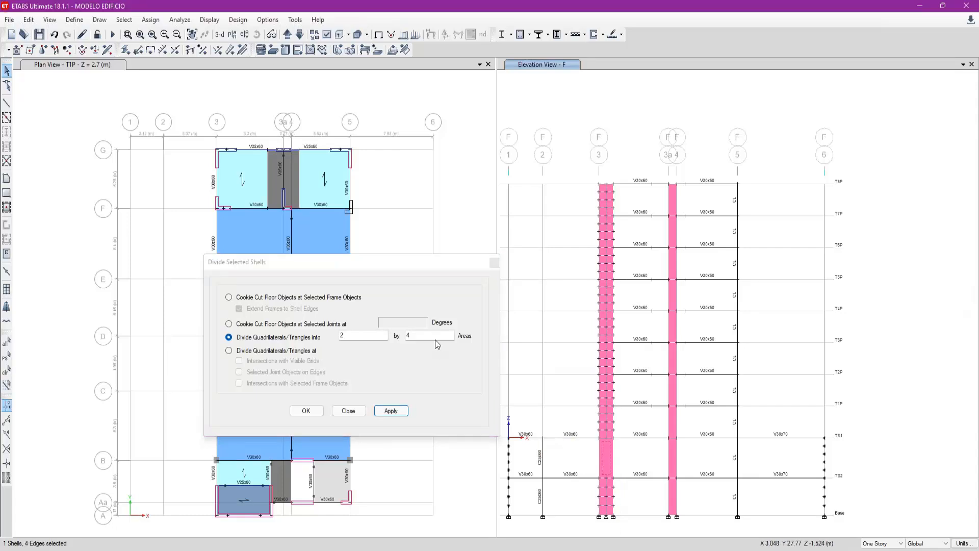
left_click(431, 356)
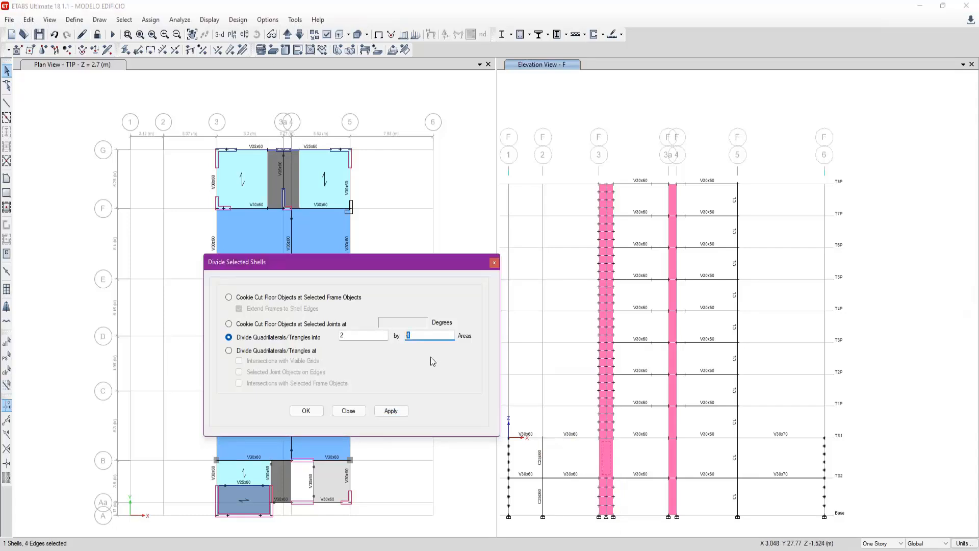
left_click(401, 413)
left_click(541, 468)
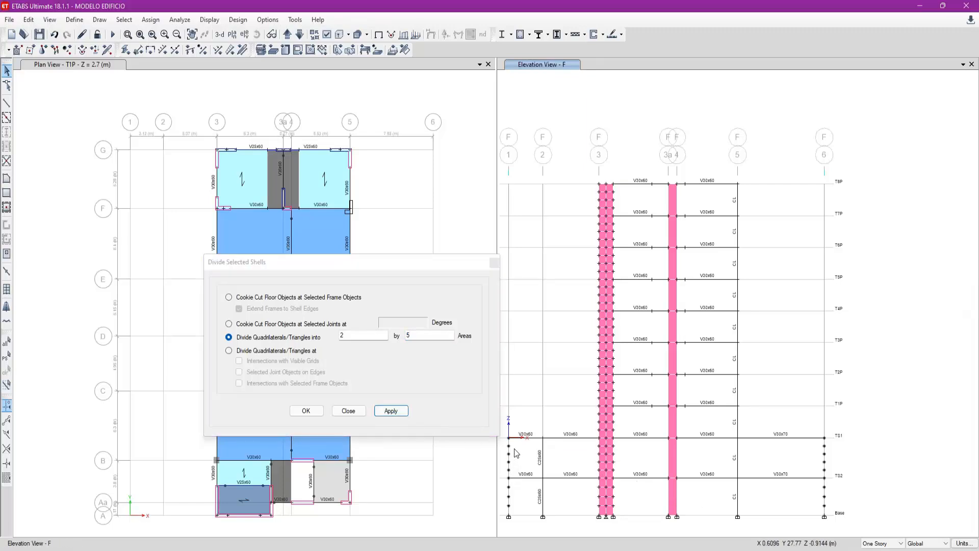
- Divide the wall panels beside grid 4 in elevation F into 1 by 4 areas, leaving out the one between TS2 and TS1
left_click_drag(675, 500, 674, 198)
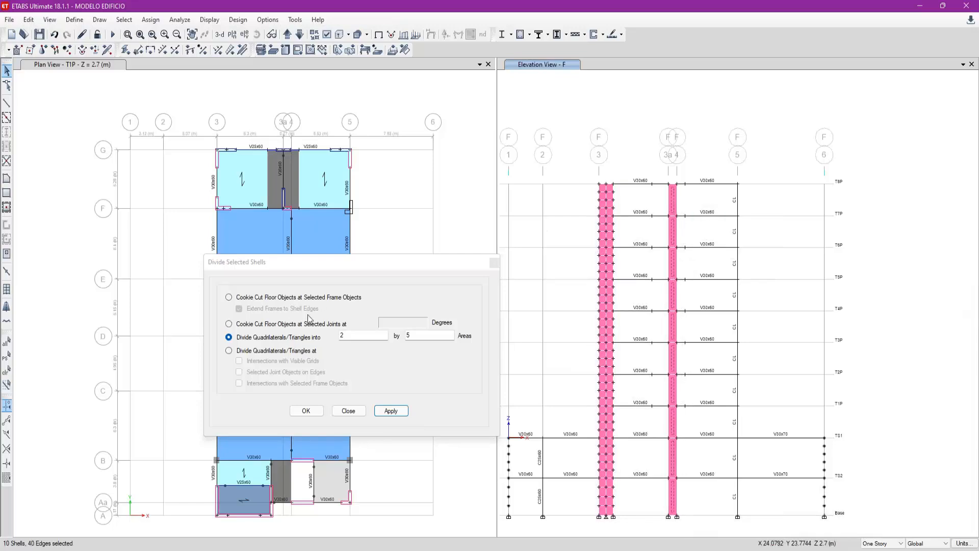
left_click(359, 338)
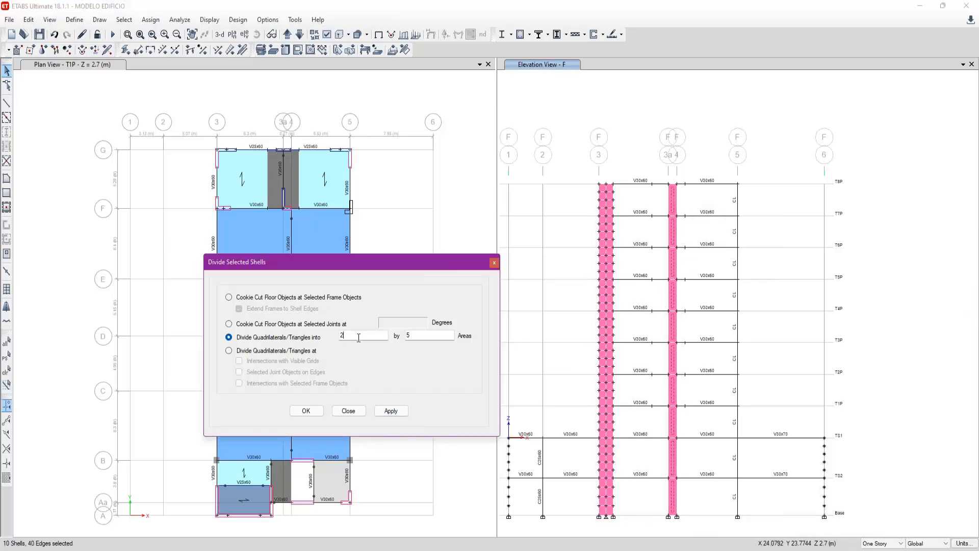
left_click(674, 461)
double_click(432, 335)
type("4")
left_click(390, 411)
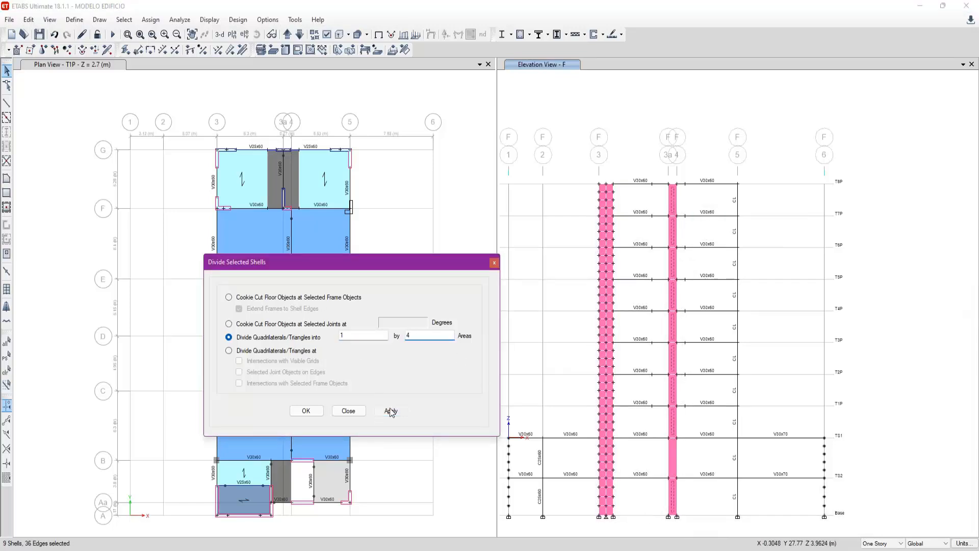
- Divide the wall panel beside grid 4 between TS2 and TS1 in elevation F into 1 by 5 areas
left_click(677, 454)
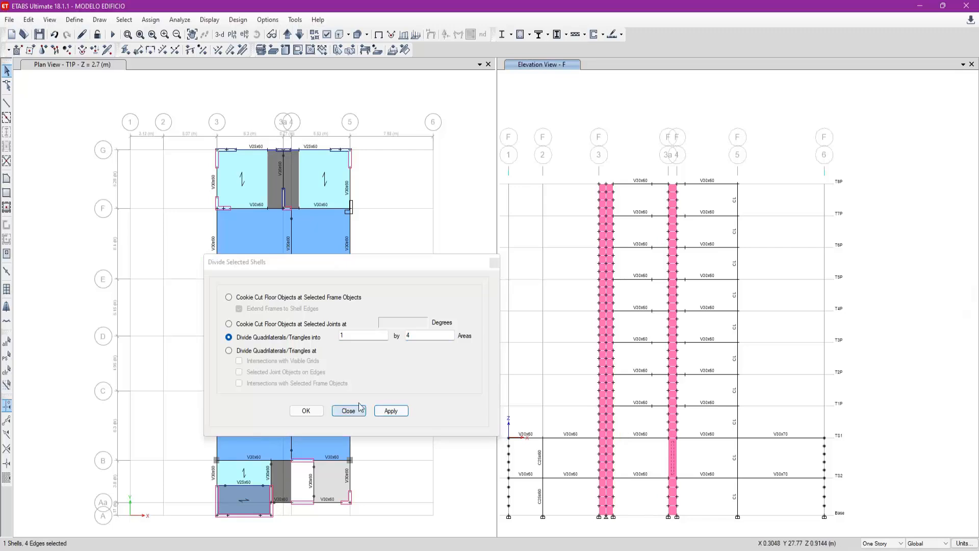
left_click_drag(431, 336, 307, 326)
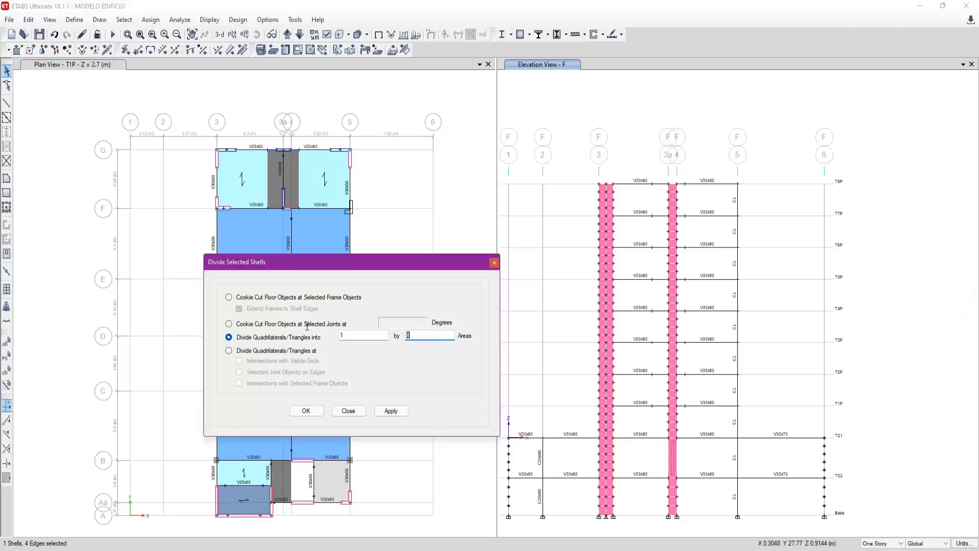
left_click(399, 412)
left_click(763, 286)
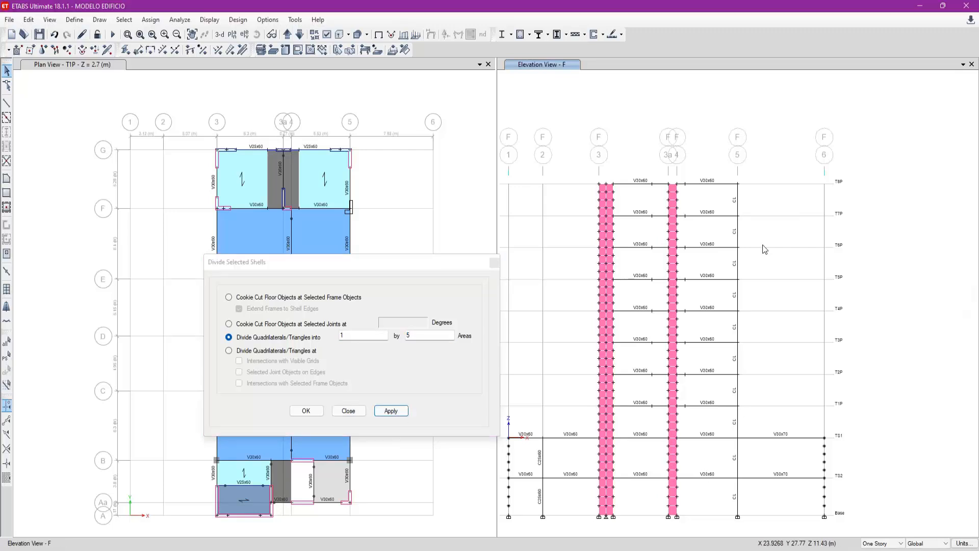
- Show elevation E and measure the width of the grid 3 wall at its top edge
left_click_drag(338, 264, 365, 334)
left_click(591, 137)
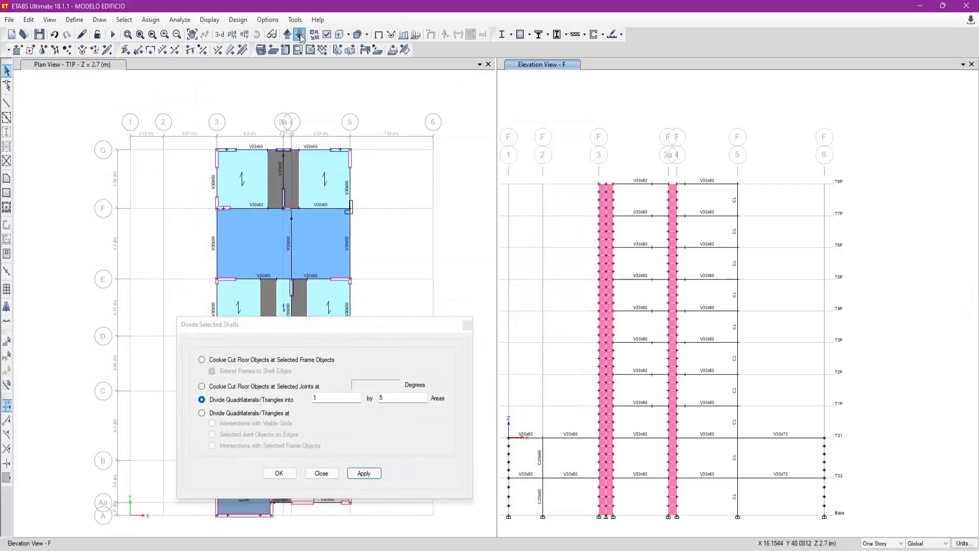
left_click(300, 34)
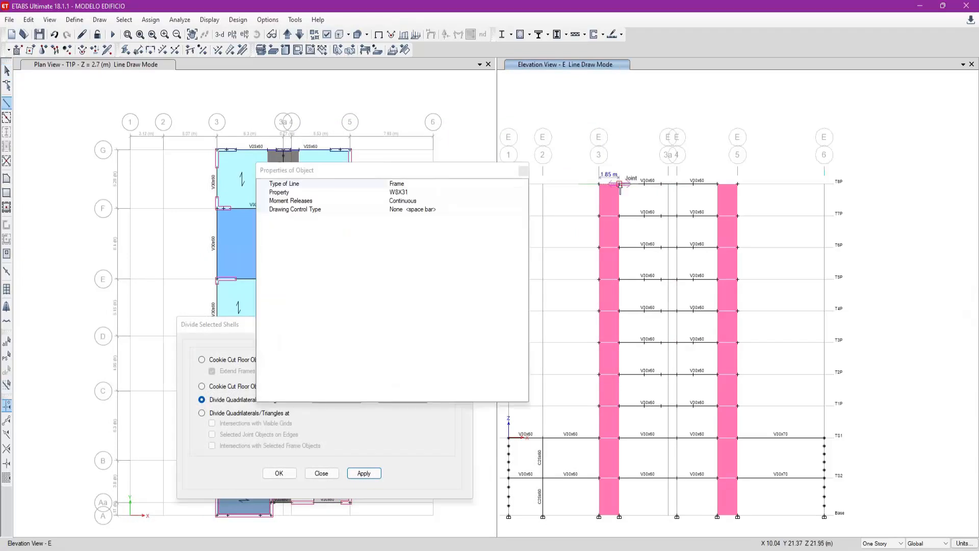
key("Escape")
- Calculate 1.85 ÷ 0.75 in Calculator to work out the wall's horizontal divisions, and return to ETABS
key("XF86Calculator")
type("1.85/0.75")
key("Return")
left_click(600, 131)
- Divide the grid 3 wall panels in elevation E into 2 by 4 areas, leaving out the one between TS2 and TS1
left_click(607, 505)
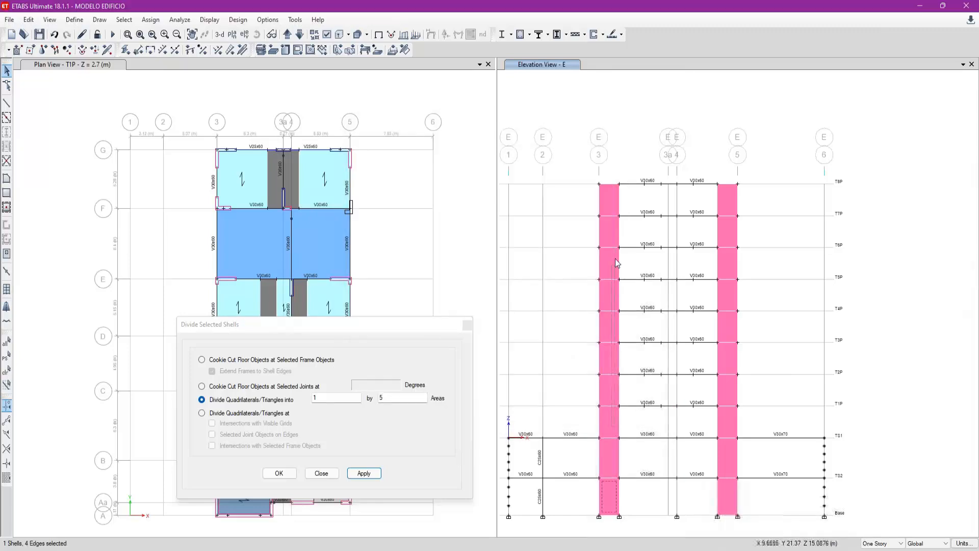
left_click(610, 218)
double_click(343, 398)
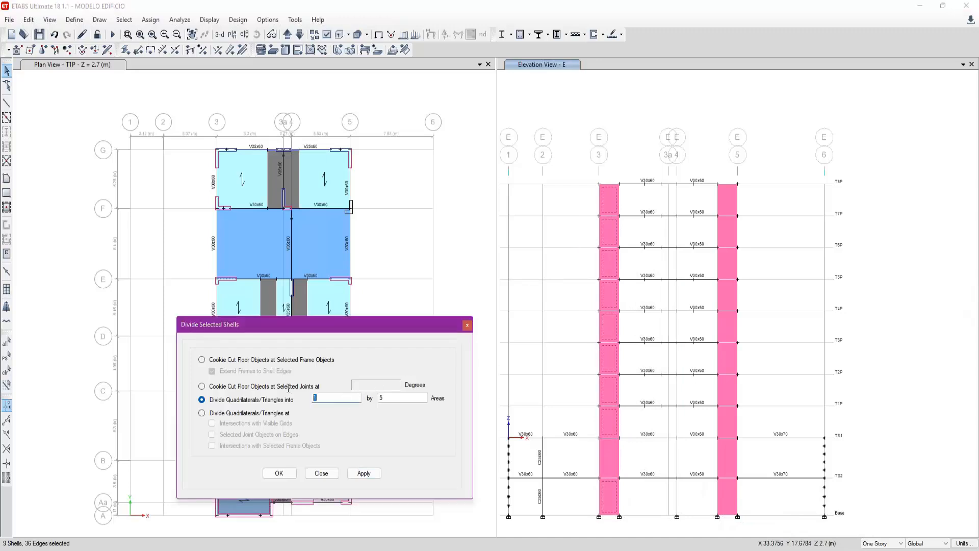
type("2")
double_click(389, 397)
type("4")
left_click(363, 473)
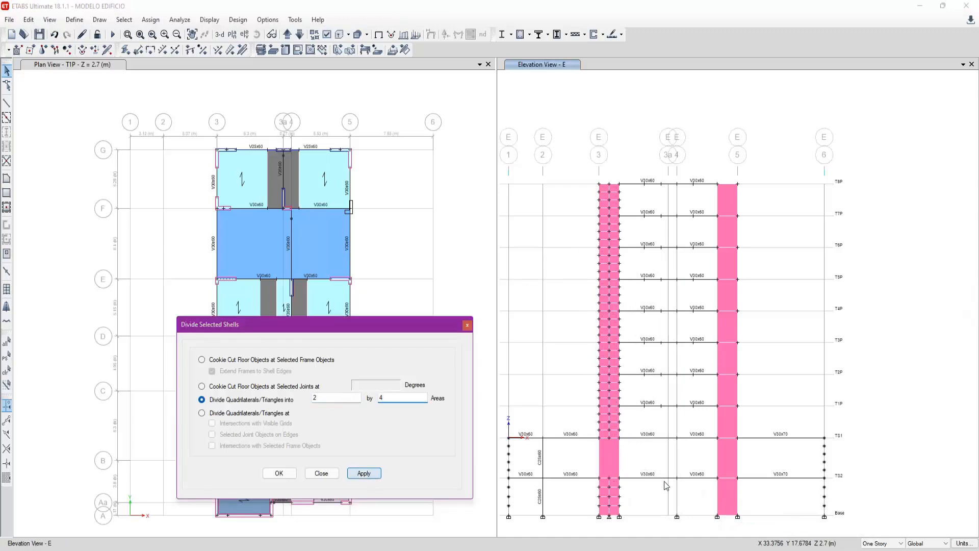
- Divide the grid 3 and grid 5 wall panels between TS2 and TS1 in elevation E into 2 by 5 areas
double_click(398, 400)
type("5")
left_click(370, 473)
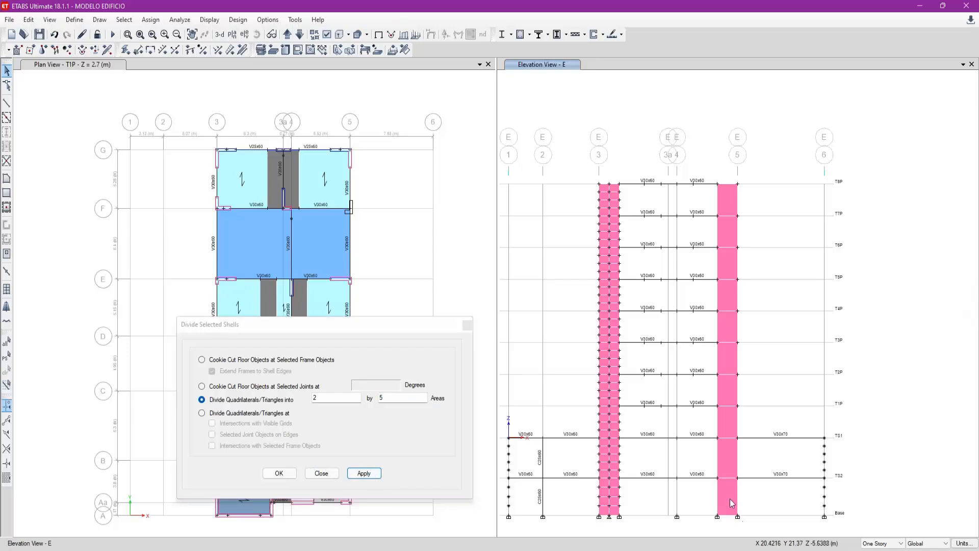
left_click(733, 461)
left_click(374, 473)
- Divide the remaining grid 5 wall panels in elevation E, from Base to TS2 and above TS1, into 2 by 4 areas
left_click(730, 509)
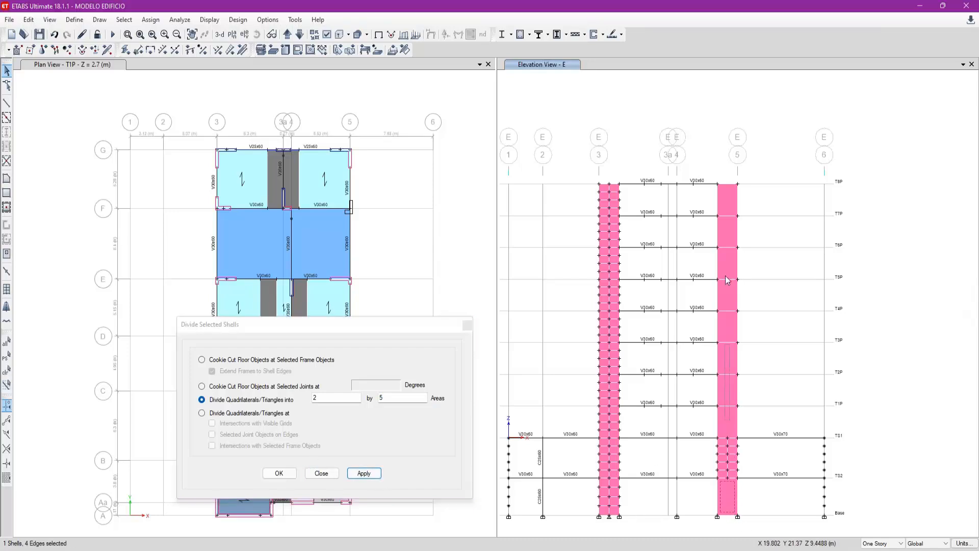
left_click_drag(744, 426, 734, 205)
double_click(381, 398)
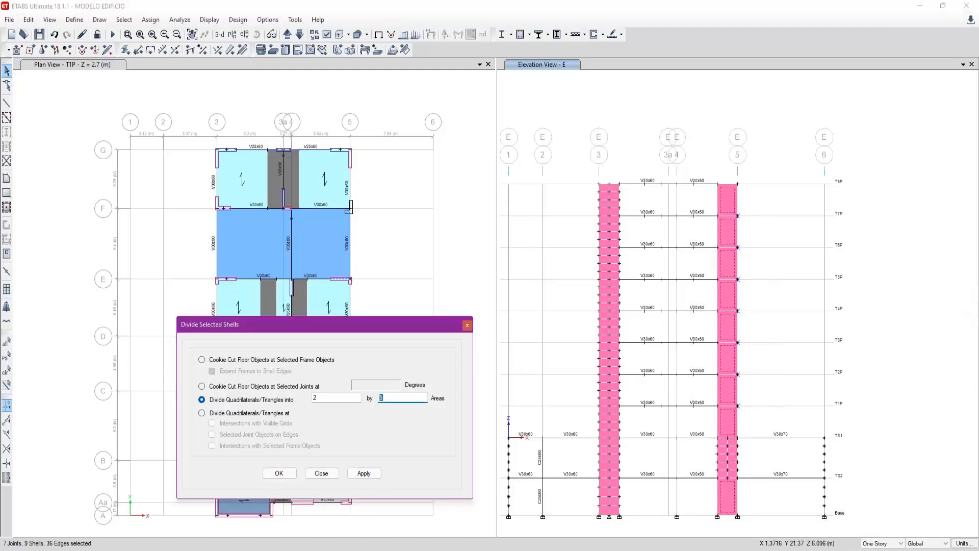
type("4")
left_click(364, 473)
left_click(671, 494)
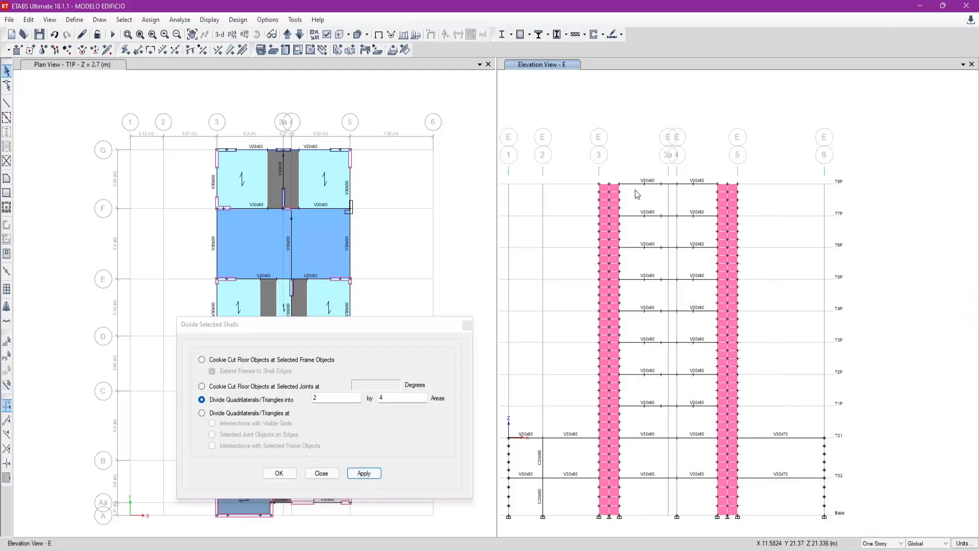
- In elevation D, divide the grid 3 and grid 5 wall panels into 2 by 4 areas, except those between TS2 and TS1
left_click_drag(403, 329, 398, 358)
left_click(416, 104)
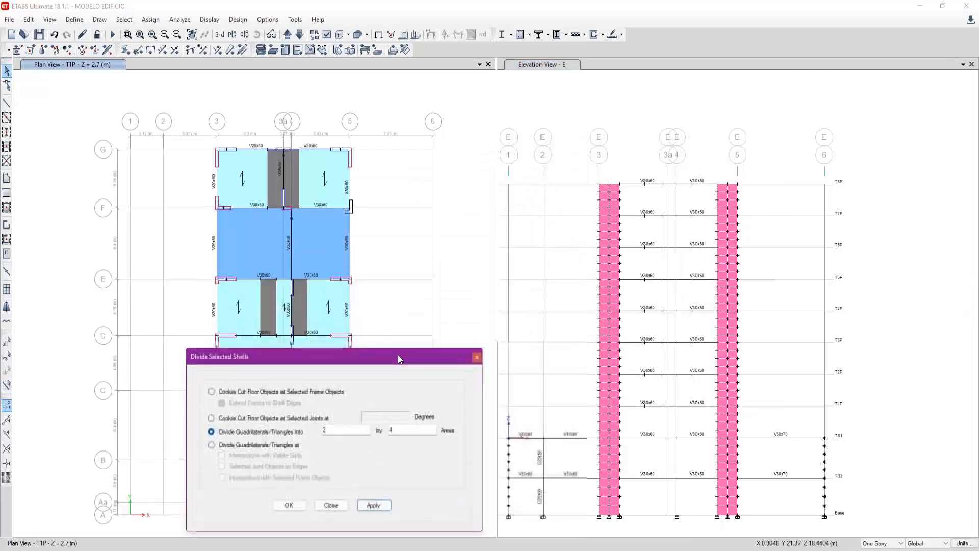
left_click(554, 156)
left_click(303, 39)
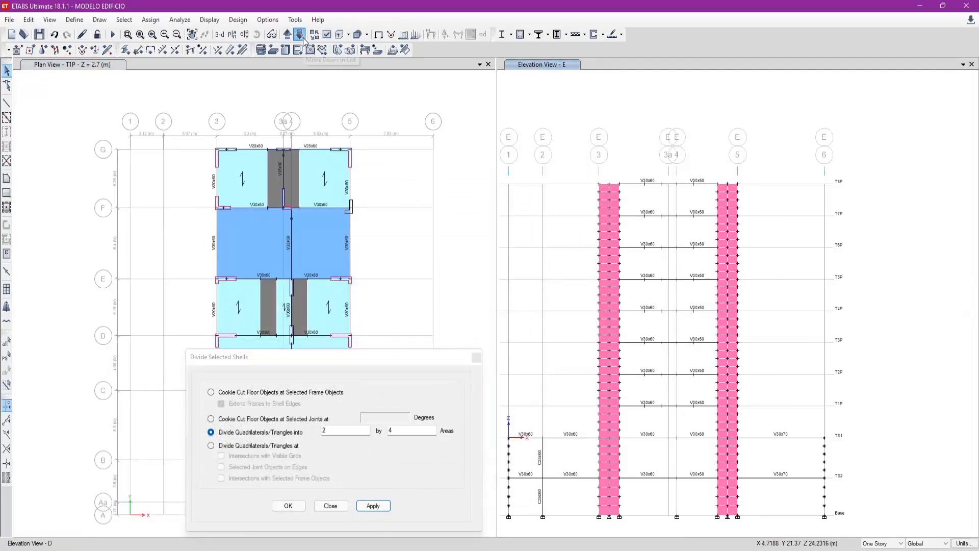
left_click_drag(617, 420, 608, 195)
left_click_drag(732, 418, 726, 196)
left_click(732, 489)
left_click(372, 506)
- Divide the grid 3 and grid 5 wall panels between TS2 and TS1 in elevation D into 2 by 5 areas
left_click(732, 465)
left_click(732, 466)
key("BackSpace")
type("5")
left_click(373, 506)
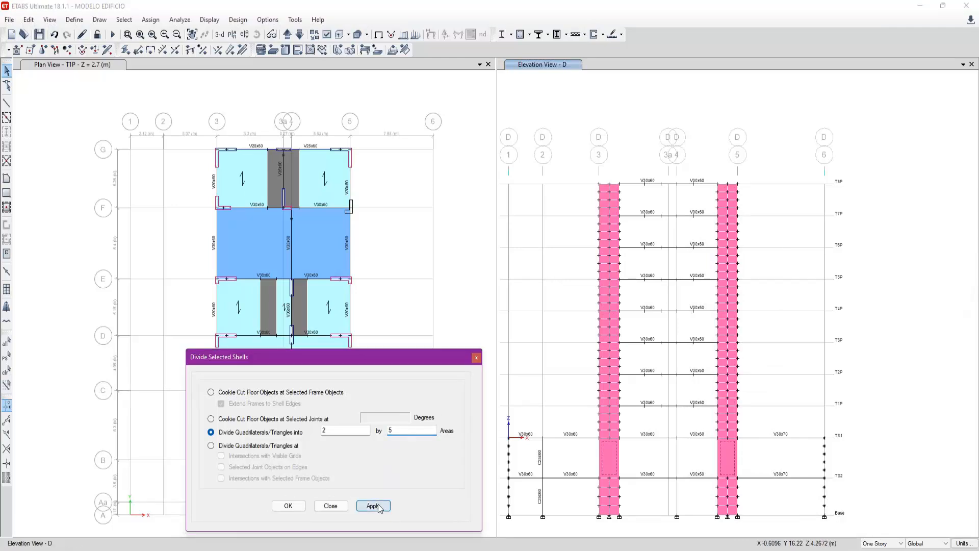
- Show elevation B and measure the width of the wall beside grid 4 at its top edge
left_click_drag(415, 360, 439, 112)
left_click(605, 99)
left_click(301, 35)
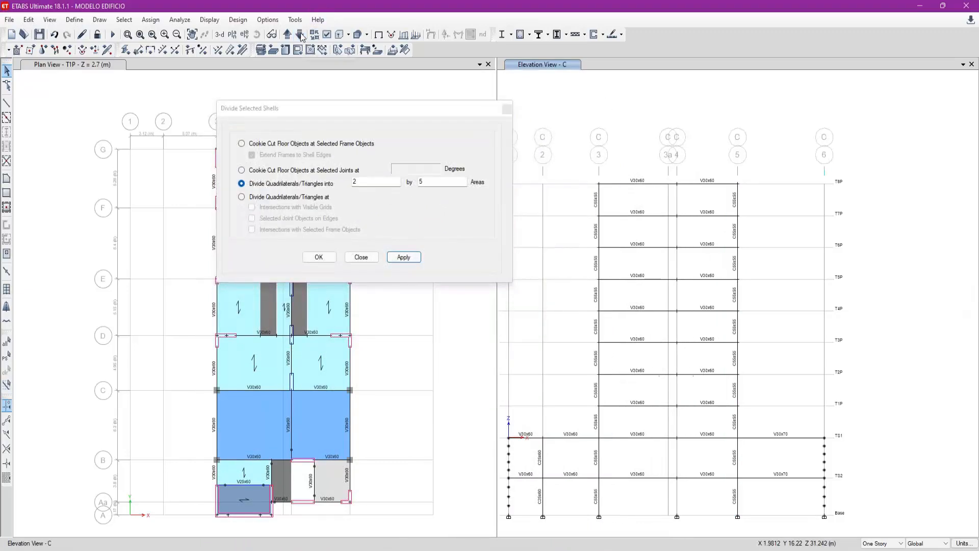
left_click(301, 35)
left_click(7, 103)
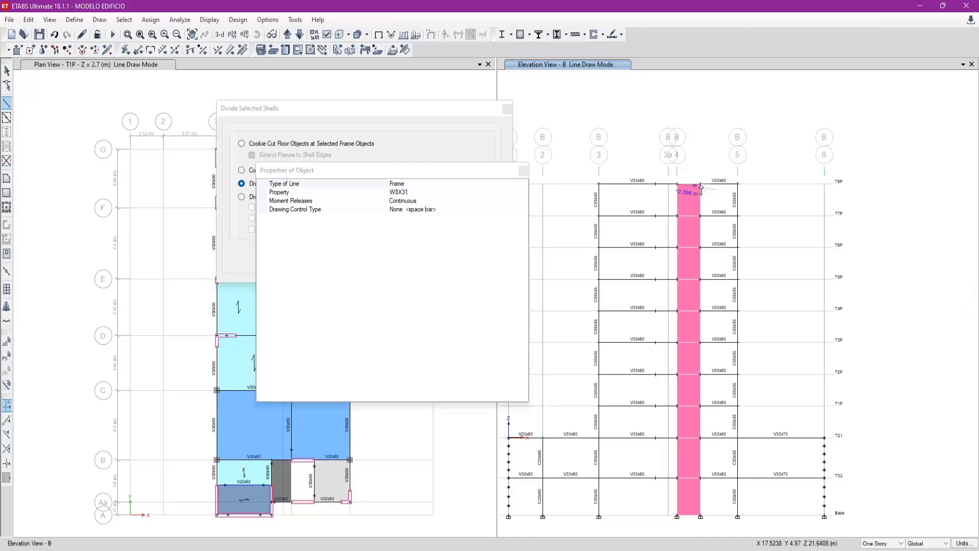
key("Escape")
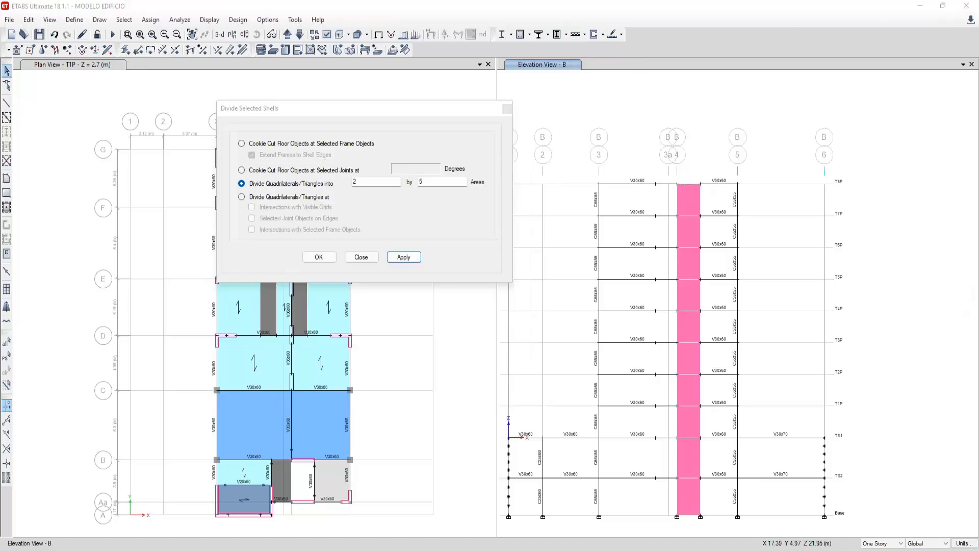
- Calculate 2.13/0.75, and divide elevation B's wall panels beside grid 4, except the one between TS2 and TS1, into 3 by 4 areas
type("2.13/0.75")
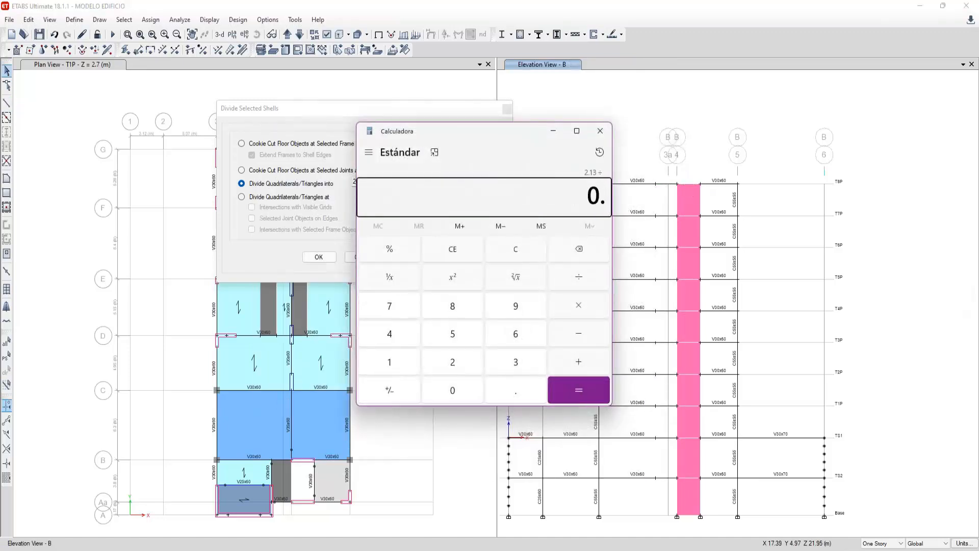
key("Return")
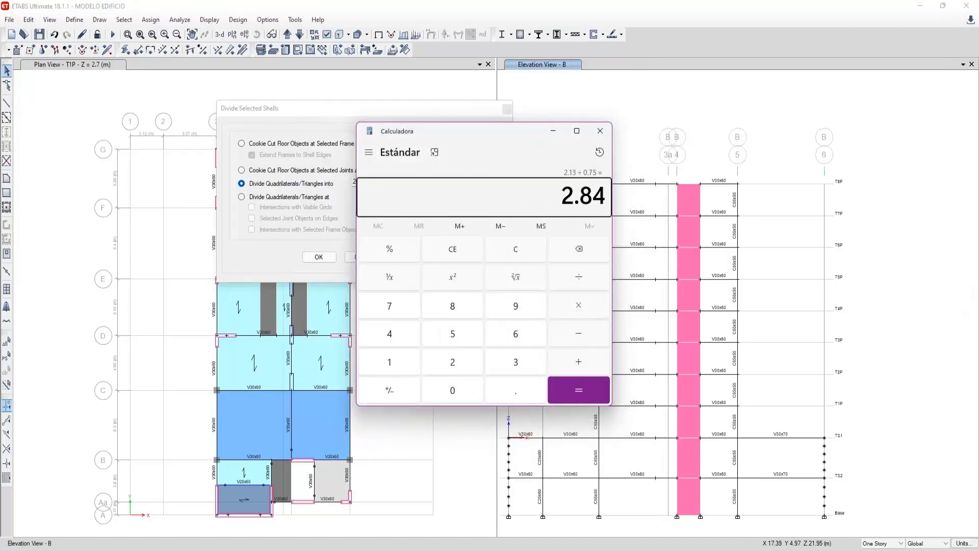
left_click(600, 130)
left_click_drag(695, 423, 686, 201)
left_click(387, 181)
key("Tab")
type("4")
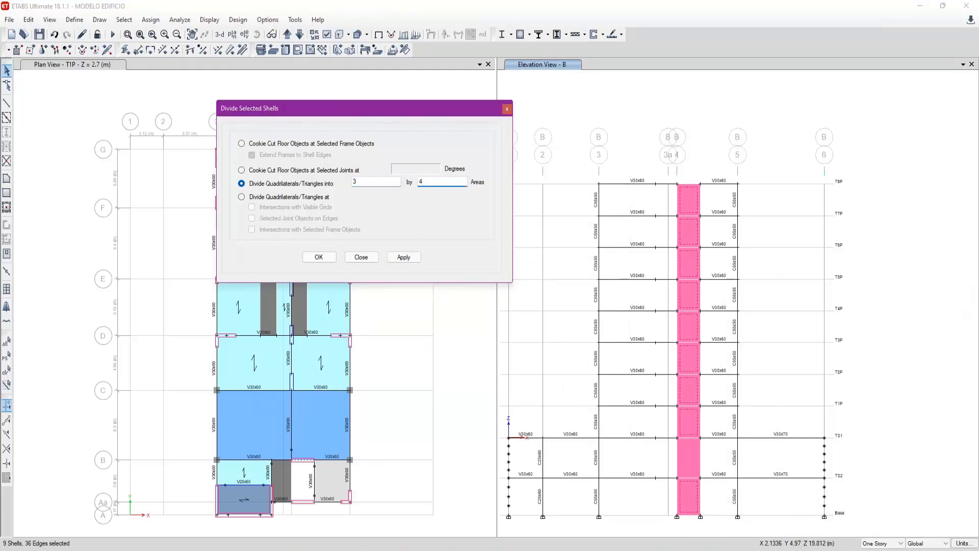
left_click(410, 257)
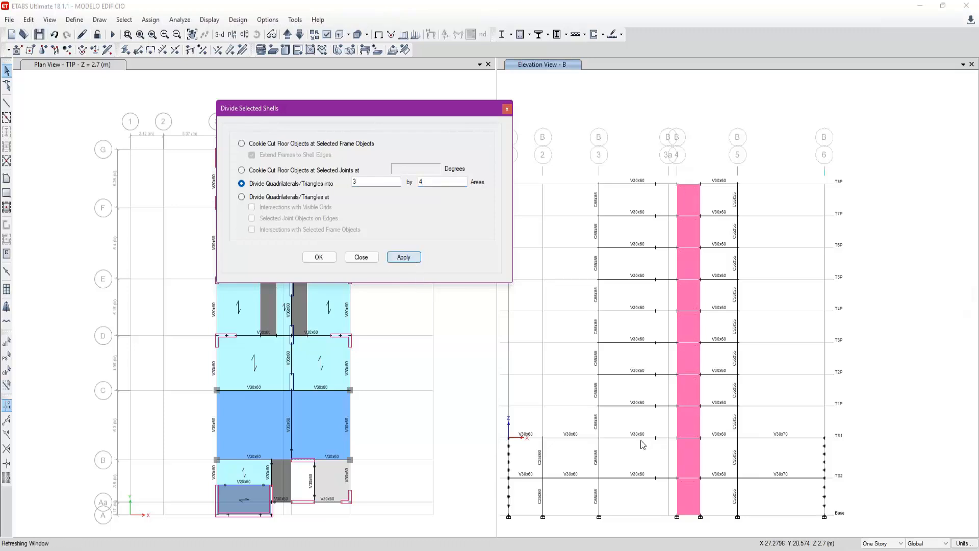
- Divide the wall panel between TS2 and TS1 beside grid 4 in elevation B into 3 by 5 areas
left_click(684, 458)
left_click(447, 204)
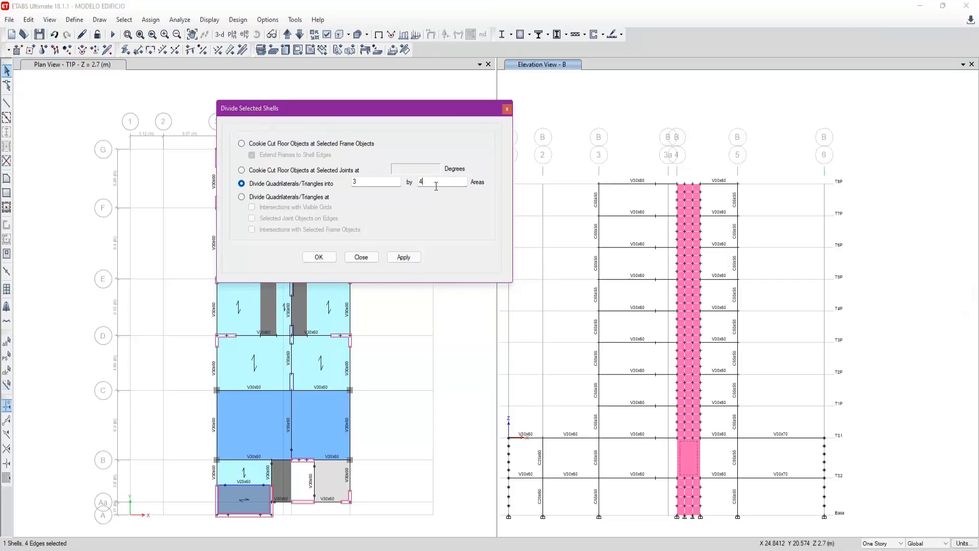
left_click(403, 257)
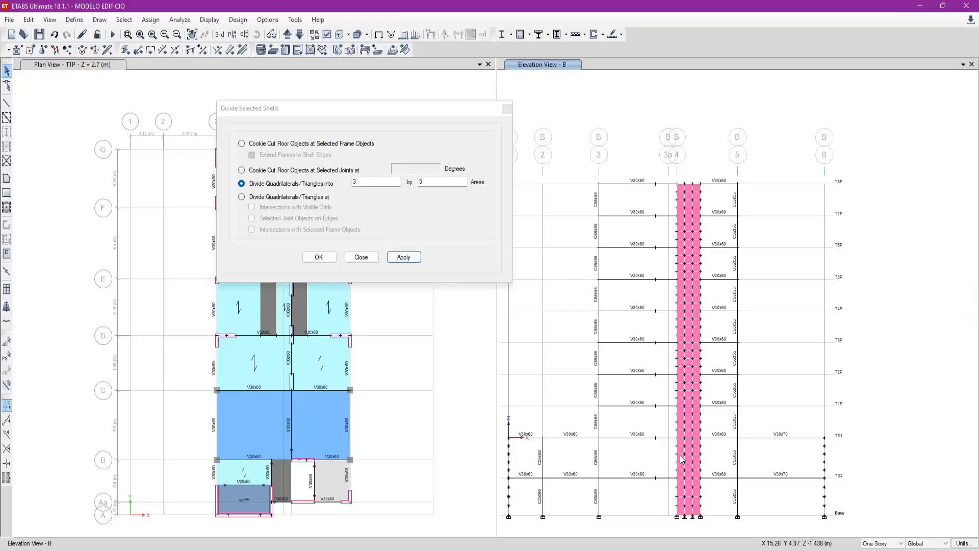
- Show elevation Aa and measure the width of the wall beside grid 4 at its top edge
left_click(299, 36)
left_click(695, 499)
left_click(694, 508)
left_click(7, 103)
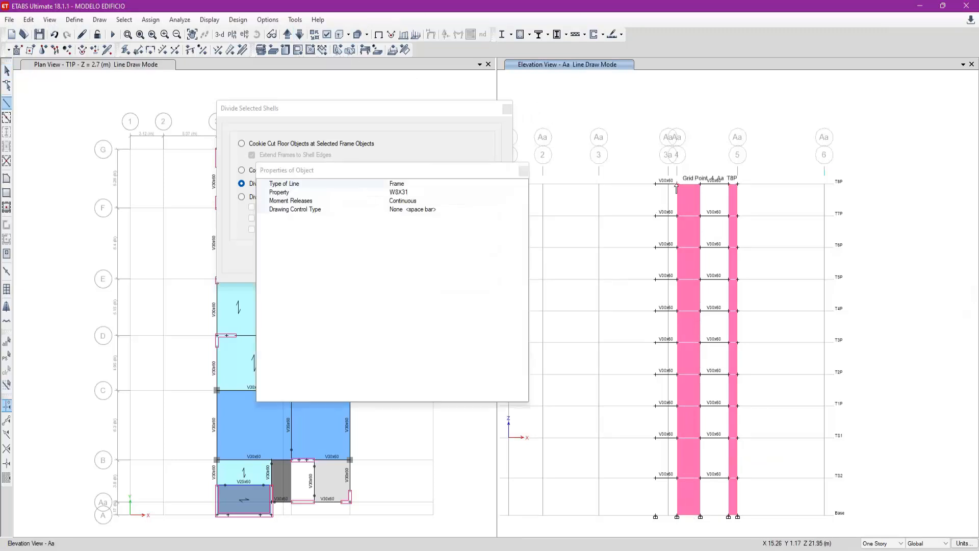
key("Escape")
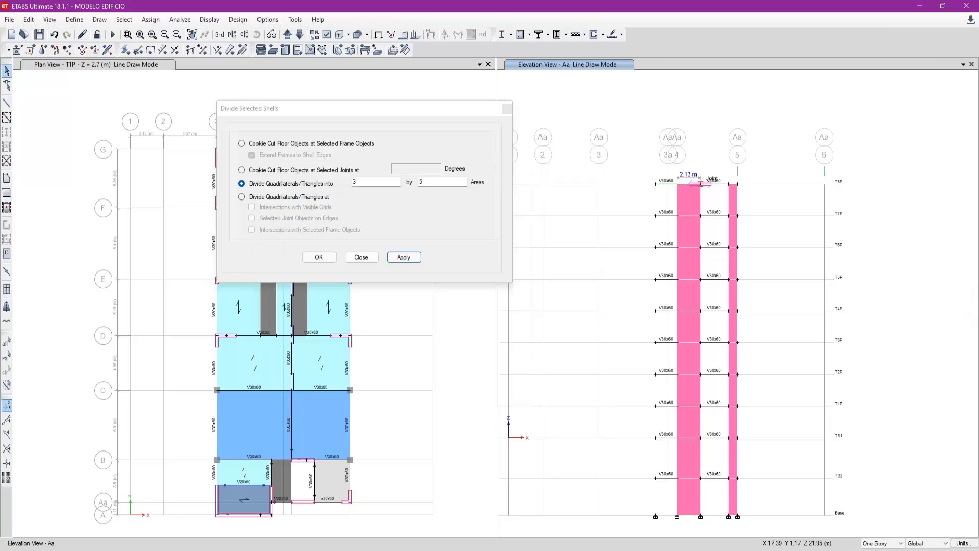
- Divide the wall panels beside grid 4 in elevation Aa, except the one between TS2 and TS1, into 3 by 4 areas
left_click_drag(698, 431, 684, 208)
left_click(695, 491)
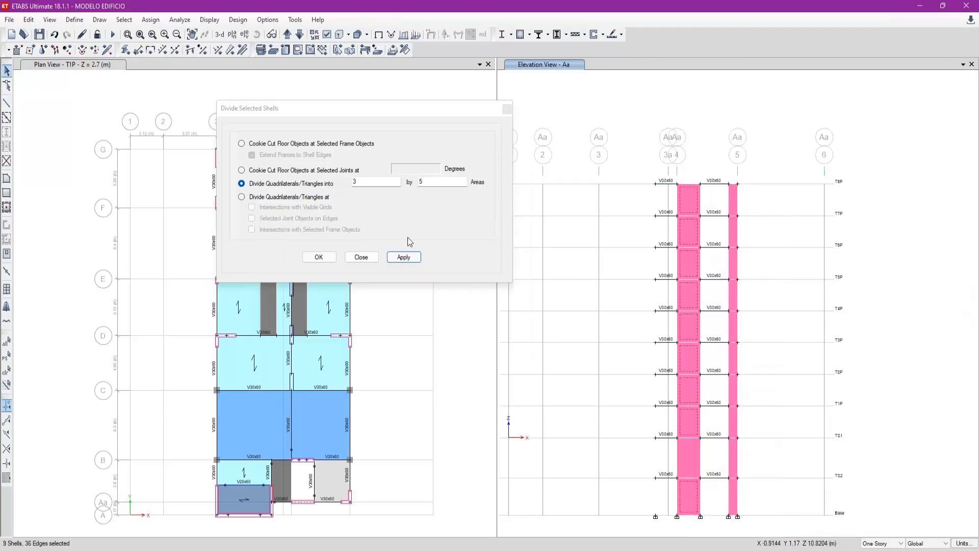
left_click(413, 257)
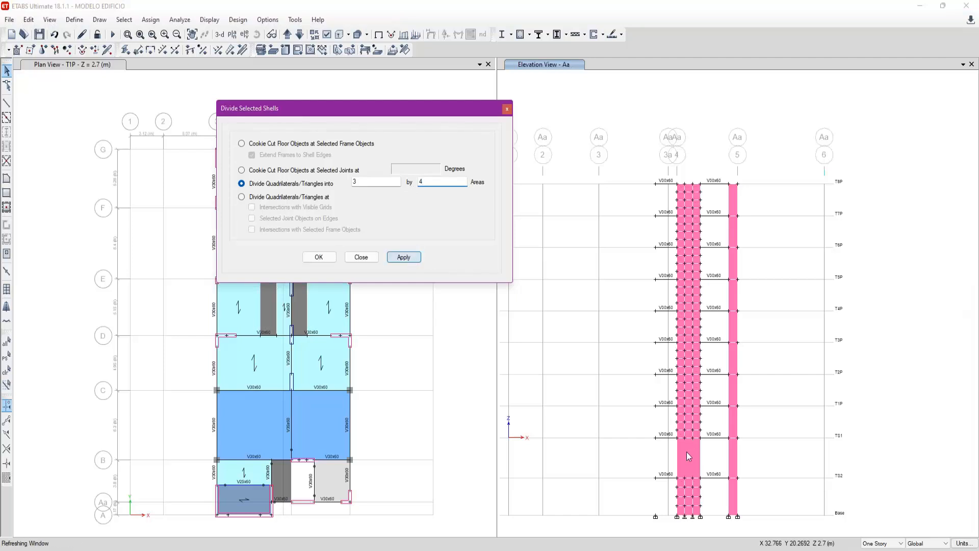
- Divide the wall panel between TS2 and TS1 beside grid 4 in elevation Aa into 3 by 5 areas
left_click(682, 445)
left_click(423, 183)
key("BackSpace")
type("5")
left_click(404, 257)
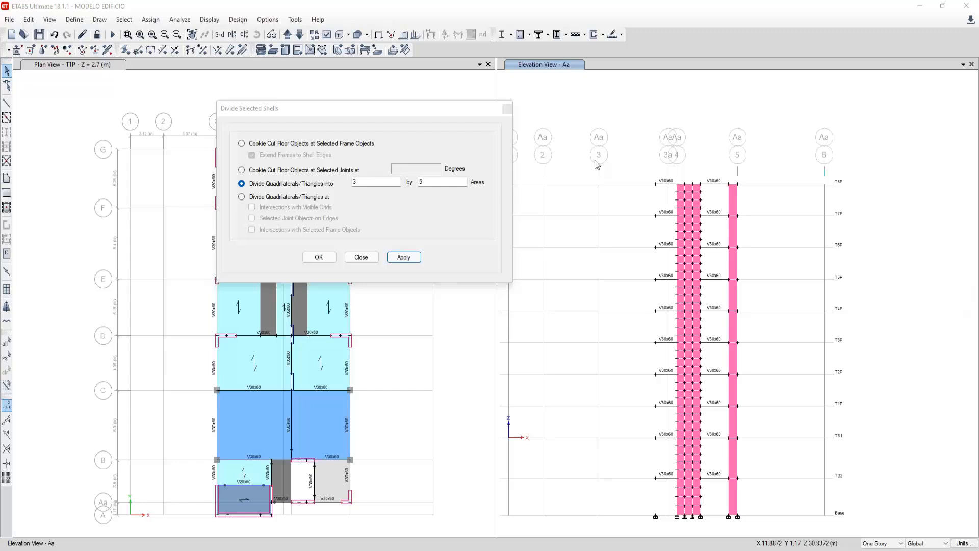
- Examine the beams, slabs and walls between grids A and C in the T1P plan, and close the shell division dialog
scroll(280, 467, "up", 3)
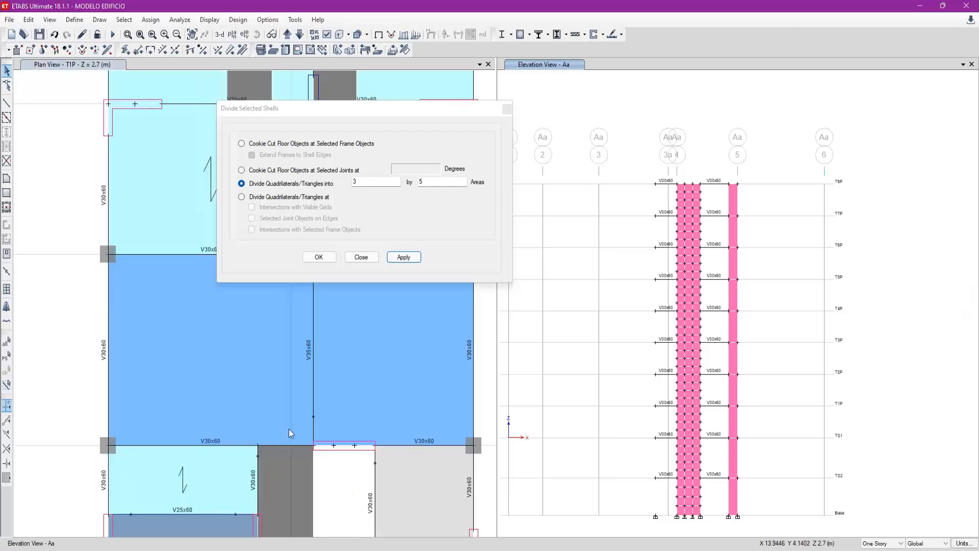
scroll(290, 433, "down", 3)
scroll(273, 470, "up", 3)
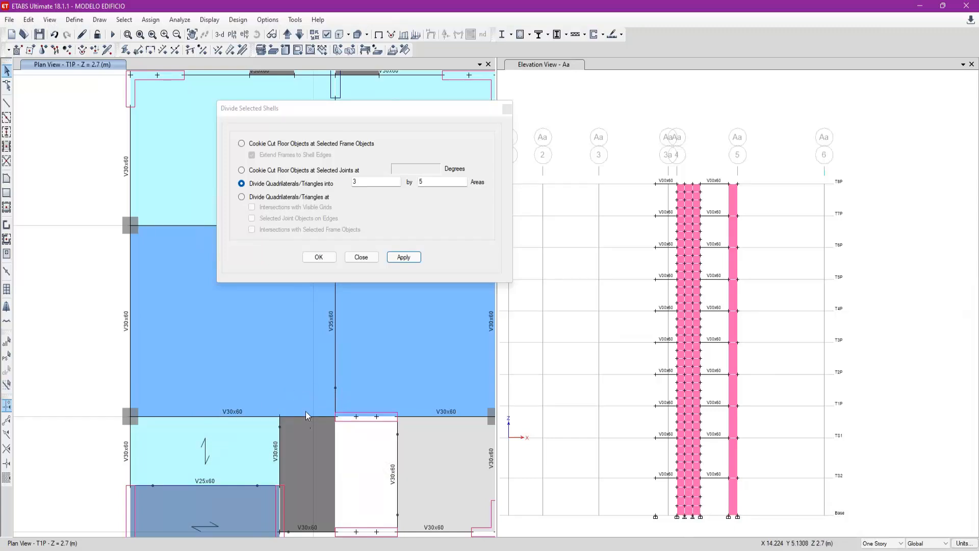
middle_click_drag(309, 477, 305, 431)
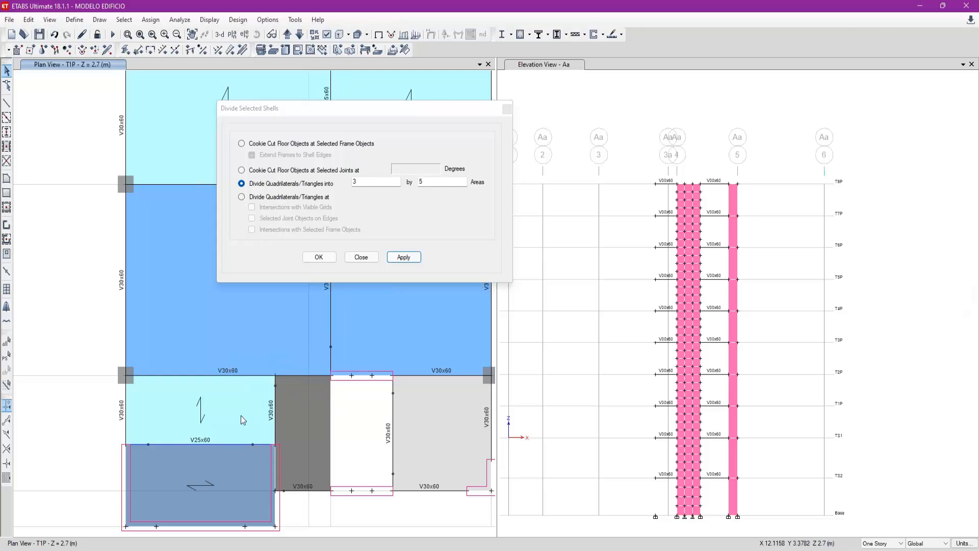
left_click(232, 376)
key("ctrl+q")
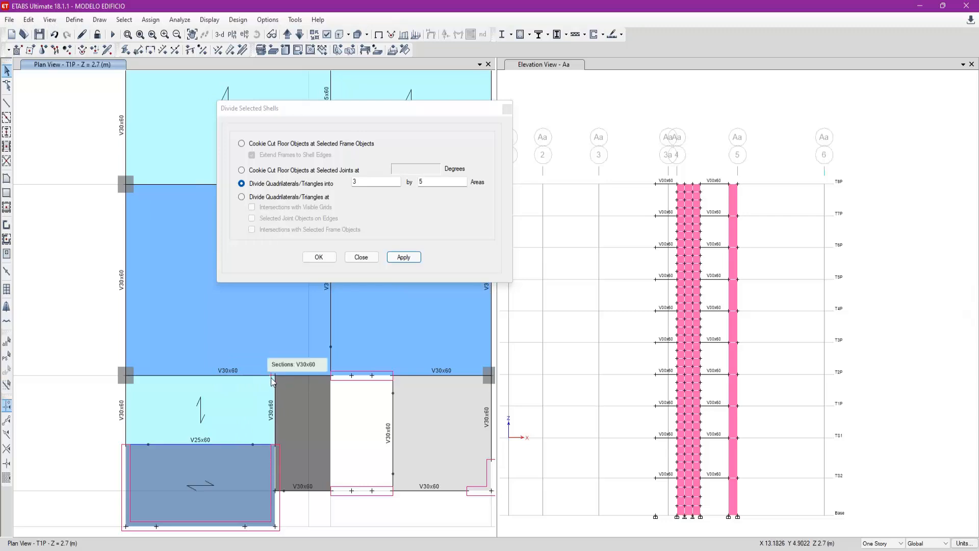
left_click(276, 383)
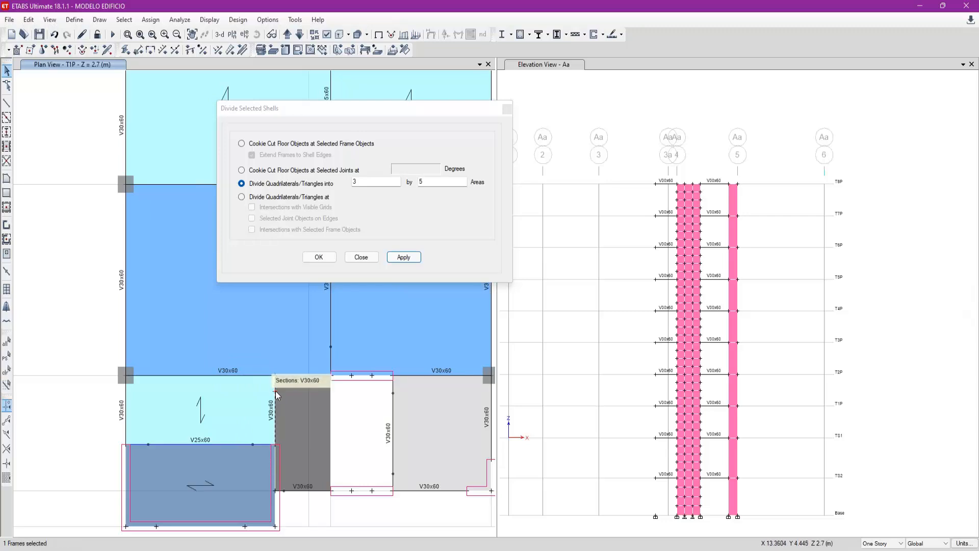
key("ctrl+q")
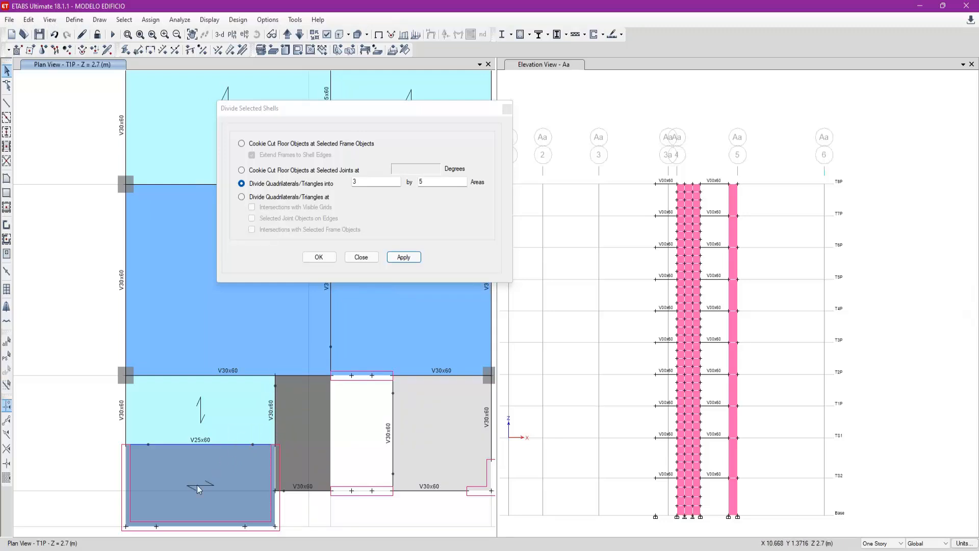
scroll(187, 486, "down", 5)
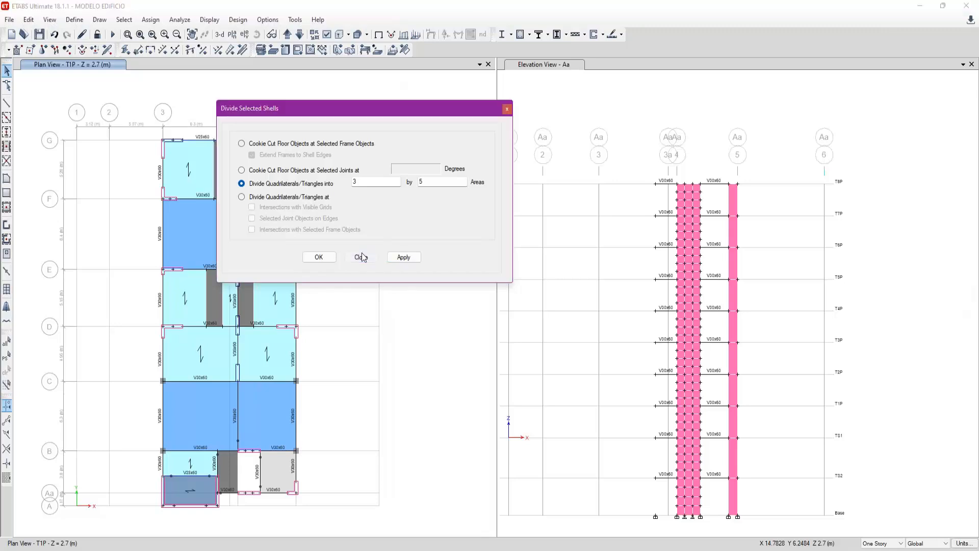
left_click(361, 257)
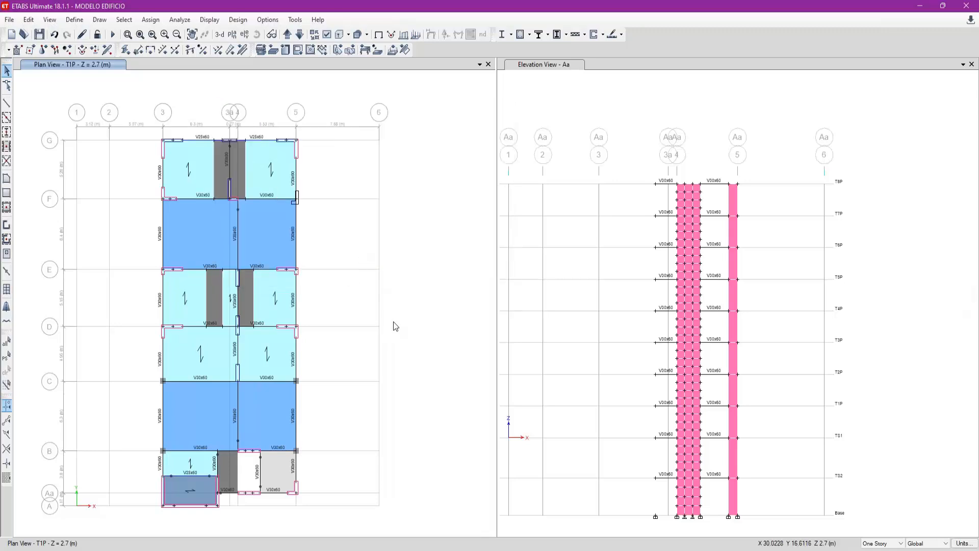
key("alt+Tab")
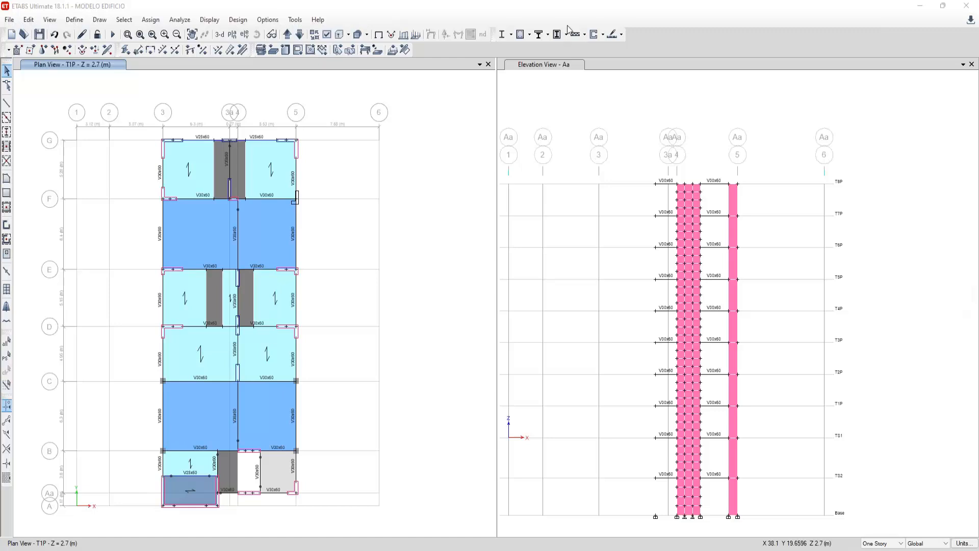
- Divide the grid 5 wall panels in elevation Aa, except the one between TS2 and TS1, into 1 by 4 areas
left_click(603, 320)
left_click(732, 498)
left_click_drag(736, 197, 732, 199)
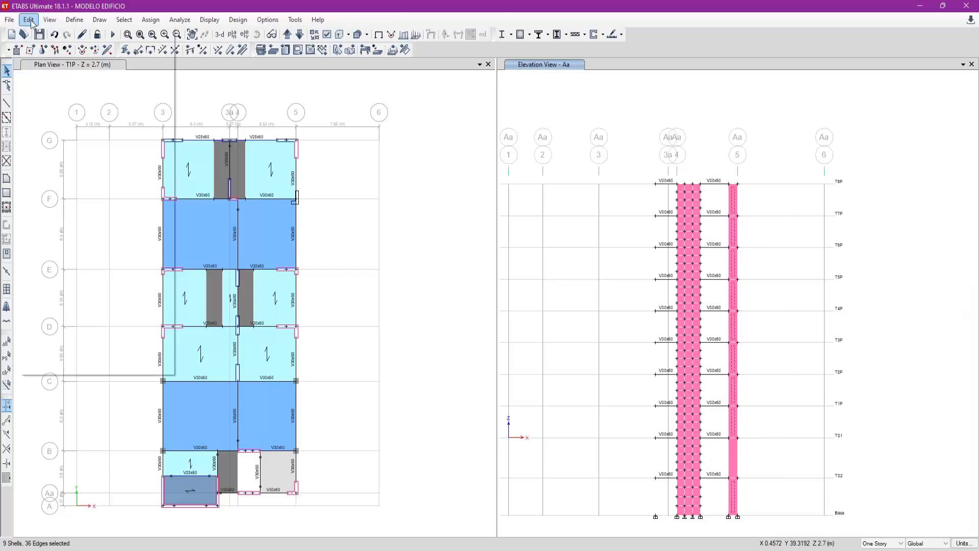
left_click(29, 19)
mouse_move(93, 297)
left_click(207, 300)
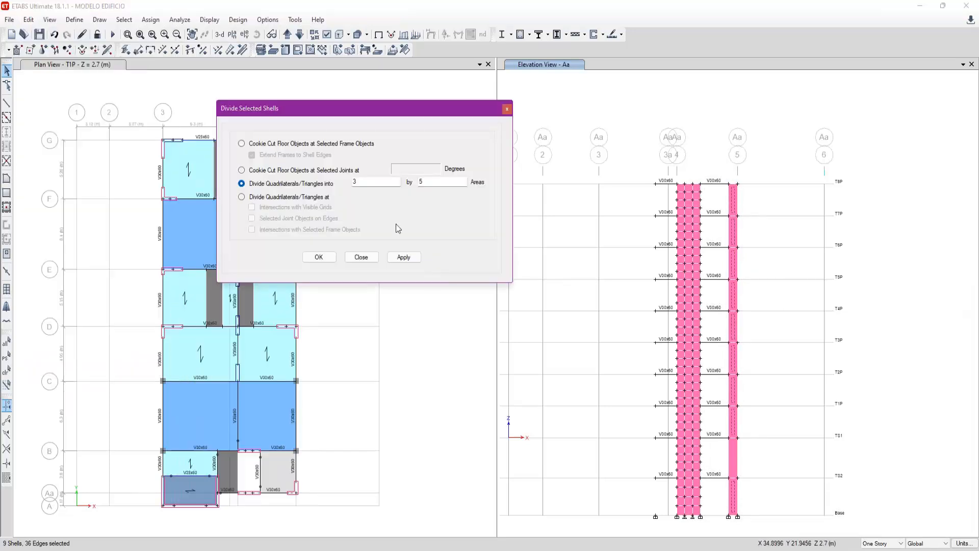
double_click(391, 183)
type("1")
key("BackSpace")
type("4")
left_click(409, 260)
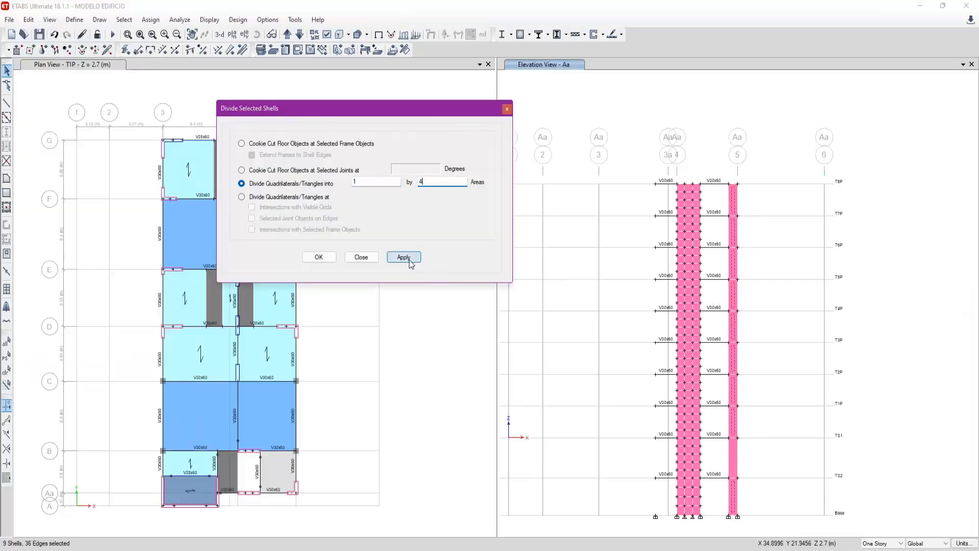
- Divide the grid 5 wall panel between TS2 and TS1 in elevation Aa into 1 by 5 areas
left_click(733, 459)
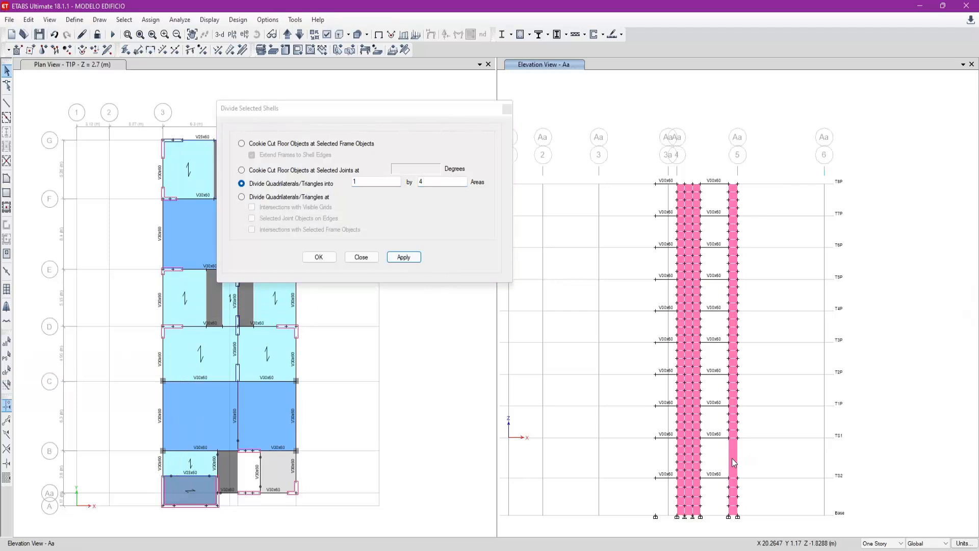
left_click(439, 186)
key("BackSpace")
type("5")
left_click(404, 257)
left_click(551, 368)
left_click(220, 470)
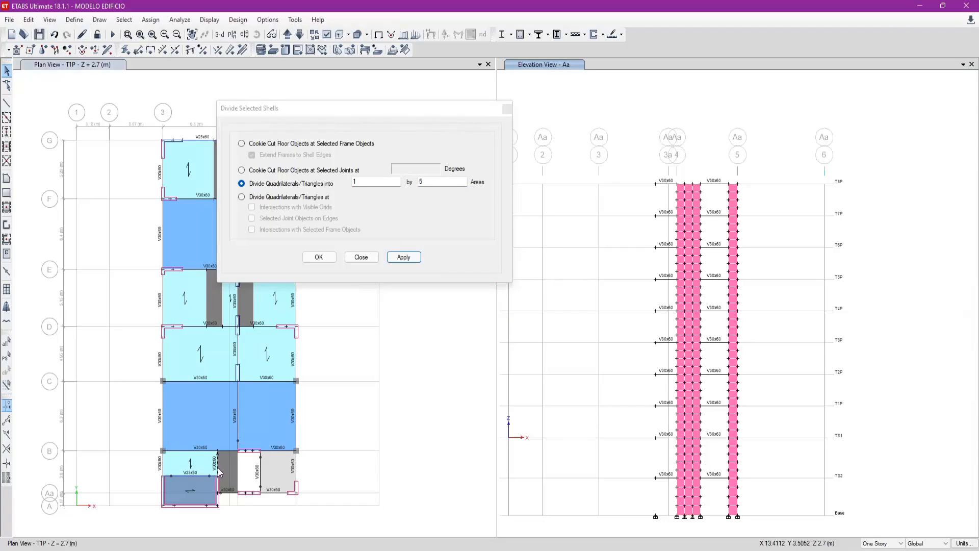
left_click(219, 467)
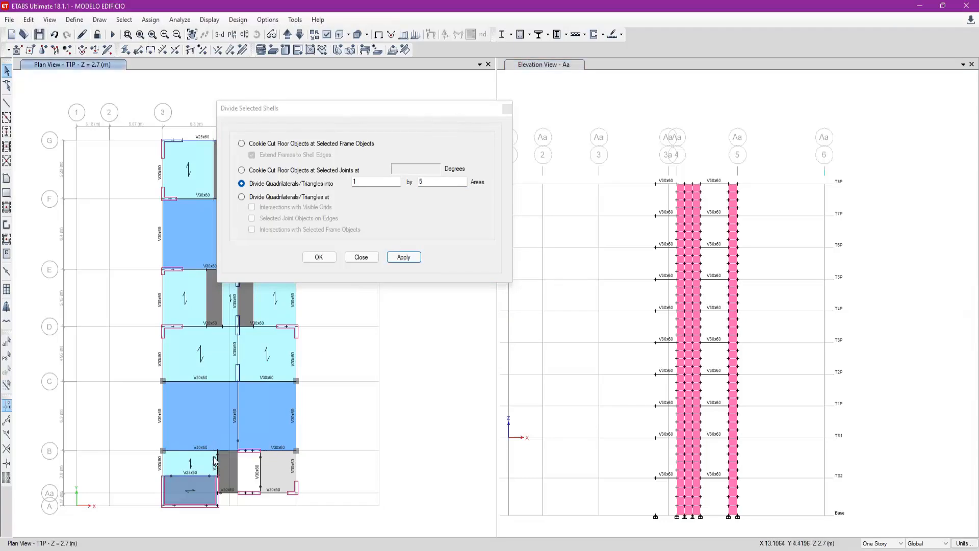
left_click(204, 451)
left_click(213, 453)
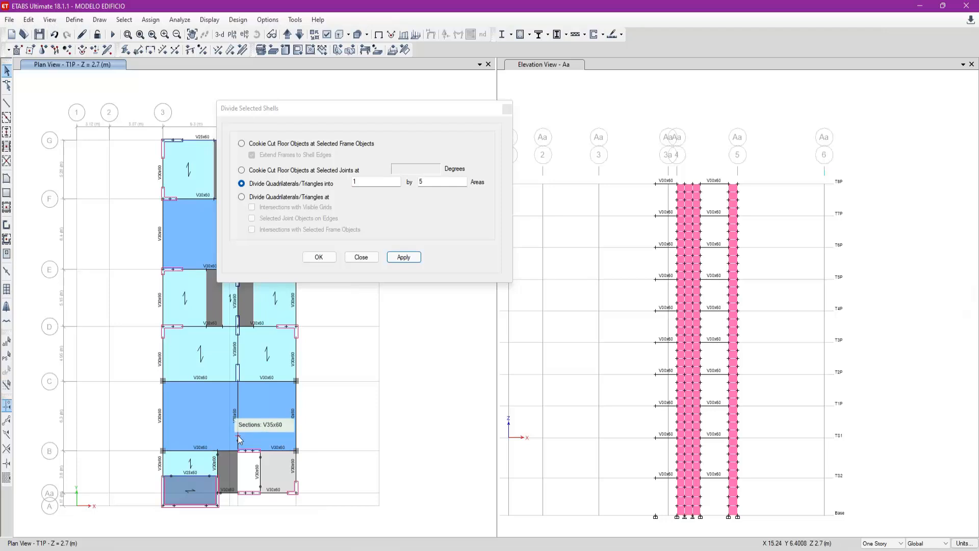
- Close the shell division dialog and show elevation A
left_click(361, 257)
left_click(542, 236)
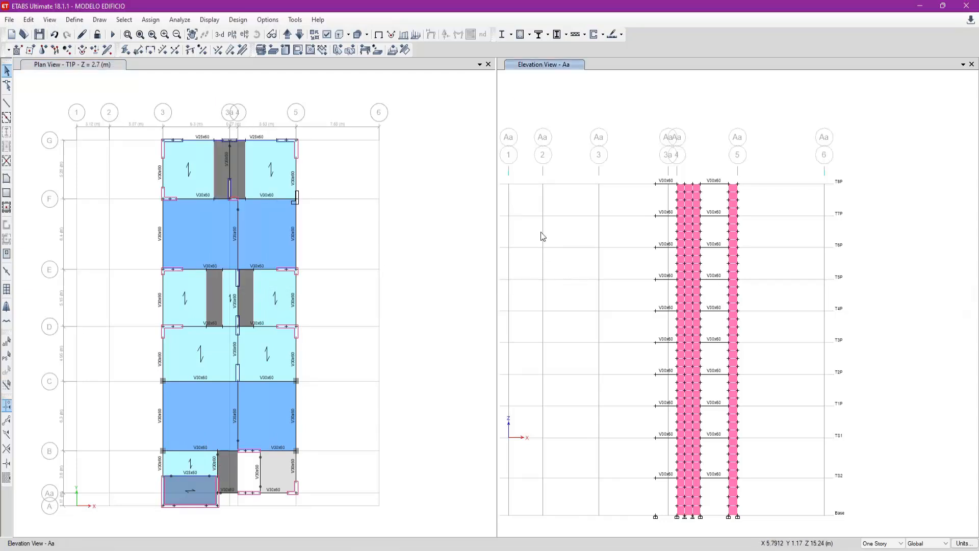
left_click(299, 34)
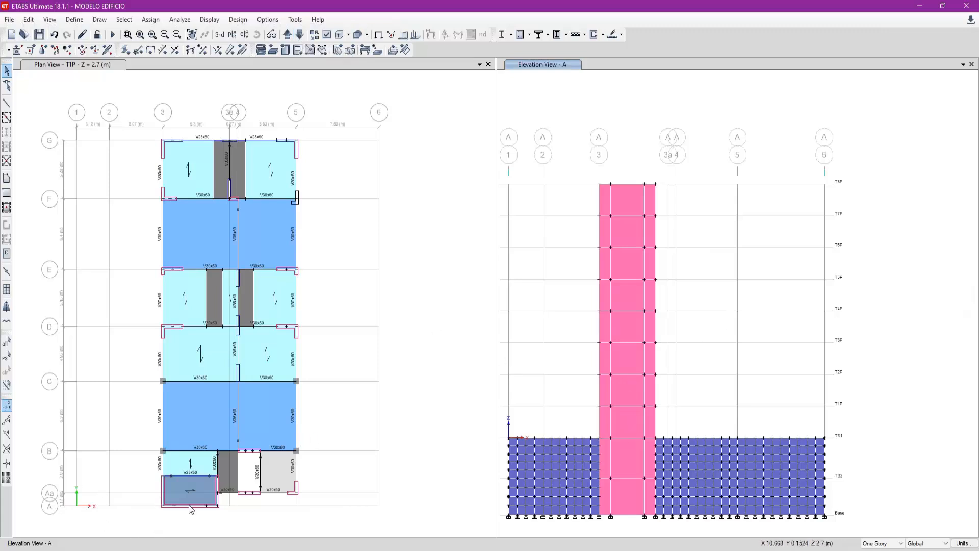
- Switch to the AutoCAD architectural drawing, inspect the PL-08 walls around the staircase, and return to the ETABS model
left_click(590, 549)
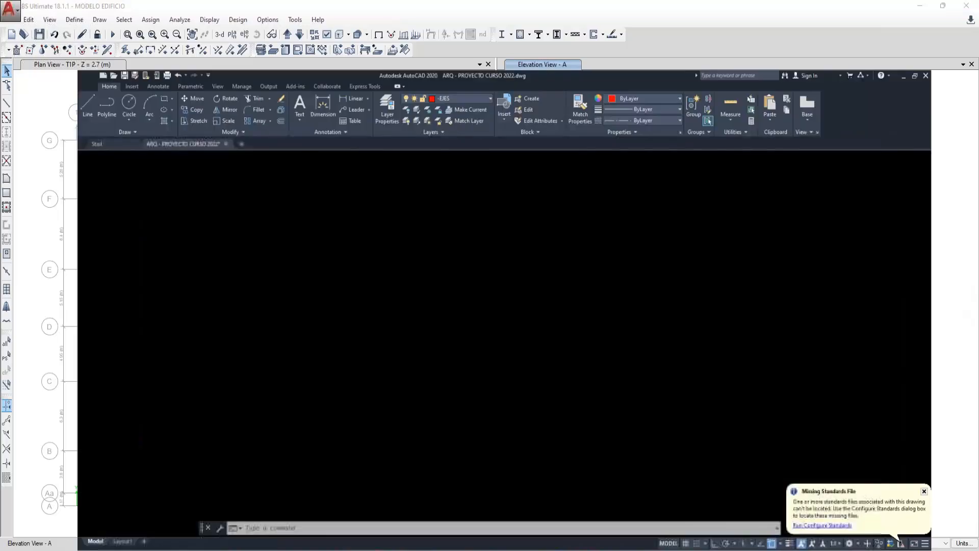
scroll(552, 427, "down", 5)
scroll(371, 448, "up", 6)
scroll(371, 448, "up", 3)
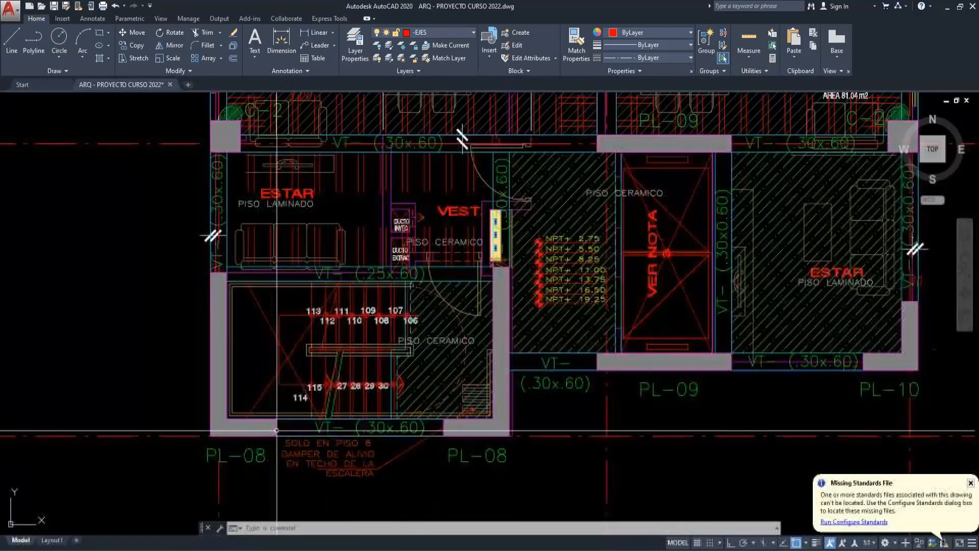
key("alt+Tab")
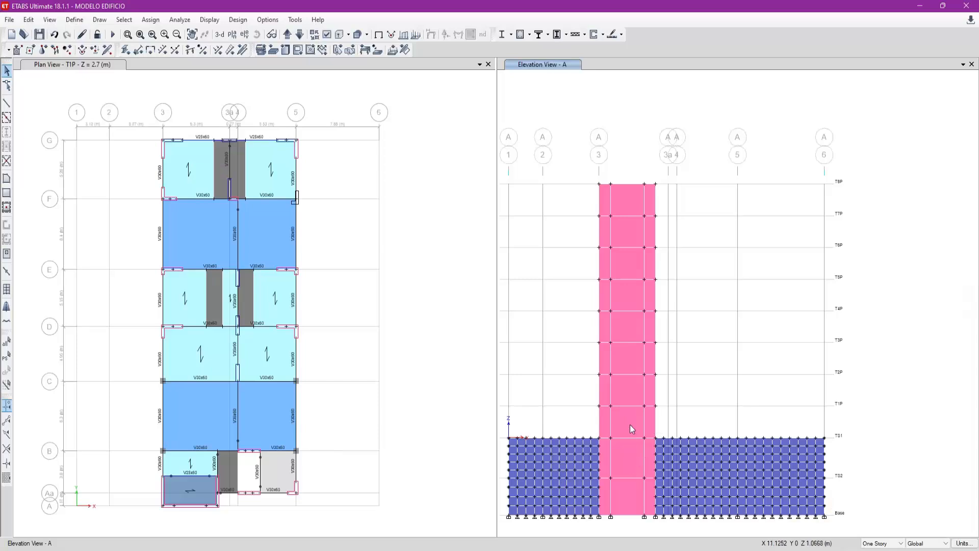
- Delete the middle wall panels above TS1 in elevation A, from TS1 up to T8P
left_click_drag(630, 425, 625, 194)
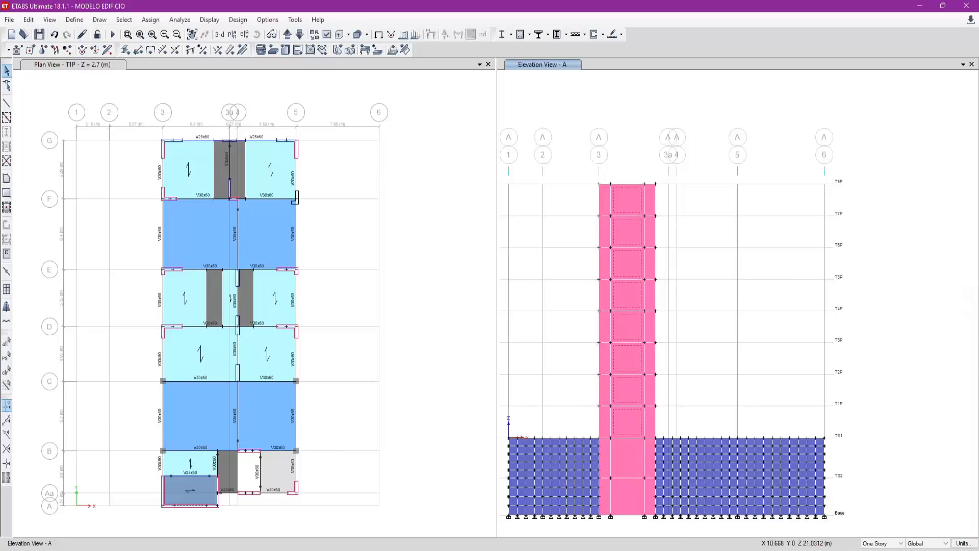
key("Delete")
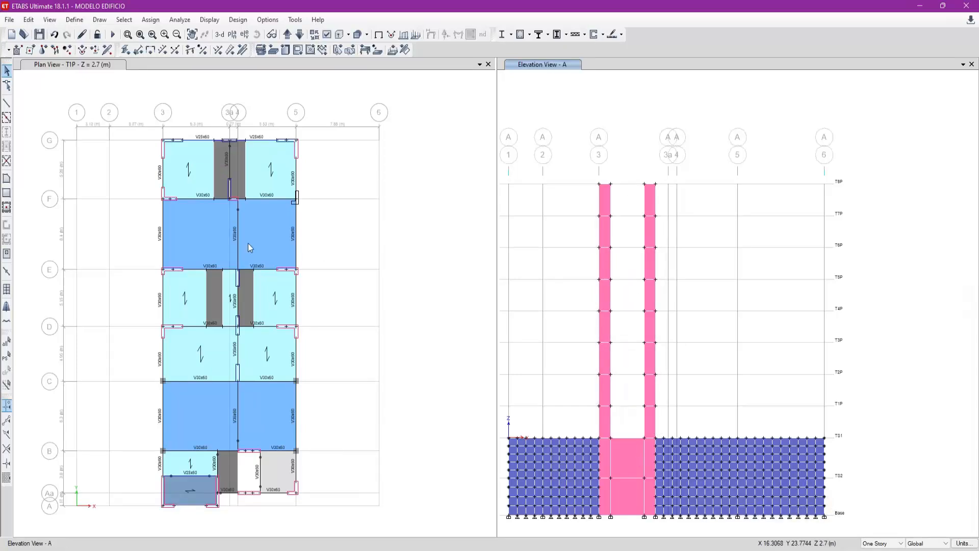
- Measure the width of the narrow wall at grid 3 along the T8P level in elevation A
left_click(7, 103)
left_click(600, 185)
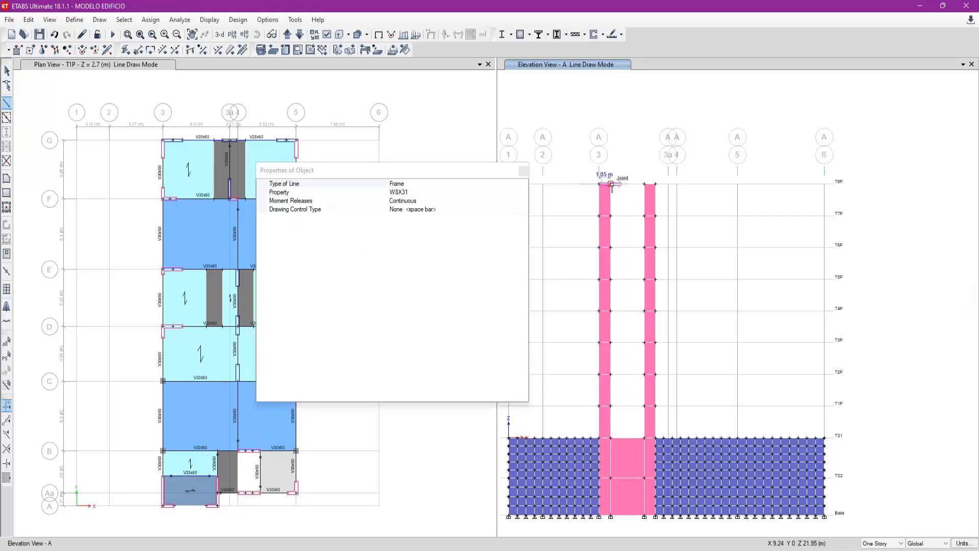
key("Escape")
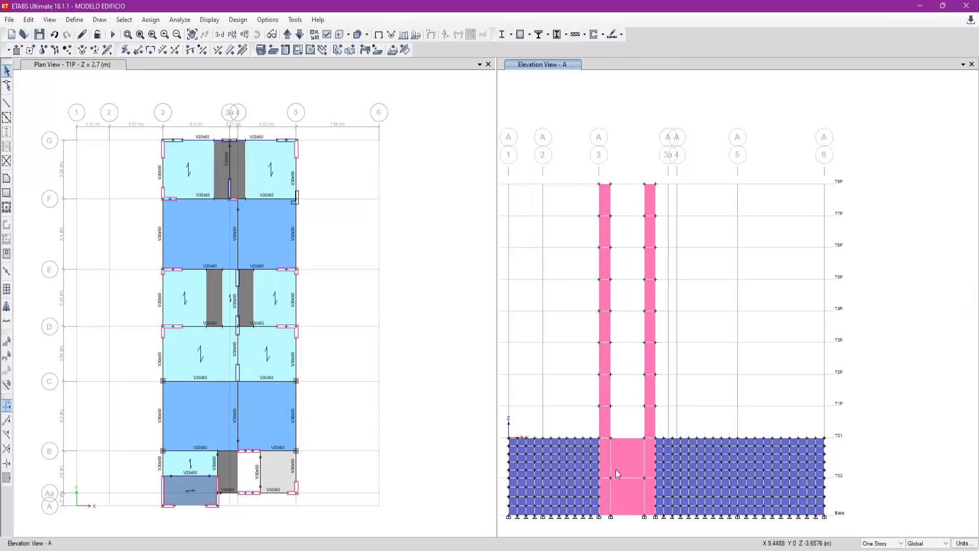
- Divide the narrow wall panels in elevation A into 1 by 4 areas, from TS1 up to T8P and from Base to TS2
left_click(607, 492)
left_click_drag(599, 232, 593, 195)
left_click_drag(660, 348, 642, 199)
left_click(650, 463)
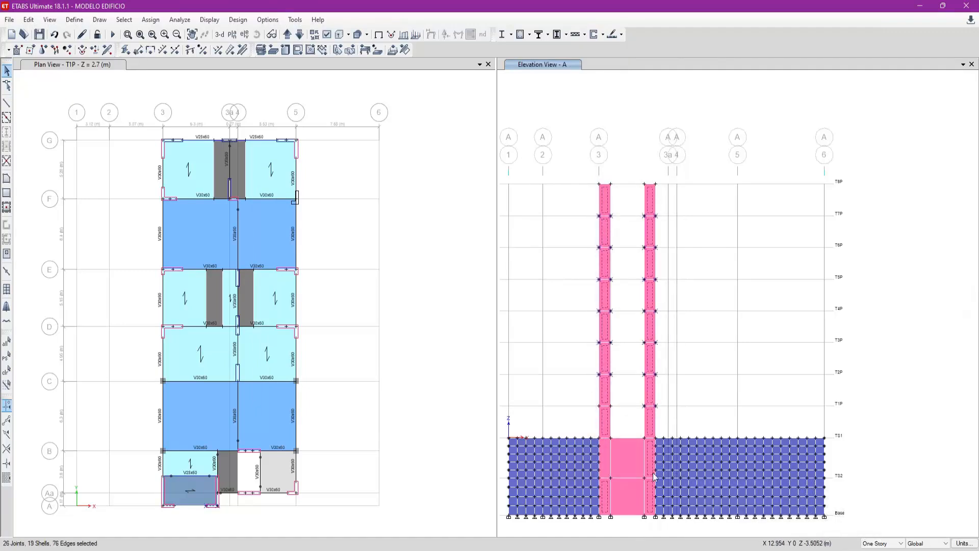
left_click(28, 19)
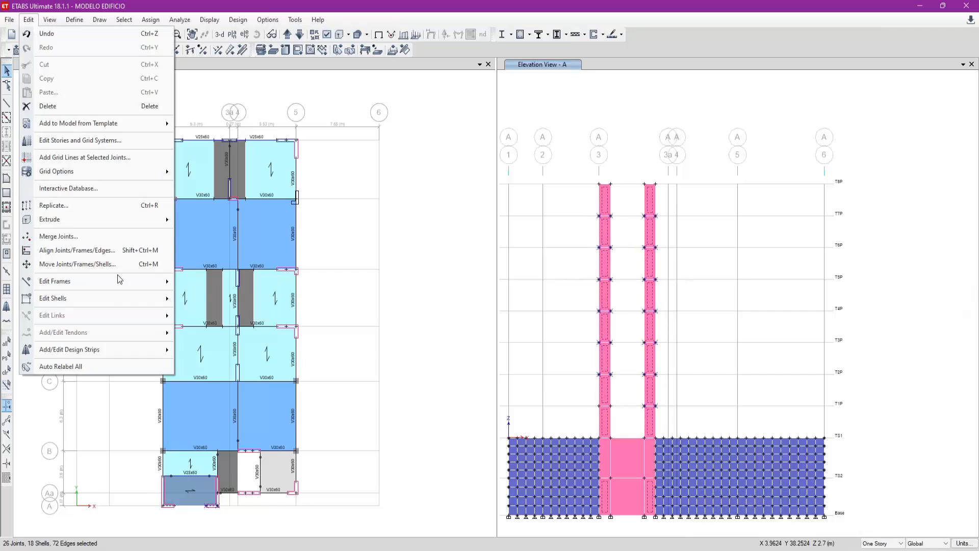
mouse_move(120, 298)
left_click(225, 301)
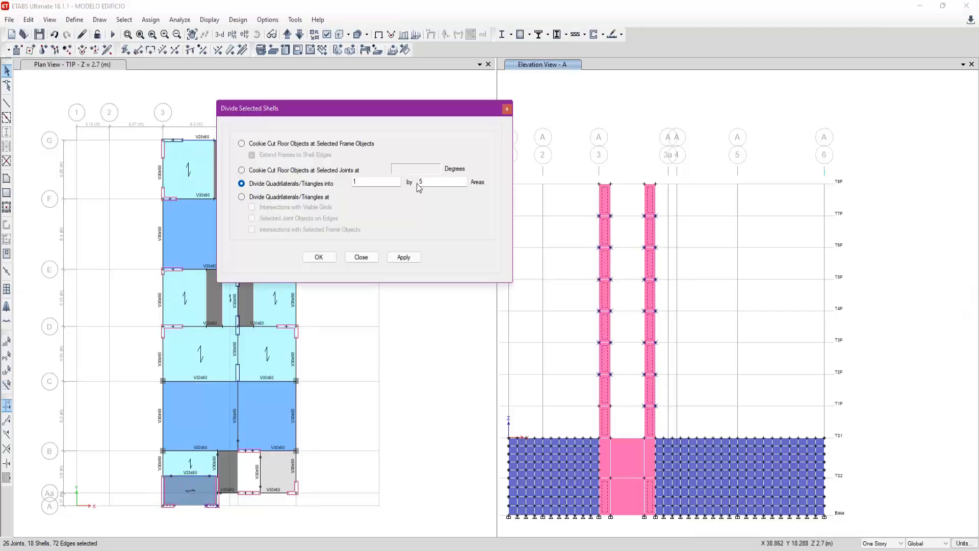
left_click(403, 257)
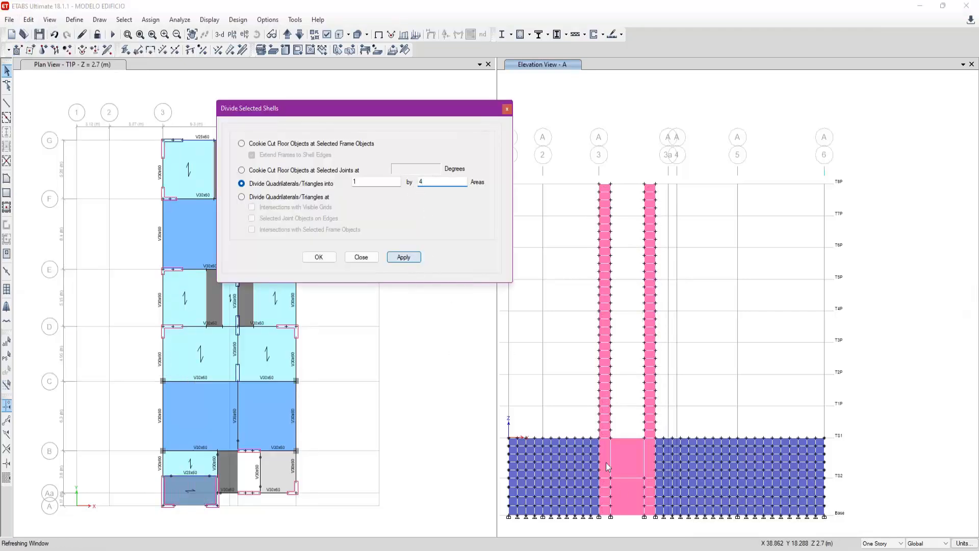
- Divide the two narrow wall panels between TS2 and TS1 in elevation A into 1 by 5 areas
left_click(644, 456)
left_click(647, 454)
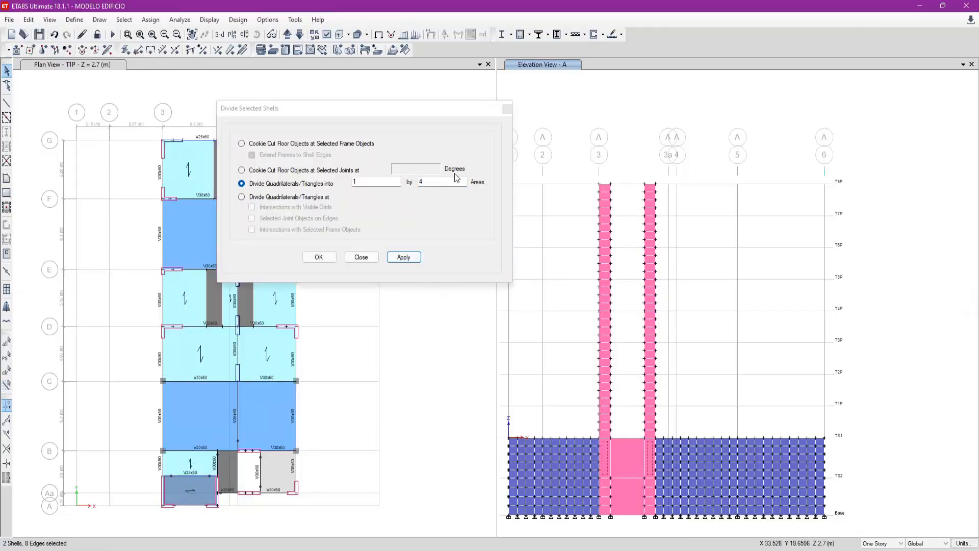
double_click(451, 182)
type("5")
left_click(403, 257)
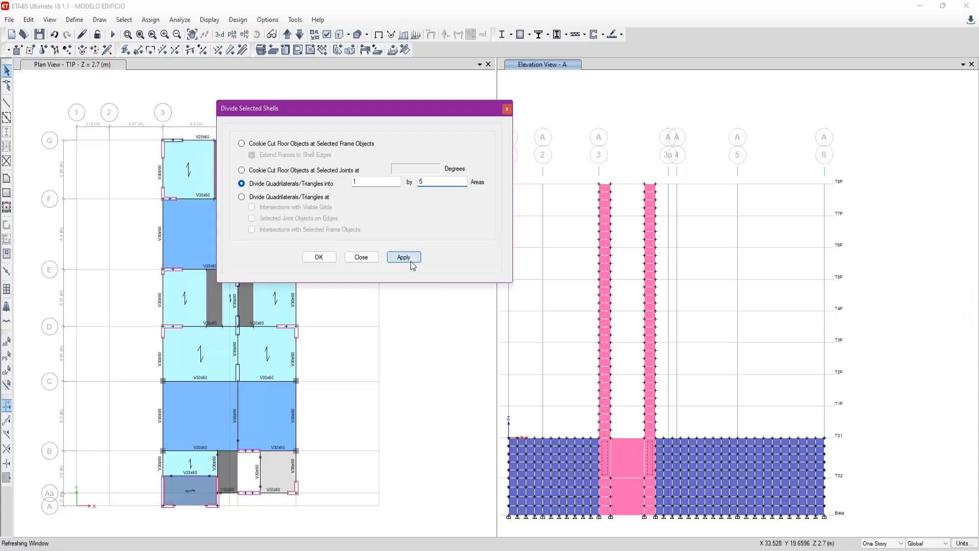
- Measure the width of the middle basement wall panel in elevation A and calculate 3.05/0.75 for its number of divisions
left_click(9, 103)
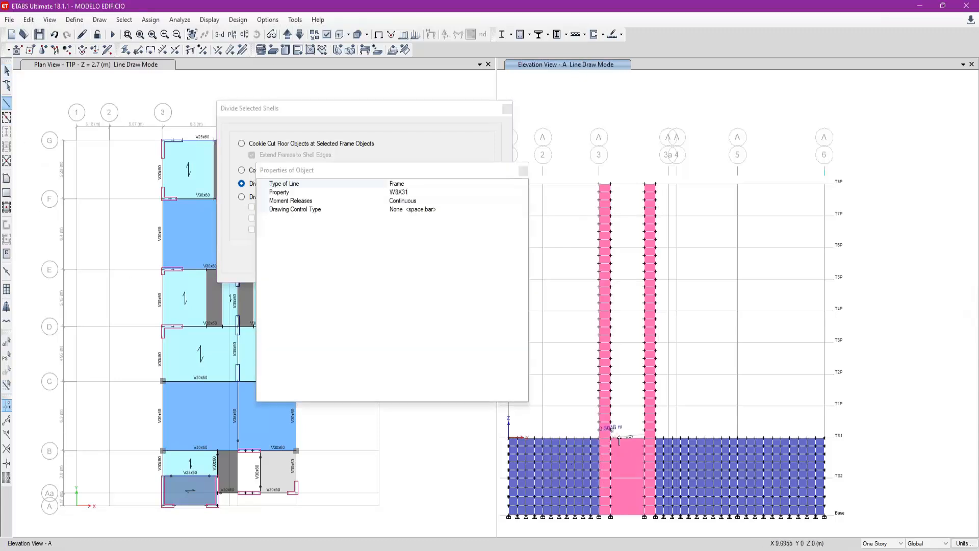
key("Escape")
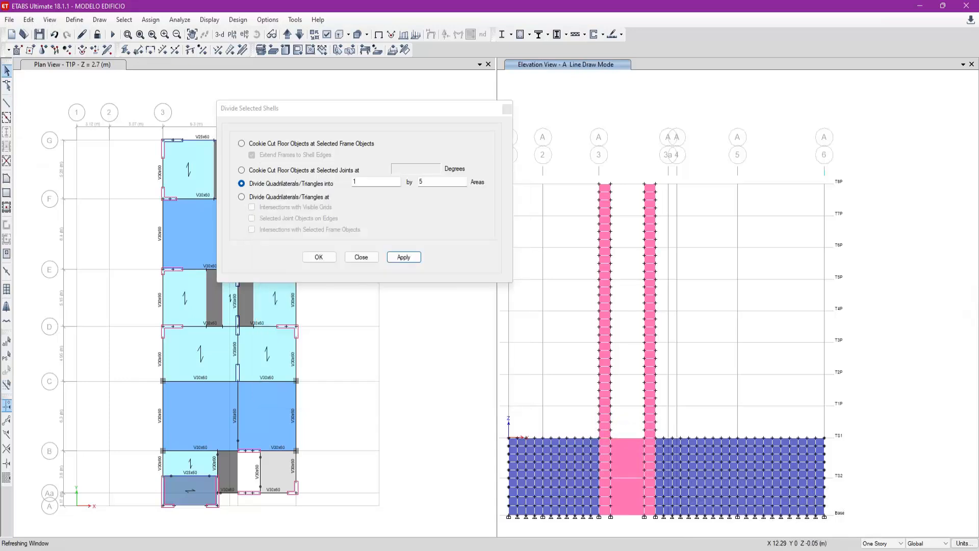
key("XF86Calculator")
type("3.05/0.75")
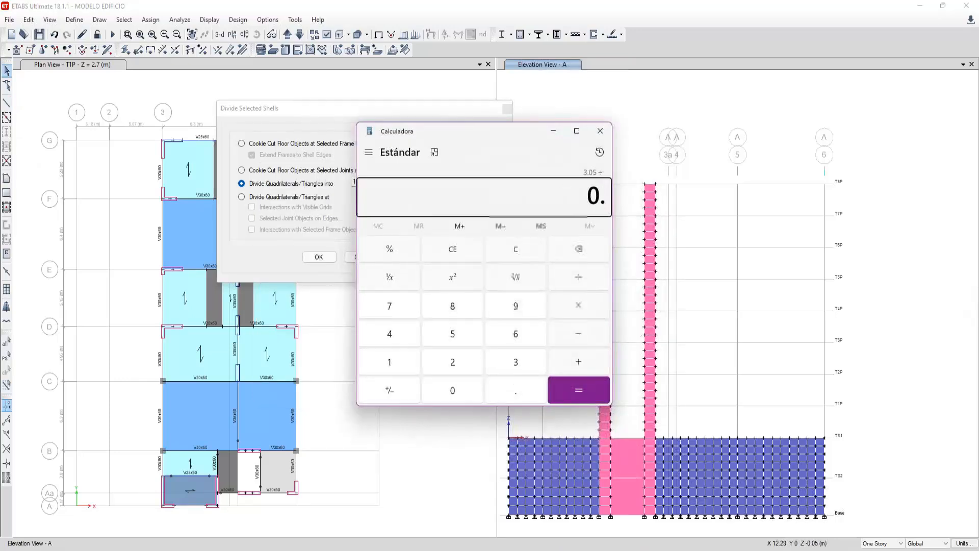
key("Return")
left_click(600, 131)
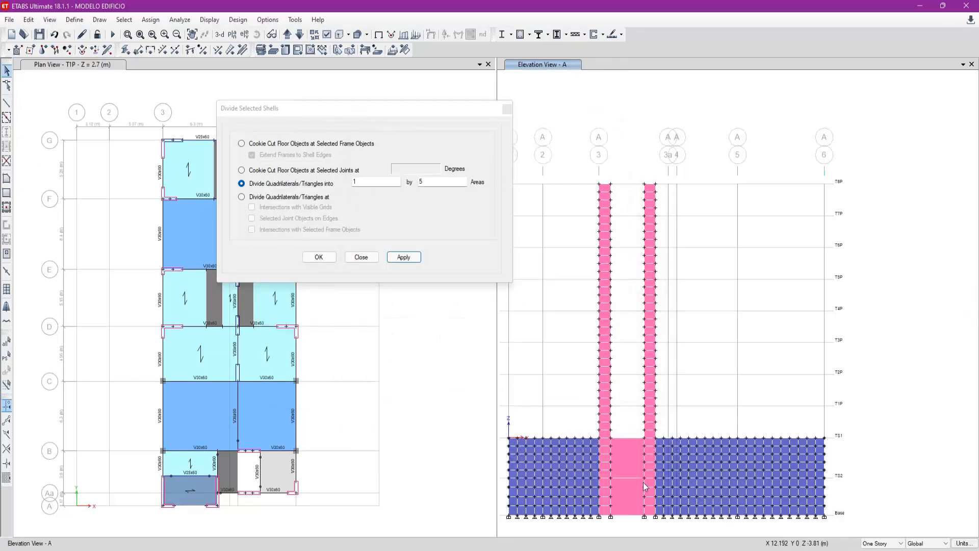
- Divide the middle wall panel between Base and TS2 in elevation A into 4 by 4 areas
left_click(627, 490)
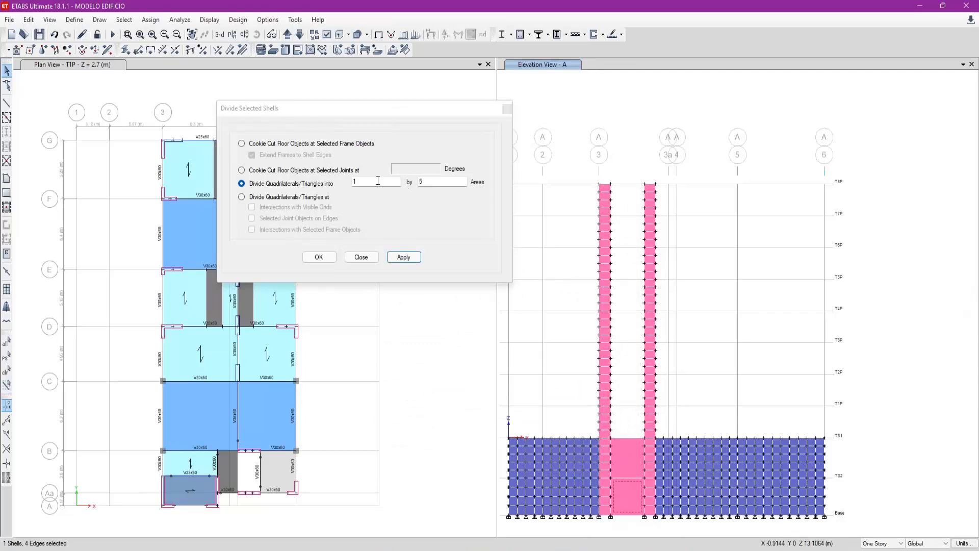
double_click(355, 182)
type("4")
key("Tab")
type("4")
left_click(404, 257)
- Divide the middle wall panel between TS2 and TS1 into 4 by 5 areas and close the shell division dialog
left_click(627, 460)
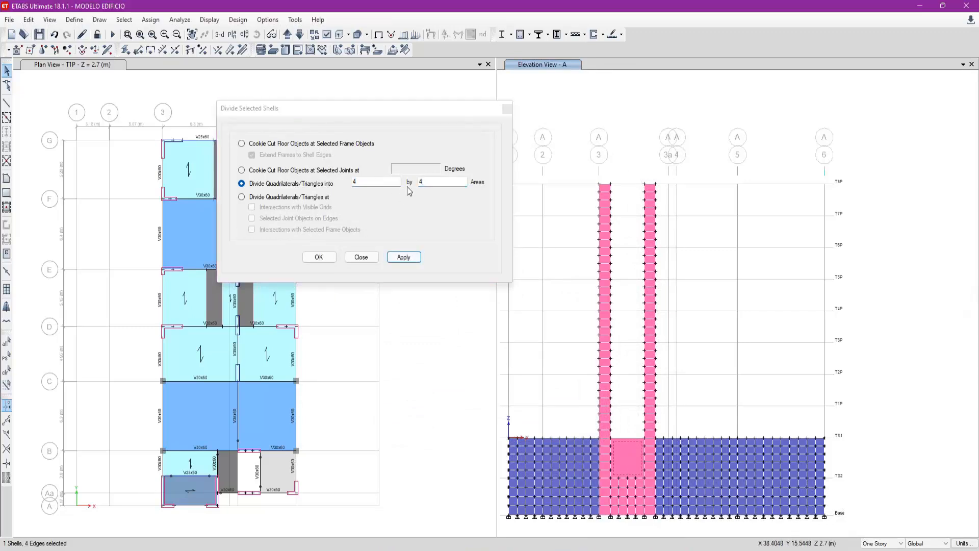
left_click(427, 186)
left_click(403, 257)
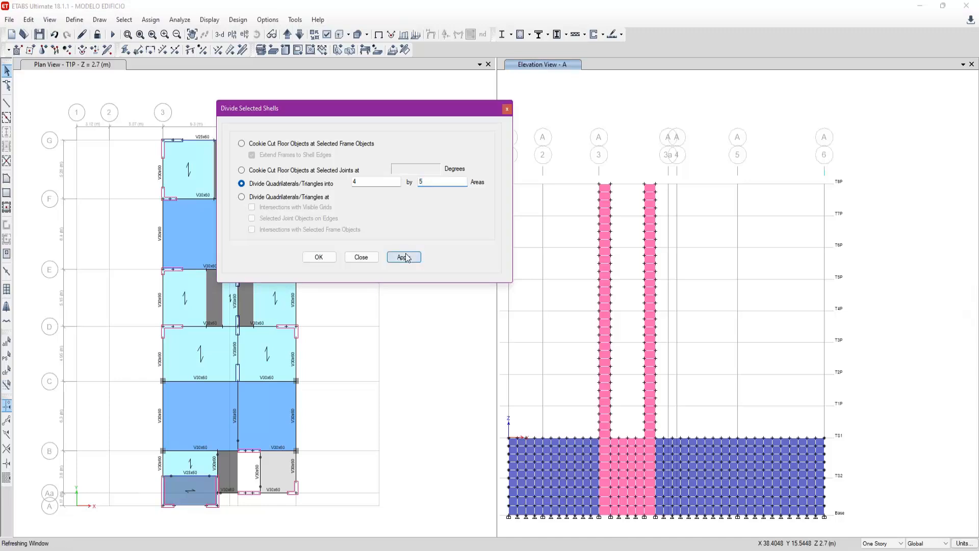
left_click(531, 328)
left_click(361, 257)
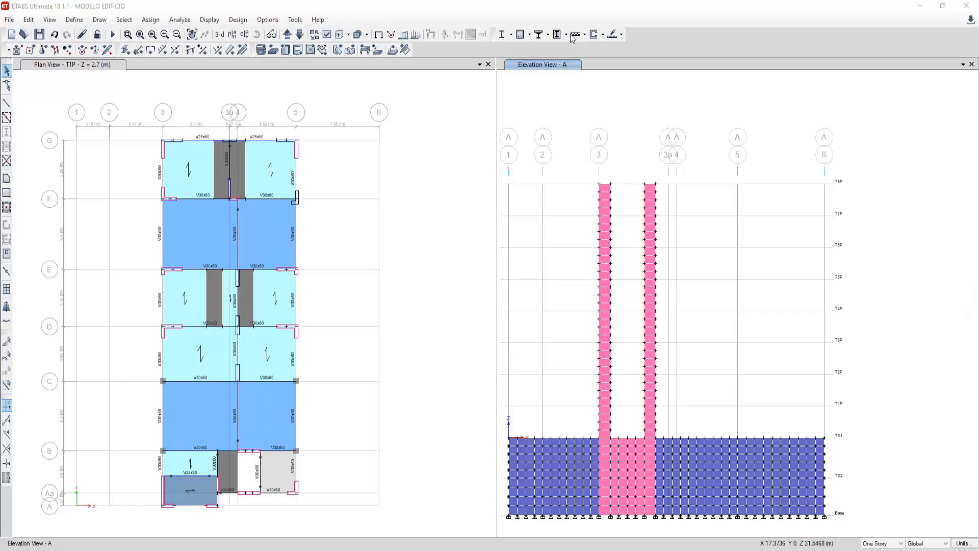
- Save the building model
left_click_drag(563, 148, 579, 161)
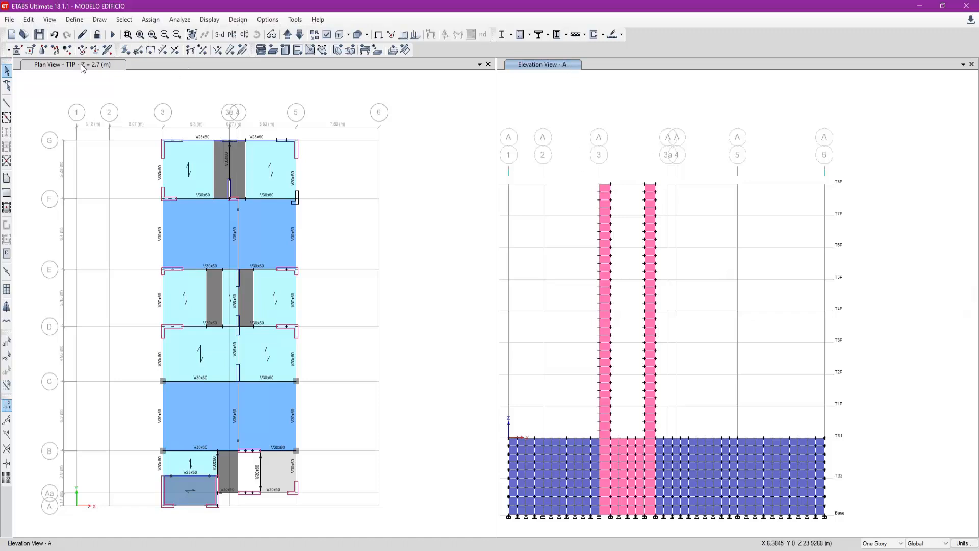
left_click(40, 36)
left_click(450, 297)
left_click(558, 216)
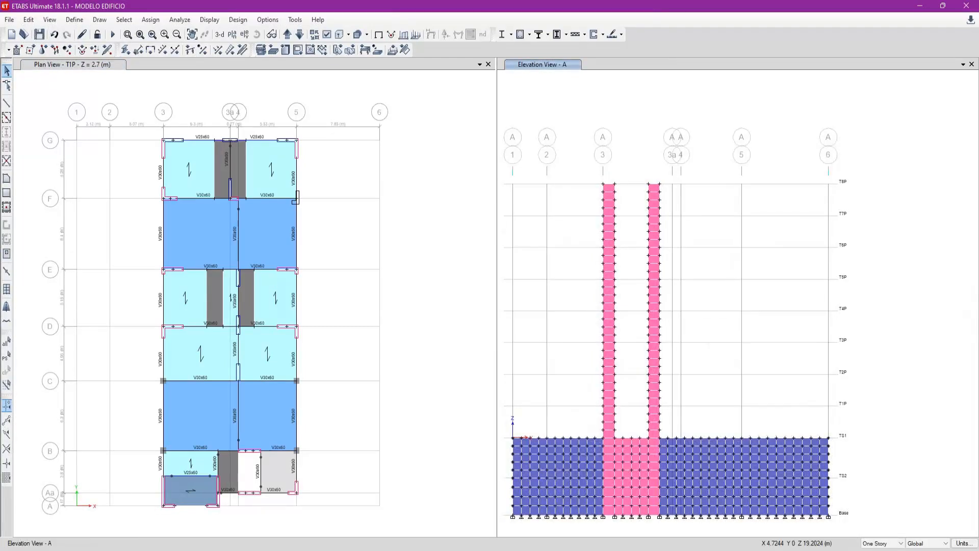
- Show the elevation on grid 3, filtering the elevation list by 3
left_click(245, 36)
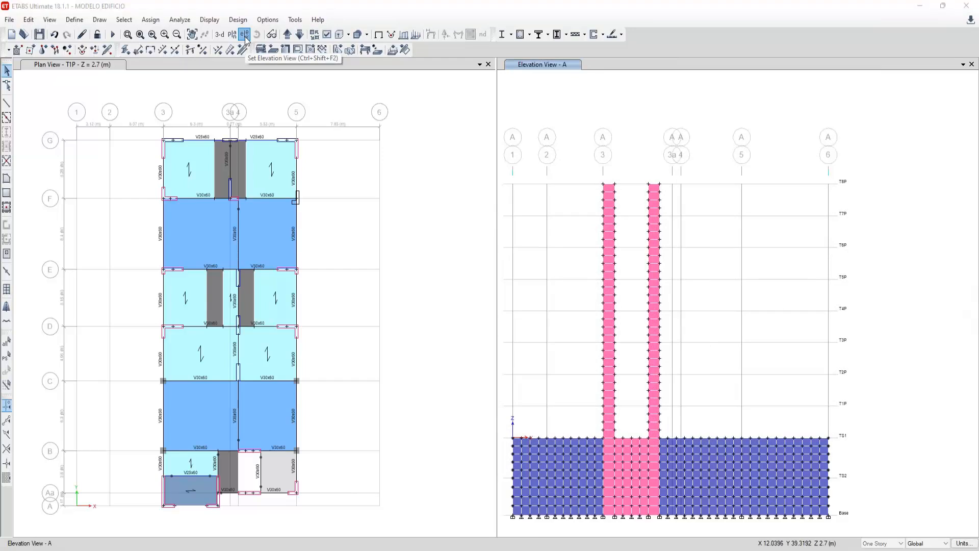
type("3")
left_click(620, 388)
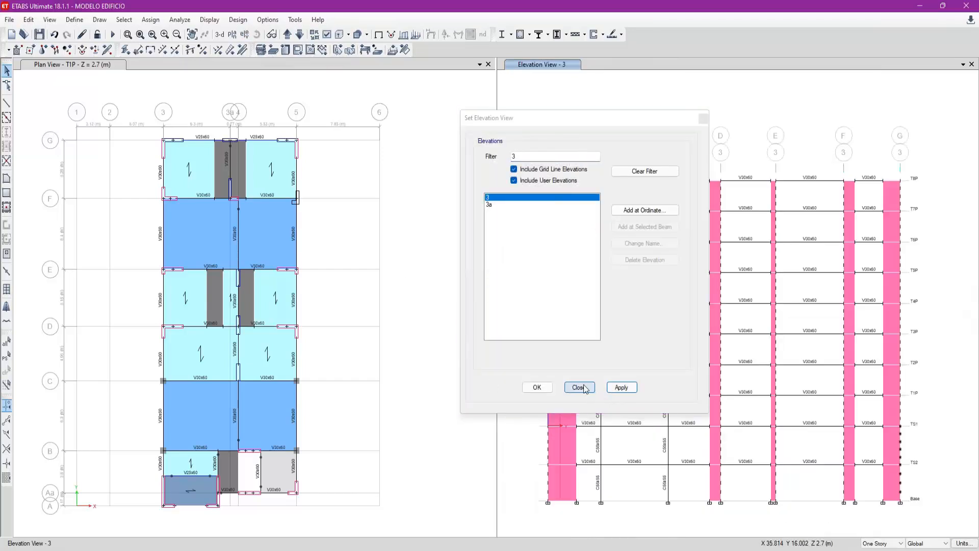
left_click(581, 388)
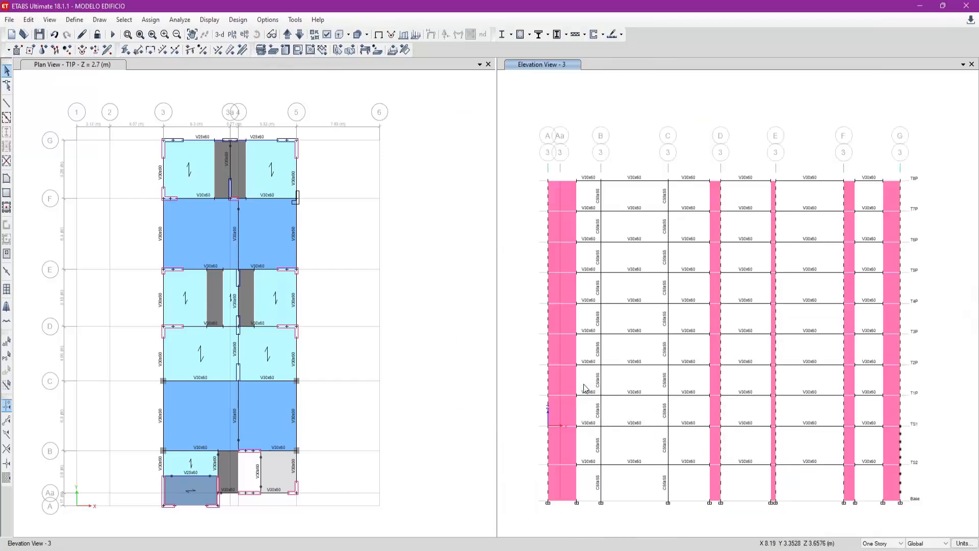
- Measure the wall between grids A and B at T8P in elevation 3 and calculate 2.7/0.75
left_click(7, 103)
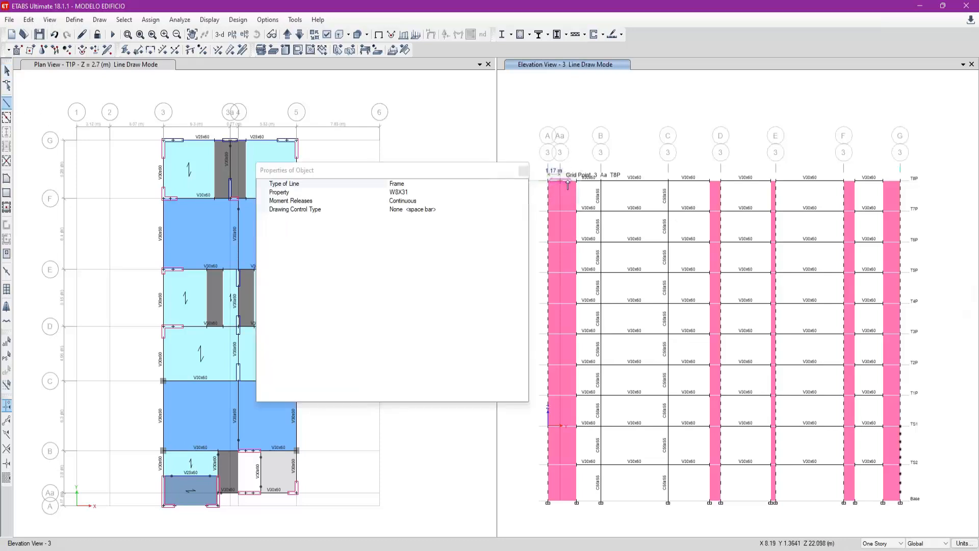
key("Escape")
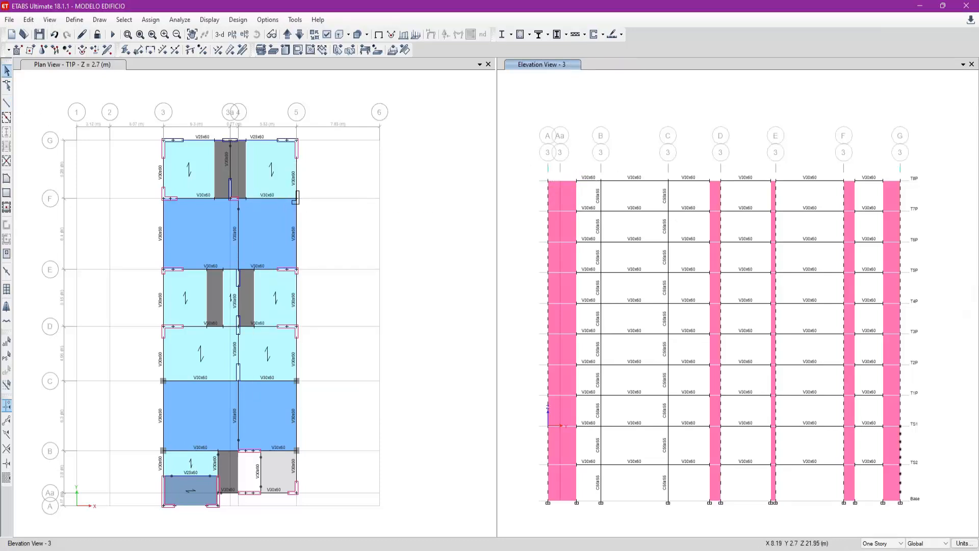
key("XF86Calculator")
type("2.7/0.75")
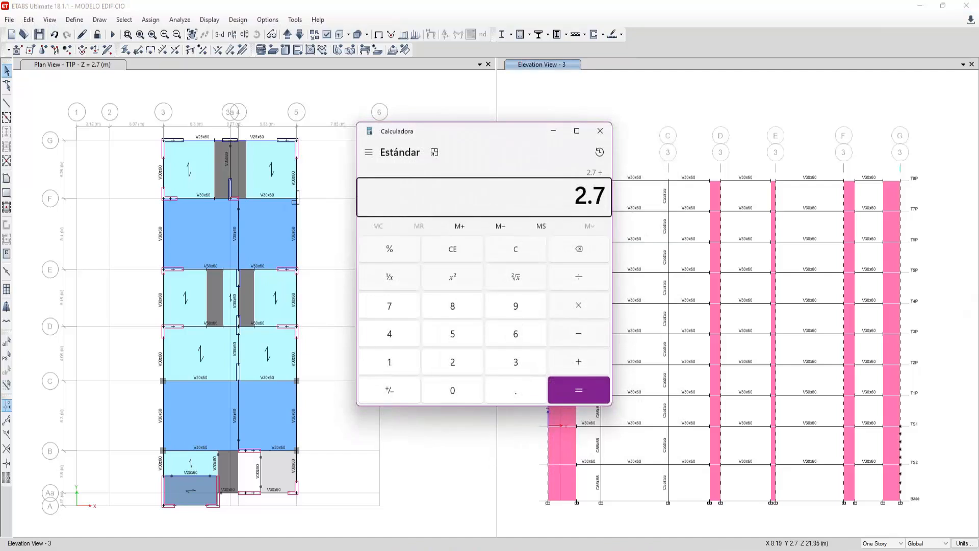
key("Return")
left_click_drag(543, 145, 371, 147)
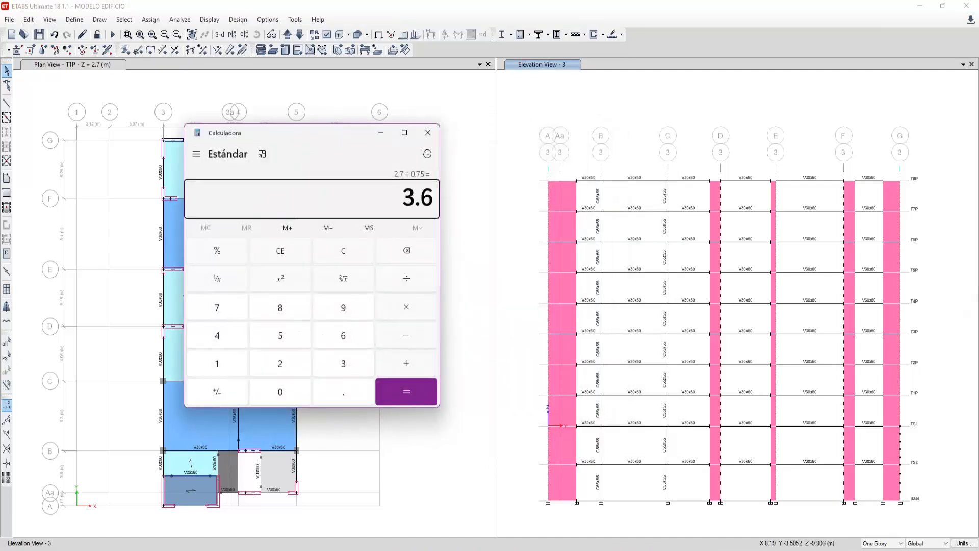
- Switch to the LetsView handwritten notes and add vertical division lines down to the base of the sloped-wall mesh sketch
left_click(736, 550)
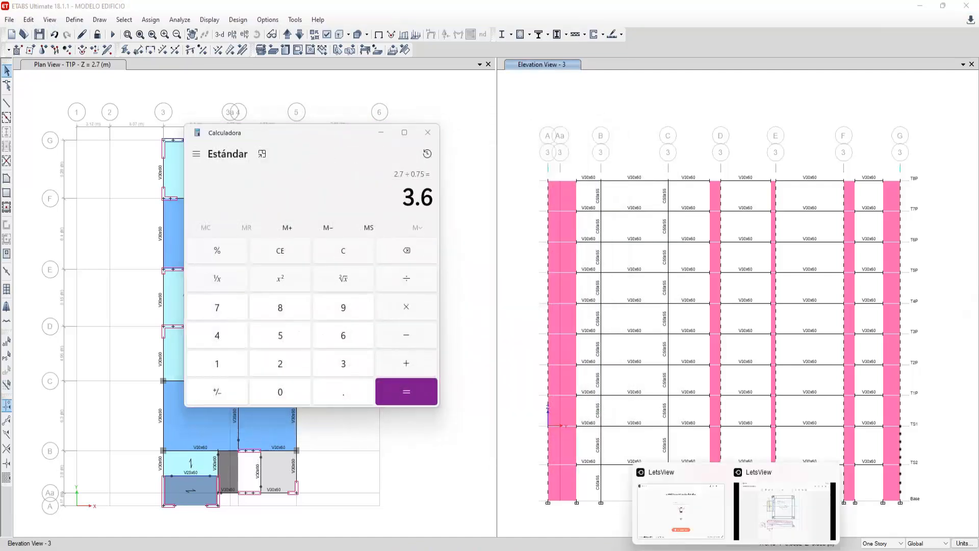
left_click(822, 519)
scroll(477, 375, "down", 9)
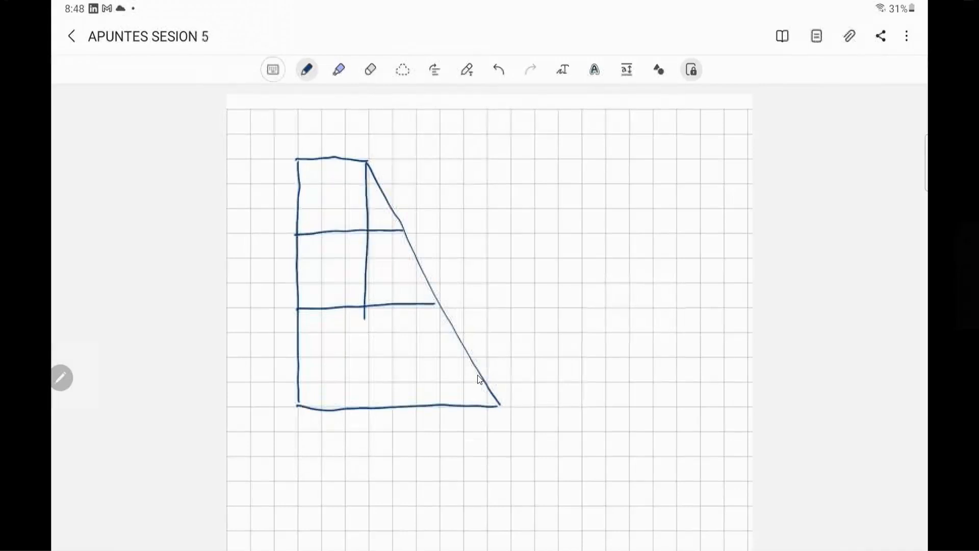
left_click_drag(404, 249, 402, 407)
left_click_drag(435, 304, 434, 414)
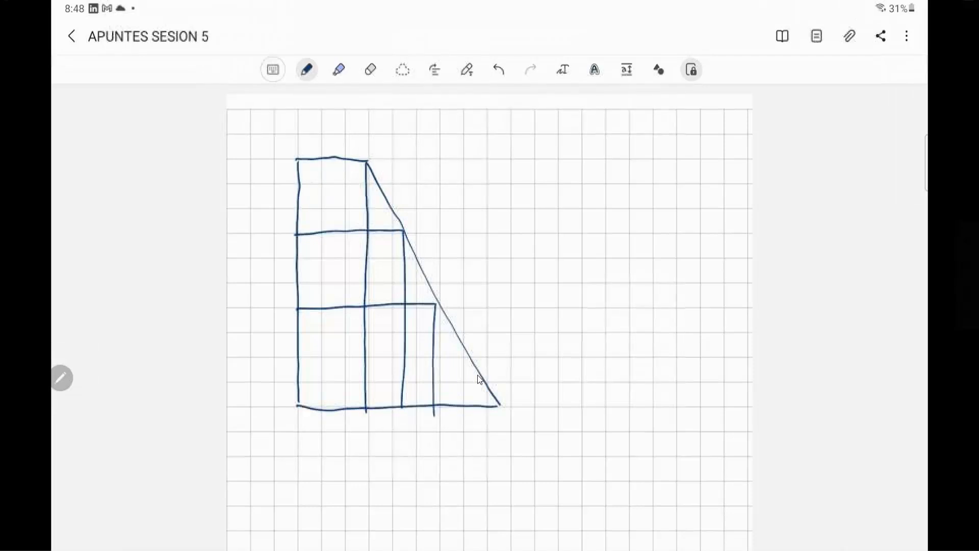
left_click_drag(320, 161, 320, 408)
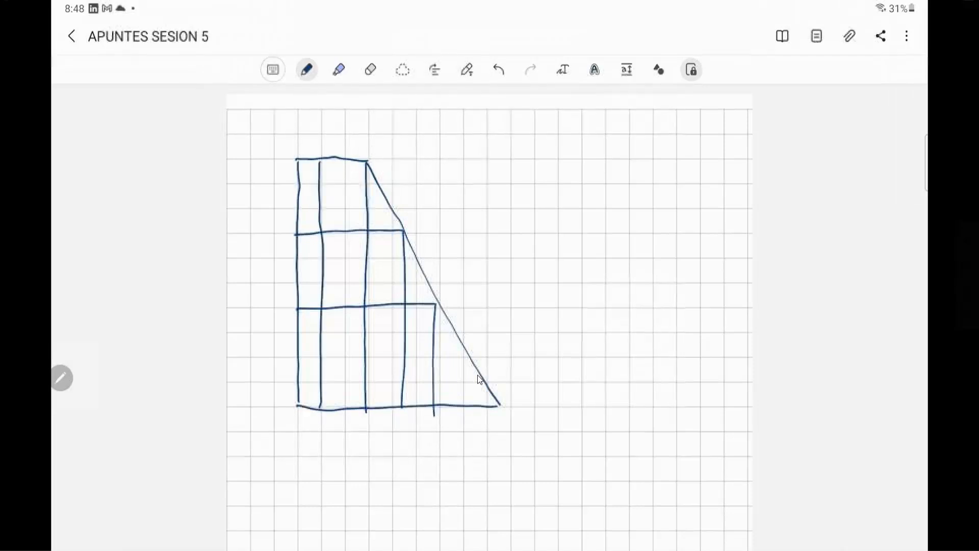
left_click_drag(345, 159, 346, 408)
- Add intermediate horizontal lines across the sloped-wall sketch and short vertical lines below the lower part of the slope
left_click_drag(296, 187, 378, 182)
left_click_drag(293, 208, 391, 209)
left_click_drag(294, 258, 418, 259)
left_click_drag(296, 286, 426, 285)
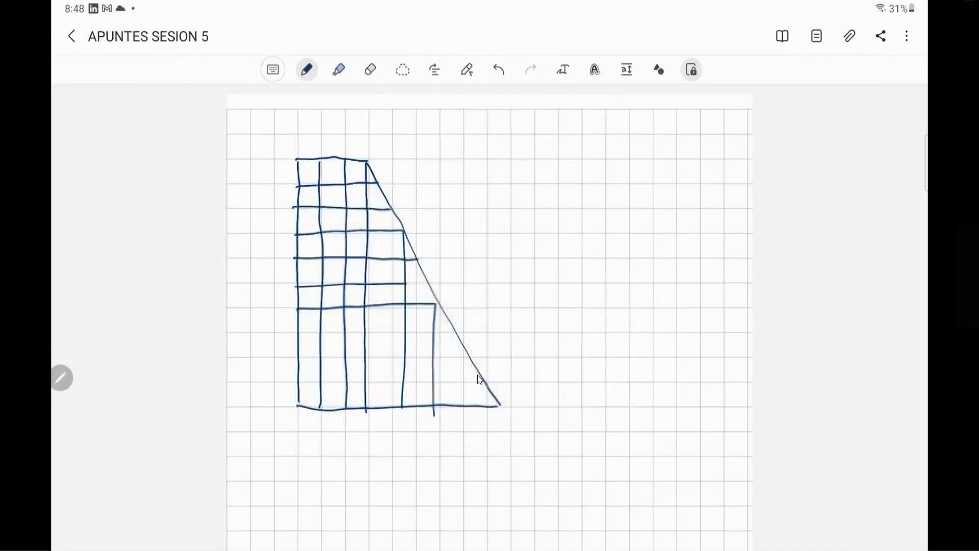
left_click_drag(295, 334, 456, 334)
left_click_drag(295, 359, 477, 359)
left_click_drag(299, 384, 483, 386)
mouse_move(457, 334)
left_mouse_down()
mouse_move(458, 407)
mouse_move(474, 407)
left_mouse_up()
left_click_drag(426, 284, 431, 285)
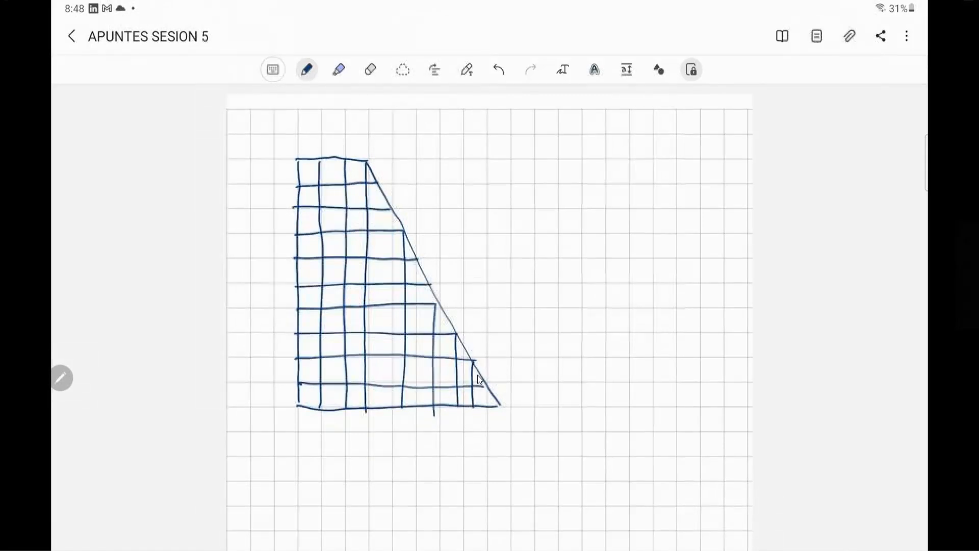
- Try adding two closely spaced vertical lines from the sloped edge to the base, and undo both
left_click_drag(416, 258, 418, 409)
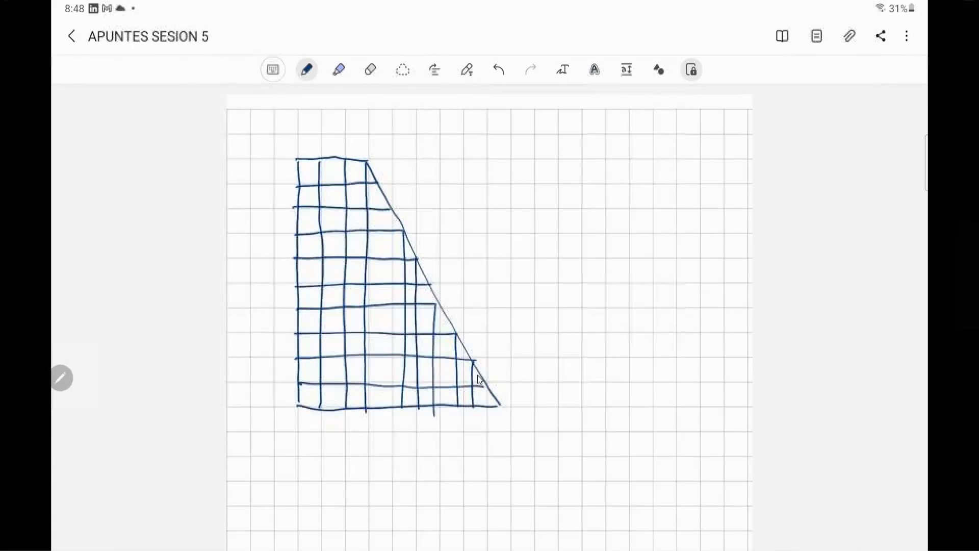
left_click_drag(427, 284, 427, 407)
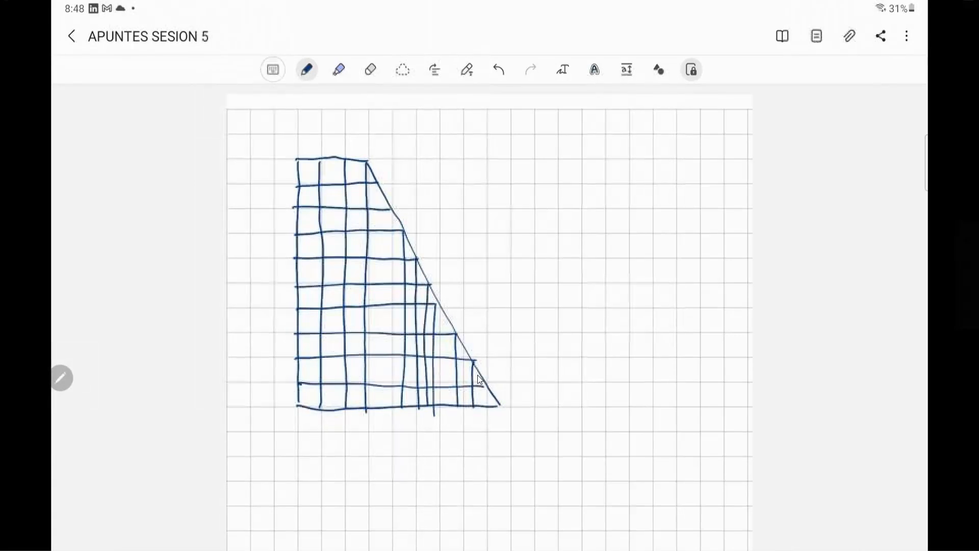
key("ctrl+z")
key("ctrl+z")
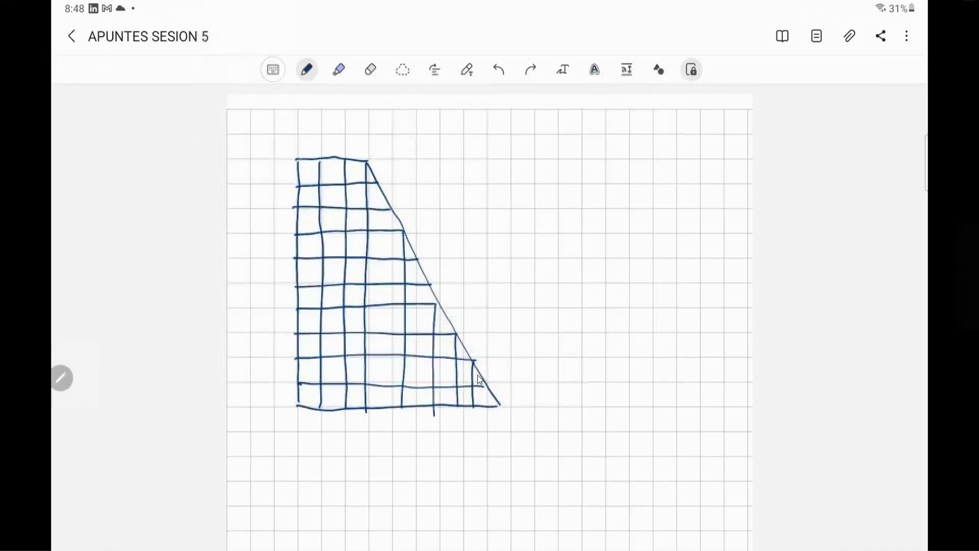
- Mark the four corners of the meshed sloped-wall sketch with dots
left_click(297, 402)
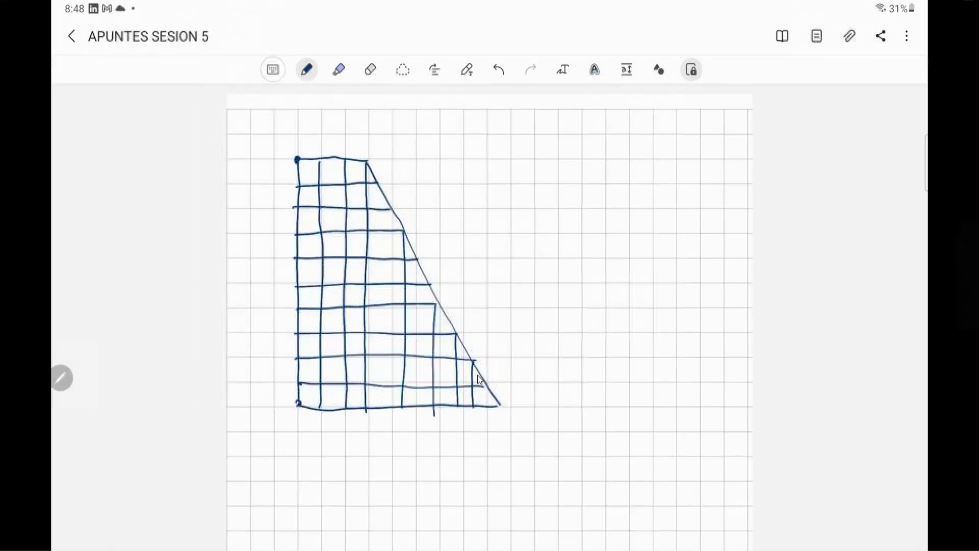
left_click(366, 161)
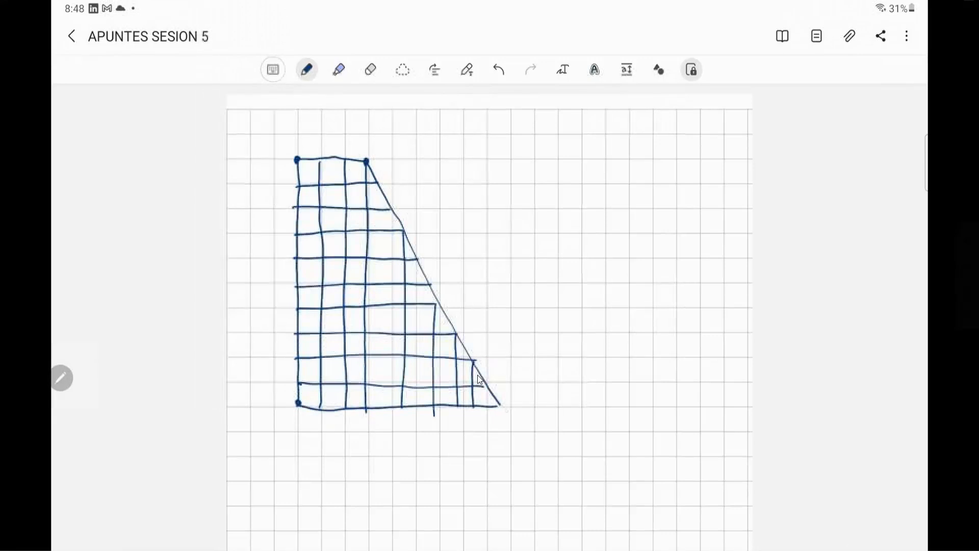
left_click(498, 405)
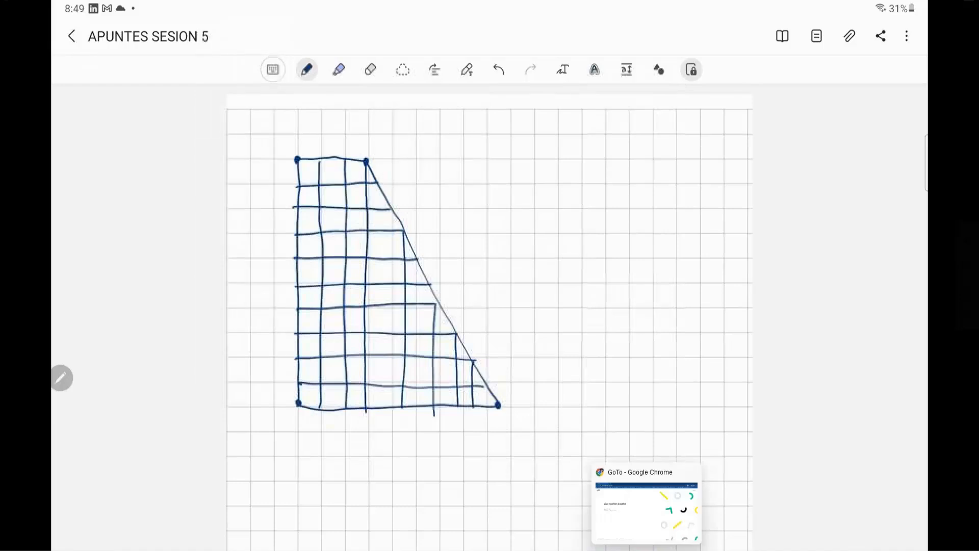
- Switch to ETABS, measure the wall at grid A on T8P in elevation 3, and calculate 2.7/0.75
mouse_move(624, 550)
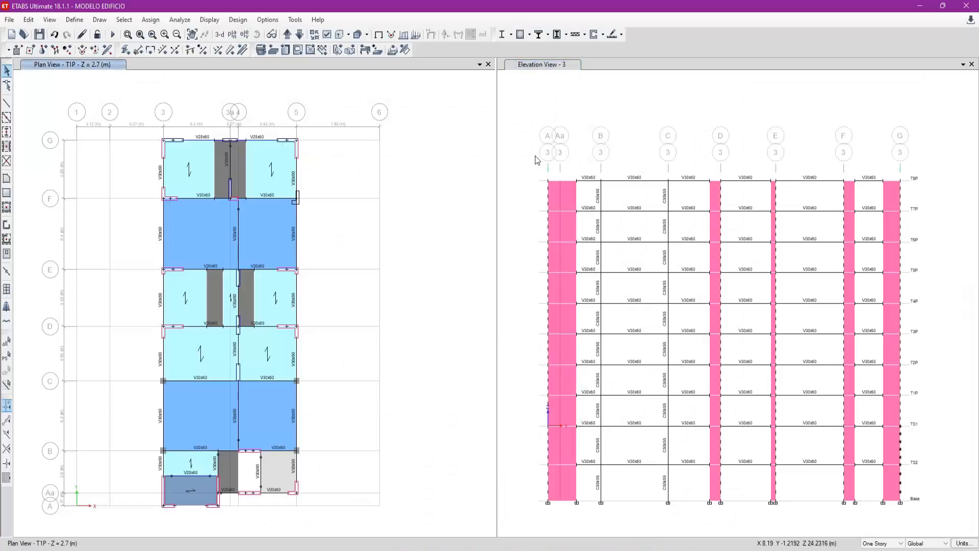
left_click(535, 160)
left_click(6, 104)
left_click(548, 180)
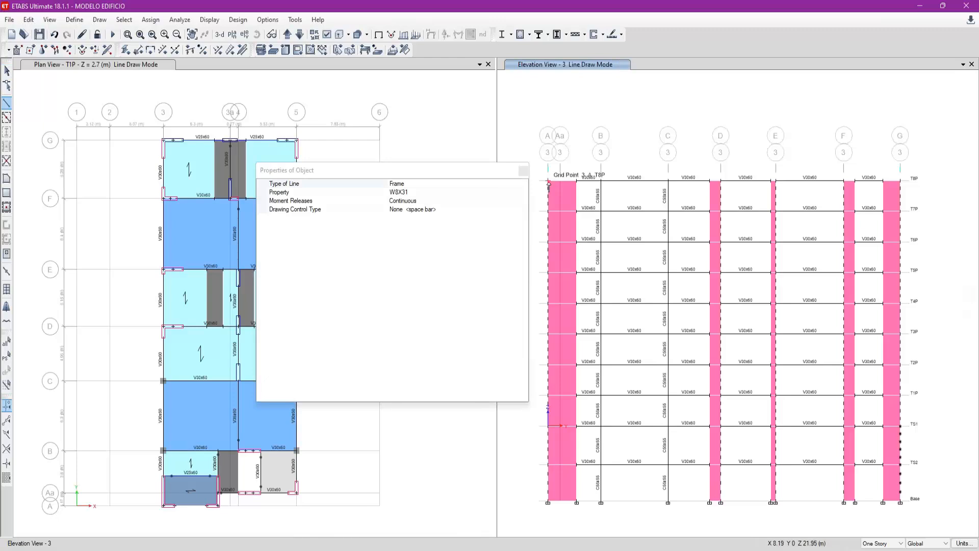
key("Escape")
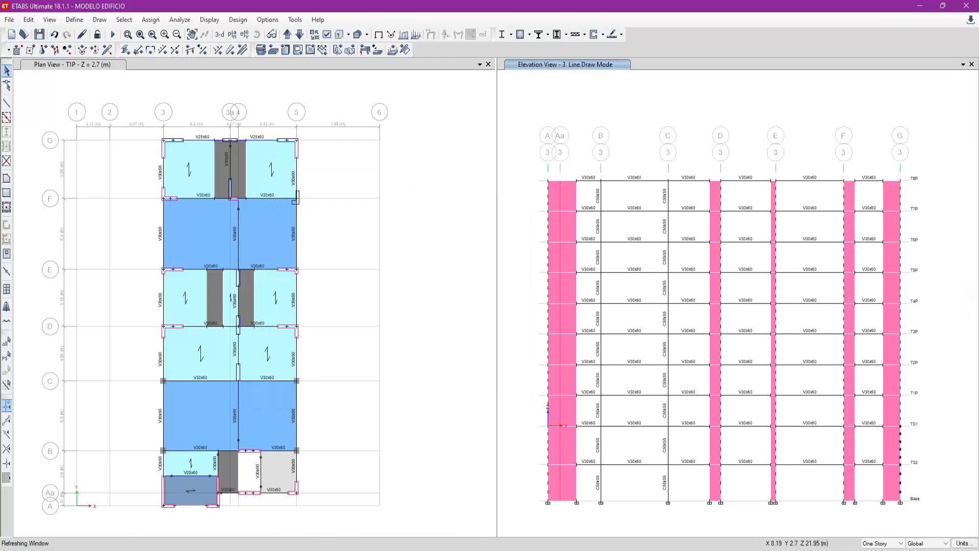
key("XF86Calculator")
type("2.7")
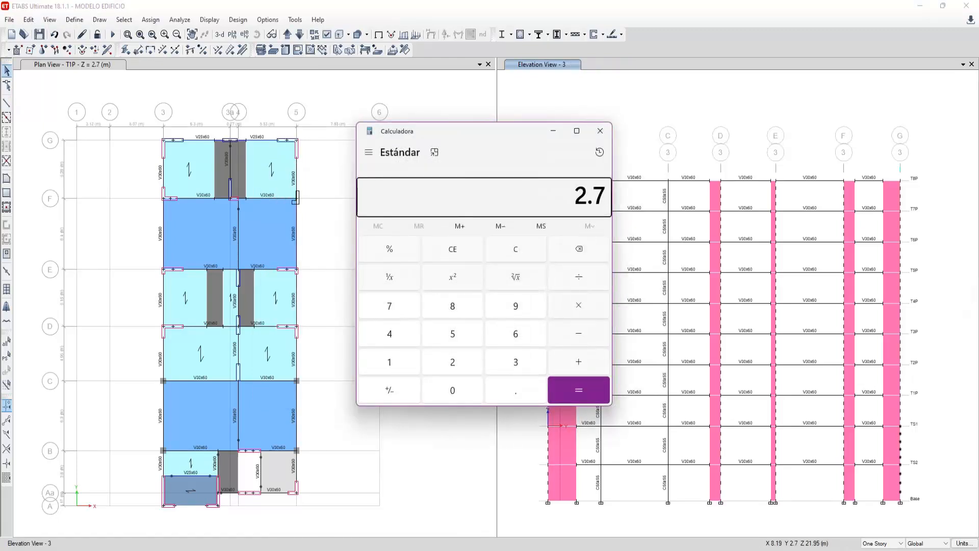
type("3.6")
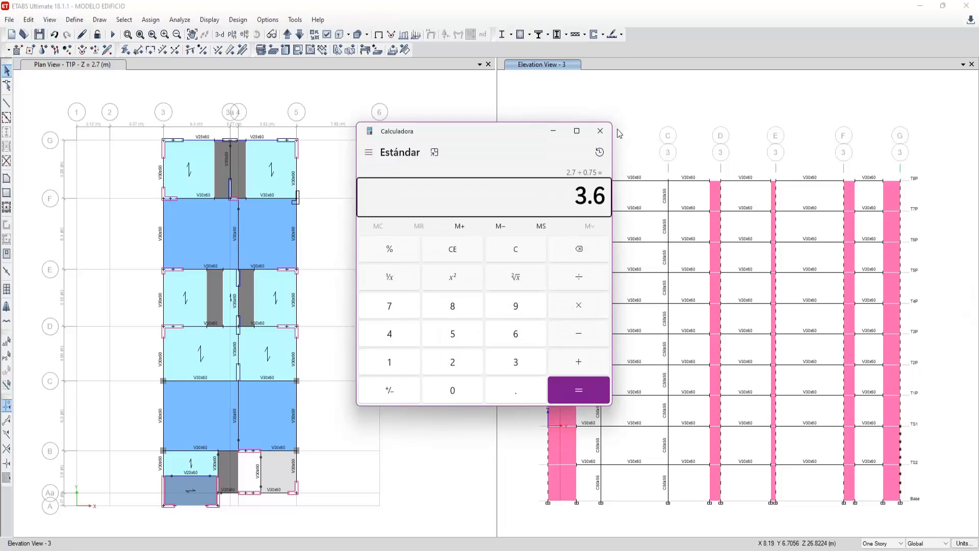
left_click(610, 133)
- Divide the grid A wall panels on every storey except between TS2 and TS1 into 4 by 4 areas
left_click_drag(568, 413, 554, 196)
left_click(572, 490)
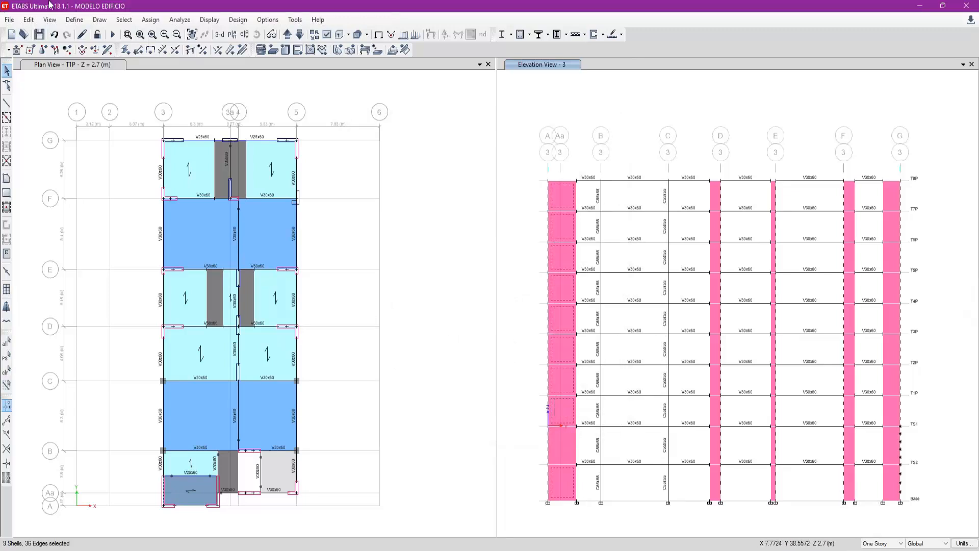
left_click(28, 19)
mouse_move(117, 298)
left_click(212, 299)
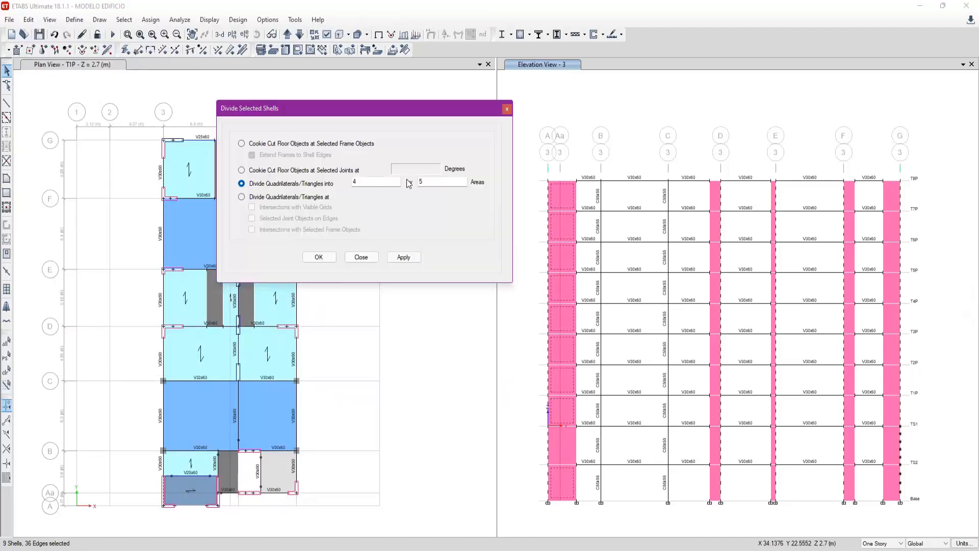
left_click(421, 258)
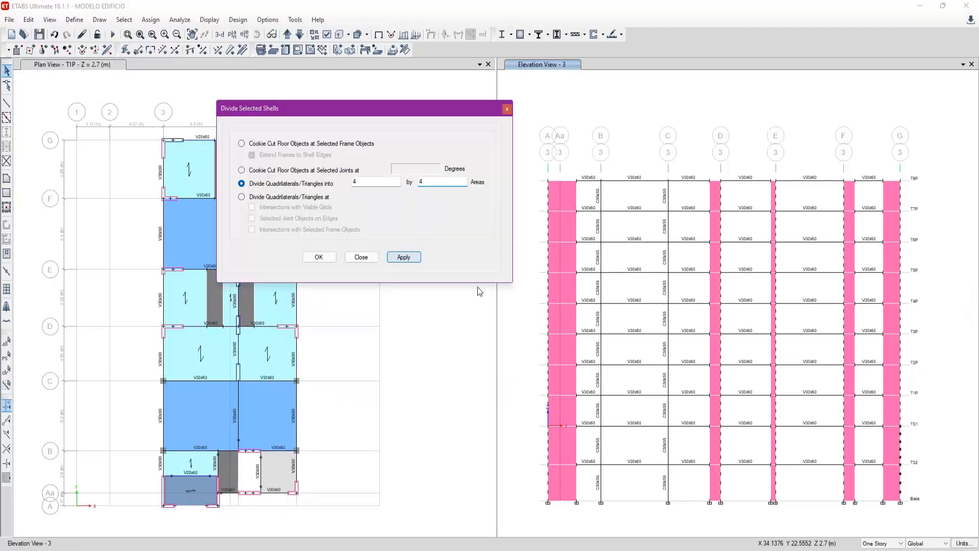
- Divide the grid A wall panel between TS2 and TS1 into 4 by 5 areas
left_click(503, 386)
left_click(564, 444)
double_click(422, 182)
left_click(408, 258)
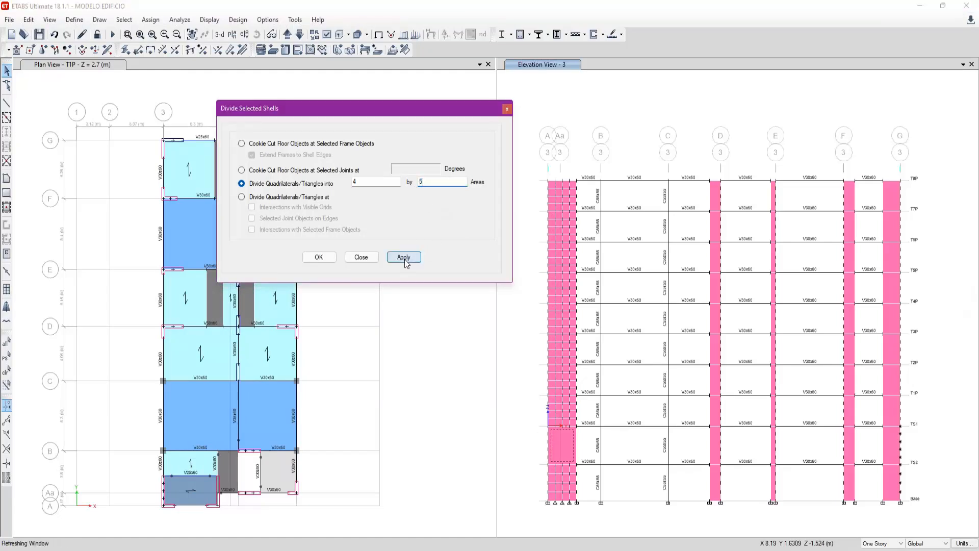
left_click(569, 434)
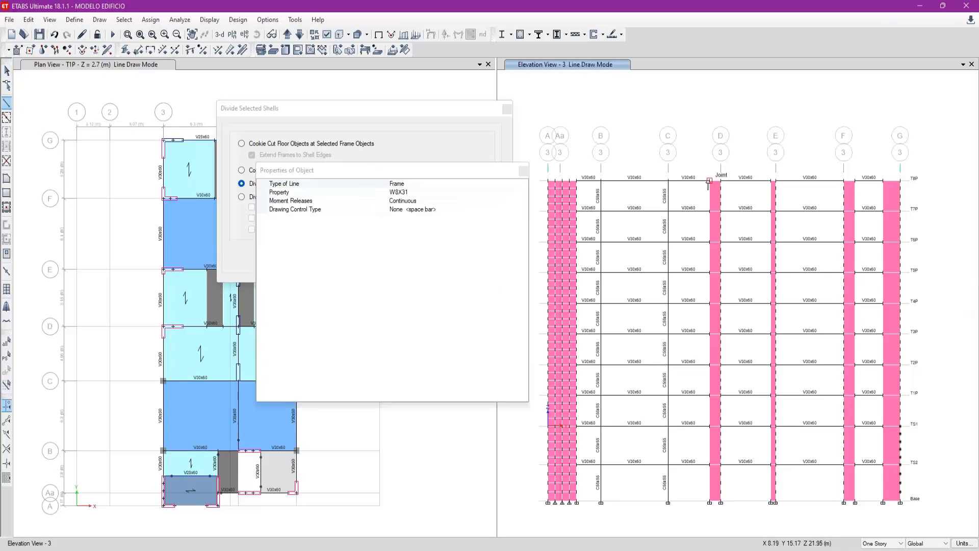
- Divide the grid D wall panels on every storey except between TS2 and TS1 into 1 by 4 areas
key("Escape")
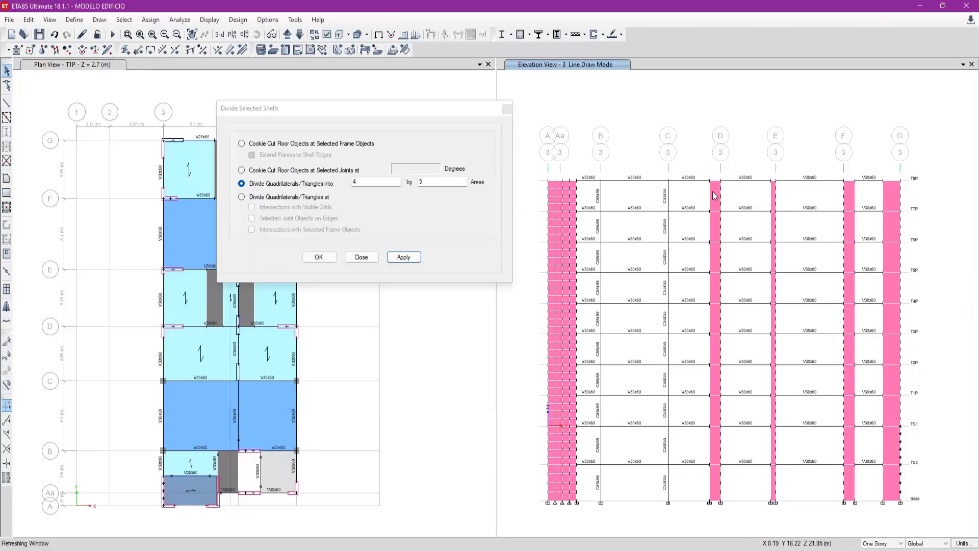
left_click_drag(716, 484, 714, 195)
double_click(370, 181)
type("1")
type("4")
left_click(713, 447)
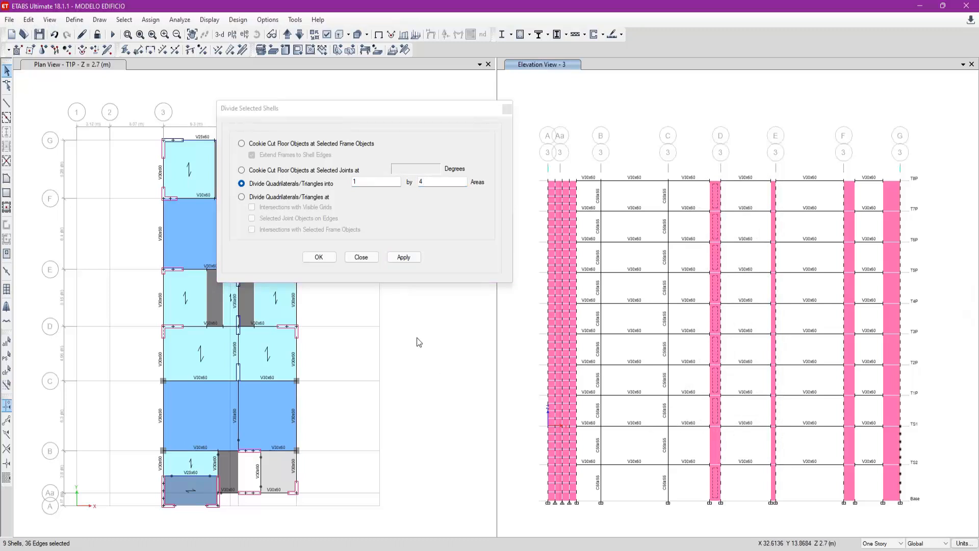
left_click(404, 257)
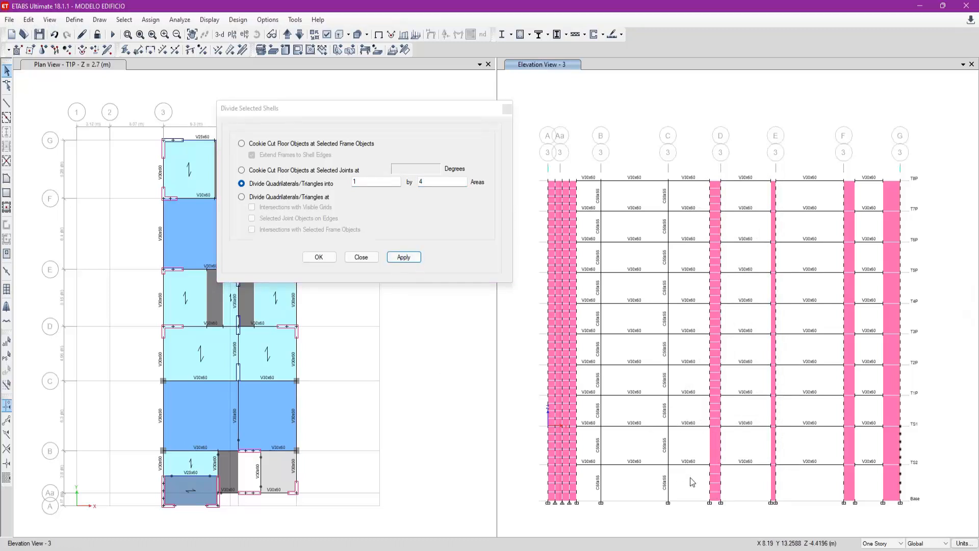
- Divide the grid D wall panel between TS2 and TS1 into 1 by 5 areas
left_click(715, 447)
left_click(442, 188)
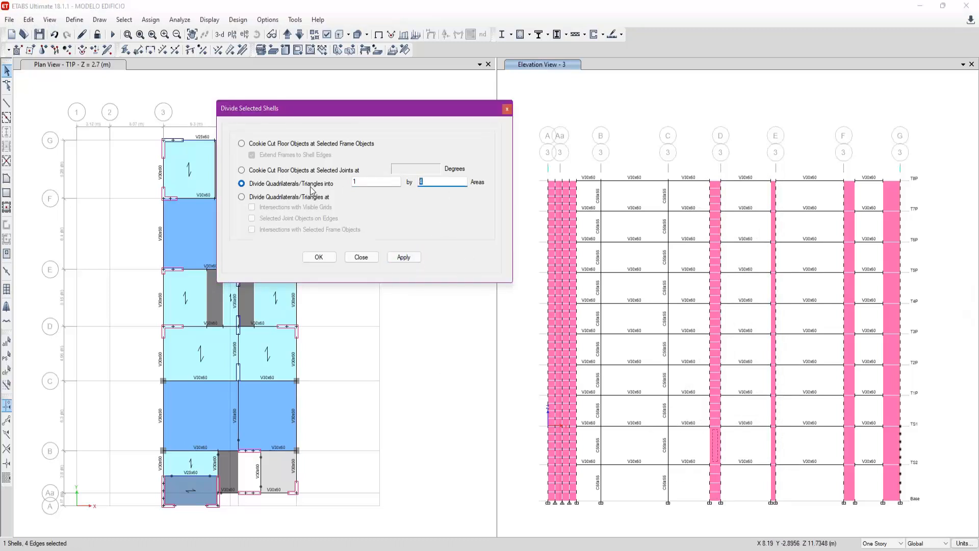
type("5")
left_click(735, 448)
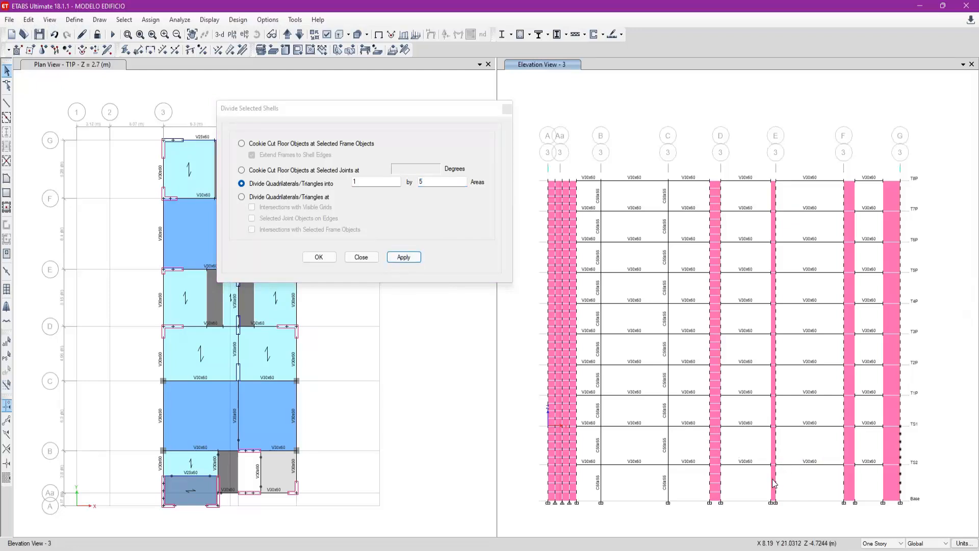
- Divide the grid E wall panels on every storey except between TS2 and TS1 into 1 by 4 areas
left_click_drag(781, 418, 767, 377)
key("ctrl+q")
left_click(774, 422)
left_click(774, 490)
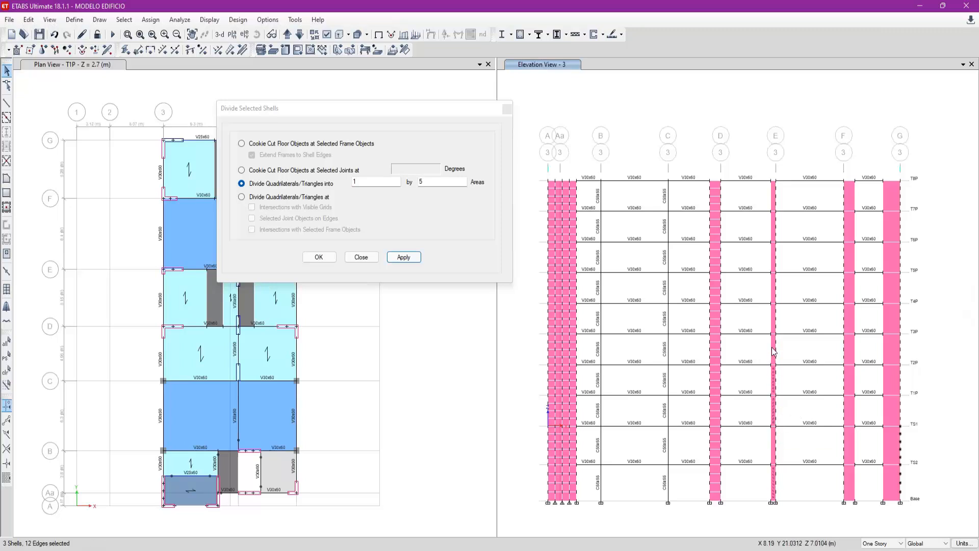
left_click(776, 318)
left_click(773, 295)
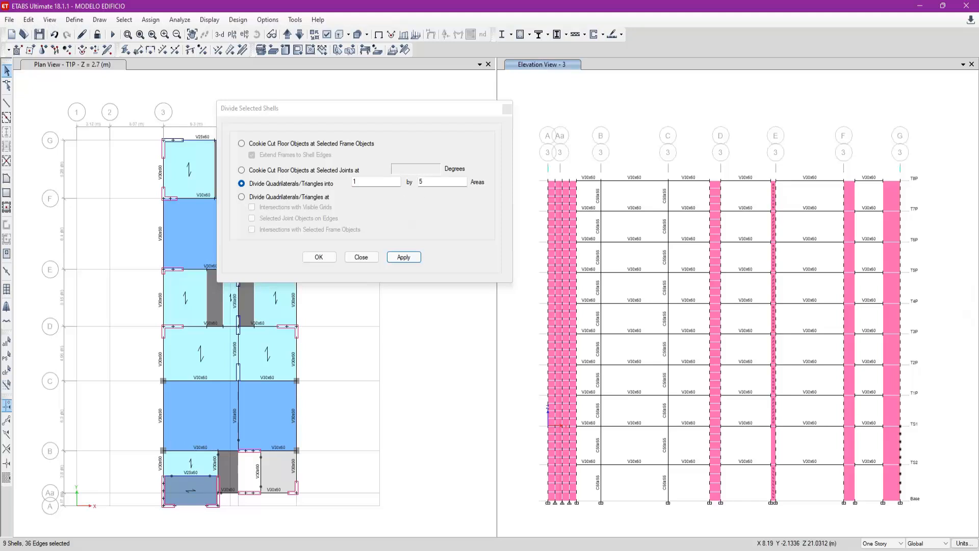
left_click(398, 182)
left_click(409, 256)
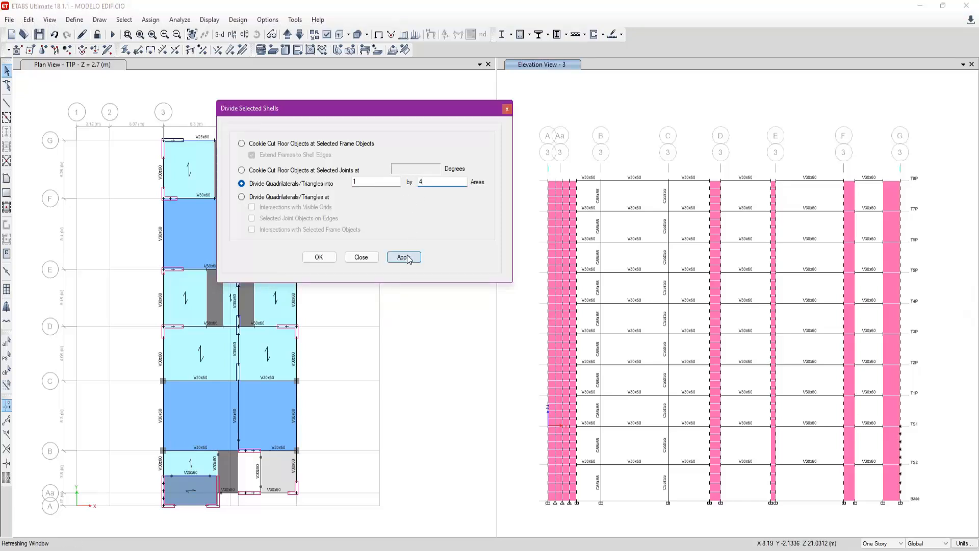
- Divide the grid E wall panel between TS2 and TS1 into 1 by 5 areas
left_click(774, 448)
left_click(450, 186)
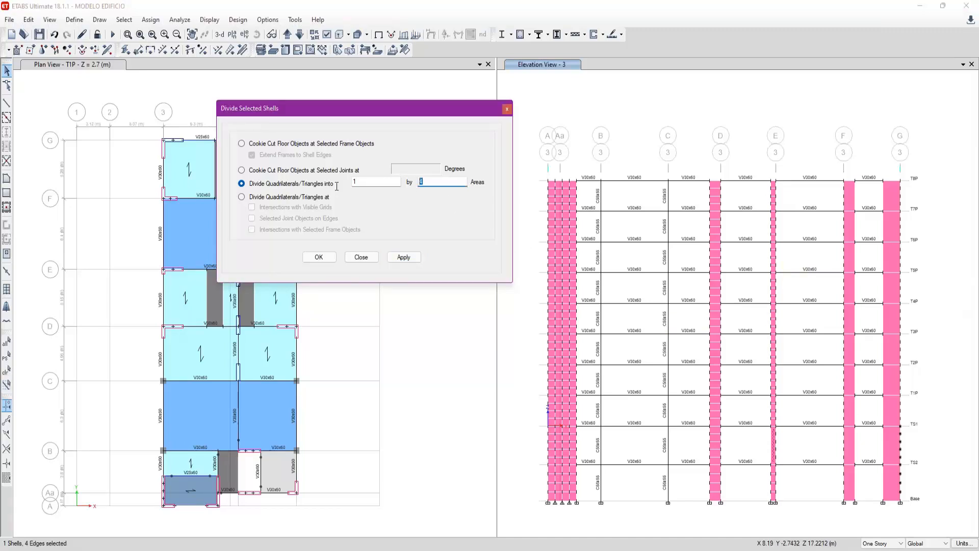
left_click(403, 257)
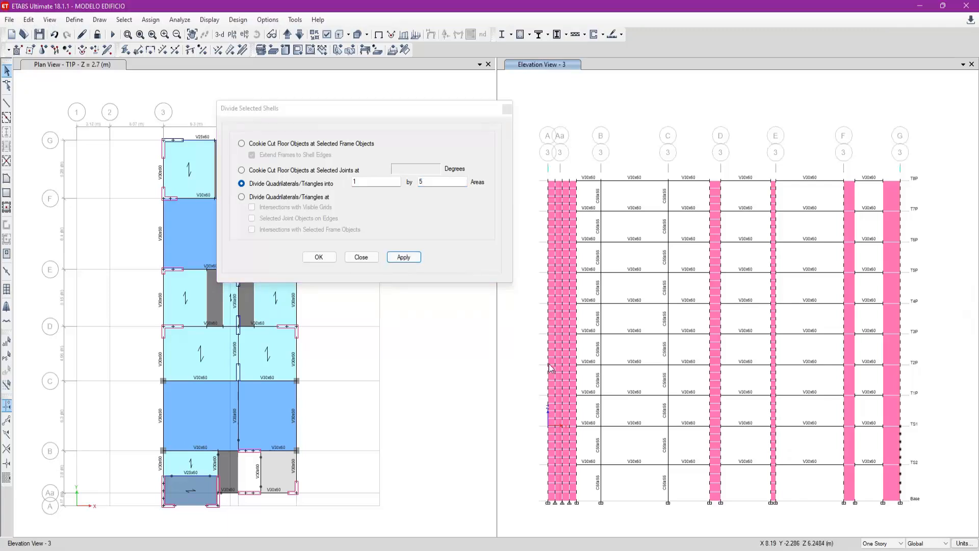
- Measure the grid F wall's width, and divide its panels on every storey except between TS2 and TS1 into 1 by 4 areas
left_click(7, 102)
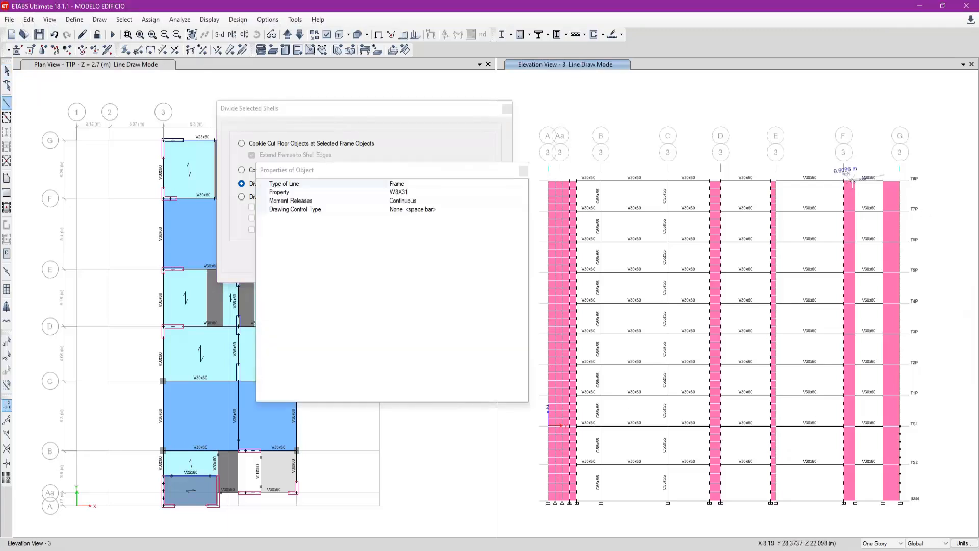
key("Escape")
left_click(850, 197)
left_click(849, 227)
left_click(850, 259)
left_click(850, 319)
left_click(850, 352)
left_click(850, 380)
left_click(850, 411)
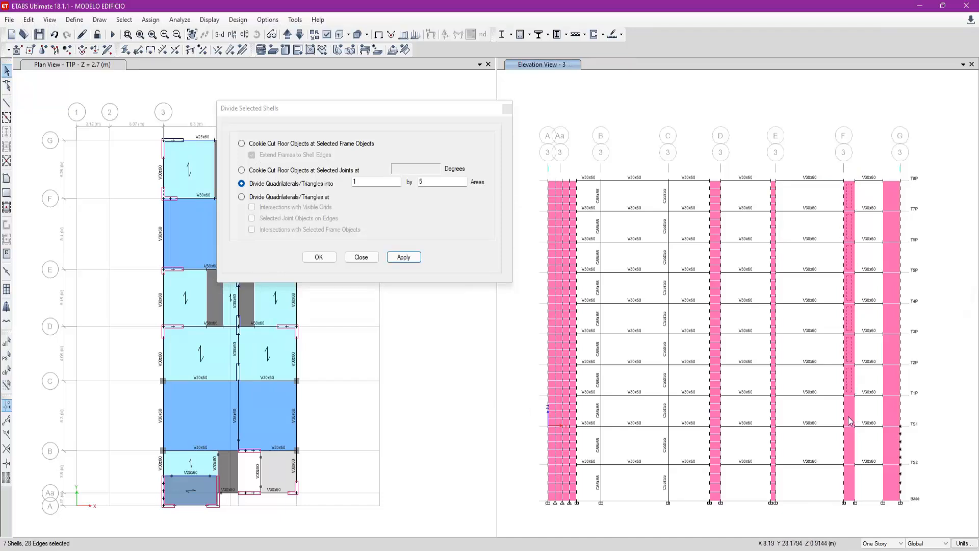
left_click(849, 482)
left_click(438, 185)
key("BackSpace")
type("4")
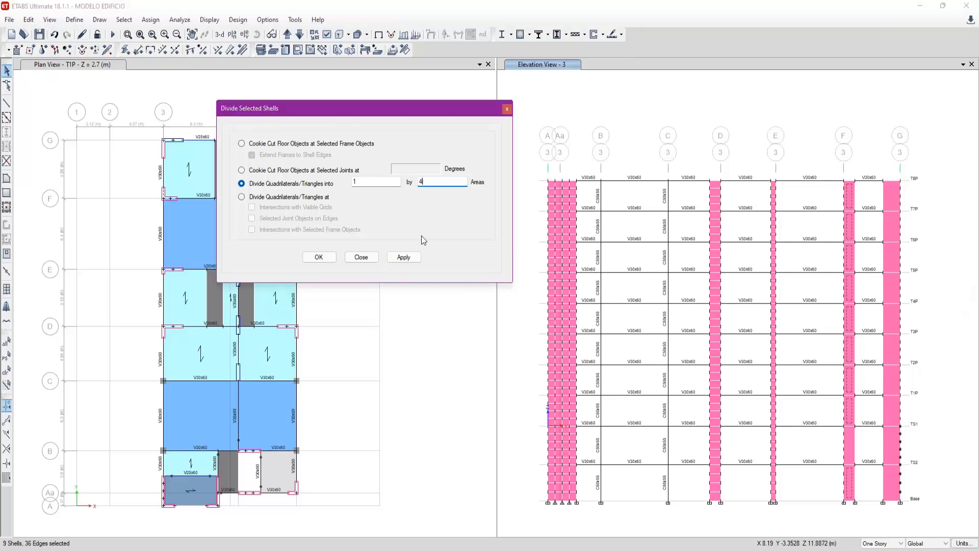
left_click(403, 257)
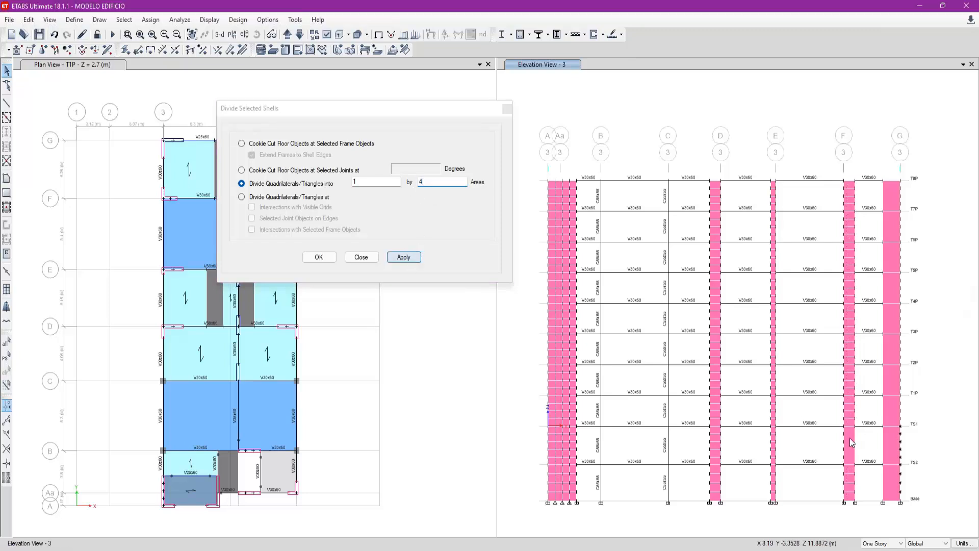
- Divide the grid F wall panel between TS2 and TS1 into 1 by 5 areas
left_click(428, 182)
left_click(403, 257)
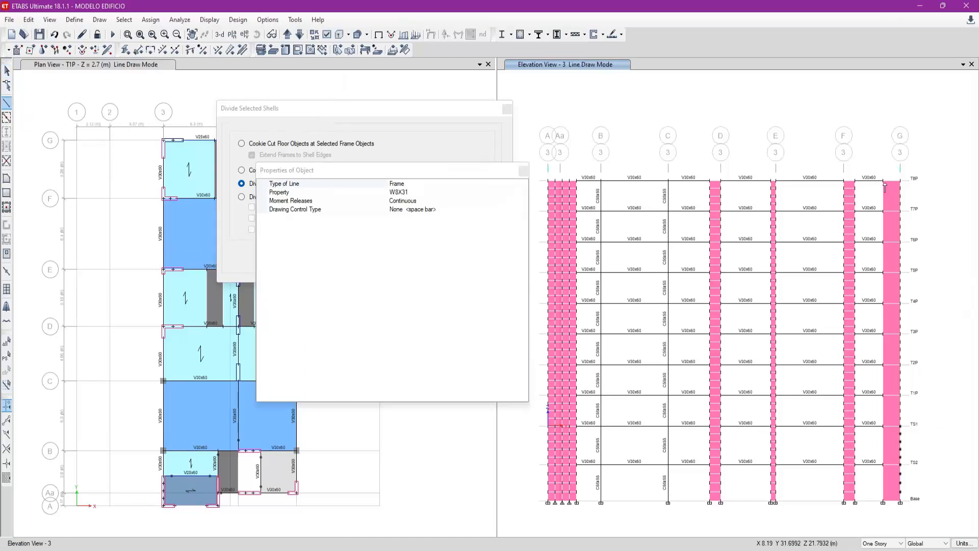
- Measure the grid G wall at T8P and calculate 1.63/0.75
key("Escape")
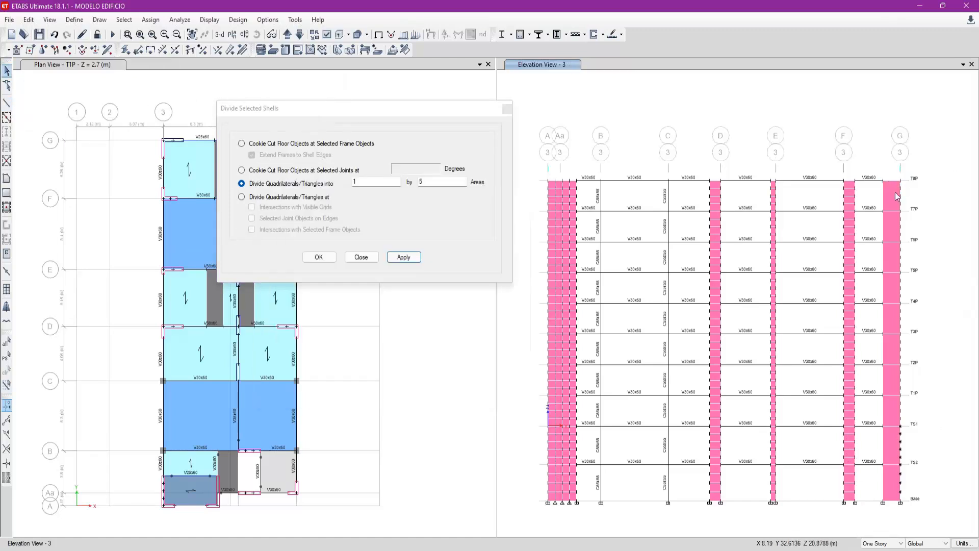
key("XF86Calculator")
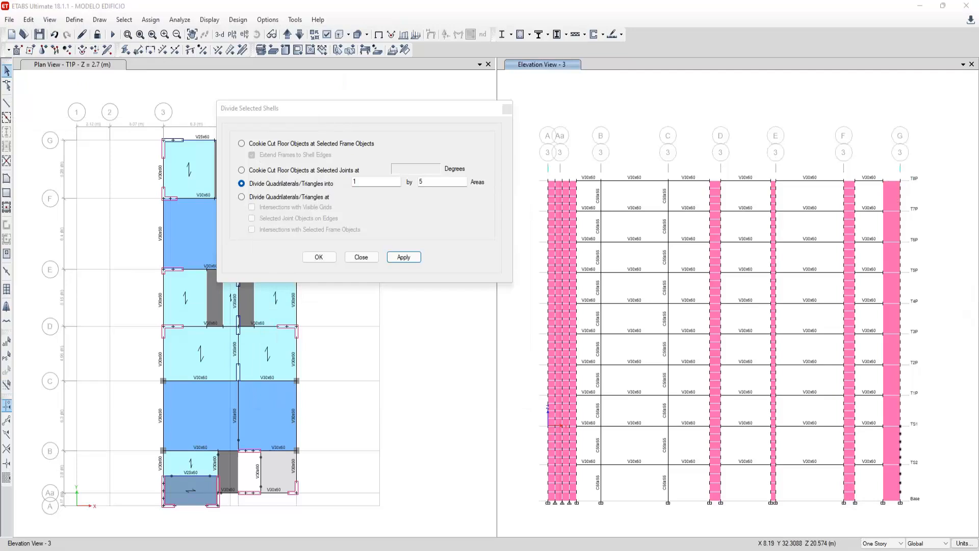
type("1.63")
type("/0.75")
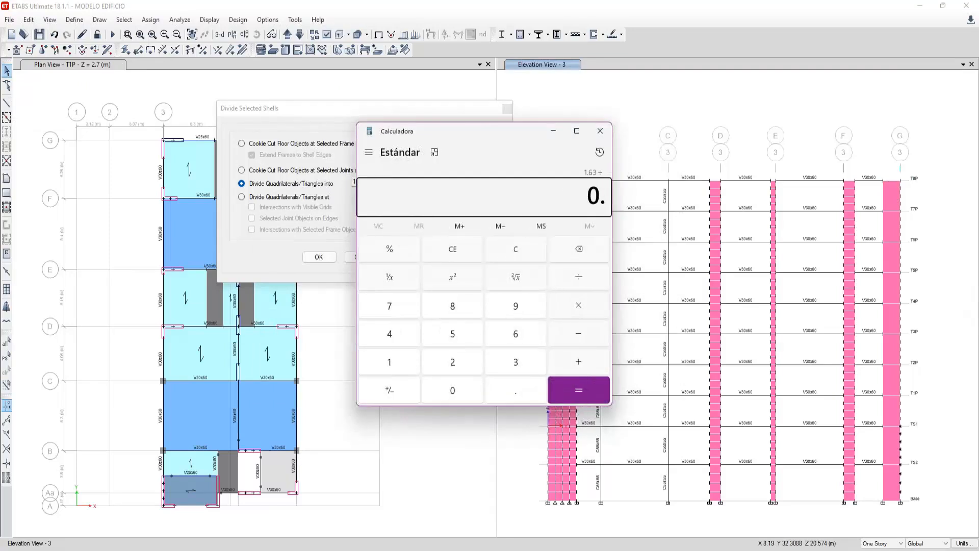
key("Return")
left_click(599, 132)
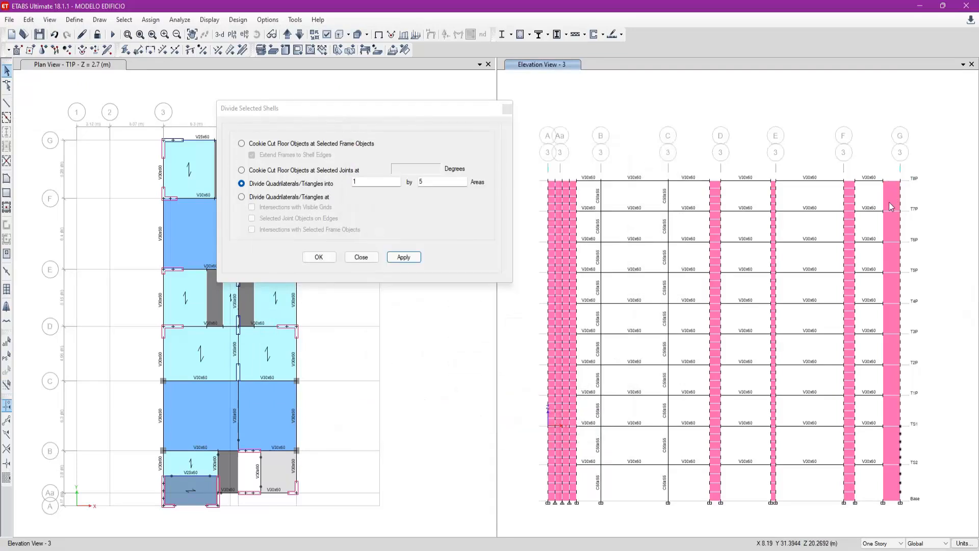
- Divide the grid G wall panels on every storey except between TS2 and TS1 into 2 by 4 areas
left_click(896, 282)
left_click(896, 315)
left_click(894, 350)
left_click(896, 375)
left_click(897, 410)
left_click(892, 482)
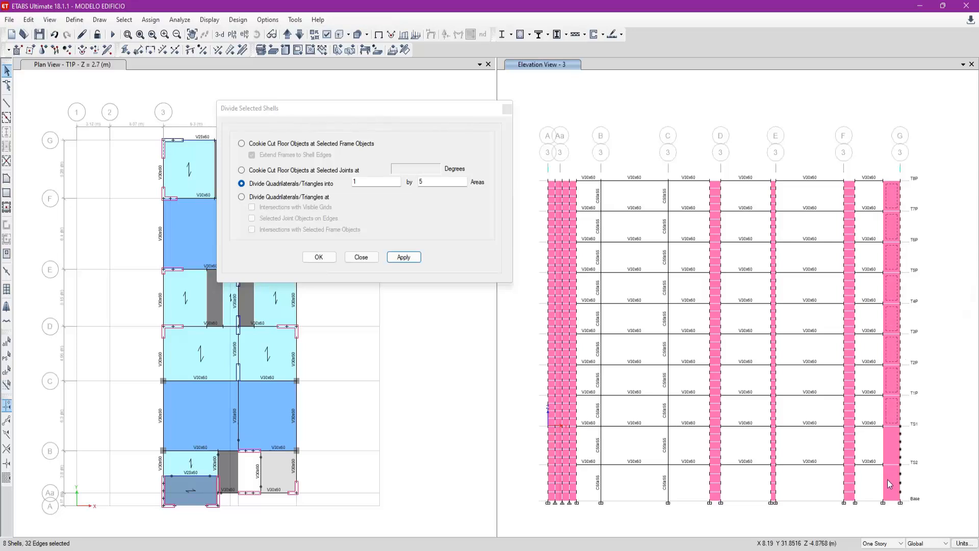
left_click(390, 183)
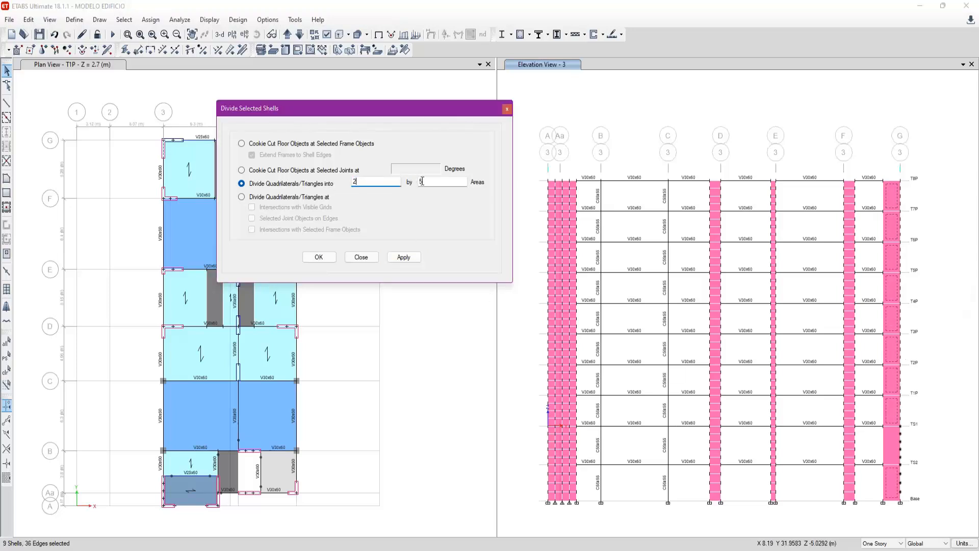
left_click(403, 256)
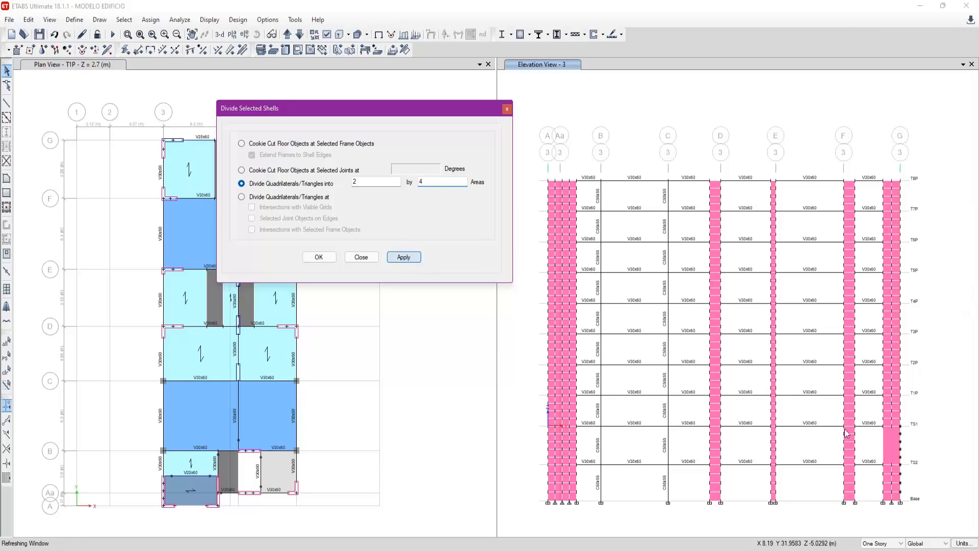
- Divide the grid G wall panel between TS2 and TS1 into 2 by 5 areas
left_click(898, 449)
left_click(896, 448)
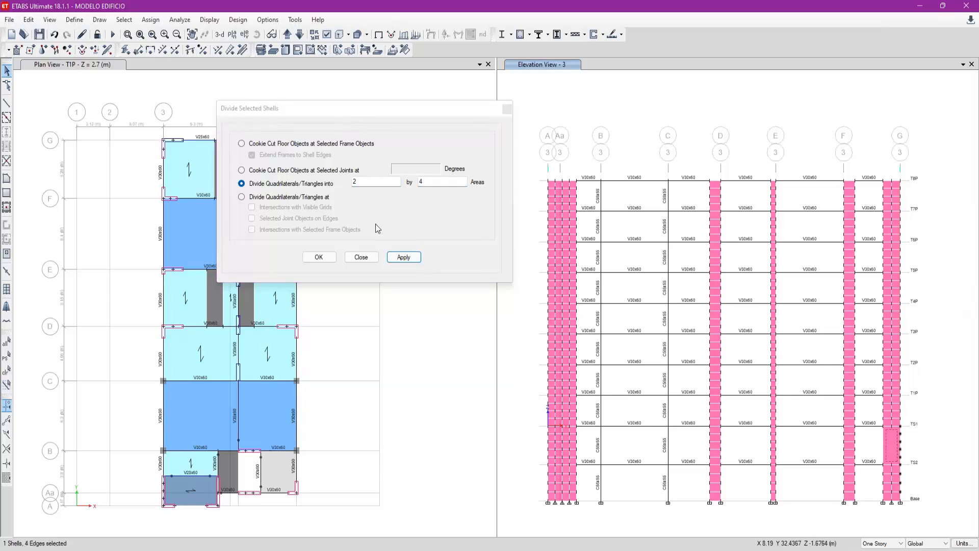
double_click(436, 181)
type("5")
left_click(404, 257)
left_click(617, 123)
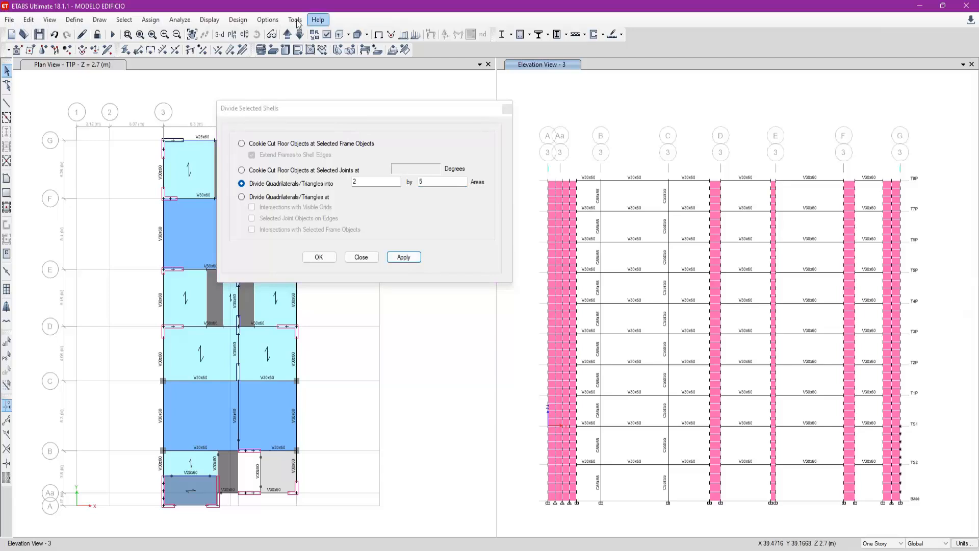
- Bring up elevation 3a in the elevation view, keeping the Divide Selected Shells dialog open
left_click_drag(333, 110, 401, 128)
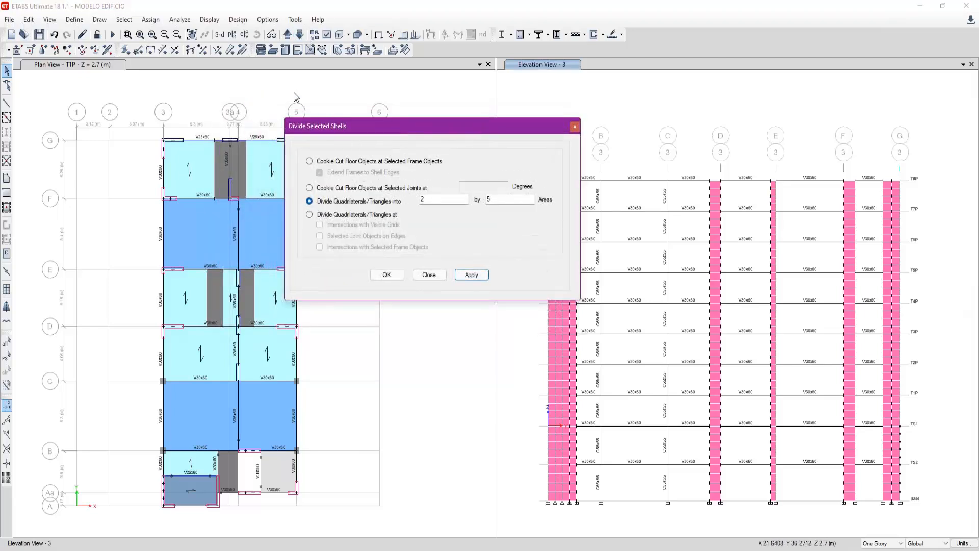
left_click(300, 36)
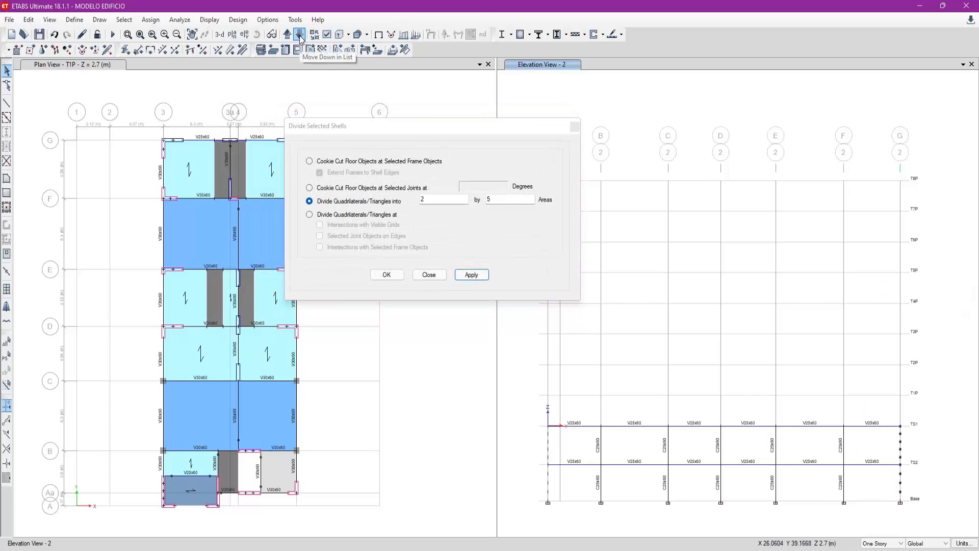
left_click(288, 35)
left_click(288, 35)
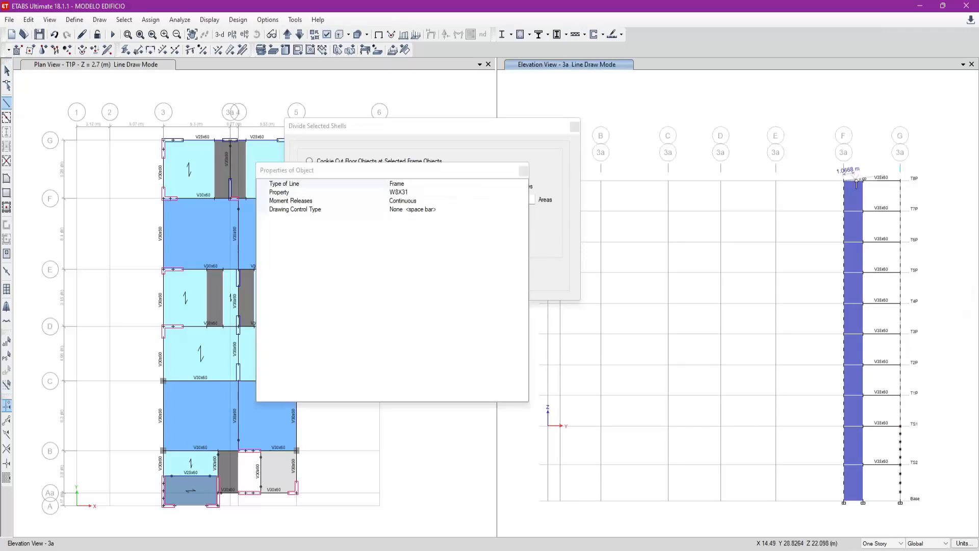
- Measure the width of the wall at grid F at T8P and calculate 1.8/0.75
key("Escape")
key("alt+Tab")
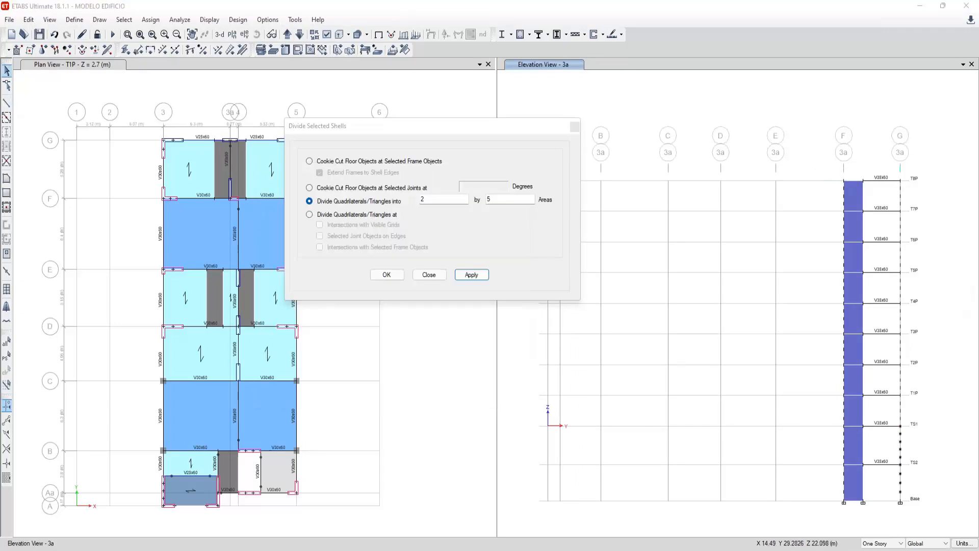
type("1.8/0.75")
key("Return")
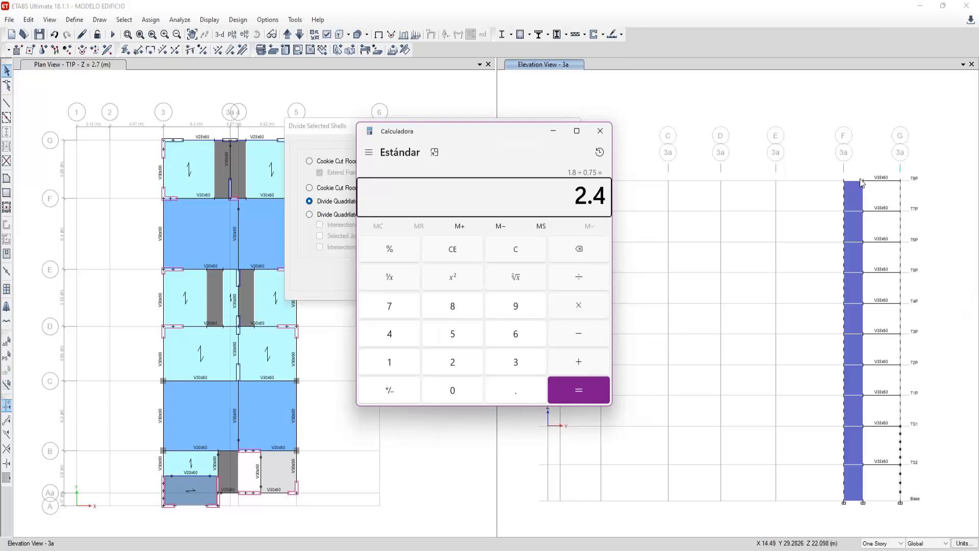
- Divide the grid F wall panels into 2 by 4 areas on every storey except between TS2 and TS1, which gets 2 by 5
left_click_drag(855, 417, 849, 195)
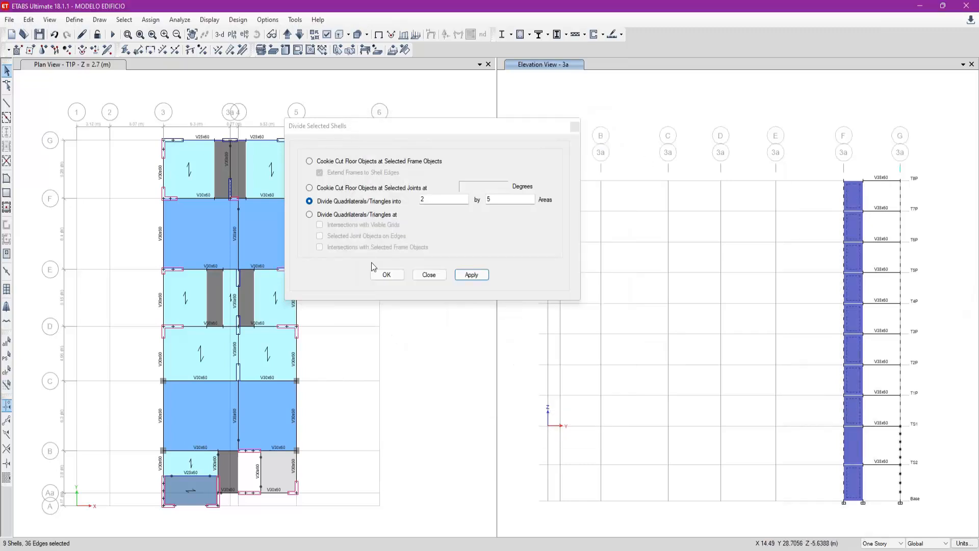
left_click(482, 276)
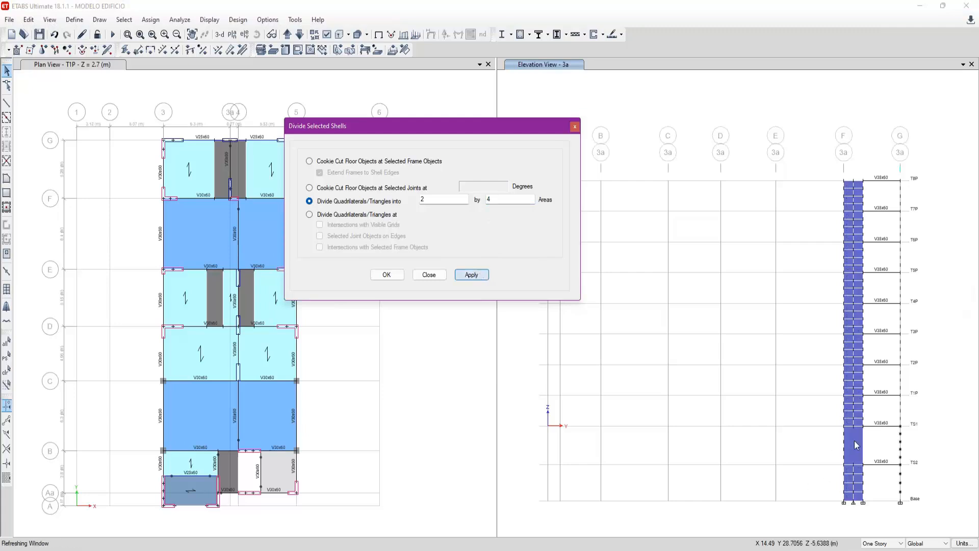
left_click(855, 439)
left_click(517, 202)
left_click(479, 278)
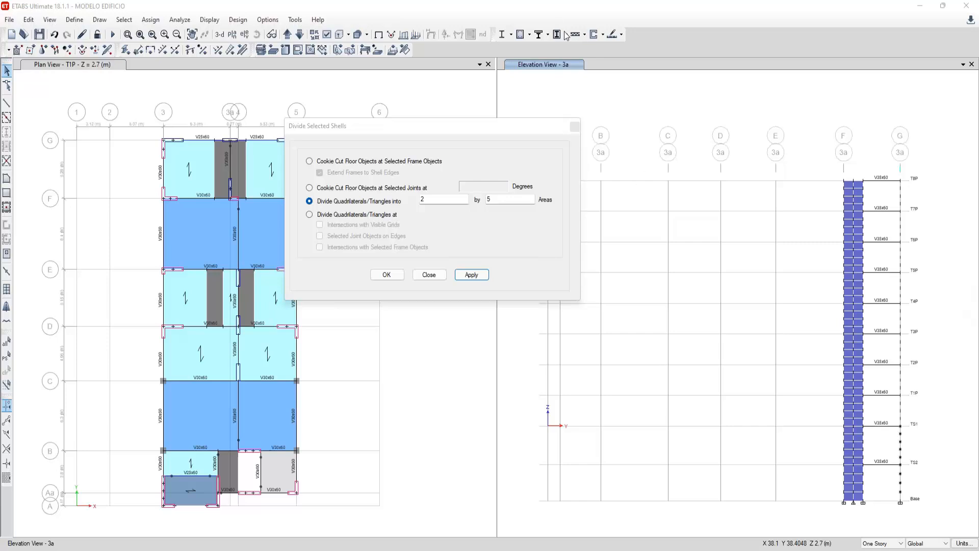
- Bring up elevation 4 in the elevation view, moving the Divide Selected Shells dialog clear of the plan
left_click_drag(528, 133, 565, 143)
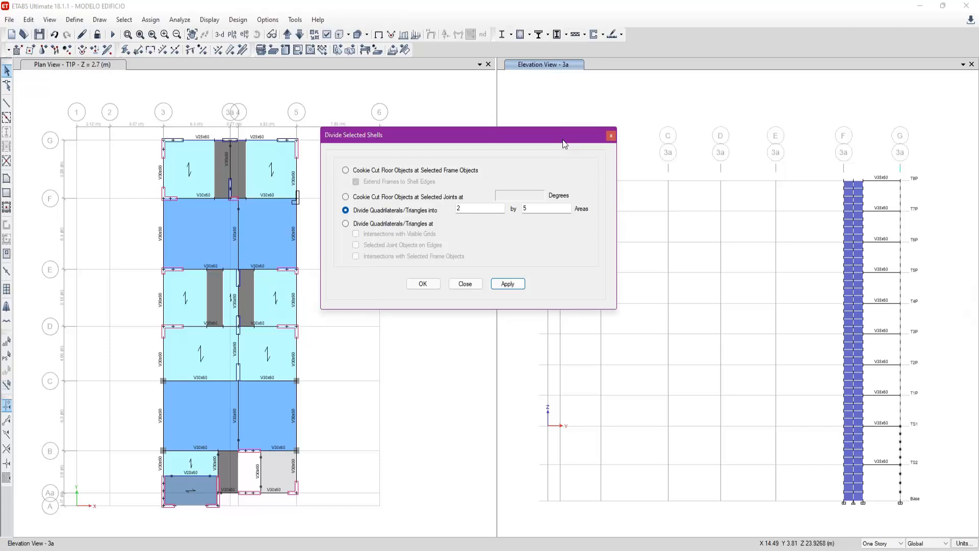
left_click_drag(565, 143, 564, 159)
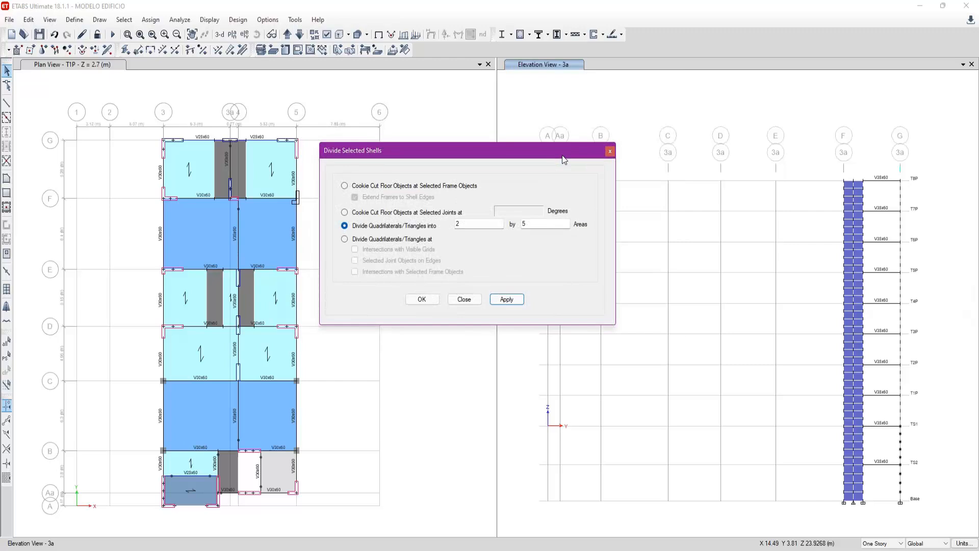
left_click(893, 147)
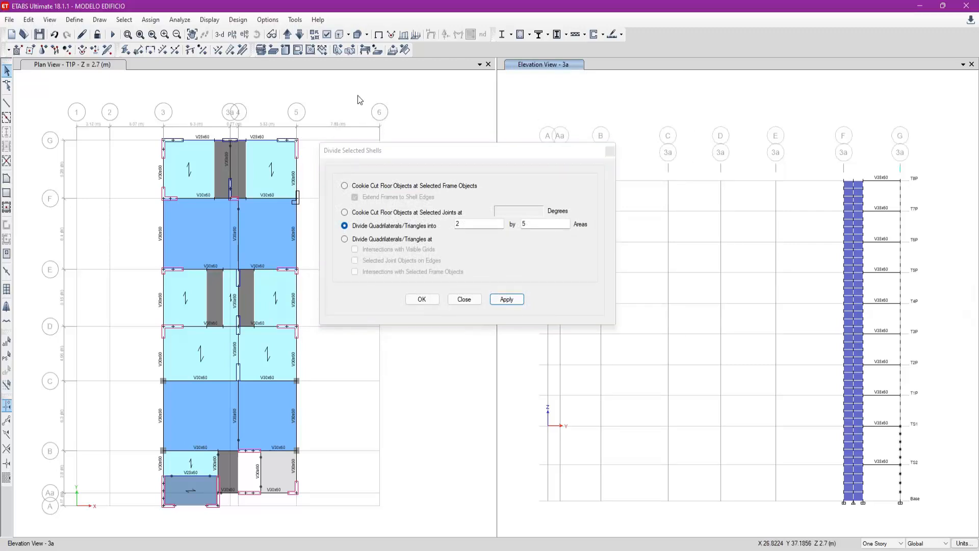
left_click(287, 34)
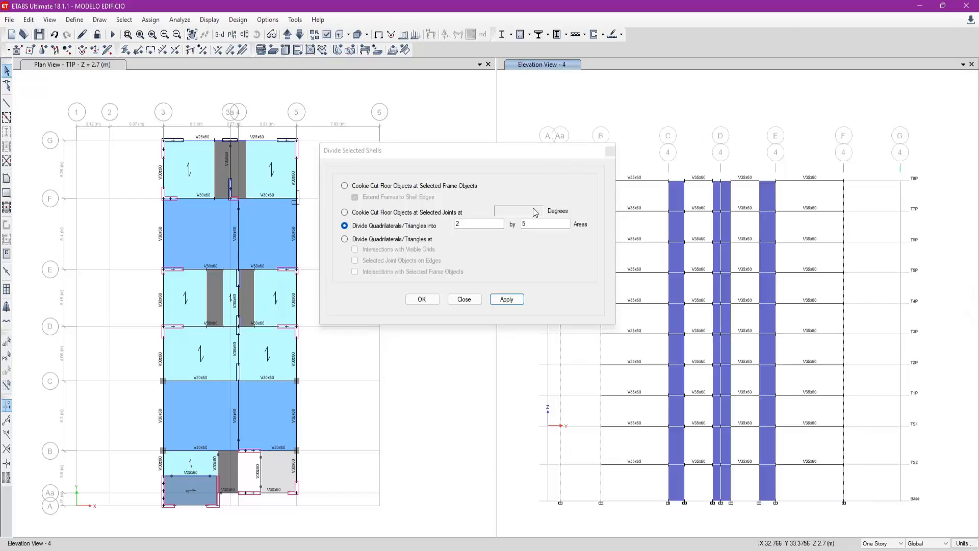
- Measure the grid C wall's width at T8P and enter 1.55 in the calculator
left_click_drag(357, 151, 301, 162)
left_click(7, 103)
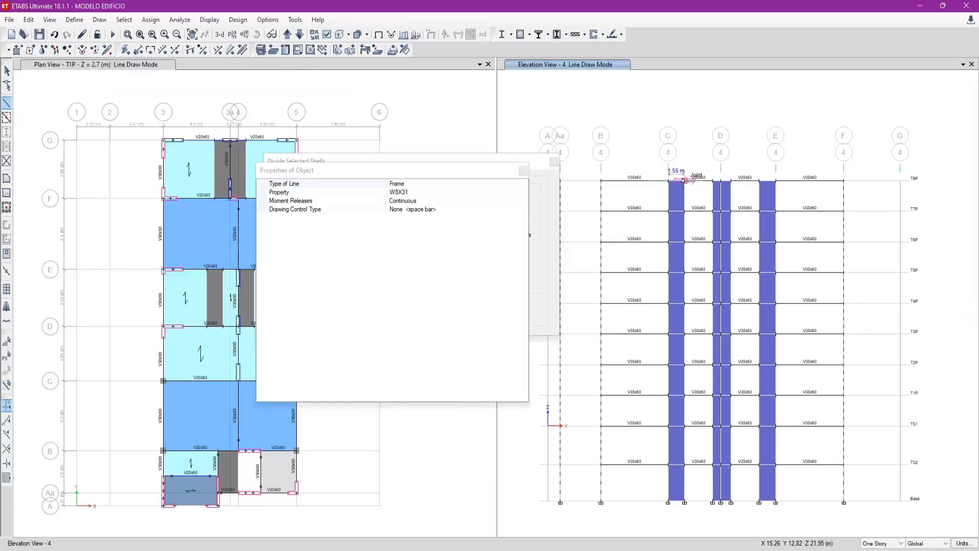
key("Escape")
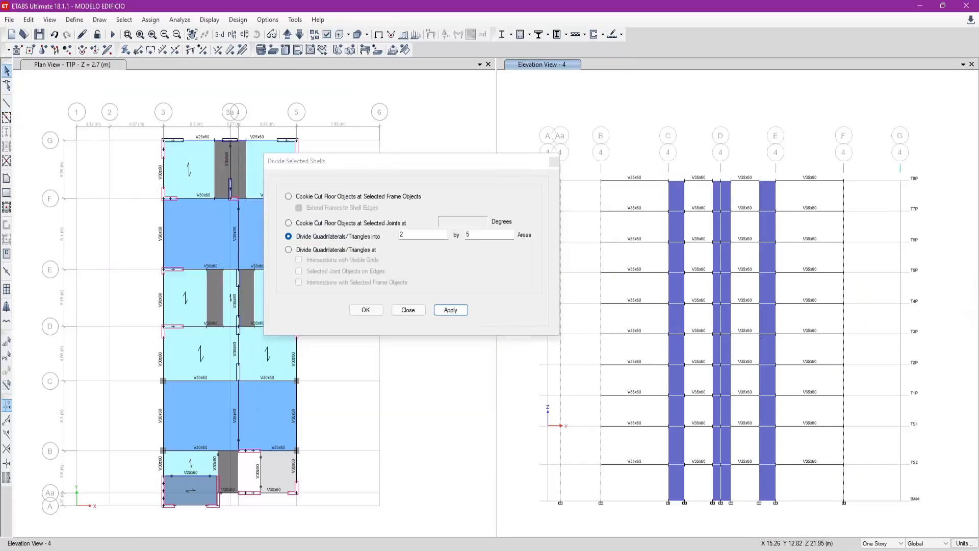
key("XF86Calculator")
type("1.55")
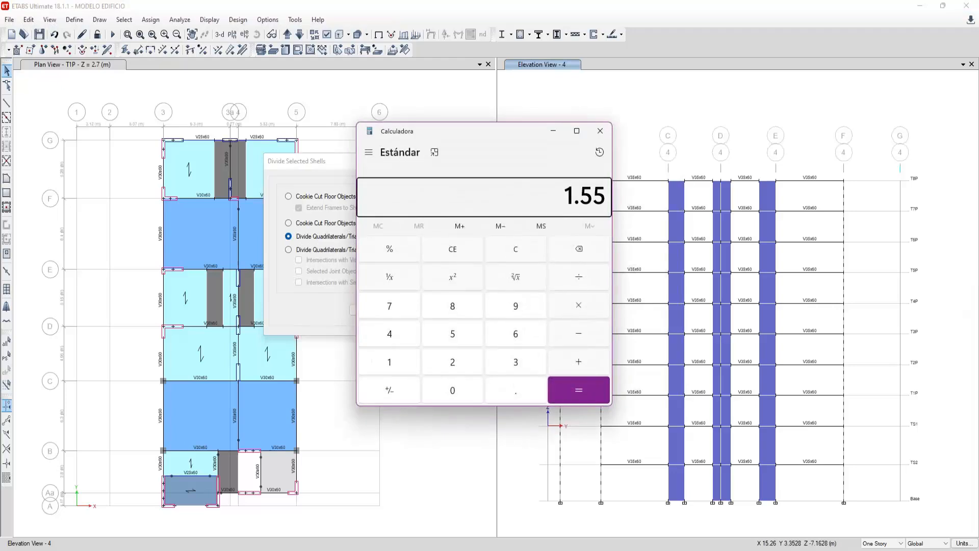
- Switch to the APUNTES SESION 5 notes and draw a straight horizontal line and a vertical line forming a corner beside the meshed trapezoid
left_click(738, 549)
left_click(757, 528)
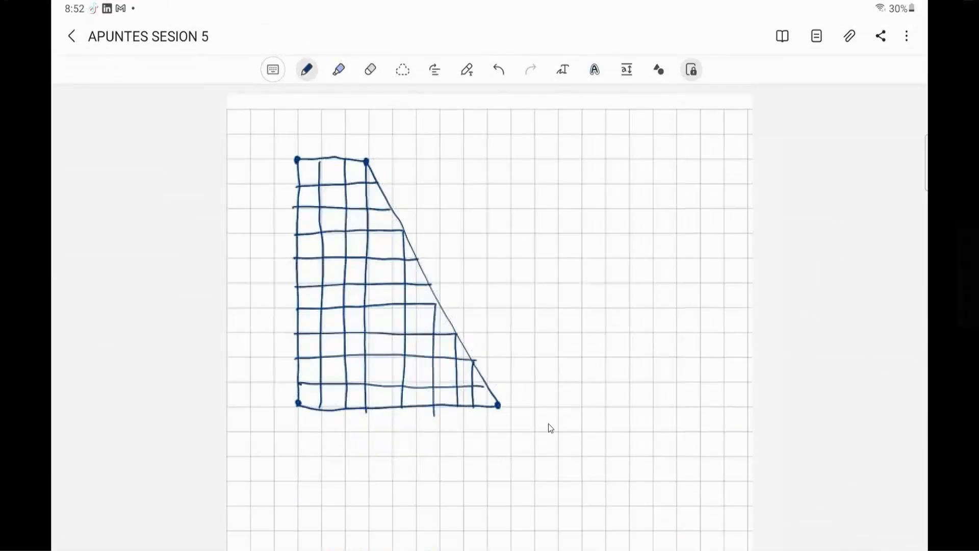
scroll(549, 428, "down", 2)
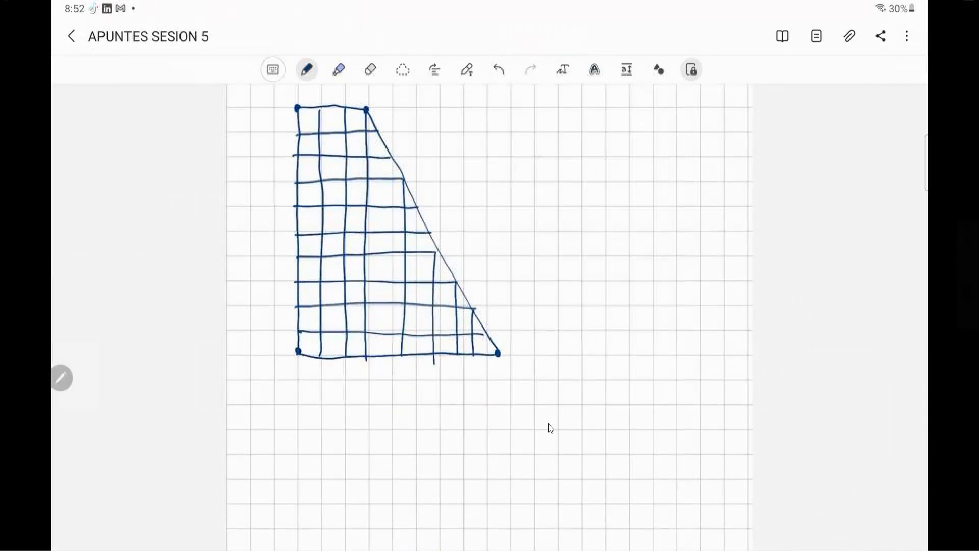
mouse_move(535, 156)
left_mouse_down()
mouse_move(634, 152)
mouse_move(604, 160)
left_mouse_up()
mouse_move(536, 156)
left_mouse_down()
mouse_move(636, 156)
mouse_move(610, 159)
left_mouse_up()
left_click(659, 69)
mouse_move(538, 181)
left_mouse_down()
mouse_move(658, 181)
mouse_move(655, 308)
left_mouse_up()
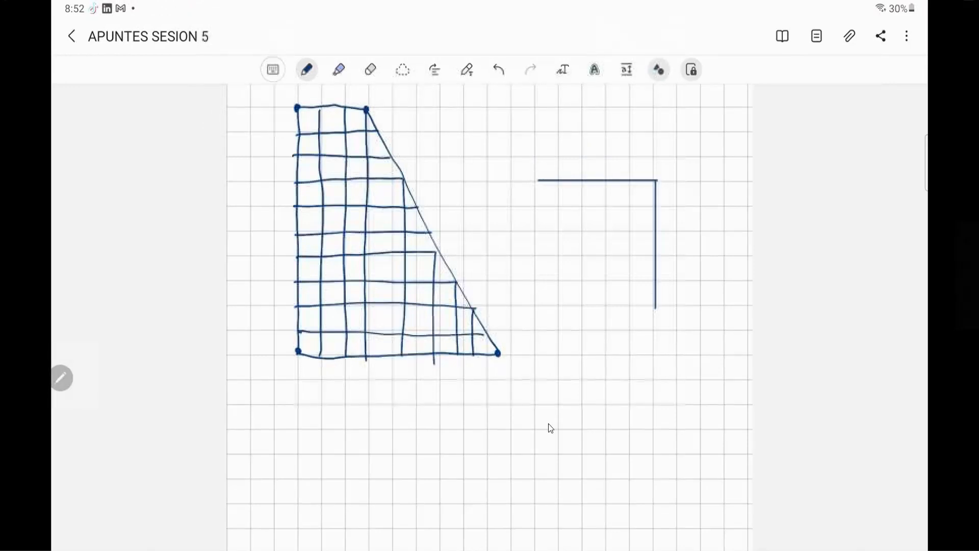
left_click(659, 69)
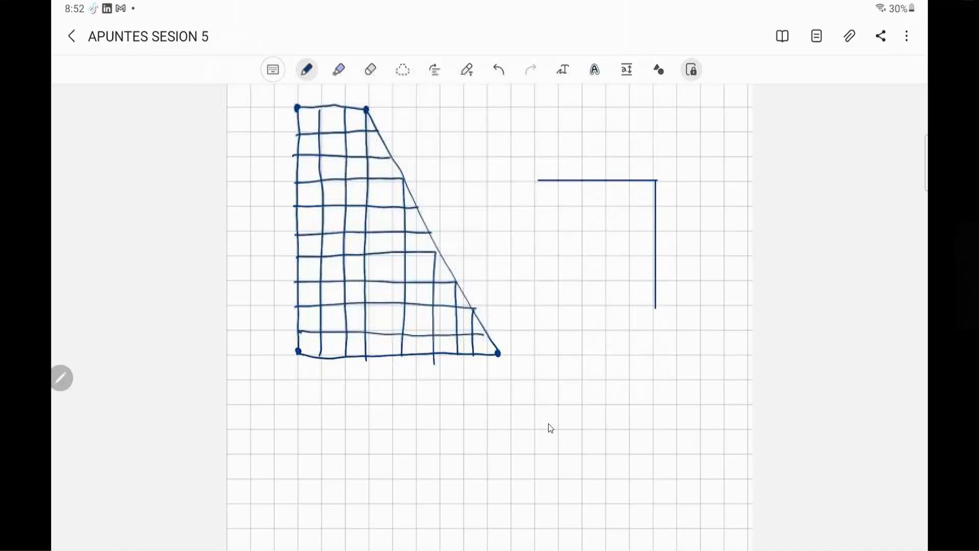
- Close the corner into a panel with a diagonal edge, extending its outer edges upward and to the right
left_click_drag(536, 190, 536, 210)
left_click_drag(655, 306, 624, 305)
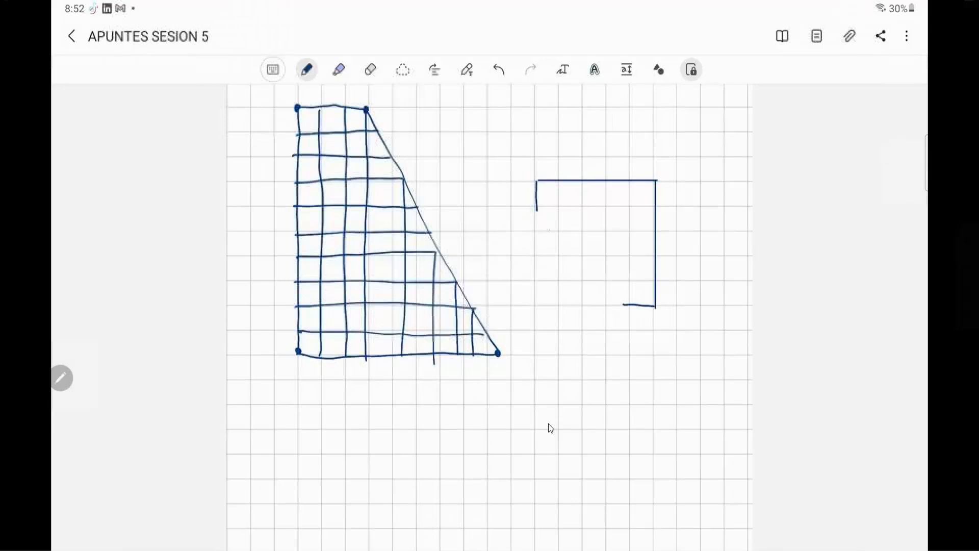
left_click_drag(536, 214, 618, 305)
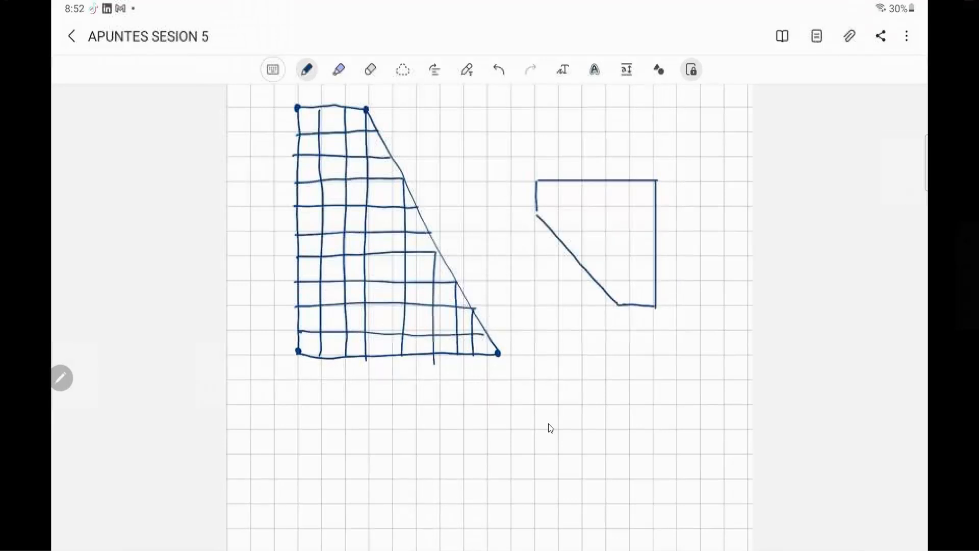
left_click_drag(536, 180, 534, 114)
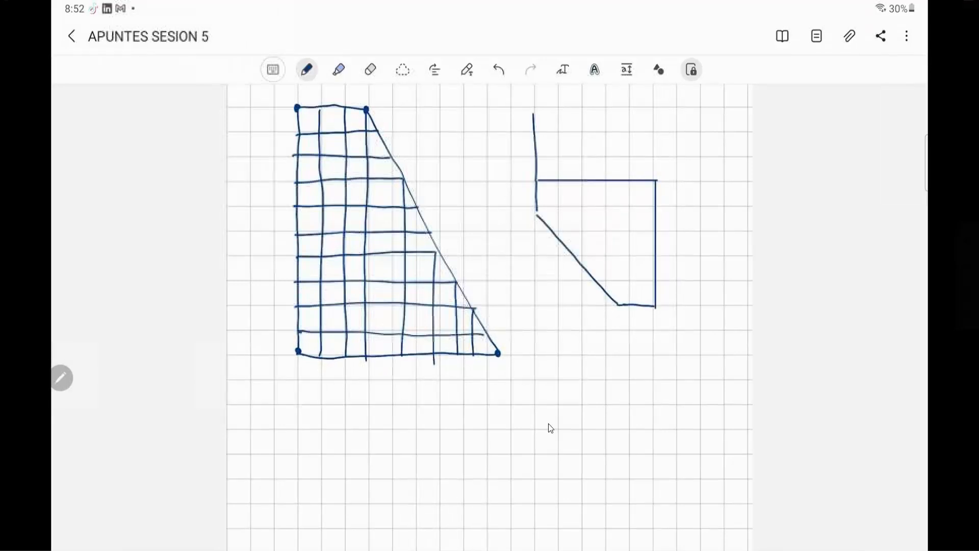
left_click_drag(655, 308, 734, 306)
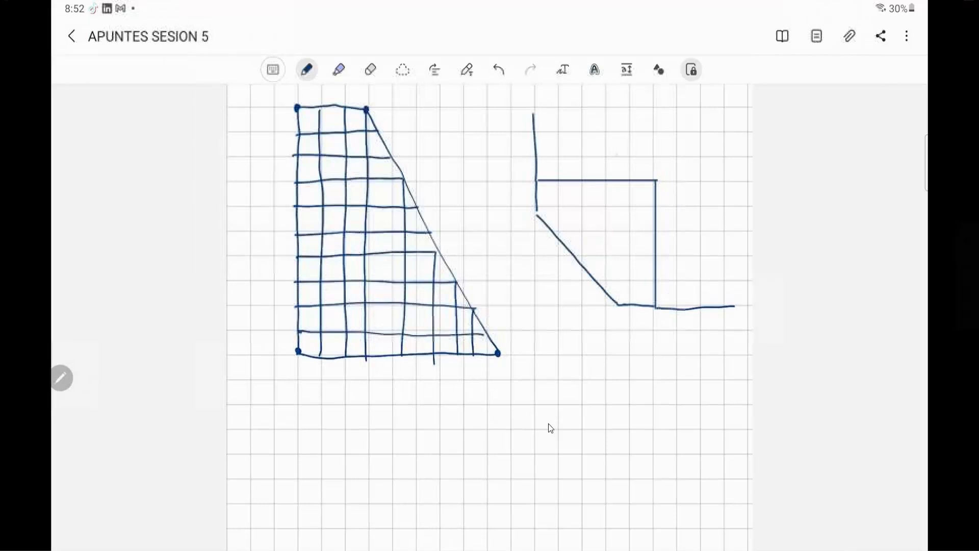
- Mark the panel's two straight inner edges with arrows, dot their shared corner, and thicken the short segments at both ends of the diagonal
mouse_move(644, 148)
left_mouse_down()
mouse_move(619, 170)
mouse_move(626, 162)
left_mouse_up()
mouse_move(693, 243)
left_mouse_down()
mouse_move(663, 231)
mouse_move(668, 239)
left_mouse_up()
left_click_drag(655, 177, 655, 183)
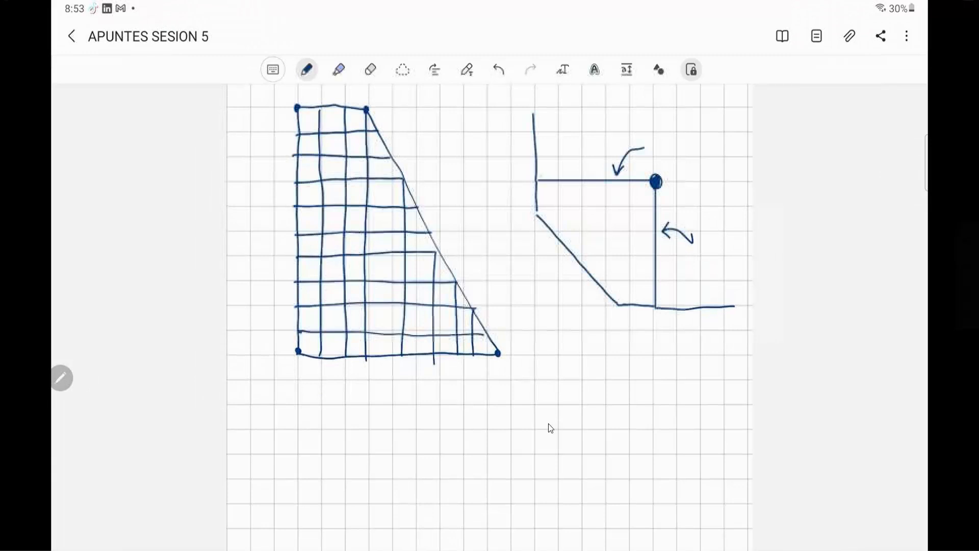
left_click_drag(534, 176, 537, 207)
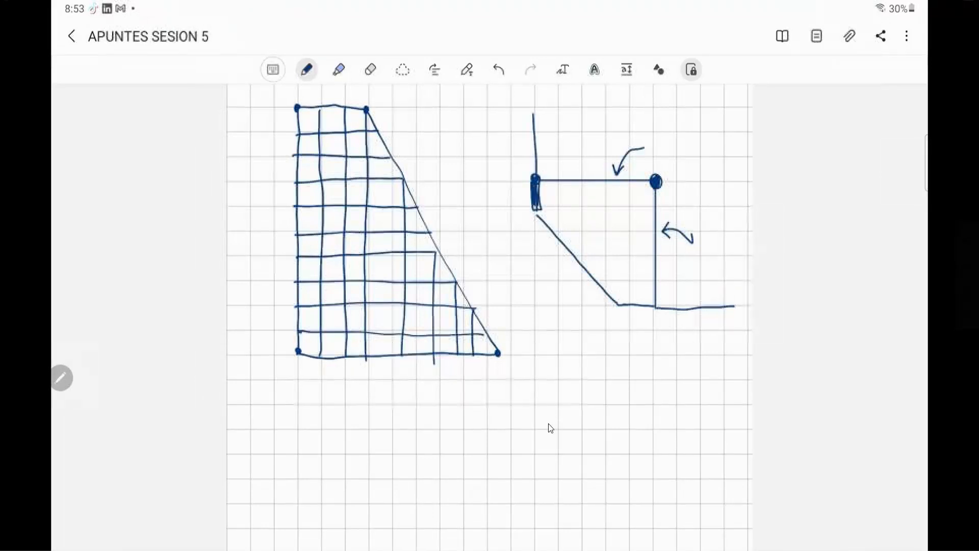
left_click_drag(617, 300, 654, 303)
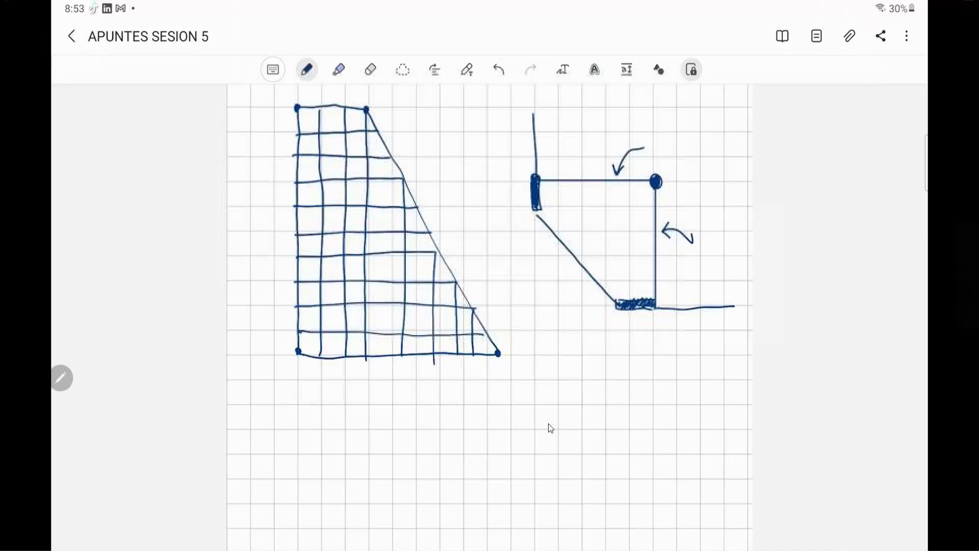
- Set the pen colour to purple and hatch the inside of the panel with parallel diagonal lines
left_click(306, 70)
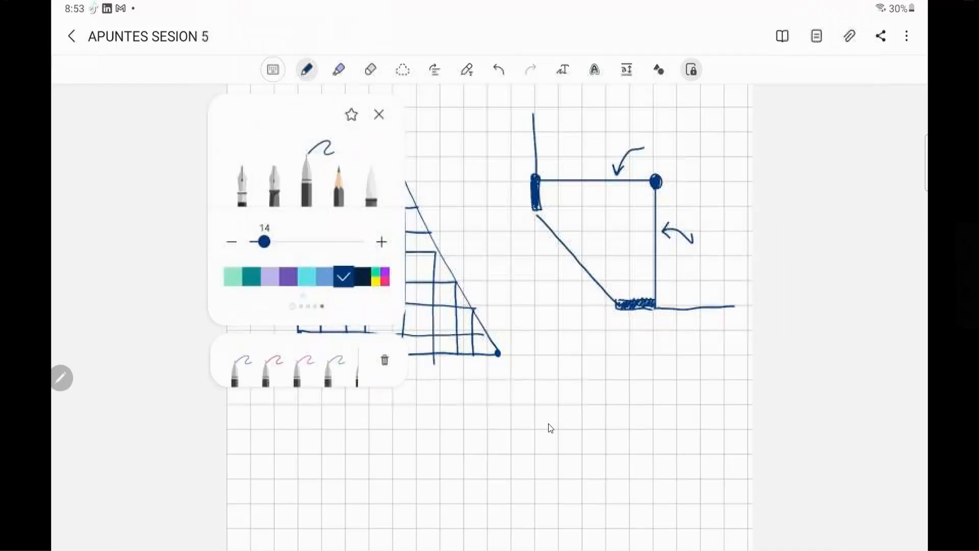
left_click(288, 276)
left_click(379, 114)
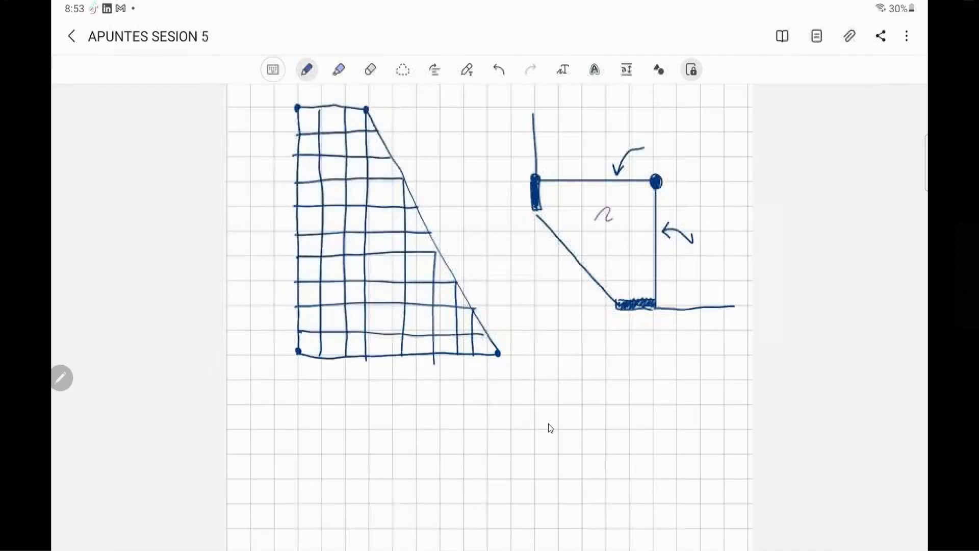
left_click_drag(547, 195, 631, 296)
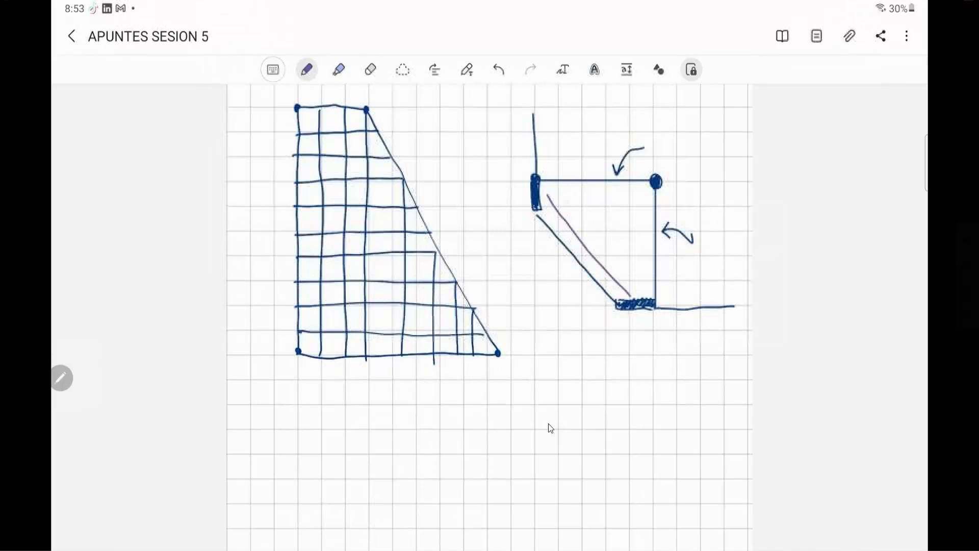
left_click_drag(565, 191, 635, 277)
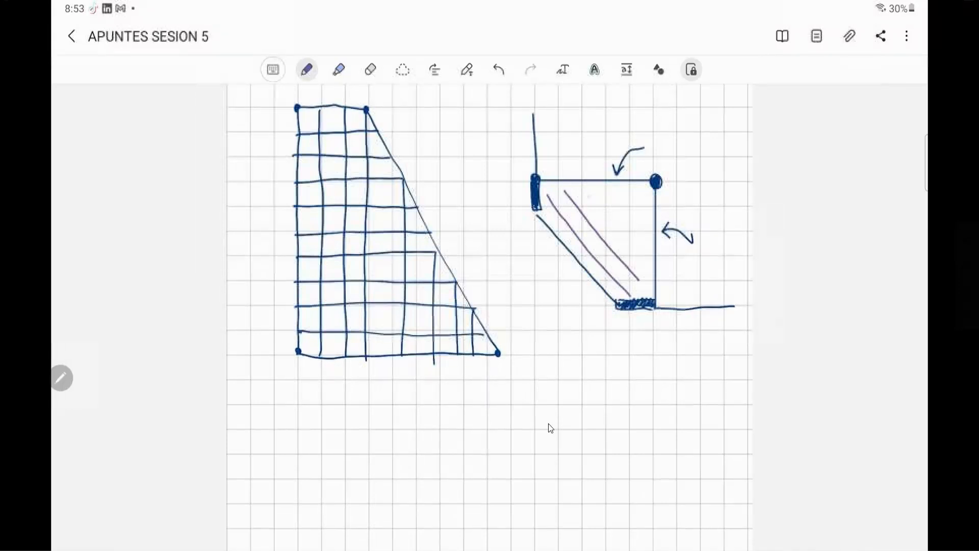
mouse_move(584, 191)
left_mouse_down()
mouse_move(648, 260)
mouse_move(615, 204)
mouse_move(649, 257)
left_mouse_up()
left_click_drag(621, 189, 654, 220)
left_click_drag(633, 185, 653, 203)
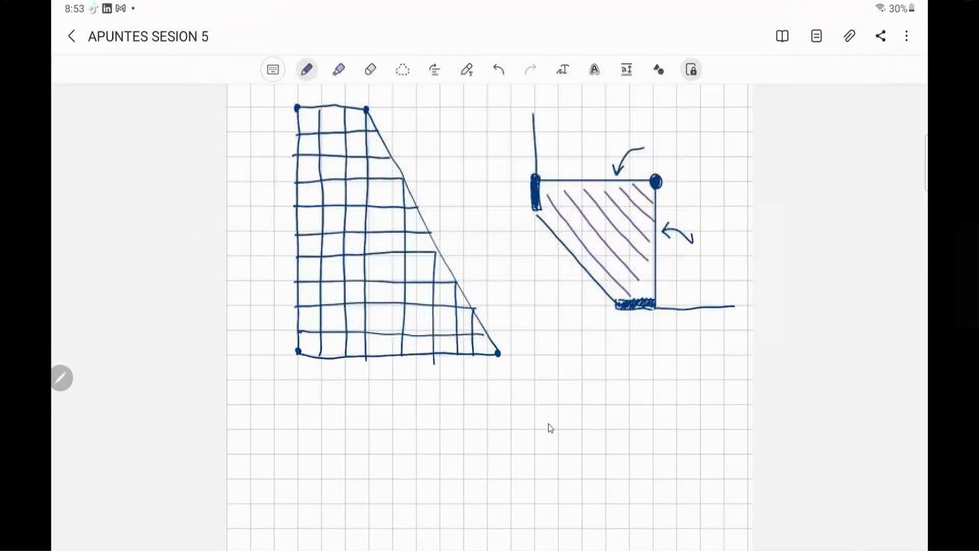
- Erase both arrows, and hatch the area above the panel with vertical purple lines and the area to its right with horizontal ones
left_click_drag(549, 101, 550, 170)
mouse_move(575, 107)
left_mouse_down()
mouse_move(570, 173)
mouse_move(603, 170)
mouse_move(642, 145)
left_mouse_up()
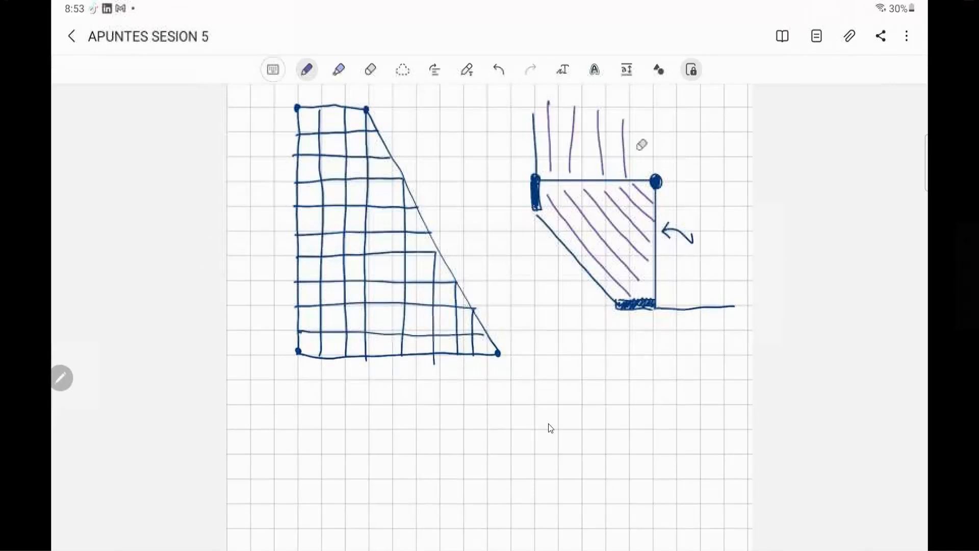
left_click_drag(669, 229, 686, 236)
left_click_drag(664, 200, 735, 201)
left_click_drag(670, 223, 734, 223)
left_click_drag(666, 250, 736, 247)
left_click_drag(666, 271, 731, 270)
left_click_drag(668, 292, 732, 290)
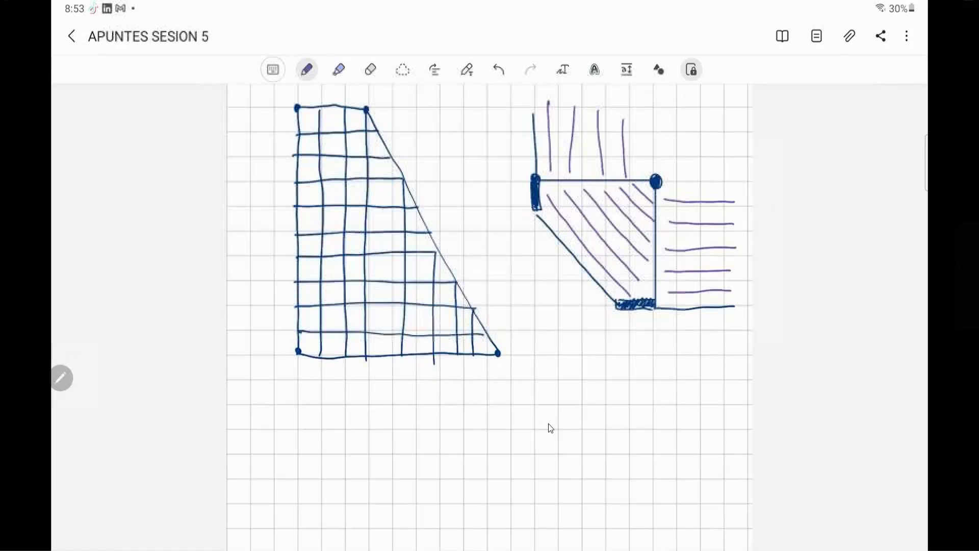
- Dot the panel's two straight inner edges in purple where the adjoining vertical and horizontal hatch lines meet them
left_click(546, 180)
left_click(571, 180)
left_click(604, 180)
left_click(657, 225)
left_click(656, 251)
left_click(656, 272)
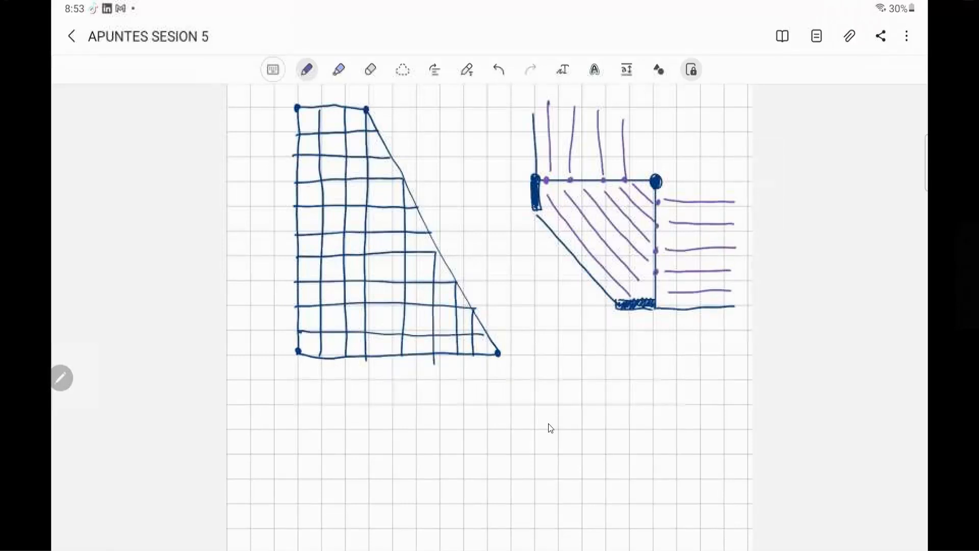
left_click(658, 292)
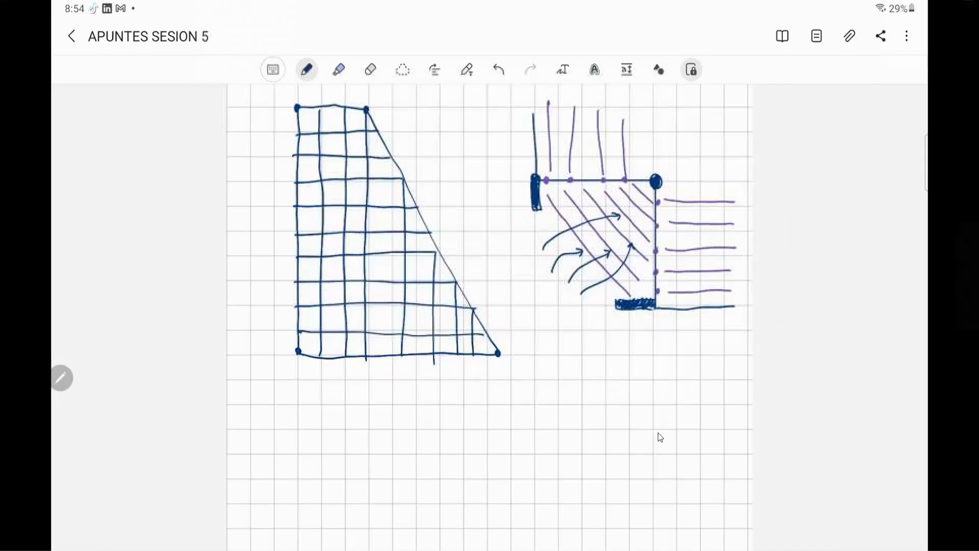
- Set the pen colour to red and redraw the panel's diagonal edge between the two thickened end segments
left_click(306, 69)
left_click(288, 276)
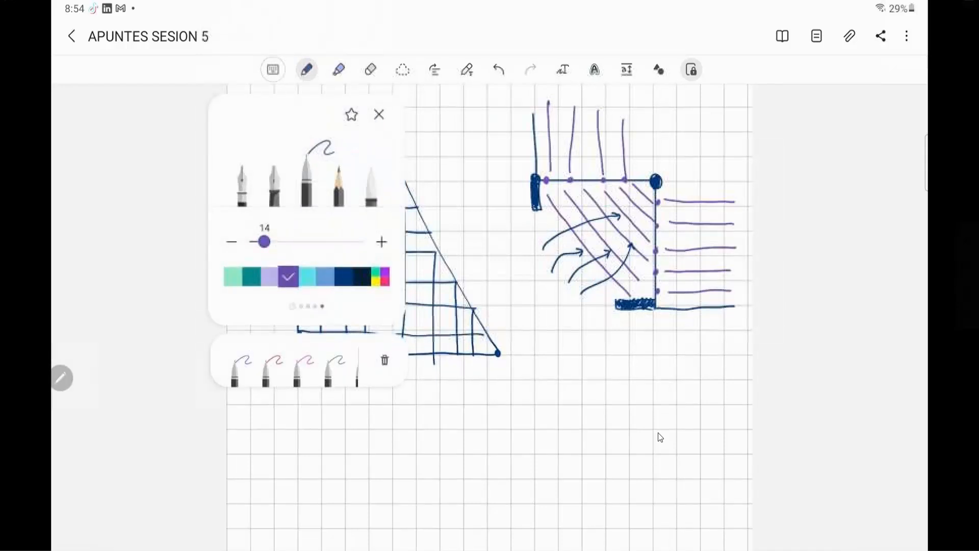
left_click(379, 115)
left_click(307, 69)
left_click_drag(352, 276, 265, 276)
left_click(271, 275)
left_click(559, 268)
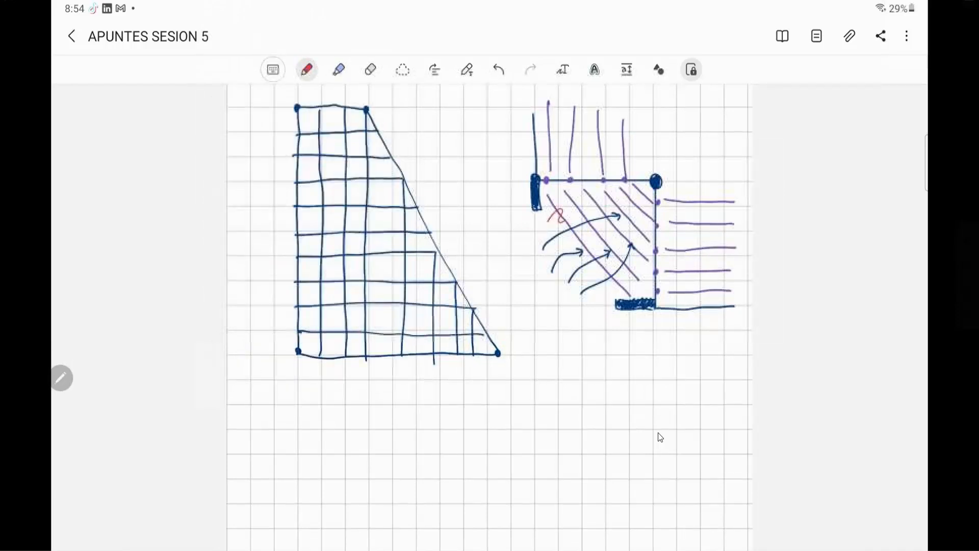
left_click_drag(541, 212, 614, 300)
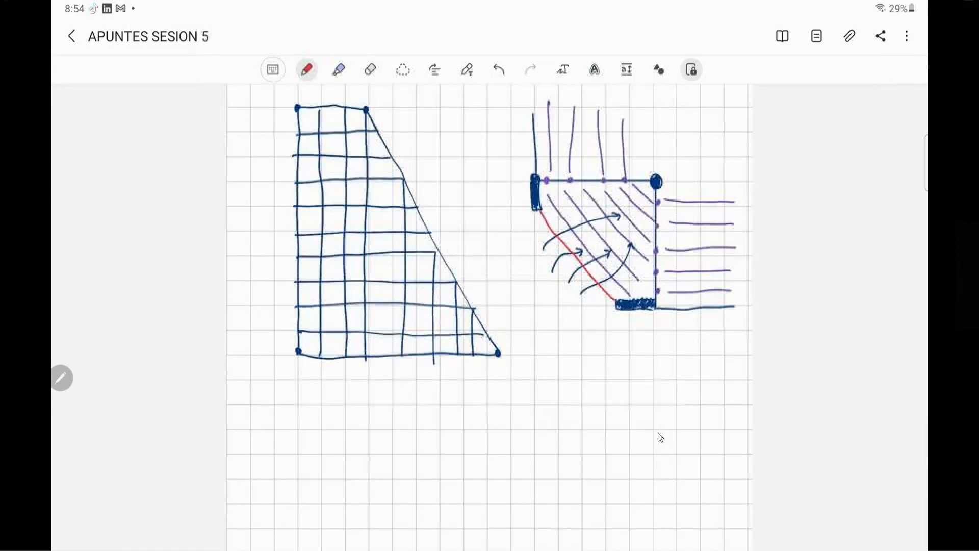
- Sketch four horizontal red lines across the hatched panel to the diagonal edge and undo them
mouse_move(620, 198)
left_mouse_down()
mouse_move(661, 198)
mouse_move(551, 199)
left_mouse_up()
left_click_drag(653, 222, 556, 223)
left_click_drag(657, 250, 576, 254)
left_click_drag(656, 271, 599, 276)
left_click(498, 69)
left_click(499, 69)
left_click(499, 70)
left_click(499, 69)
- Label the red diagonal edge "VIGA CHATA" below the panel, with an arrow pointing to it
mouse_move(587, 325)
left_mouse_down()
mouse_move(603, 298)
mouse_move(581, 326)
mouse_move(584, 338)
mouse_move(605, 335)
left_mouse_up()
left_click_drag(618, 328, 617, 338)
left_click_drag(621, 328, 621, 338)
mouse_move(625, 328)
left_mouse_down()
mouse_move(625, 338)
mouse_move(636, 329)
left_mouse_up()
left_click_drag(635, 329, 638, 340)
mouse_move(635, 329)
left_mouse_down()
mouse_move(638, 340)
mouse_move(648, 329)
left_mouse_up()
left_click_drag(648, 329, 651, 340)
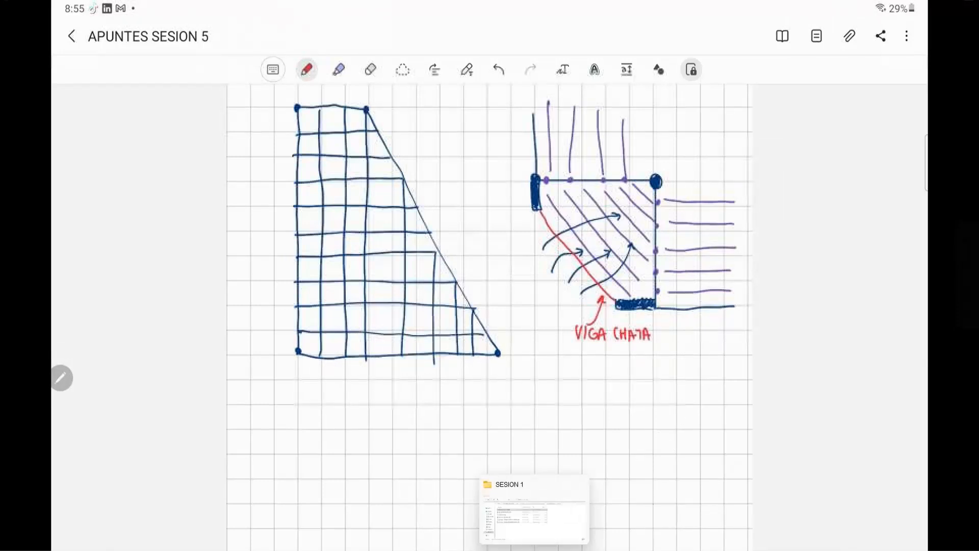
- Switch to the ETABS model and divide the axis C wall in elevation 4 into 2 by 4 areas on every storey except TS1
left_click(557, 549)
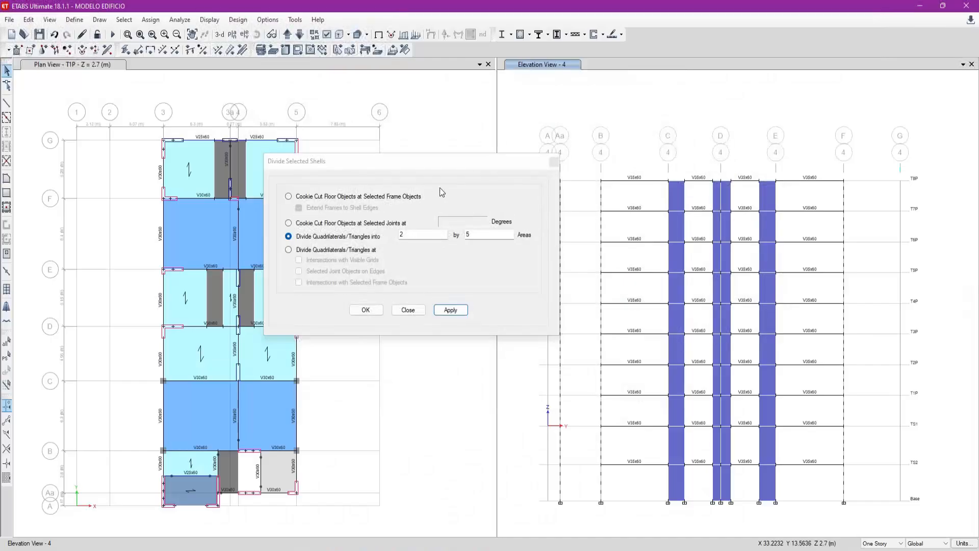
left_click(7, 103)
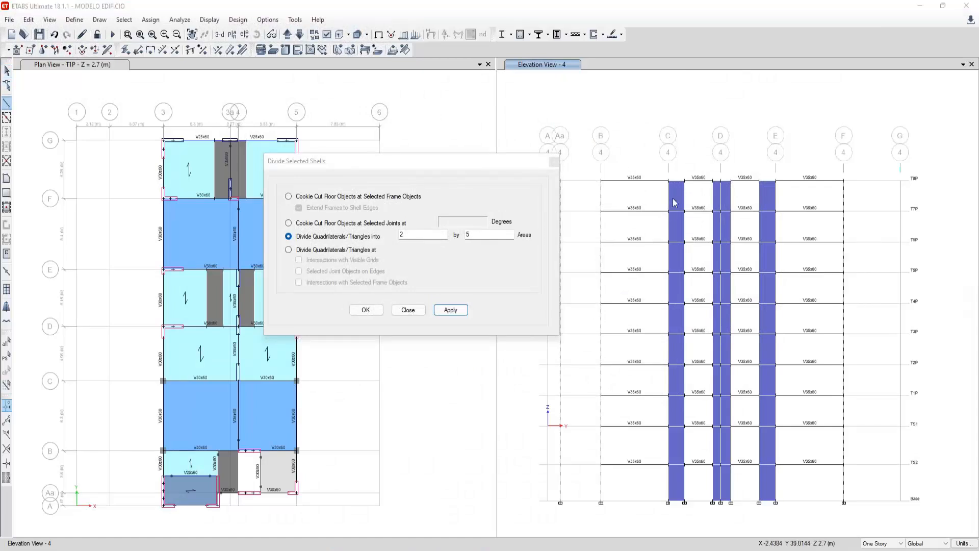
left_click(669, 181)
key("Escape")
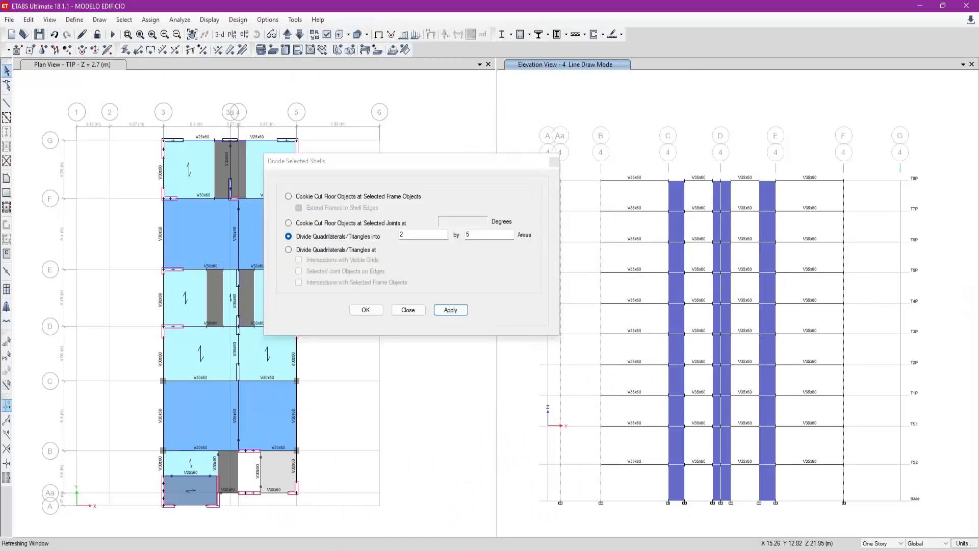
left_click(678, 484)
mouse_move(677, 417)
left_mouse_down()
mouse_move(692, 264)
mouse_move(677, 207)
left_mouse_up()
double_click(473, 237)
type("4")
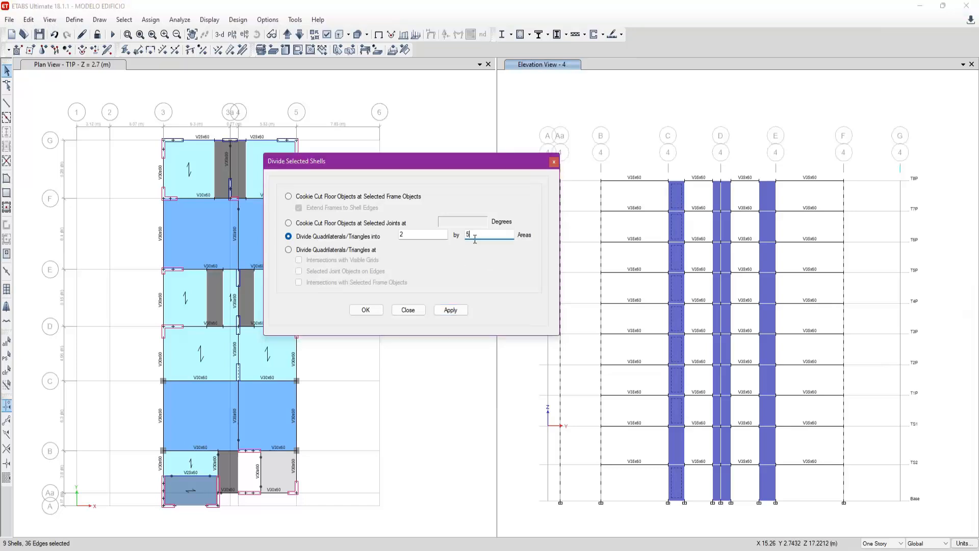
left_click(457, 314)
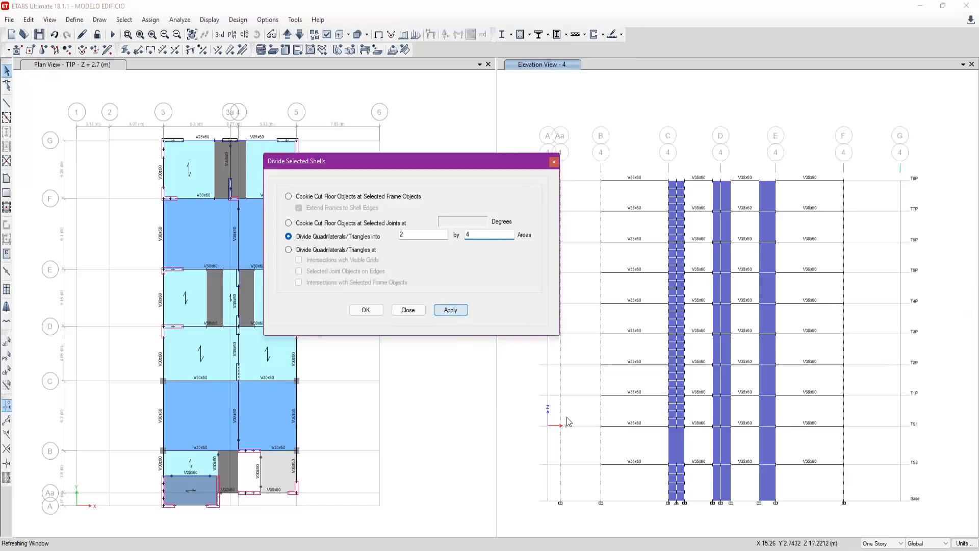
- Divide the TS1 storey shell of the axis C wall into 2 by 5 areas
left_click(671, 435)
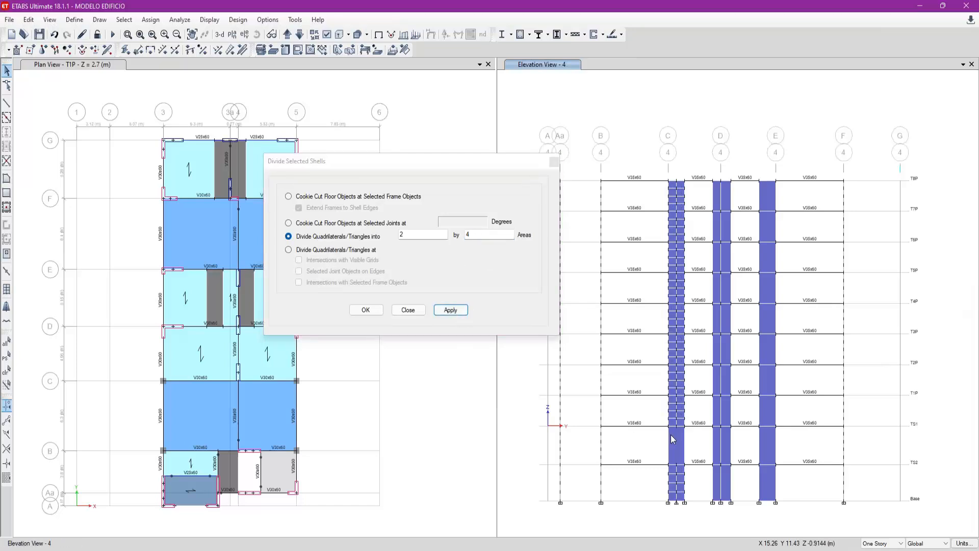
double_click(483, 234)
type("5")
left_click(450, 310)
- Divide the half of the axis D wall facing axis C into 1 by 4 areas on every storey except TS1
left_click(729, 492)
left_click(725, 478)
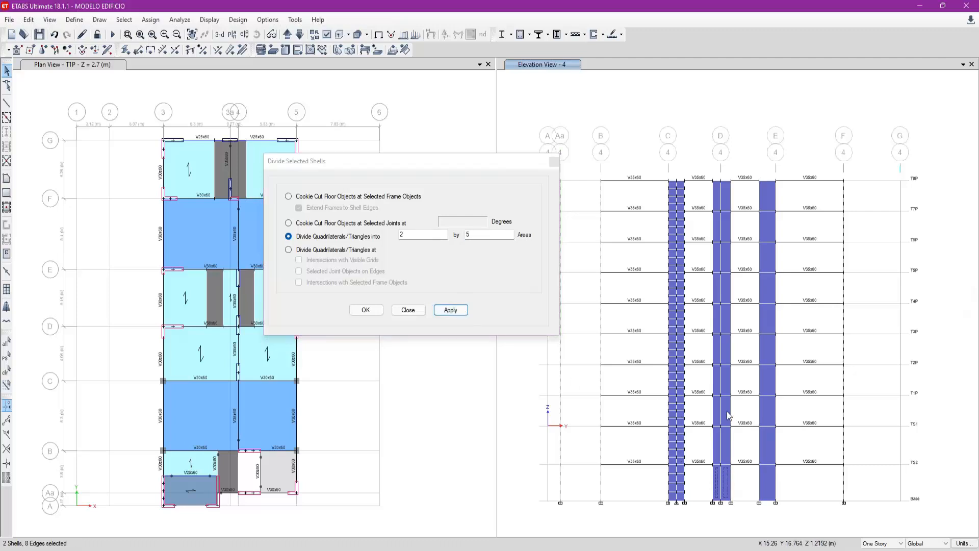
left_click(7, 102)
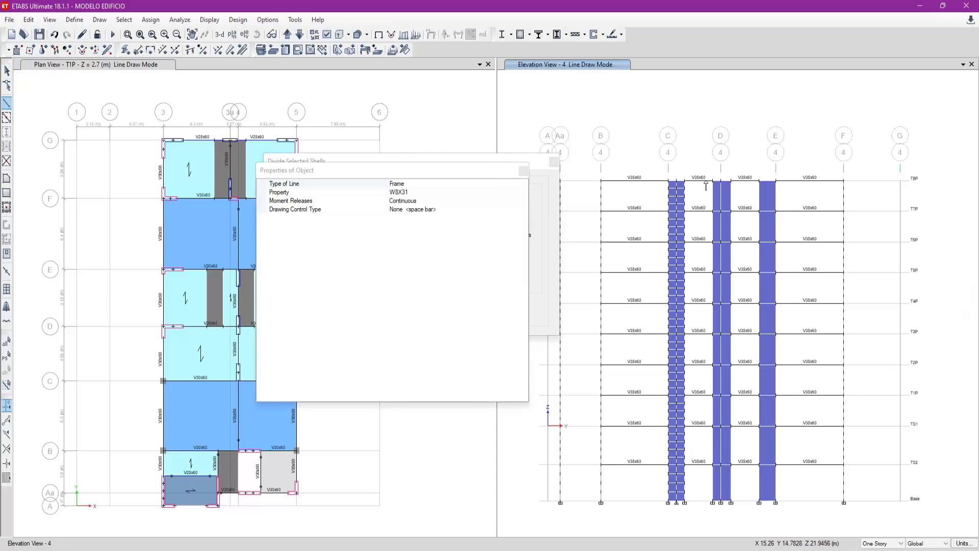
key("Escape")
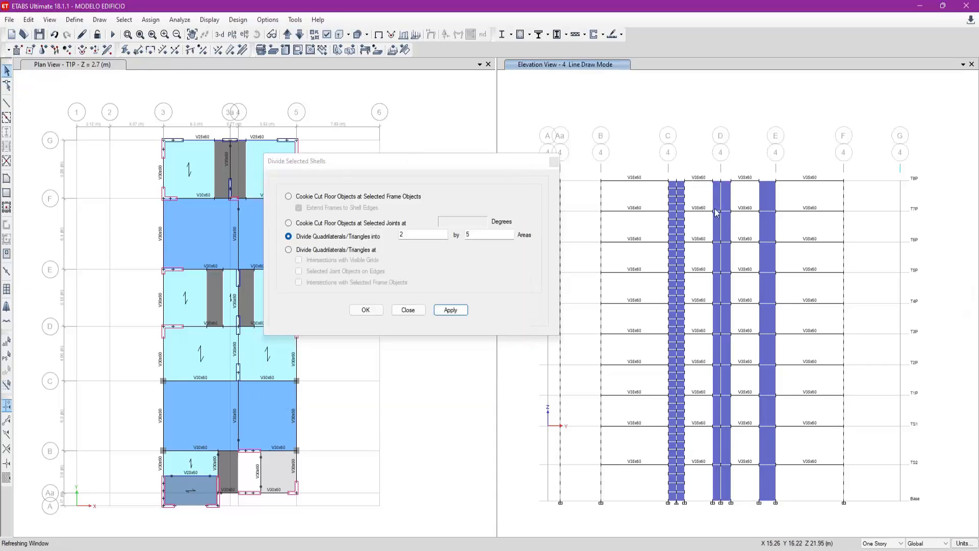
left_click(717, 197)
left_click(719, 482)
left_click_drag(717, 402, 717, 196)
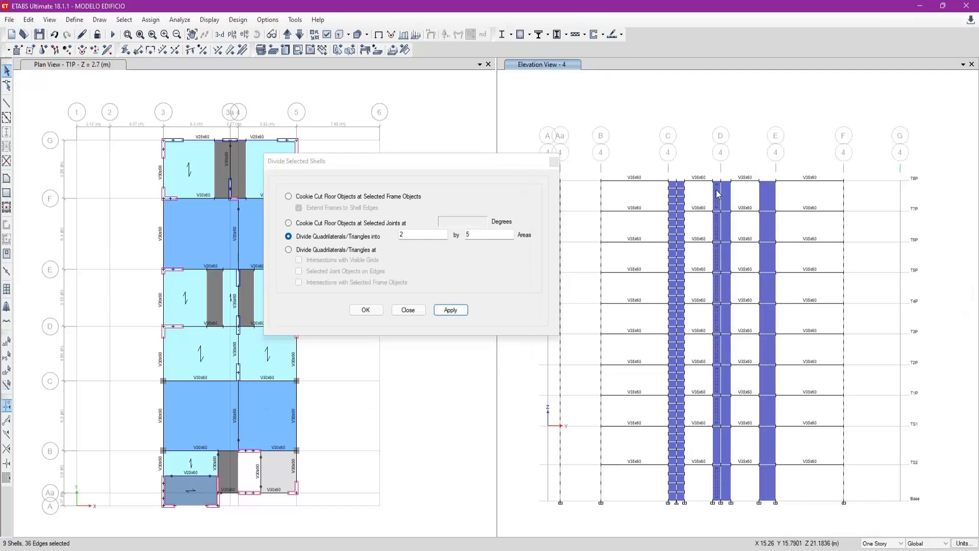
double_click(408, 235)
double_click(503, 236)
type("4")
left_click(450, 310)
- Divide the TS1 storey shell of that axis D wall half into 1 by 5 areas
left_click(717, 444)
left_click(718, 443)
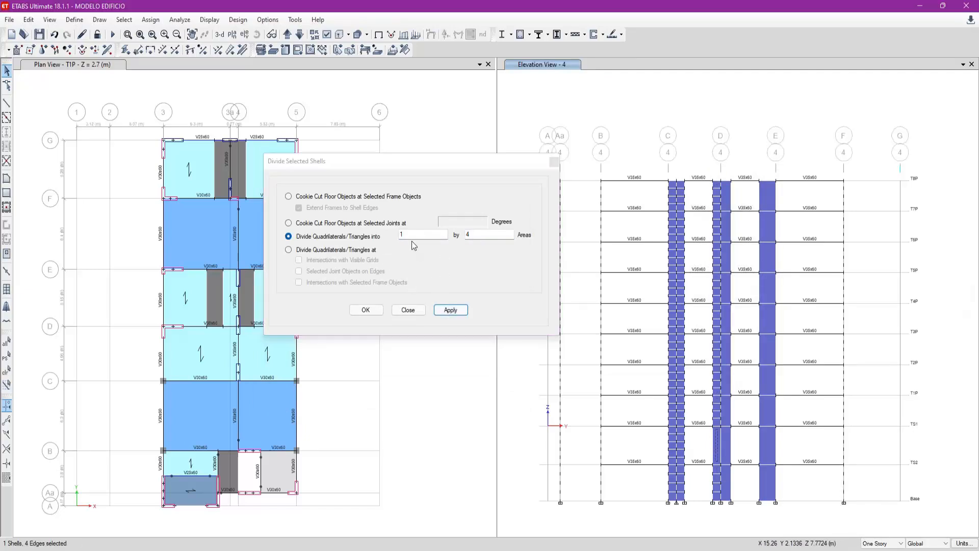
left_click(488, 240)
left_click(458, 310)
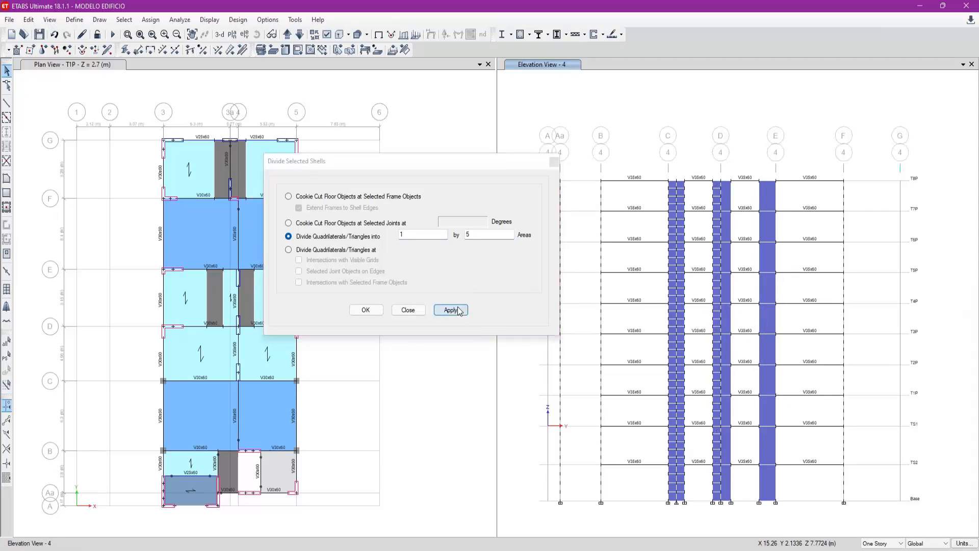
left_click(689, 16)
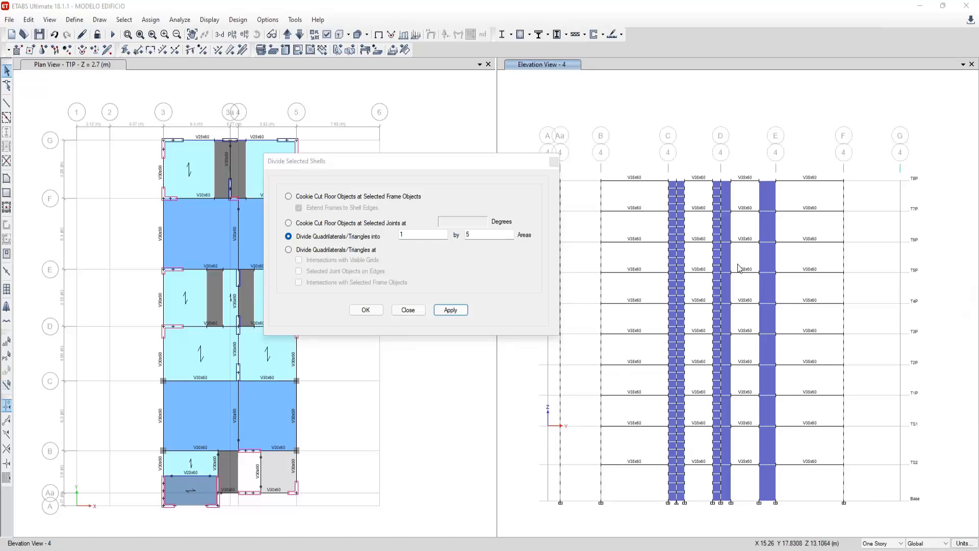
- Consult the LetsView notes and divide the half of the axis D wall facing axis E into 1 by 4 areas on every storey except TS1
mouse_move(736, 550)
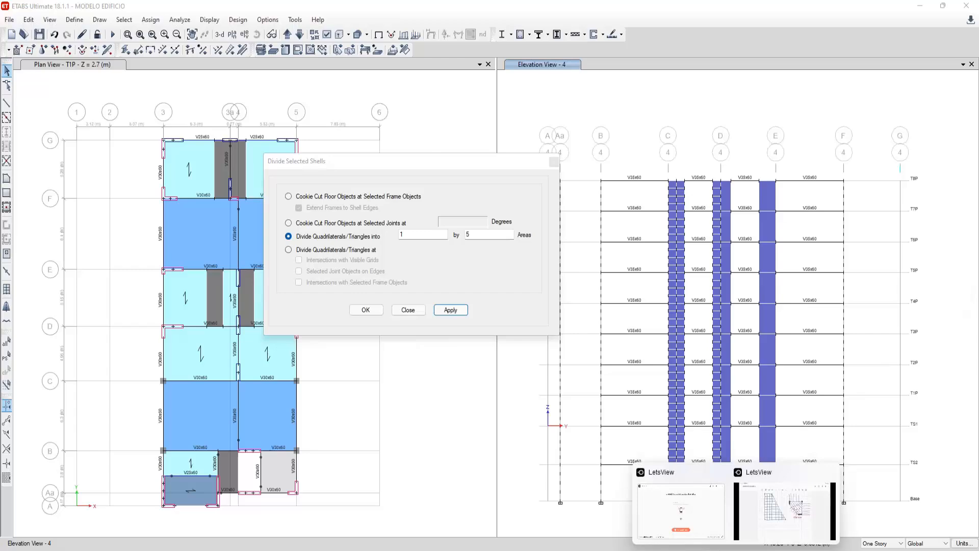
left_click(762, 540)
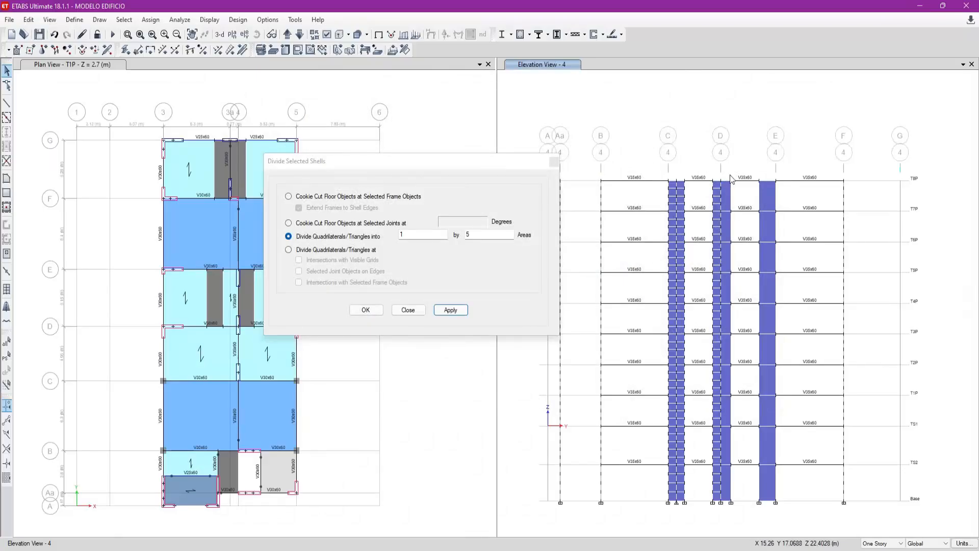
left_click(727, 196)
left_click(728, 260)
left_click(728, 292)
left_click(727, 320)
left_click(726, 348)
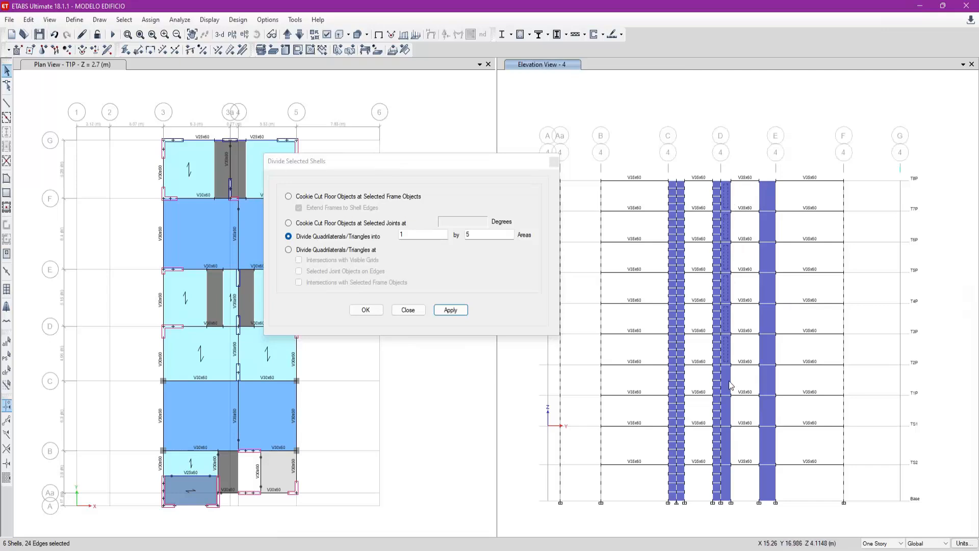
left_click(726, 412)
left_click(727, 482)
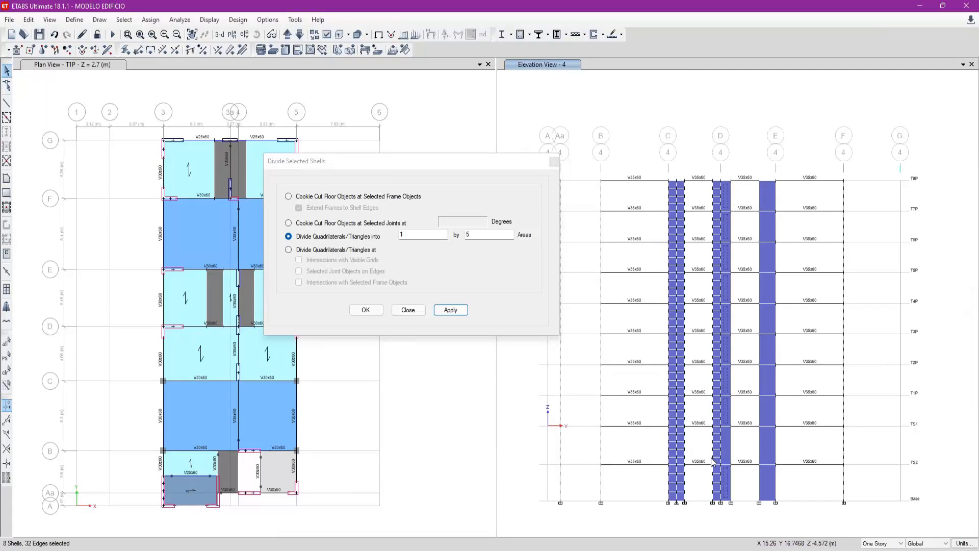
double_click(492, 235)
type("4")
left_click(450, 309)
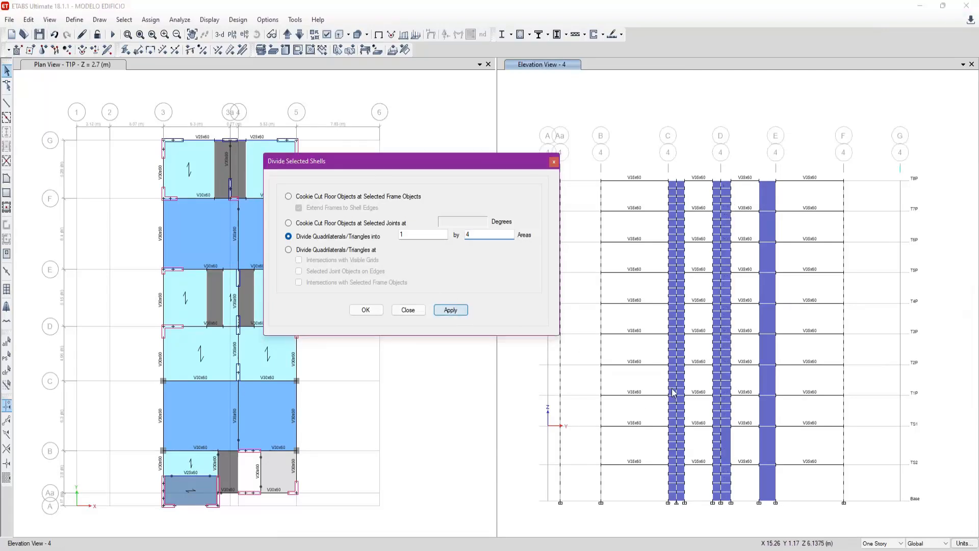
- Divide the TS1 storey shell of the axis D wall half facing axis E into 1 by 5 areas
left_click(725, 440)
left_click_drag(479, 236, 448, 238)
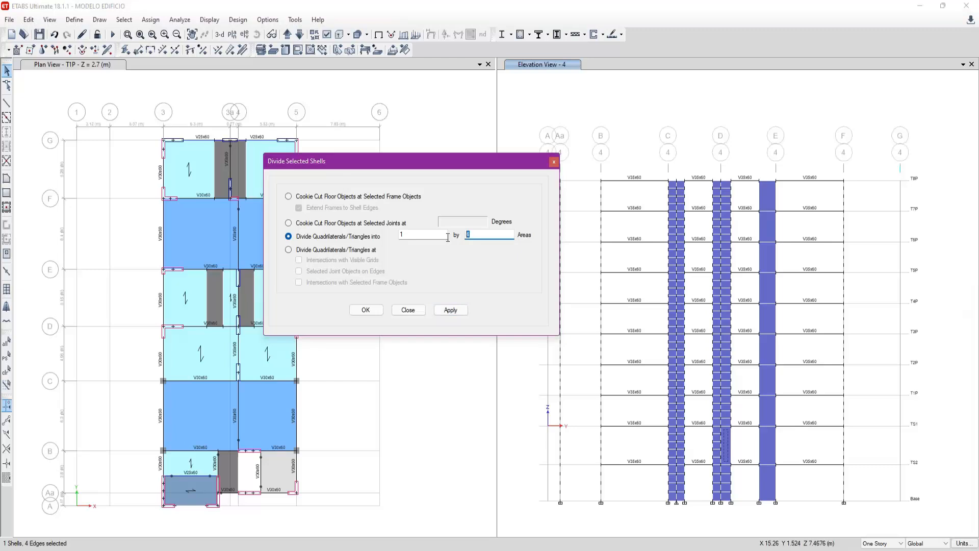
type("5")
left_click(456, 308)
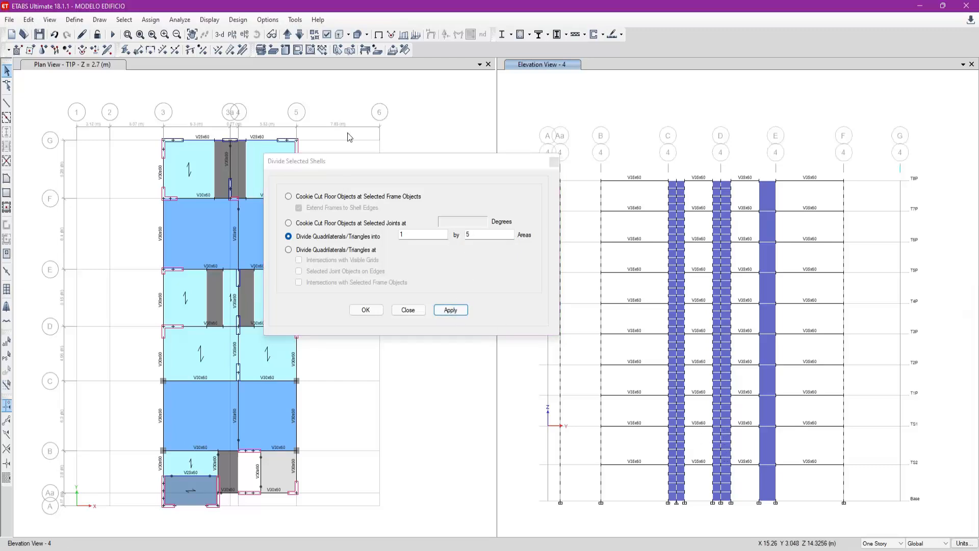
- Check the axis E wall's width and divide the wall into 2 by 4 areas on every storey except TS1
left_click(7, 103)
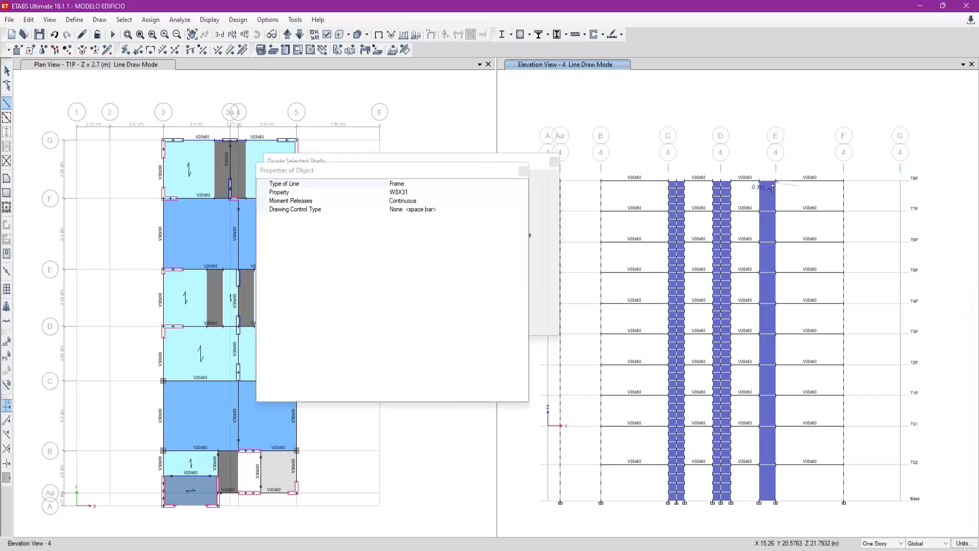
key("Escape")
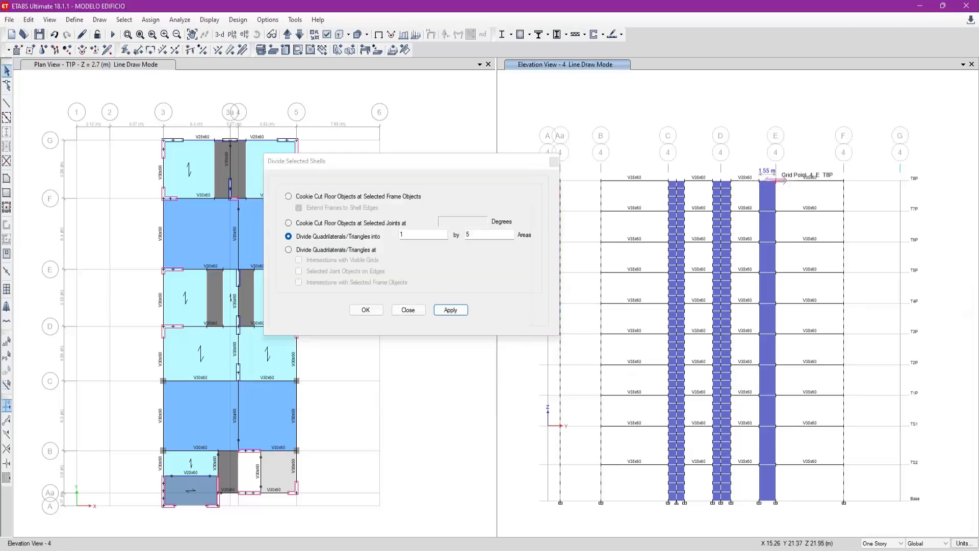
left_click(769, 264)
left_click(770, 289)
left_click(769, 316)
left_click(771, 352)
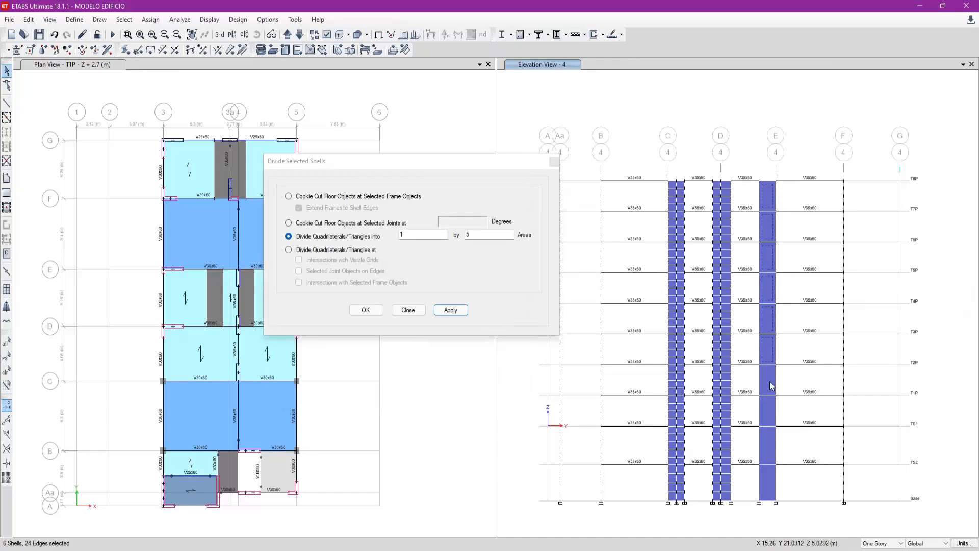
left_click(767, 391)
left_click(769, 407)
left_click(773, 471)
double_click(501, 234)
type("4")
left_click(419, 236)
key("BackSpace")
type("2")
left_click(450, 310)
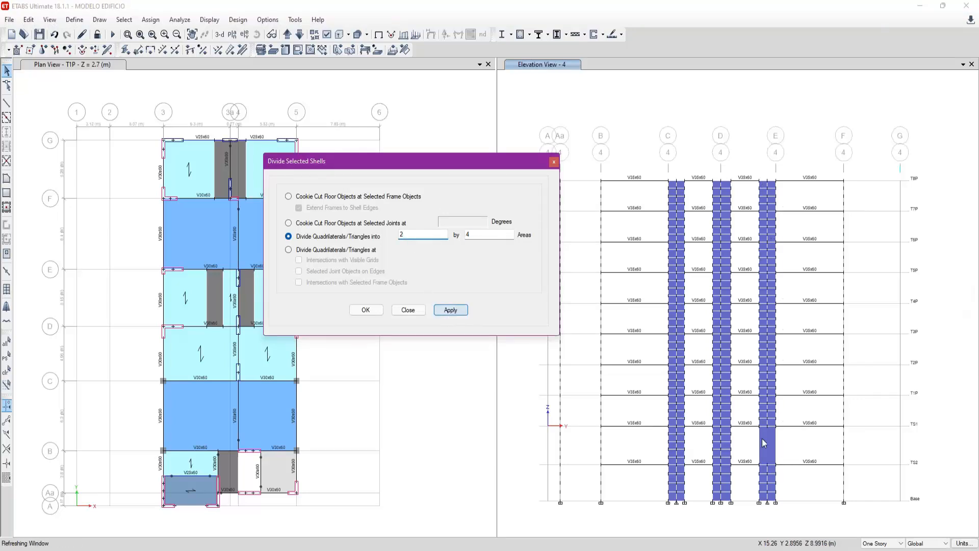
- Divide the TS1 storey shell of the axis E wall into 2 by 5 areas
double_click(478, 235)
type("5")
left_click_drag(488, 163, 530, 189)
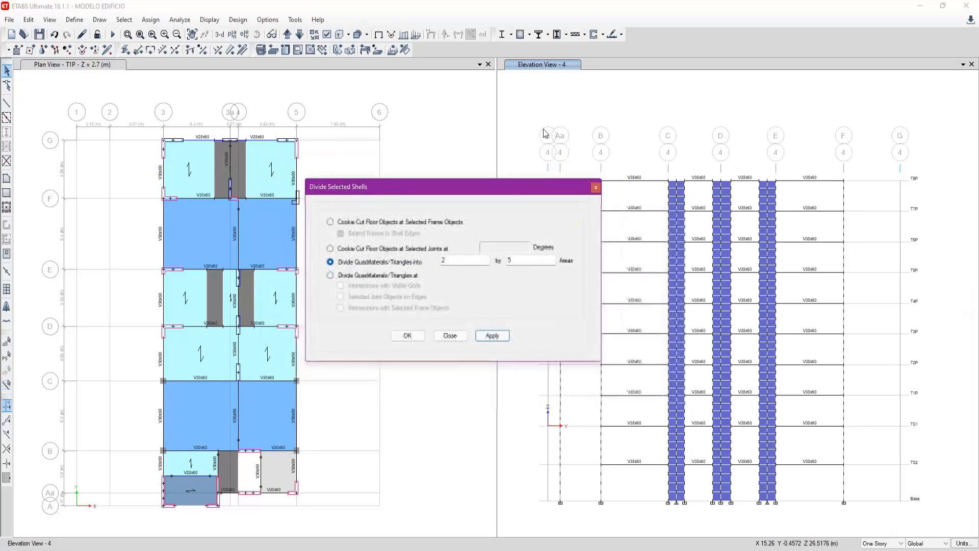
- Switch the elevation view to elevation 5 and check the width of the axis Aa wall
left_click(288, 34)
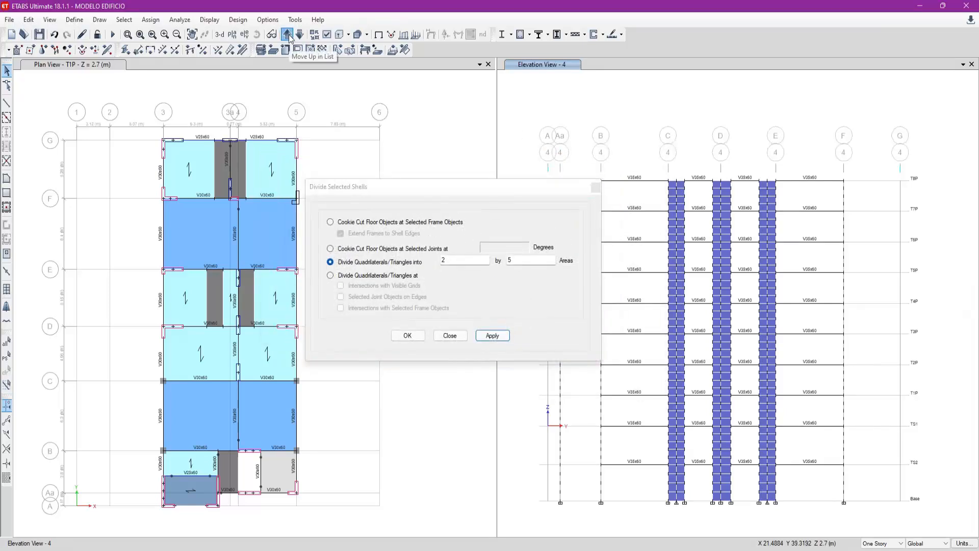
mouse_move(495, 188)
left_mouse_down()
mouse_move(304, 196)
mouse_move(324, 124)
left_mouse_up()
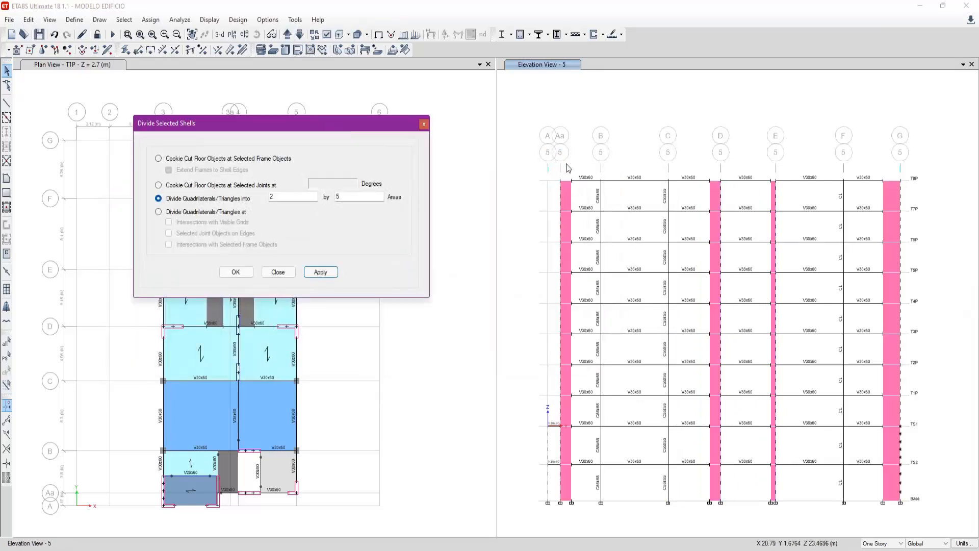
left_click(7, 103)
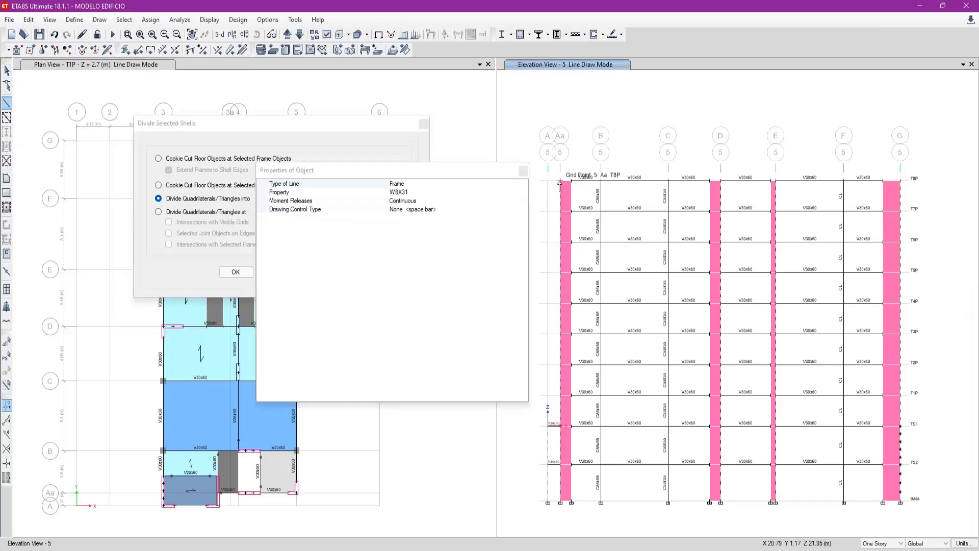
key("Escape")
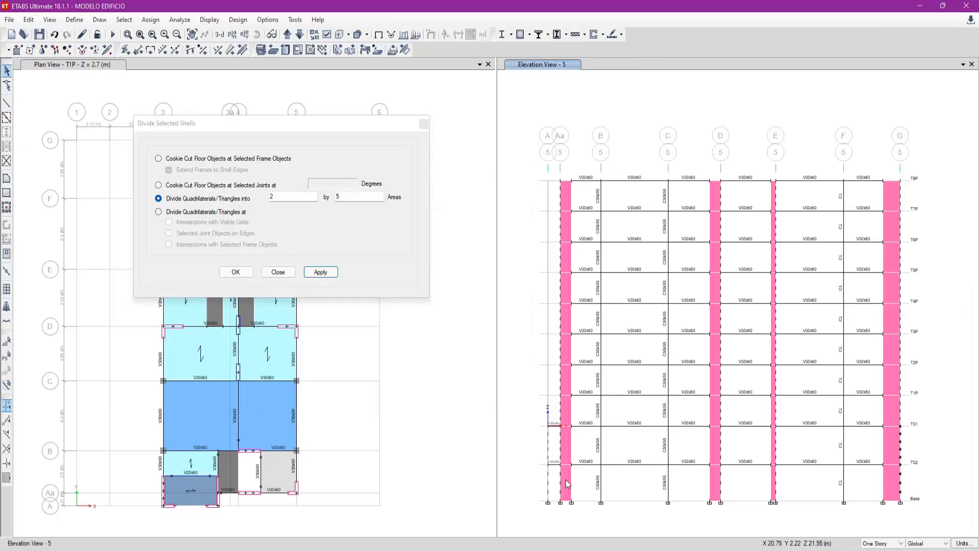
- Try dividing the walls at axes Aa, D and E in elevation 5 into 1 by 4 areas on every storey except TS1
left_click_drag(568, 334, 567, 192)
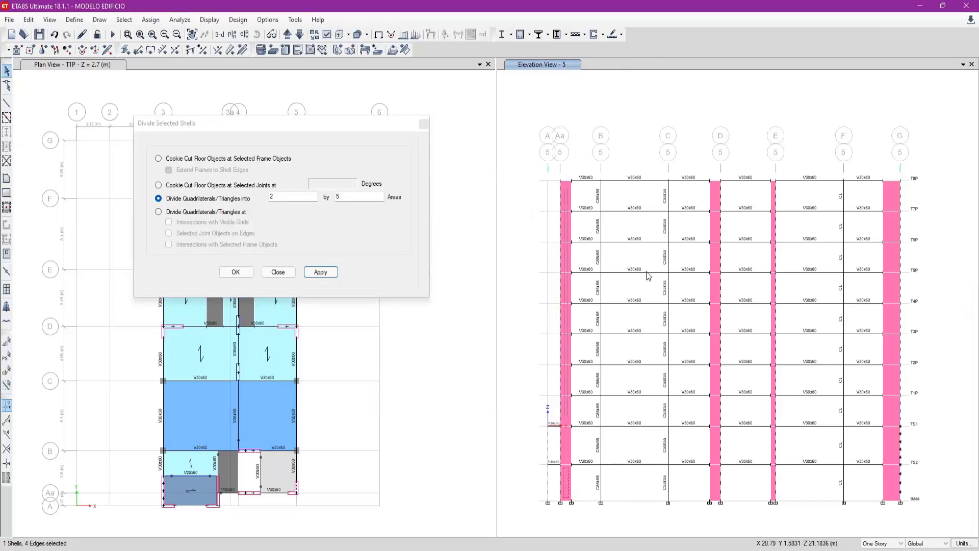
left_click_drag(714, 411, 716, 194)
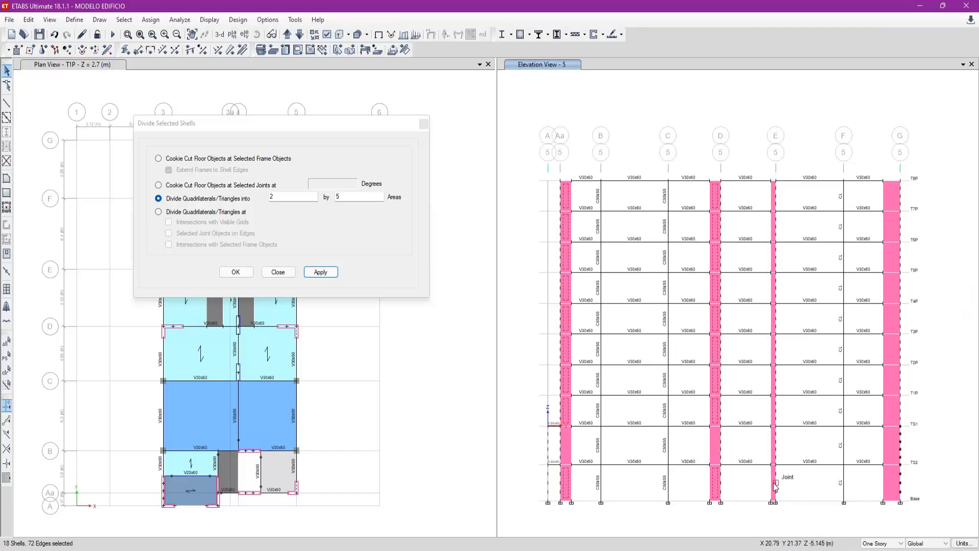
left_click(775, 408)
left_click(775, 380)
left_click(775, 350)
left_click(775, 320)
left_click(774, 284)
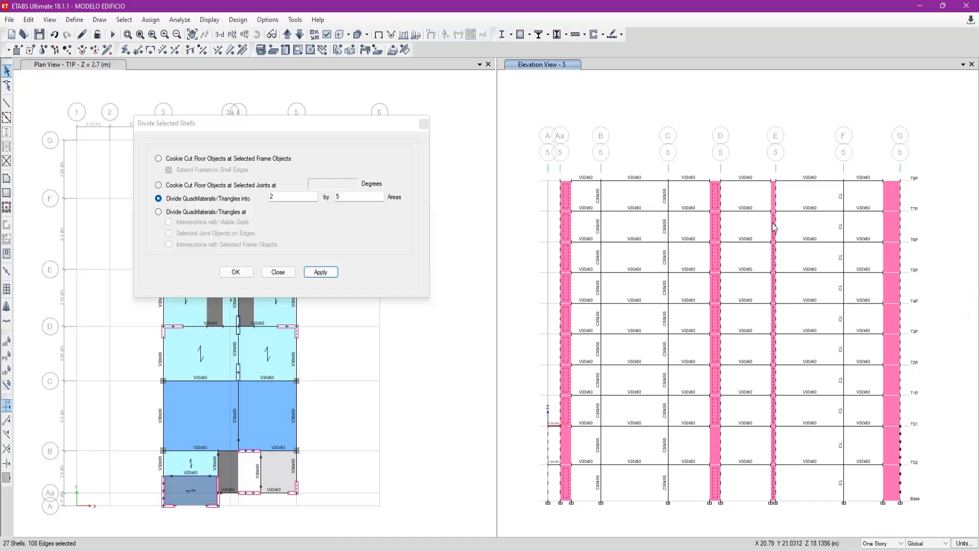
left_click(773, 196)
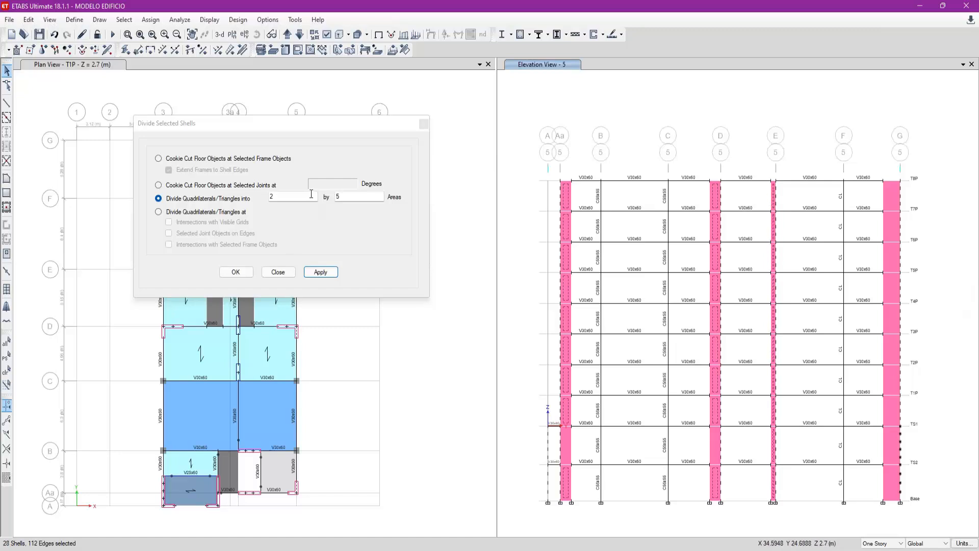
double_click(346, 196)
type("4")
left_click(320, 272)
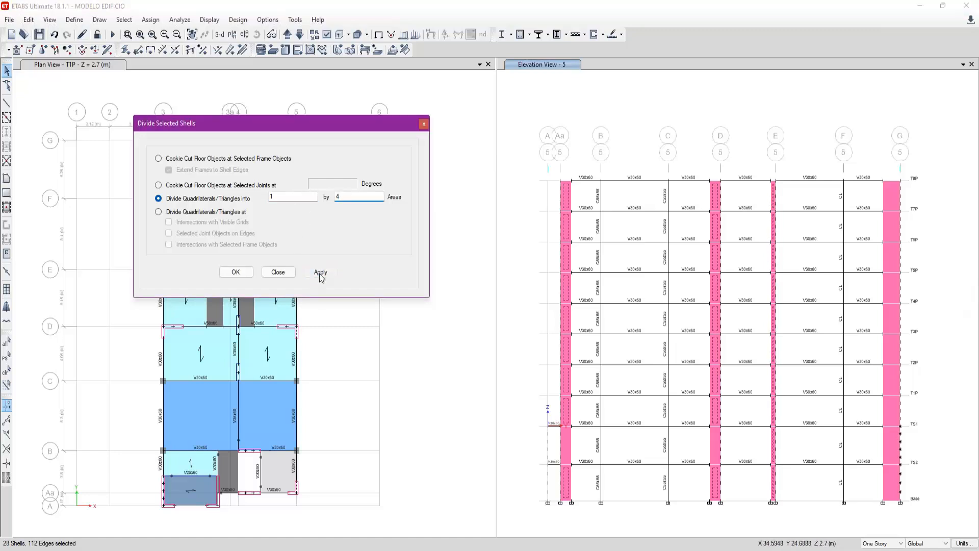
- Undo the 1 by 4 division of the walls at axes Aa, D and E
left_click(563, 448)
left_click(564, 447)
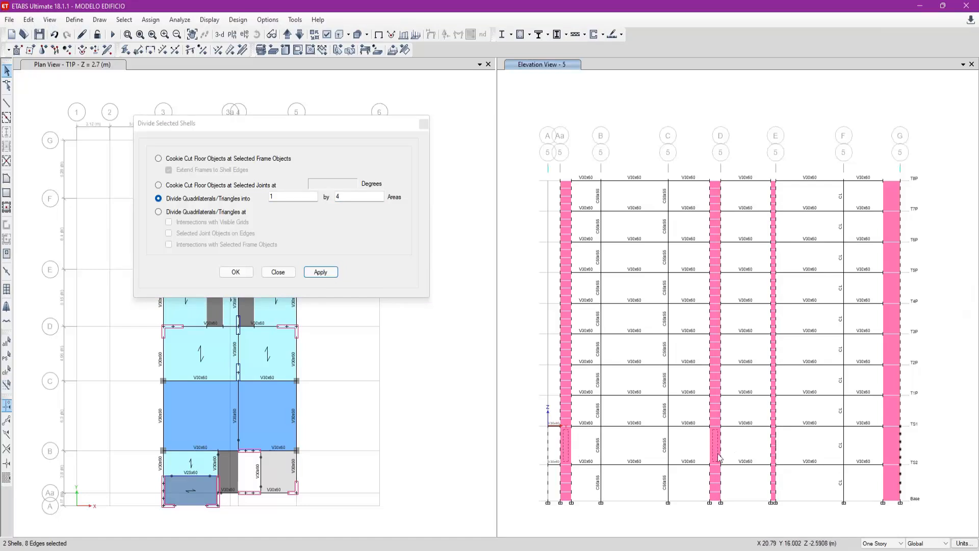
key("ctrl+z")
- Divide the TS1 storey shells of the walls at axes Aa, D and E in elevation 5 into 1 by 5 areas
left_click(772, 450)
left_click_drag(798, 450, 716, 439)
left_click(565, 447)
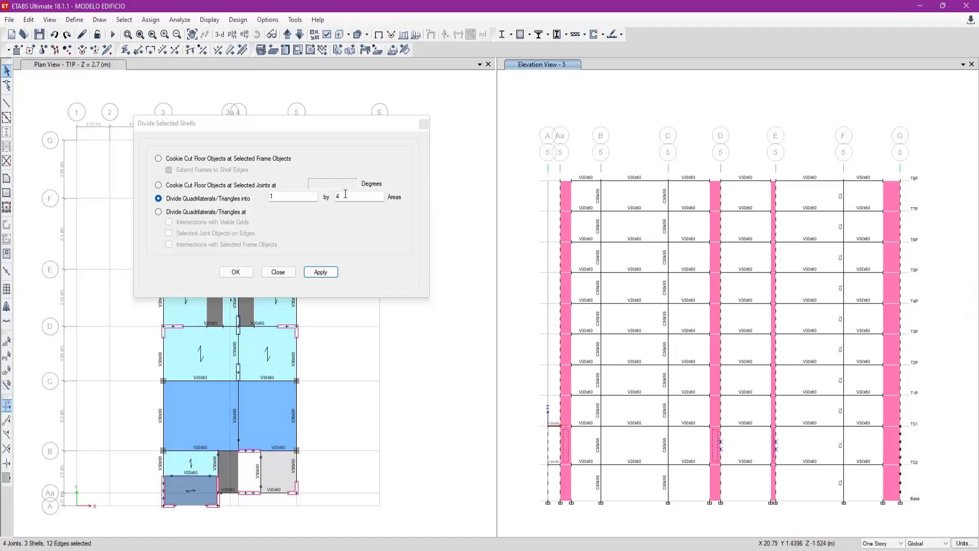
key("BackSpace")
type("5")
left_click(311, 272)
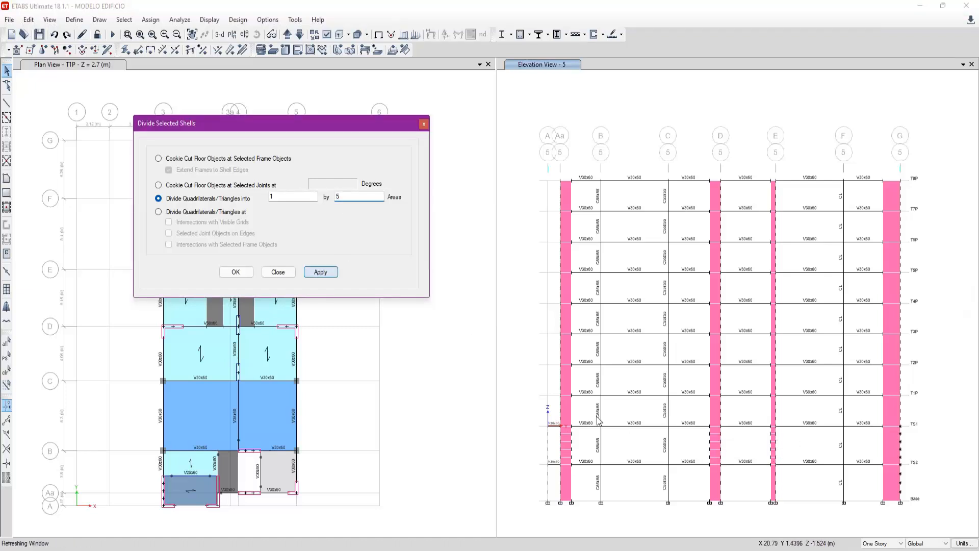
- Divide all remaining storey shells of the walls at axes Aa, D and E in elevation 5 into 1 by 4 areas
left_click(570, 410)
left_click(566, 343)
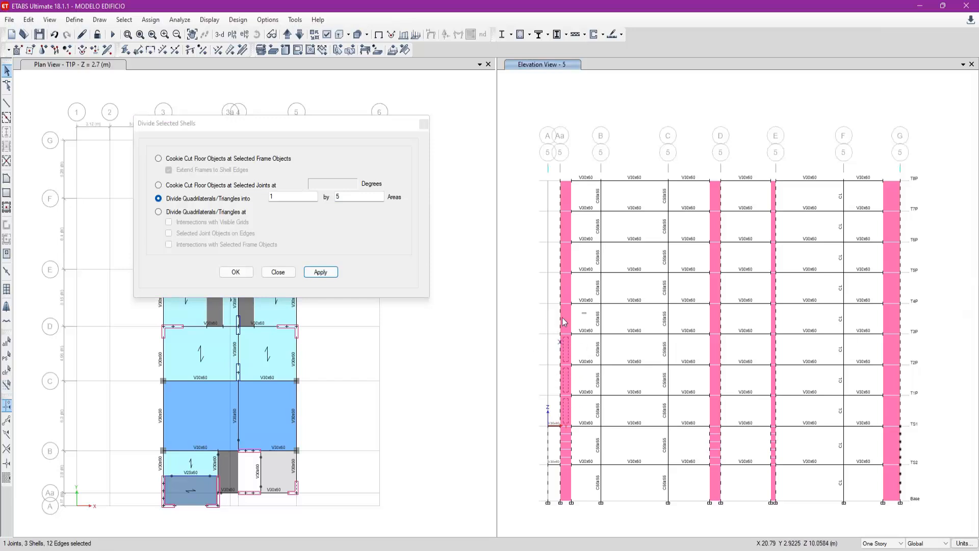
left_click(569, 286)
left_click(569, 255)
left_click(570, 199)
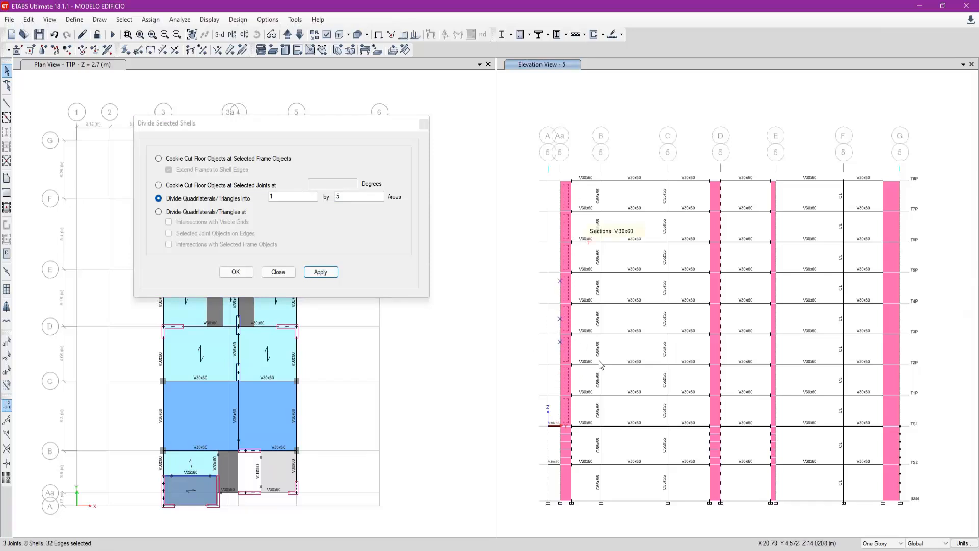
left_click(569, 493)
left_click(715, 492)
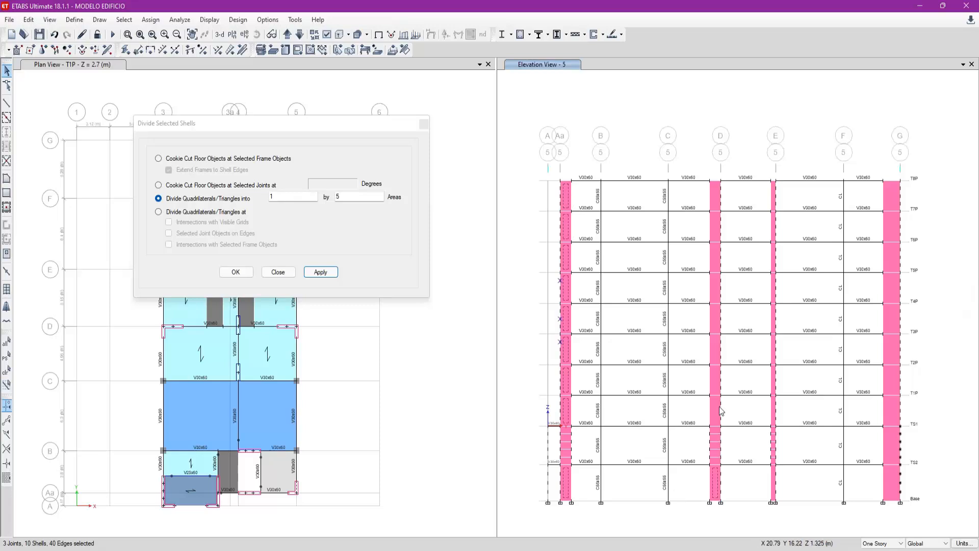
left_click(717, 407)
left_click(716, 380)
left_click(719, 351)
left_click(720, 321)
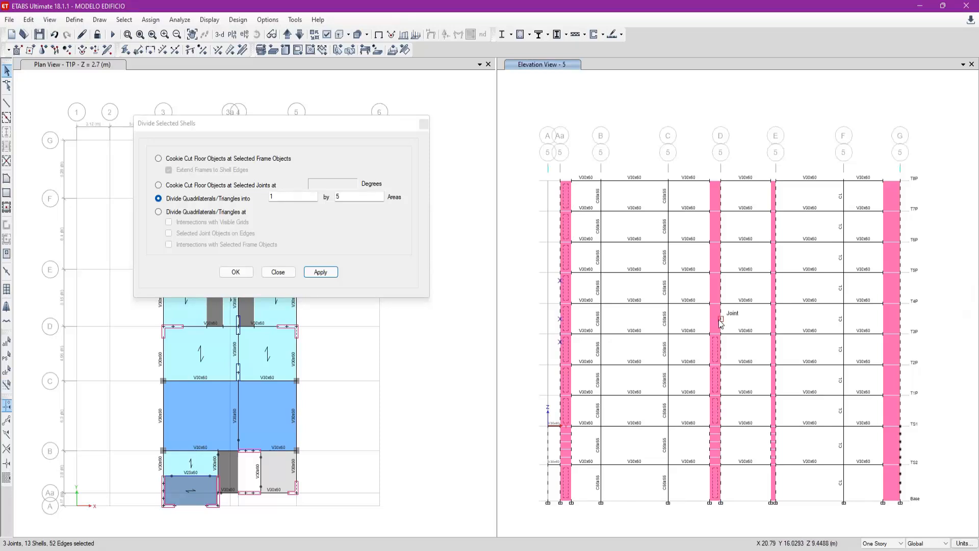
left_click(718, 287)
left_click(720, 262)
left_click(718, 204)
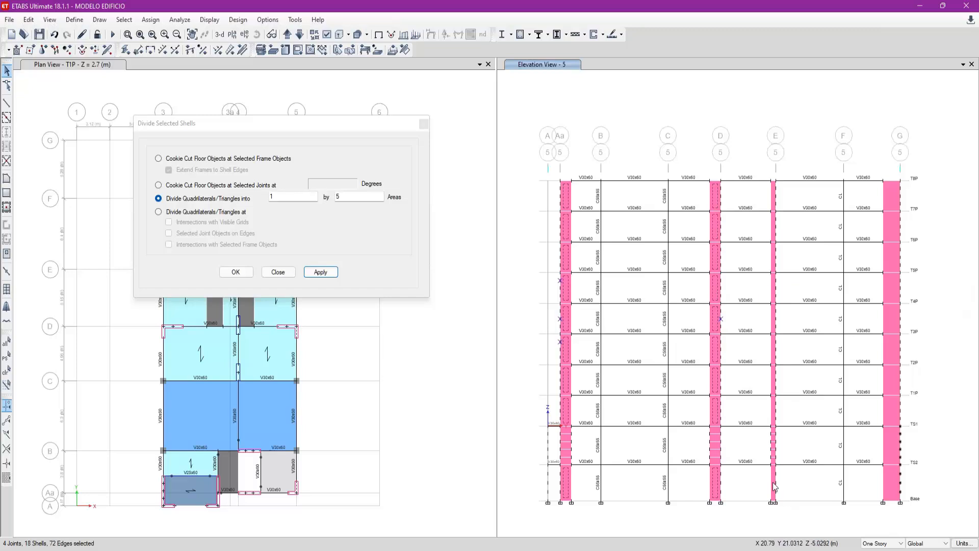
left_click(774, 415)
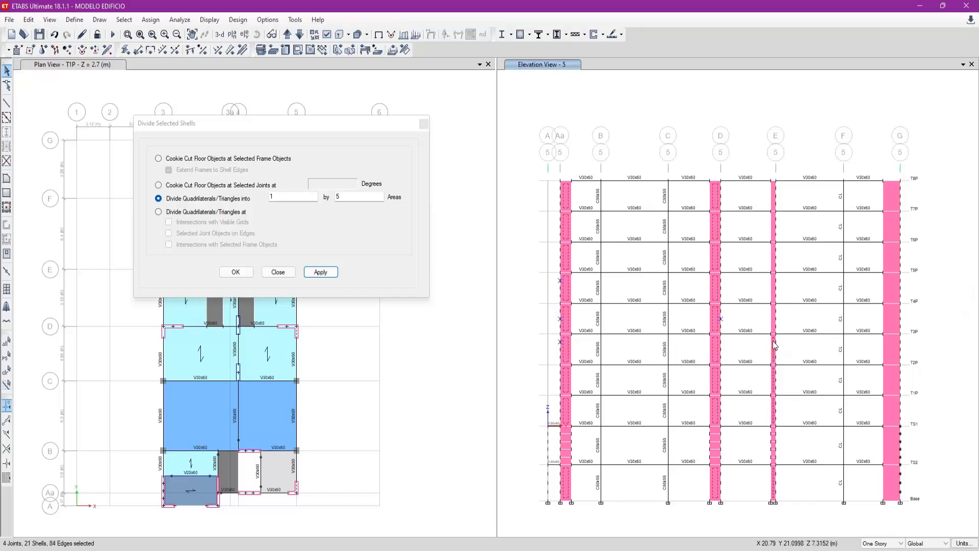
left_click(772, 318)
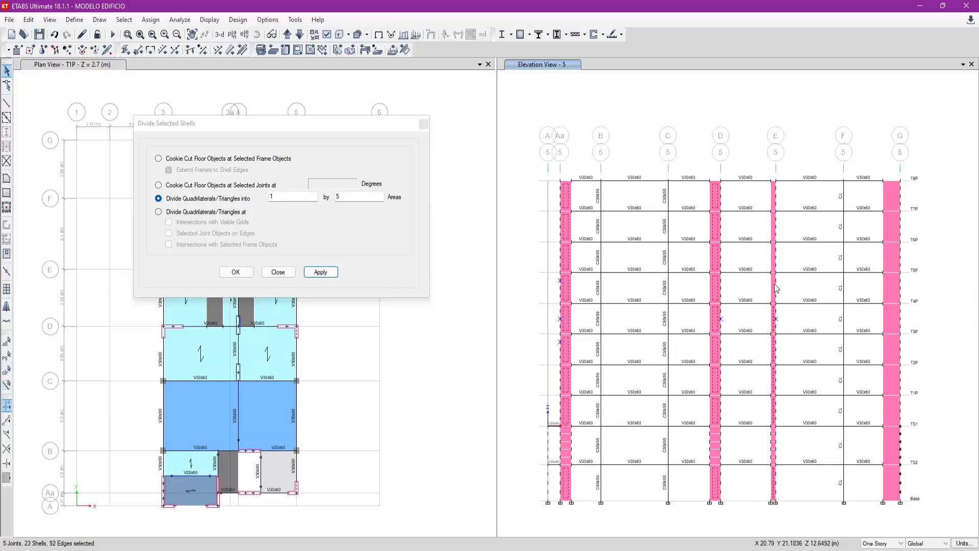
left_click(776, 259)
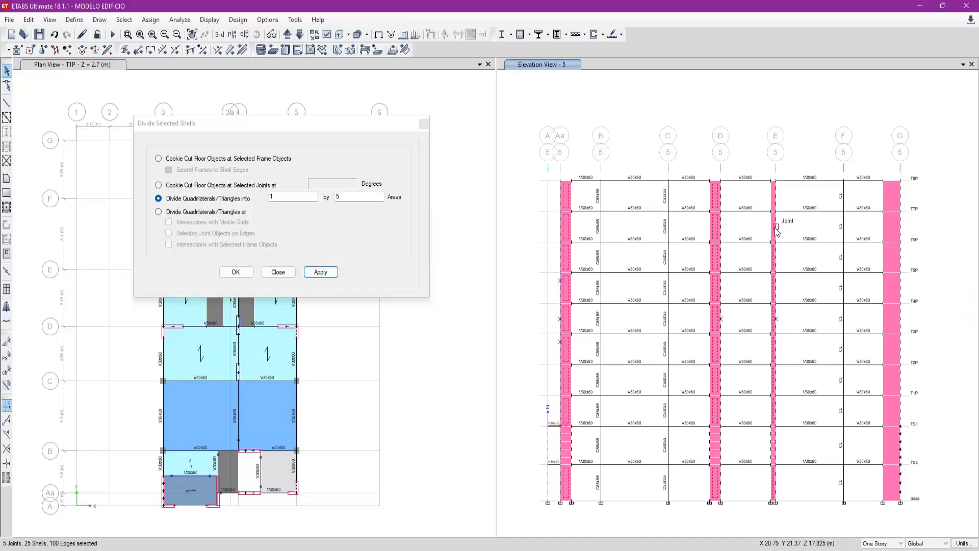
left_click(775, 200)
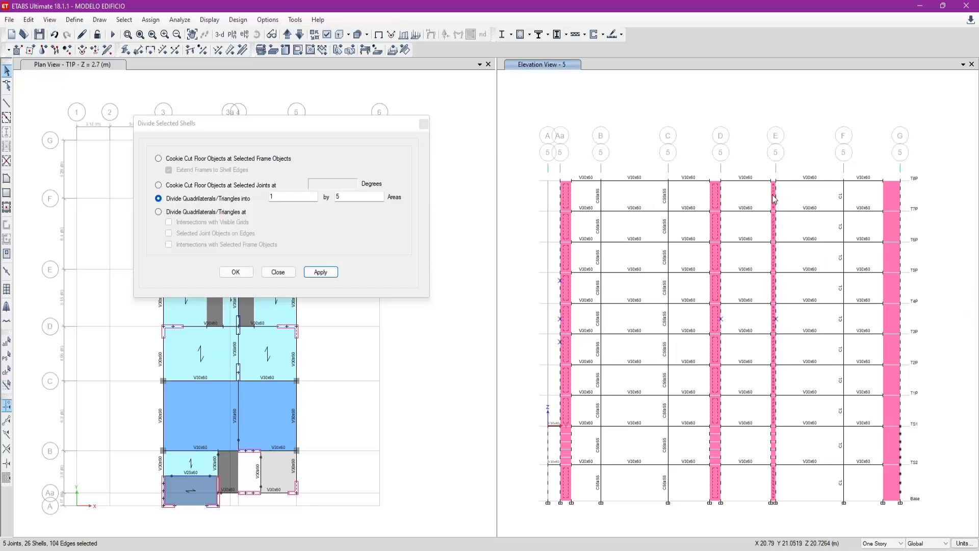
double_click(360, 199)
left_click(321, 272)
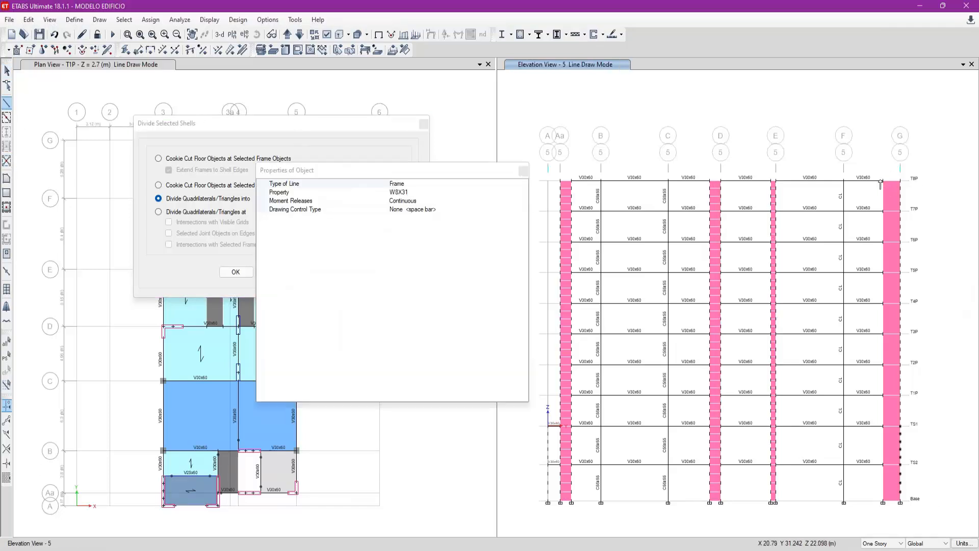
- Divide the axis G wall in elevation 5 into 2 by 4 areas on every storey except TS1
key("Escape")
left_click(893, 482)
left_click_drag(894, 366, 888, 203)
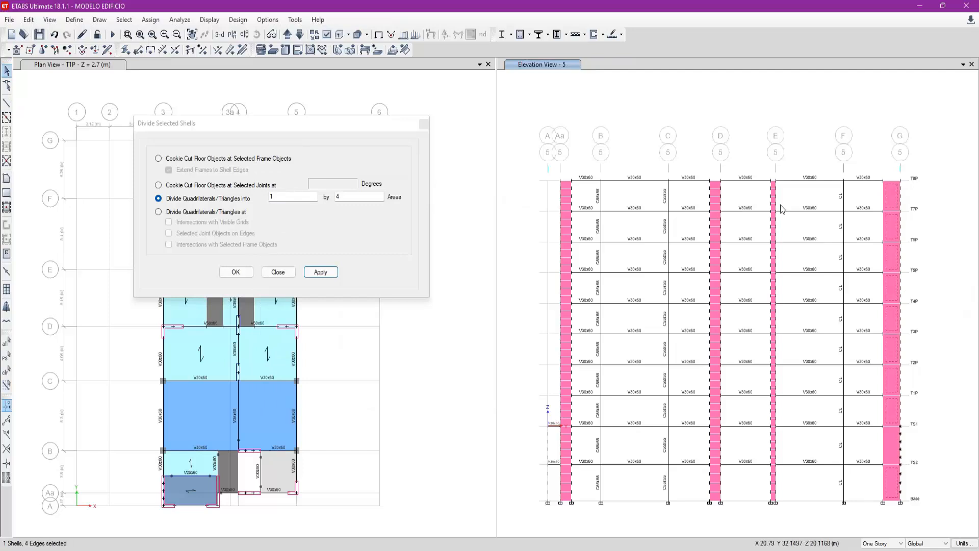
left_click_drag(307, 199, 272, 215)
type("2")
left_click(319, 272)
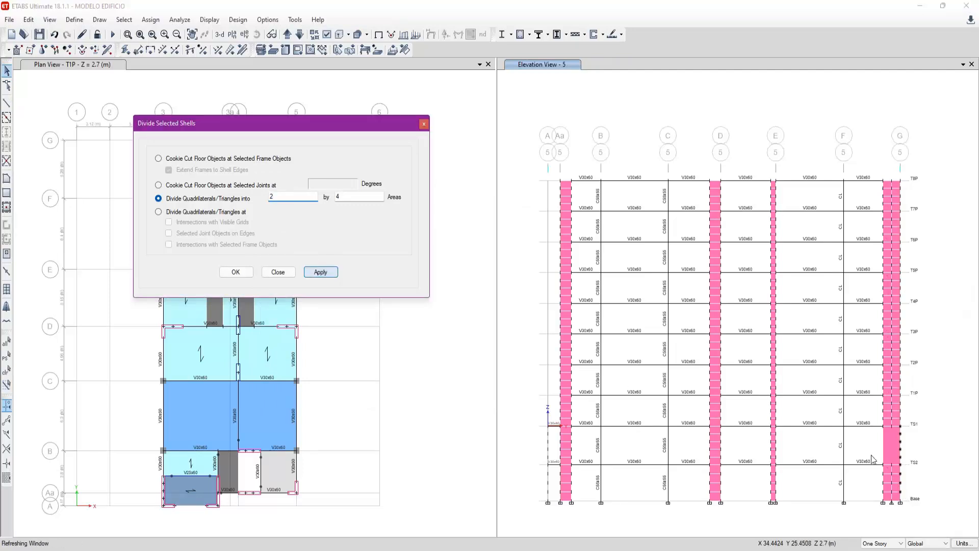
- Divide the TS1 storey shell of the axis G wall into 2 by 5 areas, finish dividing shells, and show the 3-D view
double_click(344, 197)
type("5")
left_click(321, 272)
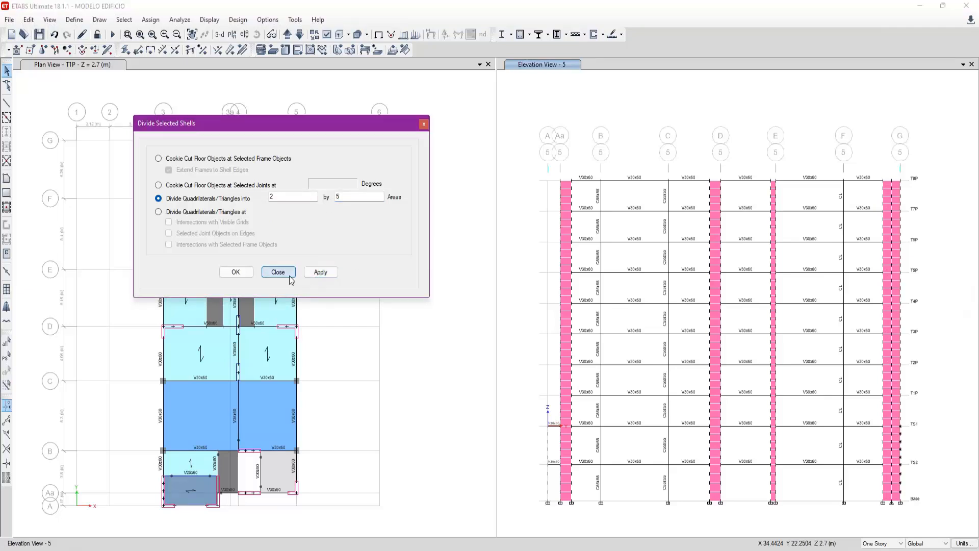
left_click(290, 275)
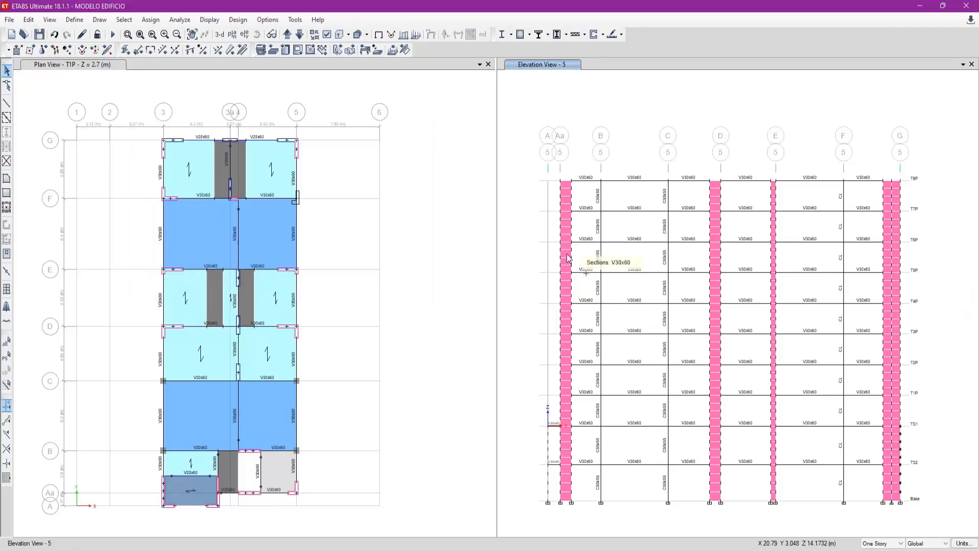
left_click(288, 33)
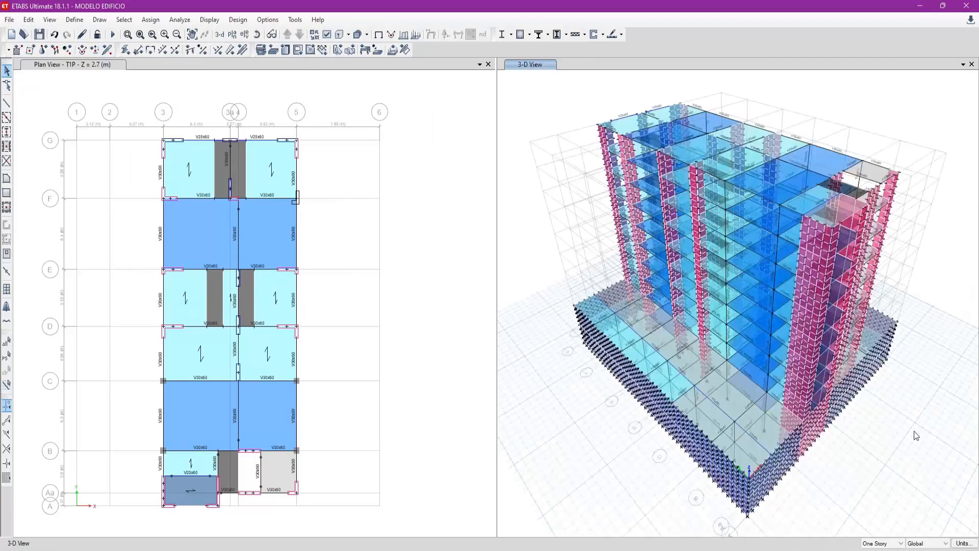
- Examine the short wall between axes A and Aa in 3-D and plan, and select its lower corner joint
middle_click_drag(888, 436, 798, 399, "shift")
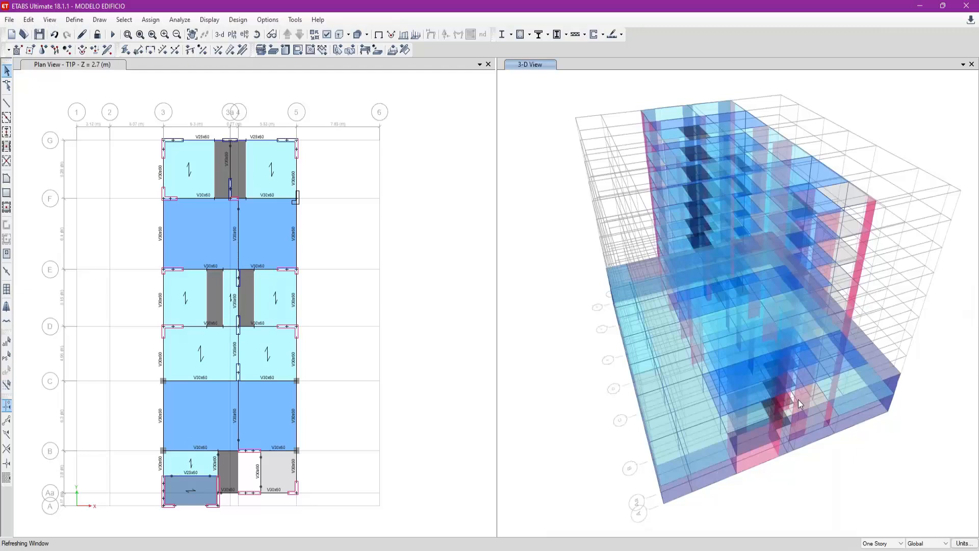
left_click(206, 513)
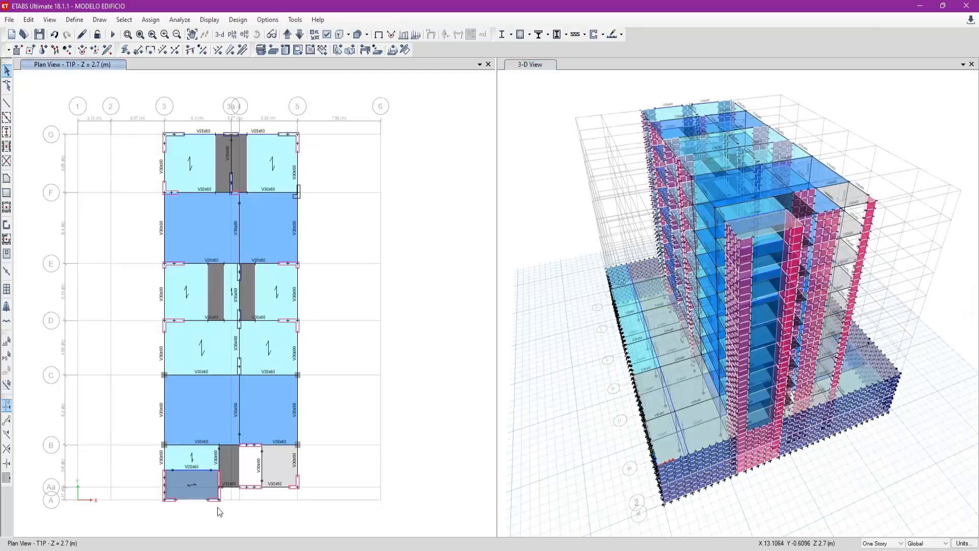
scroll(210, 512, "up", 3)
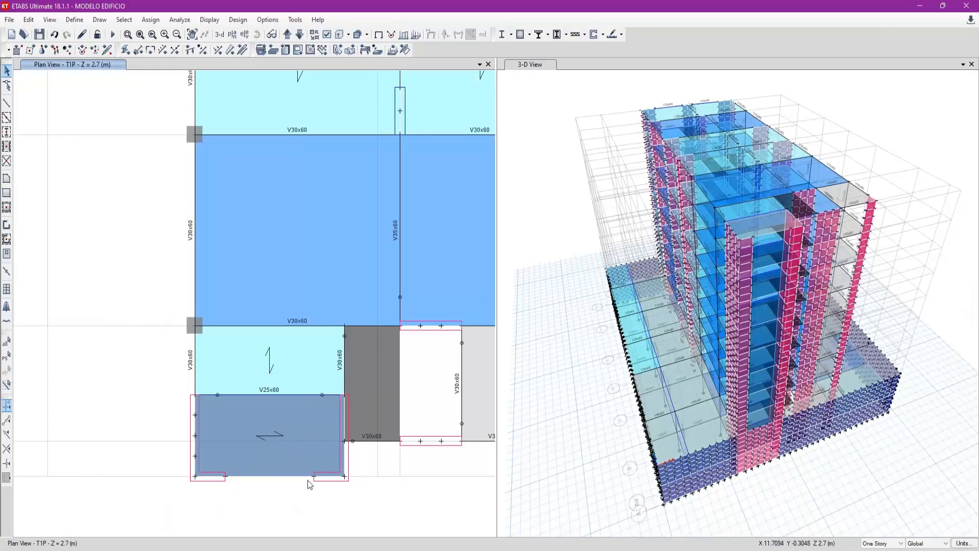
left_click(346, 457)
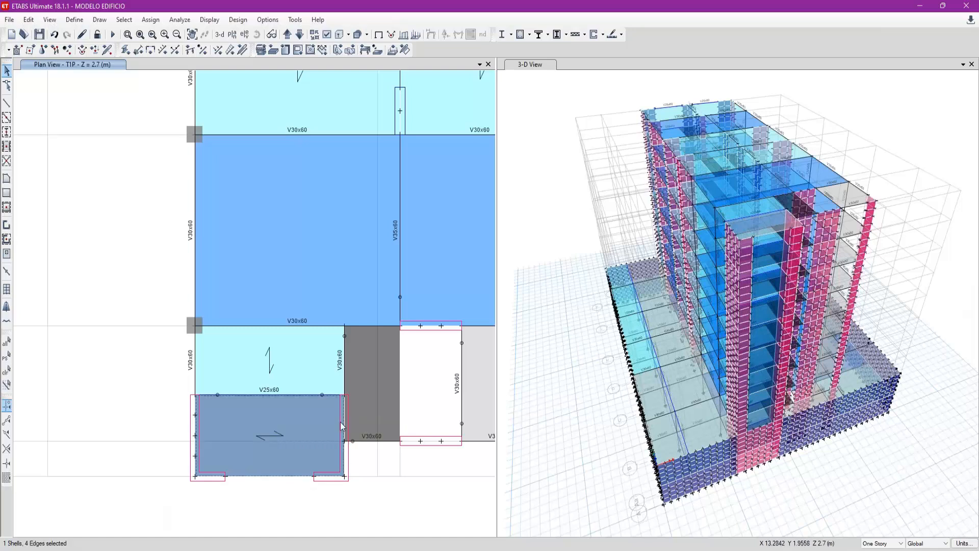
scroll(341, 419, "down", 3)
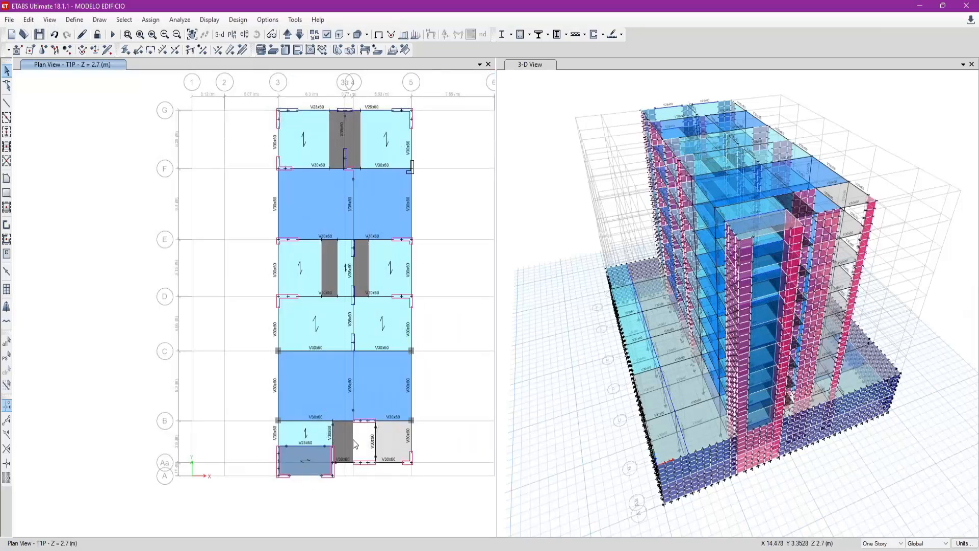
middle_click_drag(429, 232, 411, 249)
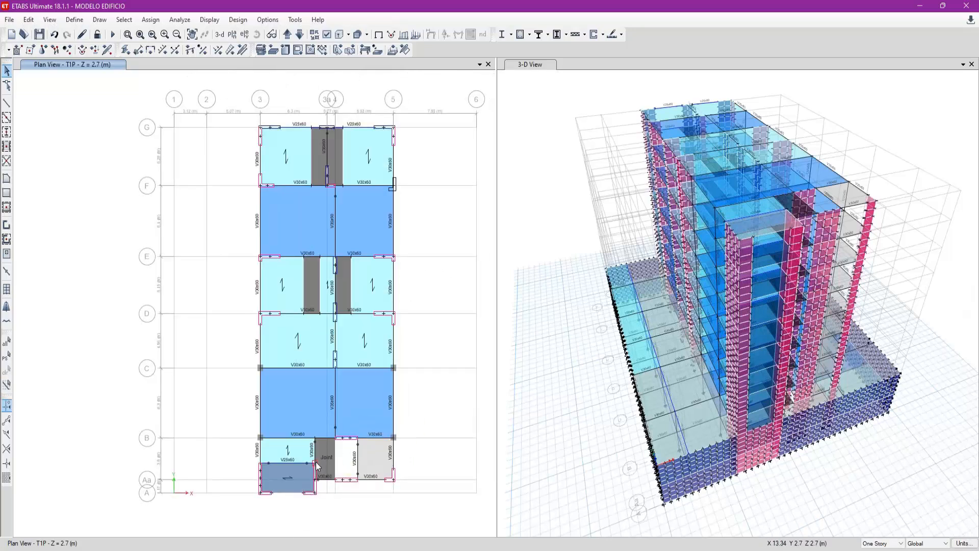
scroll(316, 490, "up", 3)
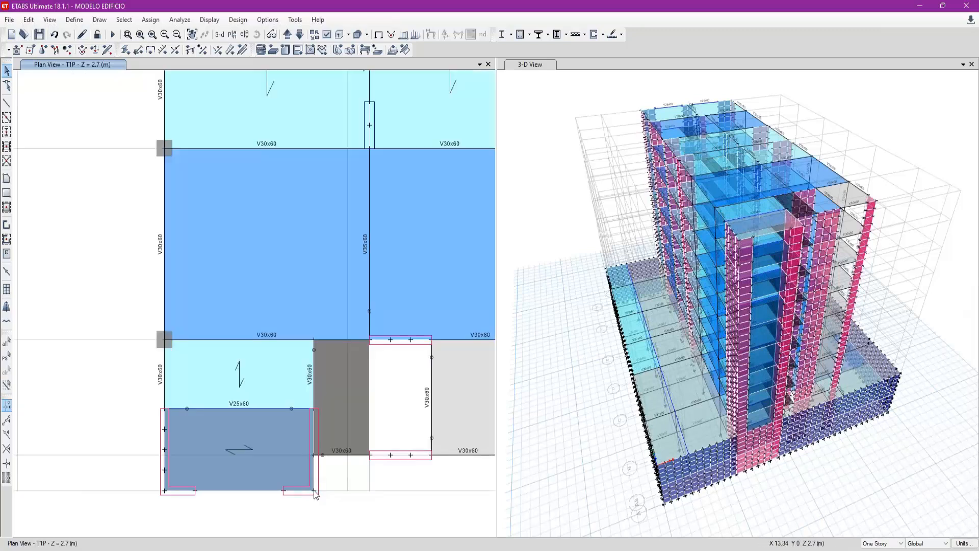
left_click(314, 490)
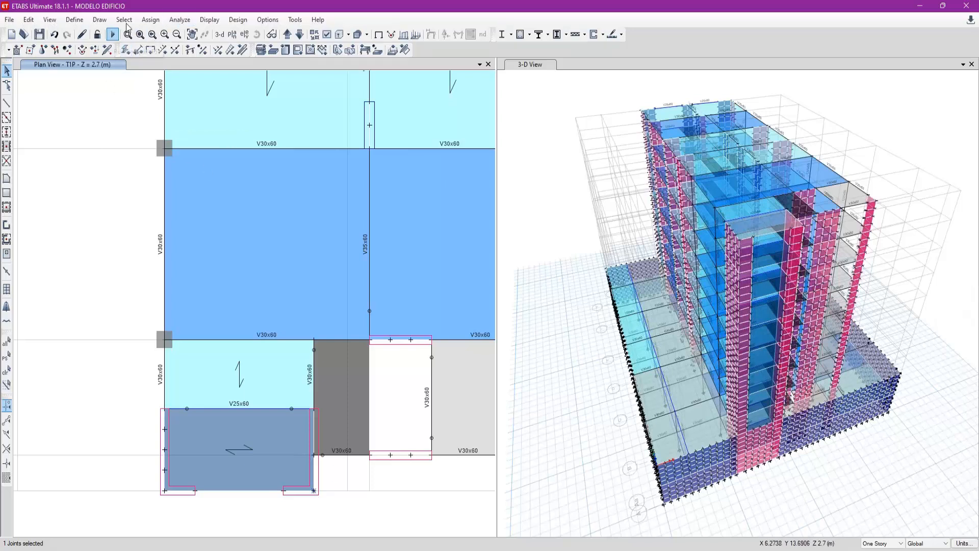
- Add an elevation view at X ordinate 13.34 m in grid system G1 and display it
left_click(244, 34)
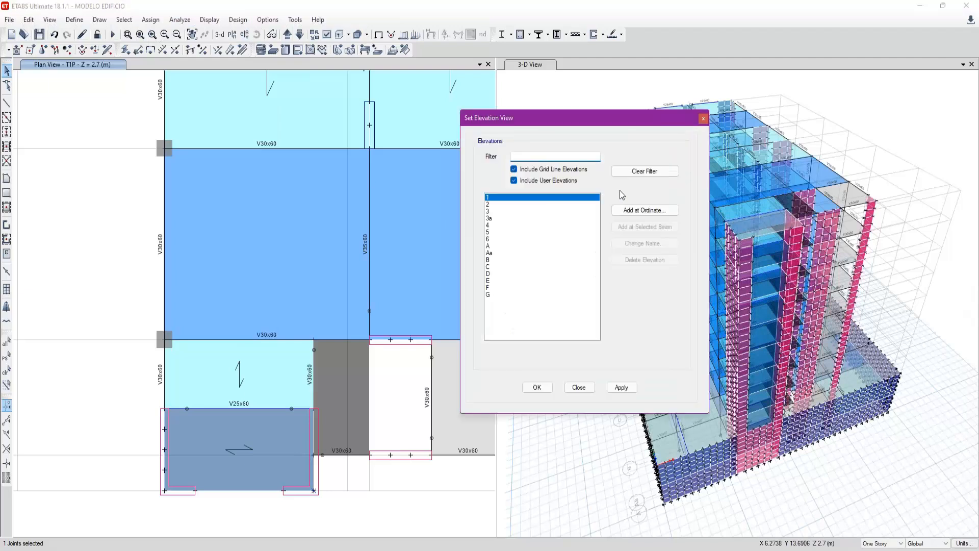
left_click(643, 210)
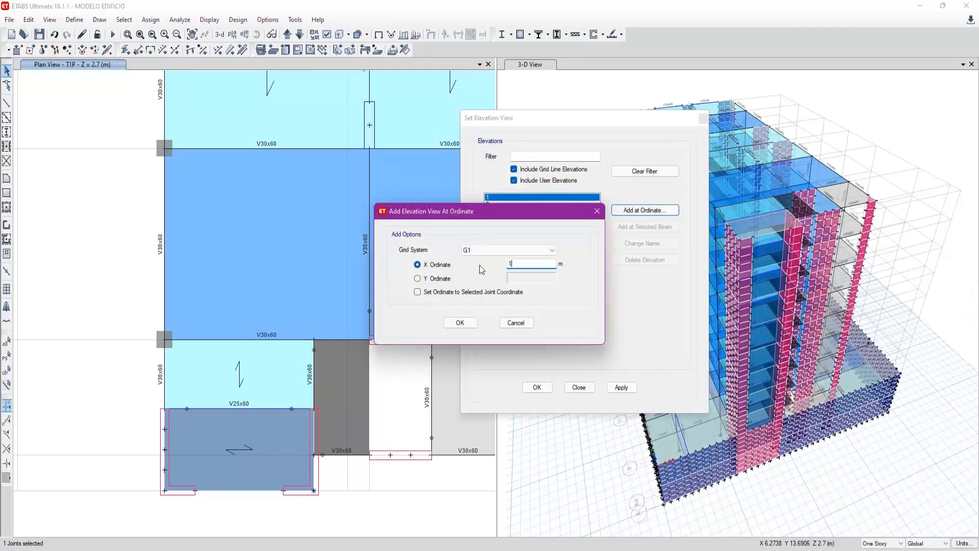
left_click(460, 322)
left_click(599, 411)
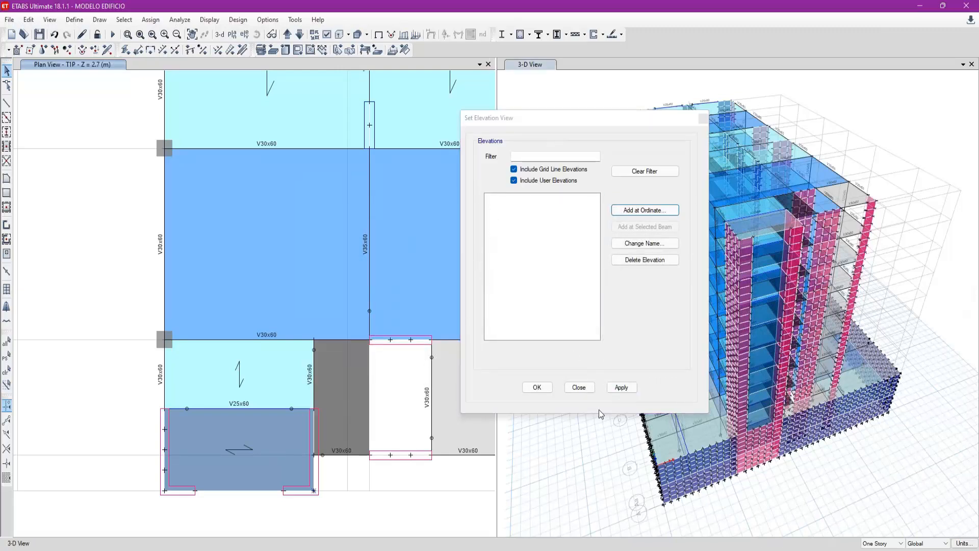
left_click(621, 387)
left_click(578, 387)
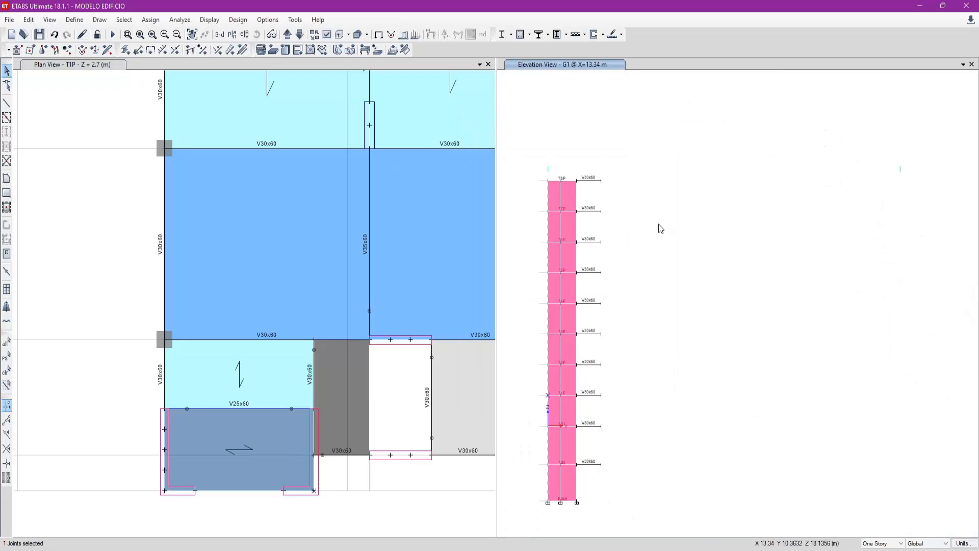
left_click_drag(528, 158, 588, 520)
key("ctrl+q")
left_click_drag(534, 161, 590, 513)
key("ctrl+q")
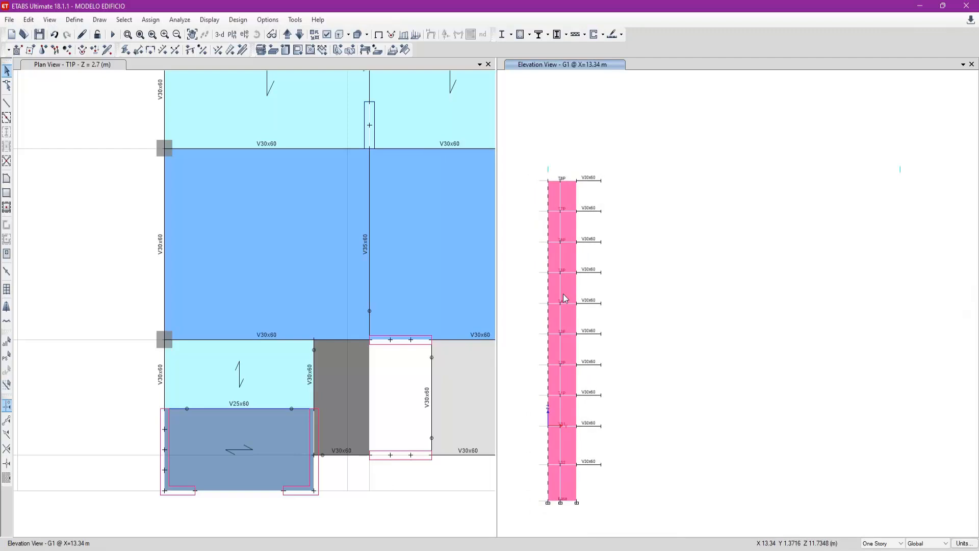
- Check the width of the wall's wider panel in the X = 13.34 m elevation using a temporary line
left_click(564, 200)
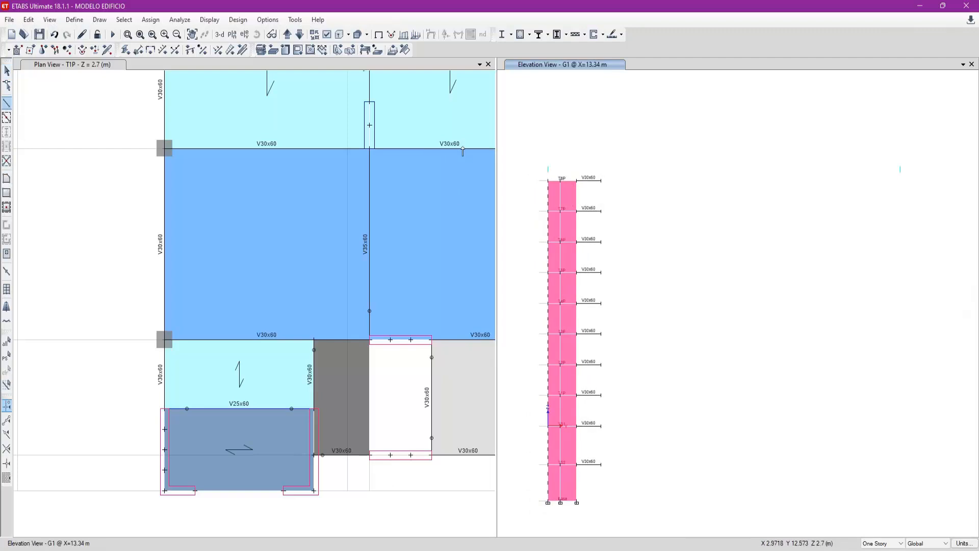
left_click(6, 103)
left_click(560, 180)
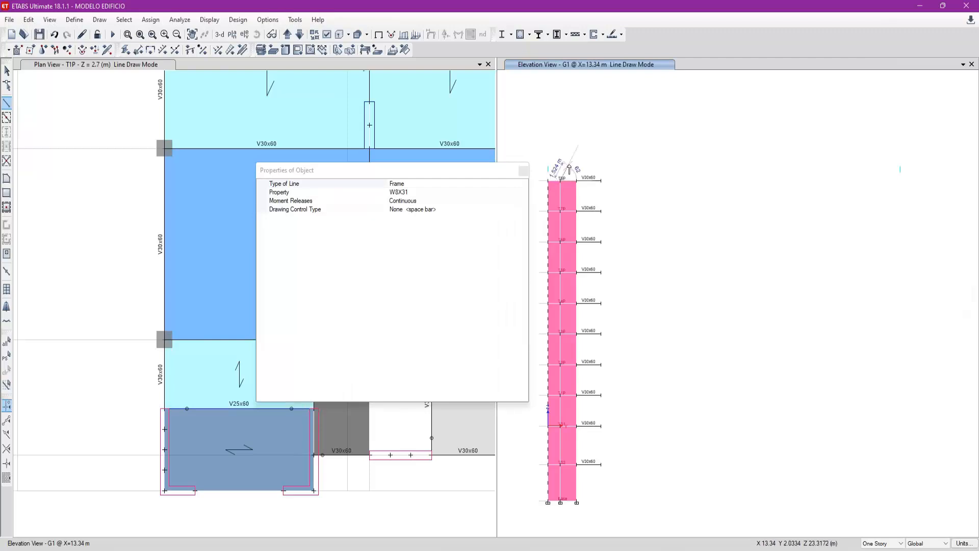
key("Escape")
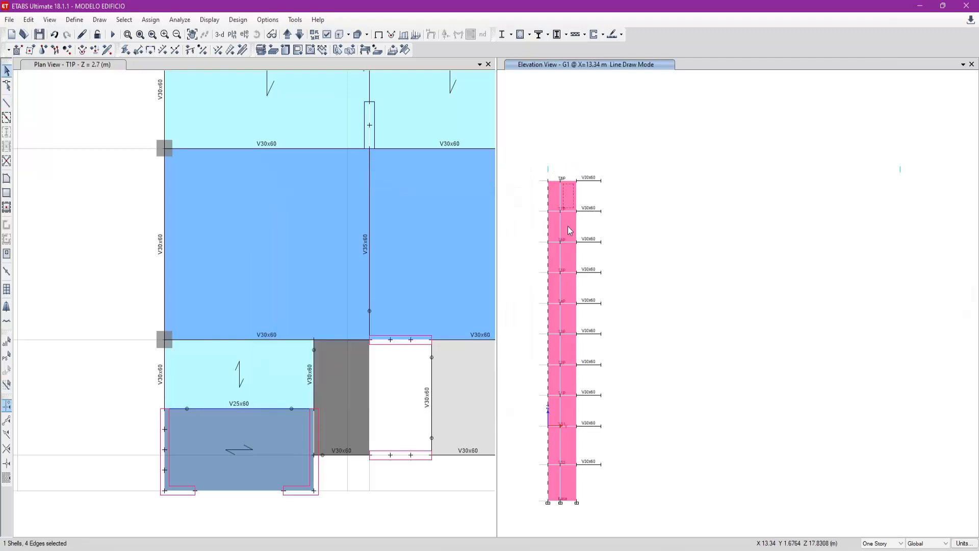
- Divide the wider panel column's shells on every storey except TS1 into 2 by 4 areas
left_click(566, 227)
left_click(565, 268)
left_click(575, 296)
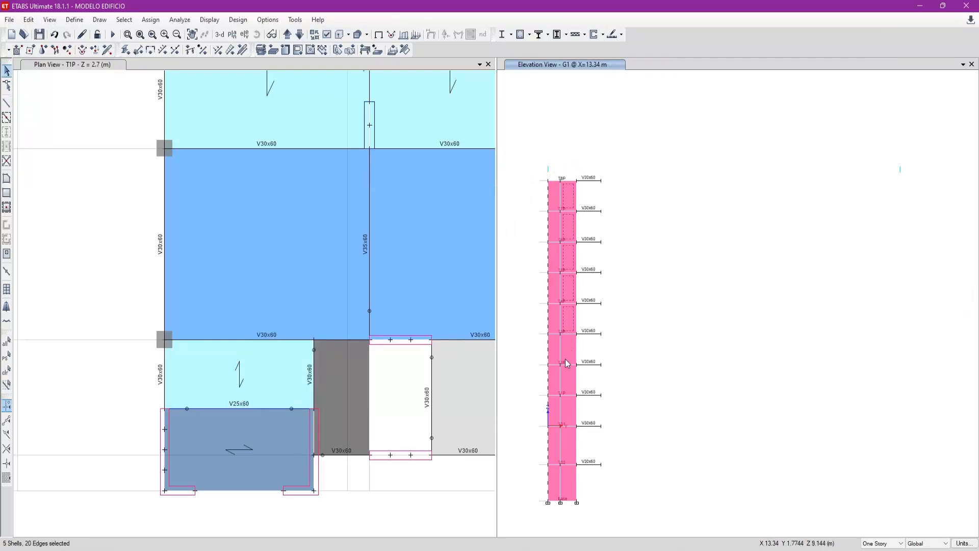
left_click(568, 383)
left_click(568, 416)
left_click(573, 483)
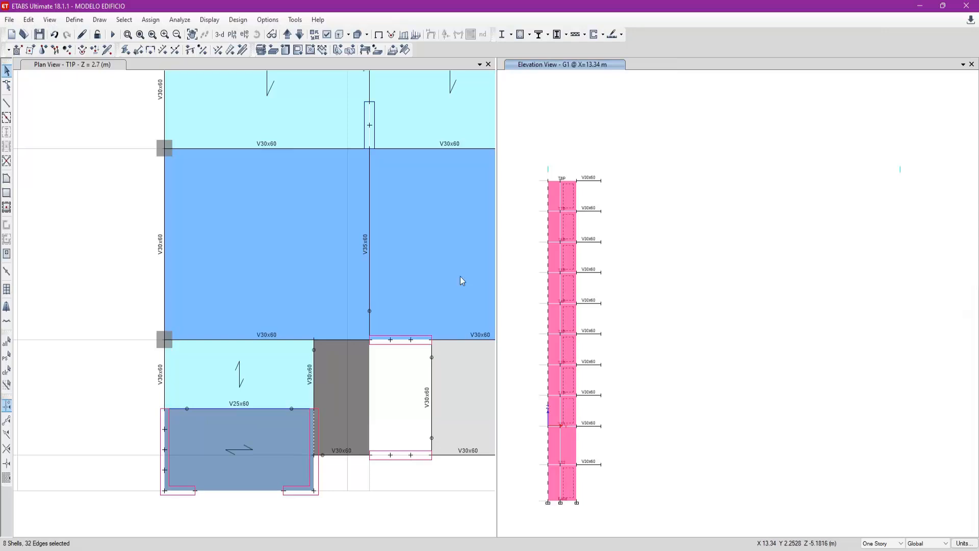
left_click(28, 19)
mouse_move(153, 300)
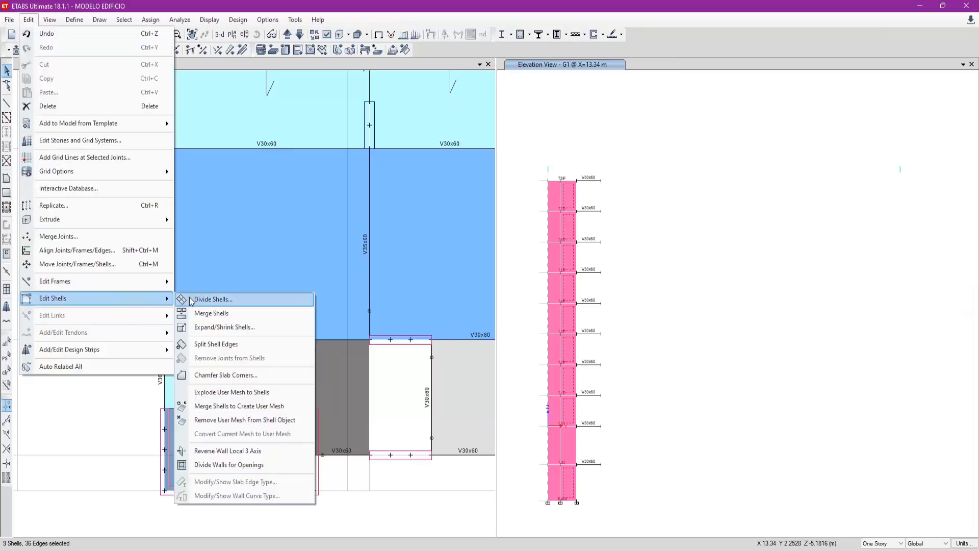
left_click(204, 300)
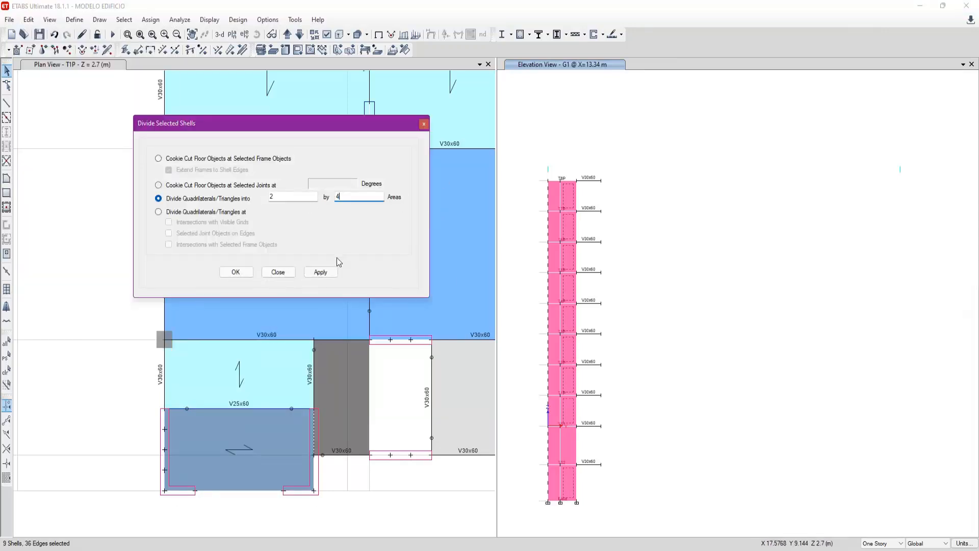
left_click(321, 271)
- Divide the TS1 storey shell of the wider panel column into 2 by 5 areas
left_click(556, 490)
left_click(568, 446)
left_click(337, 206)
left_click(321, 271)
- Divide the narrower panel column's shells on every storey except TS1 into 1 by 4 areas
left_click(555, 485)
left_click(555, 445)
left_click(553, 403)
left_click(555, 377)
left_click_drag(555, 374, 554, 190)
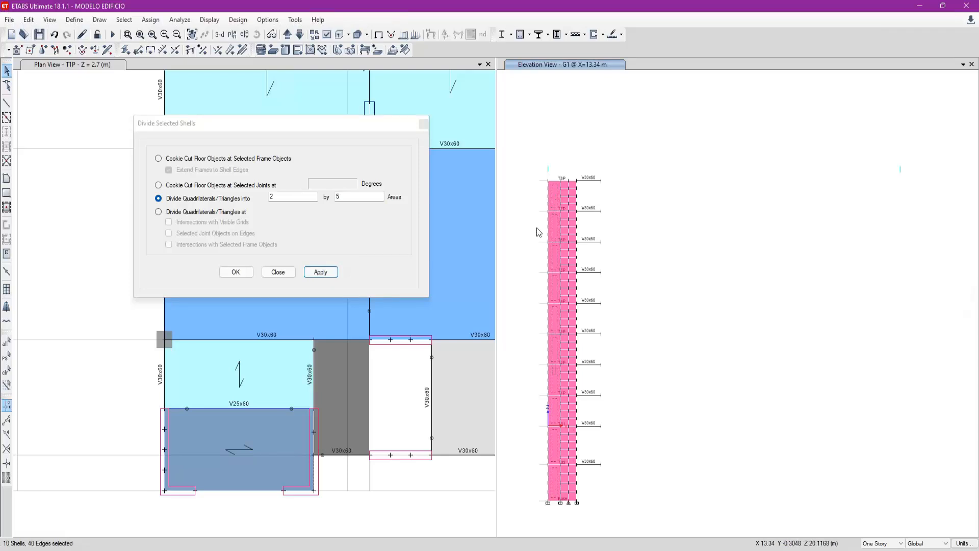
double_click(345, 197)
left_click(334, 270)
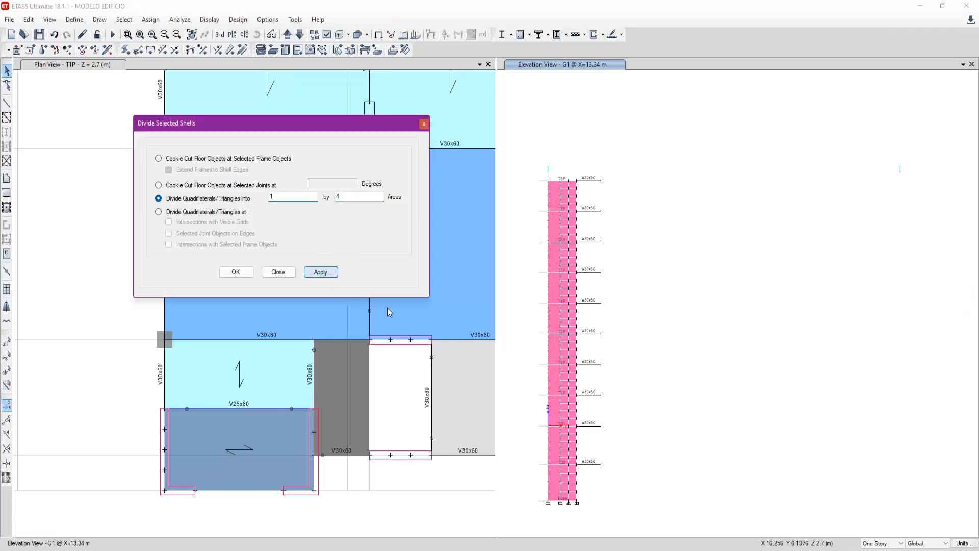
- Divide the TS1 storey shell of the narrower panel column, keeping it one area wide, and finish dividing shells
left_click(554, 444)
left_click(352, 200)
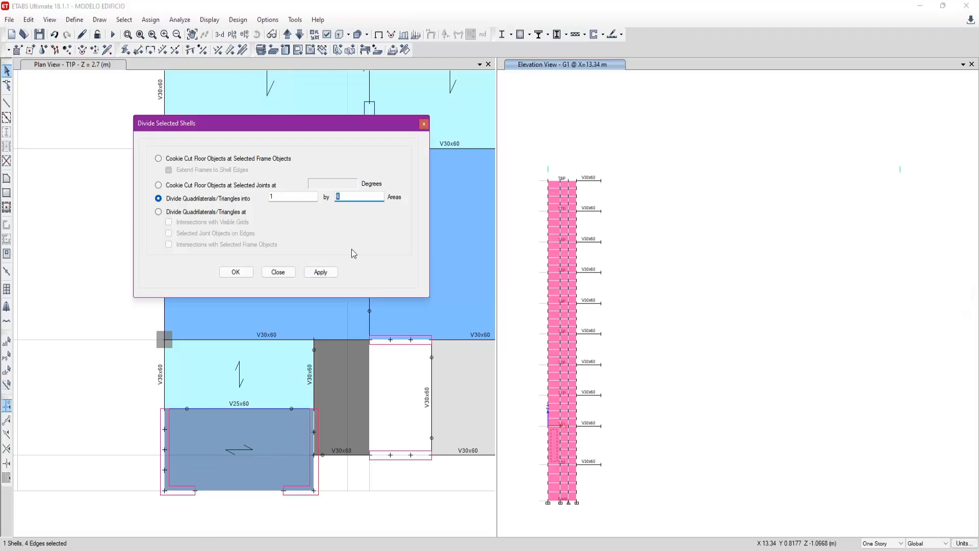
left_click(279, 273)
- Examine the meshed walls in the 3-D view from several sides and restore the default 3-D view
left_click(298, 321)
scroll(225, 460, "down", 4)
middle_click_drag(288, 321, 304, 363)
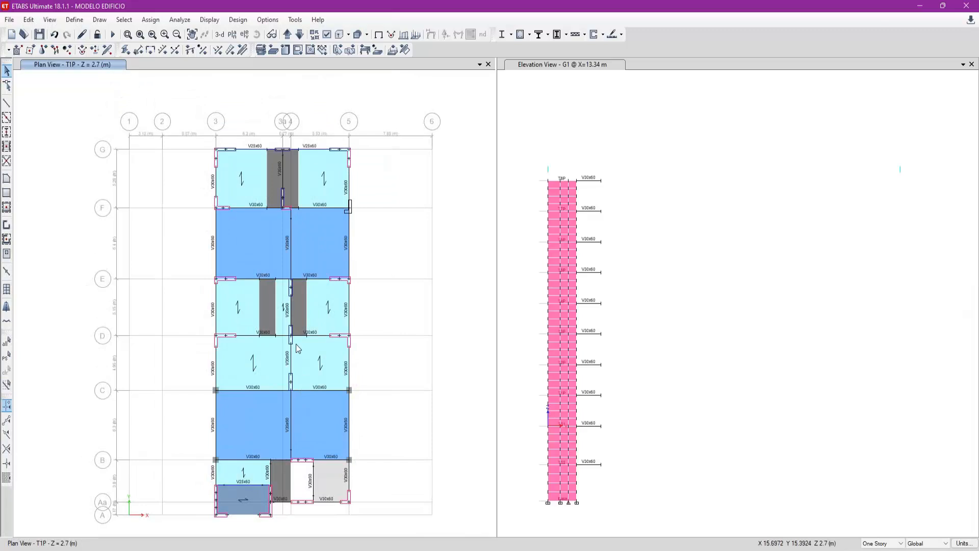
left_click(688, 146)
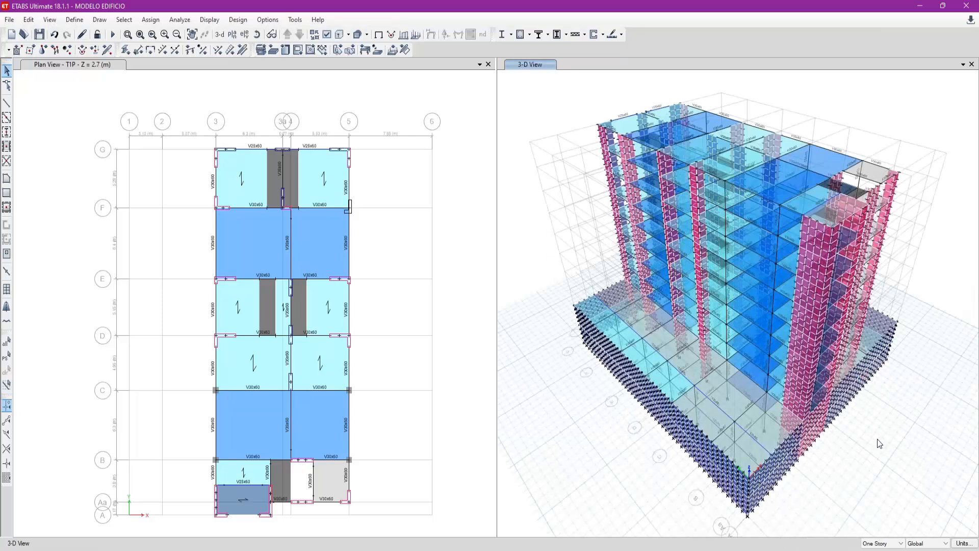
middle_click_drag(855, 433, 832, 426, "shift")
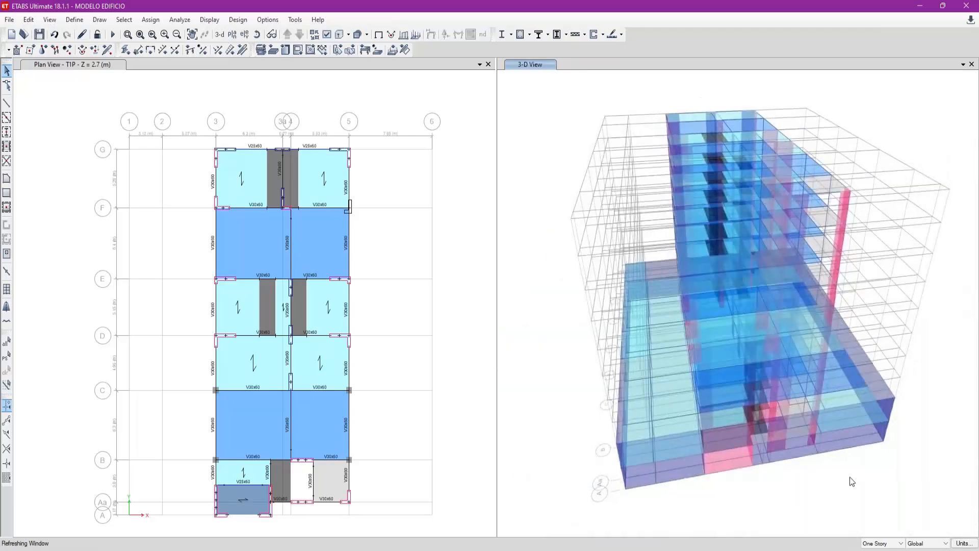
middle_click_drag(848, 483, 783, 470, "shift")
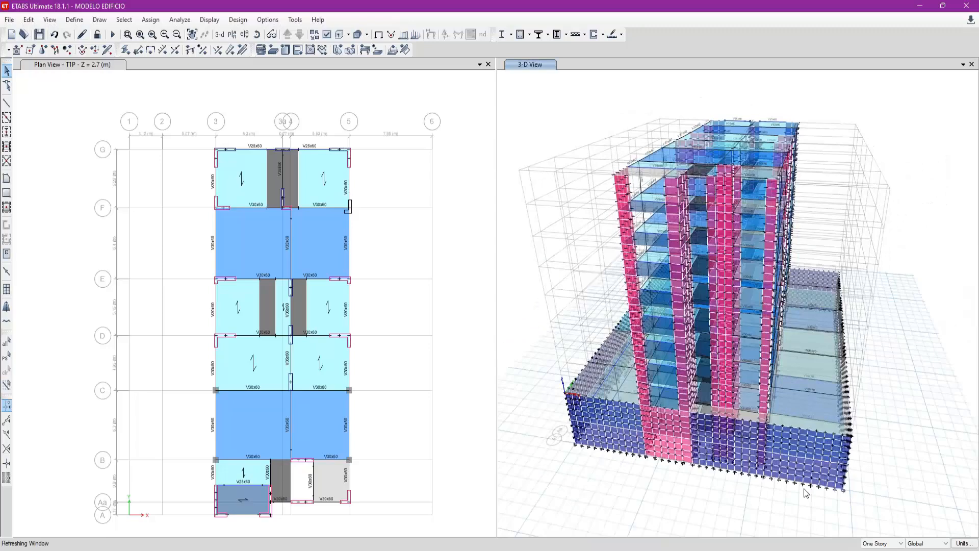
middle_click_drag(874, 444, 830, 442, "shift")
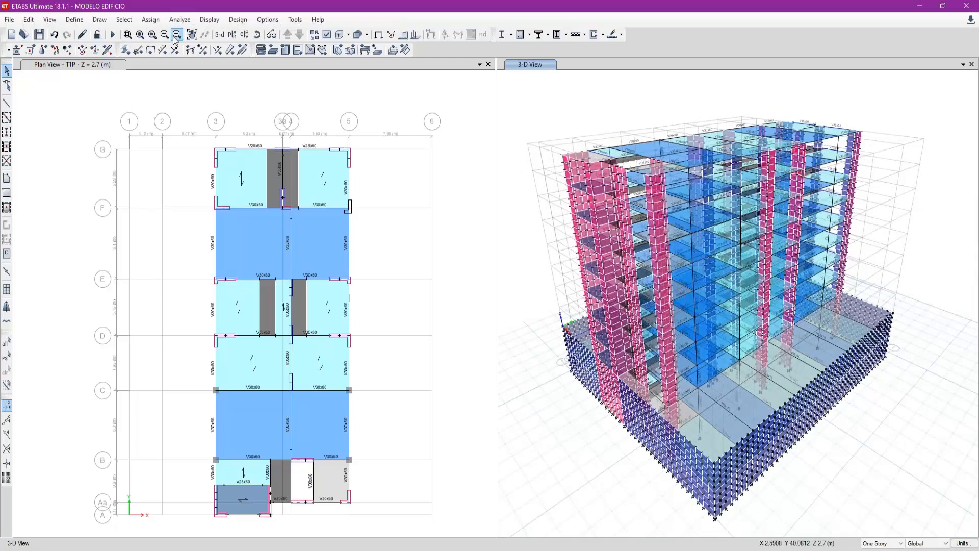
left_click(220, 36)
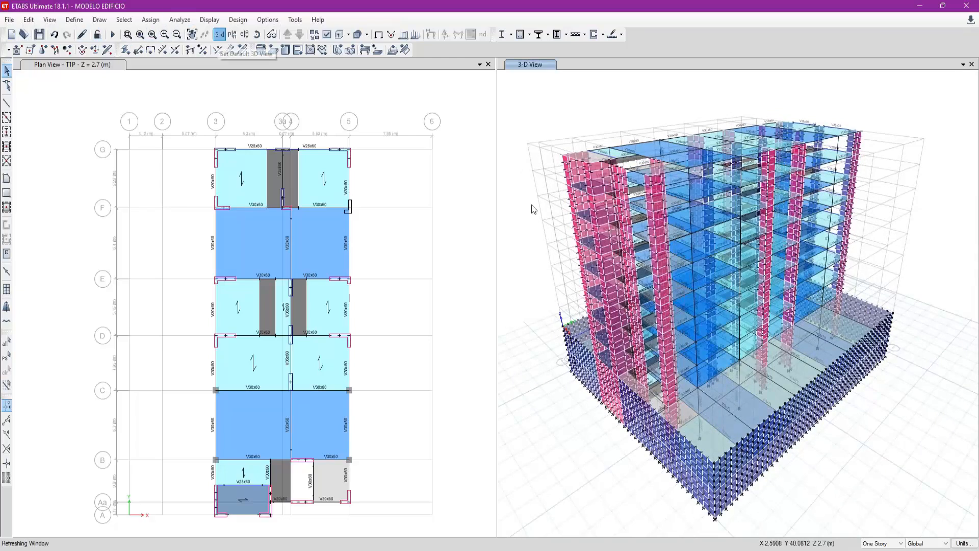
left_click(96, 124)
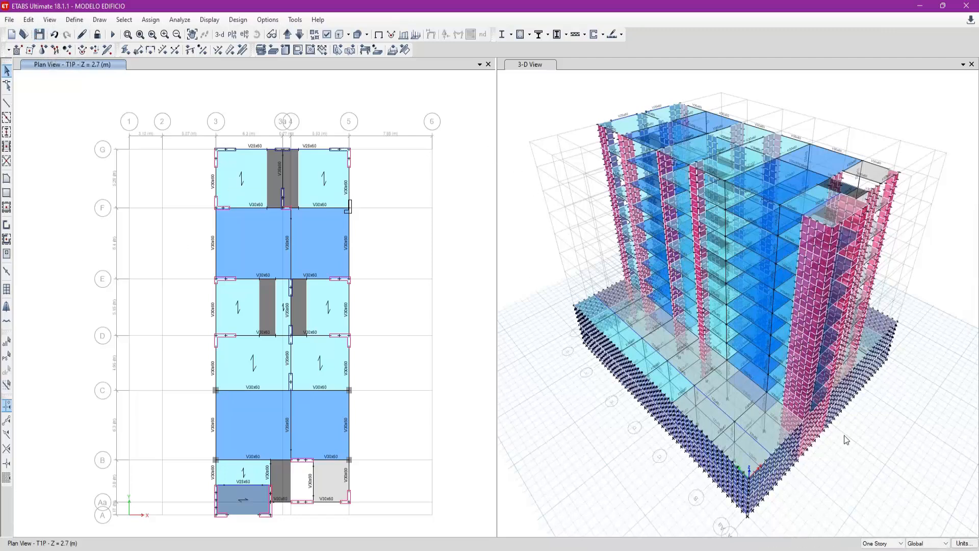
left_click(861, 486)
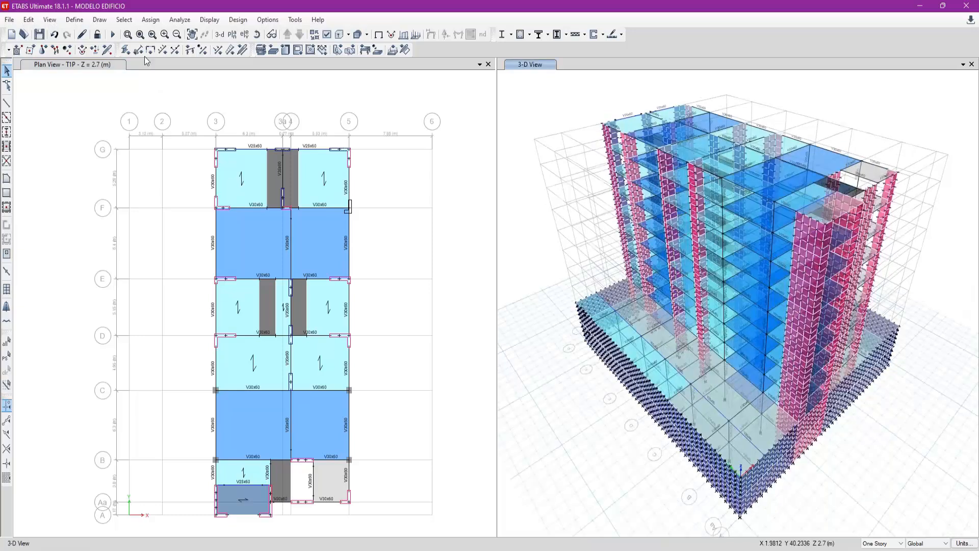
- Select all objects on storeys TS1 through Base and hide them in the 3-D view
left_click(124, 20)
mouse_move(153, 33)
left_click(285, 179)
left_click(449, 253)
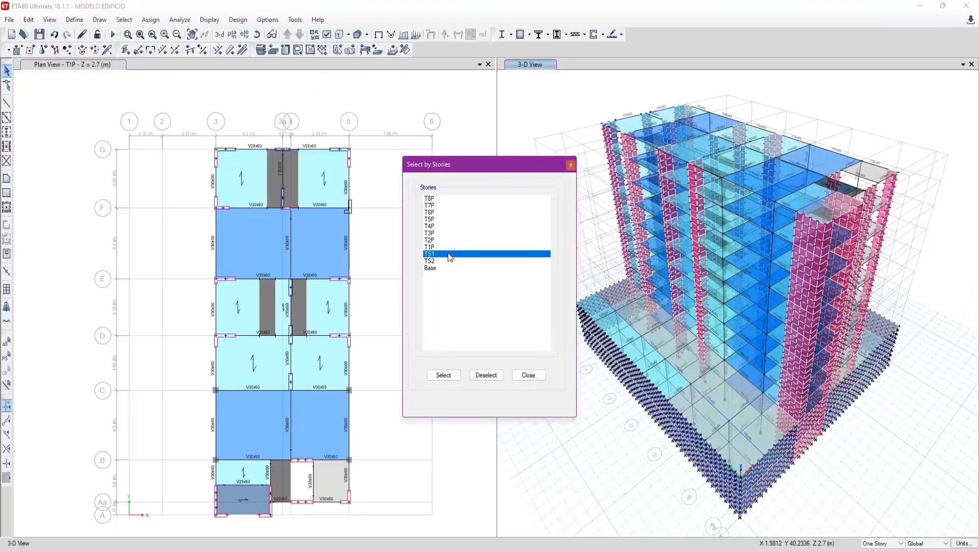
left_click(448, 267, "shift")
left_click(455, 376)
left_click(526, 376)
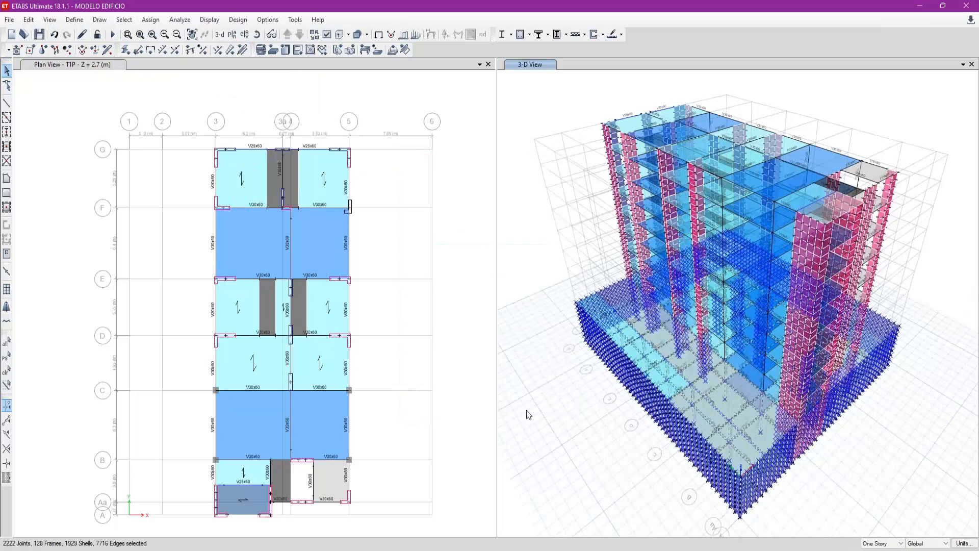
right_click(526, 410)
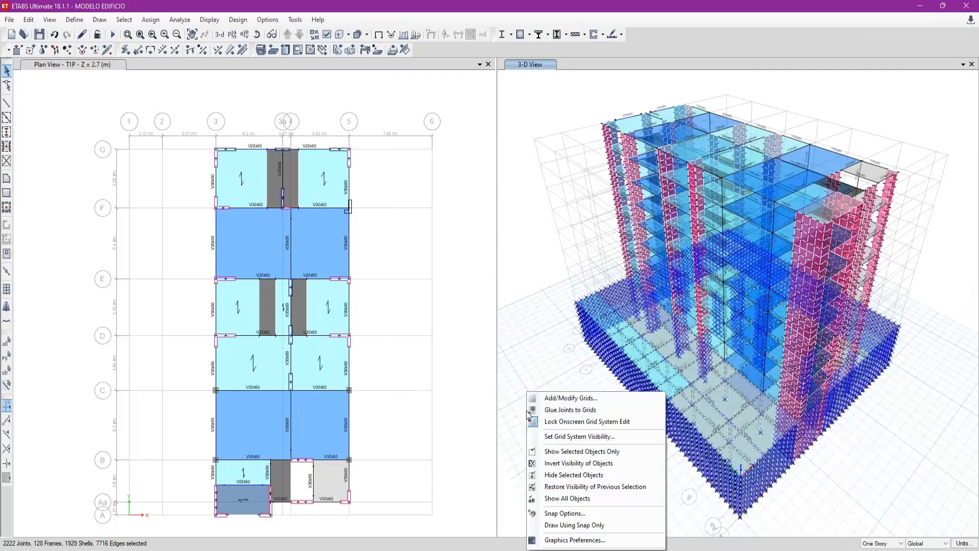
left_click(590, 475)
middle_click_drag(865, 444, 781, 441, "shift")
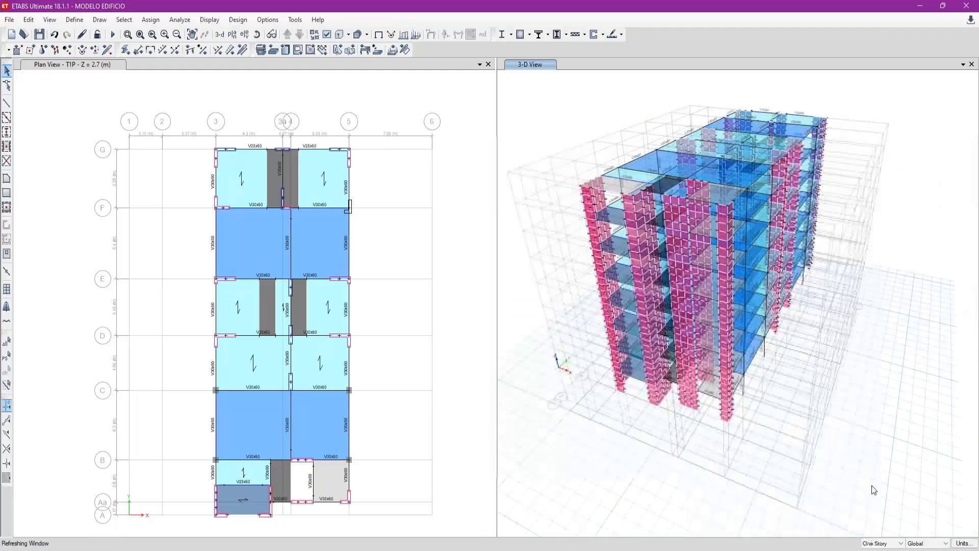
- Select everything left visible above the basement storeys and clear all of its joint restraints
left_click_drag(919, 513, 922, 458)
key("Escape")
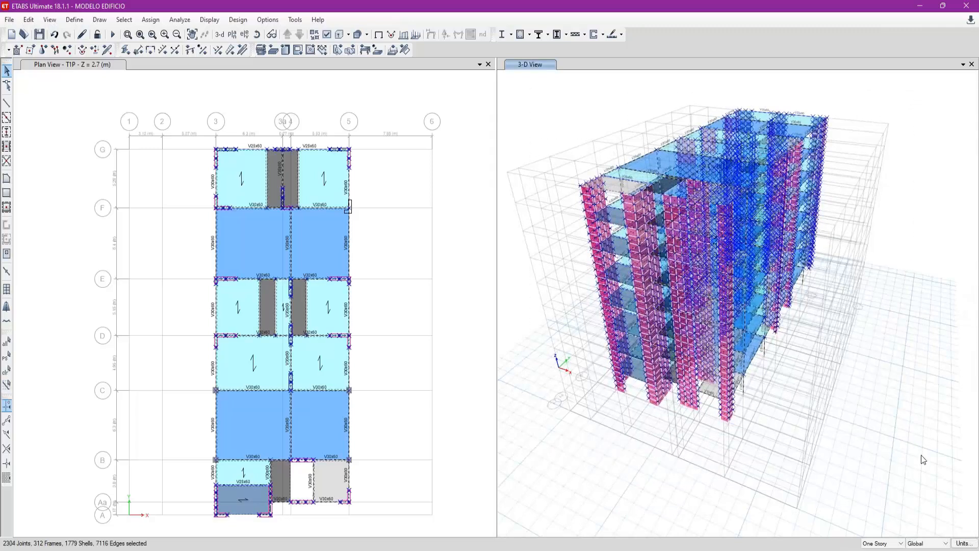
left_click(43, 49)
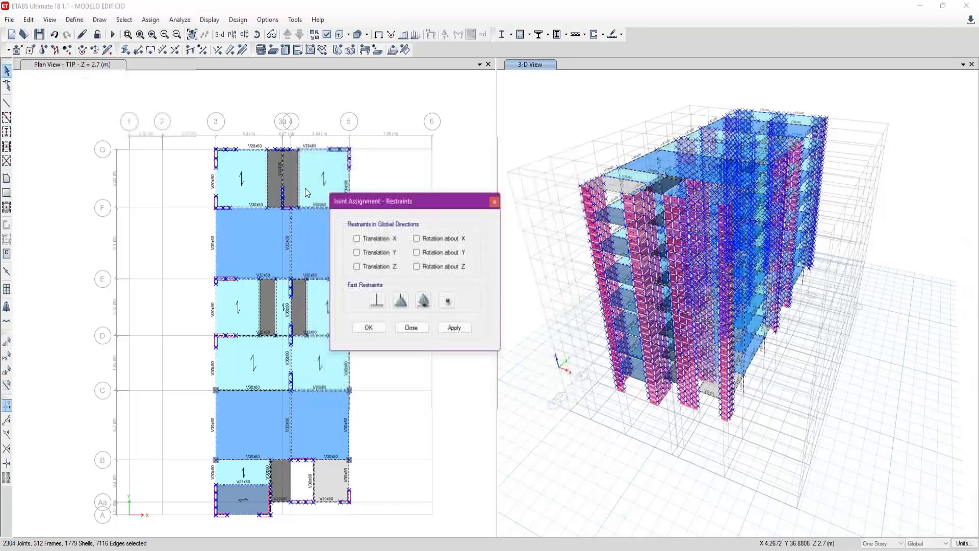
left_click(454, 328)
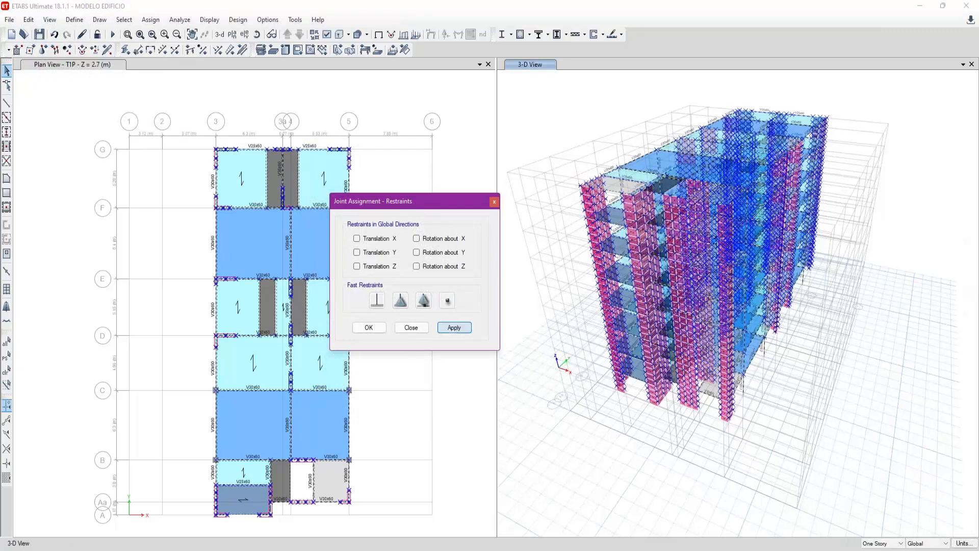
left_click(417, 327)
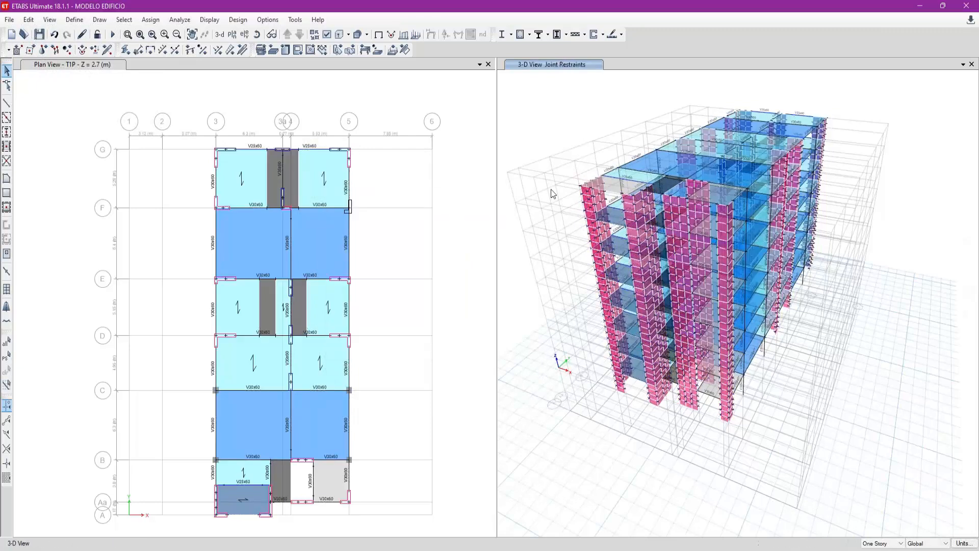
- Restore the default 3-D view and show all hidden objects again
left_click(222, 37)
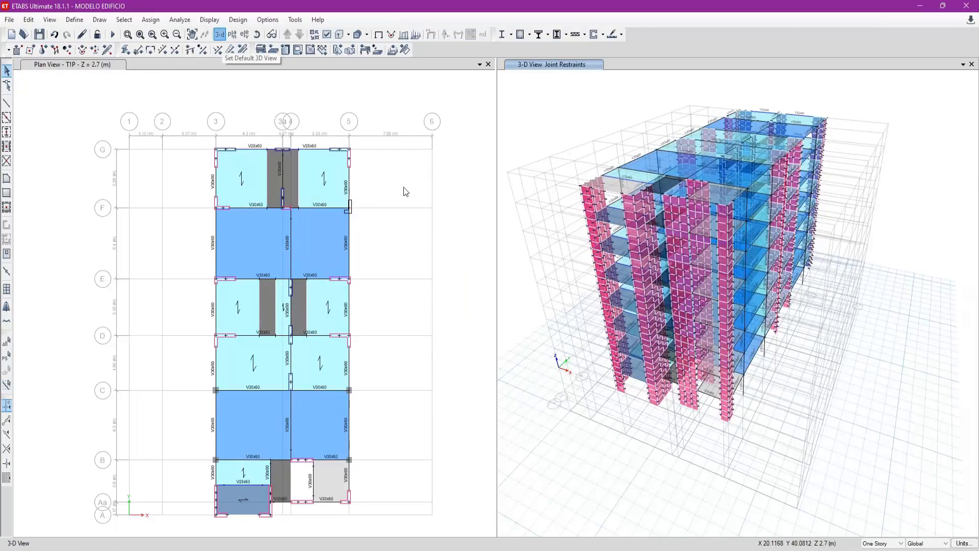
right_click(550, 354)
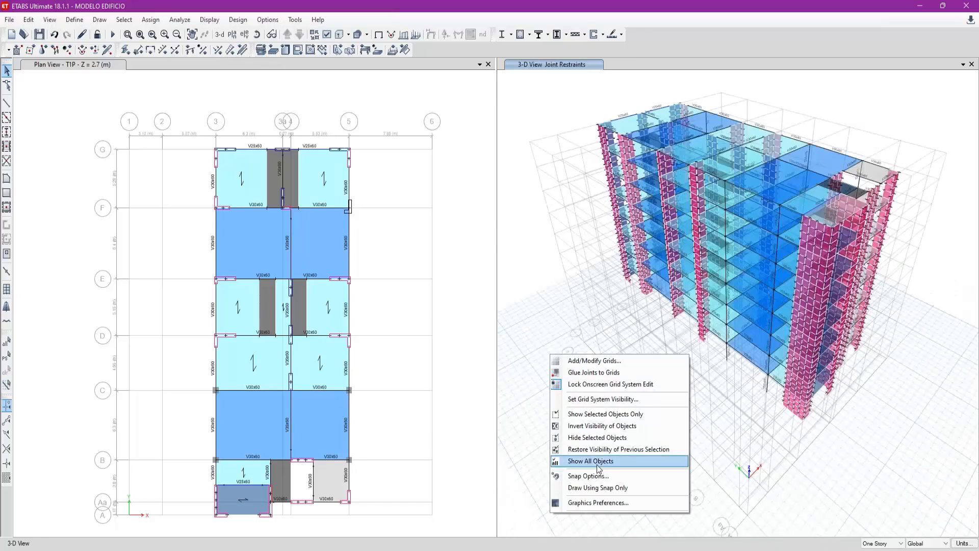
left_click(597, 465)
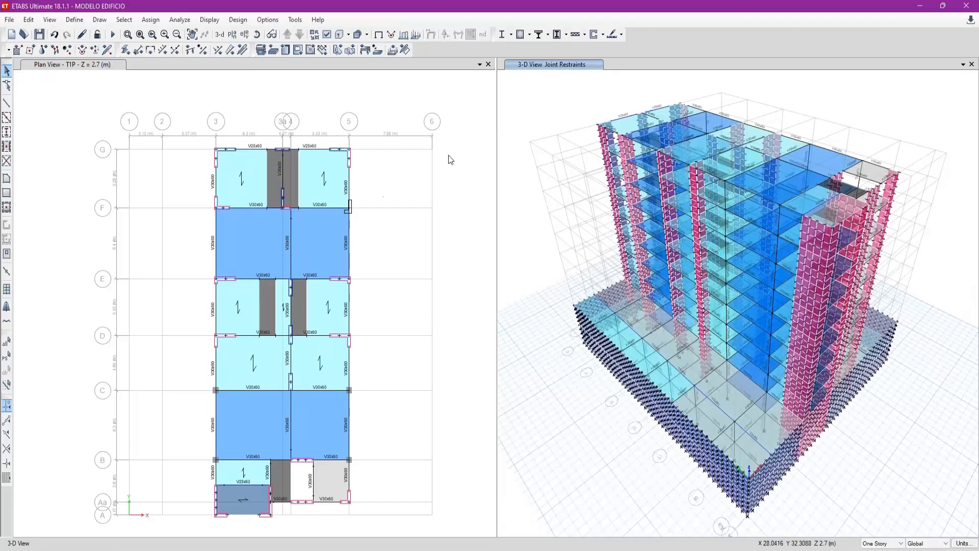
- Display the elevation view along grid line G, filtering the elevations by "g"
left_click(244, 34)
type("g")
left_click(621, 387)
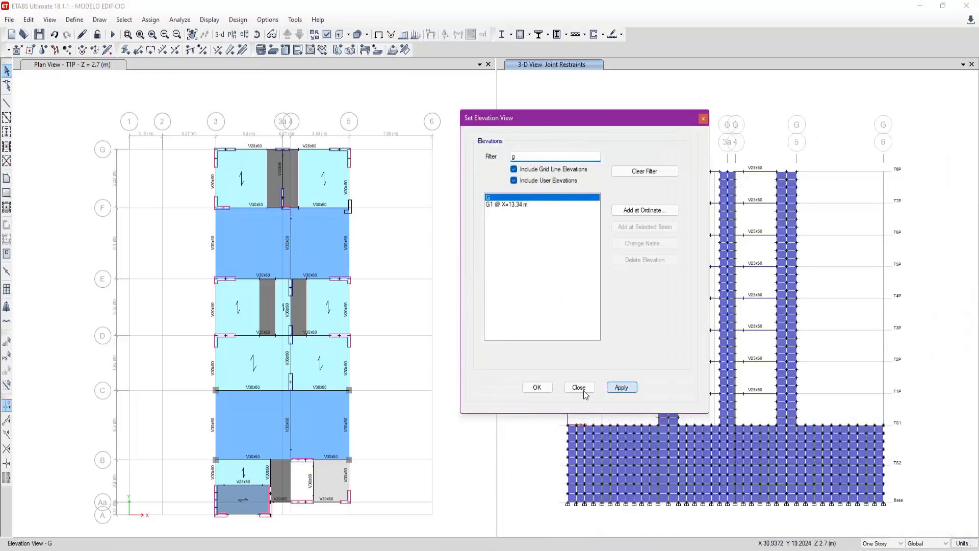
left_click(581, 388)
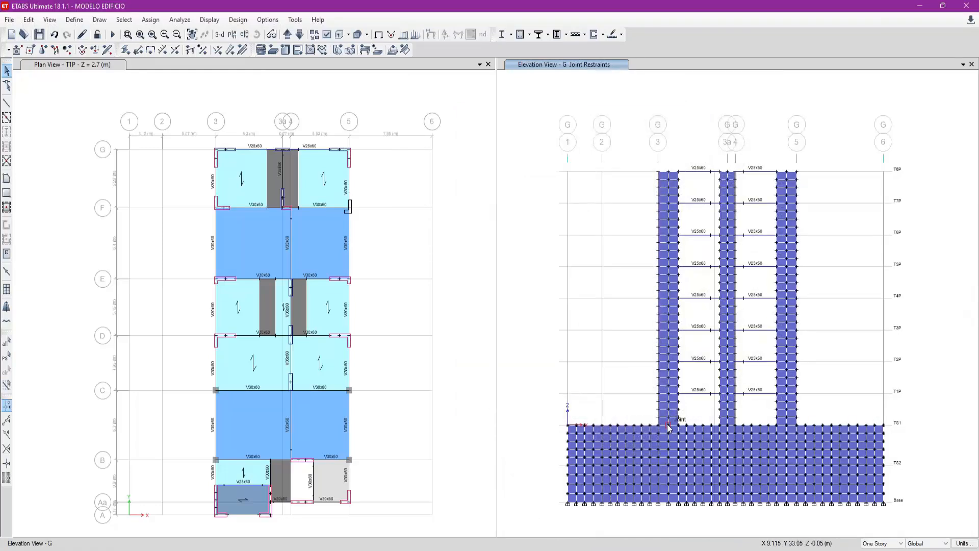
- Check the restraint assignments of a TS1 joint and of a tower joint just above it in elevation G
scroll(669, 427, "up", 3)
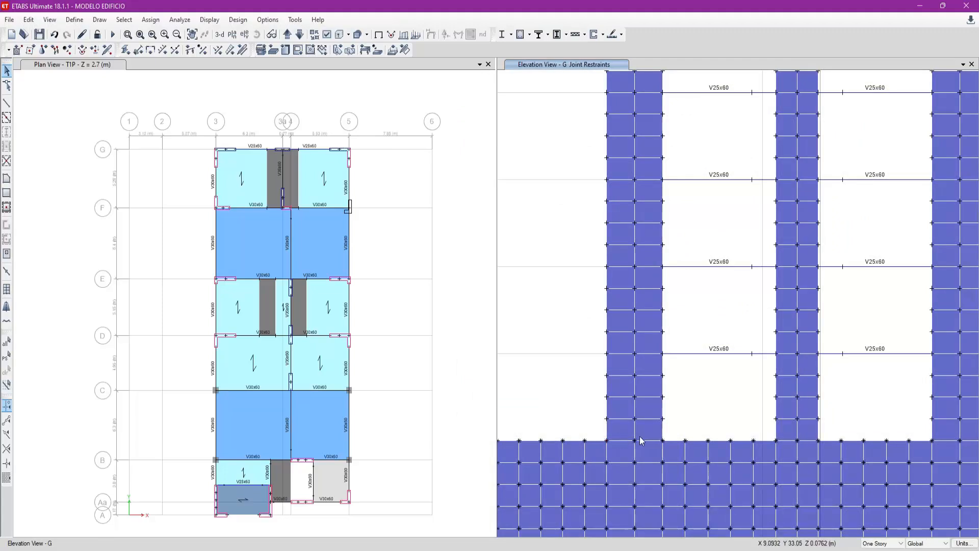
right_click(637, 443)
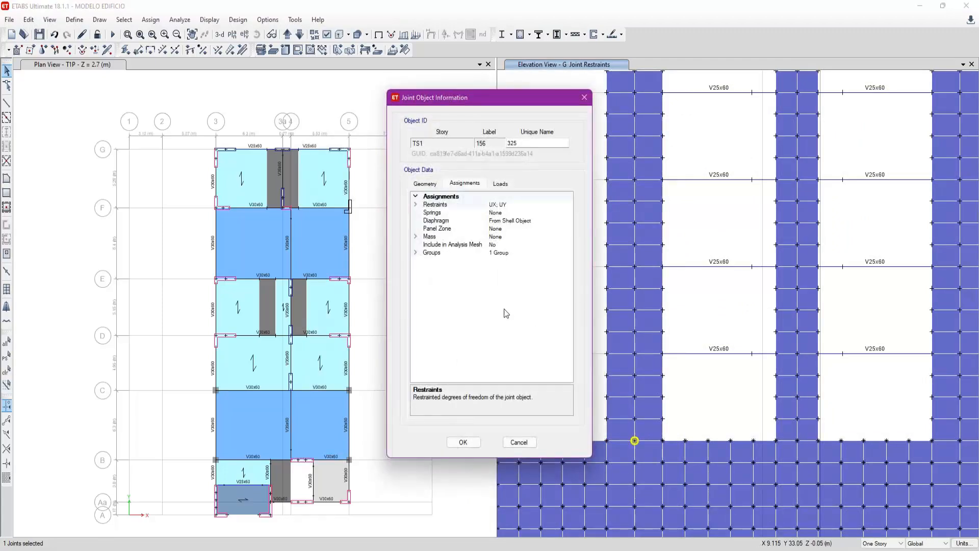
left_click(518, 442)
right_click(663, 419)
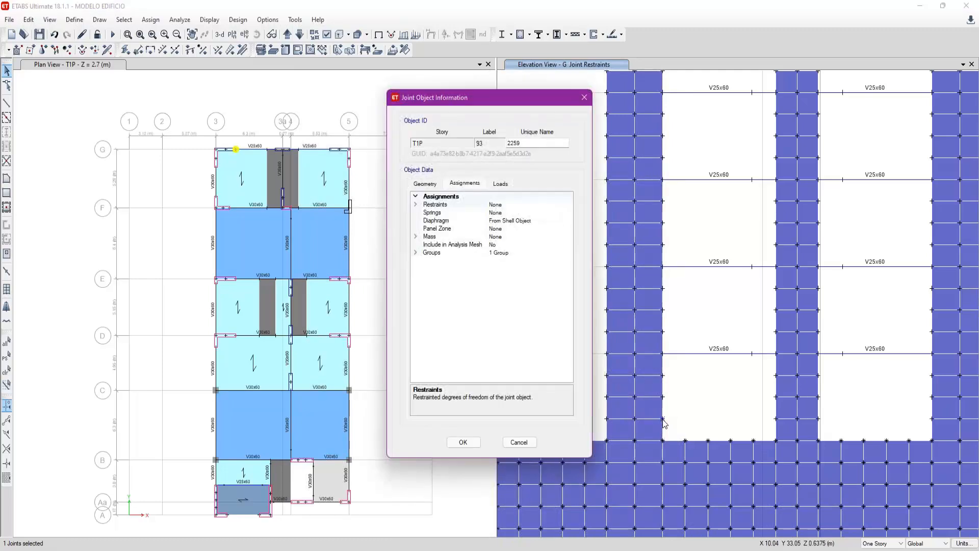
left_click(519, 442)
- Select all tower walls, beams and joints above TS1 in elevation G, and clear the selection
scroll(592, 466, "down", 5)
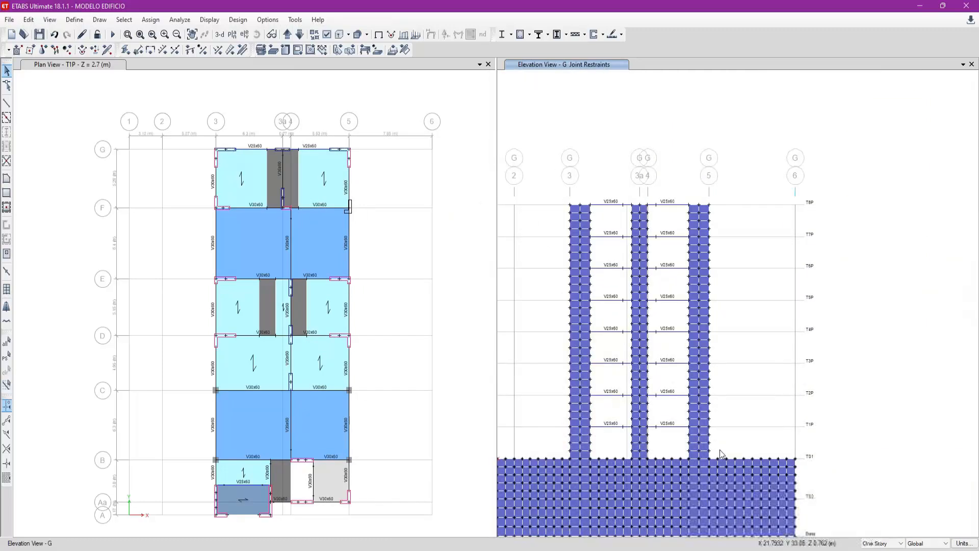
left_click_drag(717, 452, 542, 177)
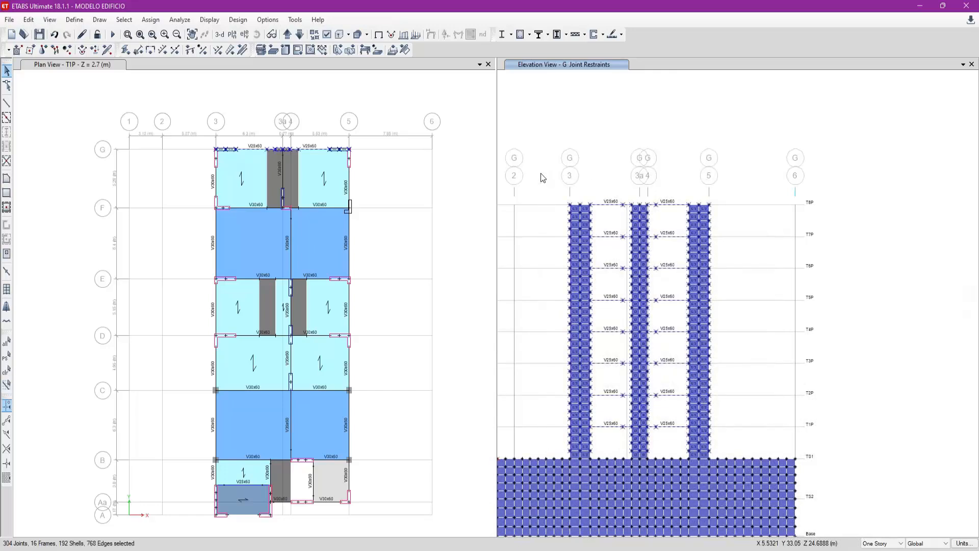
key("ctrl+q")
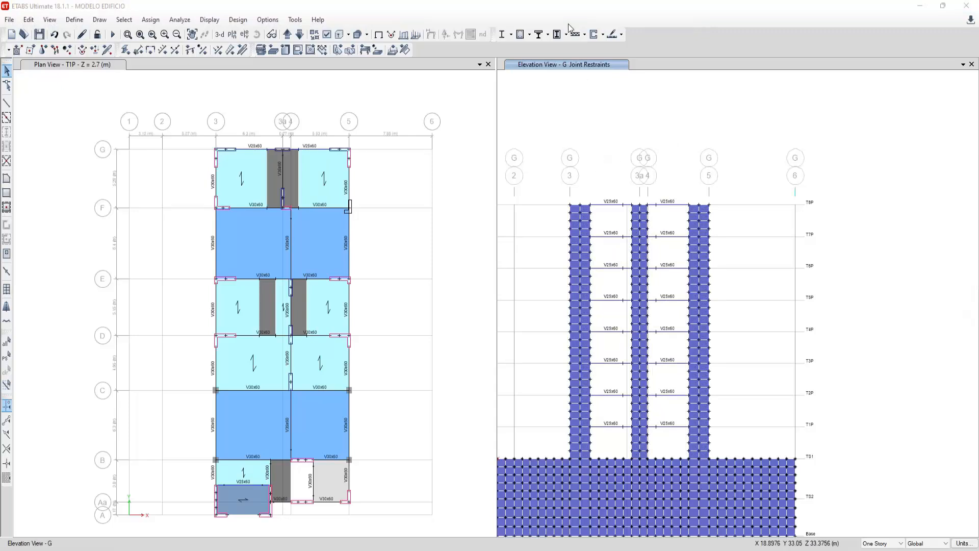
- Inspect the joint just above TS1 on the grid 3 wall, and select the basement wall shells and joints
middle_click_drag(680, 399, 704, 386)
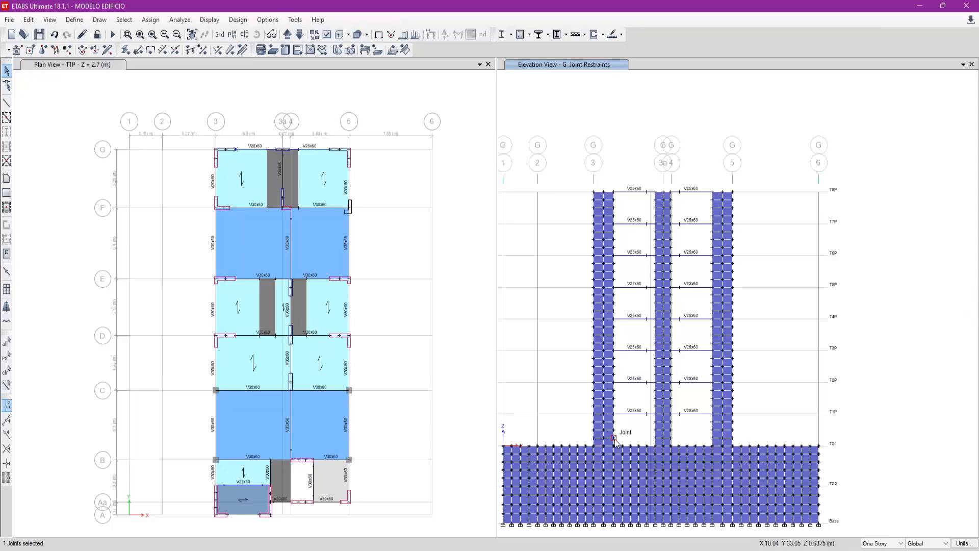
right_click(614, 439)
key("Escape")
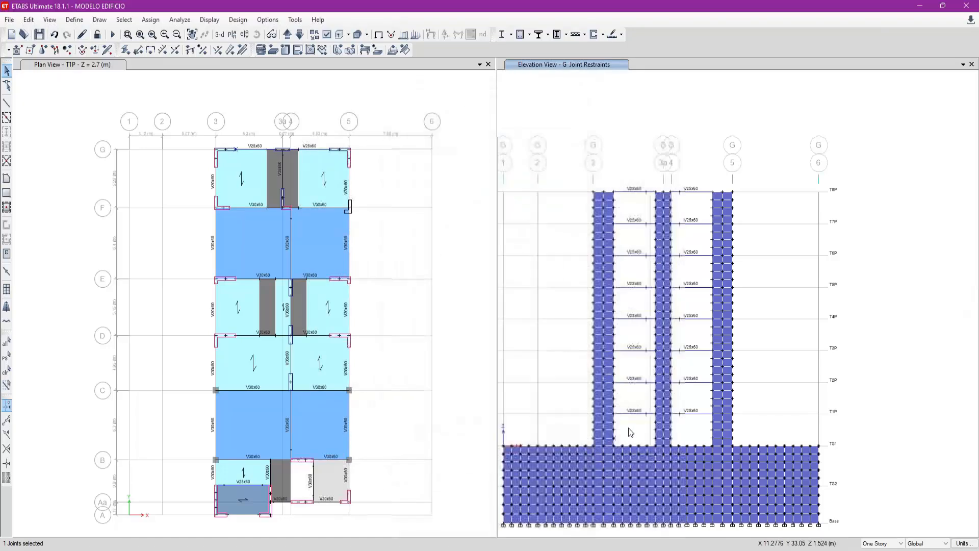
left_click(516, 430)
left_click_drag(512, 423, 858, 521)
- Switch to the session 4 notes in Adobe Acrobat Reader and examine the sketch on restraining Δx and Δy in basements
mouse_move(624, 550)
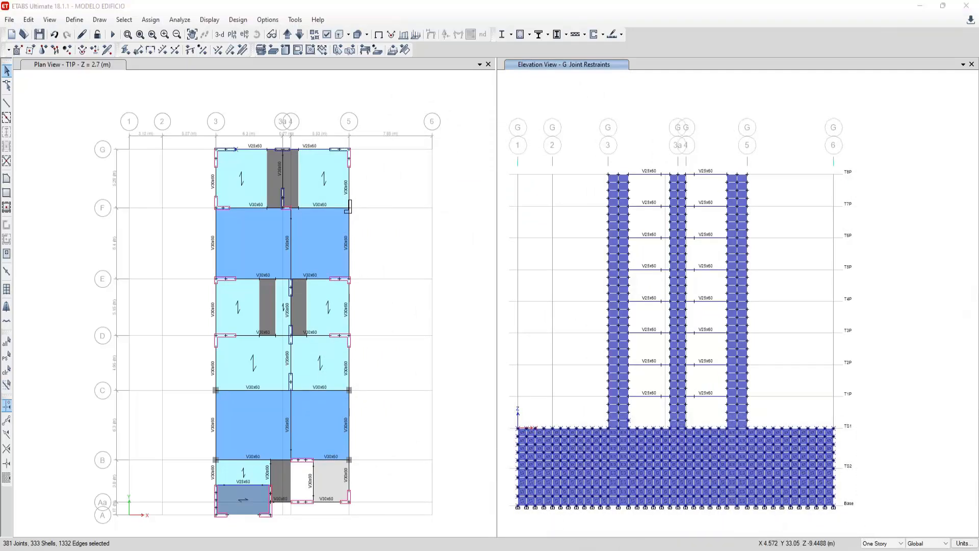
left_click(624, 508)
scroll(546, 247, "up", 3, "ctrl")
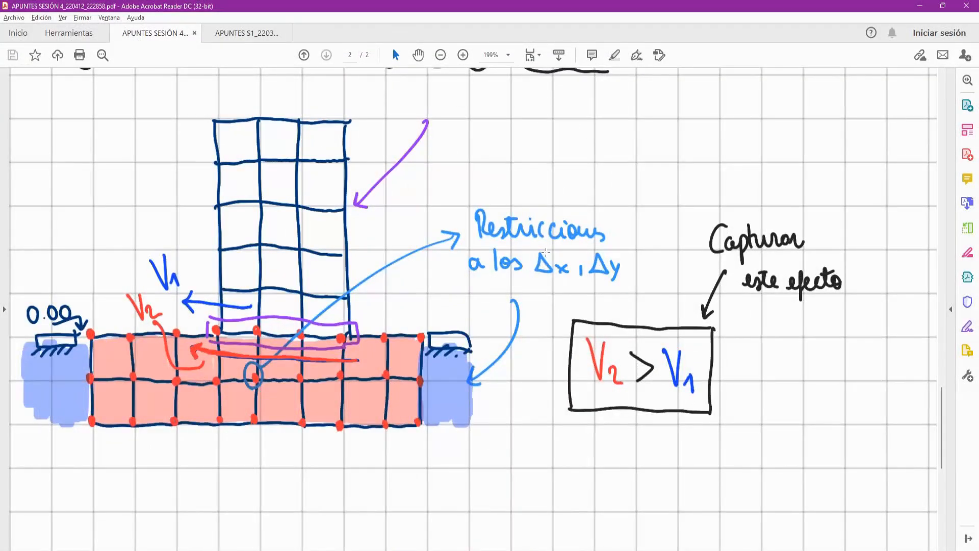
left_click_drag(464, 212, 634, 293)
left_click(426, 378)
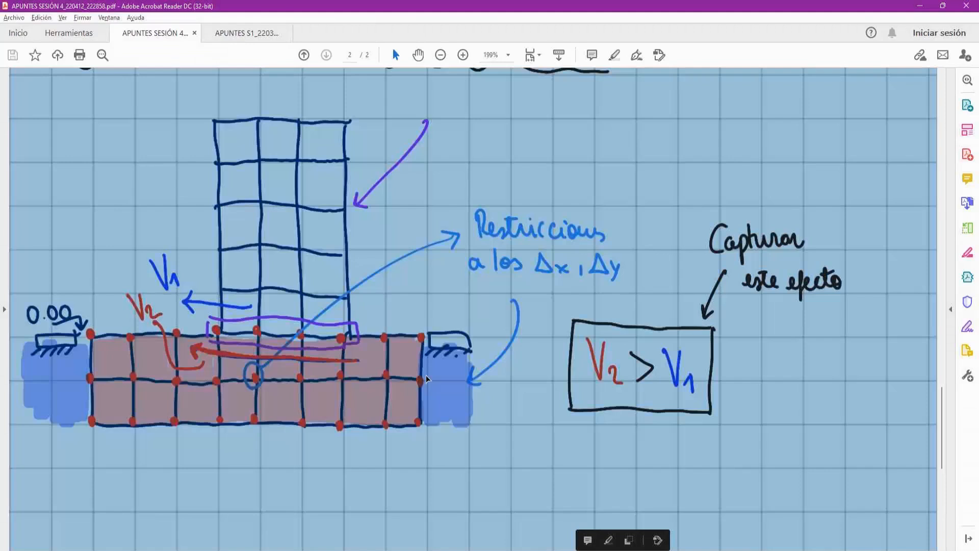
scroll(426, 379, "down", 2, "ctrl")
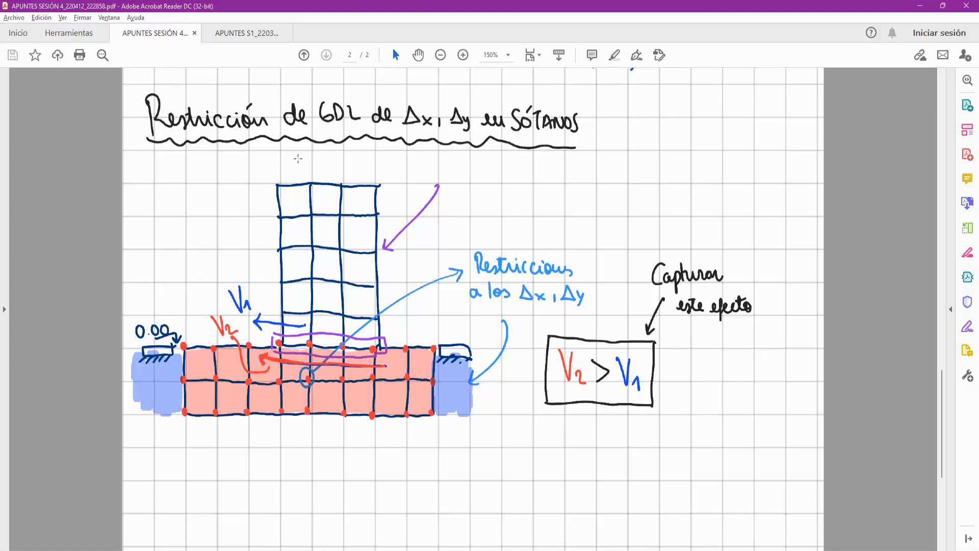
mouse_move(262, 170)
left_mouse_down()
mouse_move(361, 280)
mouse_move(395, 351)
left_mouse_up()
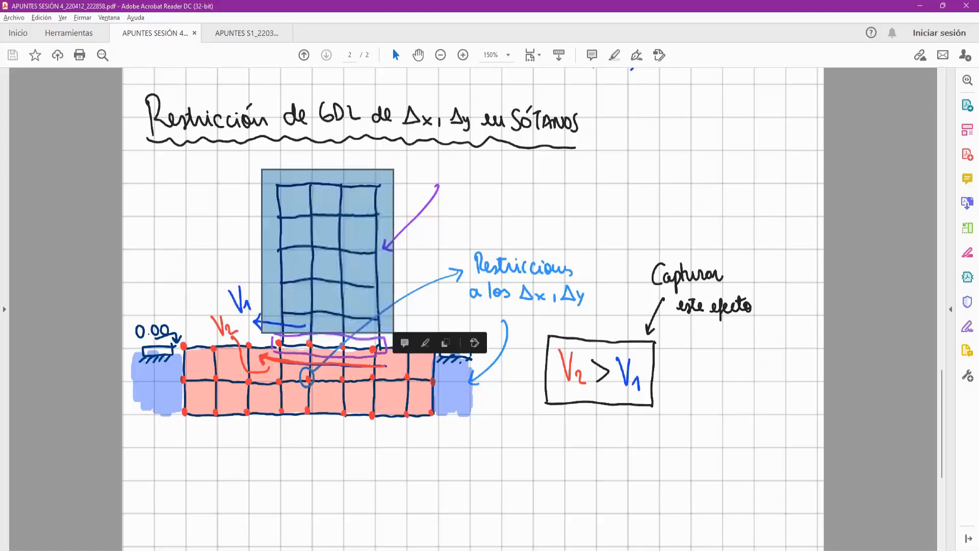
left_click(541, 341)
left_click(500, 532)
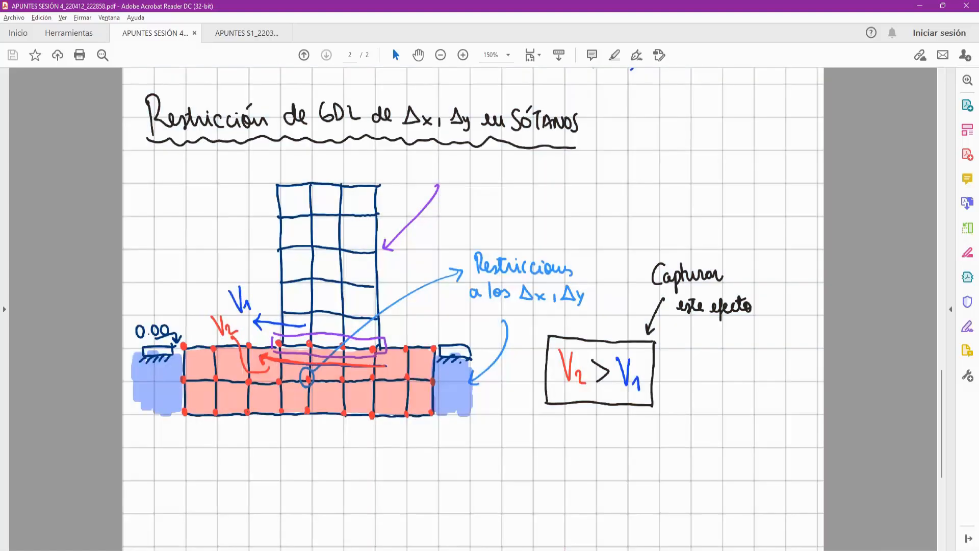
- Return to ETABS, make the plan view active and save the model
left_click(419, 549)
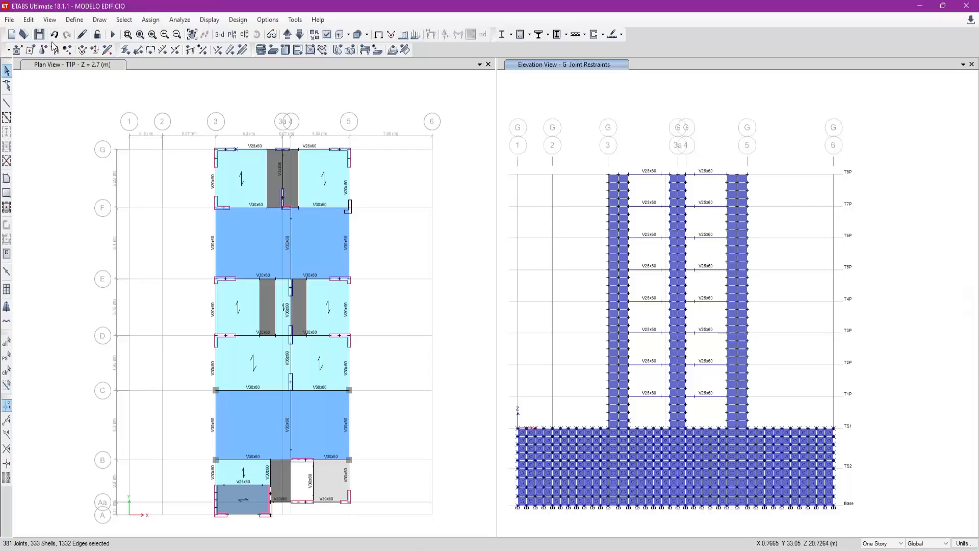
left_click(41, 39)
left_click(155, 119)
left_click(39, 37)
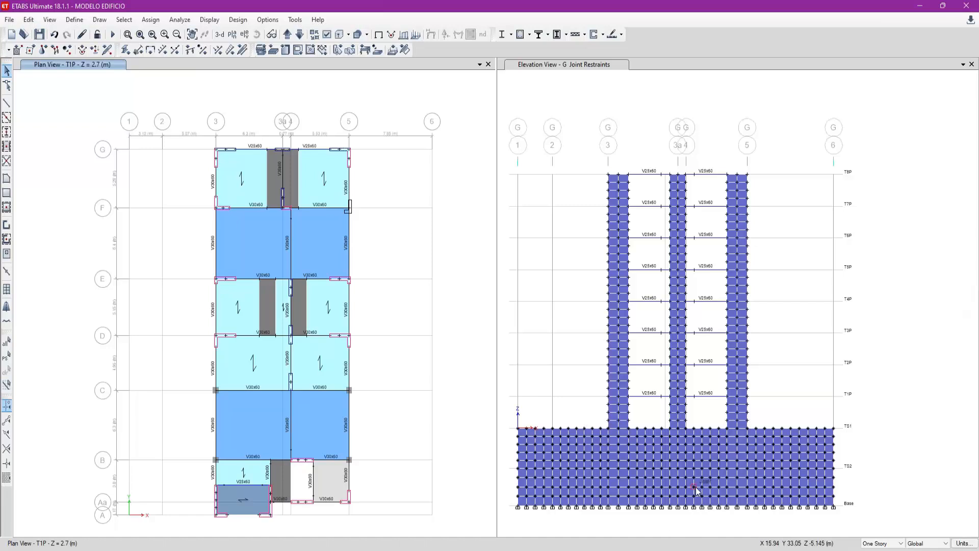
- Switch to the LetsView window and examine the session 5 notes down to the Insertion Points section
left_click(736, 550)
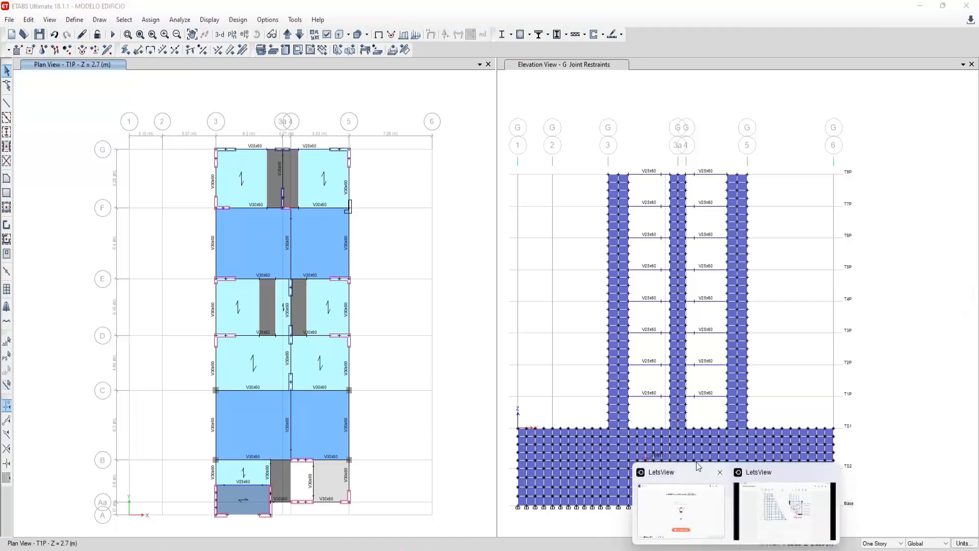
left_click(780, 494)
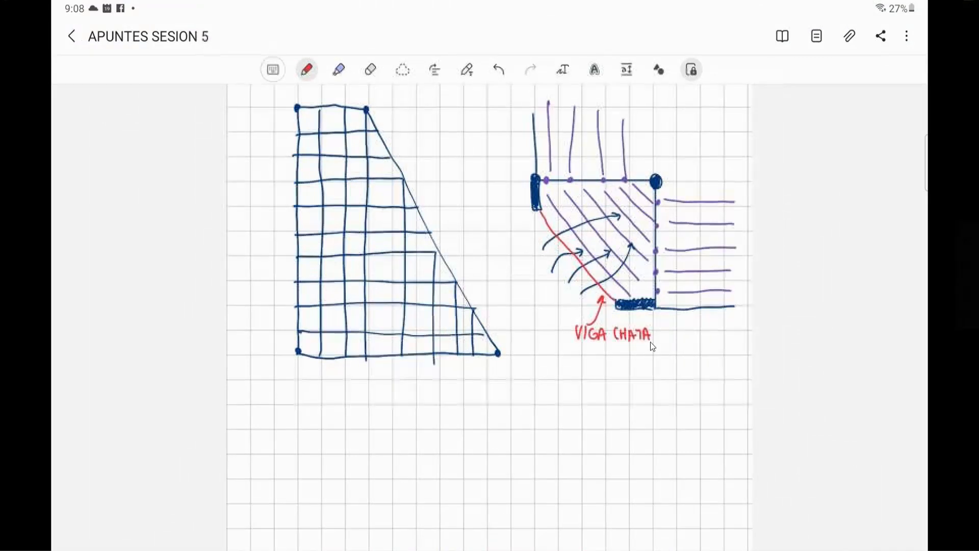
scroll(651, 342, "down", 4)
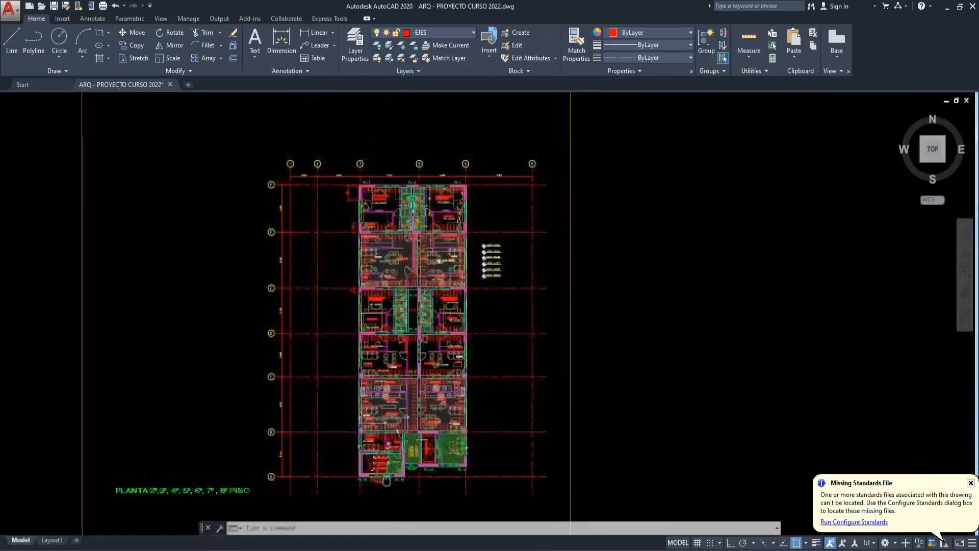
scroll(488, 278, "up", 2)
scroll(487, 278, "down", 4)
middle_click_drag(330, 299, 487, 279)
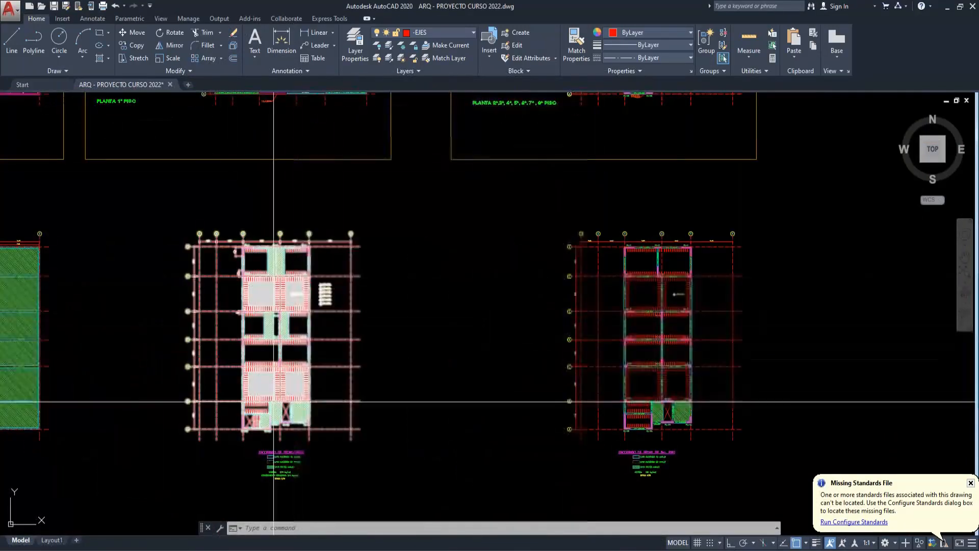
- Examine column C-2 and the .30x.60 beams meeting it in the first-floor framing plan
scroll(182, 230, "up", 5)
scroll(182, 231, "up", 2)
mouse_move(182, 231)
middle_mouse_down()
mouse_move(255, 310)
mouse_move(332, 362)
middle_mouse_up()
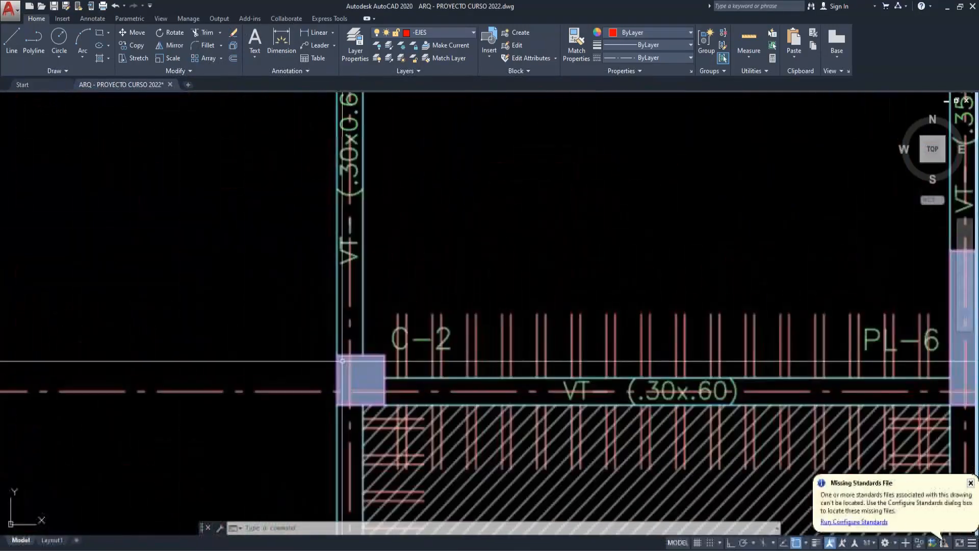
scroll(380, 312, "down", 2)
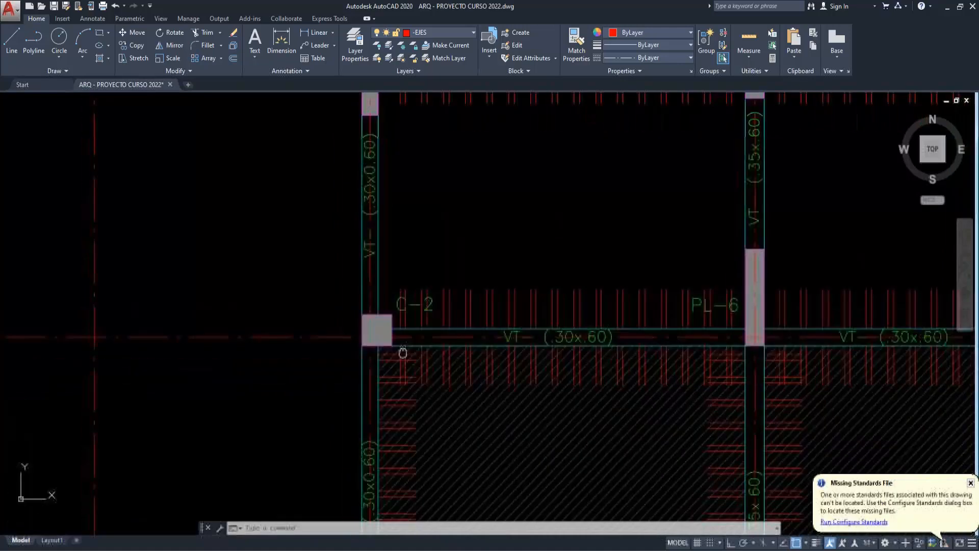
scroll(403, 350, "up", 2)
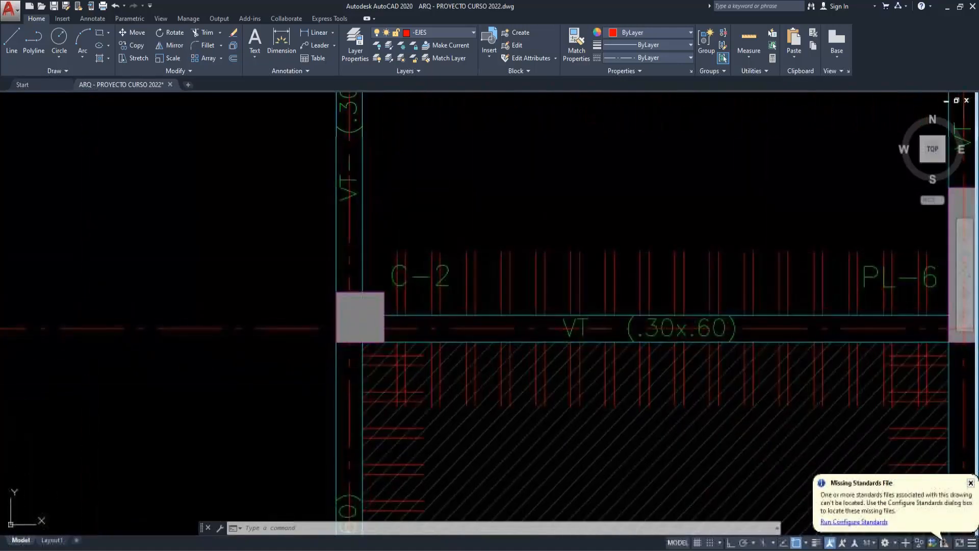
middle_click_drag(410, 330, 396, 352)
scroll(397, 353, "down", 2)
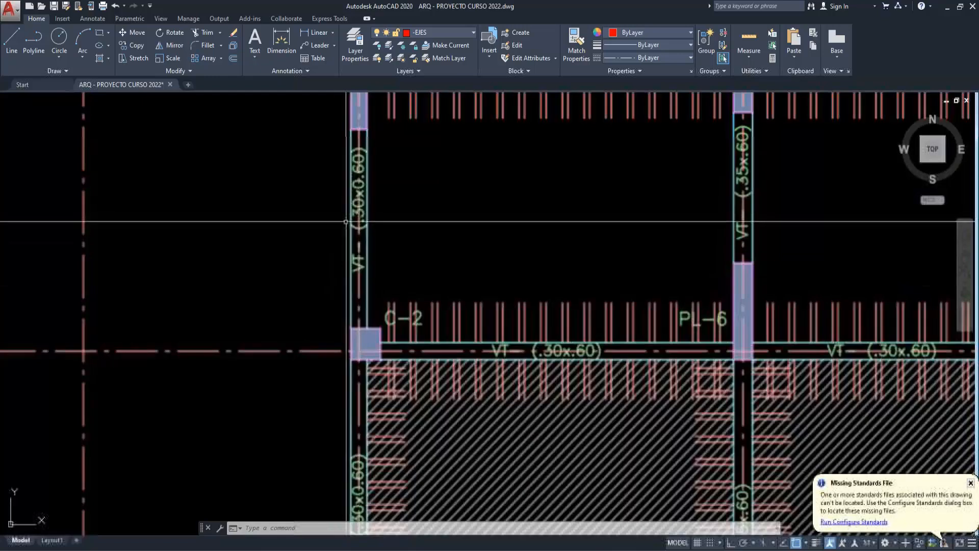
scroll(361, 334, "up", 2)
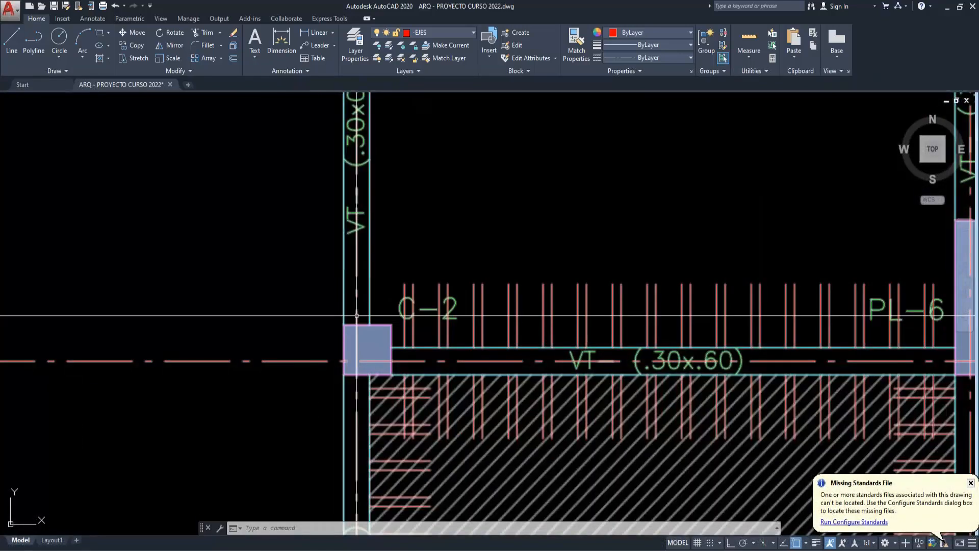
scroll(359, 338, "up", 2)
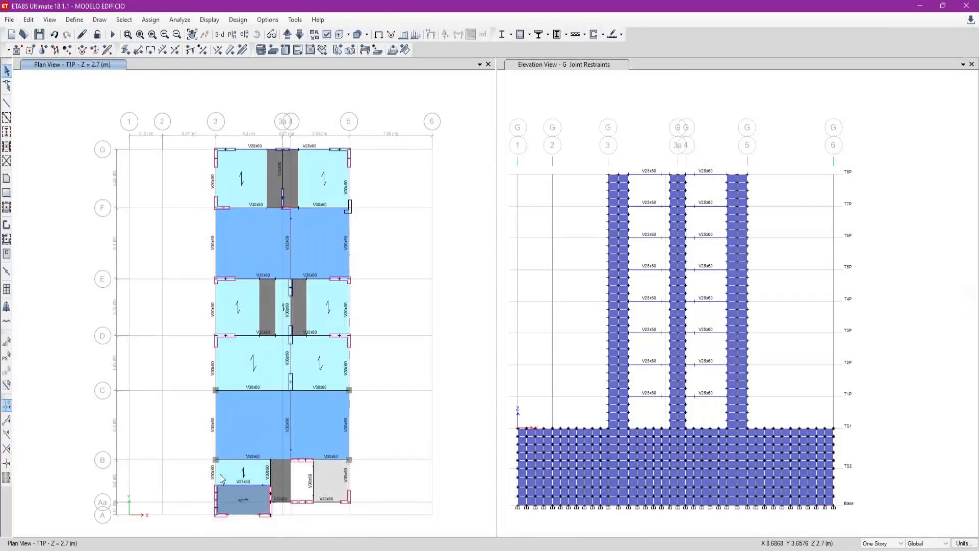
- Switch to ETABS and inspect the column and beam junction on the grid line in the T1P plan view
scroll(271, 315, "up", 5)
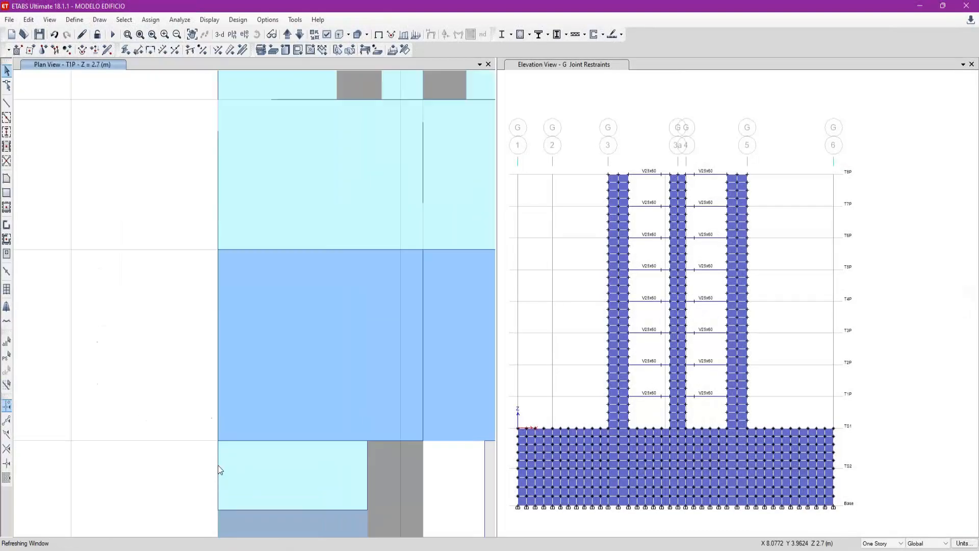
middle_click_drag(275, 313, 253, 355)
left_click_drag(182, 273, 215, 310)
key("Escape")
left_click_drag(170, 274, 204, 306)
key("Escape")
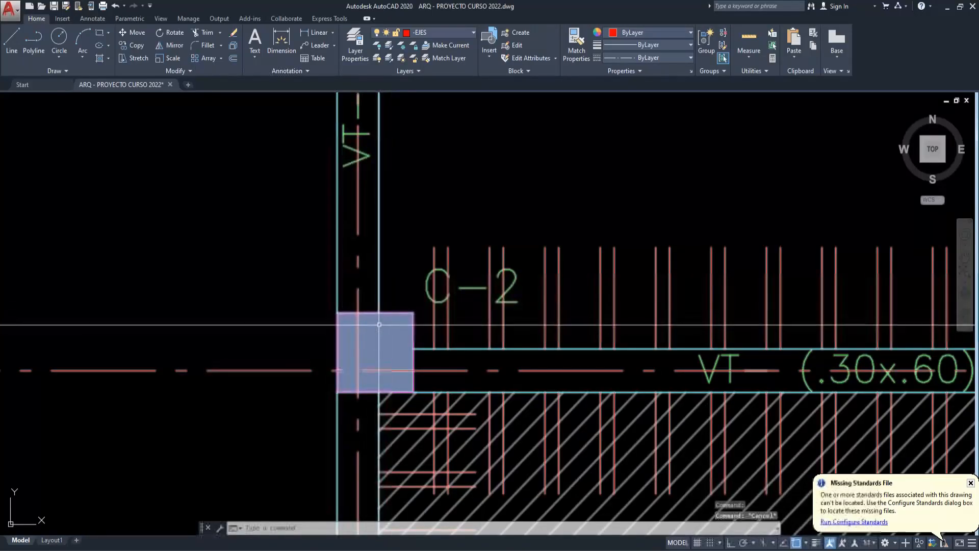
- Return to AutoCAD and copy the first-floor framing plan into the empty space below the existing plans
scroll(362, 336, "down", 2)
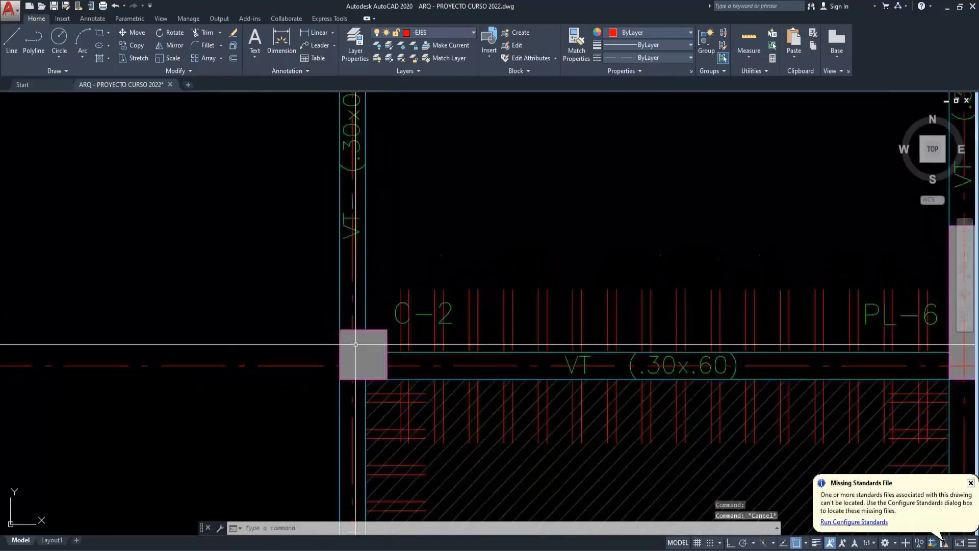
key("Escape")
type("RE")
key("Escape")
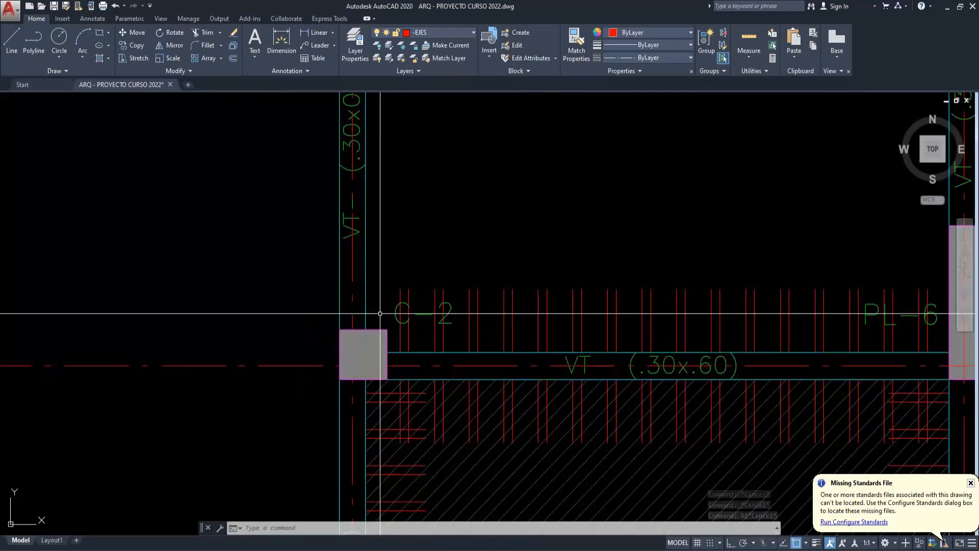
left_click_drag(374, 326, 368, 334)
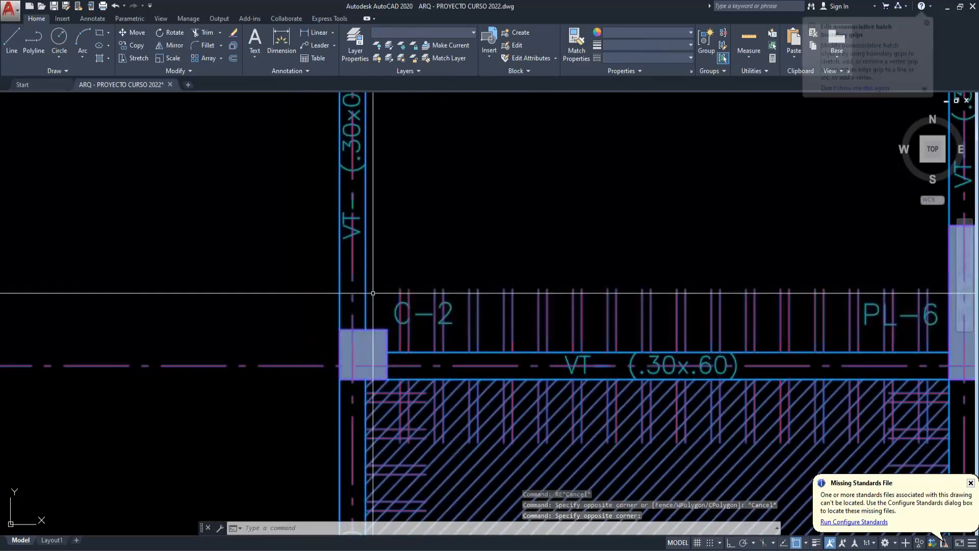
scroll(374, 275, "down", 18)
type("co")
key("Return")
left_click(395, 258)
left_click(415, 375)
key("Escape")
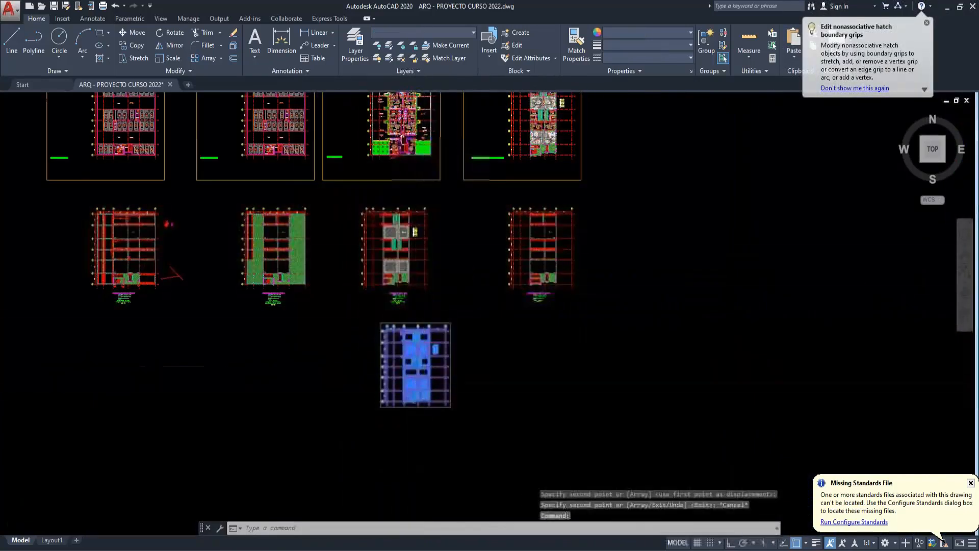
scroll(415, 385, "up", 15)
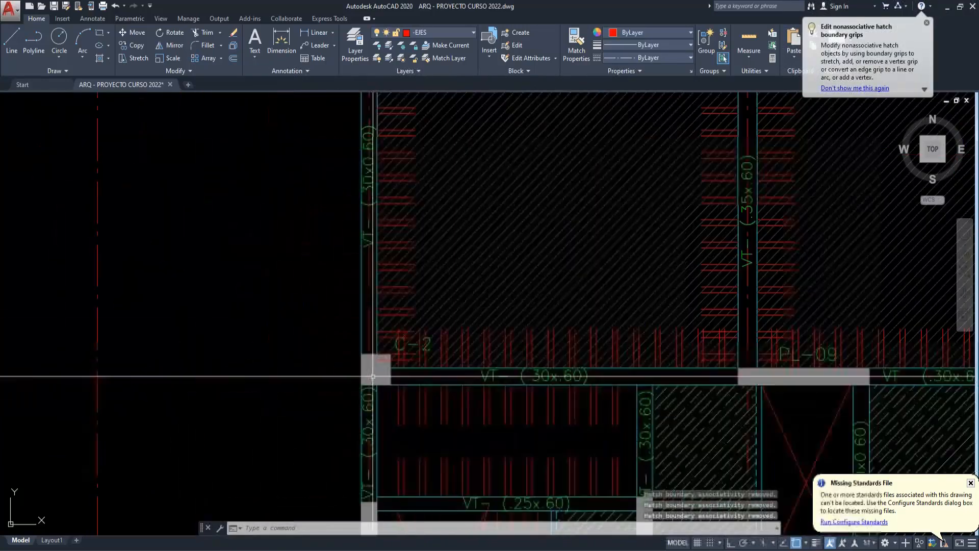
scroll(373, 376, "down", 10)
scroll(394, 371, "up", 2)
scroll(394, 371, "up", 9)
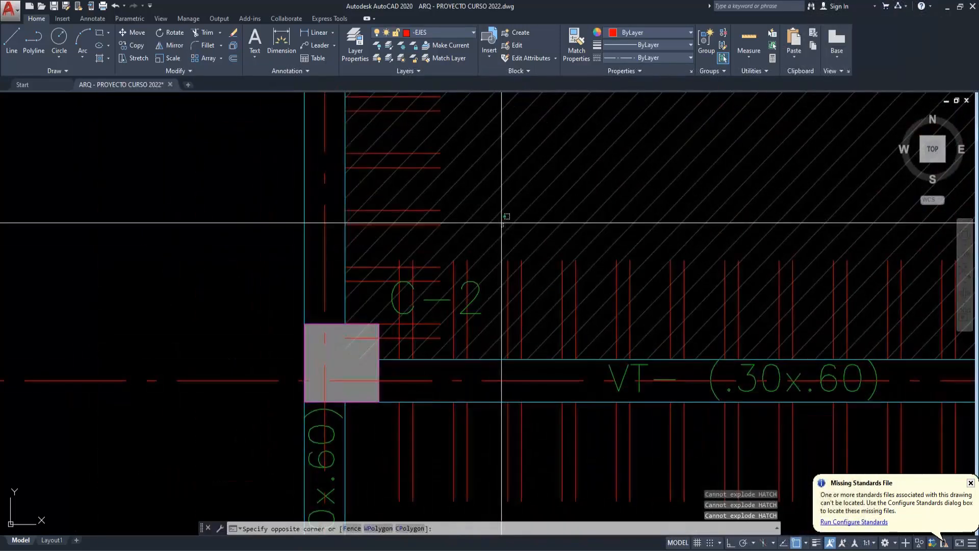
left_click(504, 227)
left_click(499, 212)
key("Escape")
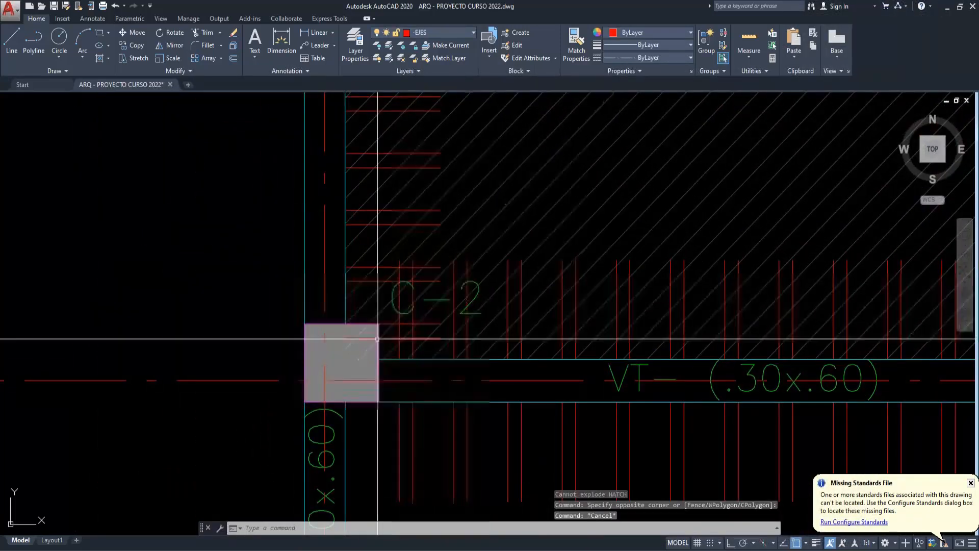
key("Escape")
key("Escape")
type("x")
key("Return")
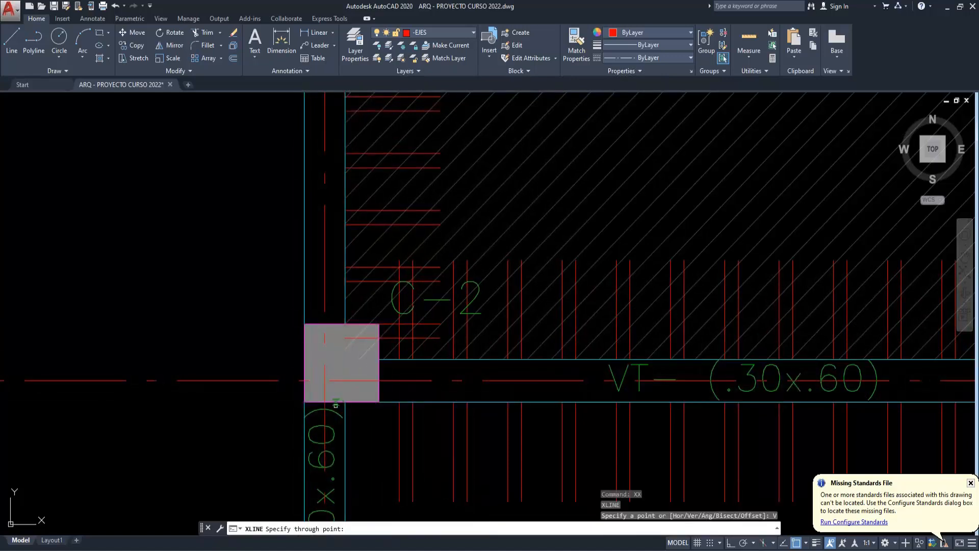
key("Escape")
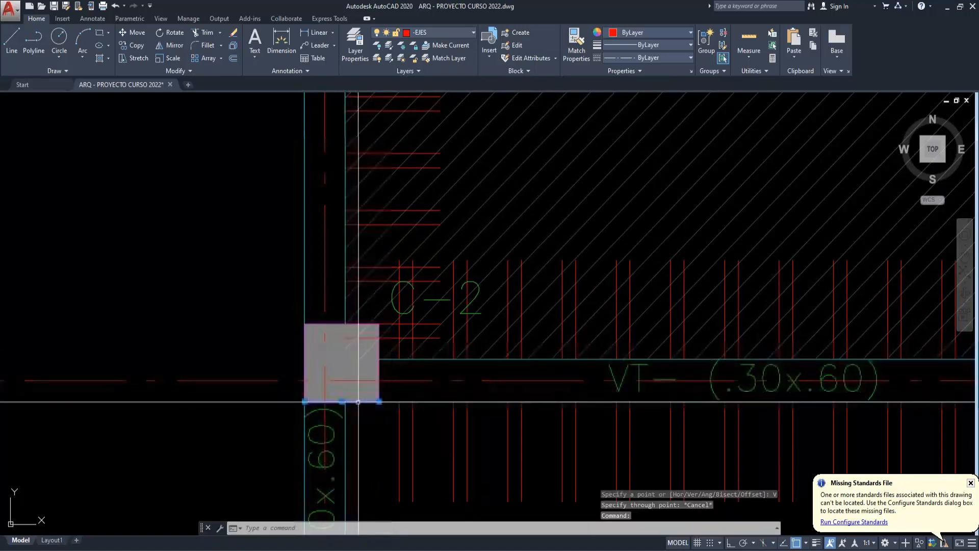
- Ungroup the C-2 column outline, its label and the adjoining beam lines in the copied plan
left_click(352, 402)
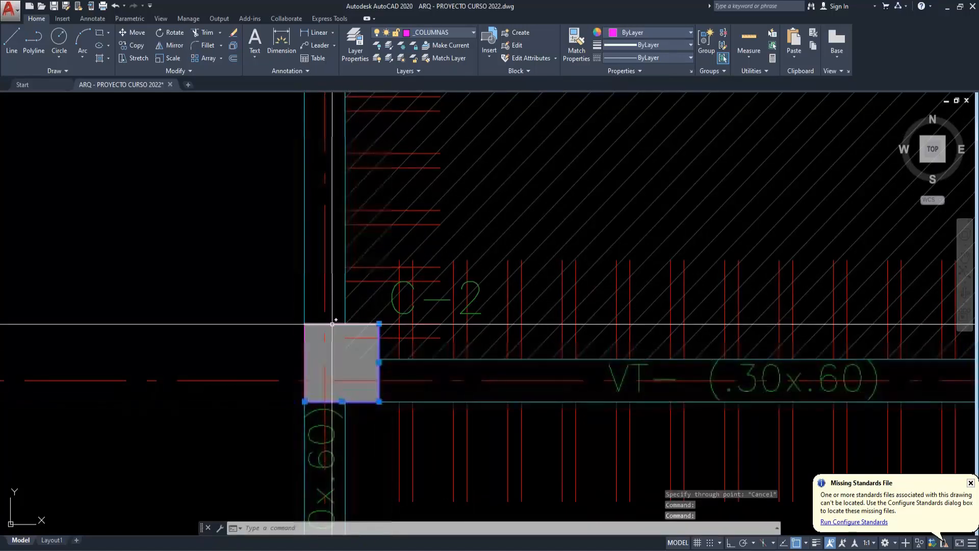
left_click(306, 314)
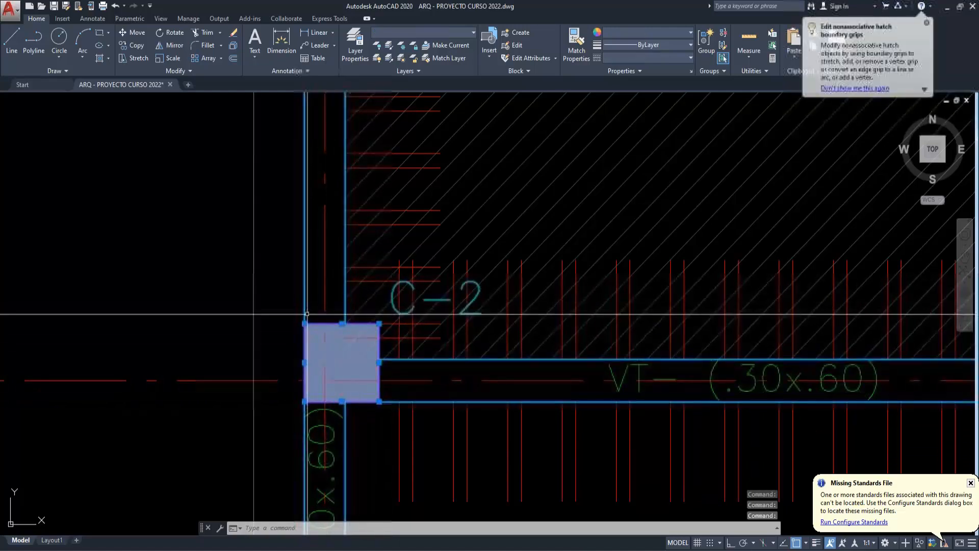
type("x")
key("Return")
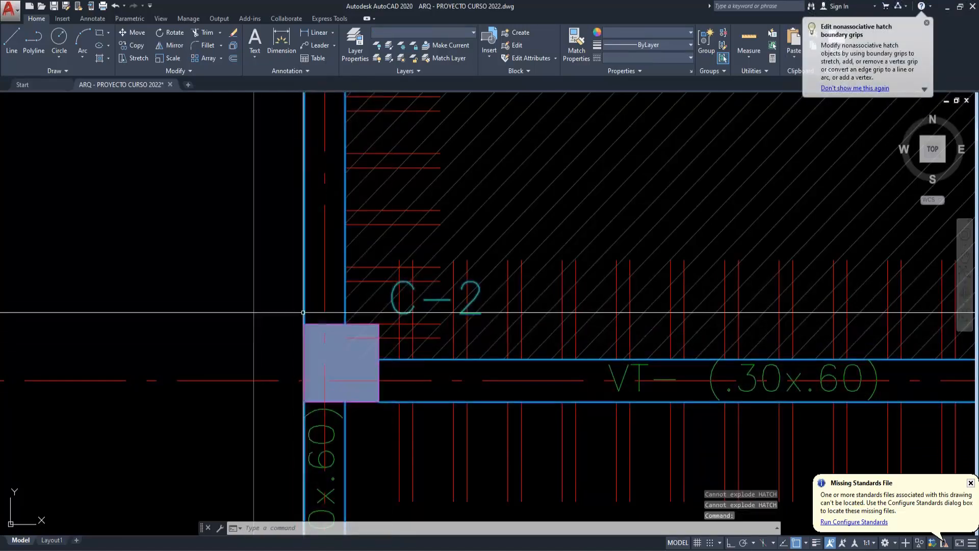
type("UN")
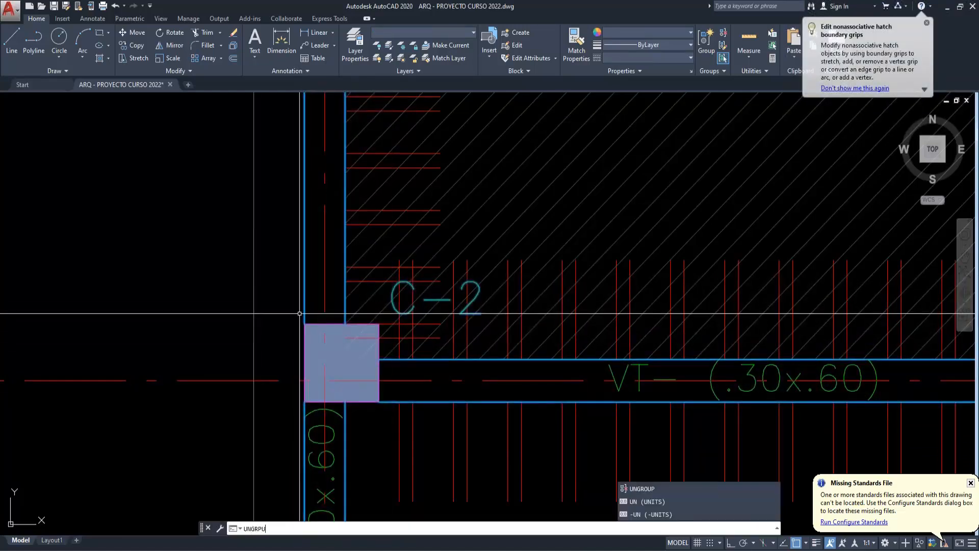
type("GROUP")
key("Return")
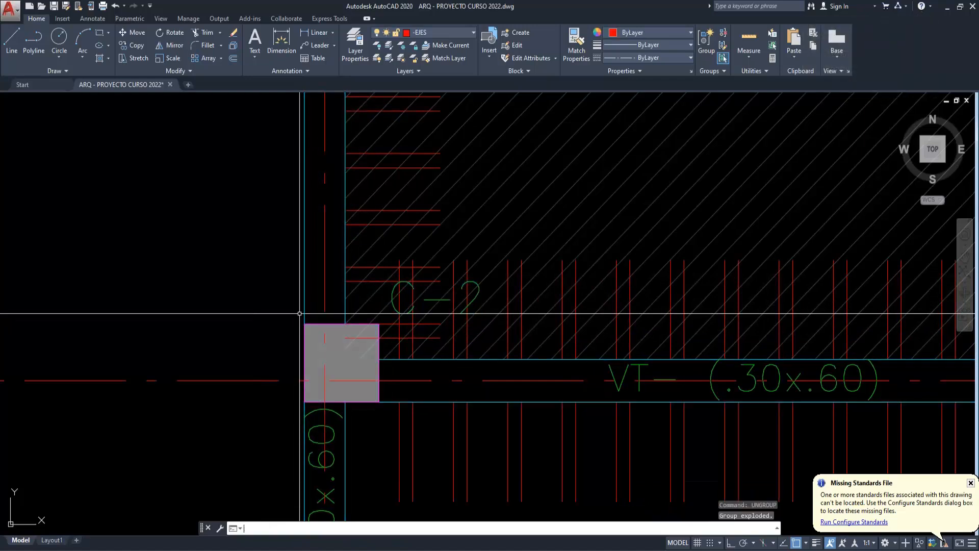
- Copy the C-2 column edges and the beam lines meeting them into the empty space below the copied plan
left_click(315, 329)
key("Escape")
left_click(315, 325)
left_click(311, 317)
left_click(303, 320)
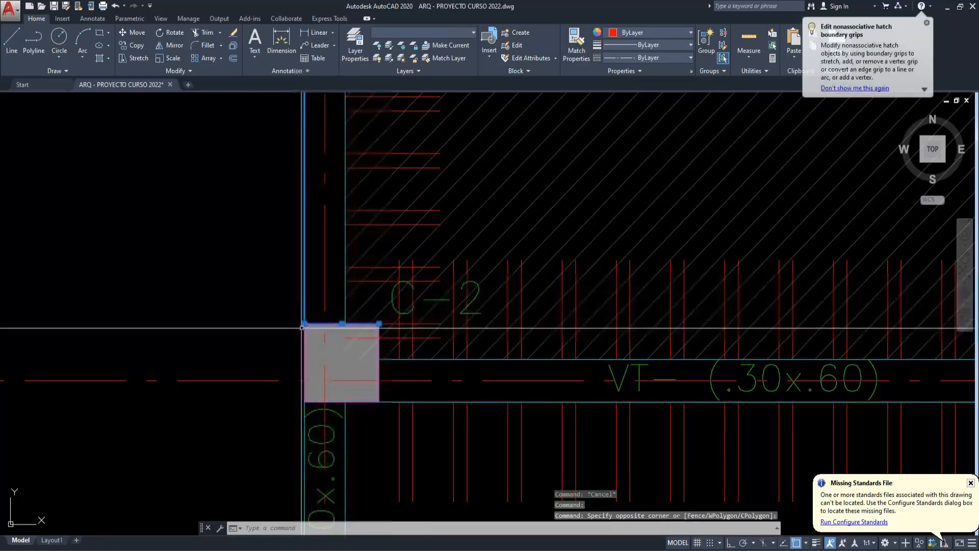
left_click(304, 336)
left_click(345, 311)
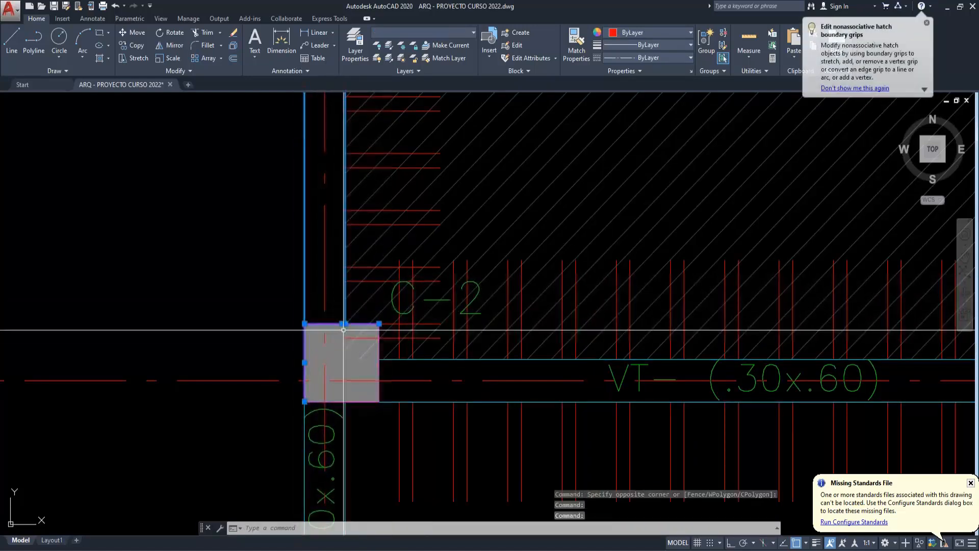
left_click(344, 435)
left_click(306, 430)
left_click(403, 401)
left_click(403, 359)
scroll(403, 345, "down", 3)
scroll(393, 359, "up", 2)
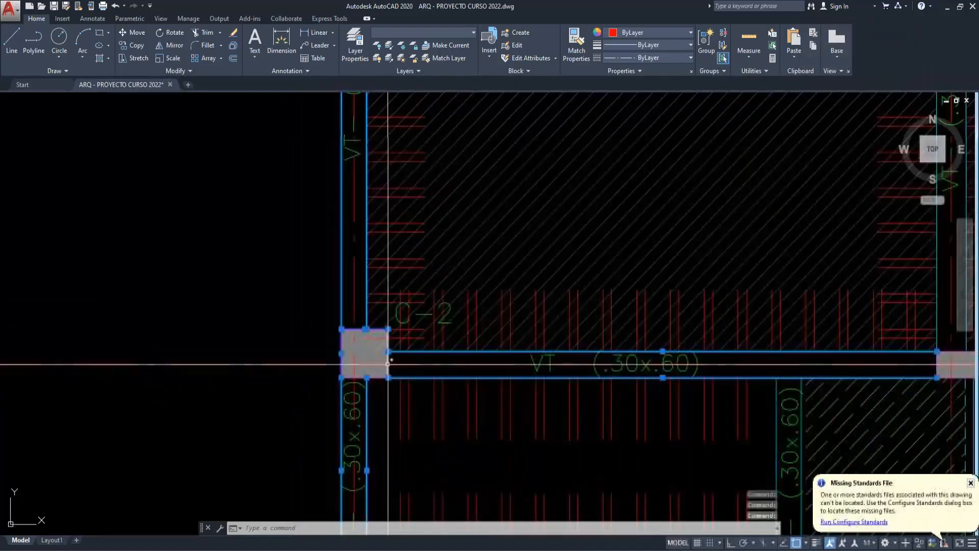
left_click(395, 364)
key("Escape")
type("co")
key("Return")
left_click(416, 322)
scroll(380, 396, "down", 5)
scroll(399, 396, "up", 6)
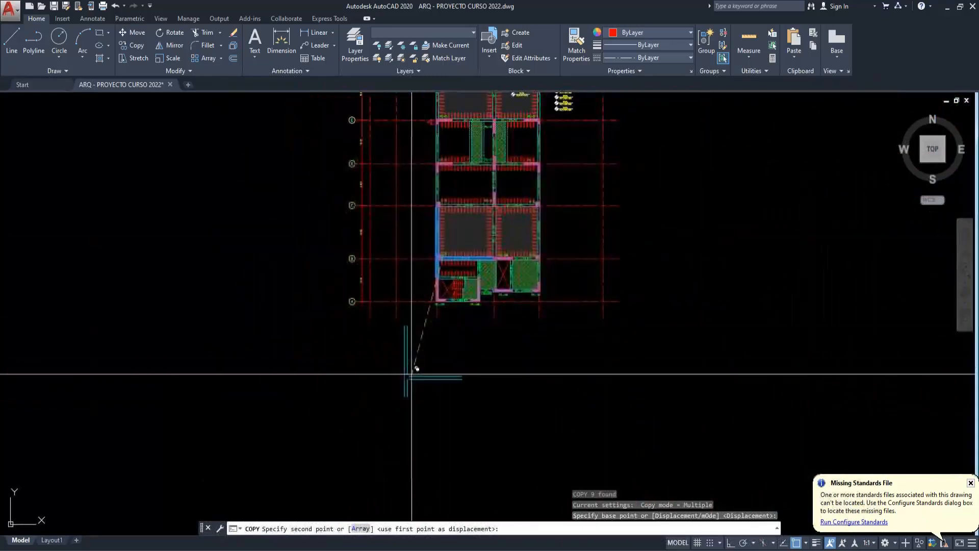
key("Escape")
- Draw a line between the lower corners of the isolated column to close its outline
scroll(387, 389, "up", 2)
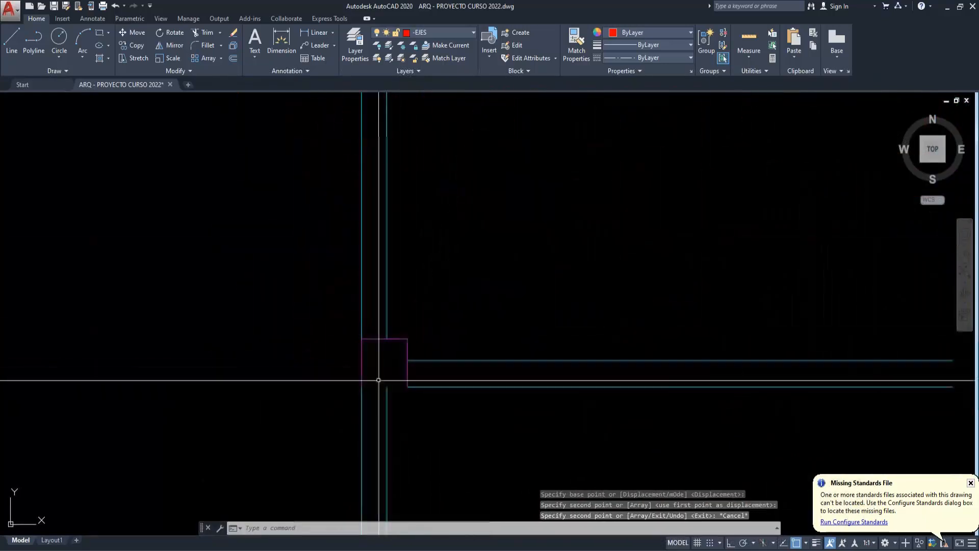
type("l")
key("Return")
left_click(360, 386)
left_click(408, 386)
key("Escape")
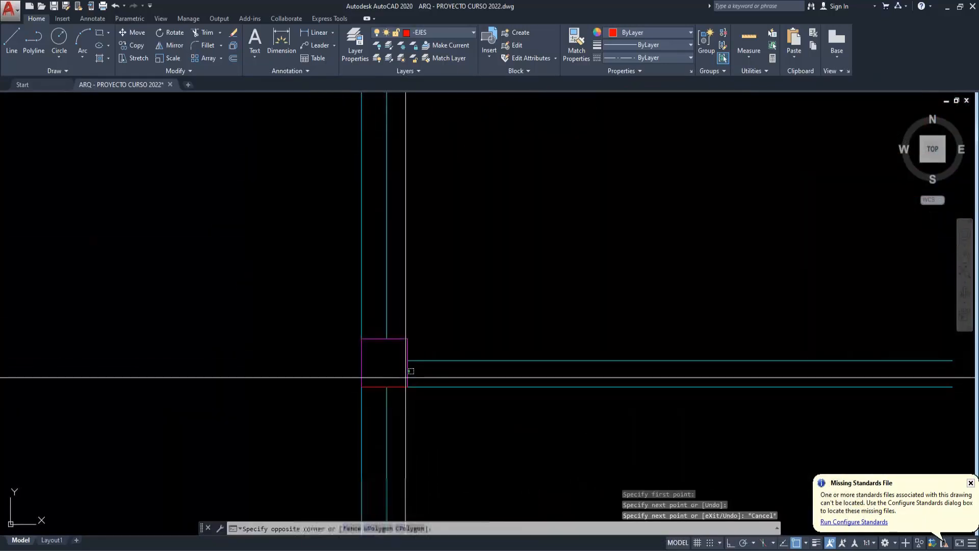
- Match the new bottom line's properties to the magenta column edge
key("Escape")
left_click(407, 377)
type("ma")
key("Return")
left_click(401, 387)
key("Escape")
- Draw a vertical construction line through the column's centre, using the midpoint between its two side edges
type("xx")
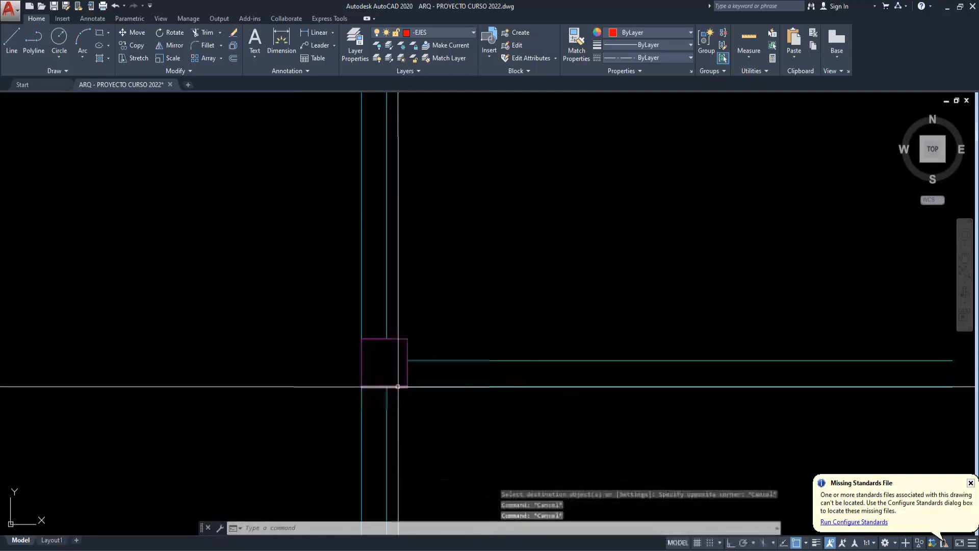
key("Return")
type("v")
key("Return")
right_click(362, 361, "shift")
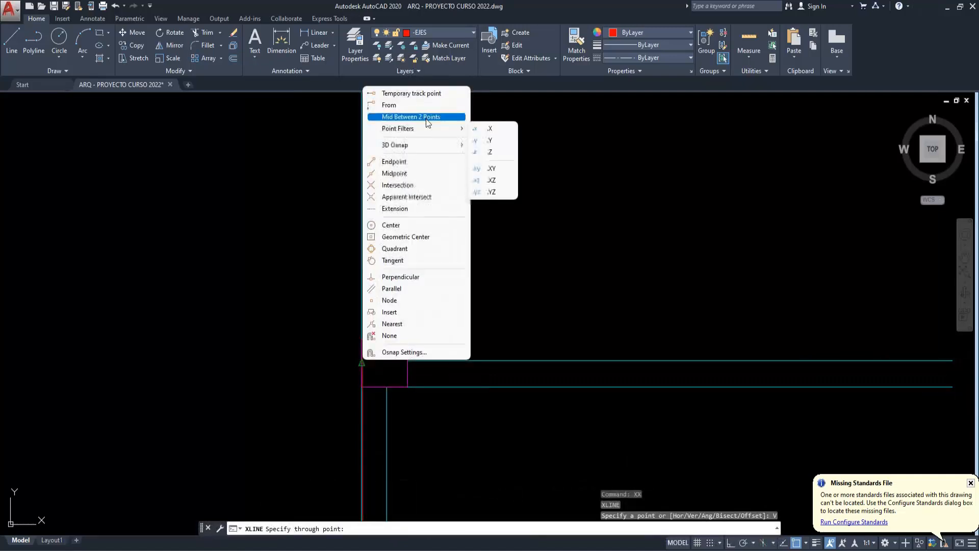
left_click(410, 117)
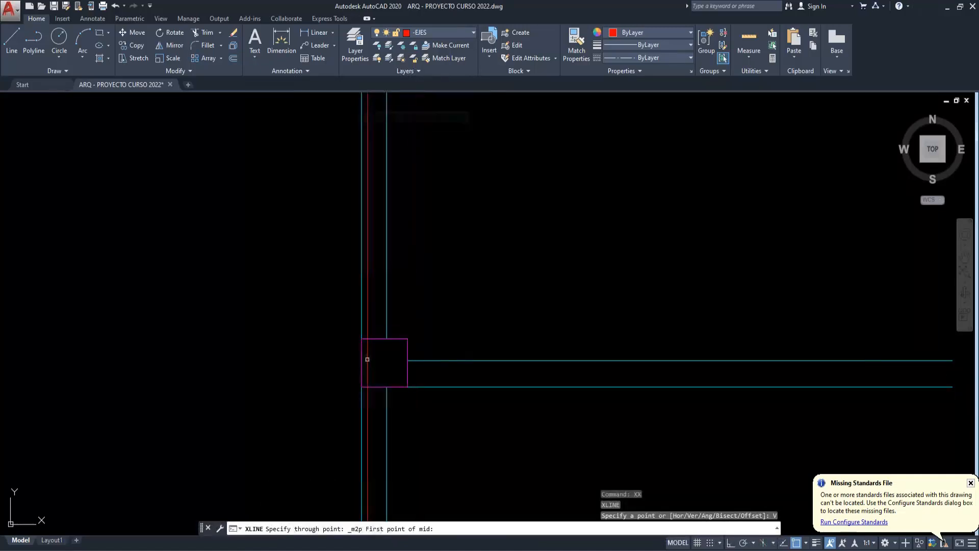
left_click(407, 372)
key("Escape")
key("Escape")
- Draw a horizontal construction line through the column's centre, using the midpoint between its lower and upper edges
type("xx")
key("Return")
type("h")
key("Return")
right_click(376, 357, "shift")
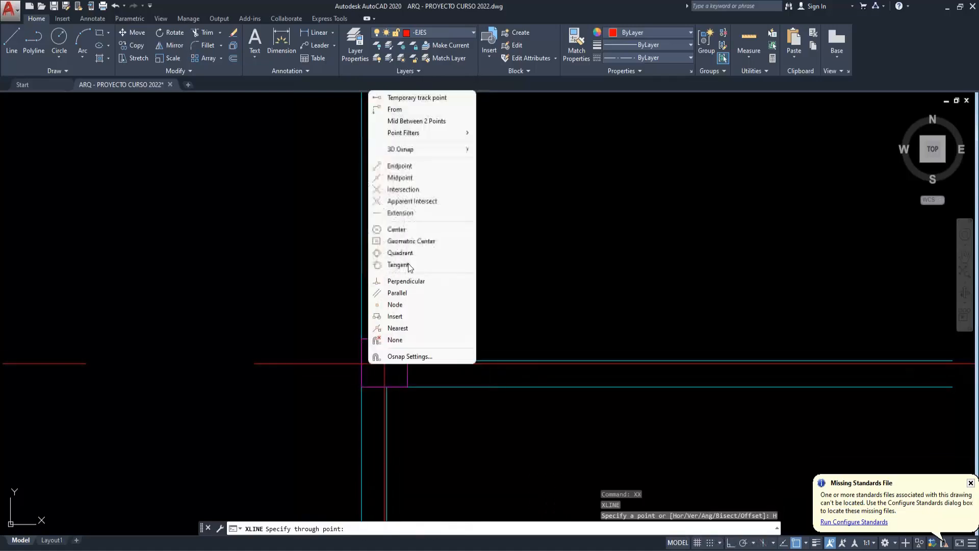
left_click(417, 121)
left_click(372, 390)
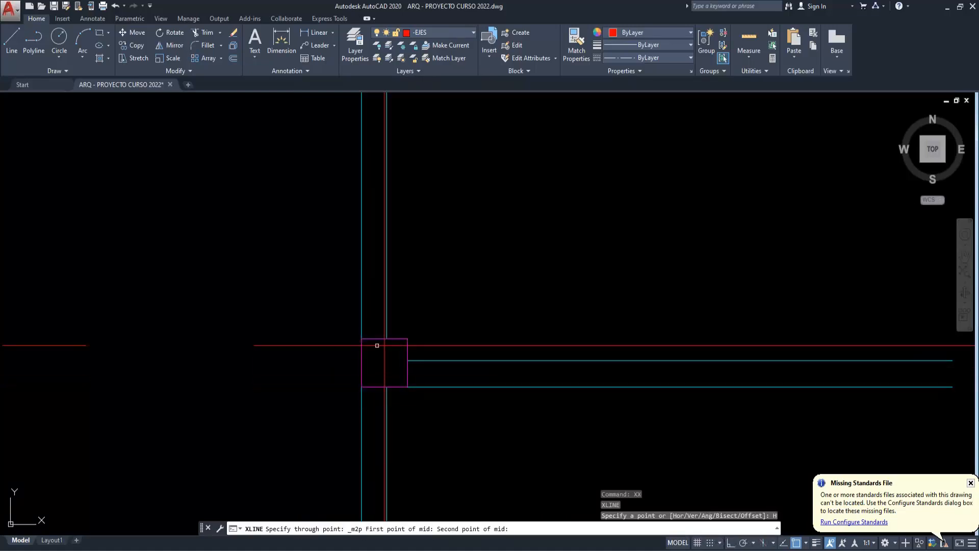
left_click(376, 338)
key("Escape")
- Draw a small freehand-sized circle centred on the crossing of the column's two centre lines to mark its centroid
scroll(391, 363, "up", 2)
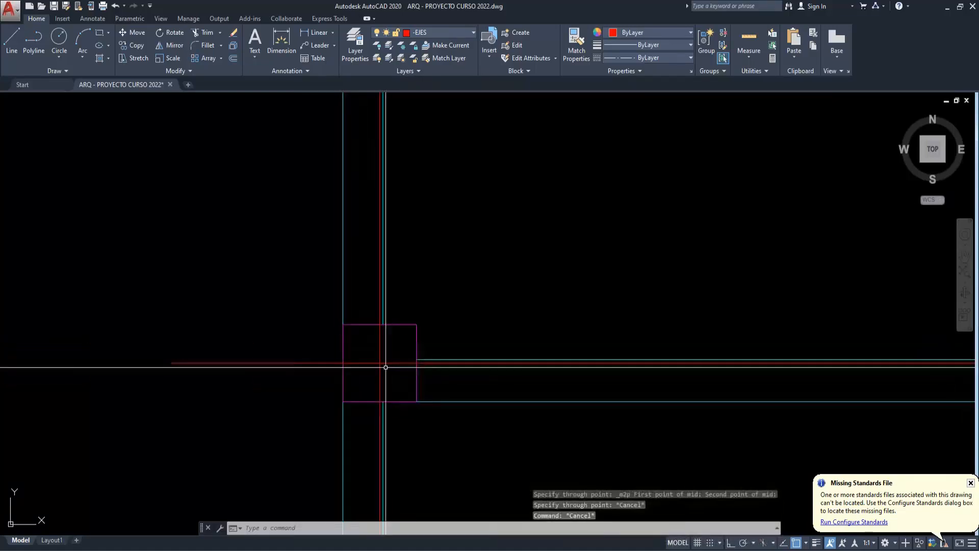
type("c")
key("Return")
scroll(381, 361, "up", 2)
left_click(380, 363)
key("F3")
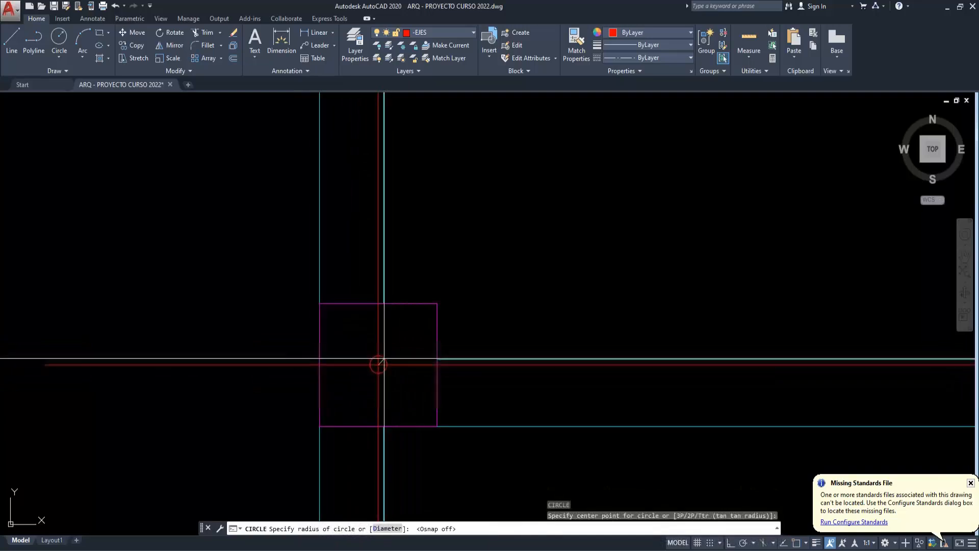
left_click(386, 358)
middle_click_drag(457, 353, 472, 363)
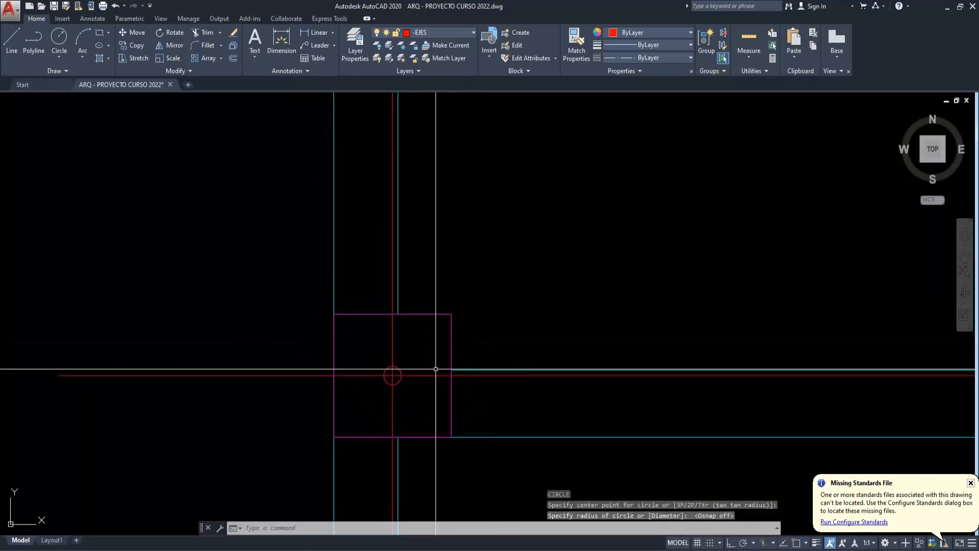
scroll(415, 357, "down", 2)
key("Escape")
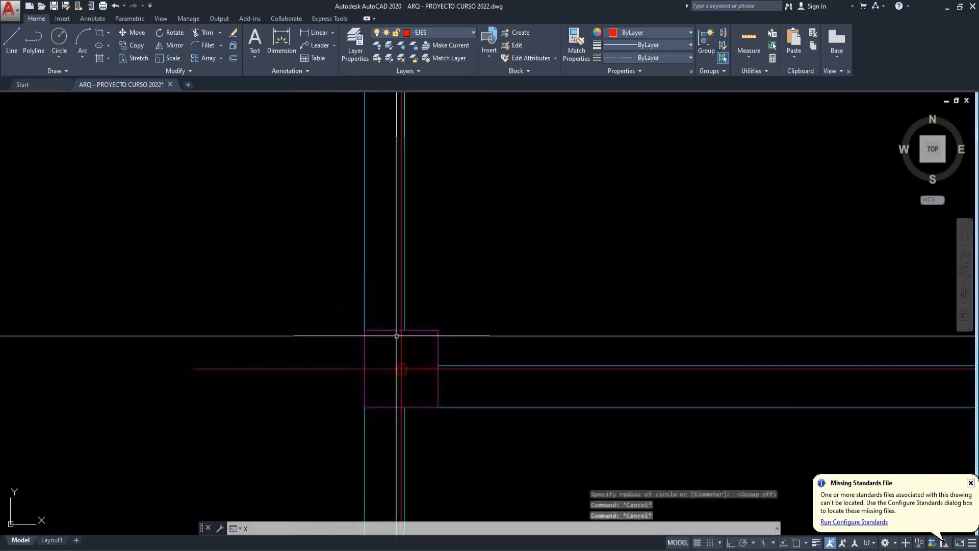
type("xl")
key("Return")
key("Escape")
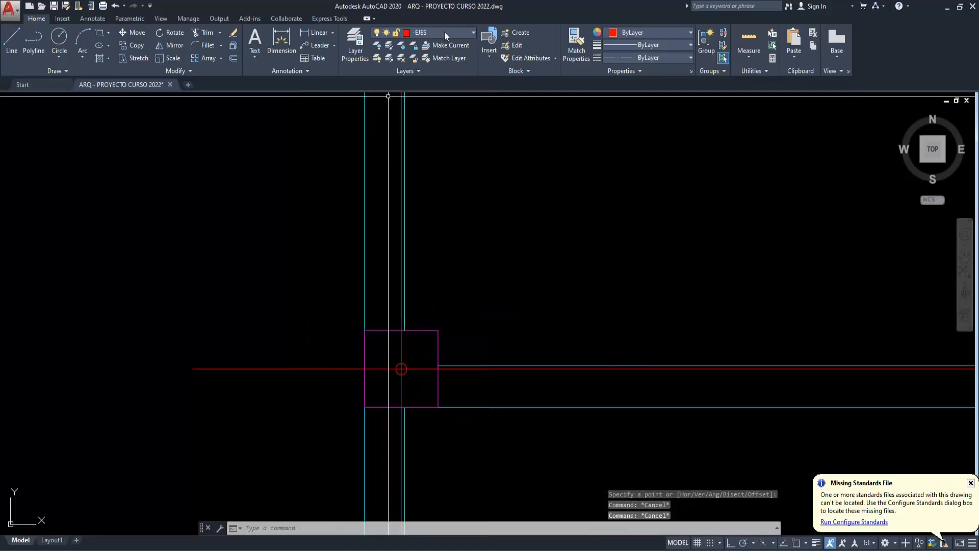
- Make layer 0 the current layer
left_click(638, 34)
left_click(625, 42)
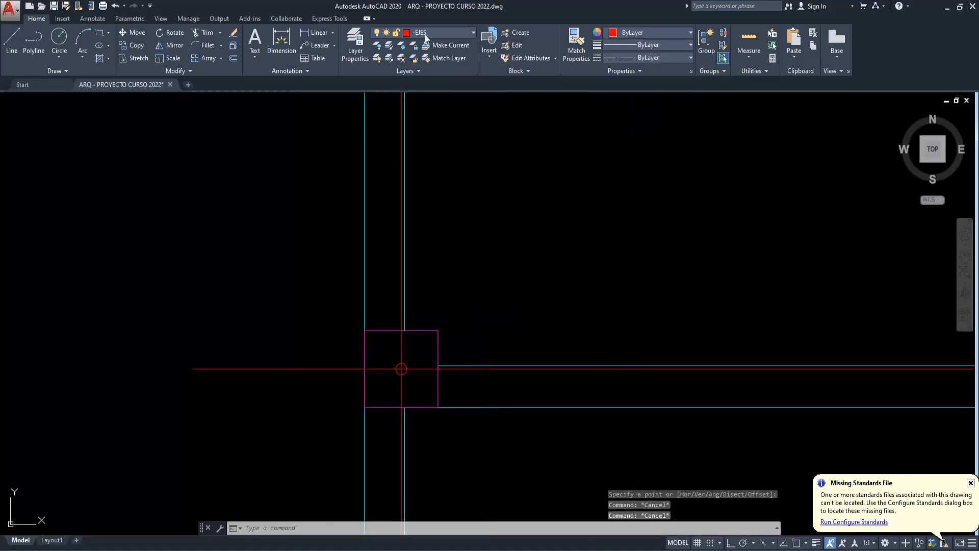
left_click(425, 35)
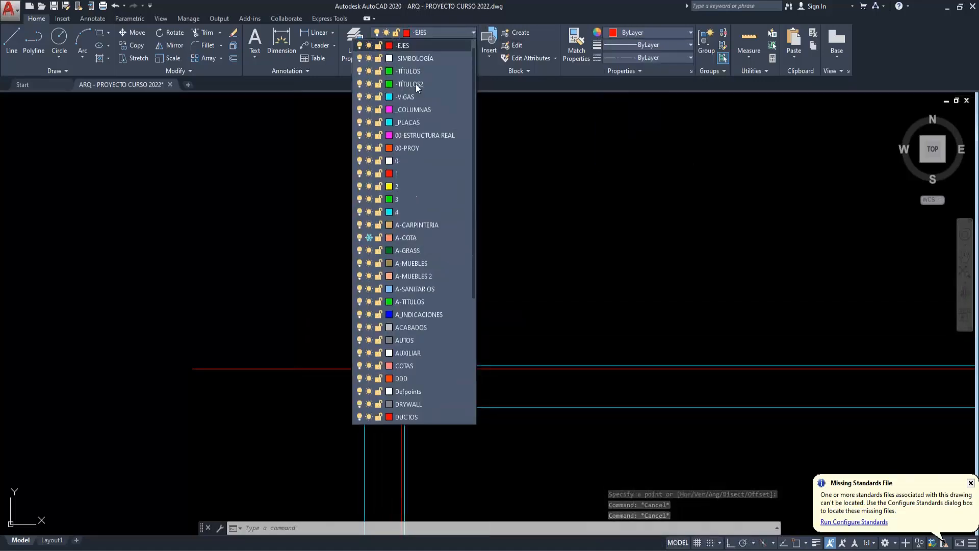
left_click(413, 164)
key("Escape")
key("Escape")
key("Escape")
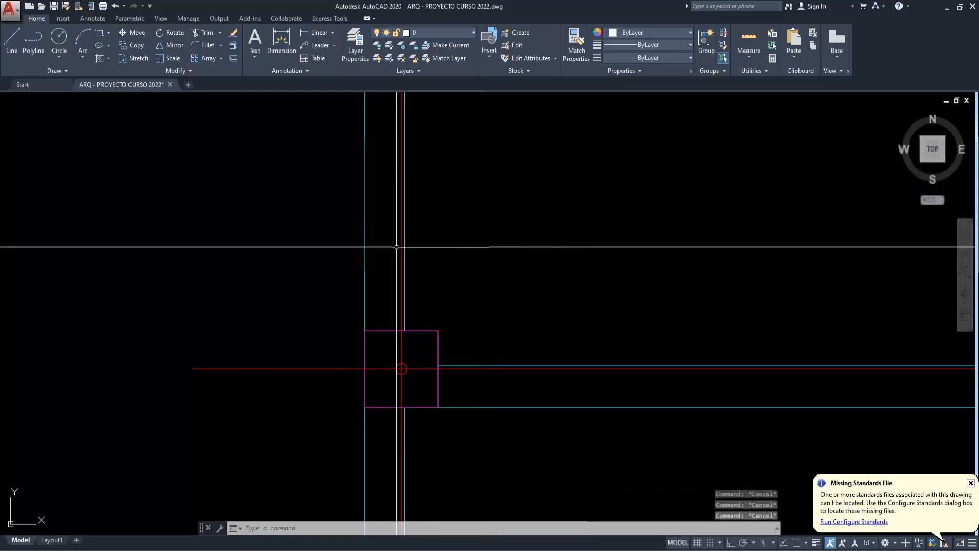
- Draw a vertical construction line along the vertical beam's centre, using the midpoint between its two edges
type("XX")
key("Return")
type("V")
key("Return")
right_click(362, 268, "shift")
left_click(387, 295)
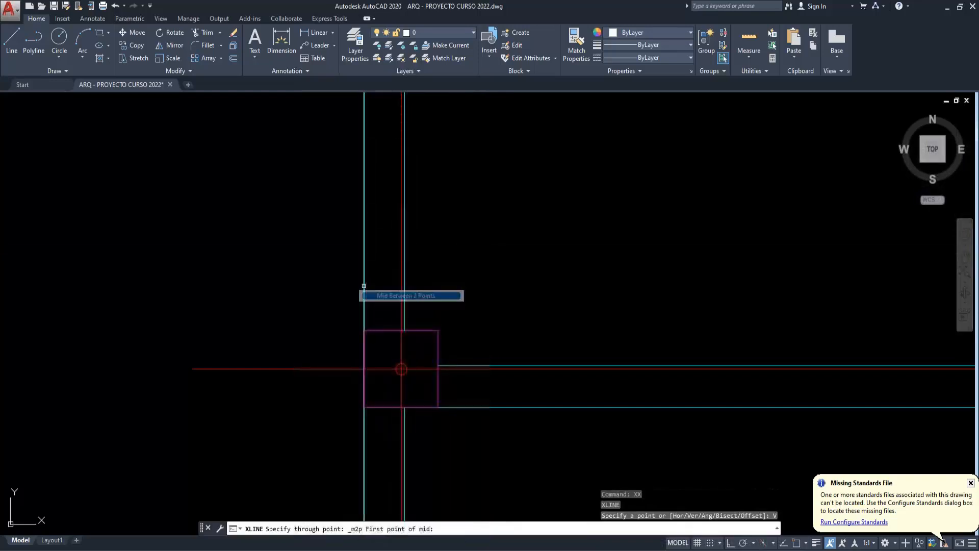
left_click(409, 273)
key("Escape")
- Draw a horizontal construction line along the horizontal beam's centre, using the midpoint between its lower and upper edges
type("XX")
key("Return")
type("H")
key("Return")
right_click(479, 396, "shift")
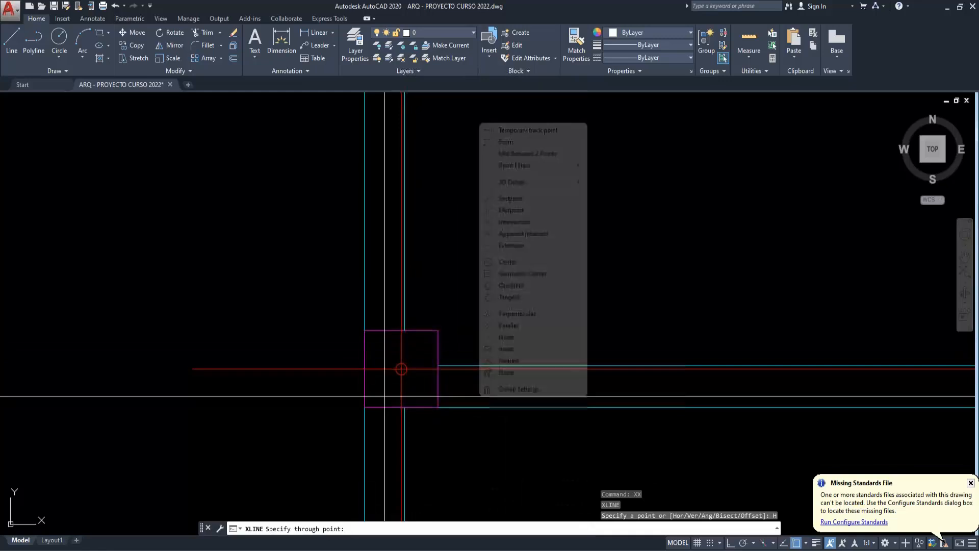
left_click(530, 153)
left_click(470, 407)
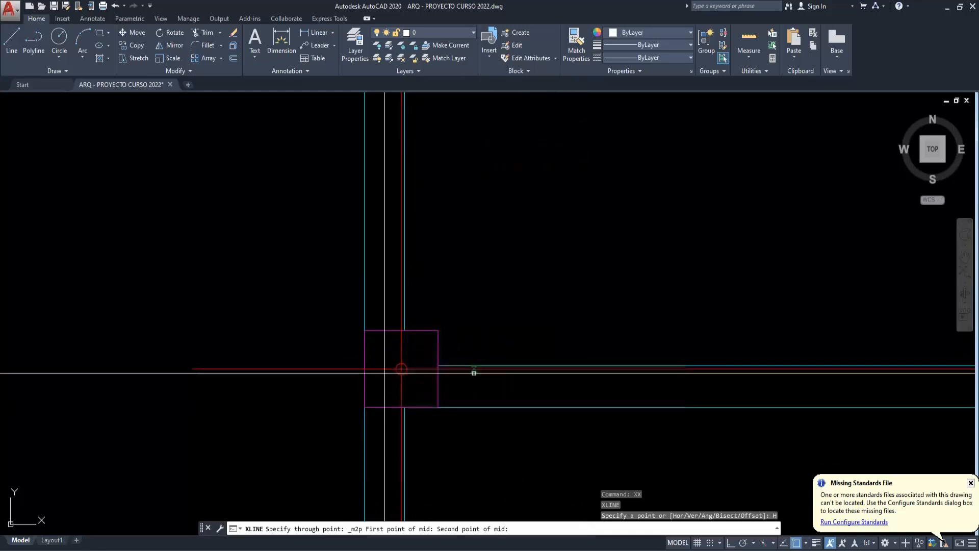
scroll(476, 364, "up", 2)
left_click(476, 365)
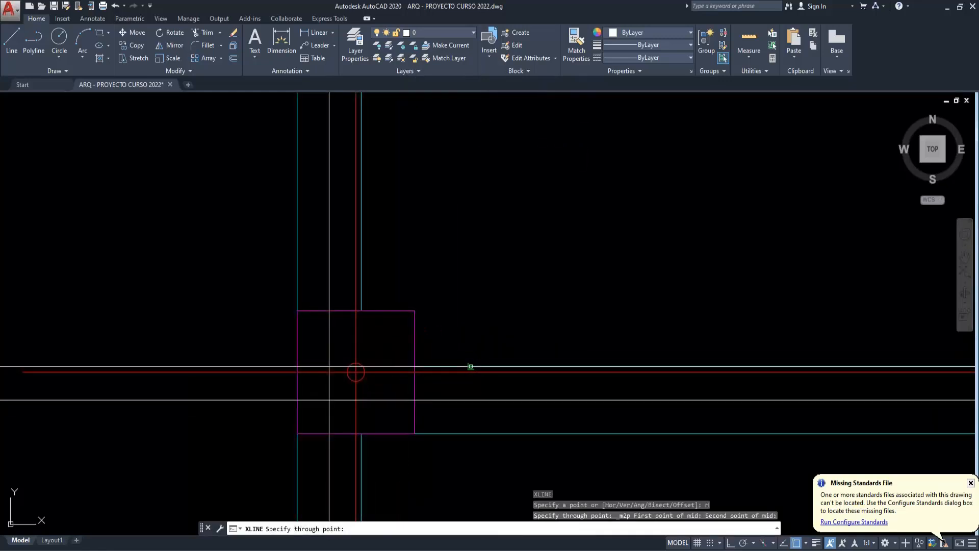
key("Escape")
- Highlight both beam centre construction lines to examine where they cross relative to the column's centroid
scroll(473, 369, "down", 2)
left_click(385, 395)
left_click(376, 381)
scroll(400, 385, "down", 2)
middle_click_drag(500, 443, 456, 411)
scroll(413, 391, "up", 2)
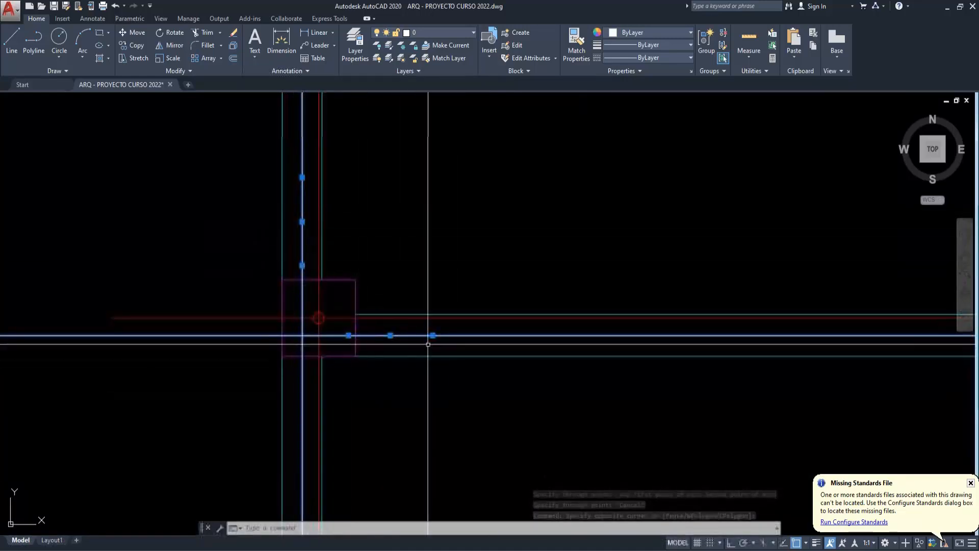
scroll(312, 324, "up", 2)
key("Escape")
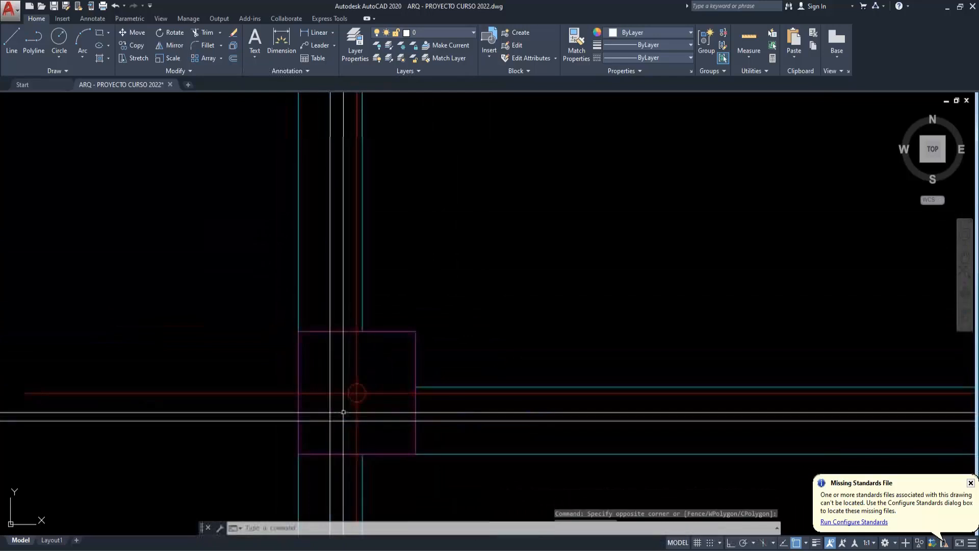
key("Escape")
type("4")
key("Escape")
type("3")
key("space")
key("Escape")
key("Escape")
- Dimension the vertical distance between the horizontal beam's centre line and the column's horizontal centre line, placing it beside the column
type("3")
key("space")
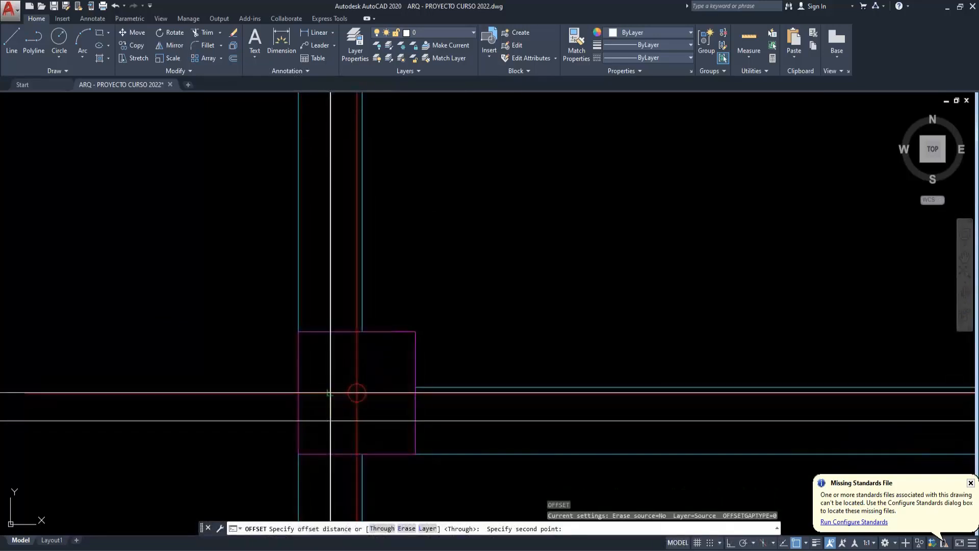
left_click(329, 420)
left_click(329, 394)
left_click(270, 406)
- Dimension the horizontal distance between the vertical beam's centre line and the column's vertical centre line, placing it below the column
key("Escape")
type("3")
key("space")
left_click(331, 421)
key("Escape")
type("3")
key("space")
left_click(331, 421)
left_click(356, 421)
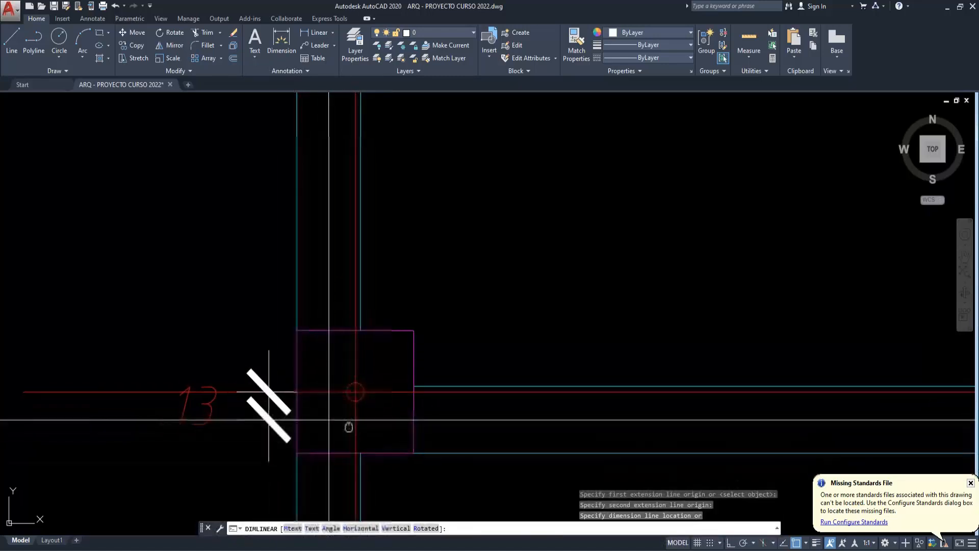
middle_click_drag(347, 427, 373, 357)
left_click(382, 406)
scroll(369, 397, "down", 4)
scroll(396, 427, "up", 2)
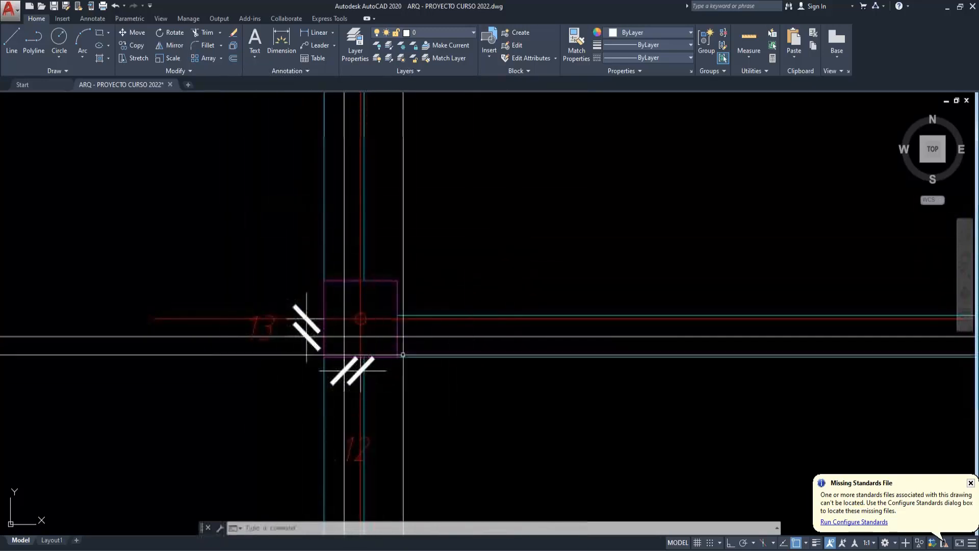
- Erase the two eccentricity dimensions beside and below the column
left_click(267, 325)
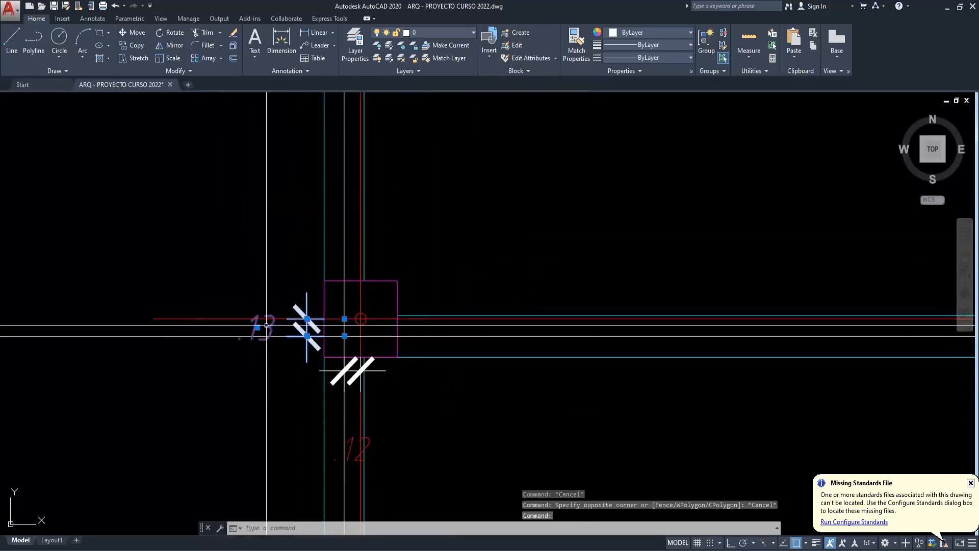
type("e")
key("Return")
key("Escape")
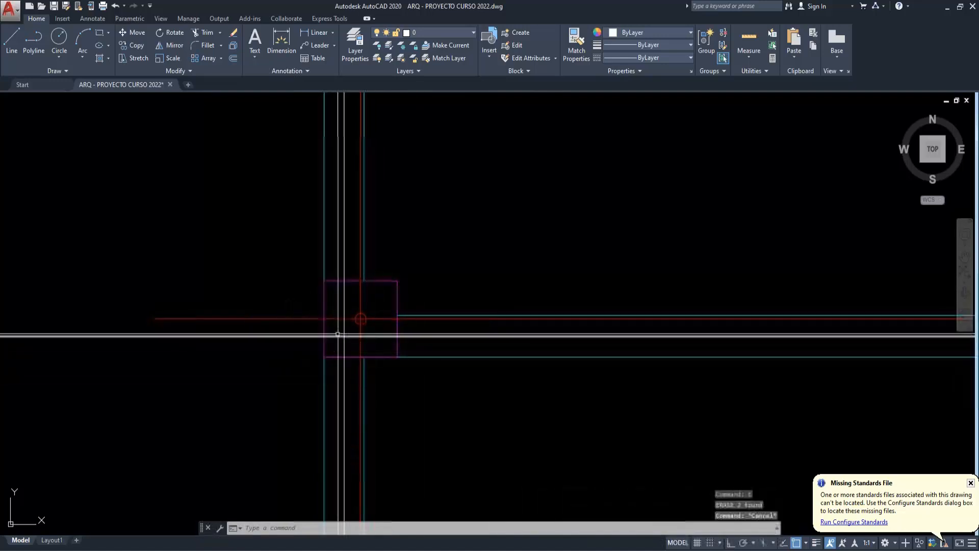
- Measure the vertical distance from the beam centre line to the column's horizontal centre line by picking two Offset distance points
type("o")
key("Return")
left_click(345, 336)
left_click(347, 319)
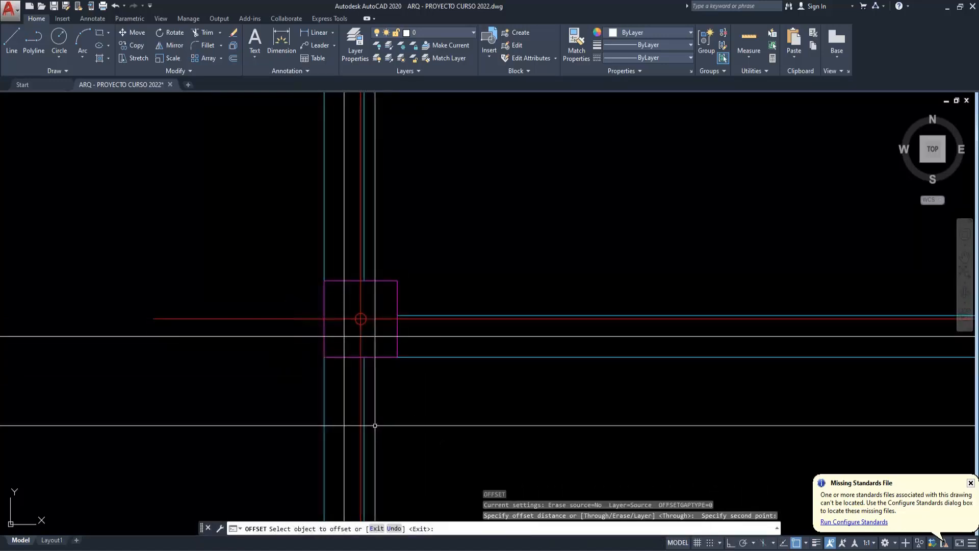
key("Escape")
- Check the distances from the beam centre-line crossing to the column's vertical centre line with repeated Offset distance picks, creating no offset
key("Return")
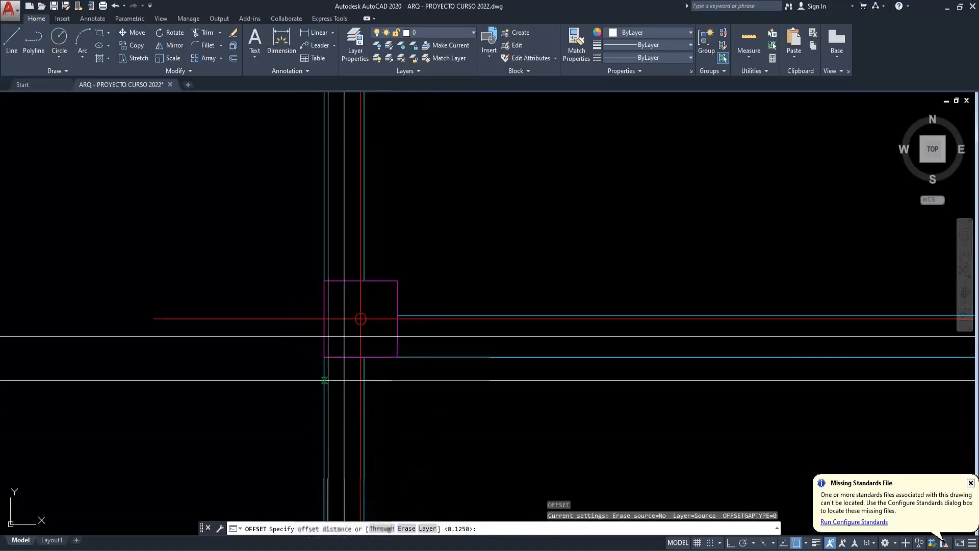
left_click(361, 336)
key("Escape")
key("Return")
key("Escape")
key("Return")
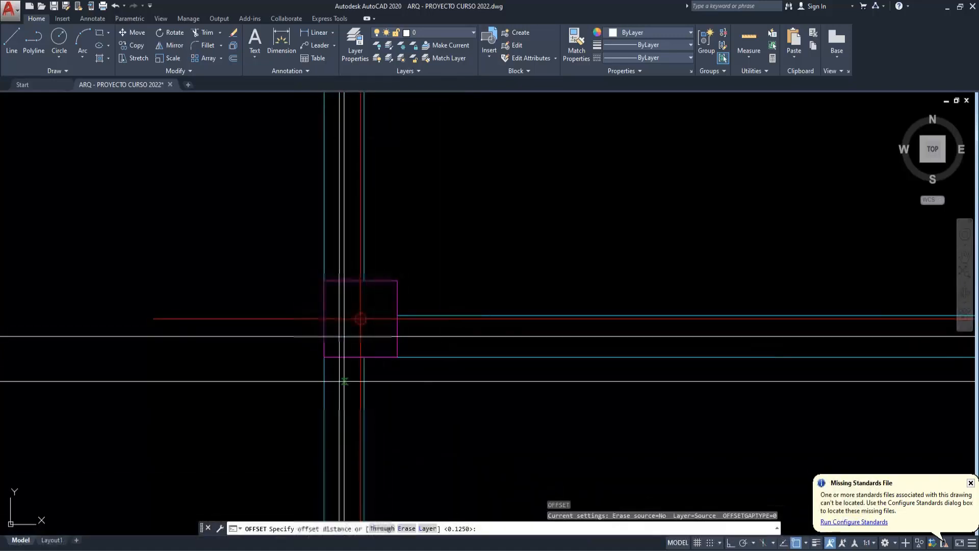
key("Escape")
key("Return")
left_click(360, 336)
left_click(345, 348)
key("Escape")
key("Return")
left_click(361, 336)
left_click(360, 357)
key("Escape")
key("Return")
key("Escape")
key("Return")
left_click(360, 321)
key("Escape")
key("Return")
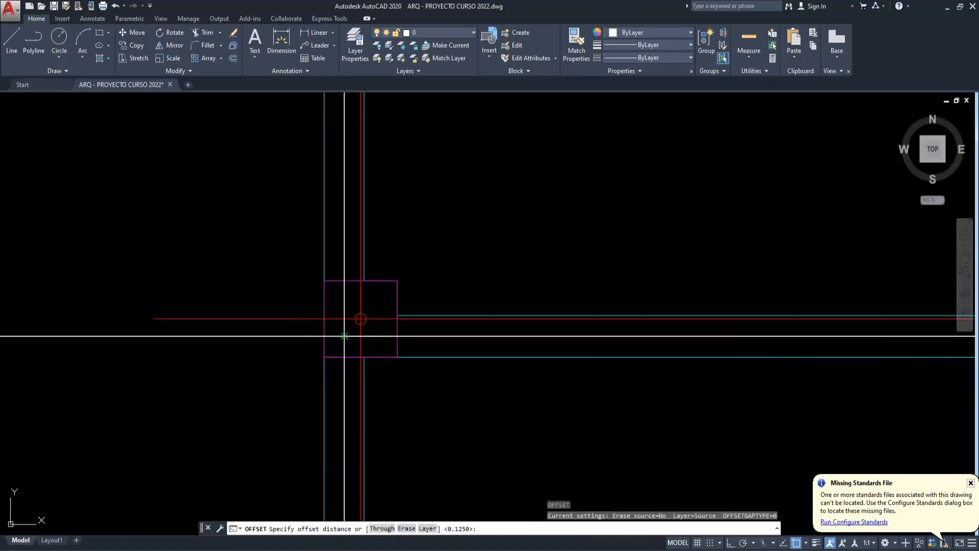
key("Escape")
key("Escape")
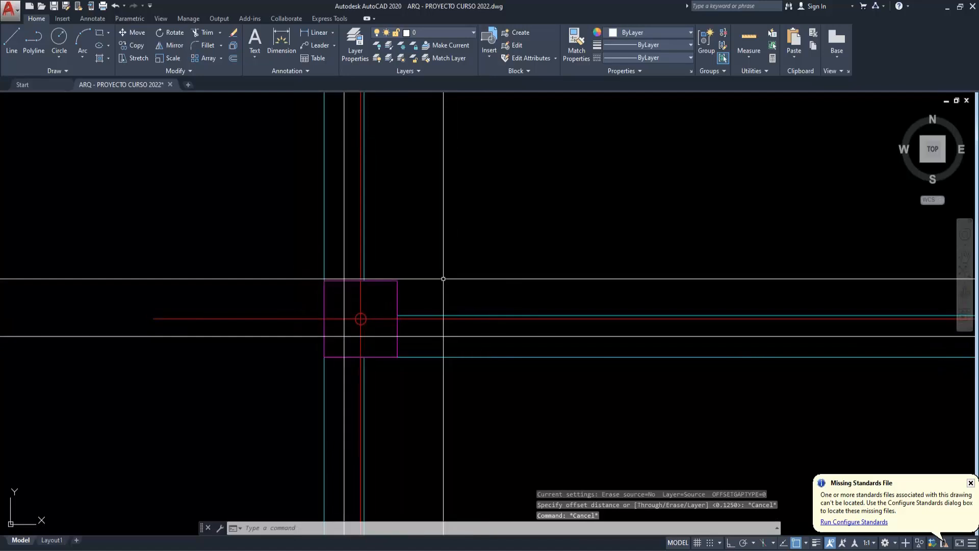
- Measure the column's width between its two side edges with a temporary linear dimension
key("Escape")
left_click(425, 303)
left_click(385, 296)
key("Escape")
key("Escape")
type("dli")
key("Return")
left_click(325, 304)
left_click(397, 300)
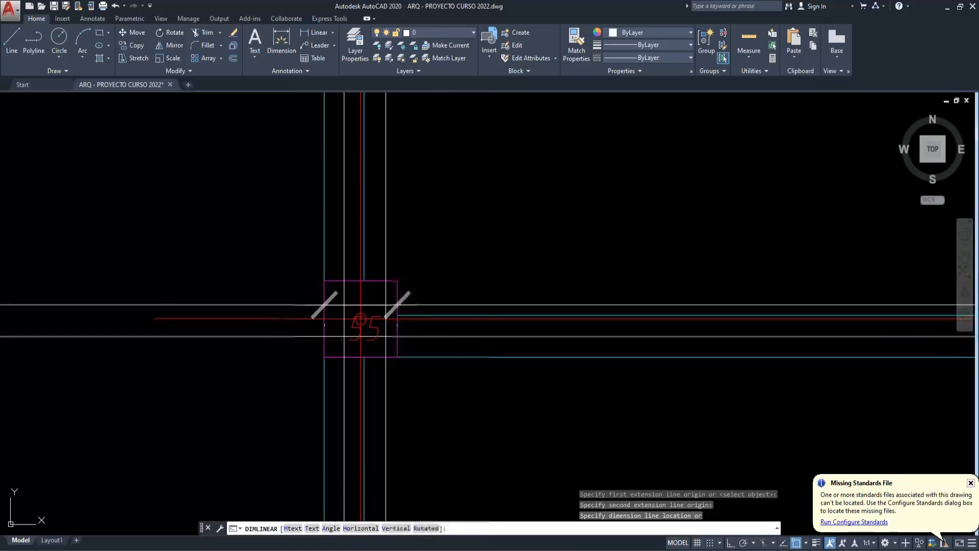
key("Escape")
- Try to measure the vertical beam's width above the column with a linear dimension
key("Return")
left_click(363, 264)
left_click(364, 264)
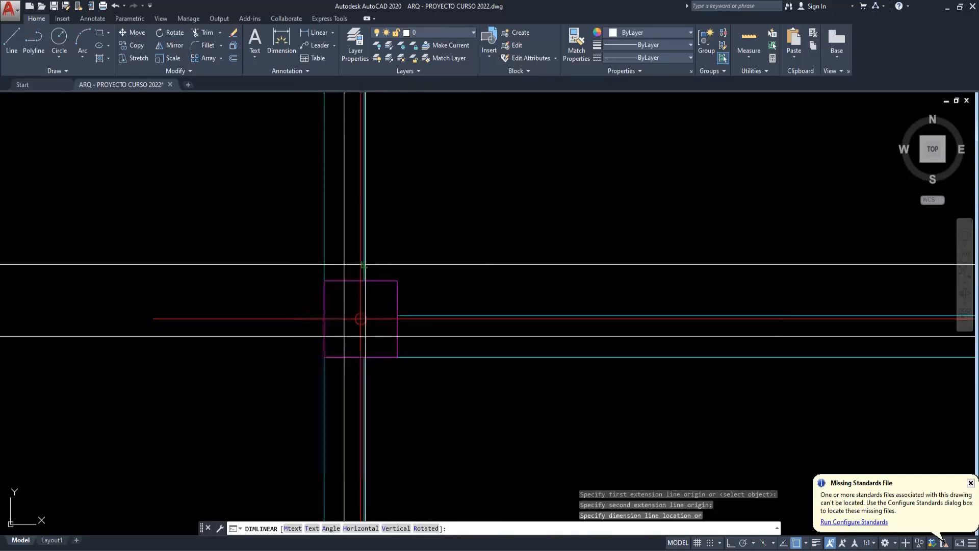
key("Escape")
key("Escape")
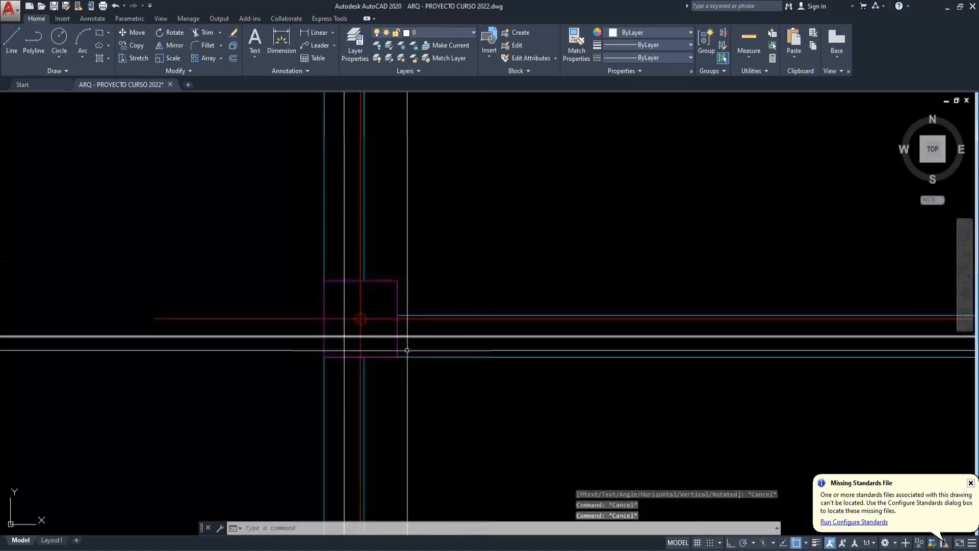
- Switch to ETABS and, with All Stories active, select the column at grid intersection 3-C in the plan view
key("alt+Tab")
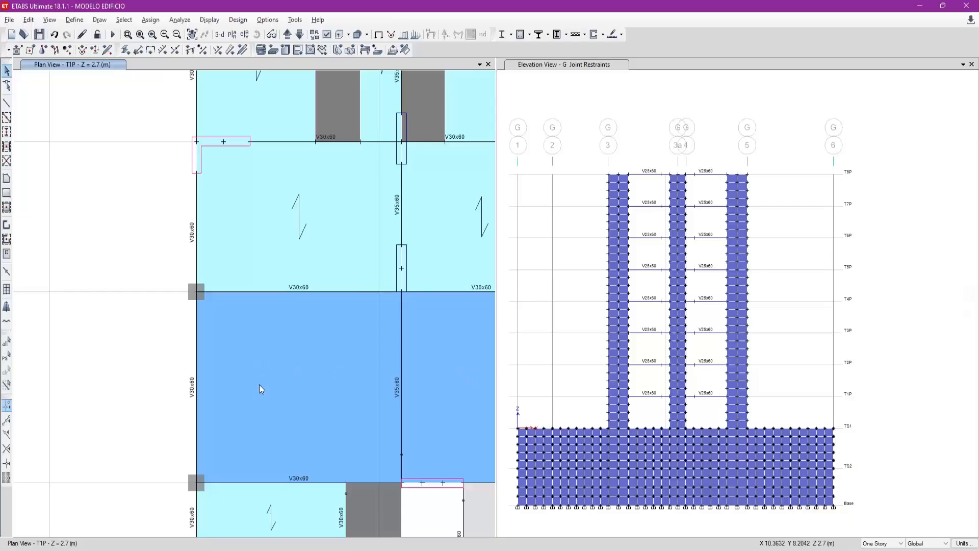
scroll(260, 388, "down", 5)
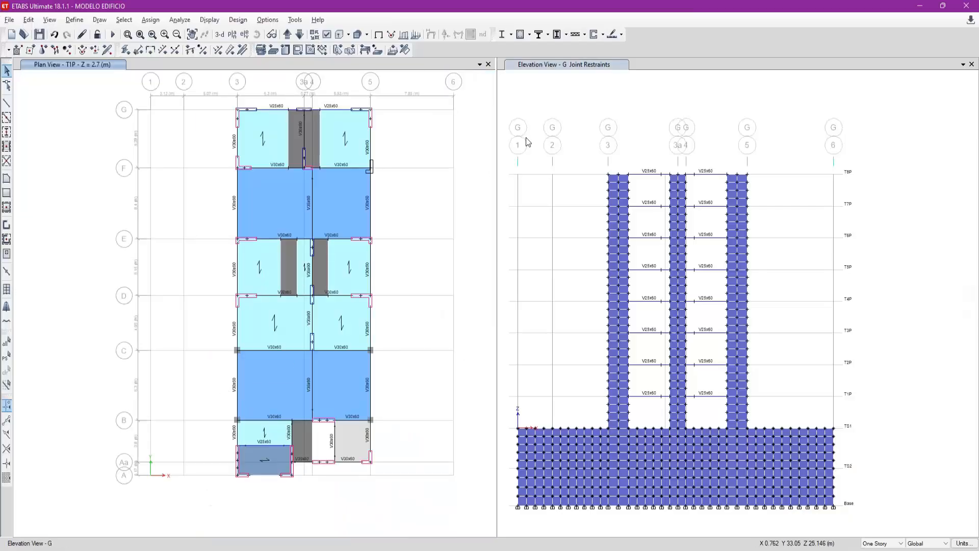
scroll(234, 355, "up", 5)
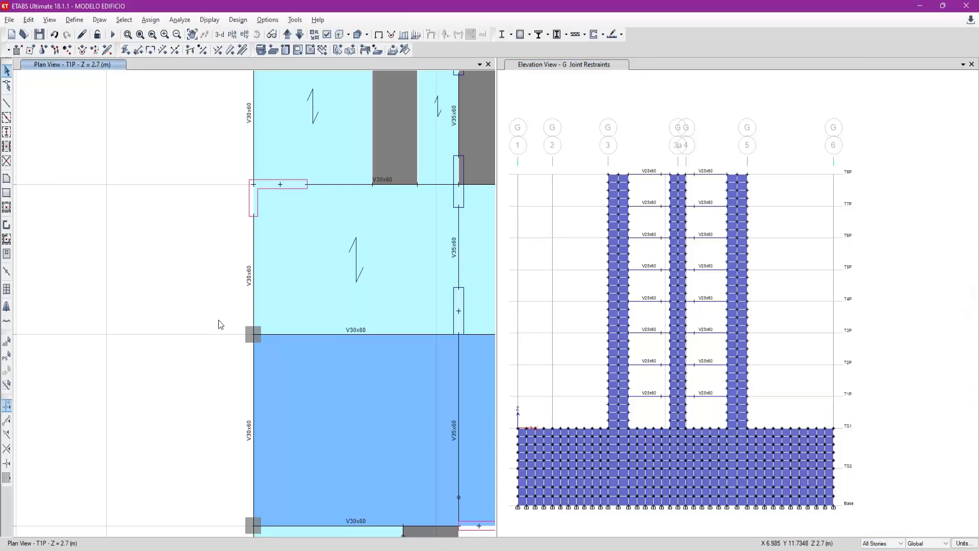
left_click_drag(276, 354, 280, 359)
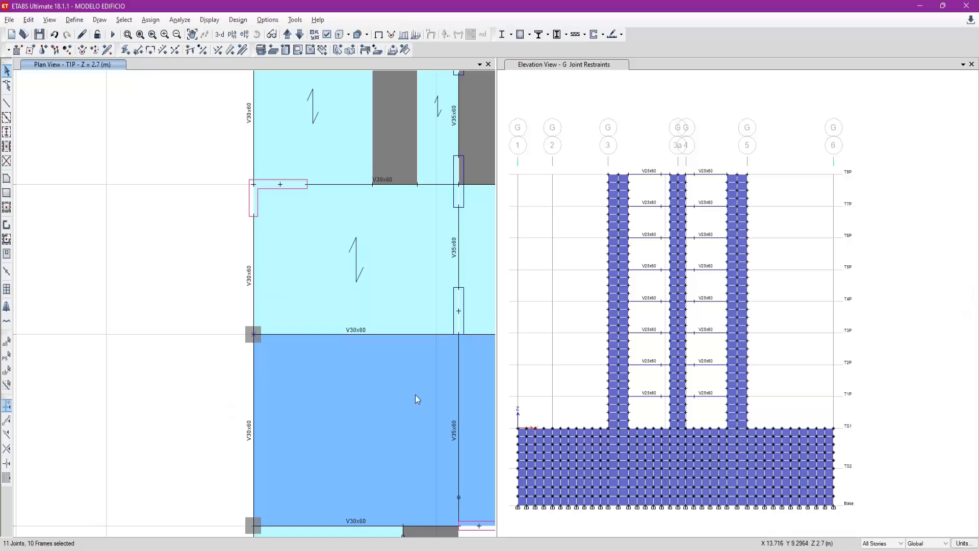
- Set the column's frame insertion point to Global X and Y offsets of 0.125 m at both ends, with stiffness transformation no longer excluded
scroll(417, 399, "down", 3)
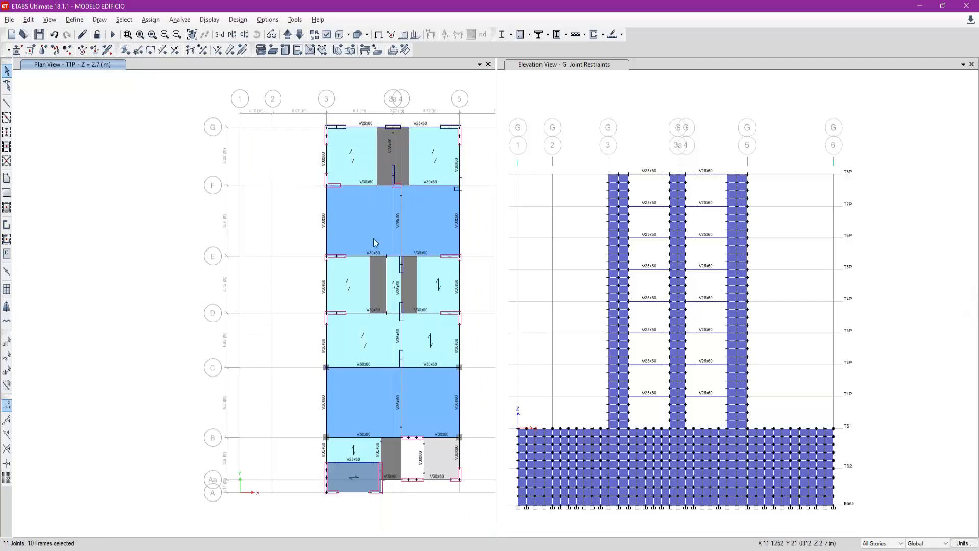
scroll(352, 381, "up", 3)
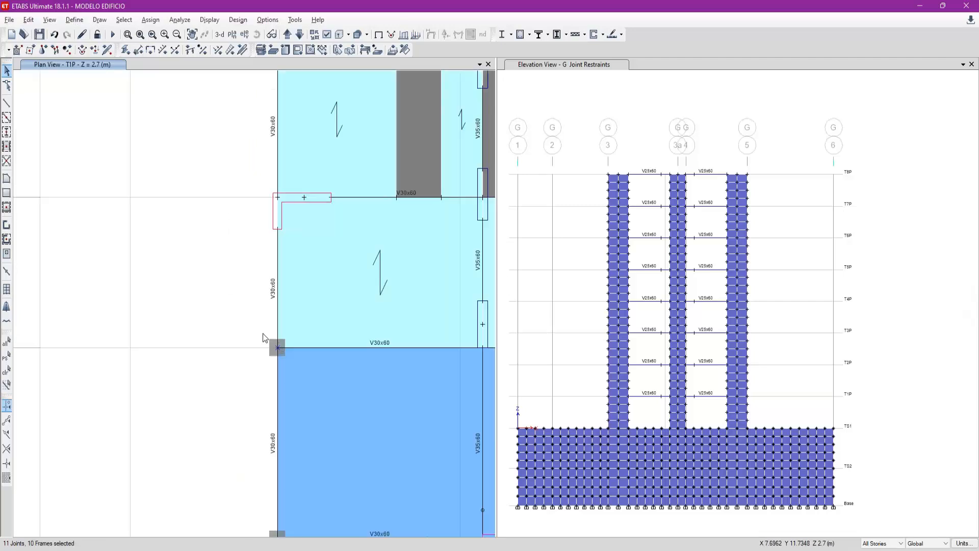
left_click(156, 22)
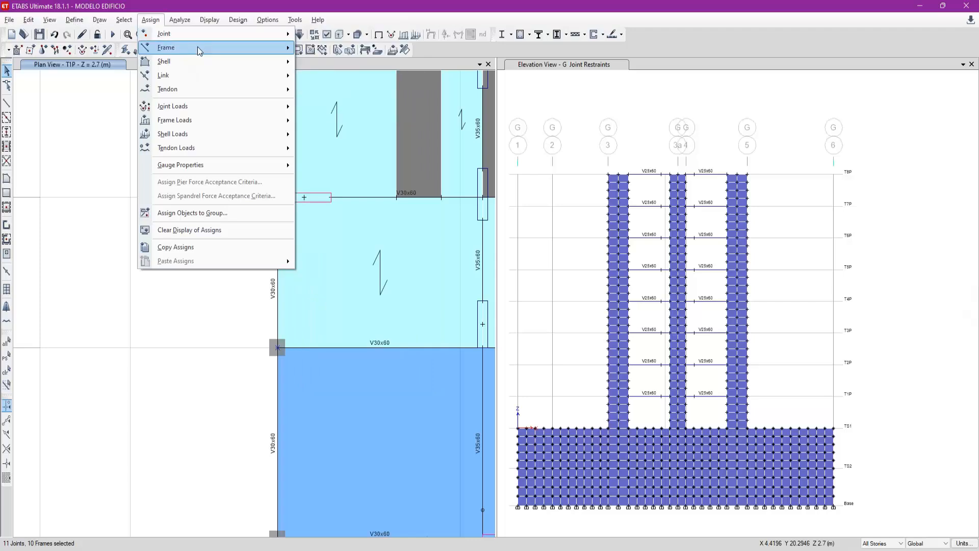
mouse_move(198, 47)
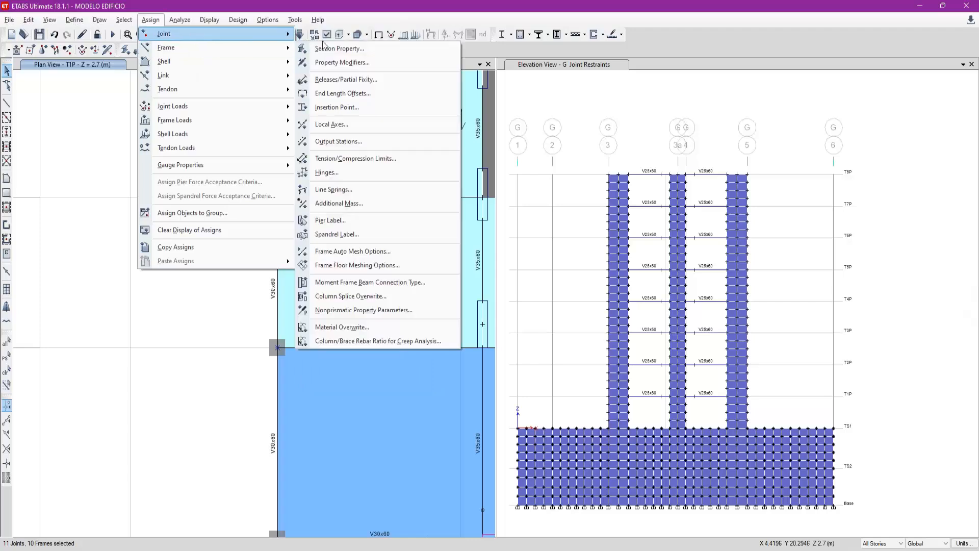
left_click(367, 108)
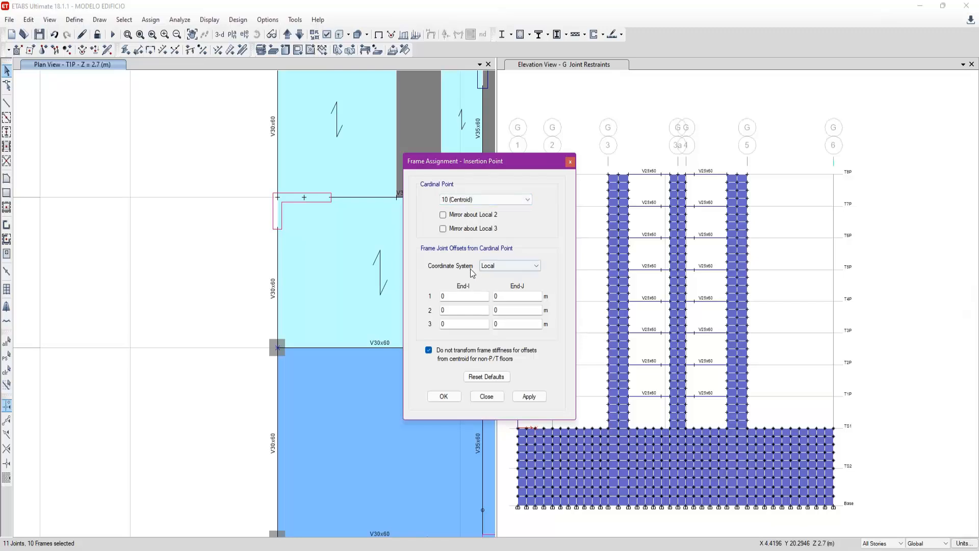
left_click(498, 269)
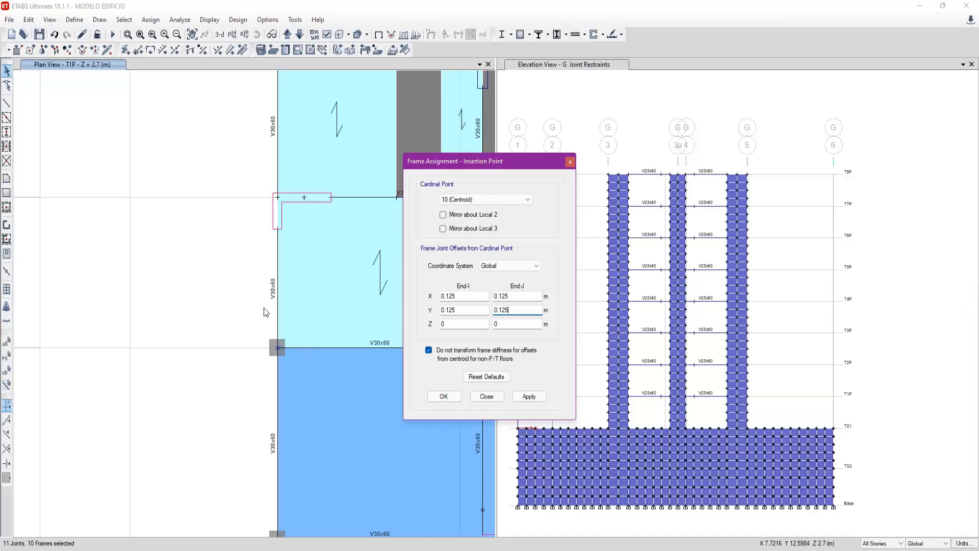
left_click(429, 350)
left_click(251, 328)
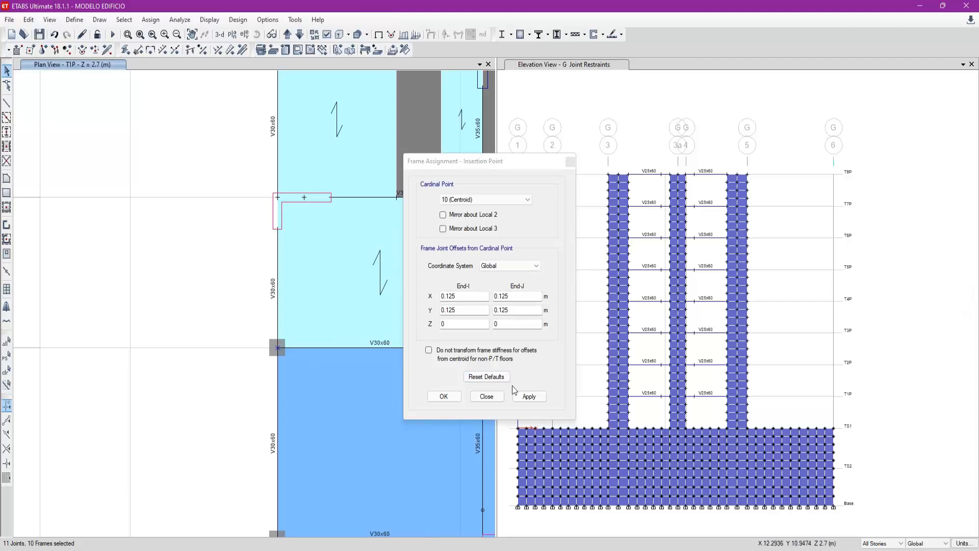
- Try applying the 0.125 m offsets in the Local coordinate system, undoing them and reselecting the column at 3-C
left_click(529, 397)
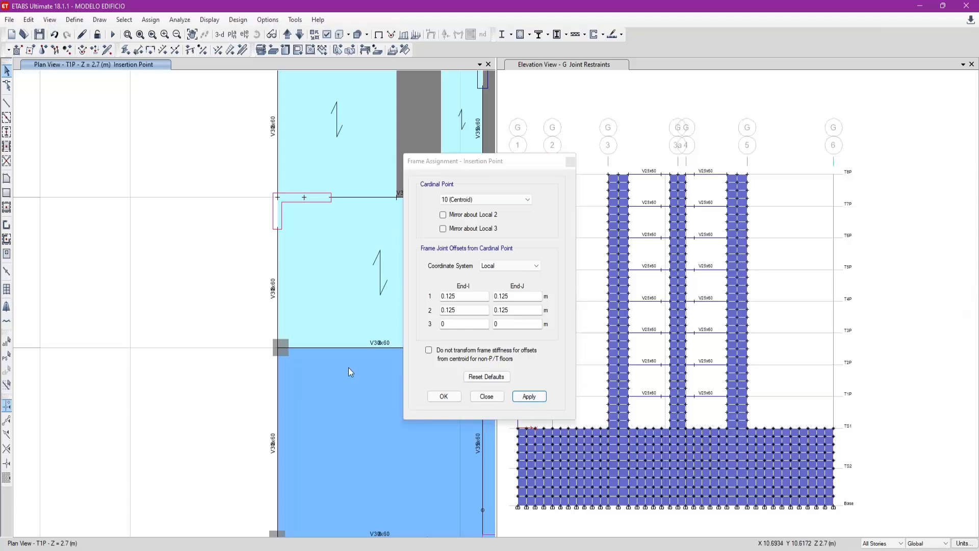
left_click_drag(211, 293, 244, 312)
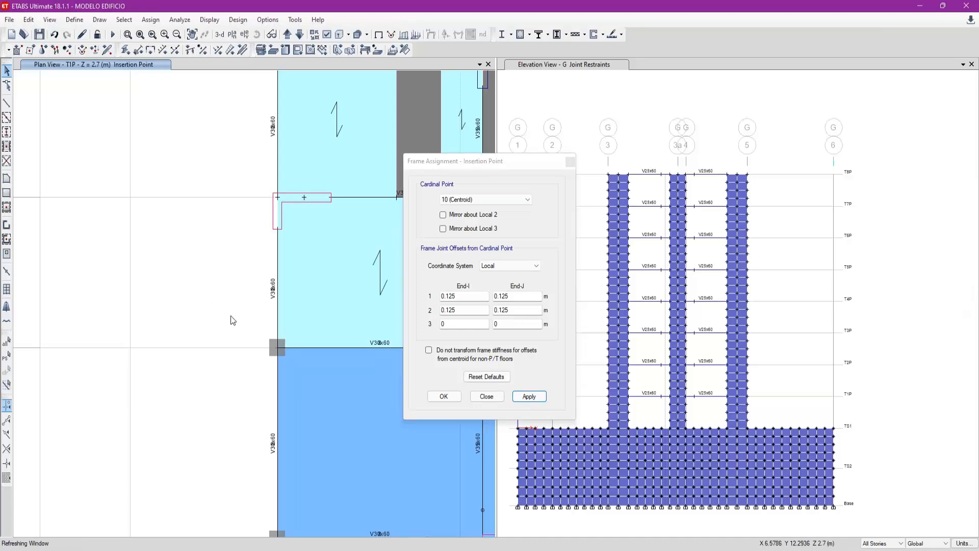
left_click_drag(255, 317, 298, 369)
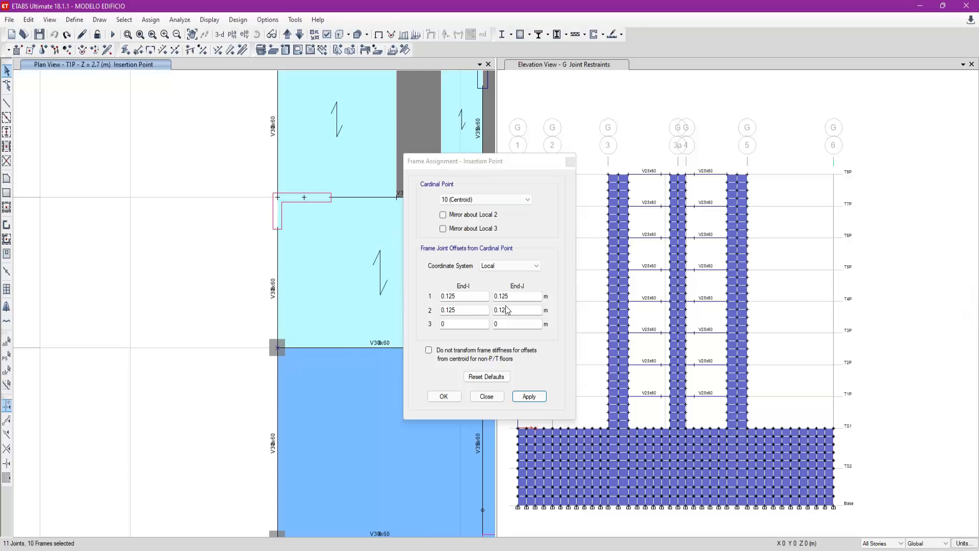
- Assign the column's 0.125 m X and Y offsets at both ends in the Global coordinate system
left_click(471, 312)
left_click(507, 268)
left_click(496, 275)
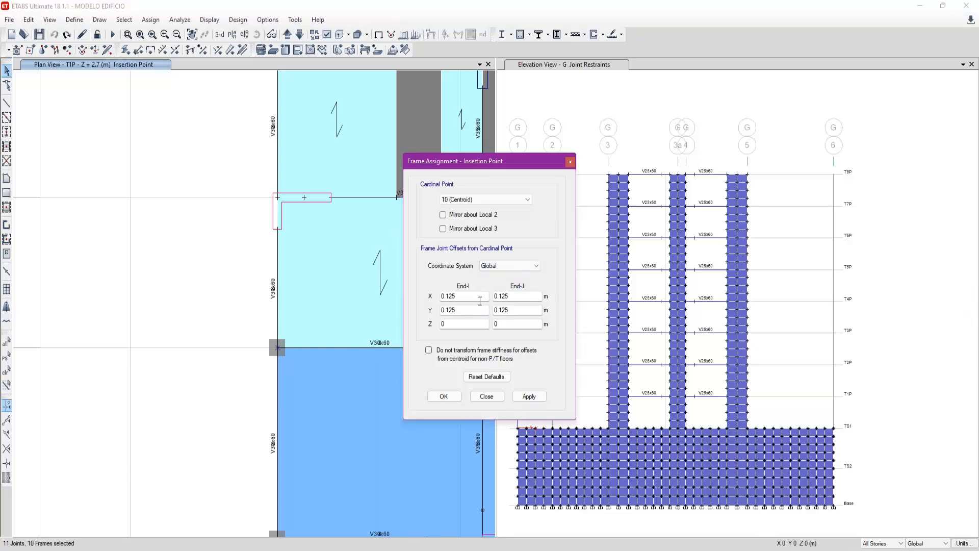
left_click(528, 396)
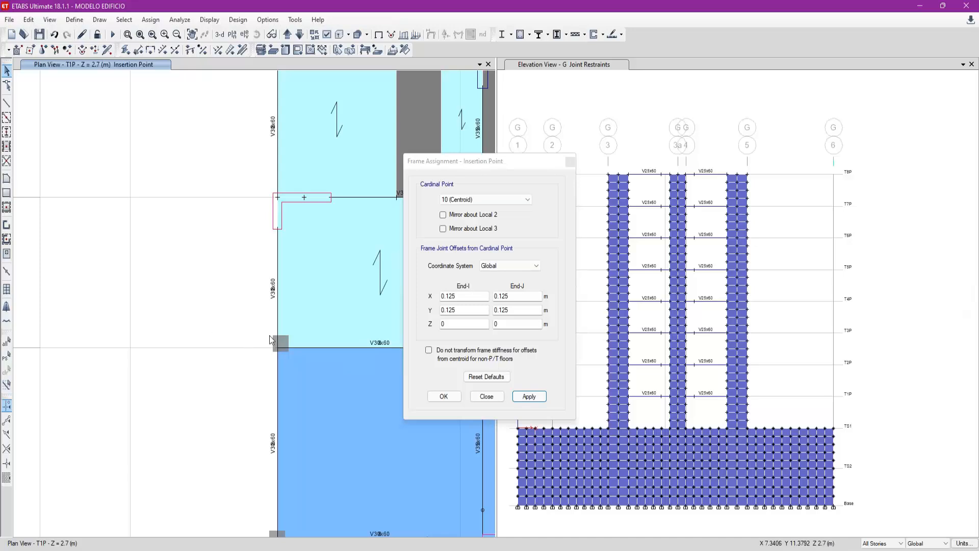
- Compare the column's position with and without the offset by undoing and redoing the insertion point assignment
left_click(501, 263)
left_click(502, 271)
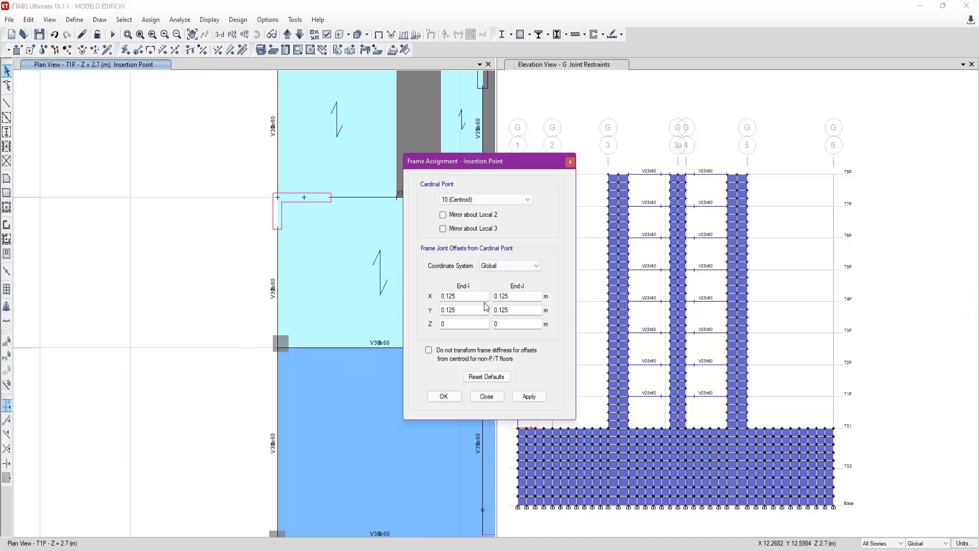
left_click(209, 320)
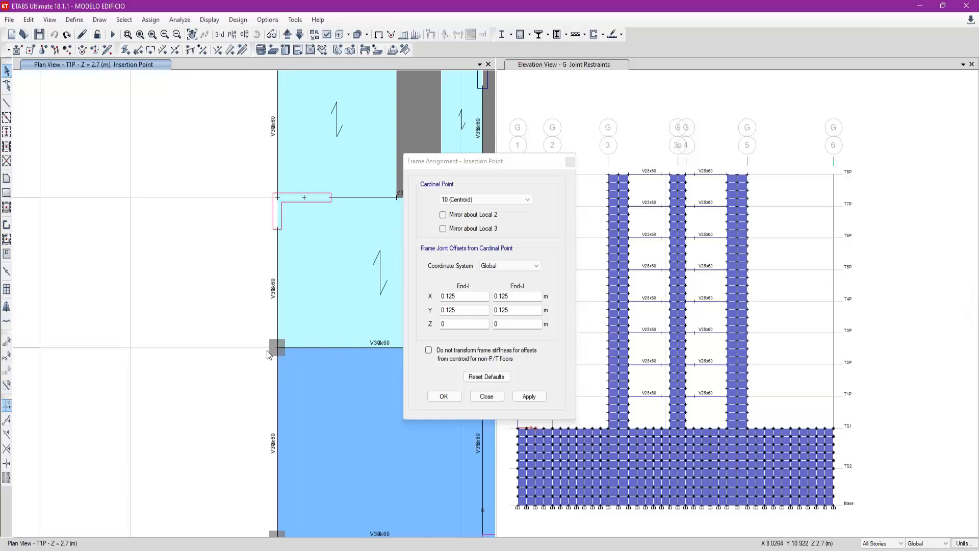
left_click(67, 34)
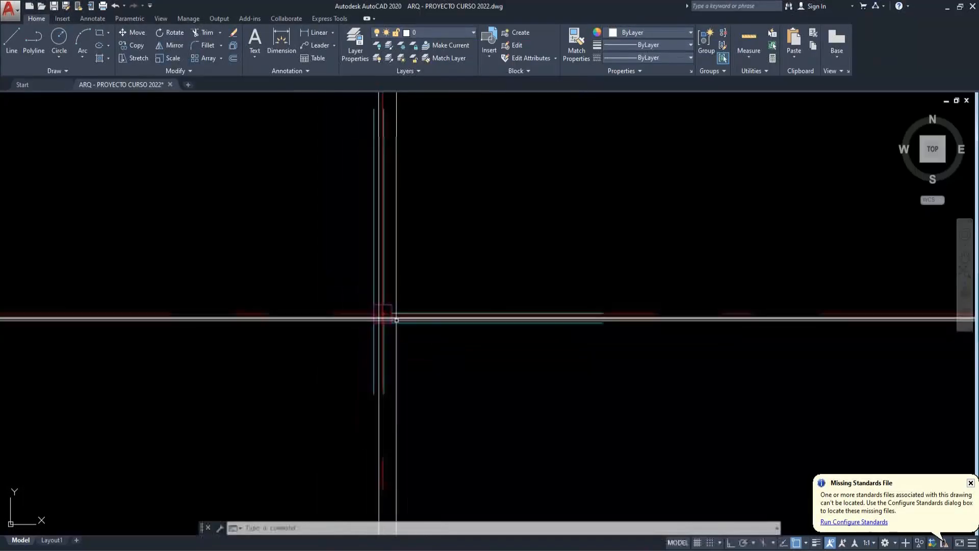
- Switch to AutoCAD and erase the earlier column and beam centre-line sketch
scroll(397, 321, "down", 5)
key("Escape")
key("Escape")
left_click(431, 360)
left_click(393, 309)
type("e")
key("Return")
- Examine how the beams meet the C-2 columns on axes C and B in the AutoCAD plan, checking against the ETABS plan
scroll(426, 157, "up", 8)
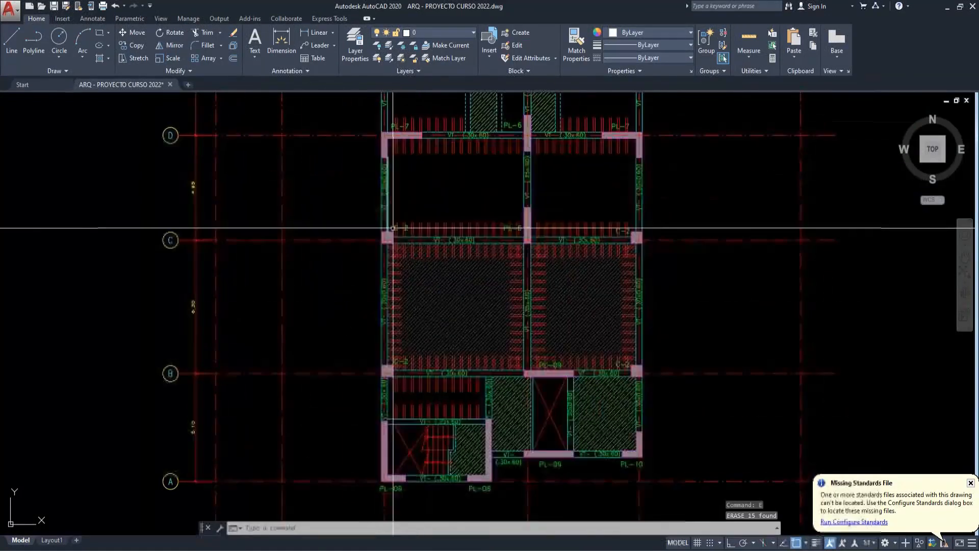
middle_click_drag(342, 228, 328, 251)
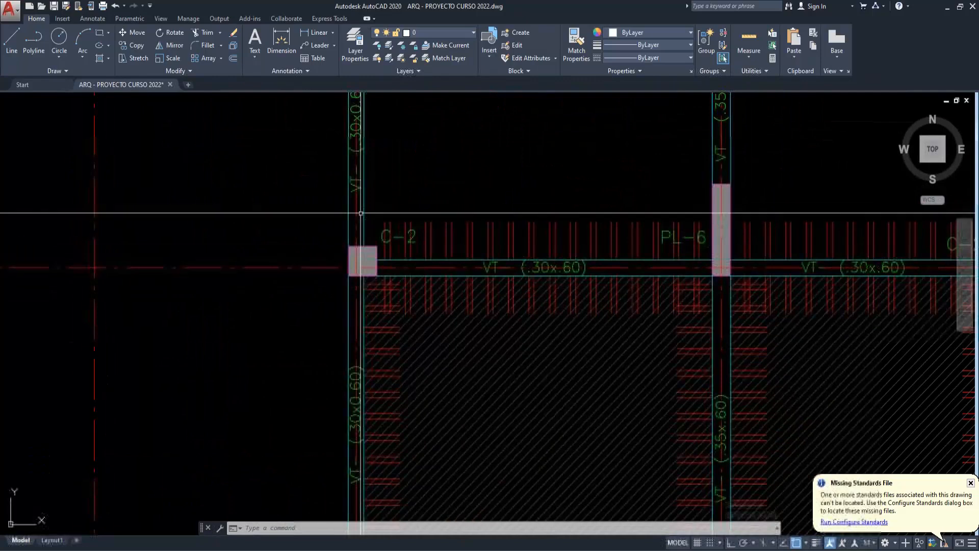
middle_click_drag(359, 222, 337, 321)
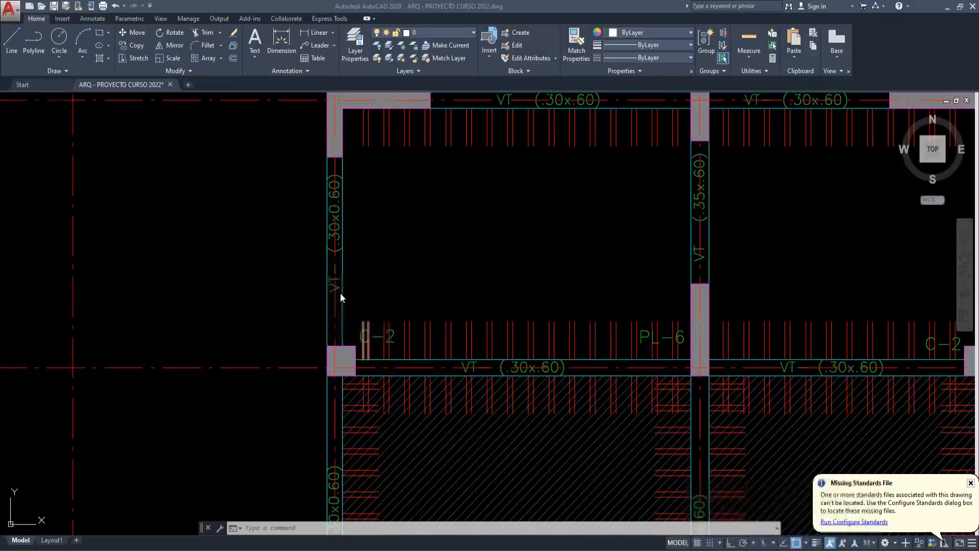
scroll(340, 294, "down", 5)
scroll(341, 415, "up", 5)
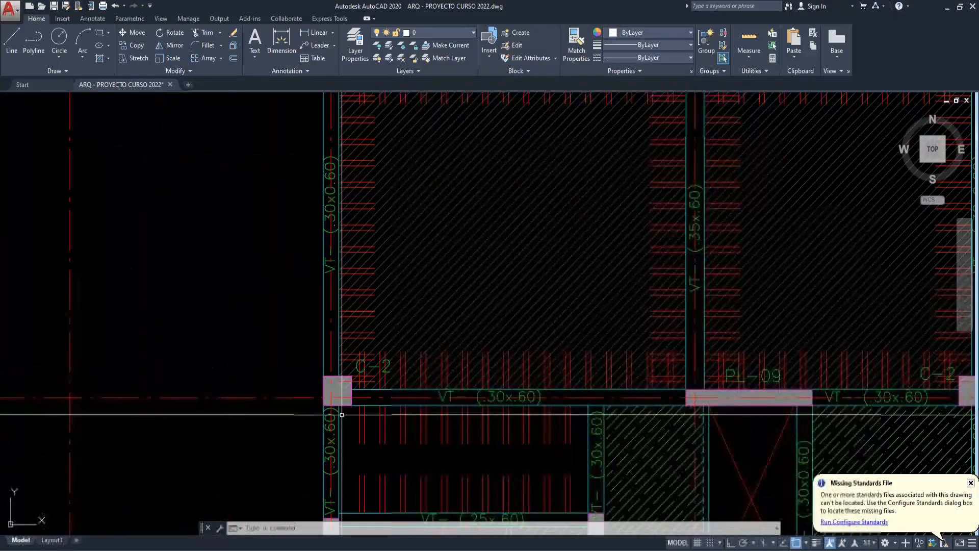
middle_click_drag(341, 415, 332, 393)
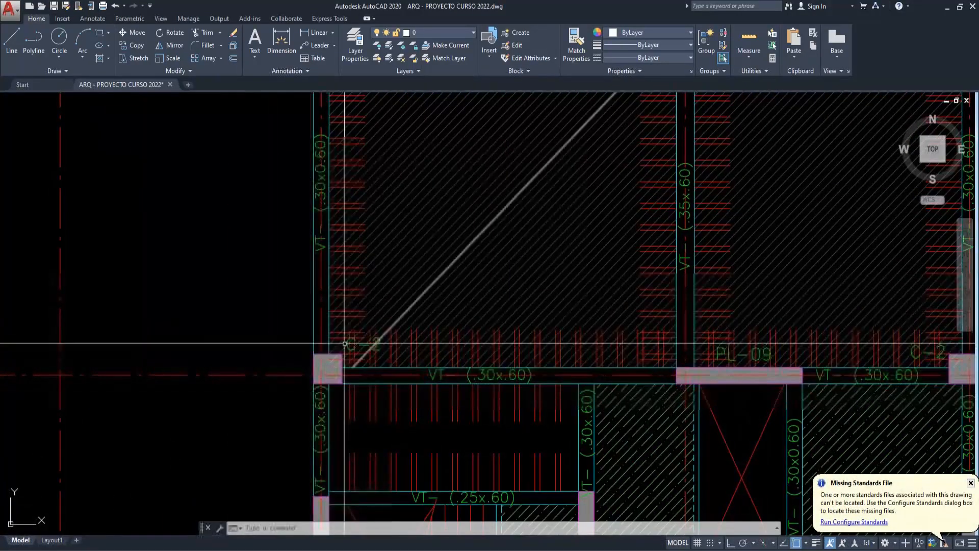
scroll(339, 396, "down", 5)
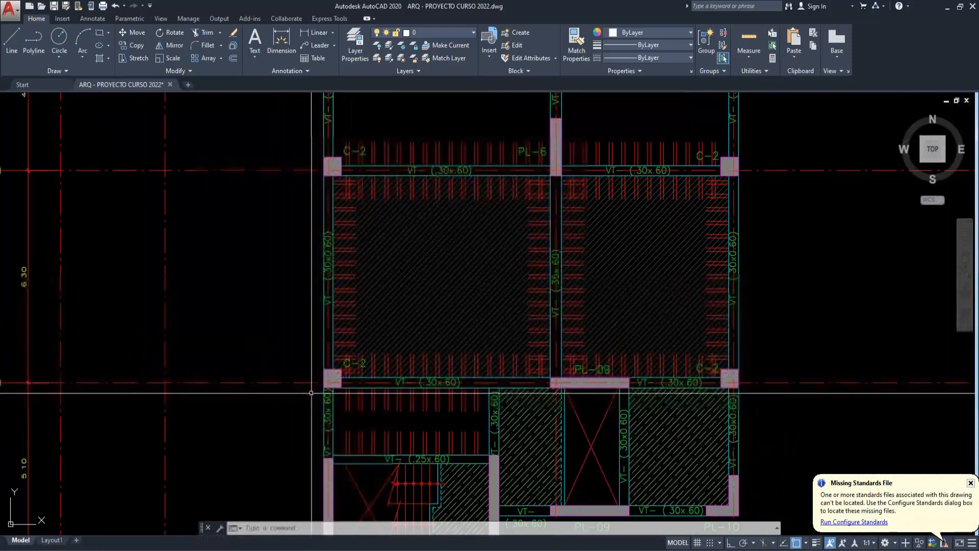
scroll(346, 400, "up", 5)
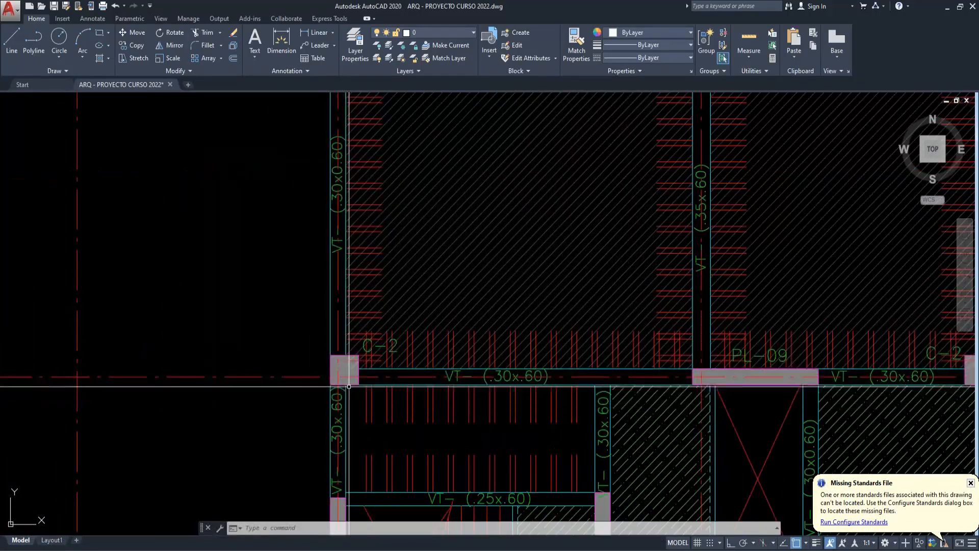
scroll(365, 390, "up", 2)
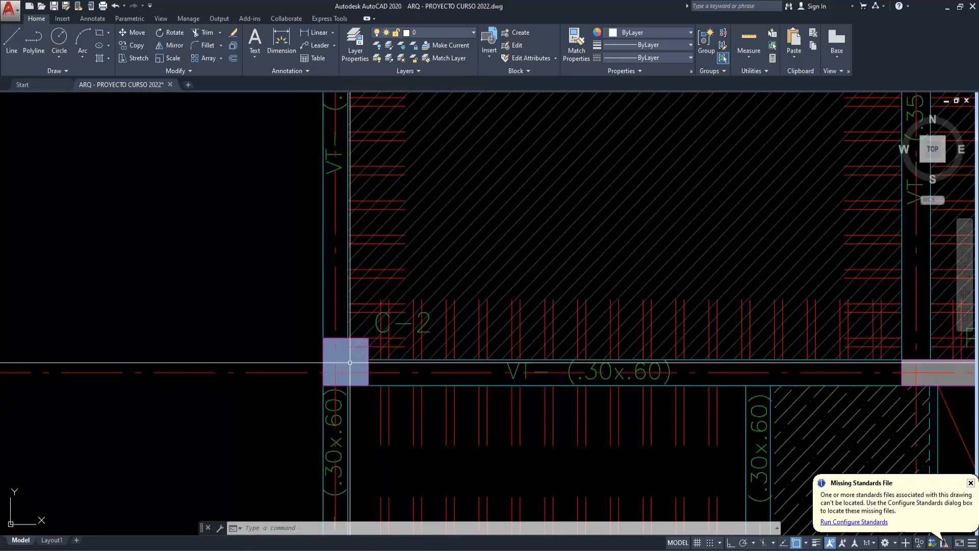
scroll(350, 363, "down", 3)
- Copy the C-2 column outline on axis B with the edges of its vertical and horizontal beams to an empty area
key("Escape")
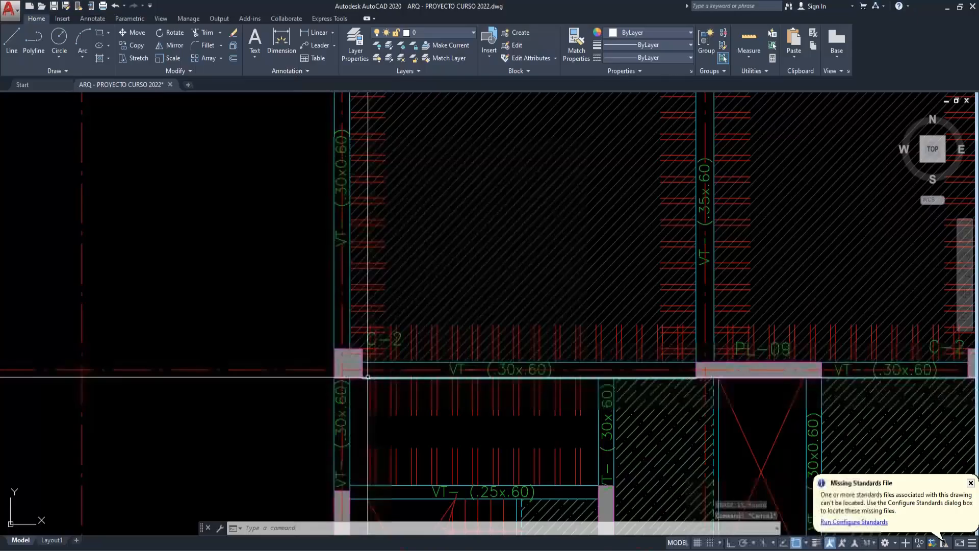
scroll(366, 376, "up", 2)
left_click(359, 384)
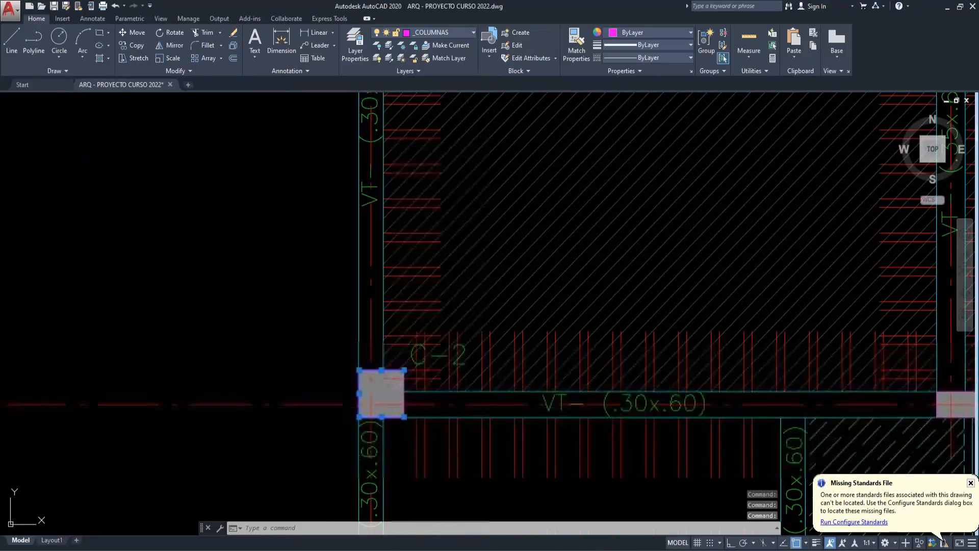
left_click(405, 393)
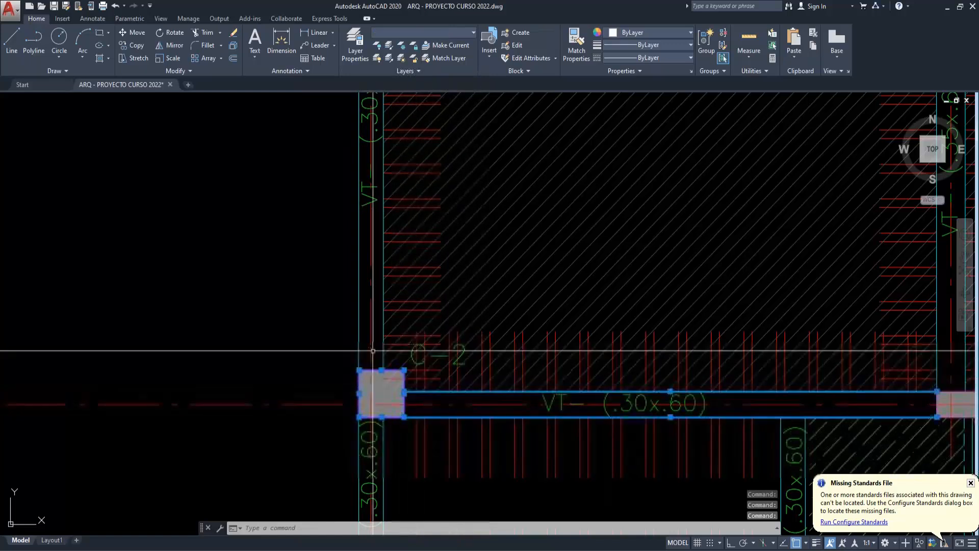
left_click(361, 350)
left_click(360, 350)
left_click(350, 350)
key("Escape")
left_click(386, 439)
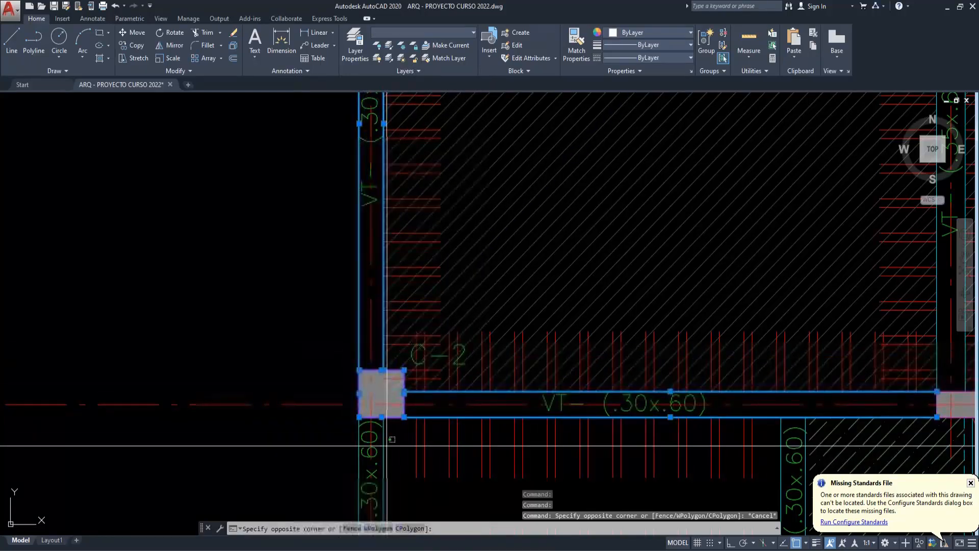
key("Escape")
left_click(384, 445)
left_click(361, 465)
key("Escape")
left_click(359, 465)
scroll(366, 347, "down", 2)
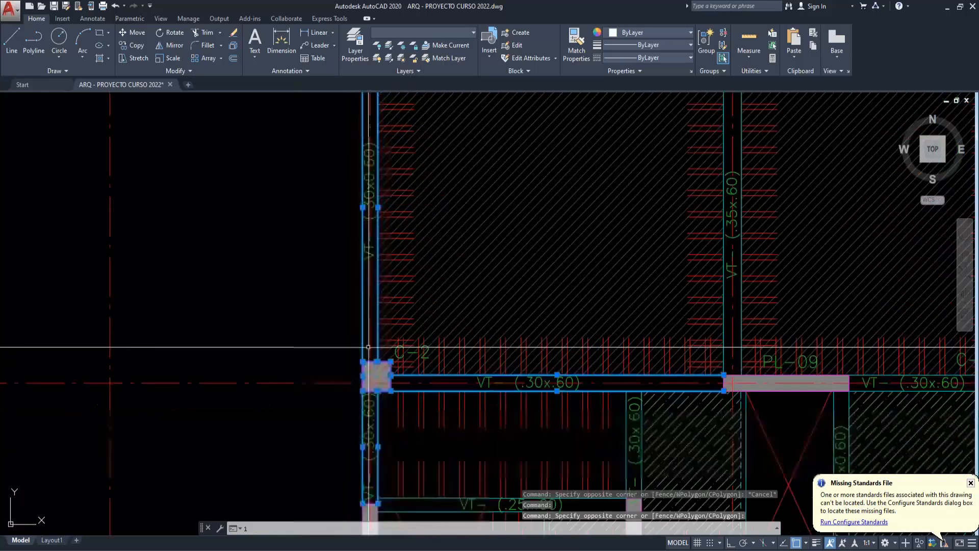
type("co")
left_click(389, 363)
scroll(389, 373, "down", 6)
middle_click_drag(407, 420, 395, 274)
left_click(409, 418)
key("Escape")
key("Escape")
- Draw a horizontal construction line midway between the two edges of the copied horizontal beam
scroll(396, 412, "up", 6)
scroll(362, 415, "up", 2)
type("xx")
key("Return")
type("h")
key("Return")
right_click(395, 421, "shift")
left_click(449, 180)
left_click(411, 431)
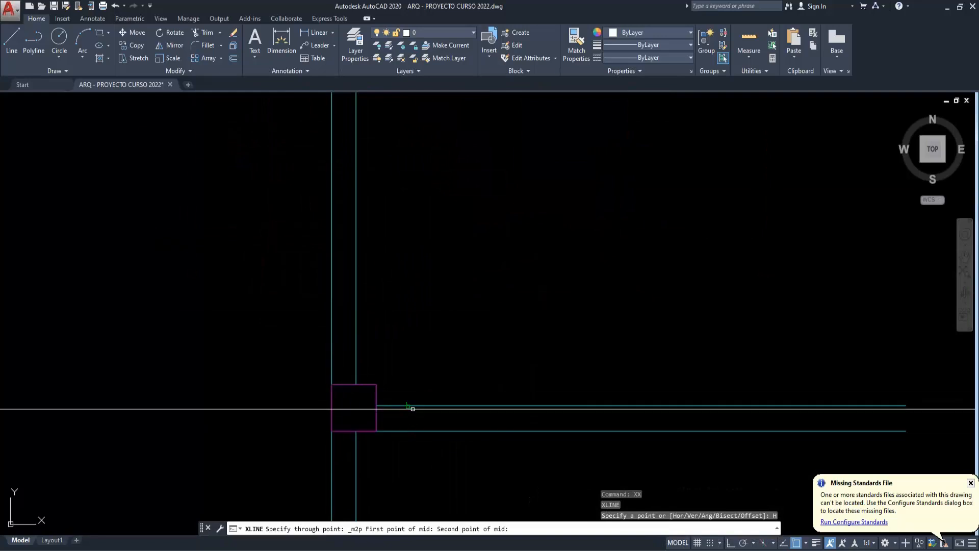
left_click(411, 405)
key("Escape")
- Draw a vertical construction line midway between the two edges of the copied vertical beam
type("xx")
key("Return")
type("v")
key("Return")
right_click(273, 319, "shift")
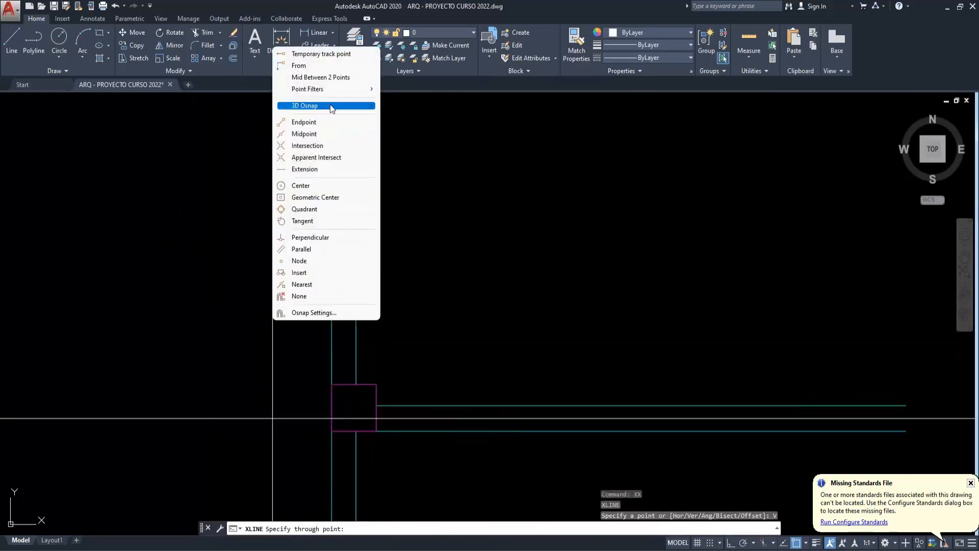
left_click(320, 77)
left_click(332, 306)
left_click(356, 302)
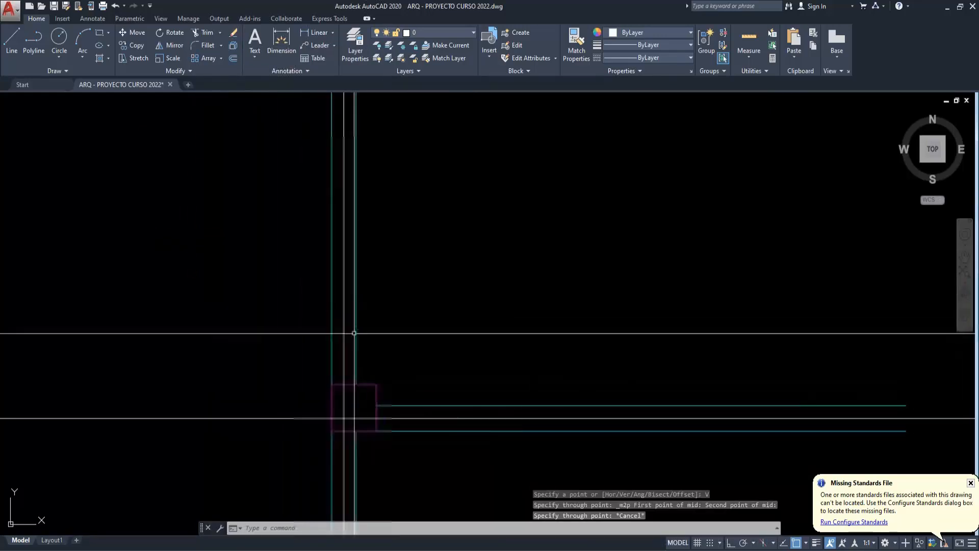
key("Escape")
key("Escape")
key("Escape")
- Draw both corner-to-corner diagonals of the copied column to locate its centroid
scroll(344, 424, "up", 2)
type("l")
key("Return")
left_click(323, 435)
left_click(395, 360)
key("Return")
key("Return")
left_click(324, 361)
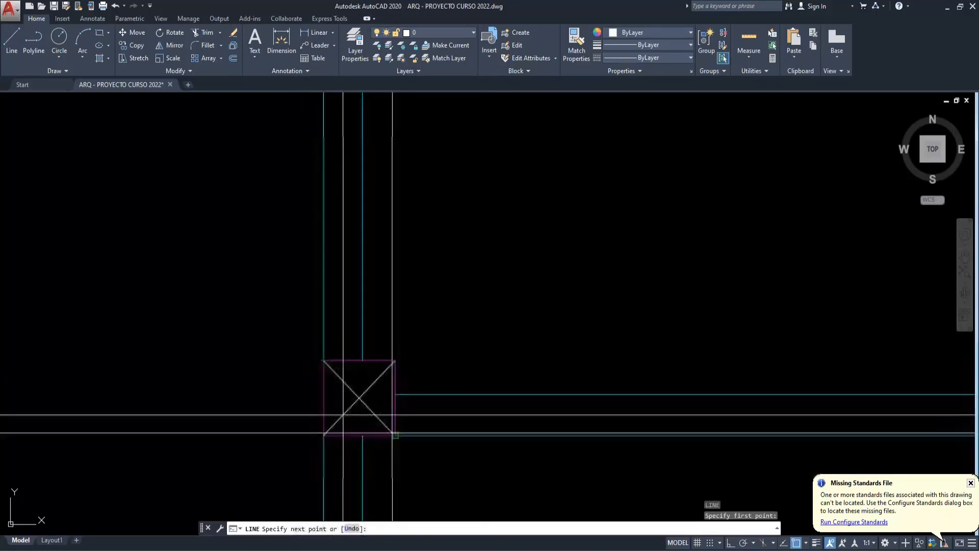
left_click(396, 435)
key("Escape")
key("Escape")
key("Escape")
- Mark the column centroid with a small circle of about 0.033 radius, centred on the diagonals' intersection with object snap off for the radius
scroll(350, 418, "up", 2)
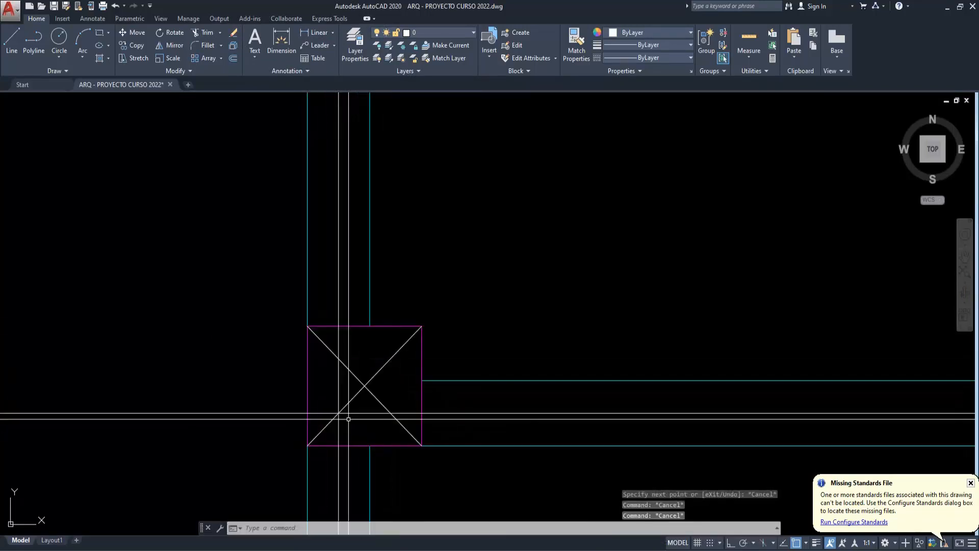
type("c")
key("Return")
left_click(365, 386)
key("F3")
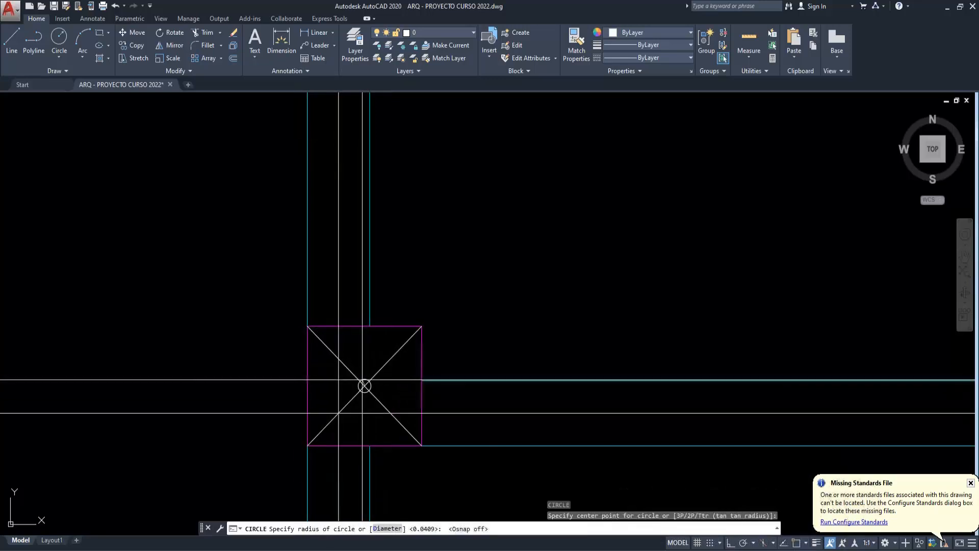
left_click(362, 379)
- Draw a second small circle centred on the intersection of the two beam centre lines inside the copied column
key("Return")
key("F3")
left_click(339, 413)
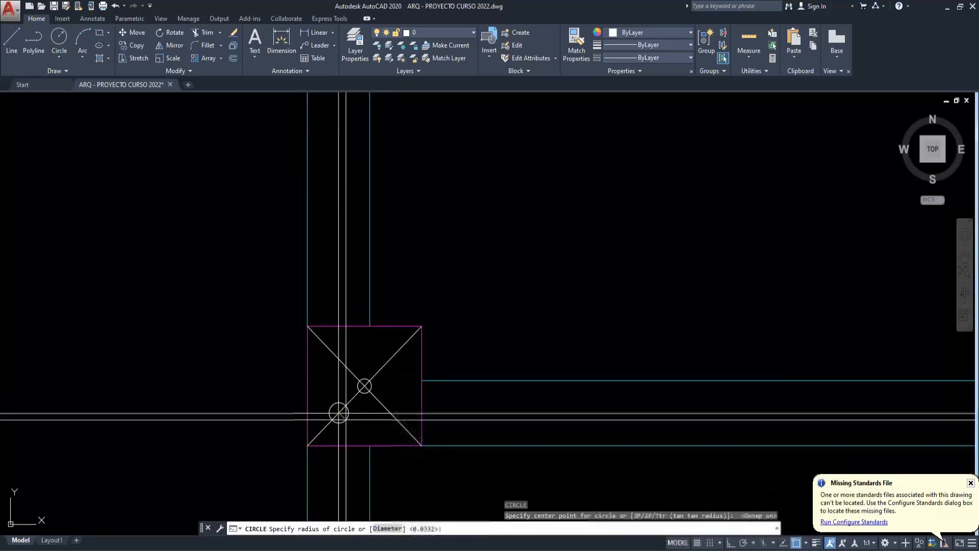
key("Escape")
scroll(387, 408, "down", 2)
left_click(445, 407)
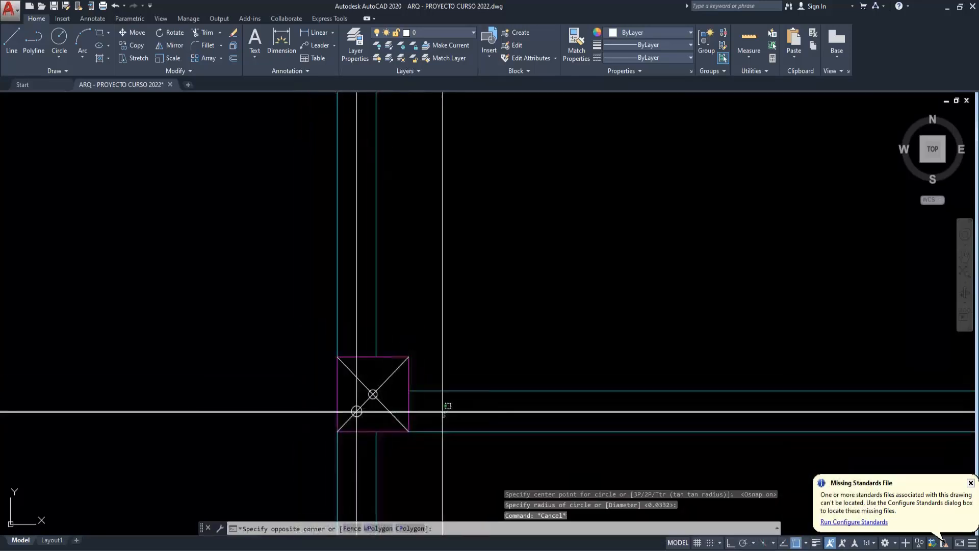
left_click(371, 429)
left_click(364, 454)
left_click(353, 451)
type("e")
key("Escape")
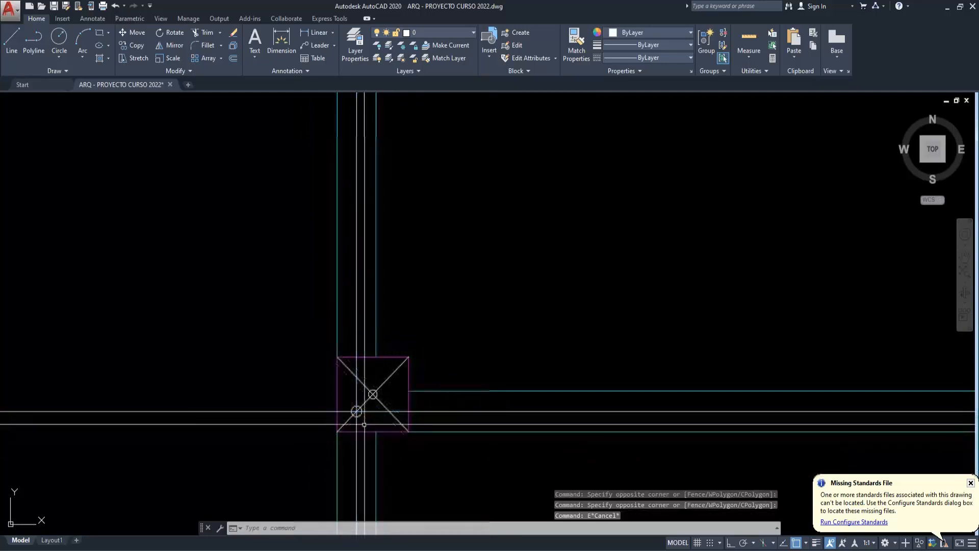
key("Escape")
key("Escape")
- Draw a vertical construction line through the copied column's centroid
scroll(364, 417, "up", 2)
type("xl")
key("Return")
type("v")
- Draw a horizontal construction line through the copied column's centroid
key("Return")
left_click(378, 381)
key("Escape")
key("Escape")
type("x")
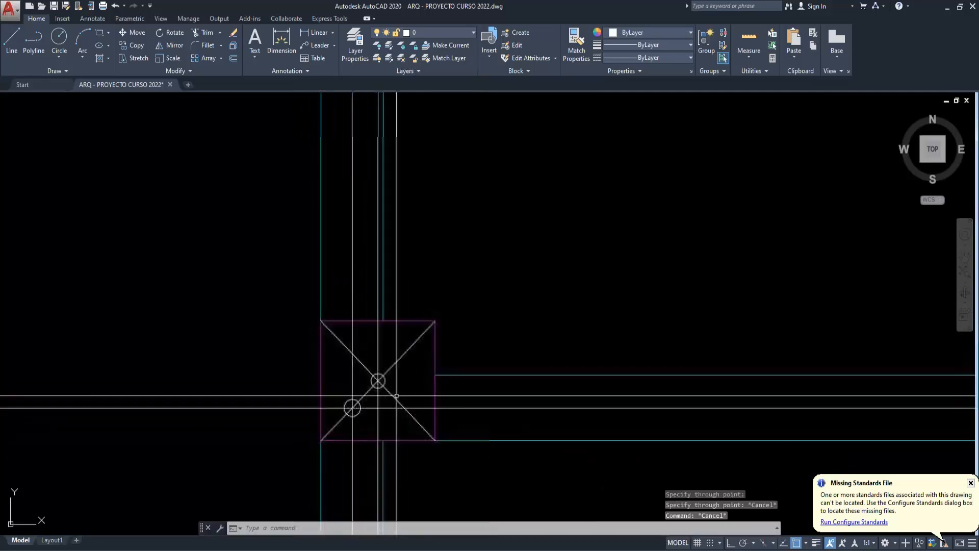
type("x")
key("Return")
type("h")
key("Return")
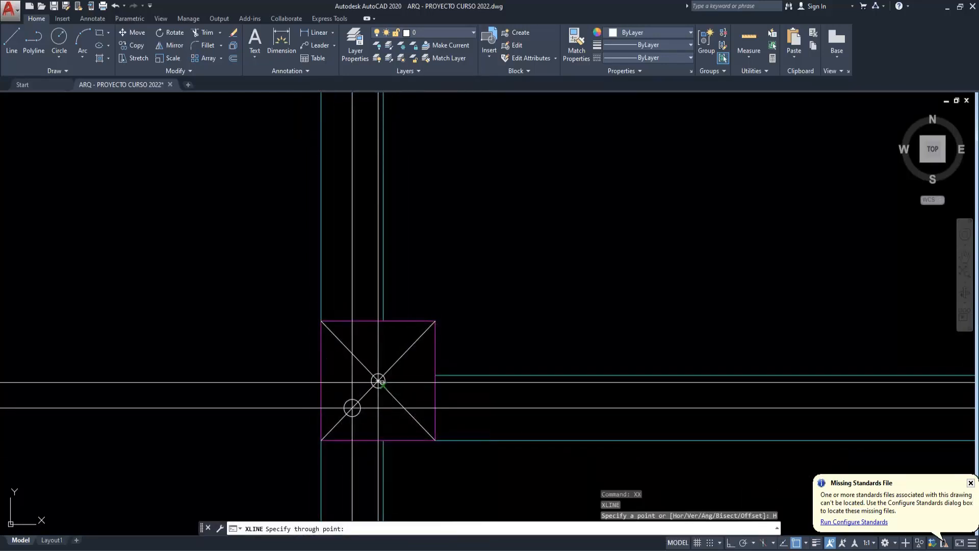
scroll(378, 382, "up", 4)
left_click(378, 376)
scroll(387, 376, "down", 2)
key("Escape")
key("Escape")
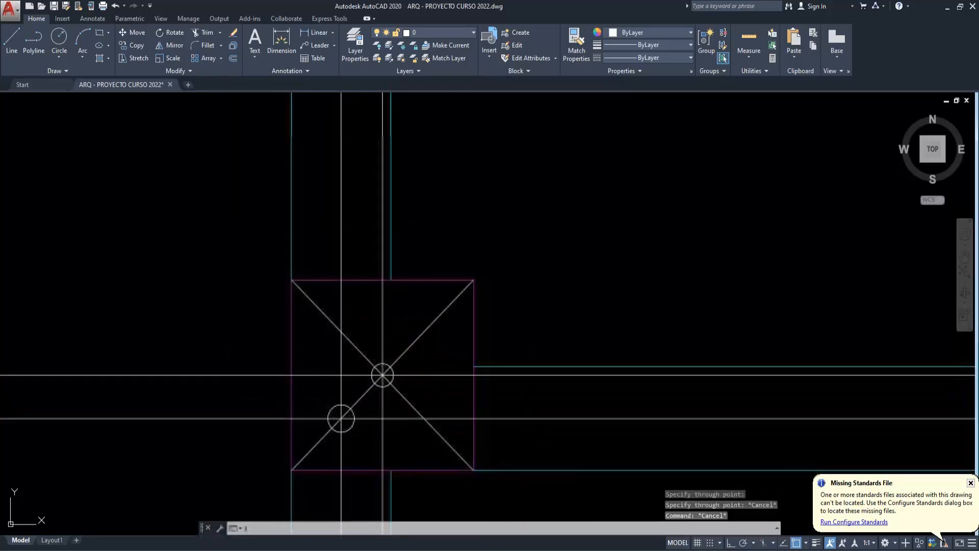
- Measure the distance between the beam centre-line intersection and the column centroid by picking points within an Offset command, without offsetting anything
type("o")
key("Return")
left_click(315, 417)
left_click(325, 409)
key("Escape")
key("Return")
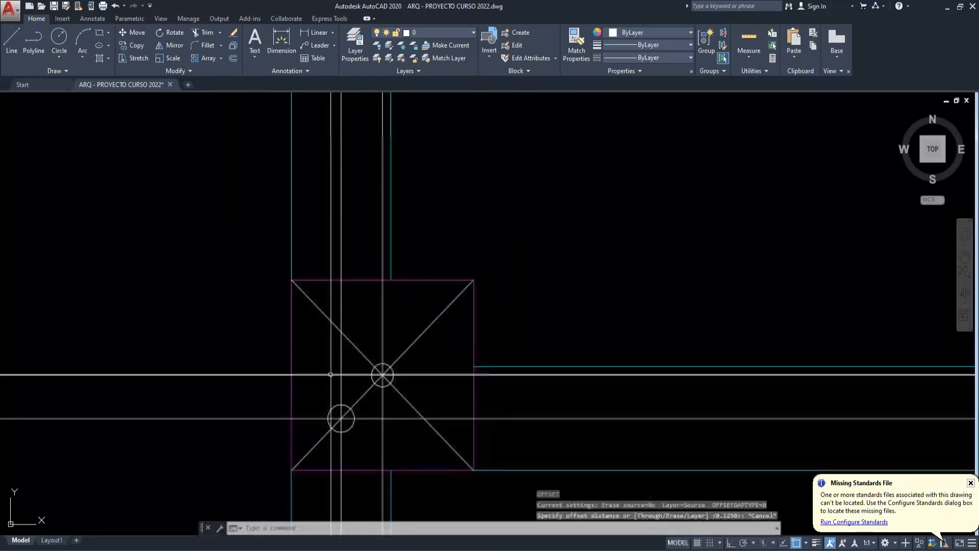
left_click(341, 386)
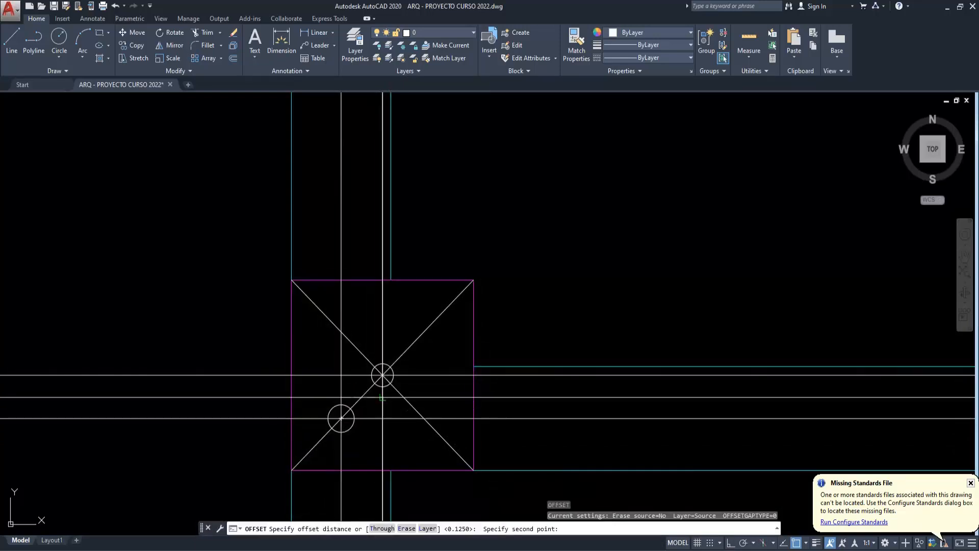
key("Escape")
key("Escape")
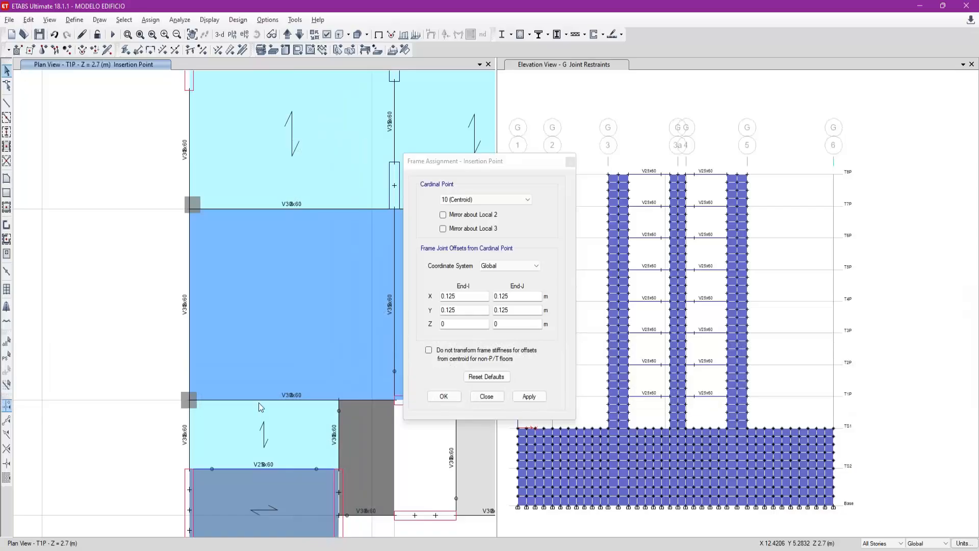
- In ETABS, apply the centroid insertion point with X and Y offsets of 0.125 m at both ends to the column at grid 3-B
left_click(520, 393)
left_click_drag(132, 372, 200, 409)
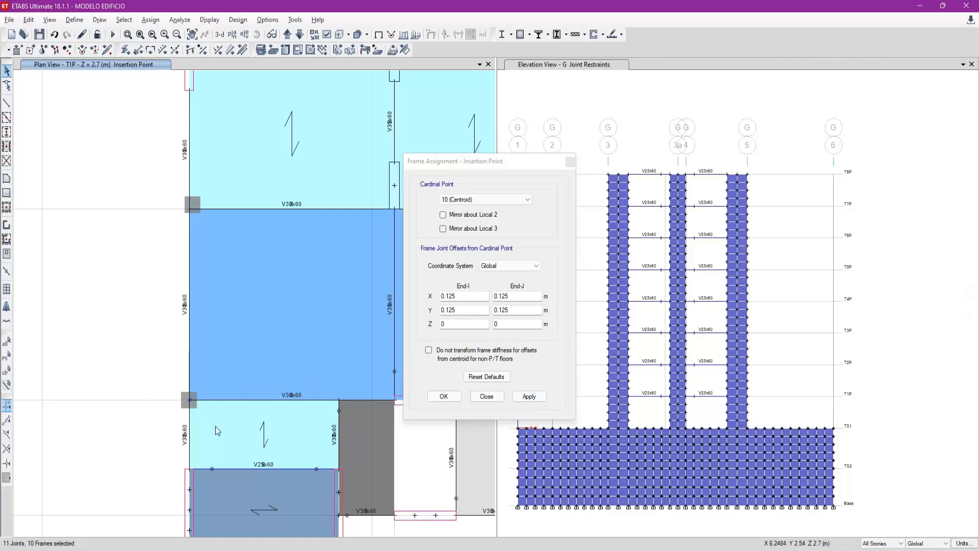
left_click(529, 396)
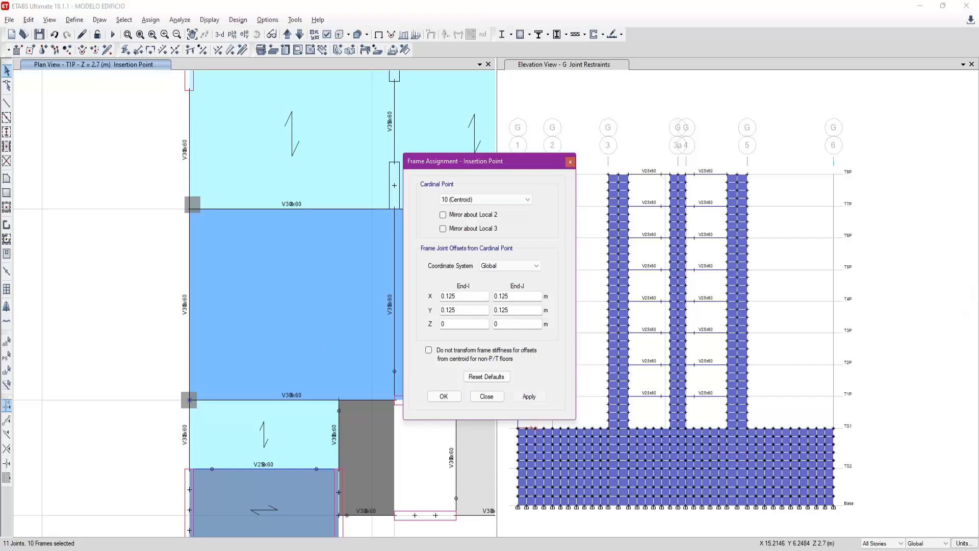
- Assign the columns at grids 5-C and 5-B an insertion point with X offsets of -0.125 m and Y offsets of 0.125 m at both ends
scroll(94, 376, "down", 5)
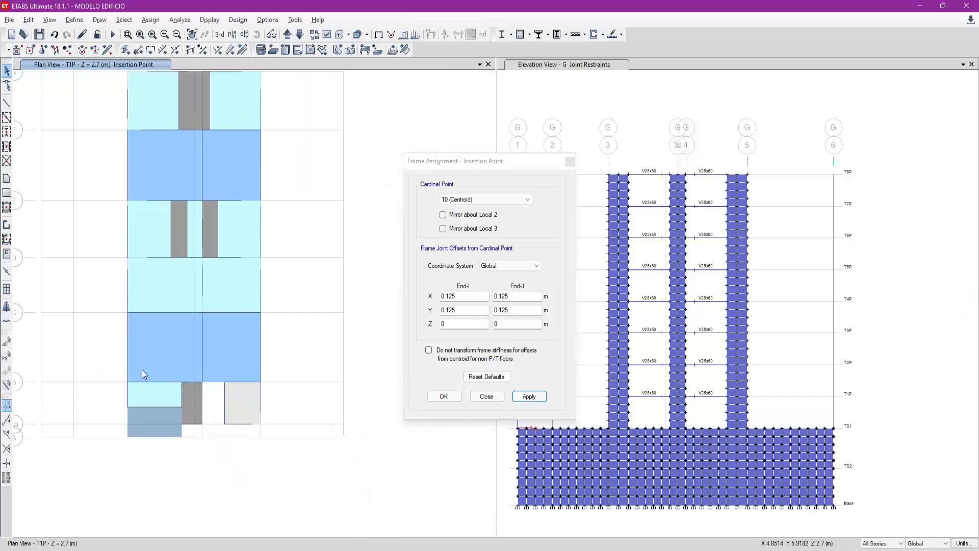
left_click(260, 312)
left_click(260, 382)
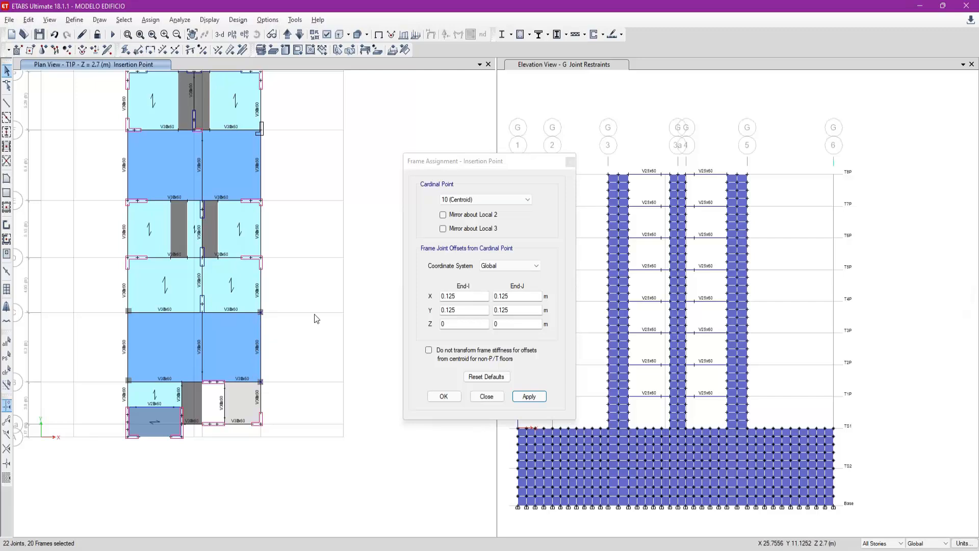
left_click(469, 298)
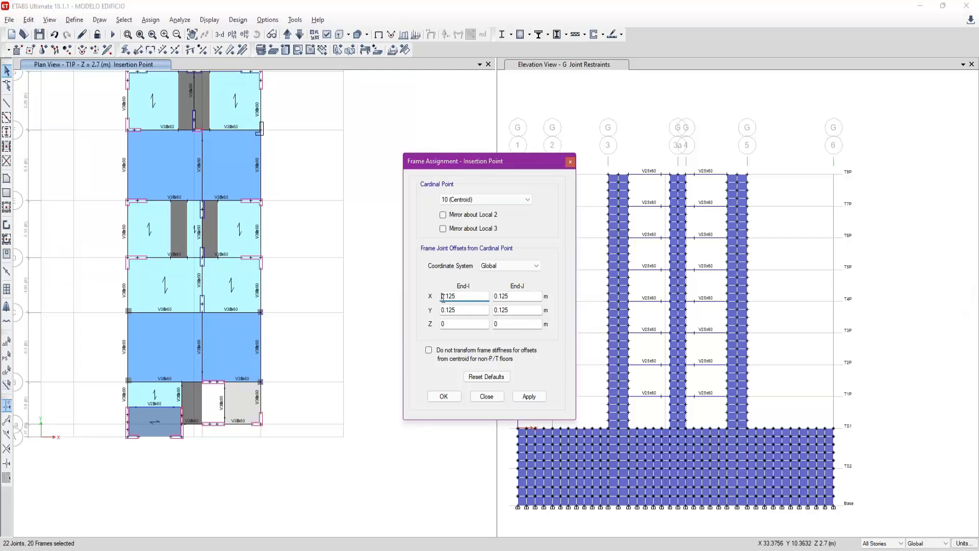
left_click(495, 296)
type("-")
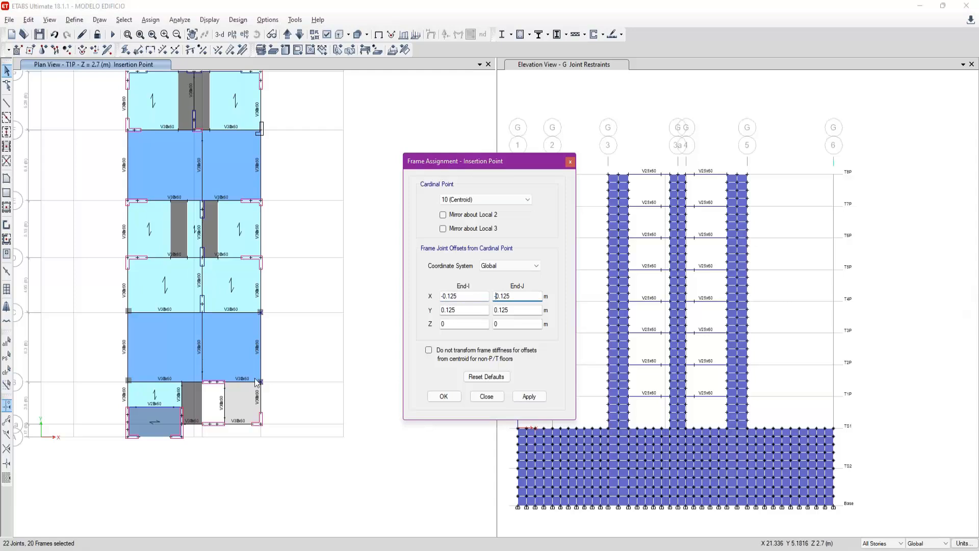
scroll(383, 417, "up", 3)
left_click(522, 398)
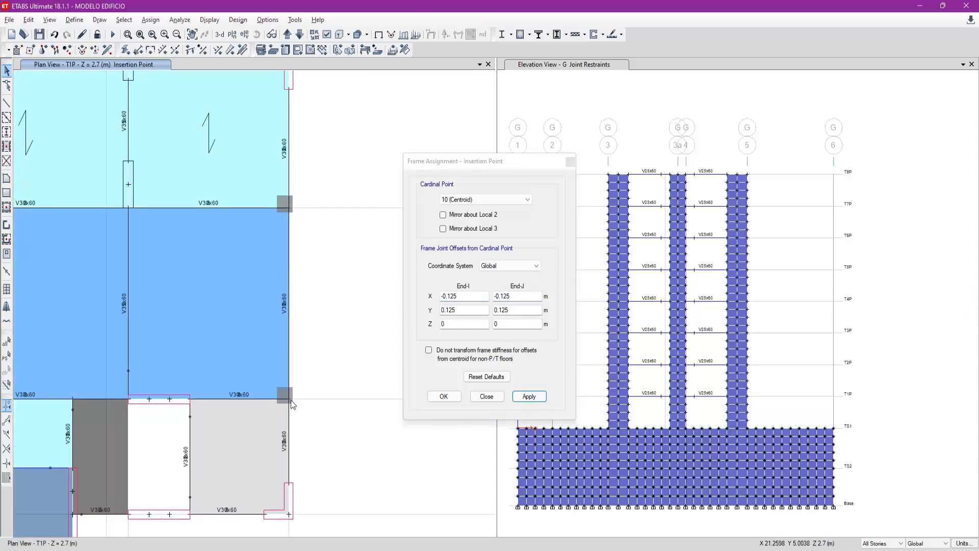
- Close the insertion point assignment and limit editing to One Story
scroll(379, 416, "down", 3)
left_click(487, 396)
left_click_drag(388, 315, 413, 339)
left_click(878, 543)
left_click(876, 550)
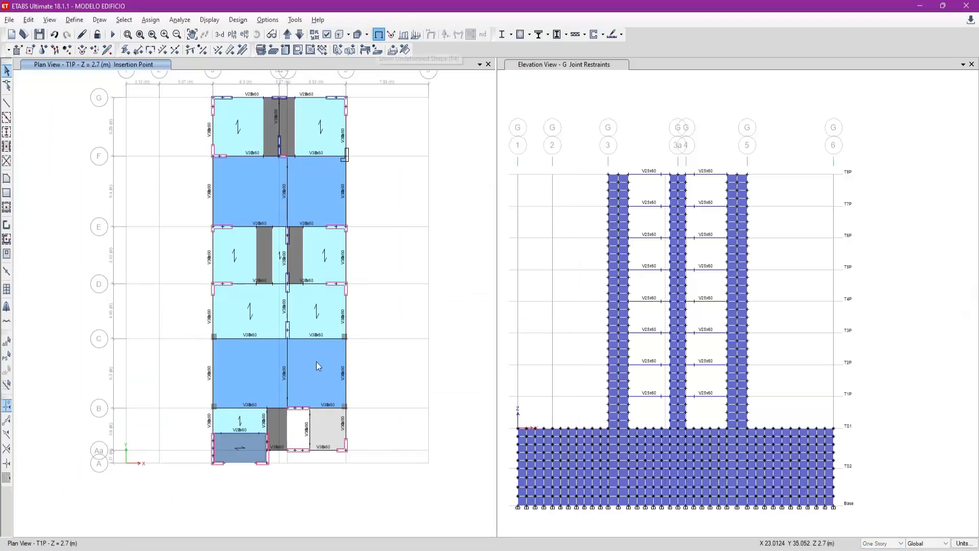
- Show the plan with extruded sections and examine how the column at grid 3-C lines up with the beam edges
scroll(312, 376, "up", 3)
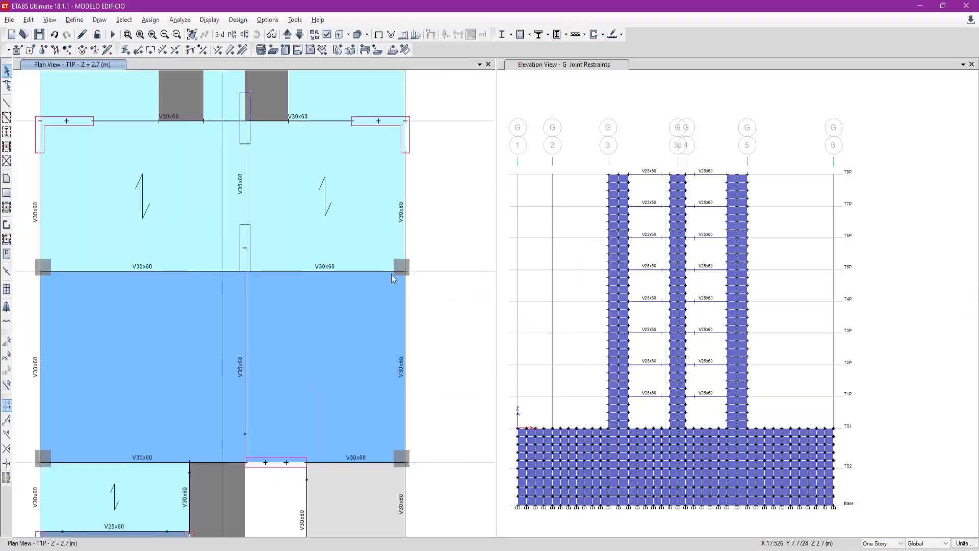
left_click(339, 36)
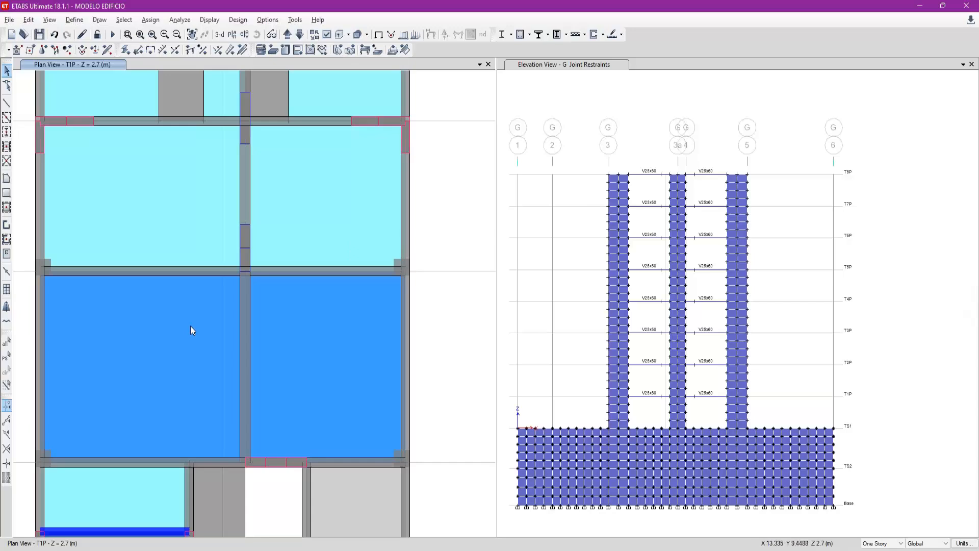
middle_click_drag(206, 308, 223, 292)
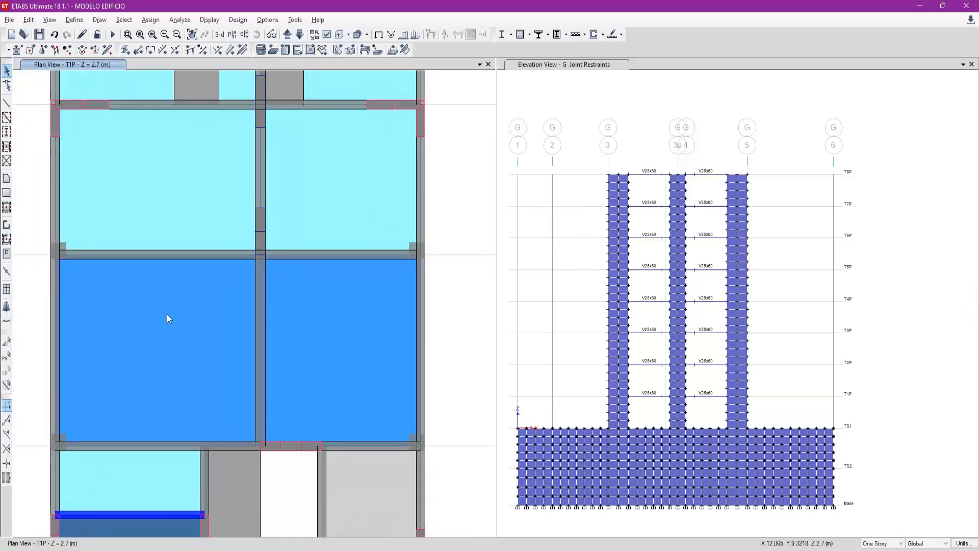
middle_click_drag(167, 314, 179, 306)
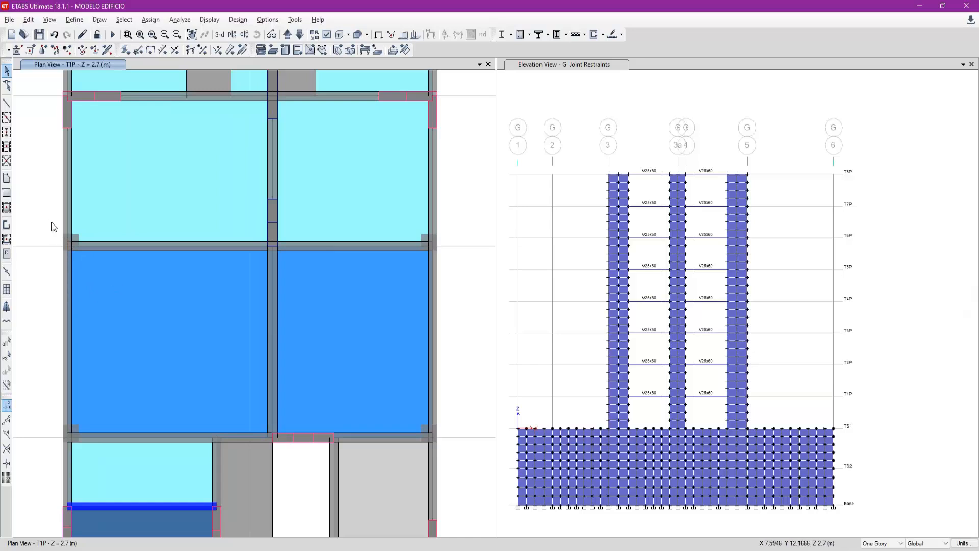
scroll(52, 224, "up", 3)
left_click_drag(64, 227, 48, 279)
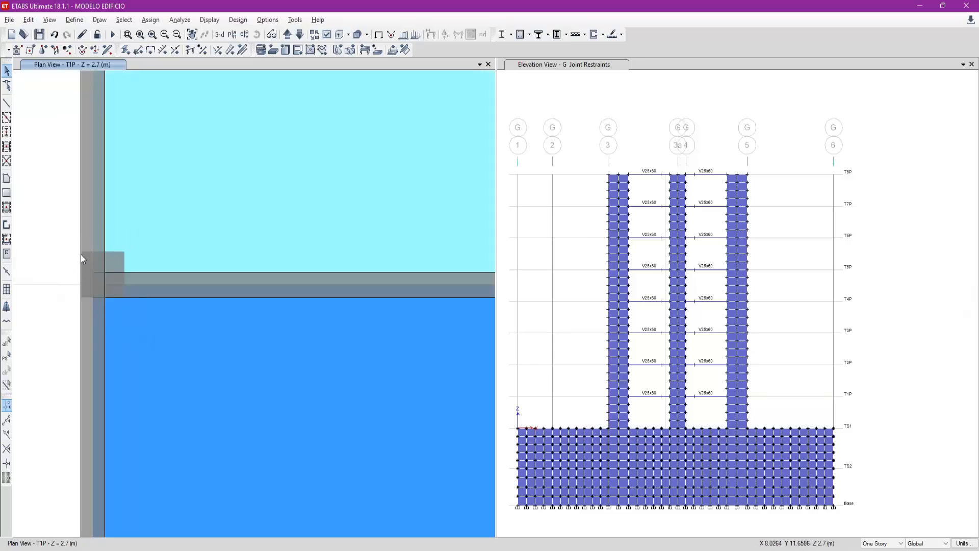
left_click_drag(112, 295, 125, 298)
scroll(68, 237, "down", 4)
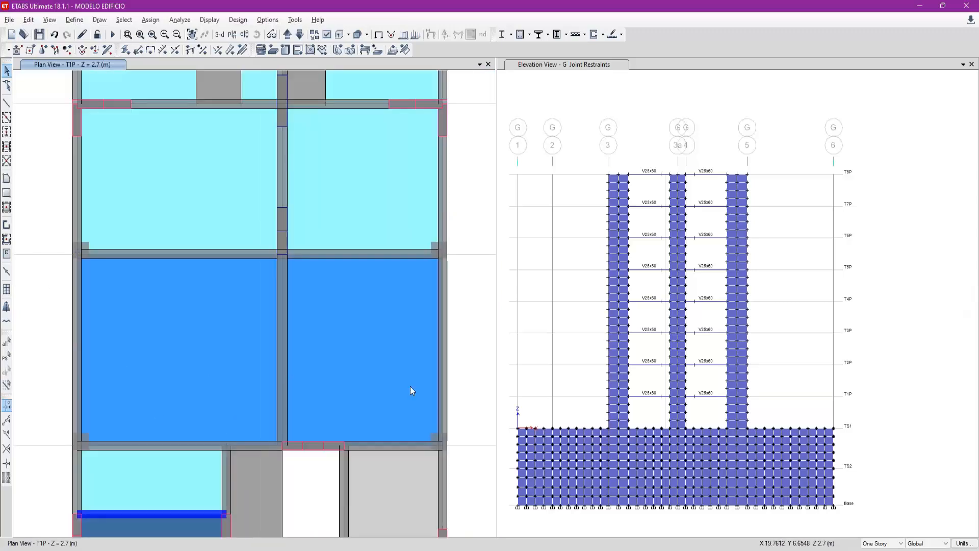
- Examine how the column at grid 5-B lines up with the beam edges in the extruded plan
middle_click_drag(410, 387, 398, 369)
scroll(401, 402, "up", 3)
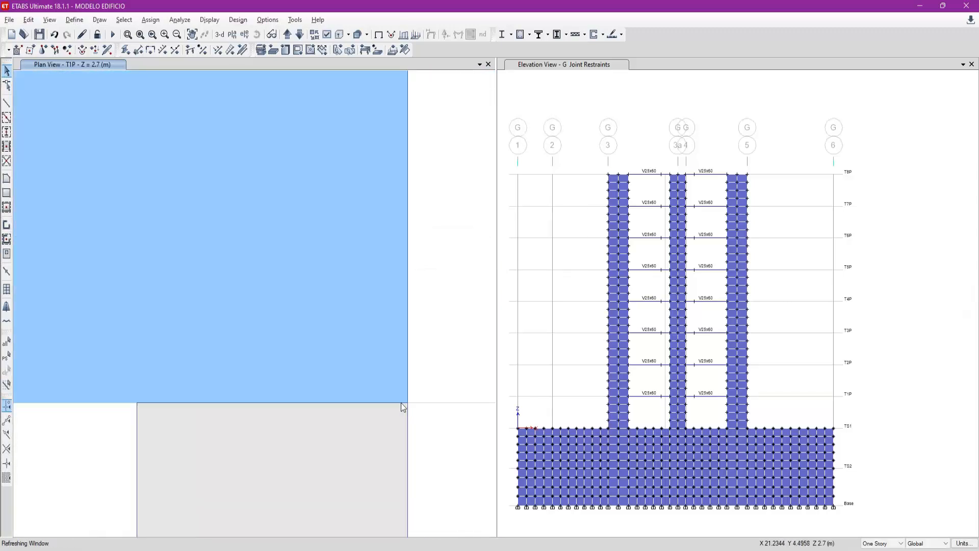
scroll(441, 411, "down", 2)
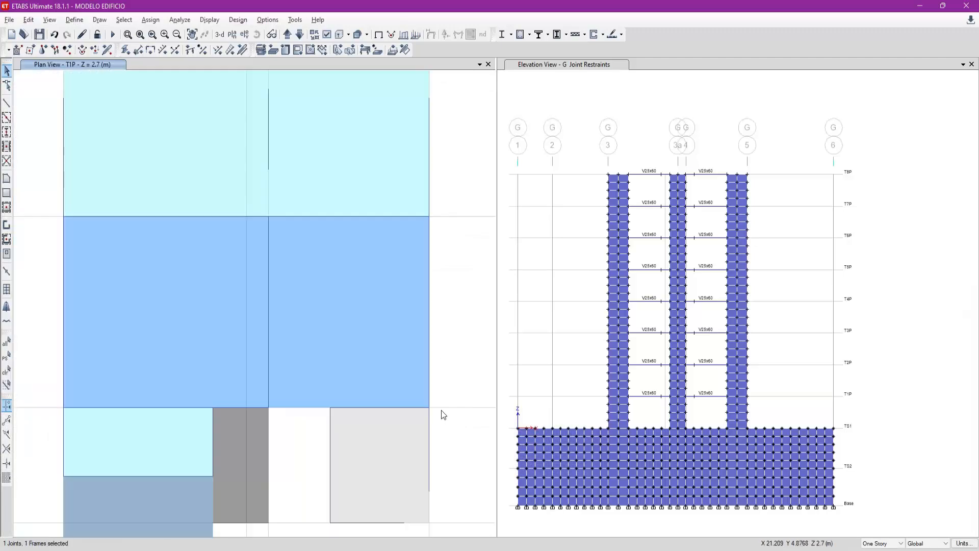
left_click(430, 409)
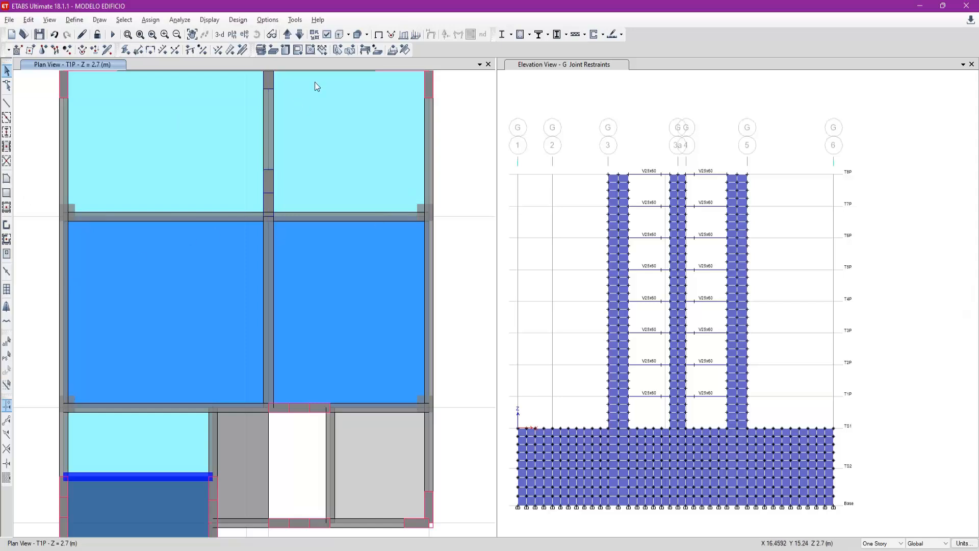
- Return to the plain undeformed view of the whole plan and save the model
left_click(378, 34)
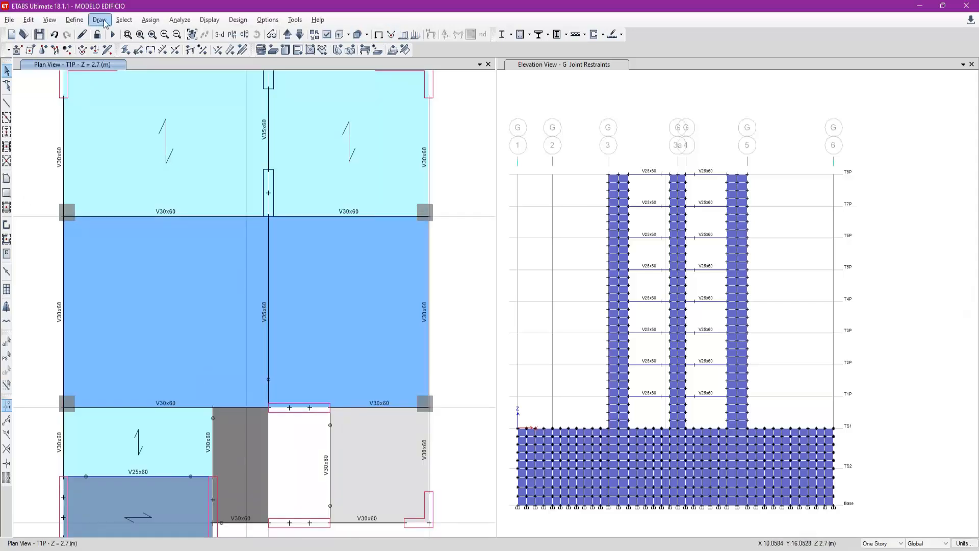
left_click(140, 34)
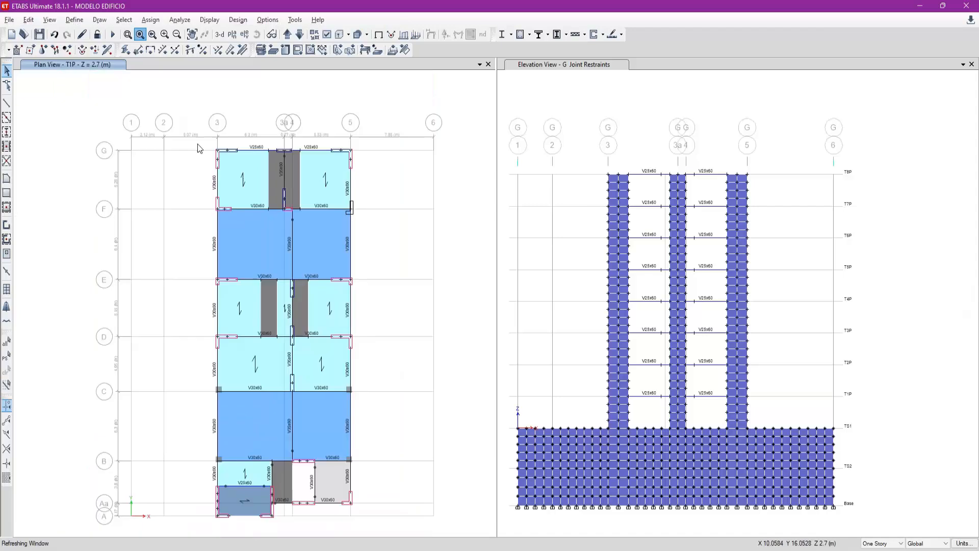
left_click(39, 34)
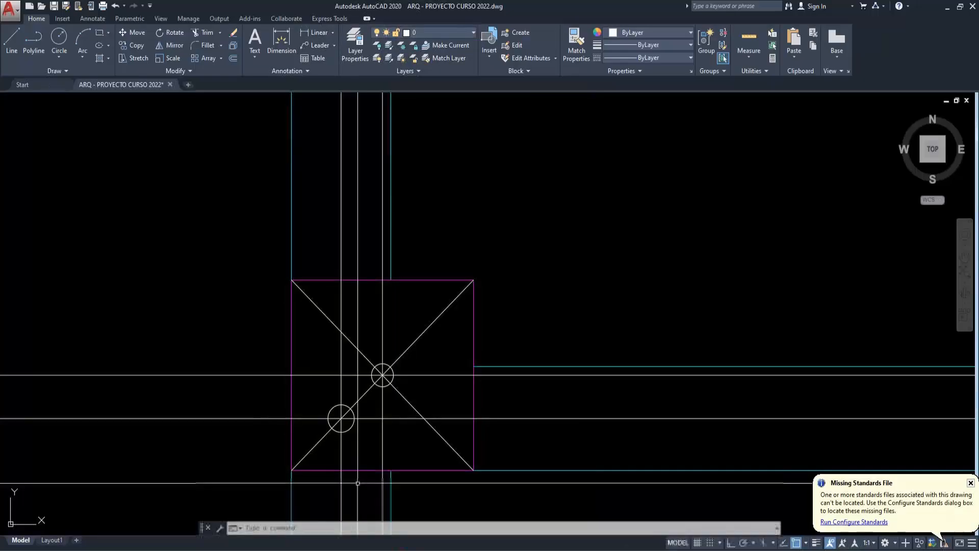
- Switch to AutoCAD and erase the copied C-2 column sketch with its beams, construction lines, diagonals and circles
scroll(357, 454, "down", 5)
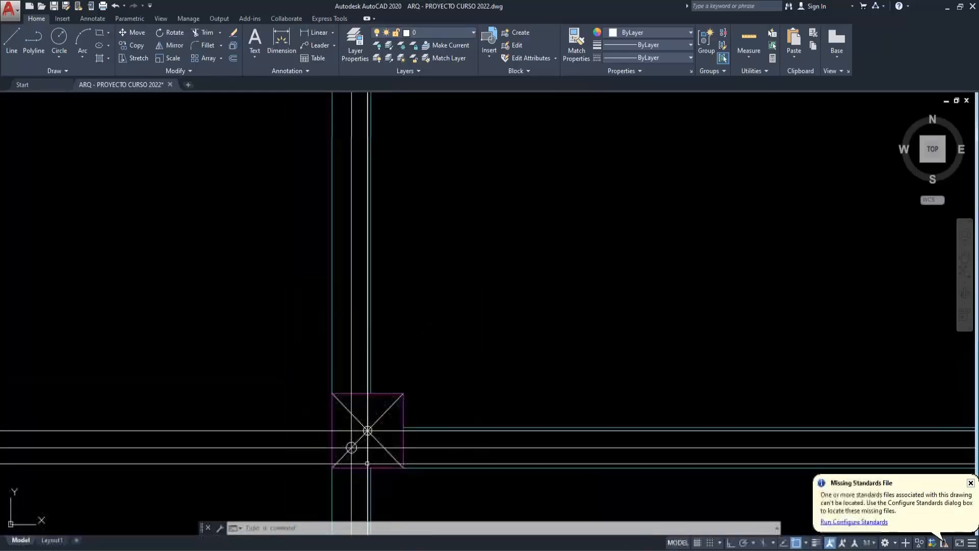
left_click(378, 484)
key("Return")
scroll(356, 470, "down", 5)
scroll(402, 301, "up", 5)
scroll(402, 306, "up", 3)
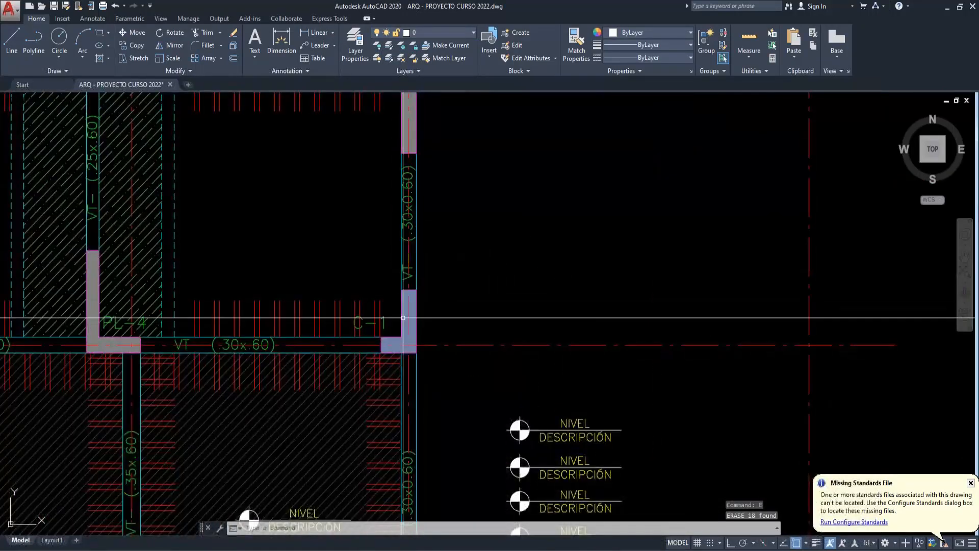
left_click(403, 313)
scroll(428, 322, "down", 2)
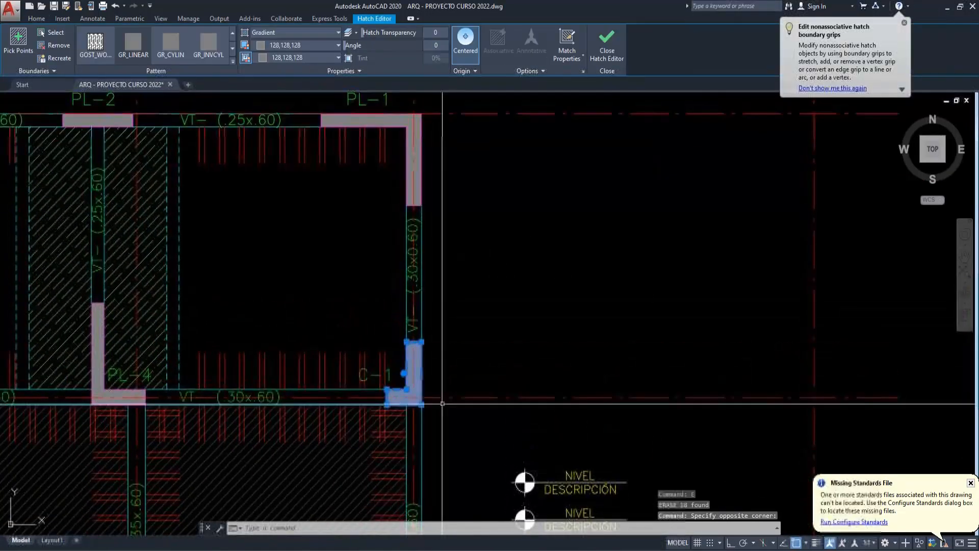
scroll(403, 322, "up", 4)
key("Escape")
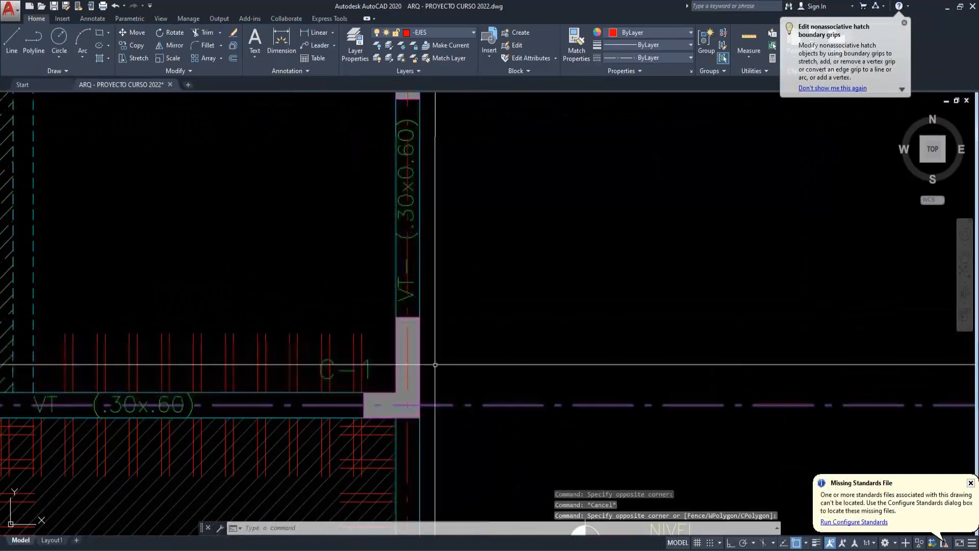
left_click(418, 302)
key("Escape")
- Copy the L-shaped C-1 column with its two axis lines to the empty area beside the floor plan
scroll(416, 306, "down", 2)
scroll(419, 319, "up", 2)
left_click(364, 306)
left_click(449, 428)
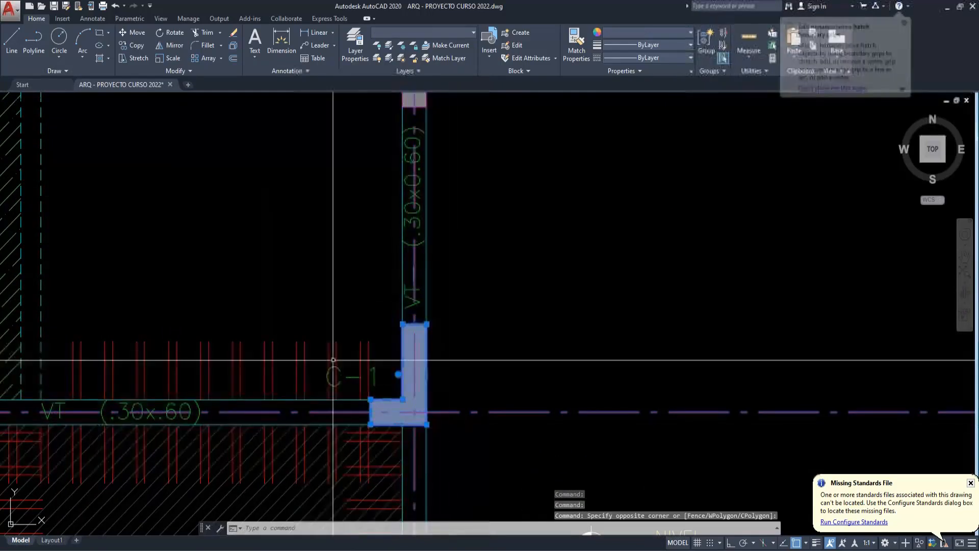
scroll(333, 360, "down", 3)
type("co")
key("Return")
left_click(368, 383)
middle_click_drag(713, 393, 380, 388)
left_click(600, 386)
key("Escape")
- Erase the grey hatch fill from the copied C-1 column
scroll(554, 393, "up", 2)
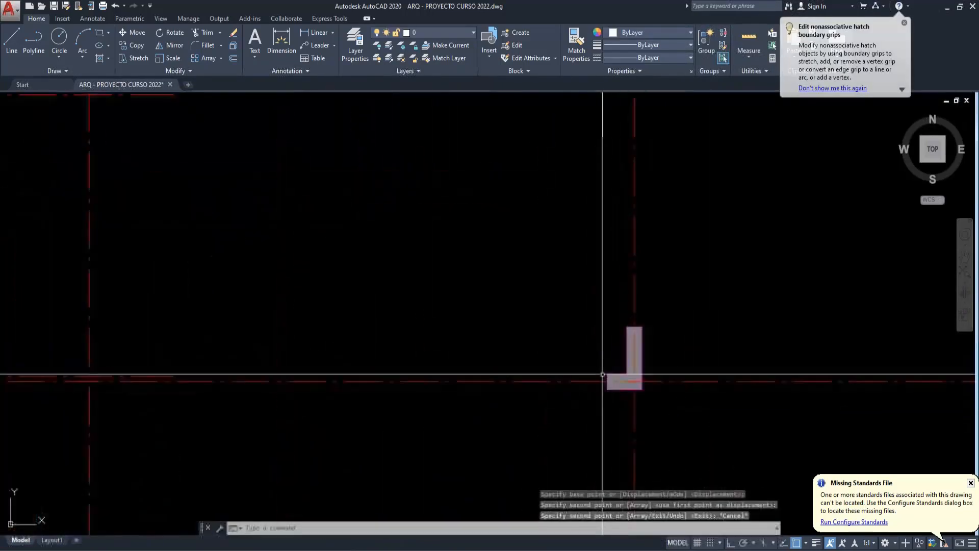
left_click(639, 345)
middle_click_drag(662, 372, 464, 385)
type("e")
key("Return")
- Join the outline segments of the copied C-1 column into a single closed polyline
left_click(368, 319)
left_click(503, 448)
type("j")
key("Return")
key("Escape")
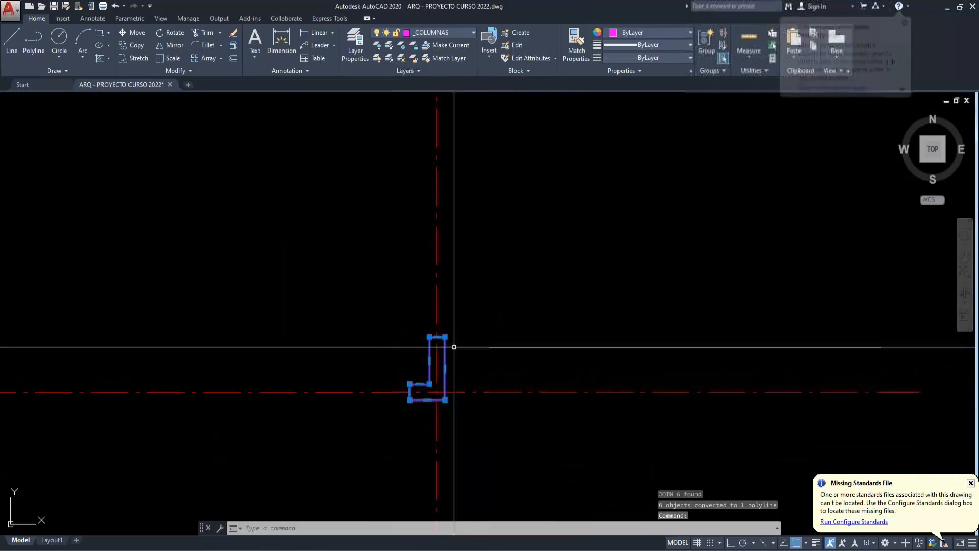
- Erase the two red axis lines crossing the copied L-shaped C-1 column
key("Escape")
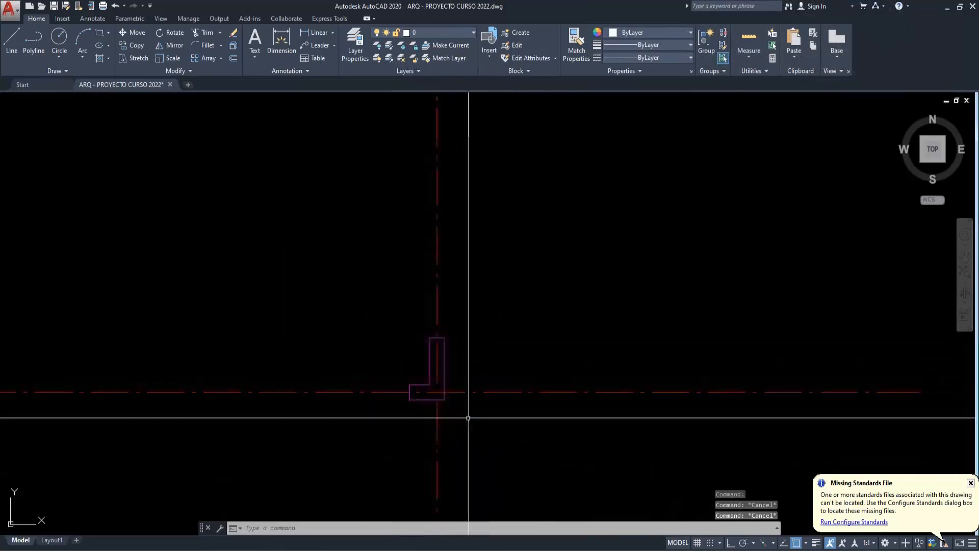
left_click(498, 288)
key("Escape")
left_click(505, 423)
left_click(492, 336)
left_click(485, 326)
left_click(392, 274)
type("e")
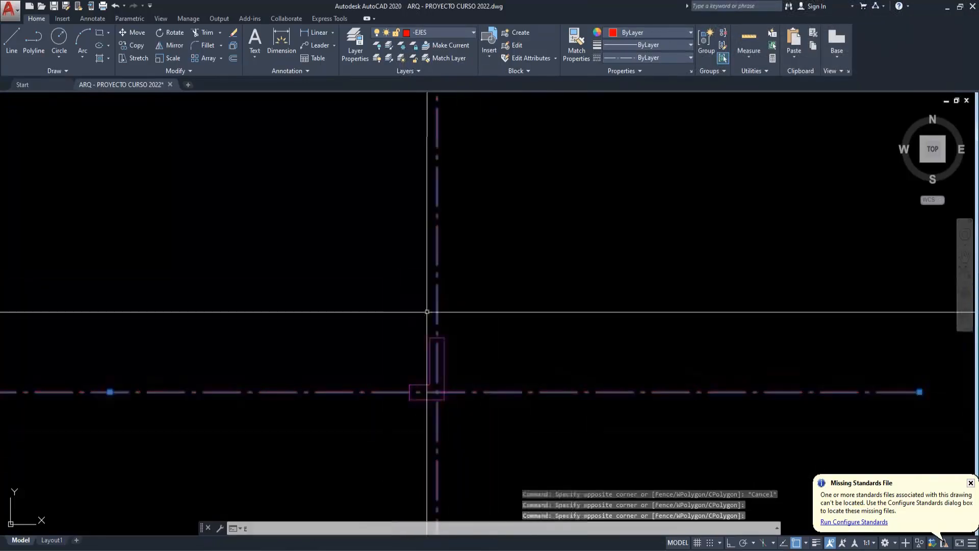
key("Return")
key("Escape")
- Draw a diagonal reference line from the C-1 polyline's geometric centre to a point outside the column
type("l")
key("Return")
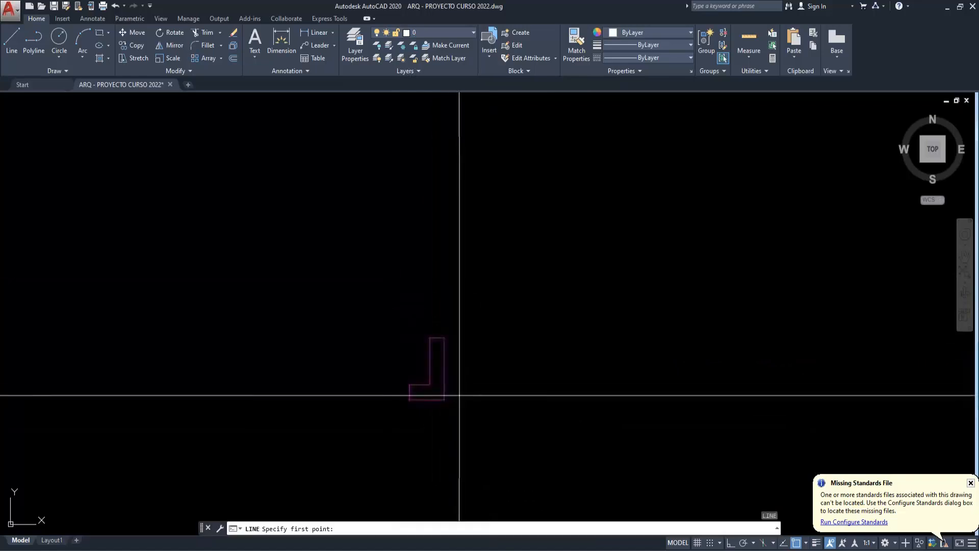
left_click(433, 375)
left_click(334, 298)
key("Escape")
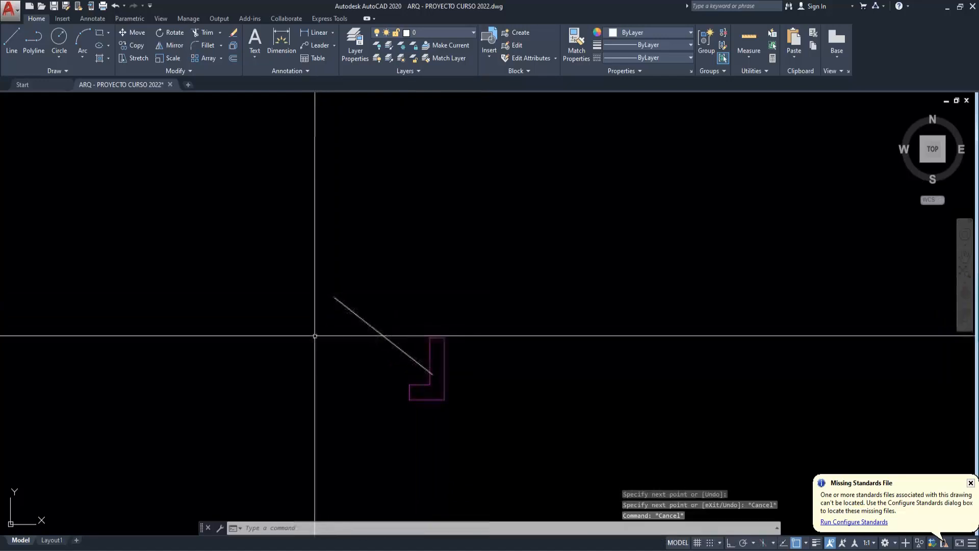
- Restore the erased axis lines across the copied C-1 column with the OOPS command
type("oops")
key("Return")
scroll(496, 405, "up", 2)
left_click(494, 404)
left_click(484, 373)
middle_click_drag(452, 436, 466, 424)
key("Escape")
left_click(457, 449)
left_click(378, 434)
left_click(551, 436)
left_click(472, 358)
key("Escape")
key("Escape")
left_click(452, 470)
left_click(382, 462)
key("Escape")
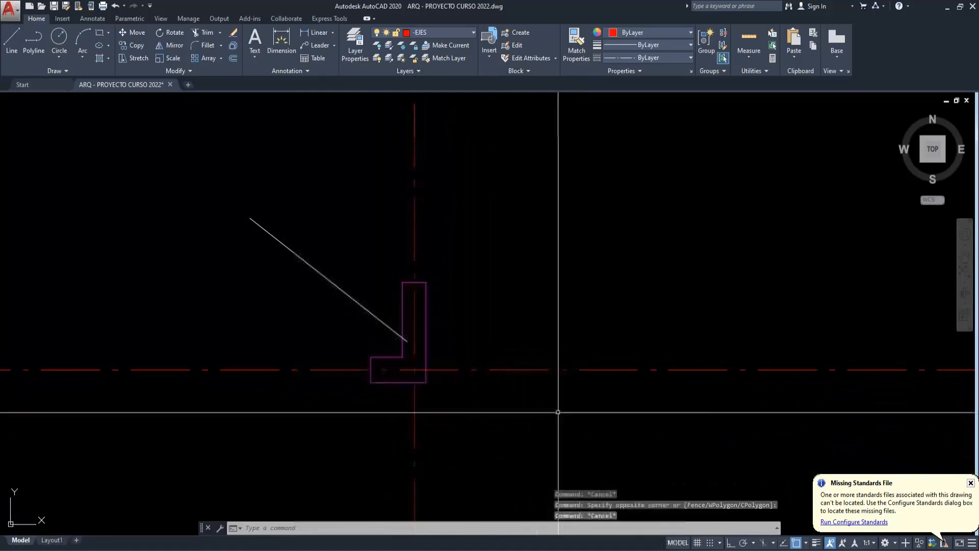
- Mark the C-1 centroid with a circle of about 0.03 radius at the inner end of the diagonal line
scroll(404, 344, "up", 4)
type("c")
key("Return")
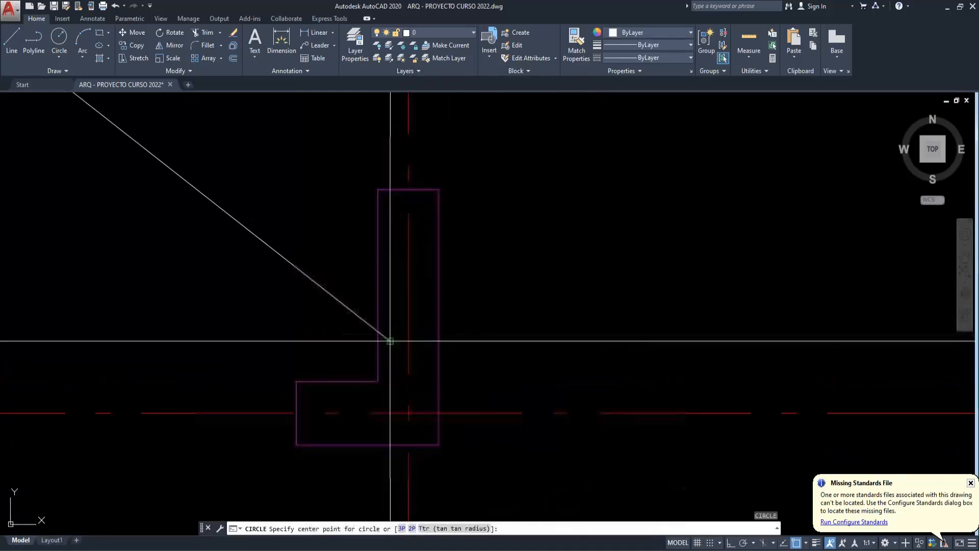
left_click(390, 341)
key("F3")
scroll(387, 339, "down", 3)
key("Escape")
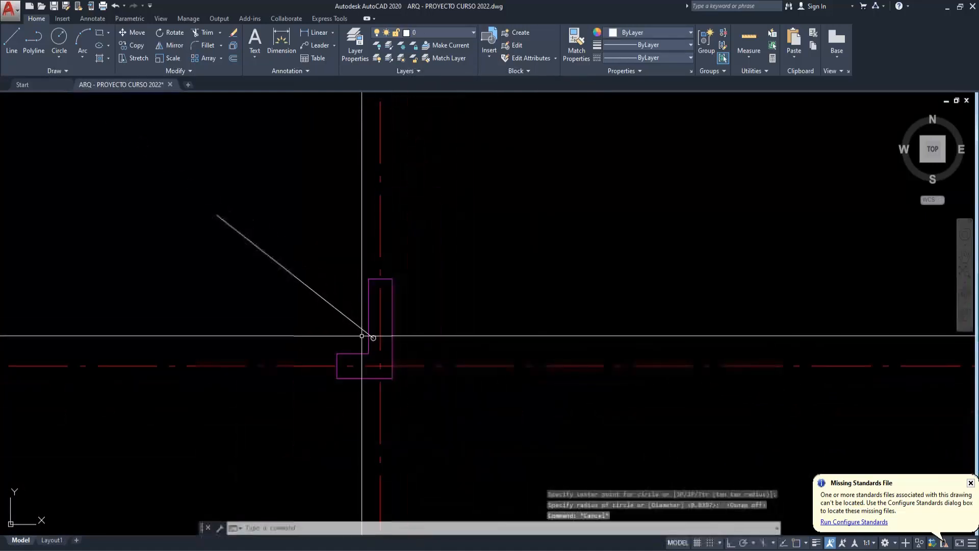
- Mark the intersection of the two axis lines inside the C-1 column with a small circle
scroll(383, 360, "up", 4)
type("c")
key("Return")
key("F3")
left_click(376, 375)
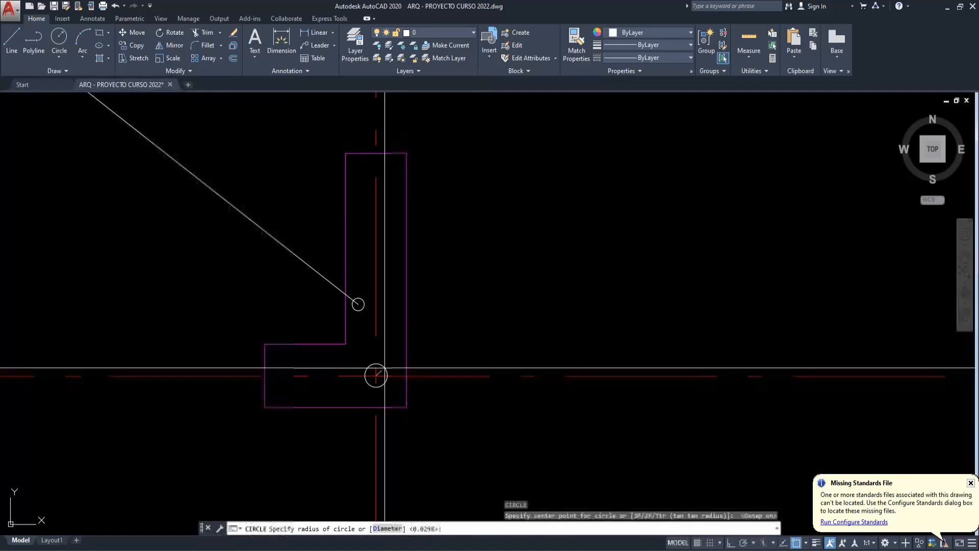
key("Escape")
key("Escape")
key("Escape")
scroll(408, 380, "down", 2)
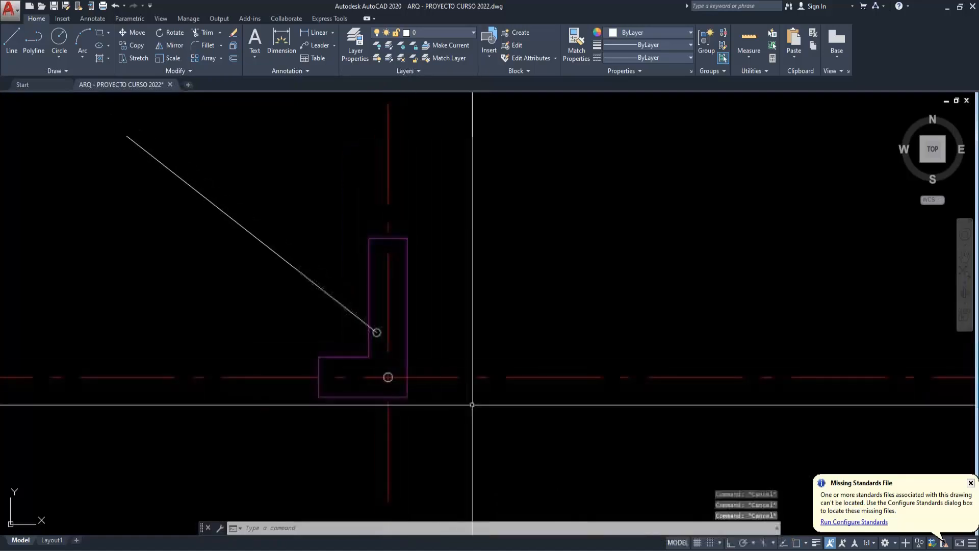
- Draw a vertical construction line through the C-1 column's centroid
type("xx")
key("Return")
type("v")
key("Return")
scroll(378, 332, "up", 4)
key("F3")
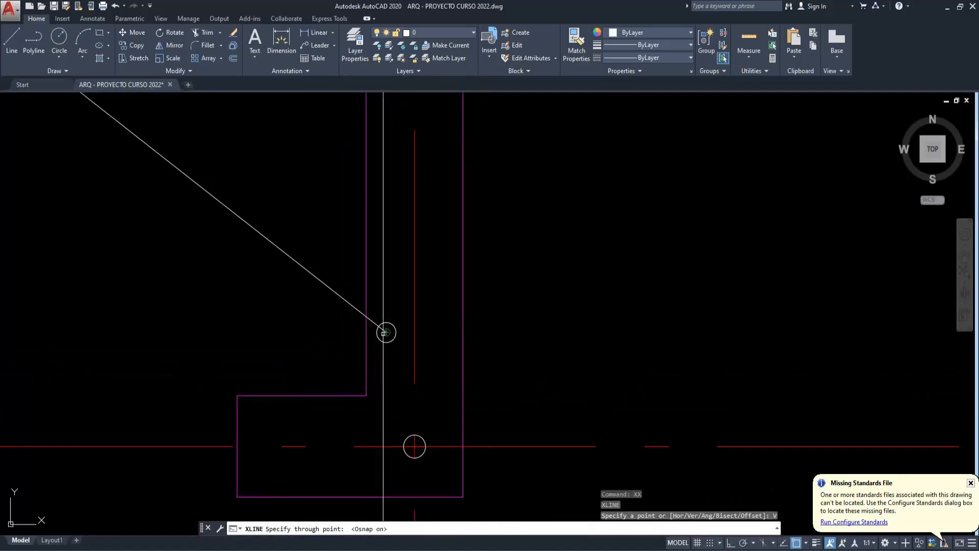
left_click(383, 333)
key("Escape")
key("Escape")
- Draw a horizontal construction line through the C-1 column's centroid
type("xx")
key("Return")
type("h")
- Erase the diagonal reference line that ends at the C-1 centroid
key("Return")
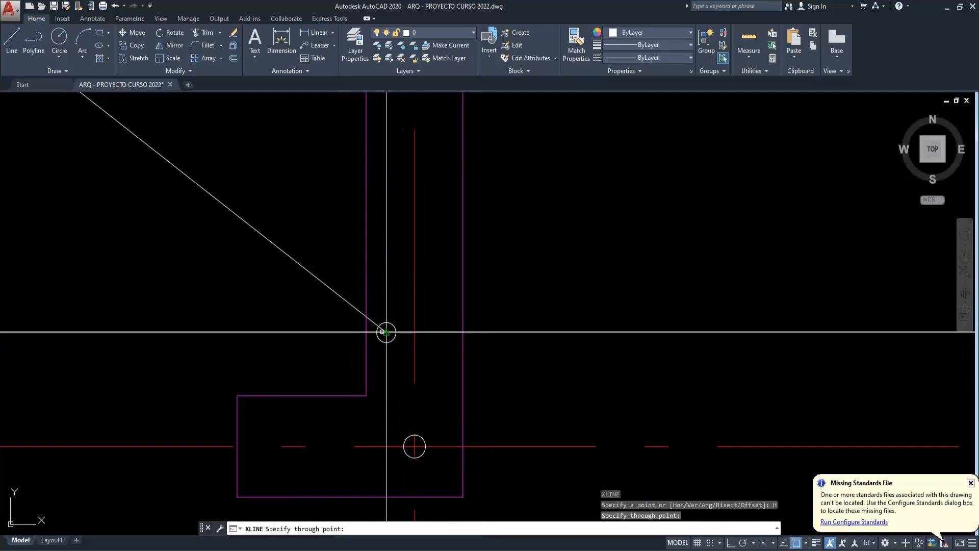
left_click(382, 332)
key("Escape")
scroll(430, 367, "down", 2)
key("Escape")
left_click(378, 331)
left_click(356, 302)
key("e")
key("Return")
scroll(424, 381, "down", 2)
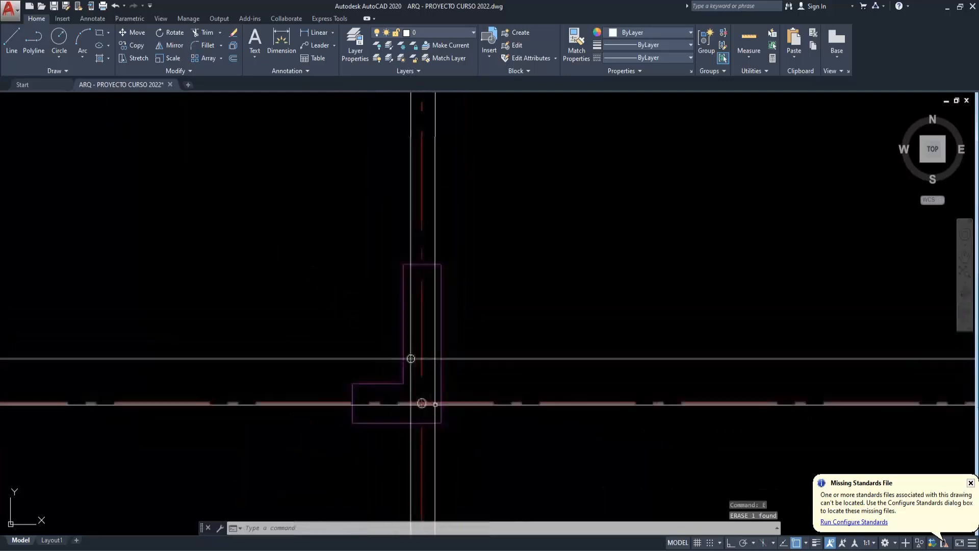
scroll(465, 403, "up", 2)
key("Escape")
key("Escape")
key("Escape")
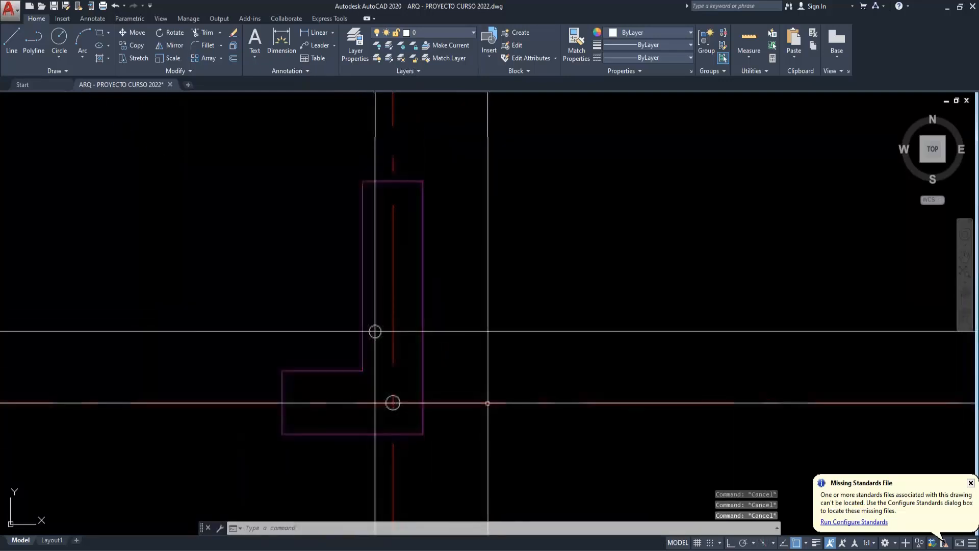
- Measure the vertical and horizontal distances between the axis lines and the centroid construction lines using Offset's two-point distance
type("o")
key("Return")
left_click(484, 403)
left_click(483, 332)
key("Return")
key("Return")
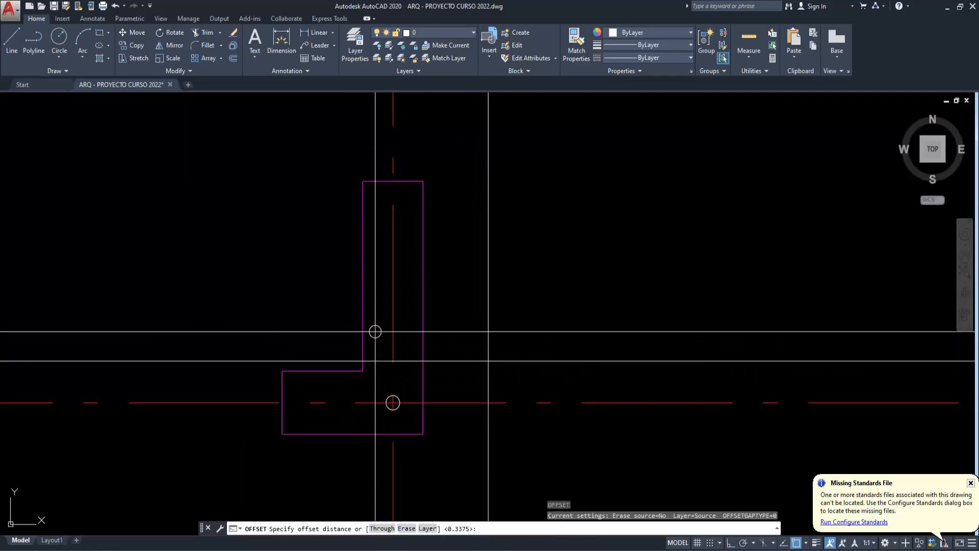
left_click(393, 347)
left_click(376, 349)
key("Return")
key("Return")
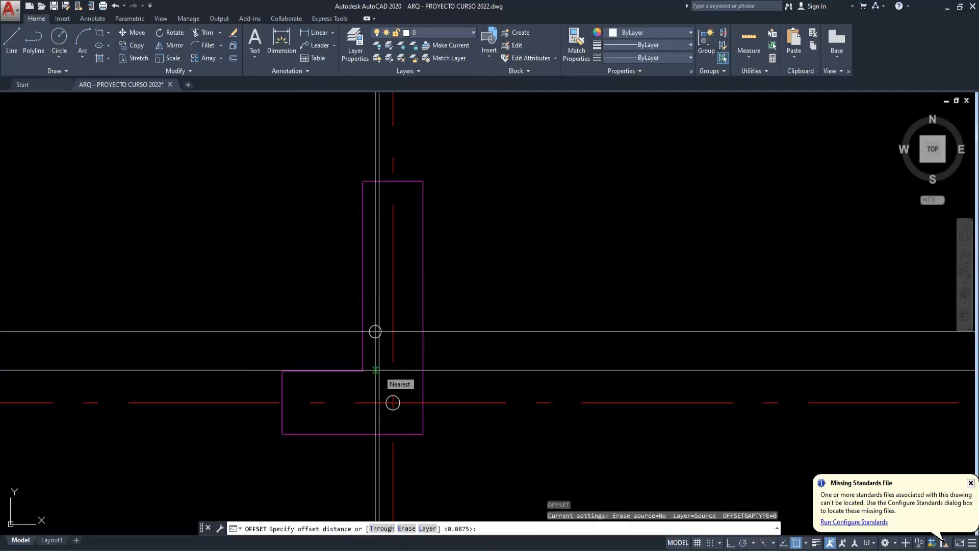
key("Escape")
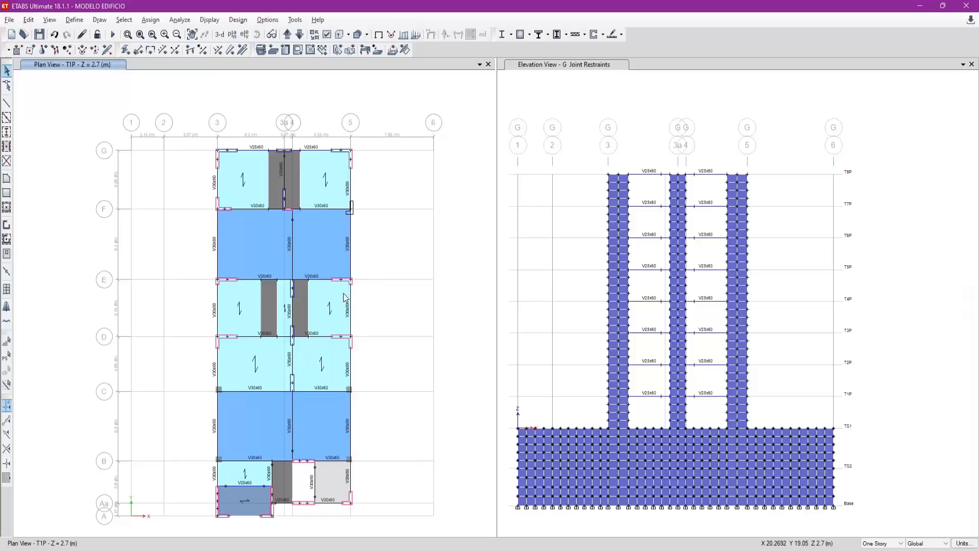
- Switch to ETABS, select the L-shaped column at grid F-5, open its insertion point assignment and set both X offsets to -0.0875 m
scroll(354, 195, "up", 3)
left_click(883, 543)
left_click(876, 526)
left_click_drag(314, 199, 383, 262)
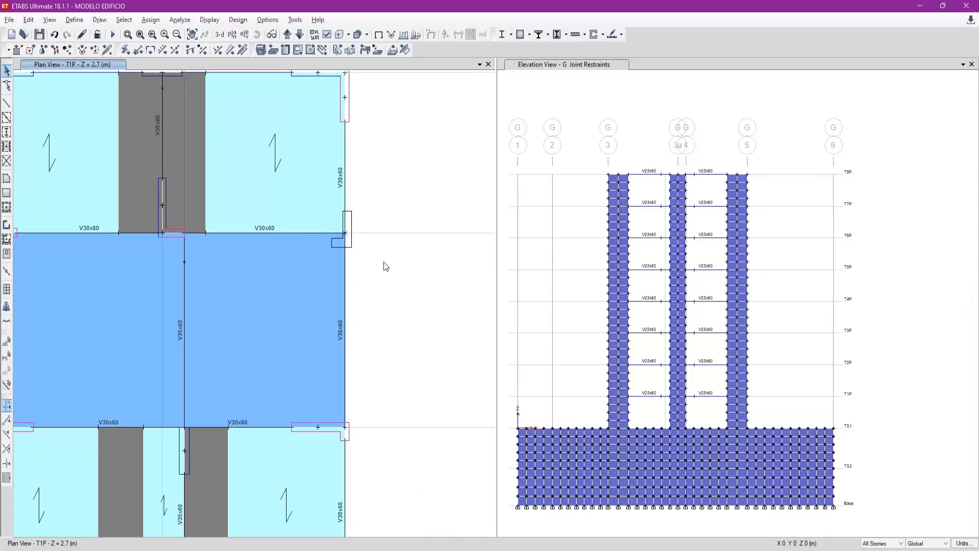
left_click(150, 19)
mouse_move(165, 48)
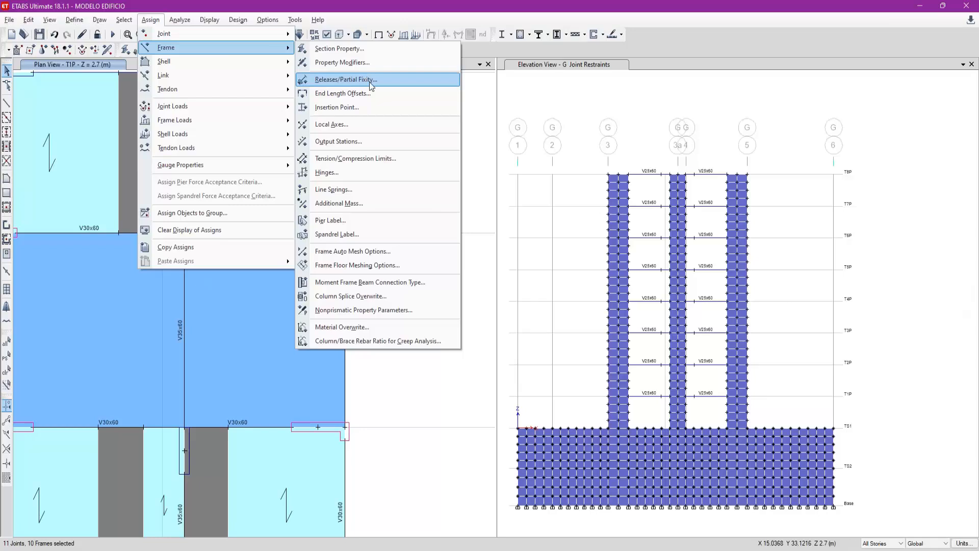
left_click(371, 108)
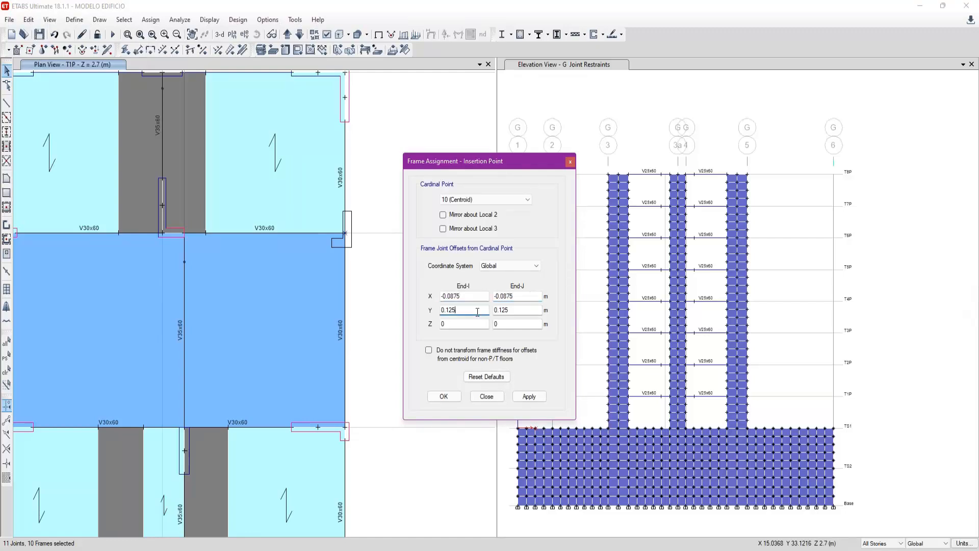
- Switch to AutoCAD and measure the vertical distance from the horizontal axis to the centroid construction line again
key("alt+Tab")
key("Escape")
key("Escape")
key("Escape")
type("o")
key("Return")
left_click(463, 403)
left_click(463, 332)
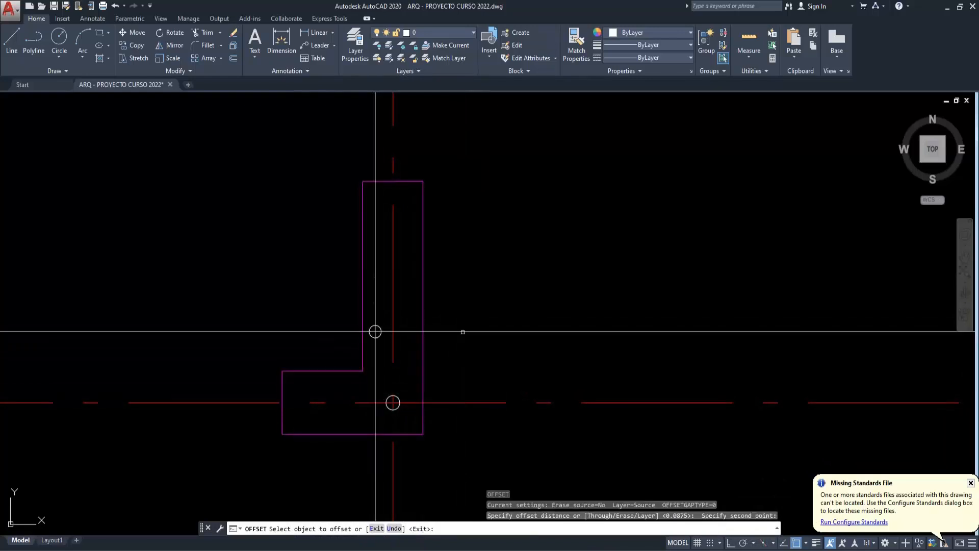
key("Return")
key("Return")
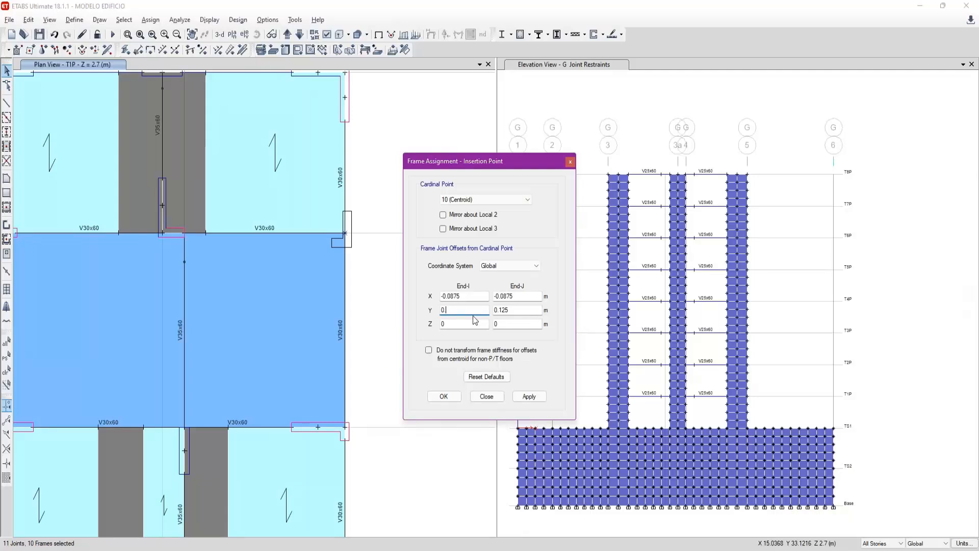
- In ETABS, set the column's Y offset to 0.3375 m at both ends, apply the insertion point and close the dialog
left_click(514, 309)
left_click(529, 396)
left_click(390, 282)
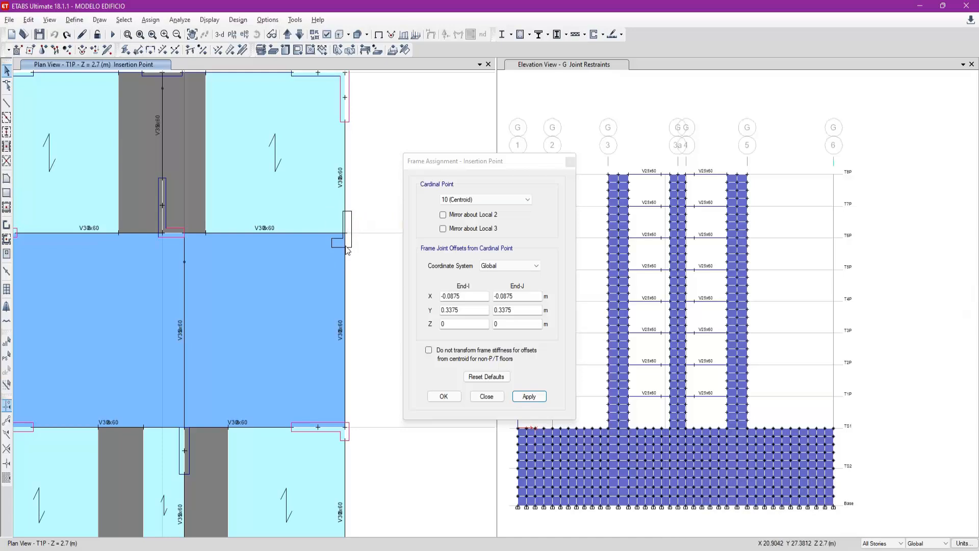
left_click(67, 35)
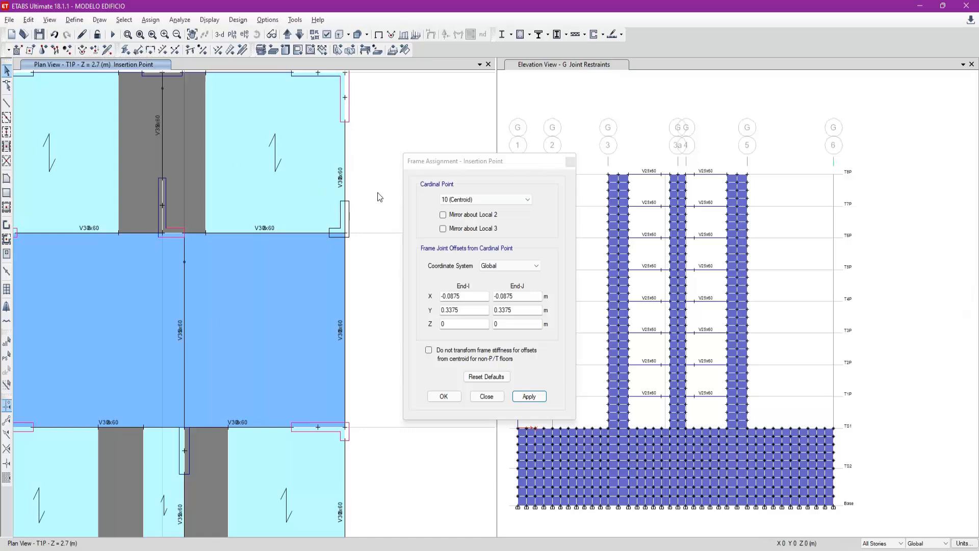
left_click(481, 398)
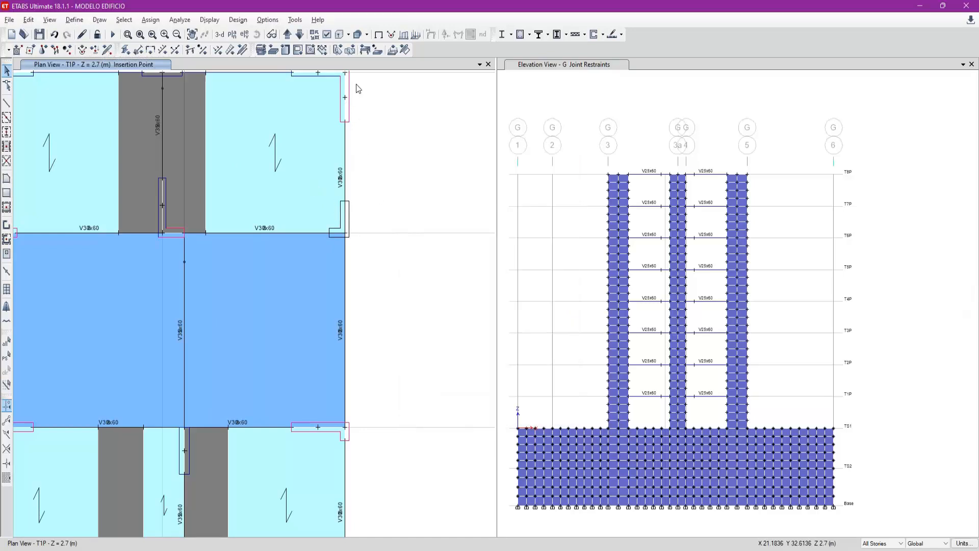
- Clear the insertion point display and check the moved column's alignment with the beams in the extruded plan view
left_click(378, 34)
left_click(348, 34)
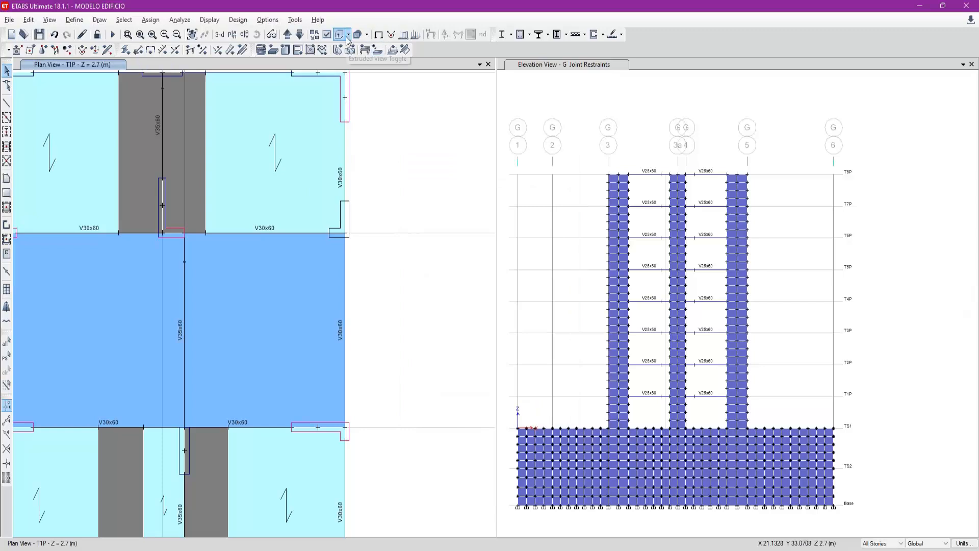
left_click(387, 47)
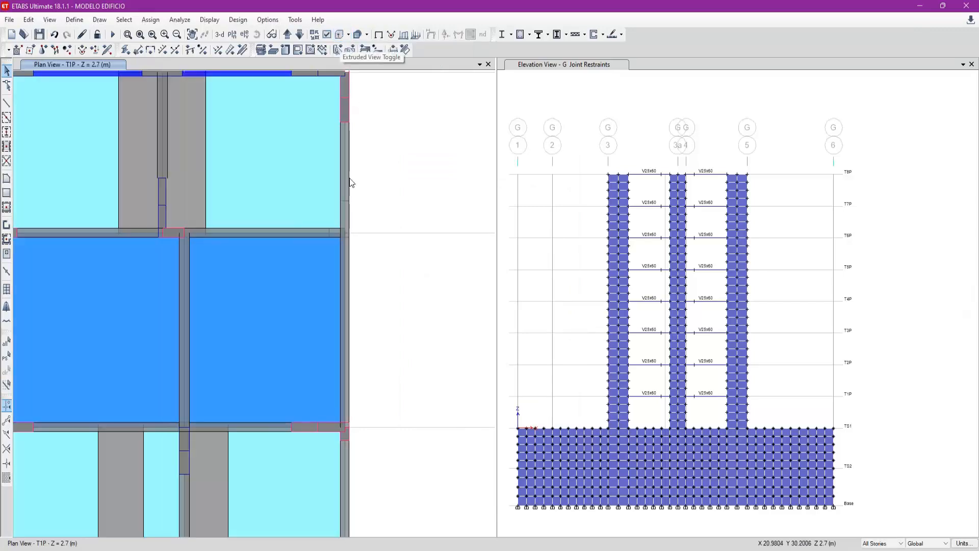
left_click(379, 34)
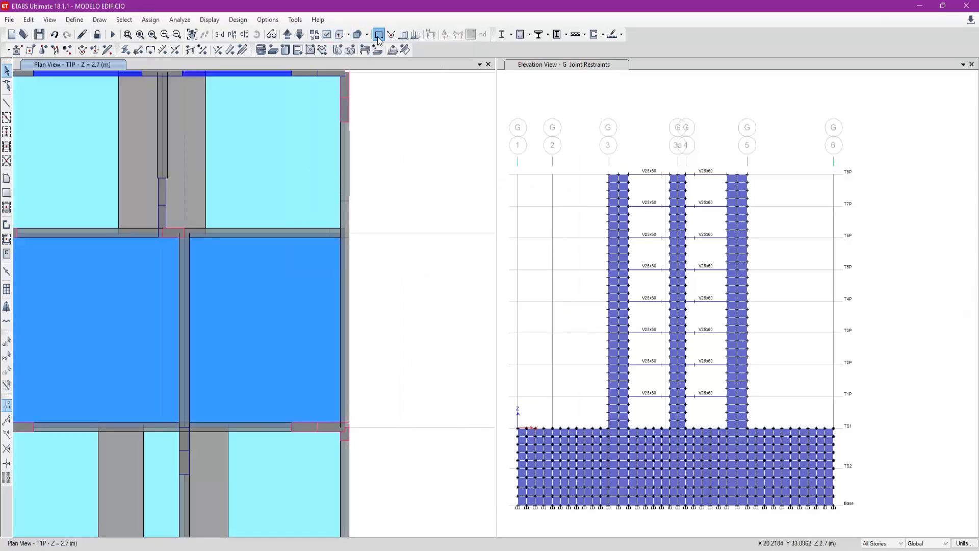
- Fit the whole T1P plan in the view and save the building model
left_click(140, 35)
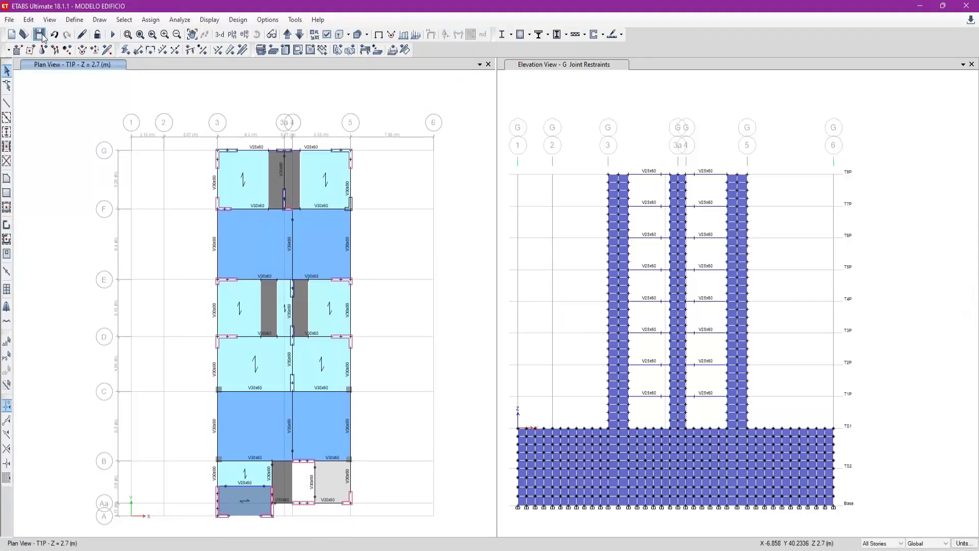
left_click(41, 34)
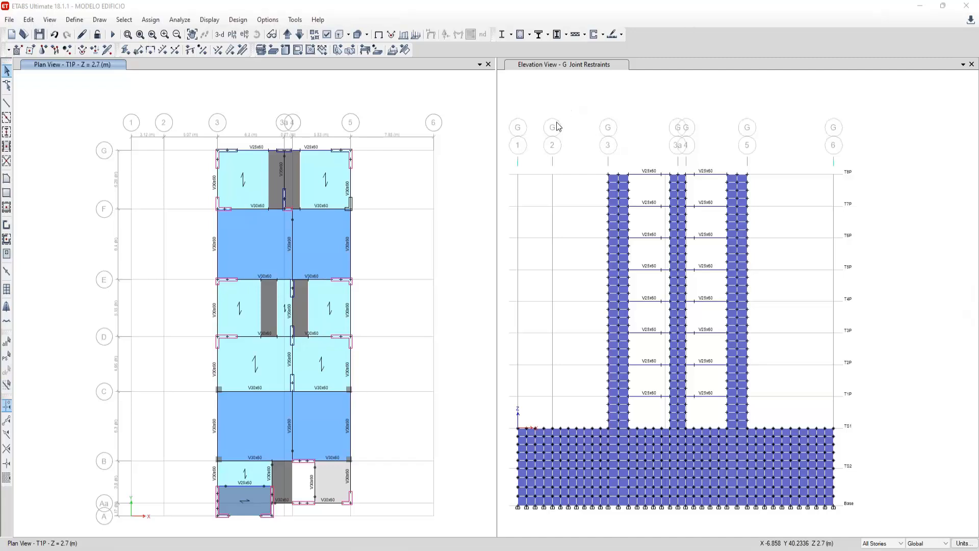
key("ctrl+s")
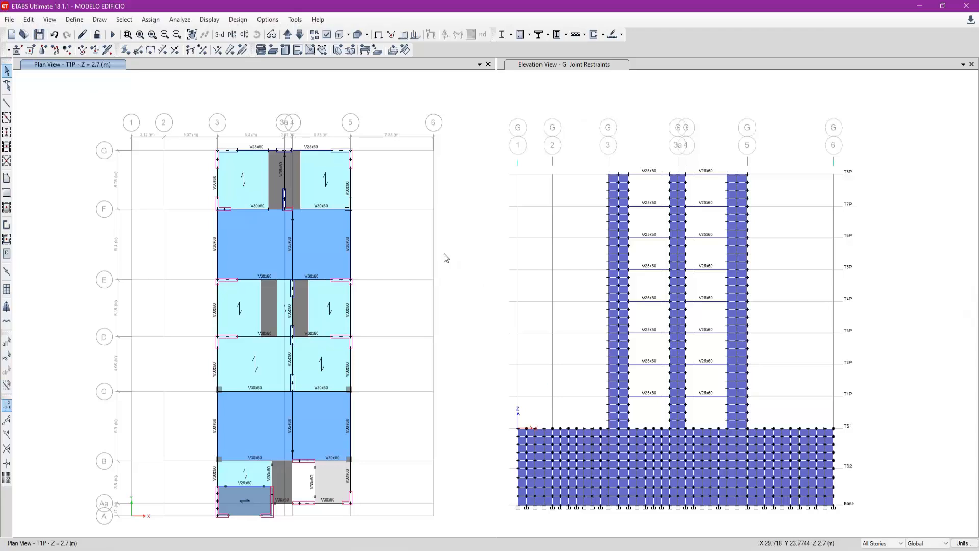
- Limit the scope to One Story and step the plan view down through the basement levels and back up to T4P
left_click(878, 549)
left_click(304, 37)
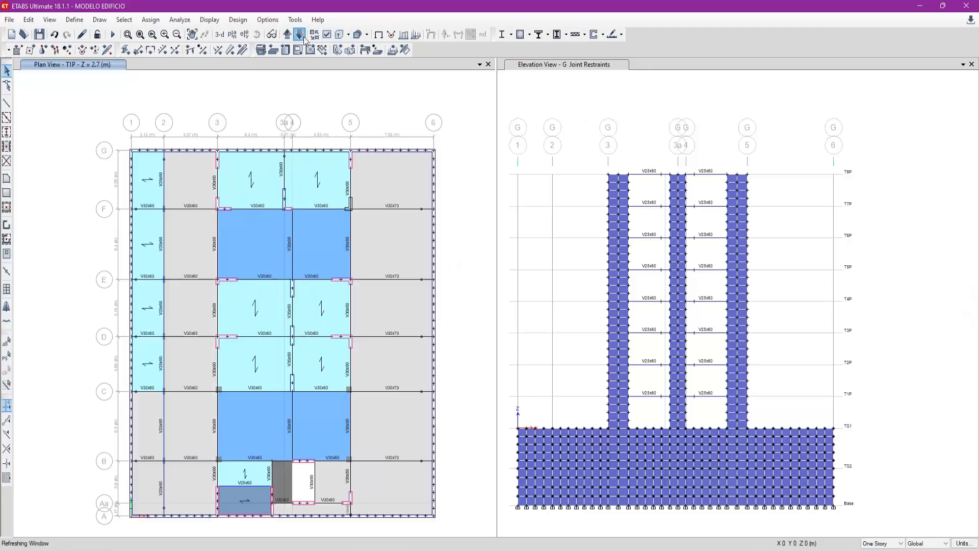
left_click(304, 37)
left_click(304, 38)
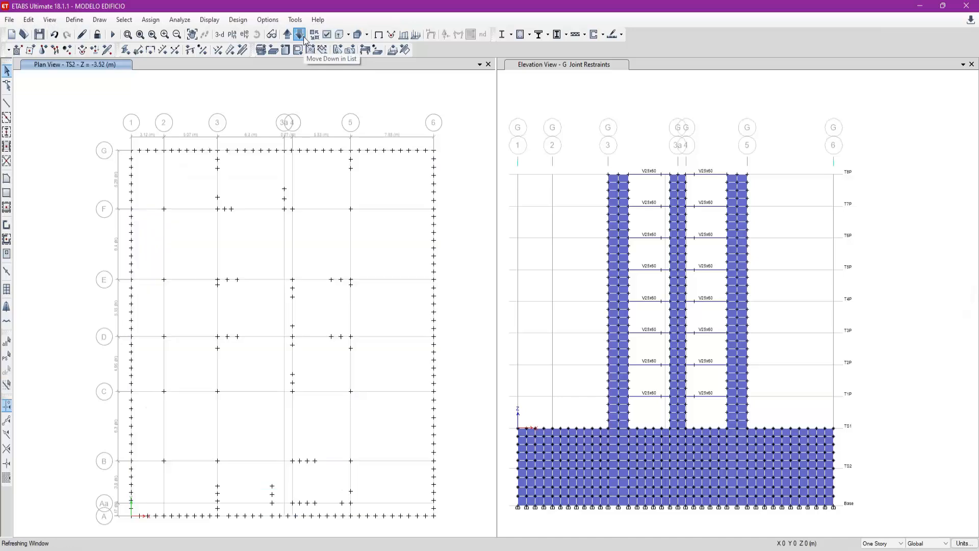
left_click(289, 38)
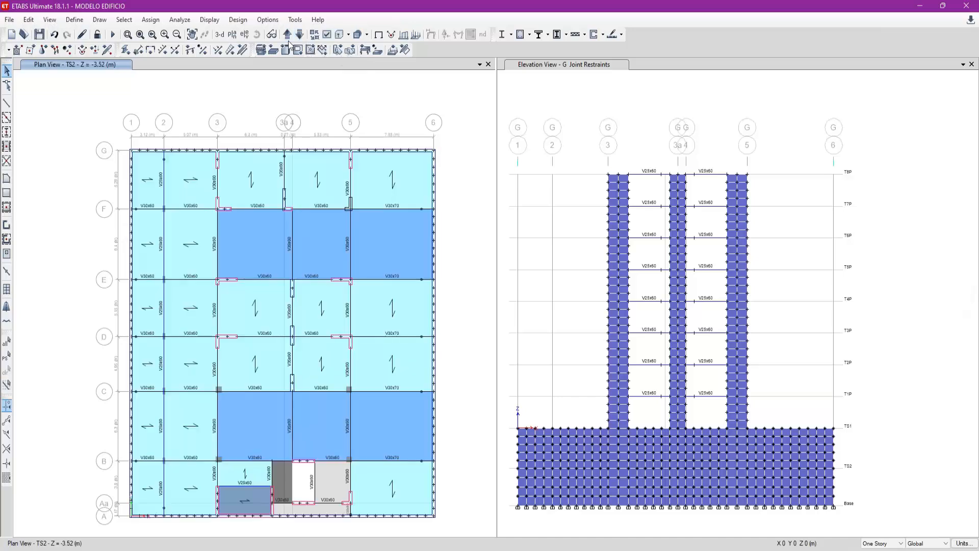
left_click(288, 35)
left_click(288, 34)
left_click(289, 35)
left_click(289, 35)
left_click(288, 35)
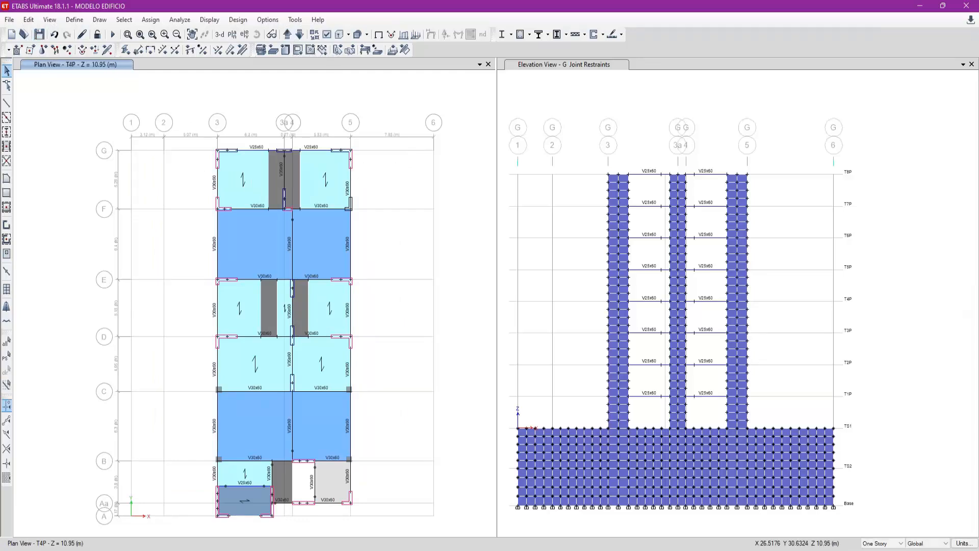
- Switch to the pending modelling tasks in Notepad, highlight the END LENGTH OFFSETS (BRAZOS RÍGIDOS) entry and return to the ETABS model
key("alt+Tab")
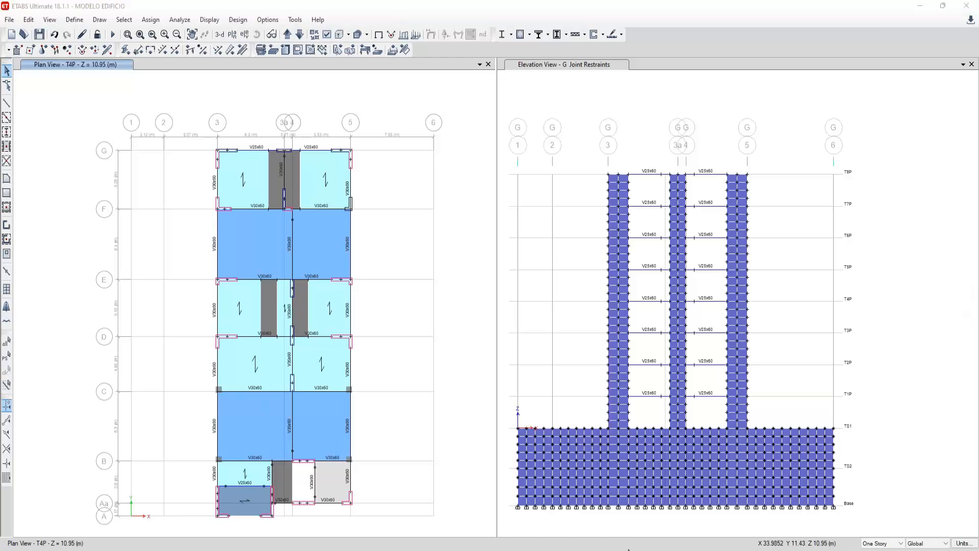
left_click(365, 146)
left_click_drag(373, 165, 224, 161)
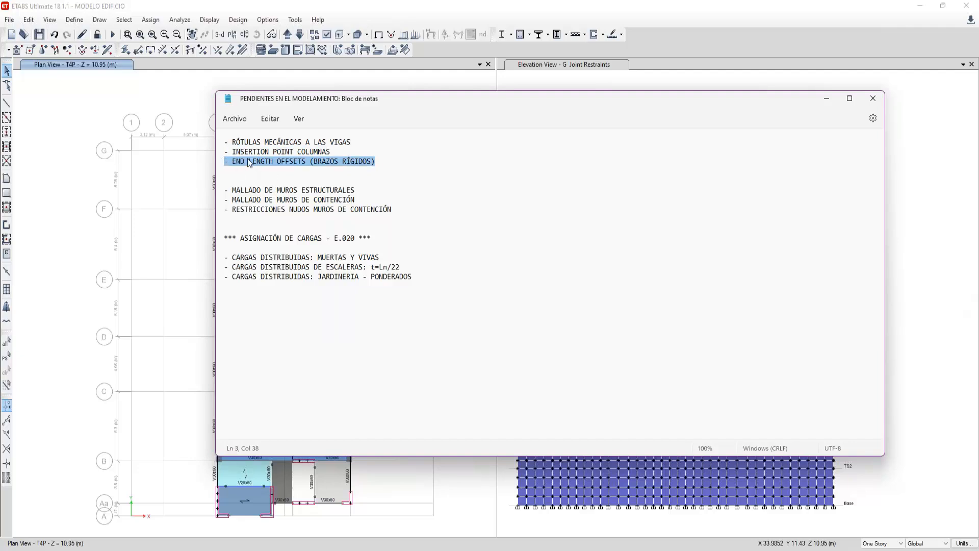
left_click(142, 238)
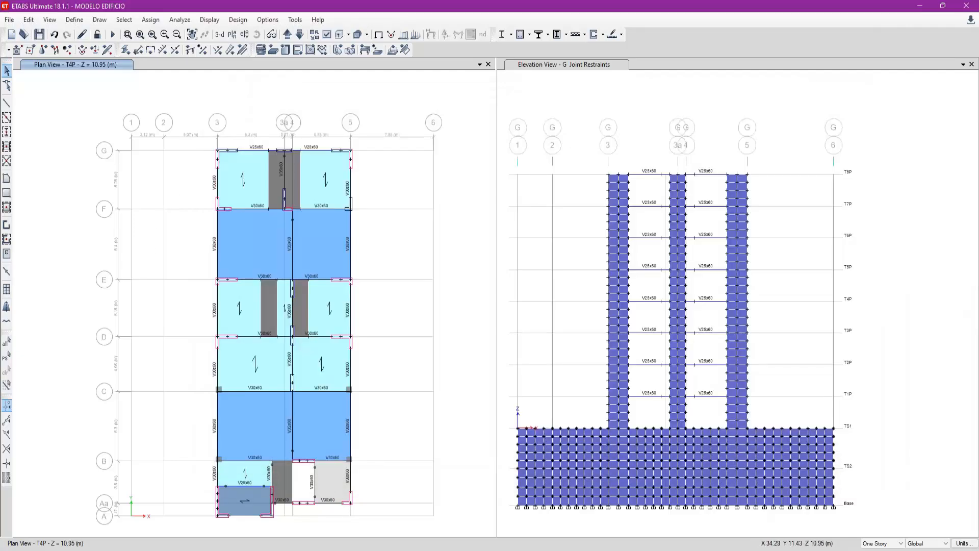
- Switch to the mirrored APUNTES SESION 5 notes in LetsView and sketch a single-bay frame with two columns and a beam under Brazos Rígidos
left_click(736, 549)
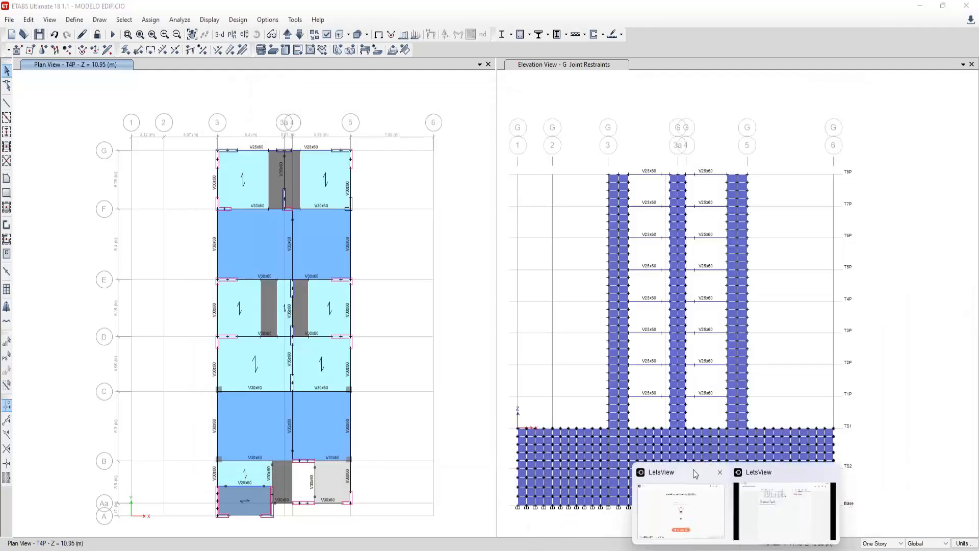
left_click(795, 502)
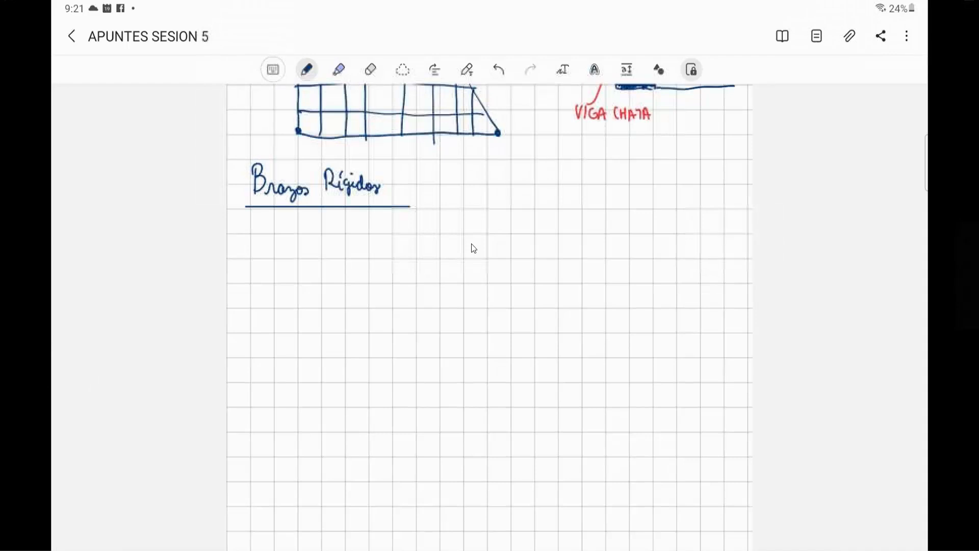
scroll(474, 248, "down", 2)
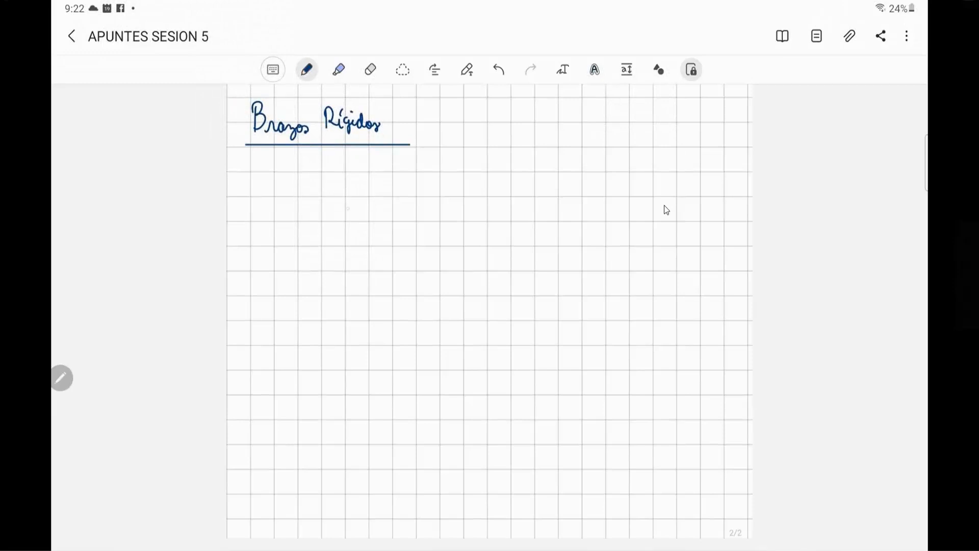
left_click_drag(346, 199, 346, 324)
left_click(347, 255)
left_click_drag(344, 198, 345, 346)
left_click_drag(343, 197, 511, 198)
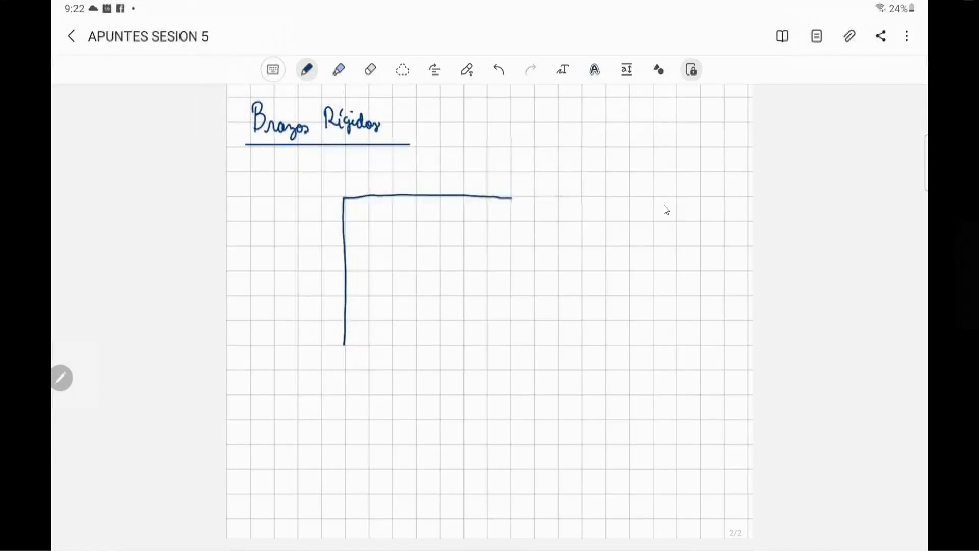
left_click_drag(511, 198, 510, 346)
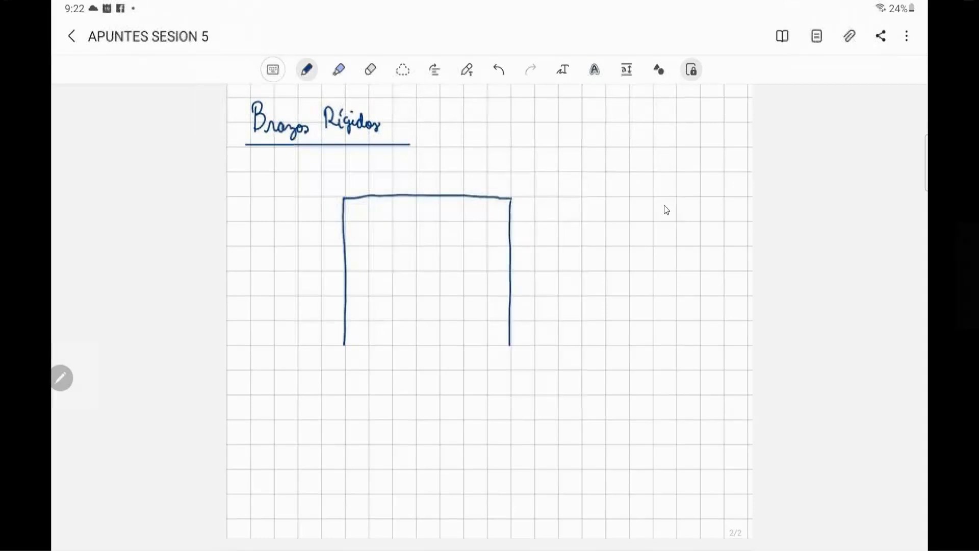
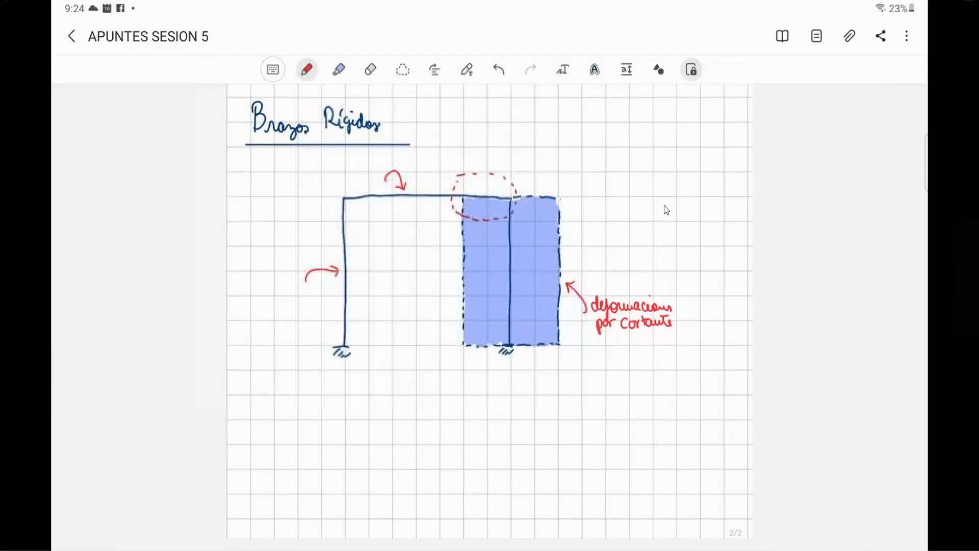
- Point a red arrow at the circled joint, switch to purple ink, dimension Ld and Lin, and label the hatched stub BRAZO RÍGIDO
left_click_drag(513, 143, 499, 168)
left_click(307, 70)
left_click(287, 277)
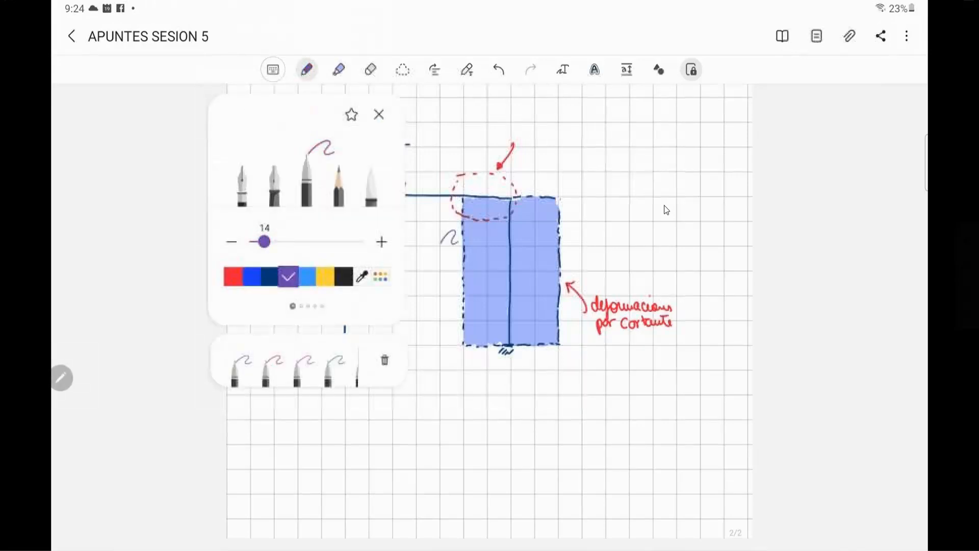
left_click(449, 237)
left_click_drag(345, 246, 465, 245)
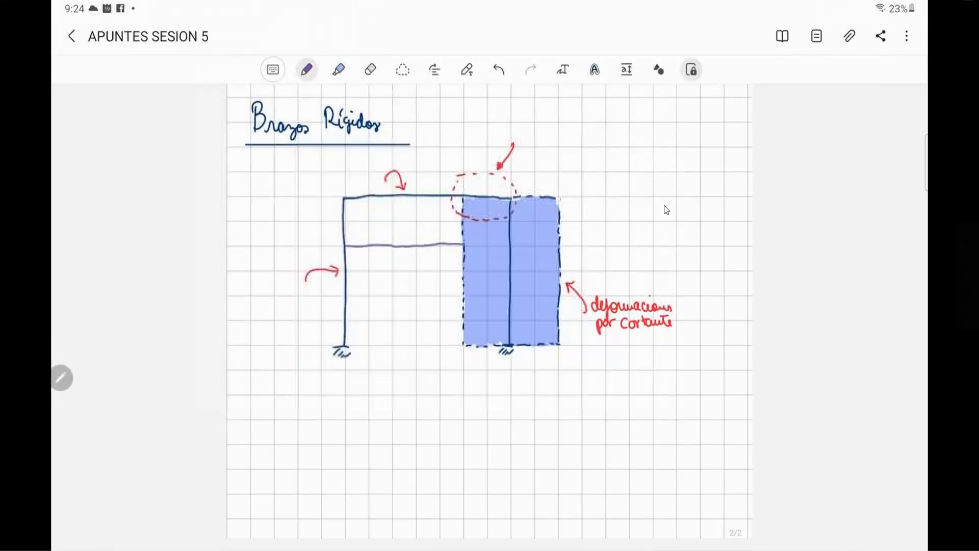
mouse_move(346, 240)
left_mouse_down()
mouse_move(345, 252)
mouse_move(411, 271)
left_mouse_up()
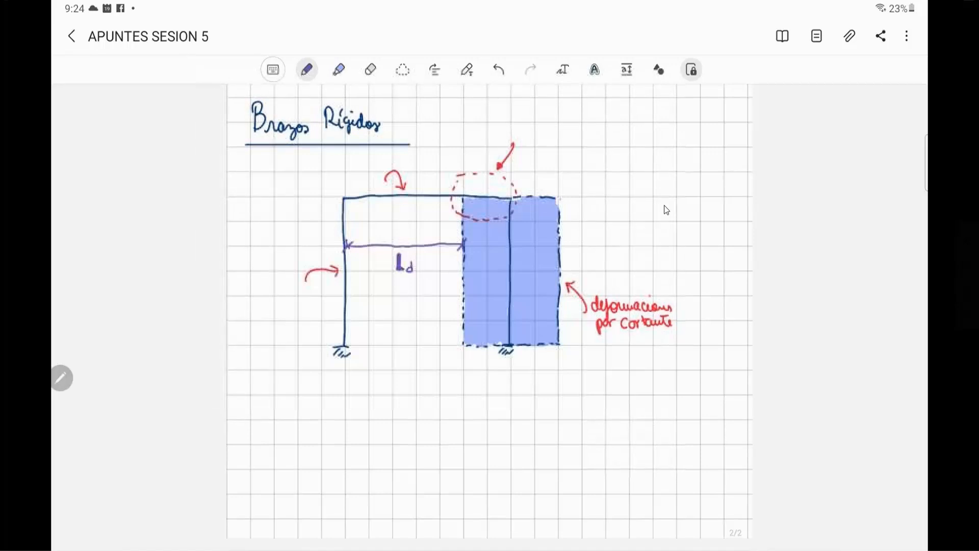
mouse_move(464, 246)
left_mouse_down()
mouse_move(509, 249)
mouse_move(472, 250)
left_mouse_up()
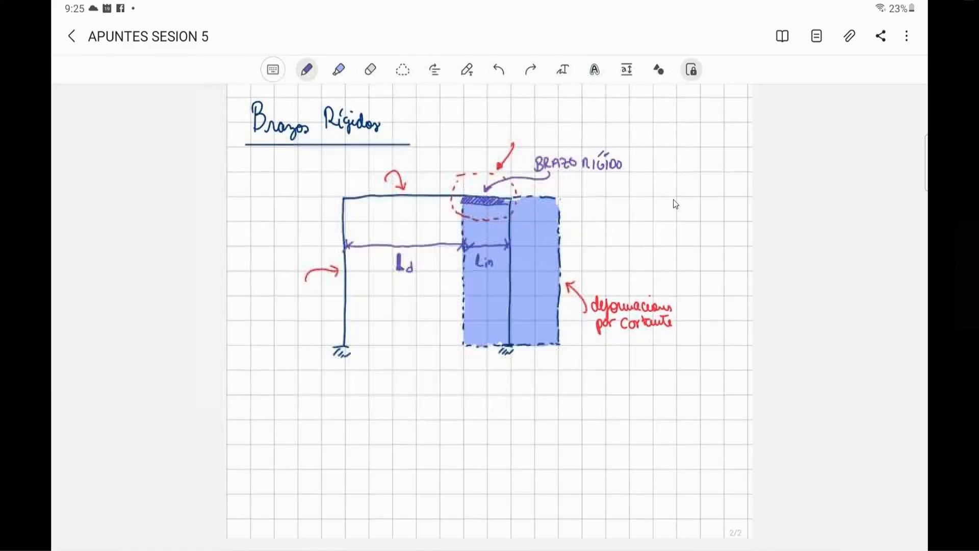
- Draw an arrow from the BRAZO RÍGIDO label and write the stiffness assumptions EI=∞ and EA=∞ beside it
mouse_move(629, 159)
left_mouse_down()
mouse_move(653, 143)
mouse_move(682, 144)
mouse_move(668, 162)
mouse_move(680, 168)
left_mouse_up()
left_click(688, 137)
mouse_move(705, 135)
left_mouse_down()
mouse_move(712, 140)
mouse_move(693, 163)
left_mouse_up()
left_click_drag(688, 166, 710, 163)
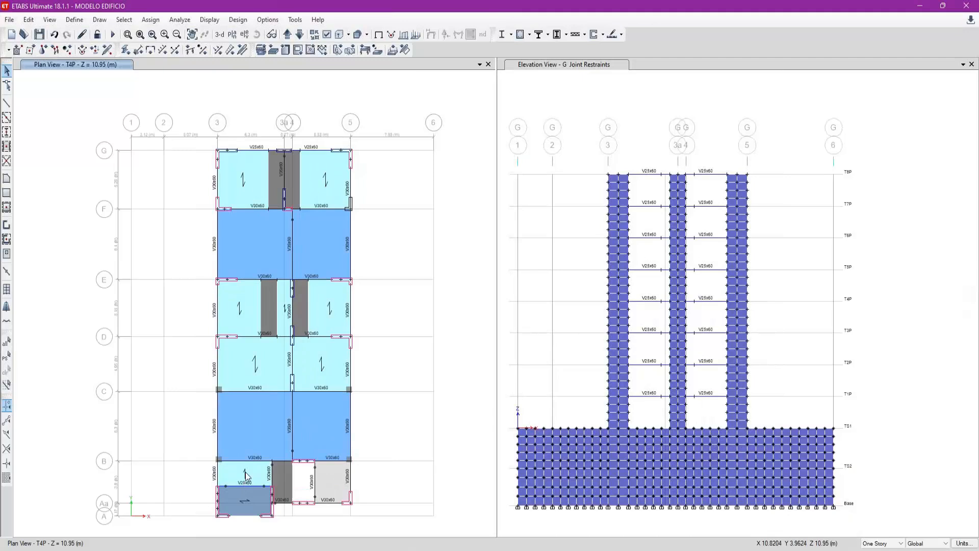
- Switch to the AutoCAD floor plan and measure from axis B to the upper face of column C-2 with a linear dimension
scroll(250, 467, "up", 3)
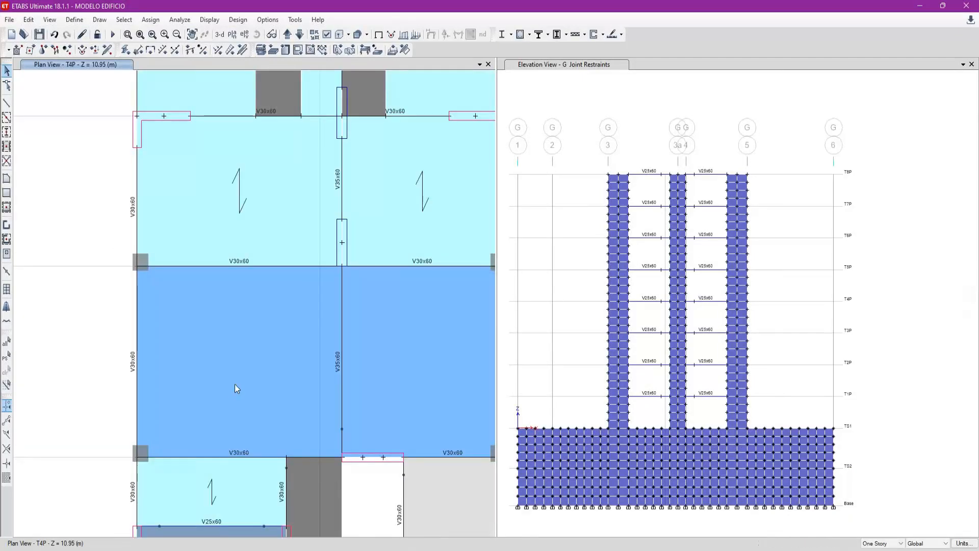
middle_click_drag(234, 384, 189, 377)
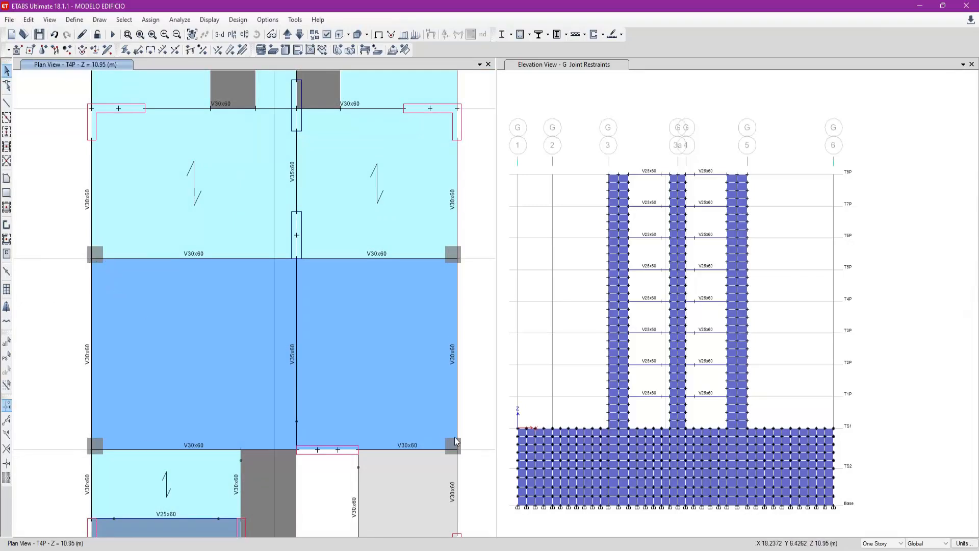
left_click(601, 548)
scroll(377, 333, "down", 10)
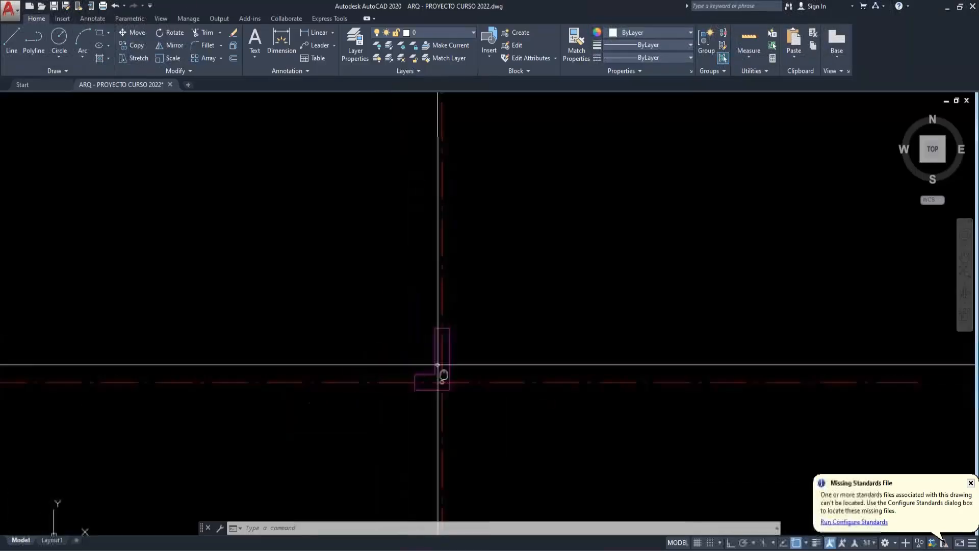
scroll(345, 417, "up", 8)
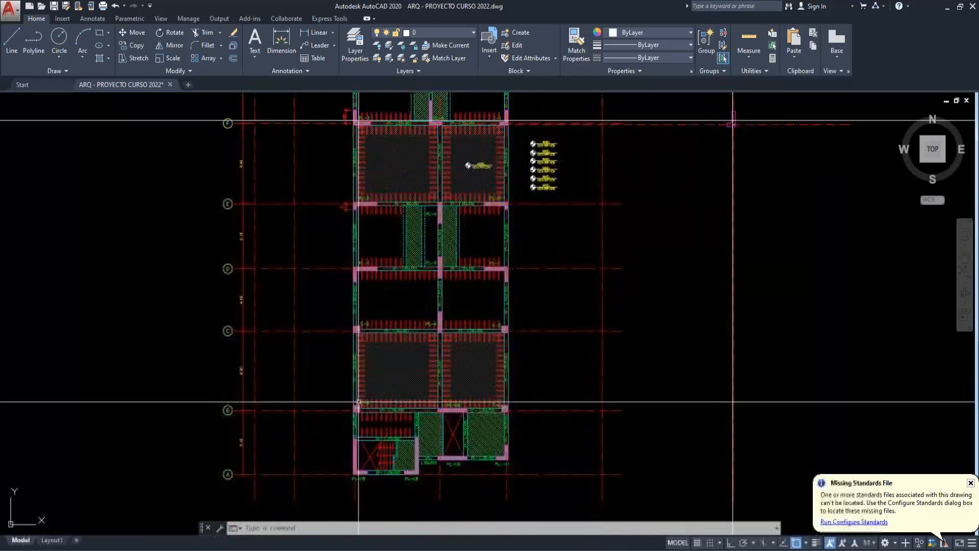
scroll(344, 416, "up", 2)
type("dli")
key("Return")
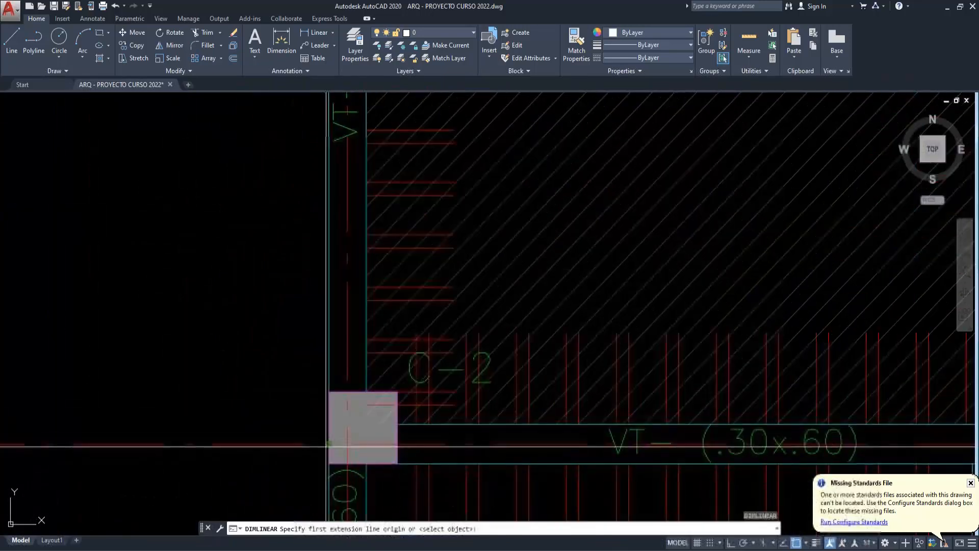
left_click(329, 443)
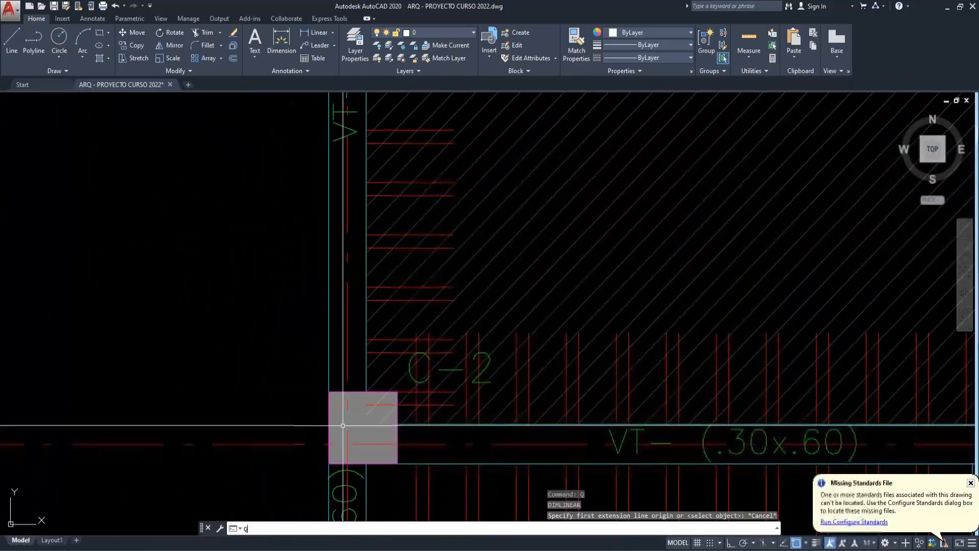
left_click(329, 392)
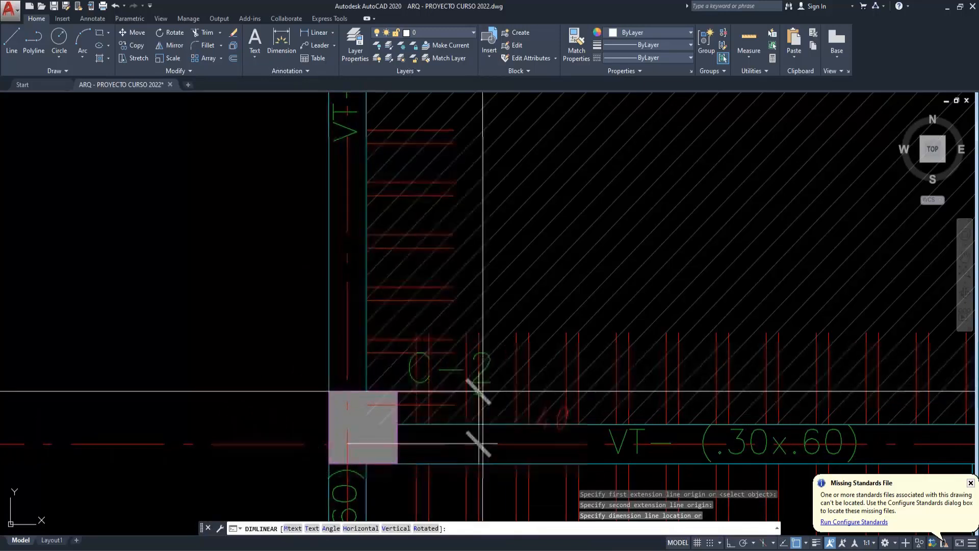
key("Escape")
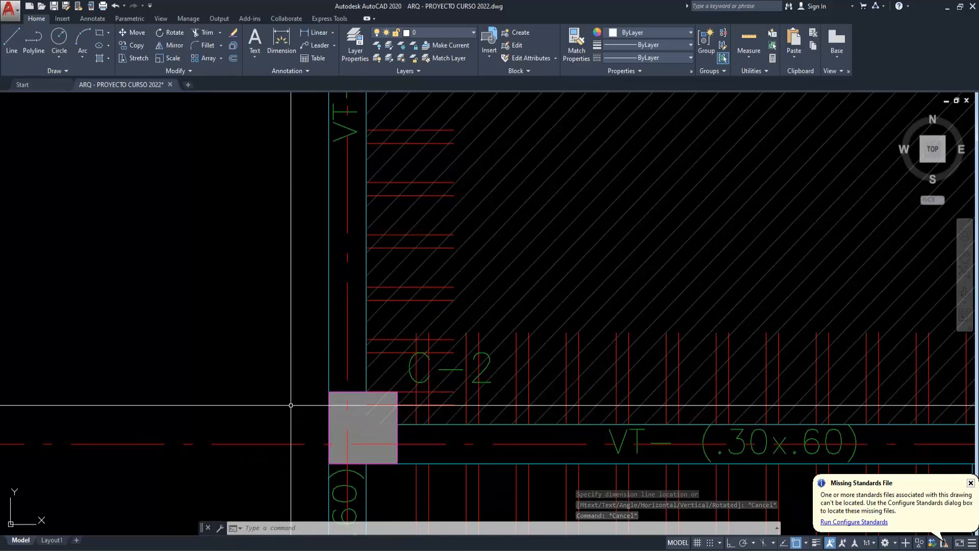
key("Escape")
key("Escape")
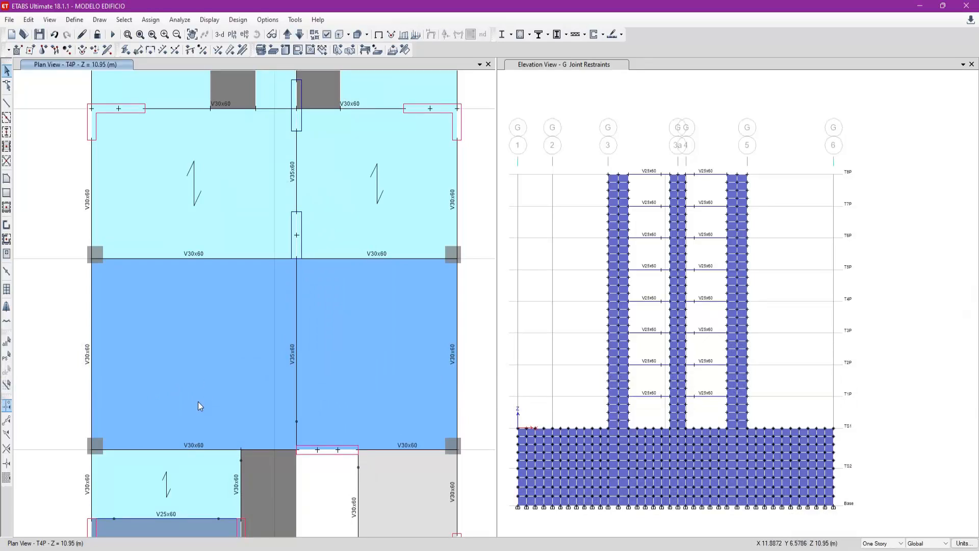
- In ETABS, extend the scope to All Stories, select the V30x60 beam on axis 3 between C and D, and open its End Length Offsets assignment
mouse_move(237, 383)
middle_mouse_down()
mouse_move(239, 369)
mouse_move(232, 382)
mouse_move(227, 370)
middle_mouse_up()
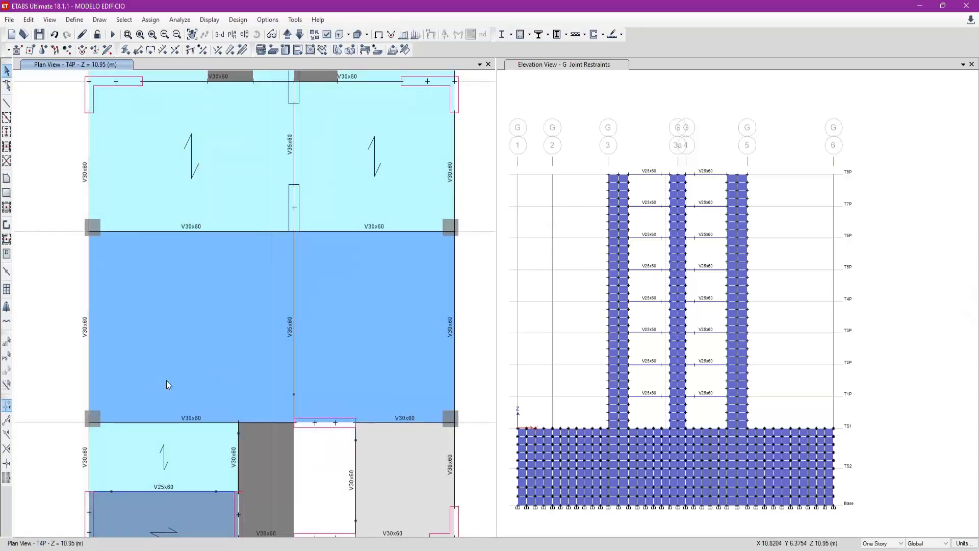
middle_click_drag(131, 352, 158, 392)
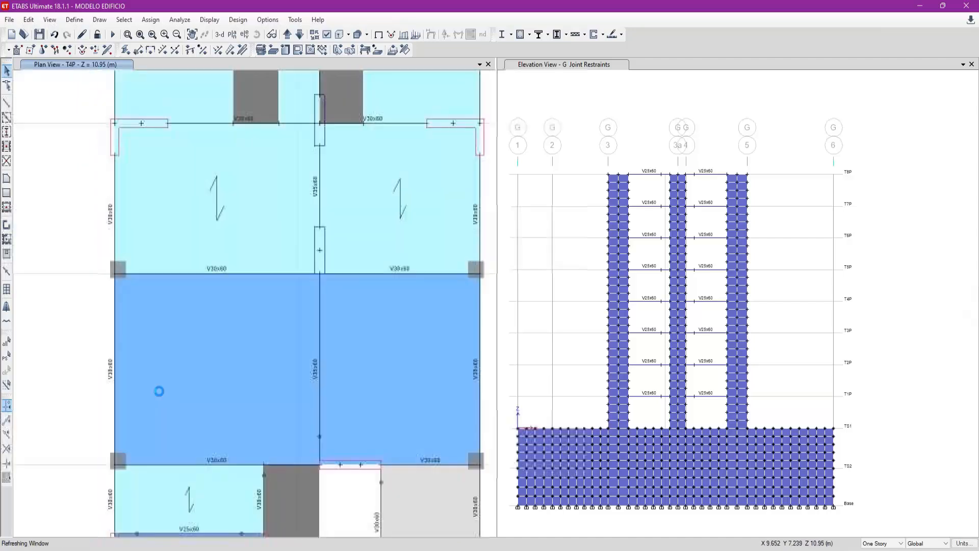
left_click(871, 543)
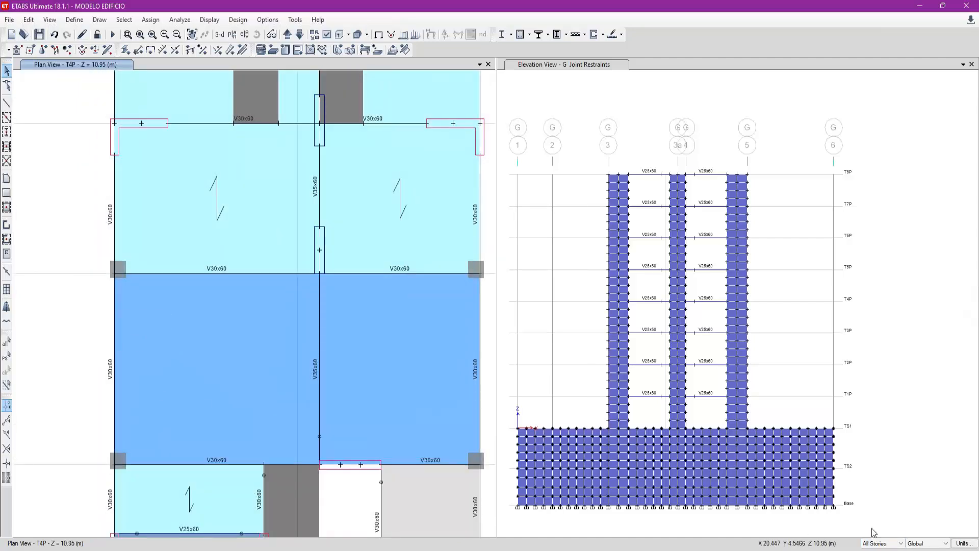
left_click(116, 229)
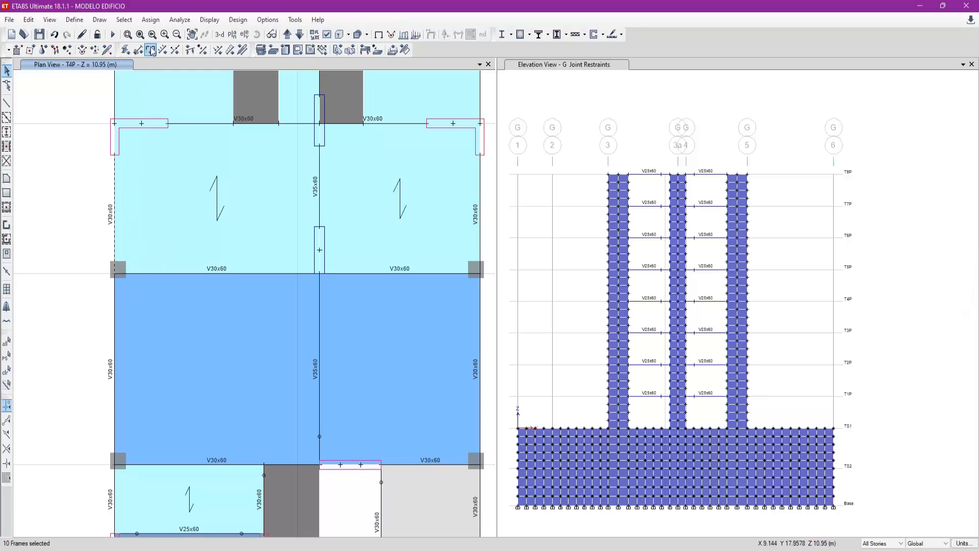
left_click(151, 20)
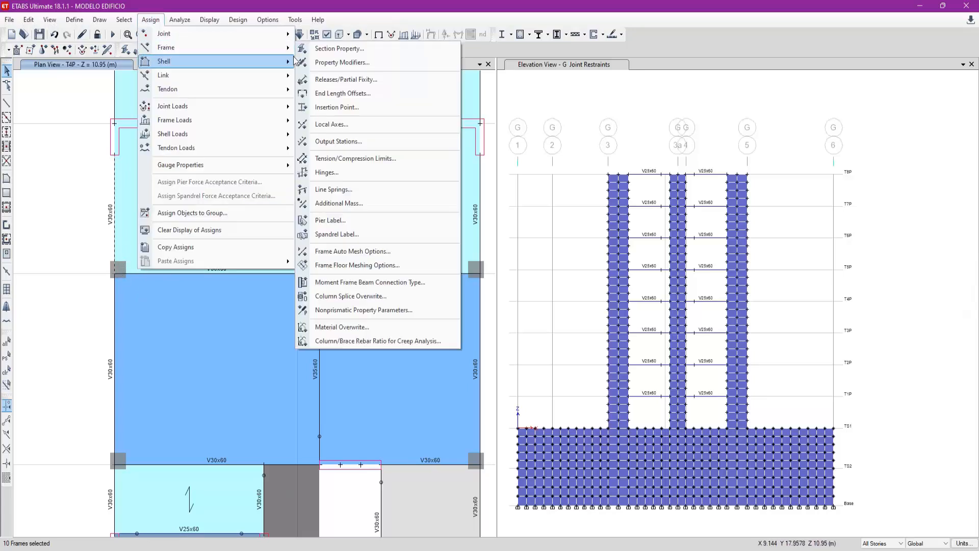
left_click(351, 97)
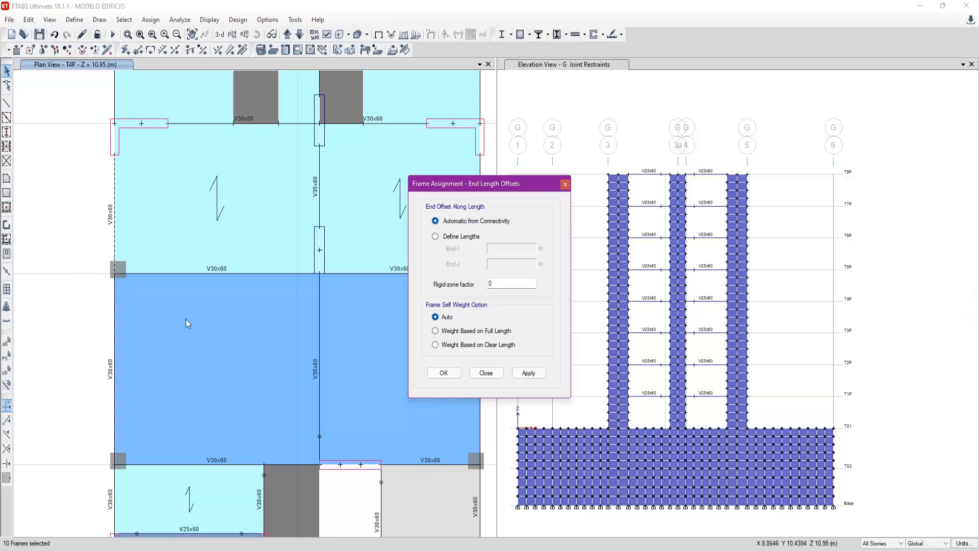
- Define the end offset lengths manually and set End-I to 0.40 m
left_click(467, 238)
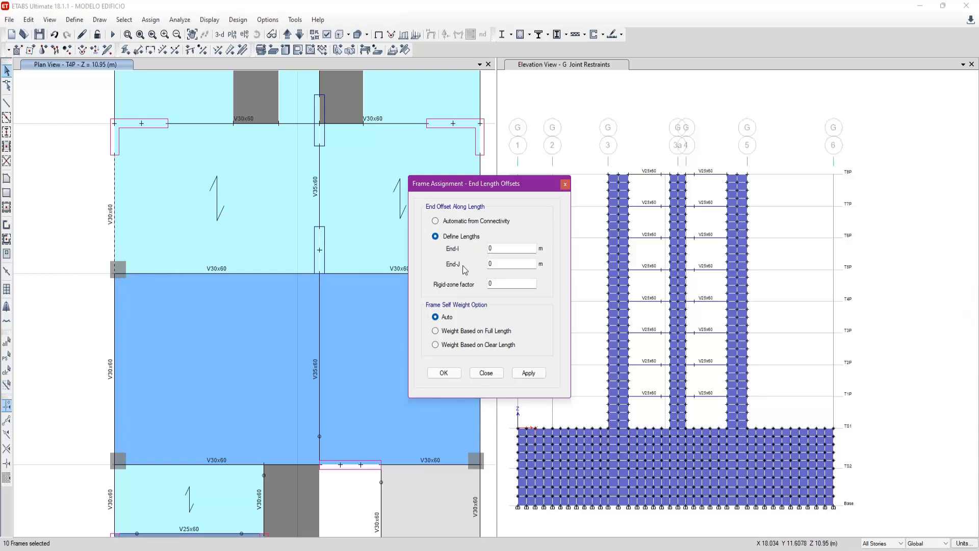
double_click(511, 248)
type("0.40")
key("Tab")
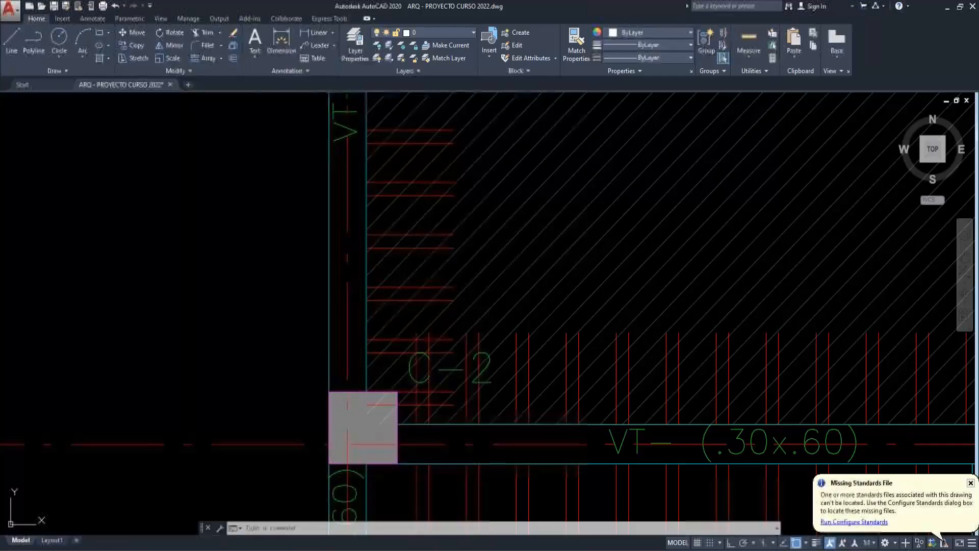
- Examine the edge beam between wall PL-7 and column C-2 in the AutoCAD floor plan
scroll(400, 336, "down", 3)
scroll(400, 335, "up", 5)
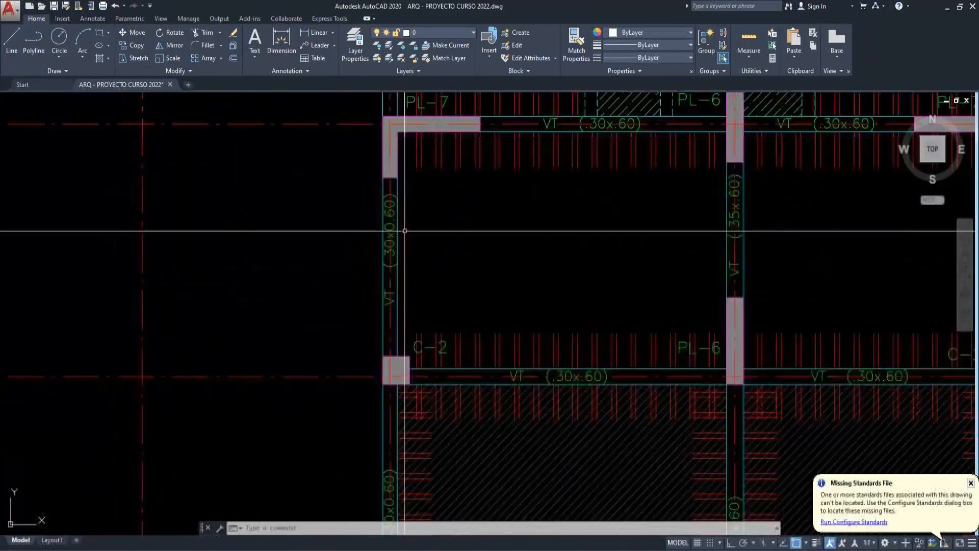
middle_click_drag(398, 314, 405, 275)
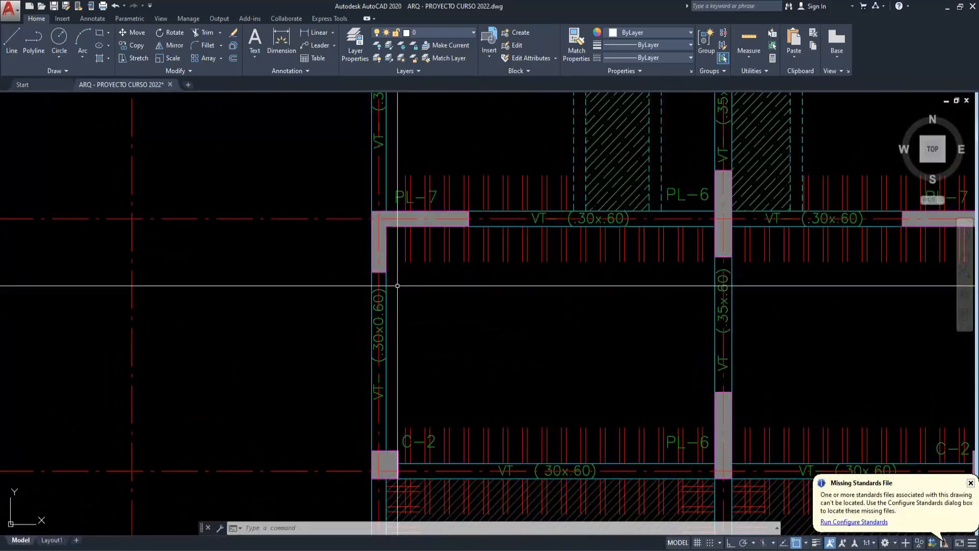
key("Escape")
key("Escape")
key("Escape")
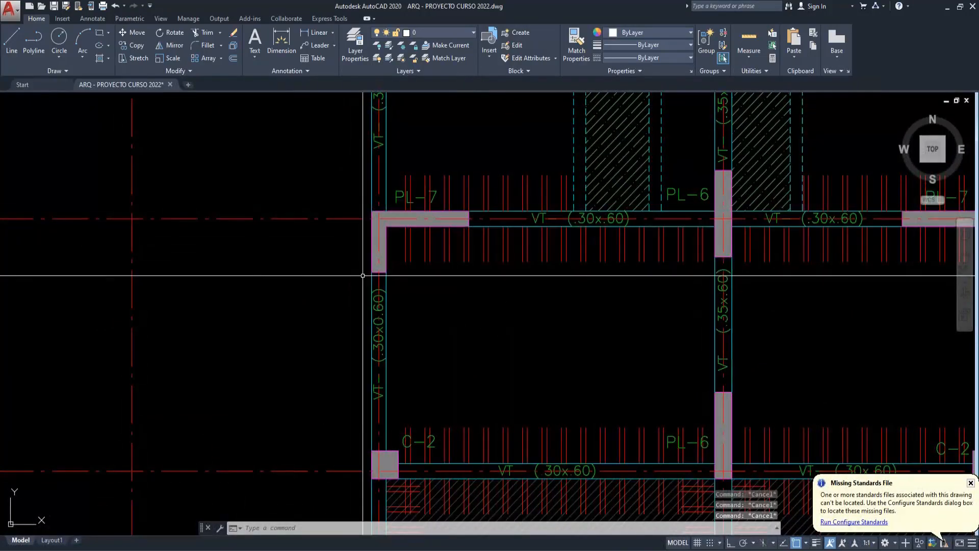
- Switch to the APUNTES SESION 5 sketch, mark both ends of the beam's Ld length with red dots, and return to ETABS
left_click(735, 550)
left_click(762, 505)
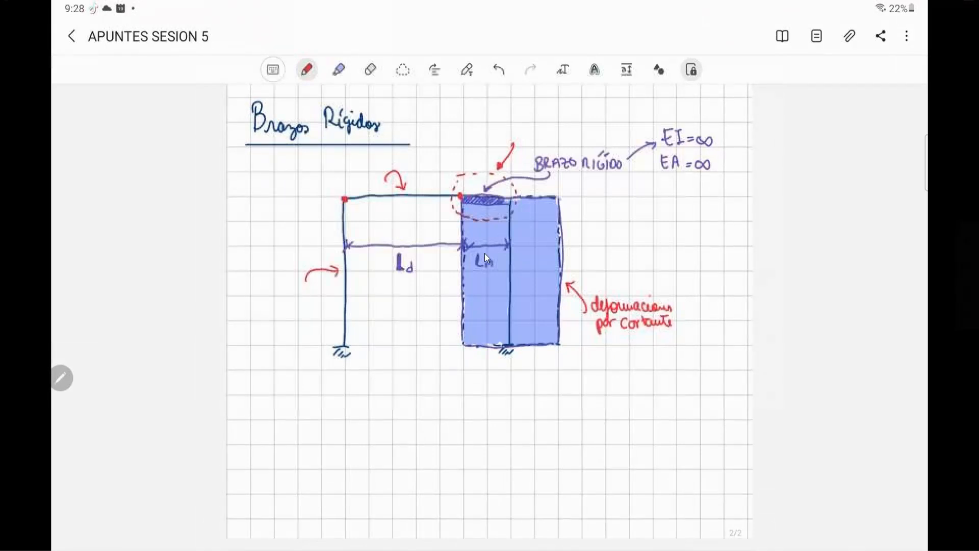
mouse_move(401, 548)
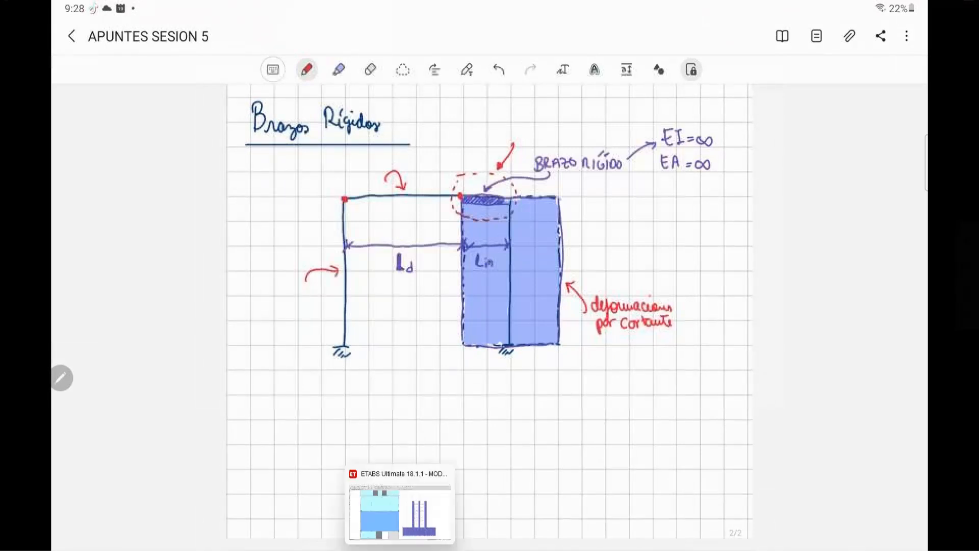
left_click(400, 507)
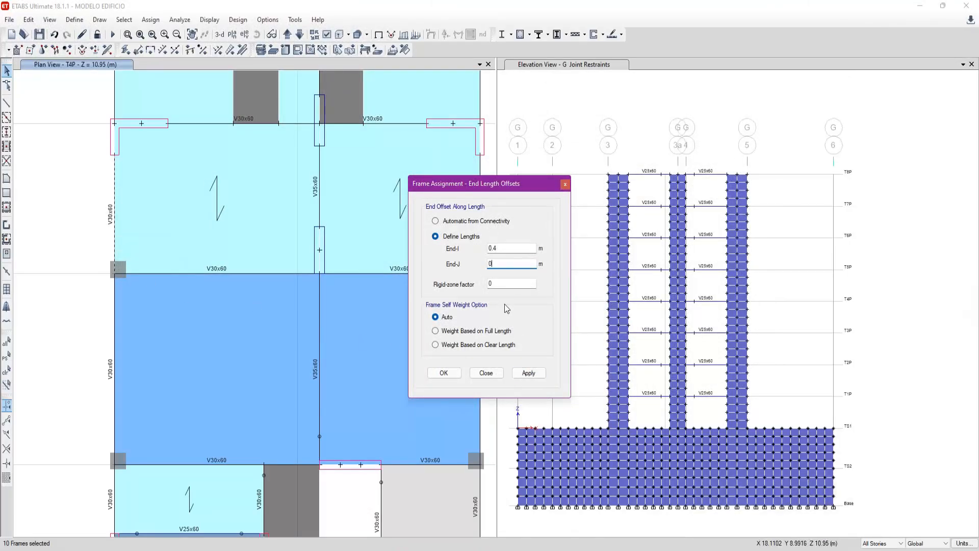
- Review the End-I length and rigid-zone factor in the end offset settings against the selected beam in plan
key("Tab")
double_click(508, 248)
left_click(509, 287)
double_click(506, 249)
double_click(489, 283)
double_click(487, 249)
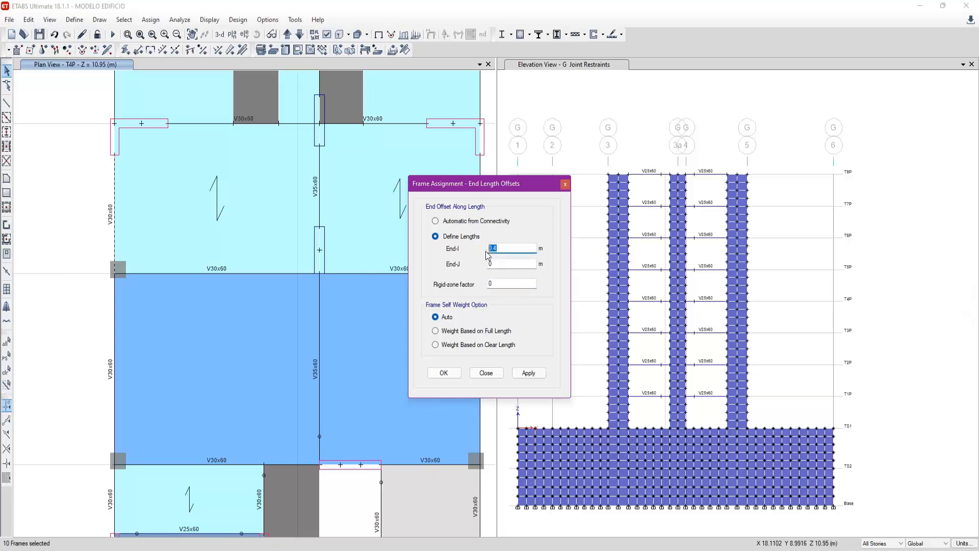
double_click(503, 282)
middle_click_drag(154, 256, 157, 269)
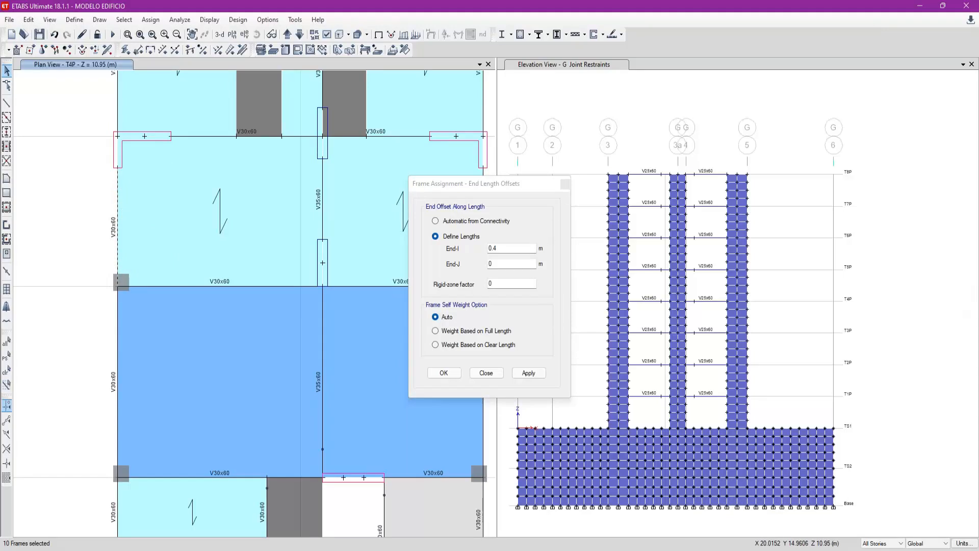
left_click(688, 15)
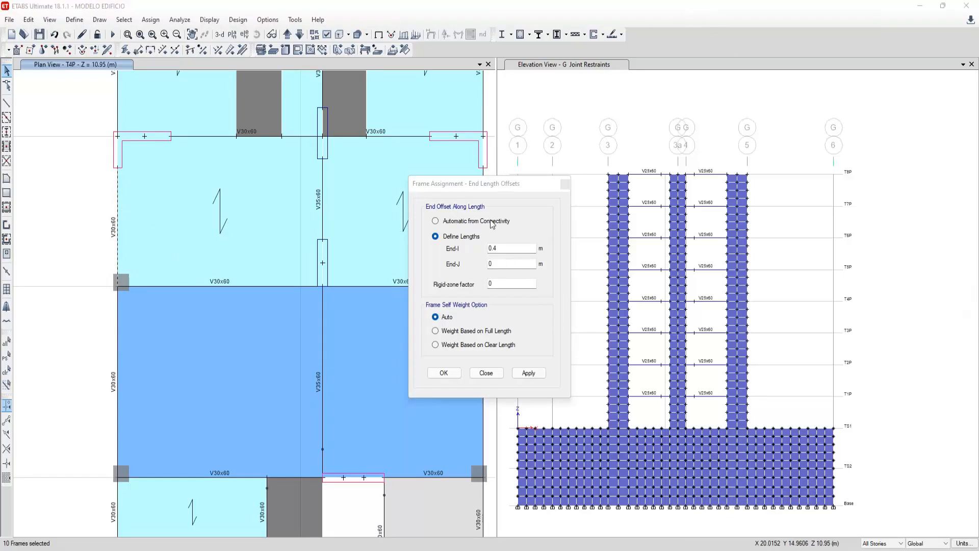
left_click(505, 191)
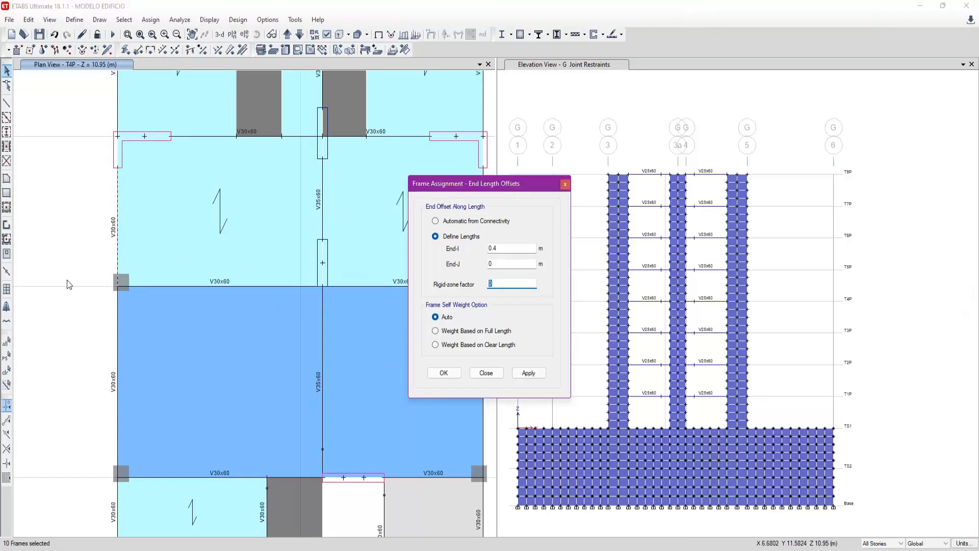
- Apply the 0.4 m End-I offset with rigid-zone factor 0 to the selected beams, inspect the column end, and restore the previous selection
left_click(529, 373)
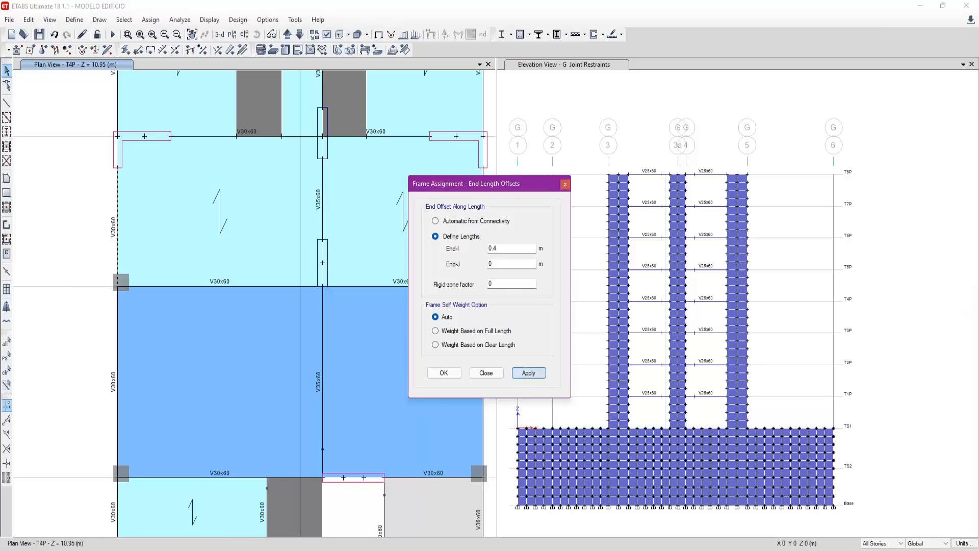
scroll(87, 249, "up", 3)
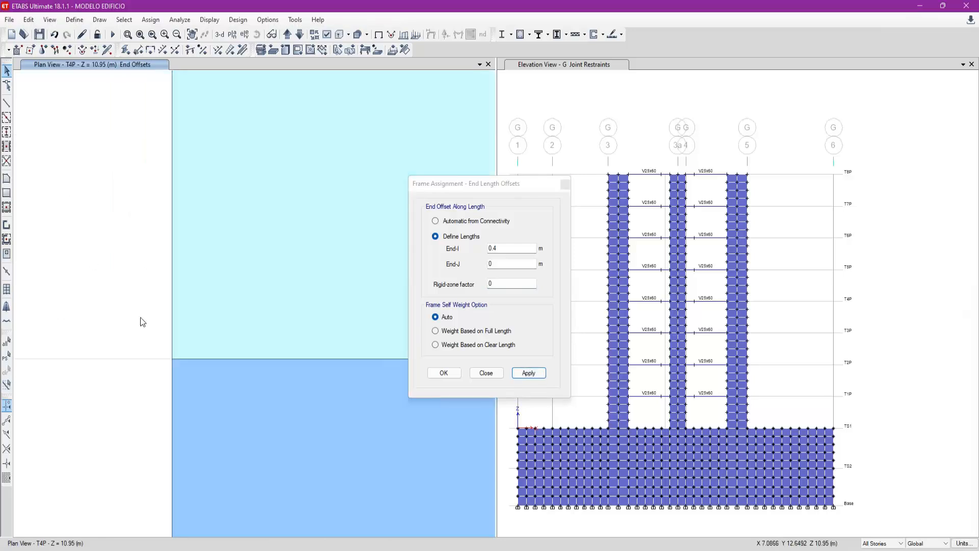
middle_click_drag(215, 300, 234, 341)
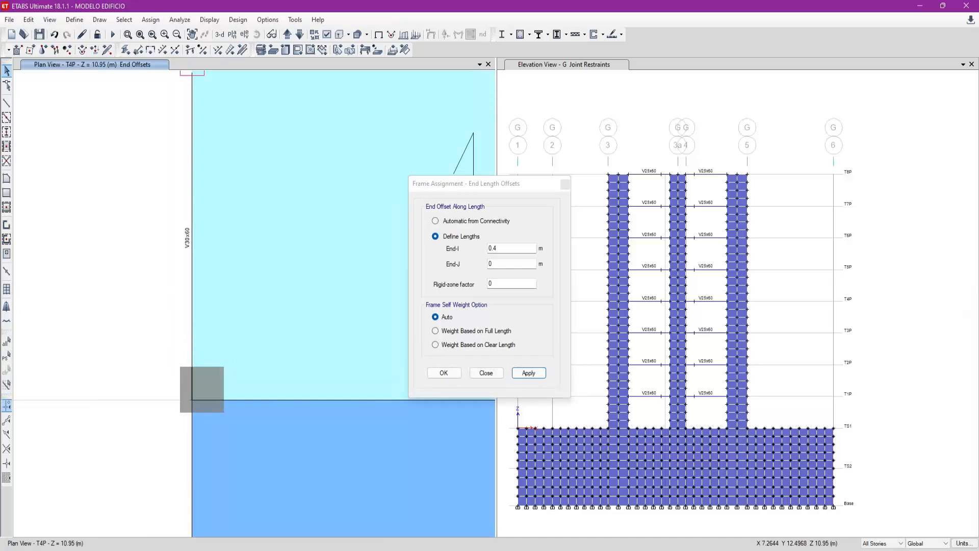
left_click(6, 355)
scroll(107, 342, "down", 3)
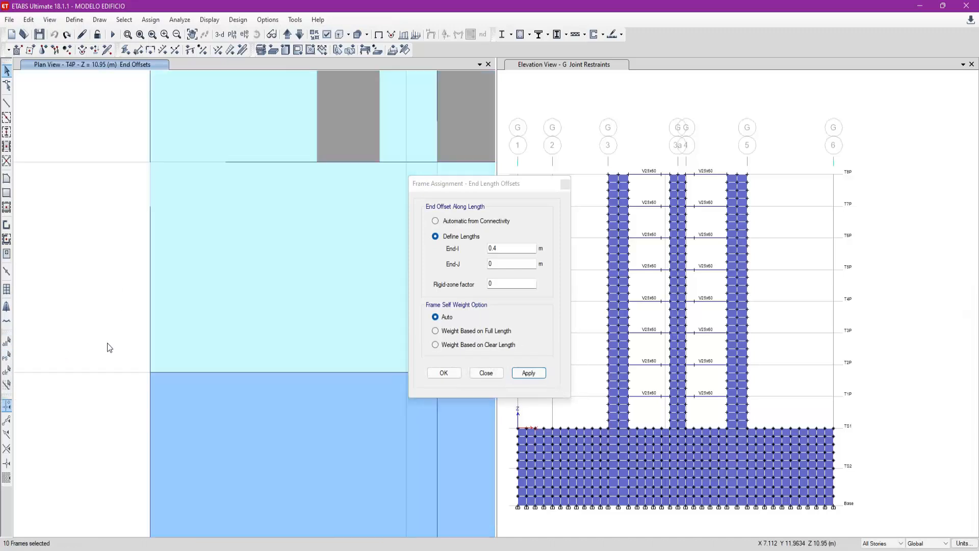
- Consult the APUNTES SESION 5 rigid-arm sketch, return to ETABS, and apply rigid-zone factor 1 with the 0.4 m End-I offset to the selected beams
left_click(499, 287)
double_click(499, 287)
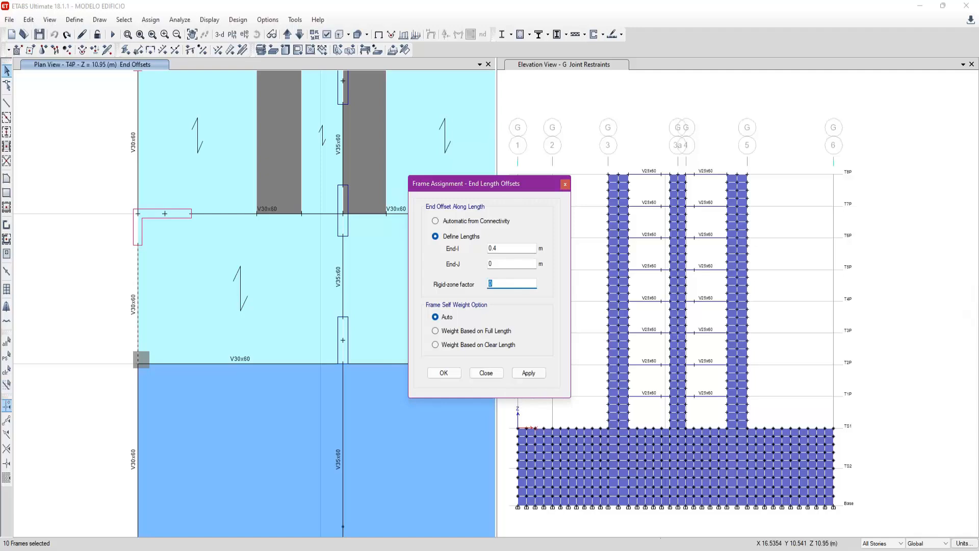
left_click(736, 550)
left_click(769, 536)
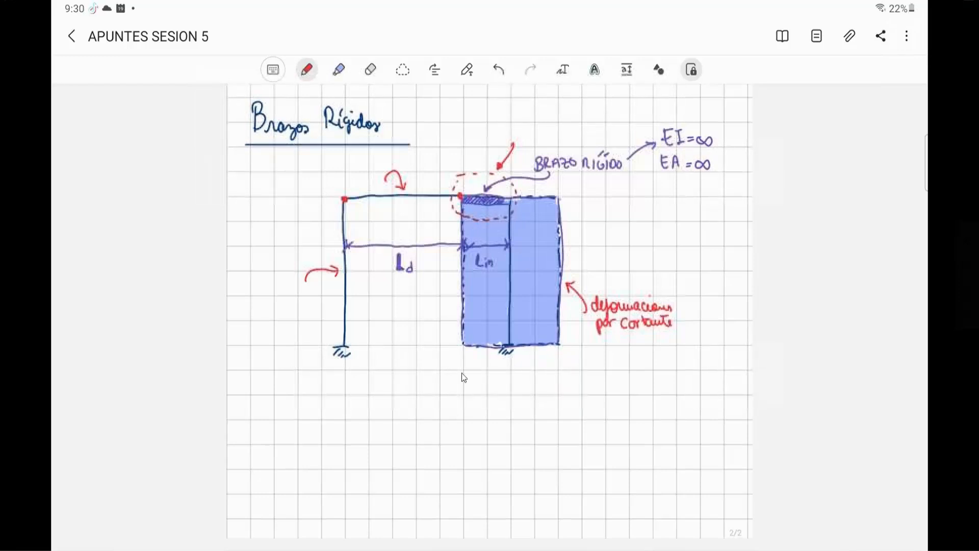
mouse_move(400, 548)
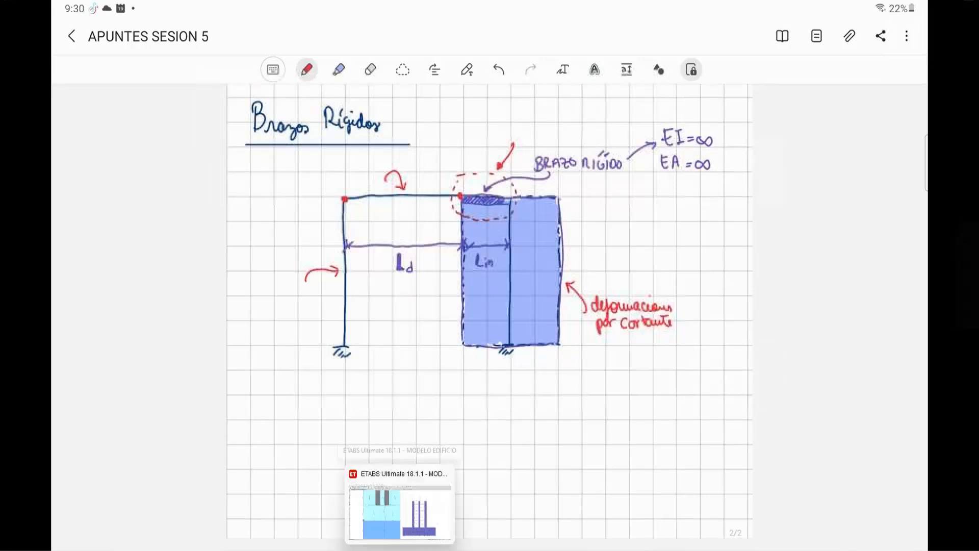
left_click(400, 507)
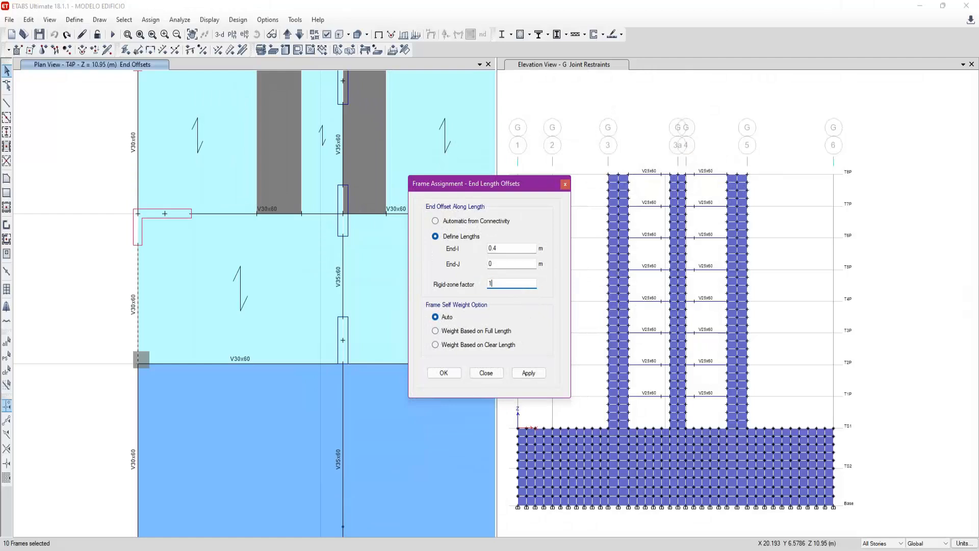
left_click(513, 248)
left_click(523, 374)
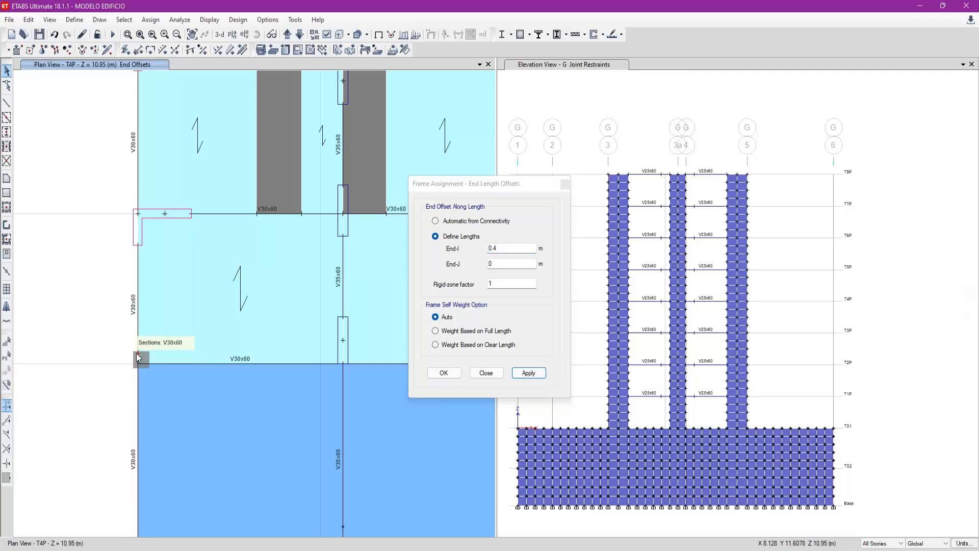
- Inspect the edge beam's end at the column, compare it with the rigid arm in the APUNTES SESION 5 sketch, and return to ETABS
scroll(149, 363, "up", 2)
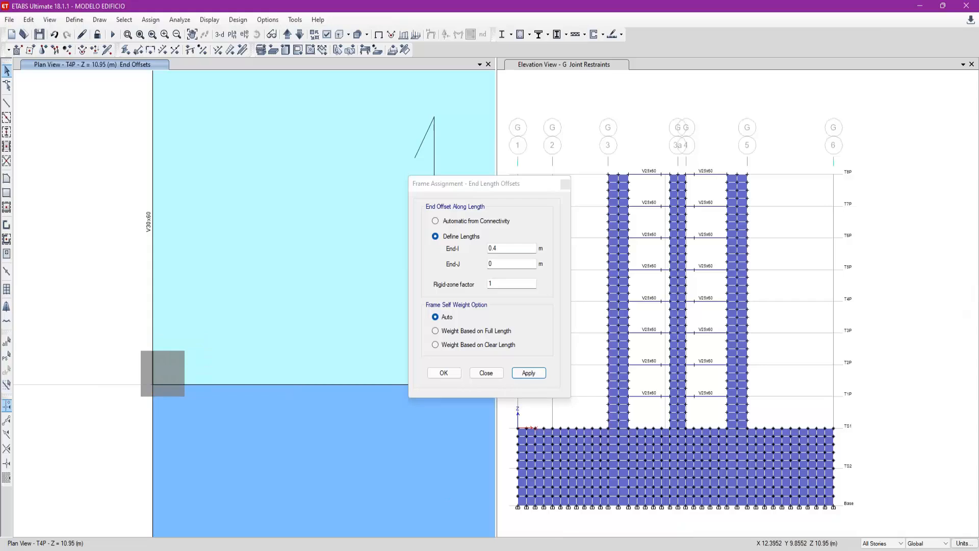
left_click(734, 550)
left_click(755, 515)
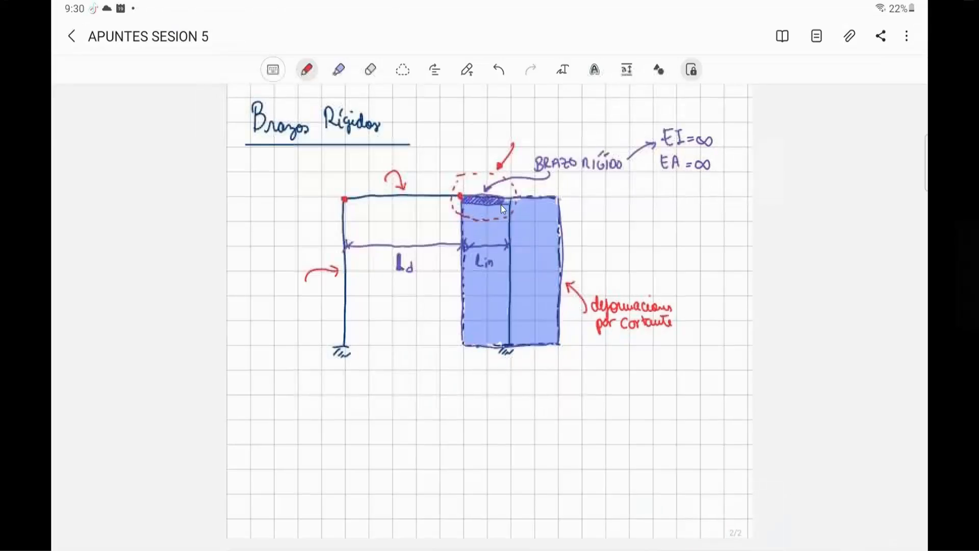
key("alt+Tab")
- Apply 0.4 m offsets at both End-I and End-J to the grid 3 edge beams between grids B and C
scroll(106, 311, "down", 4)
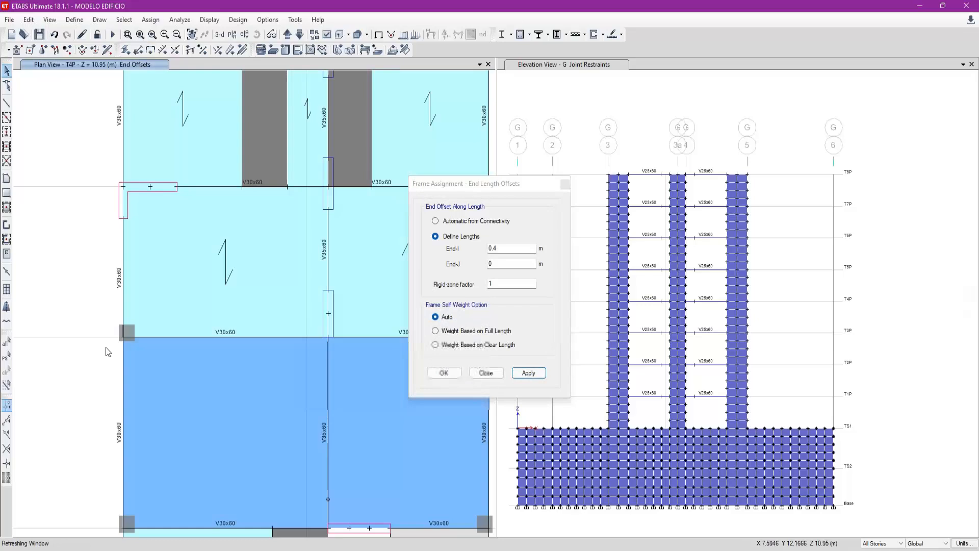
middle_click_drag(106, 387, 100, 291)
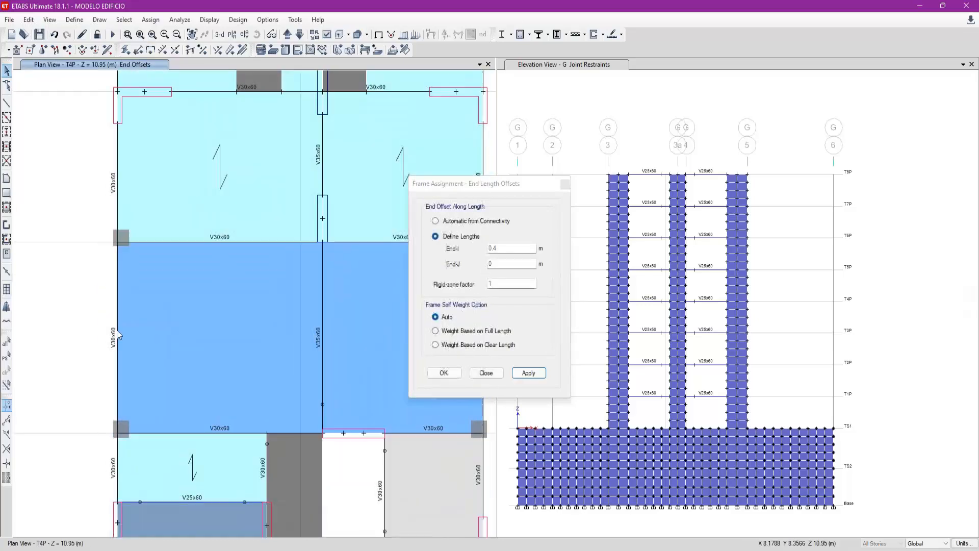
left_click(118, 330)
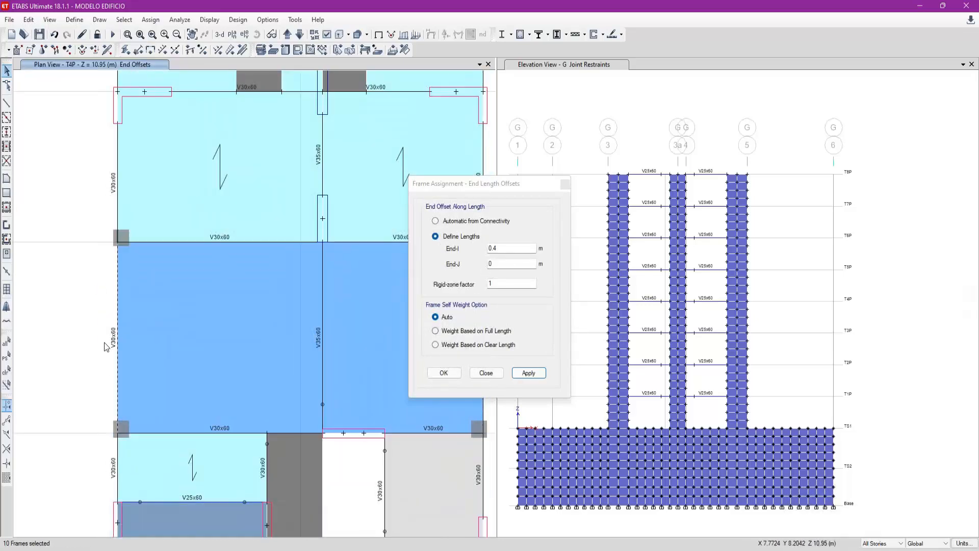
left_click(511, 263)
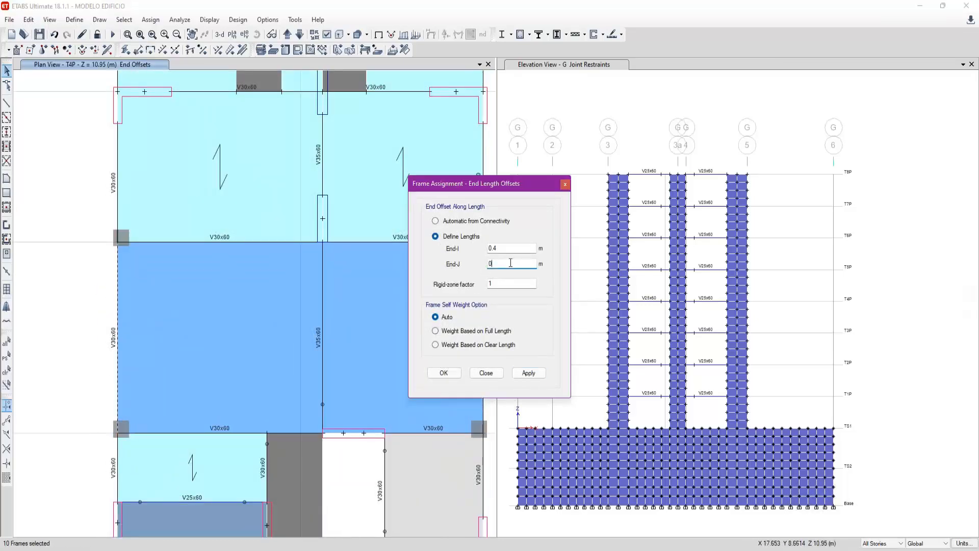
left_click(527, 374)
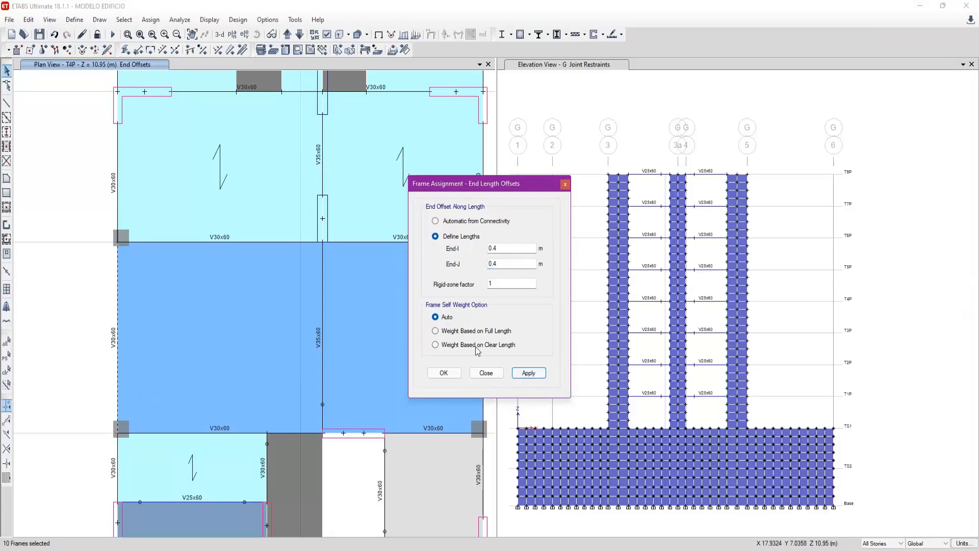
- Apply a 0.4 m End-I and 0.15 m End-J offset to the grid 3 edge beams between grids B and C, and inspect the end at C
left_click_drag(504, 264, 489, 264)
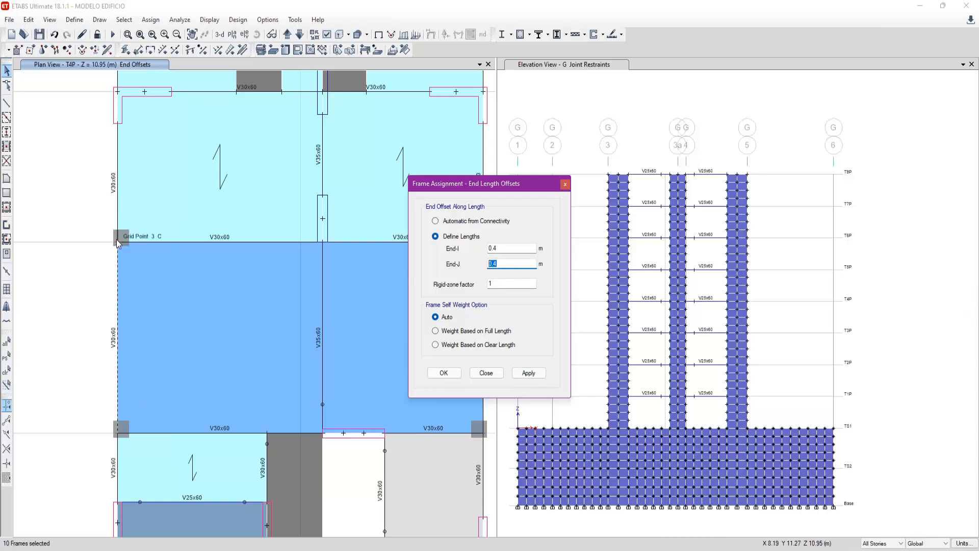
type("0.")
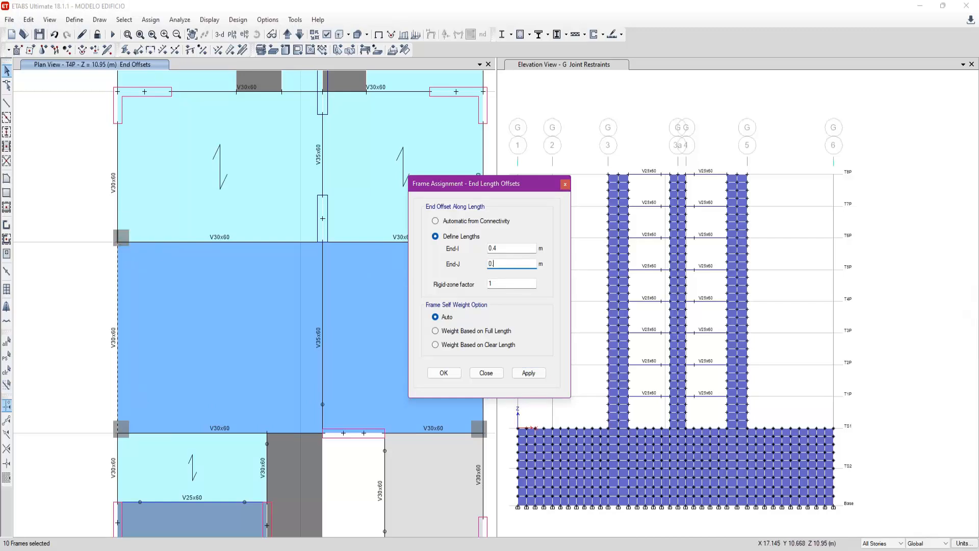
type("15")
left_click(528, 372)
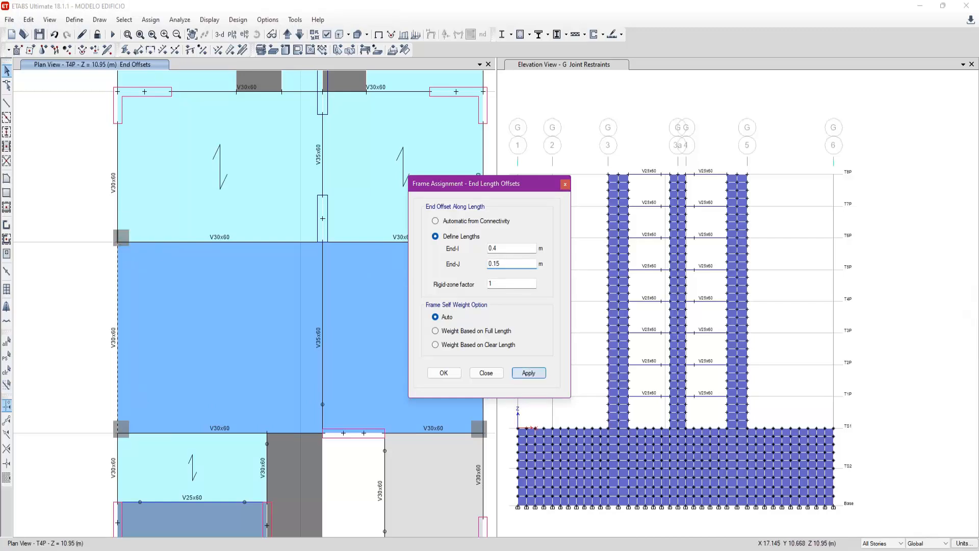
scroll(116, 241, "up", 2)
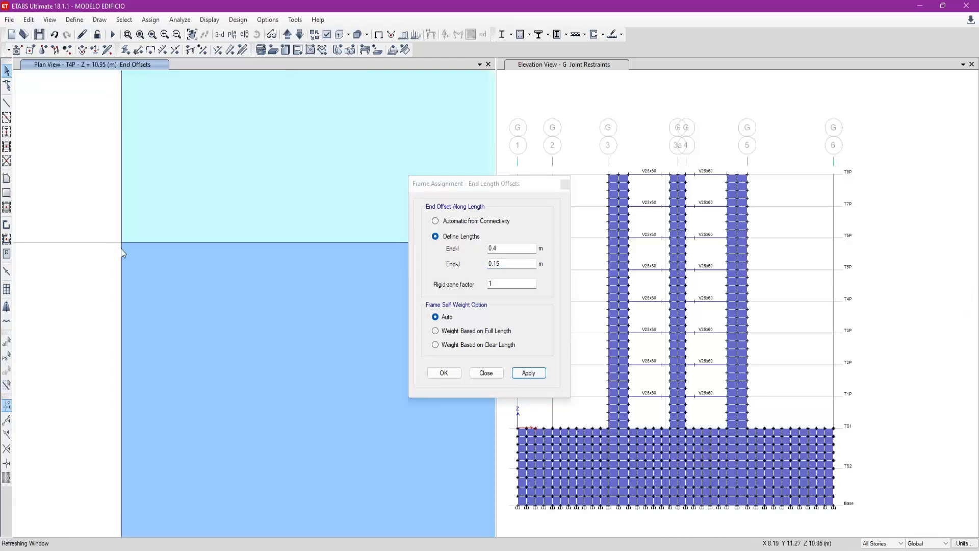
left_click(121, 265)
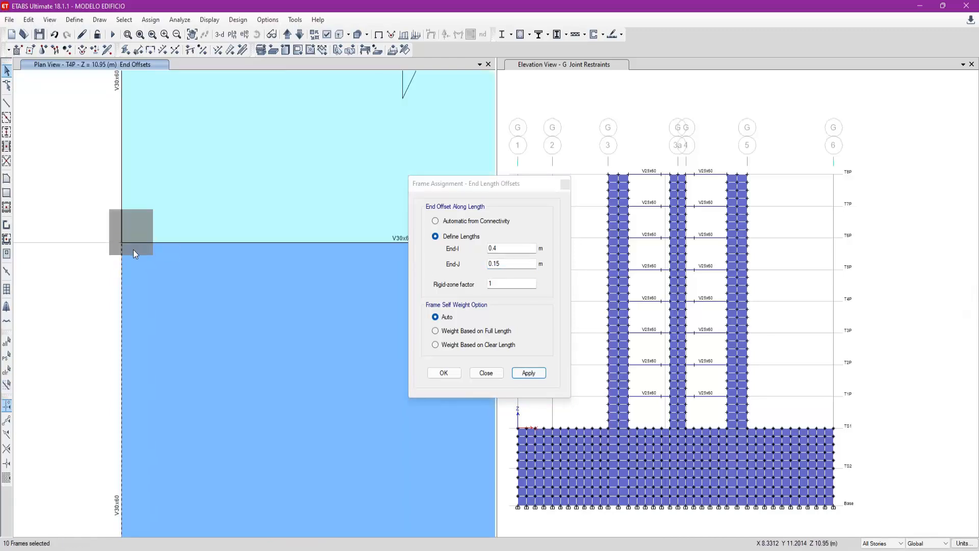
- Apply a 0 m End-I and 0.15 m End-J offset to the grid 3 edge beams below grid B, and inspect their column end
scroll(133, 249, "down", 2)
middle_click_drag(170, 381, 185, 301)
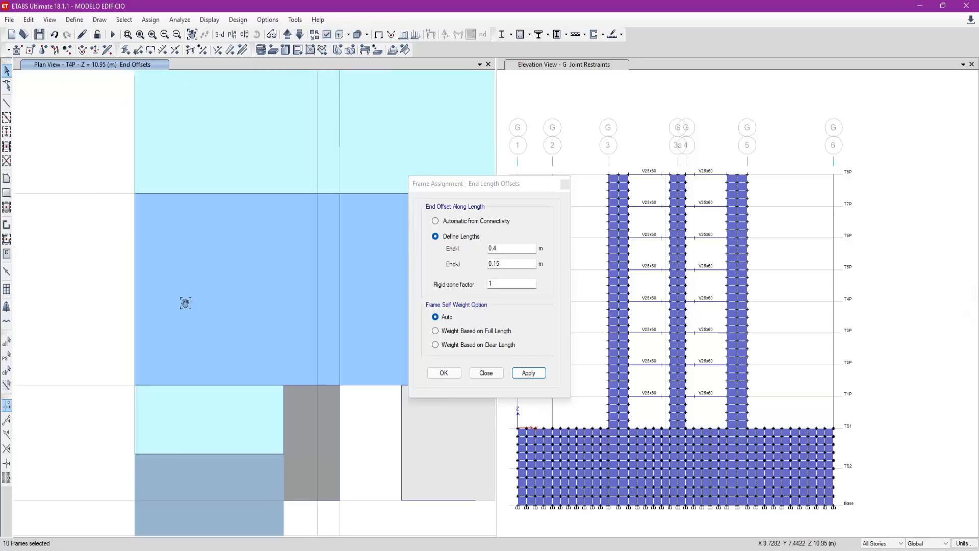
left_click(137, 399)
double_click(507, 248)
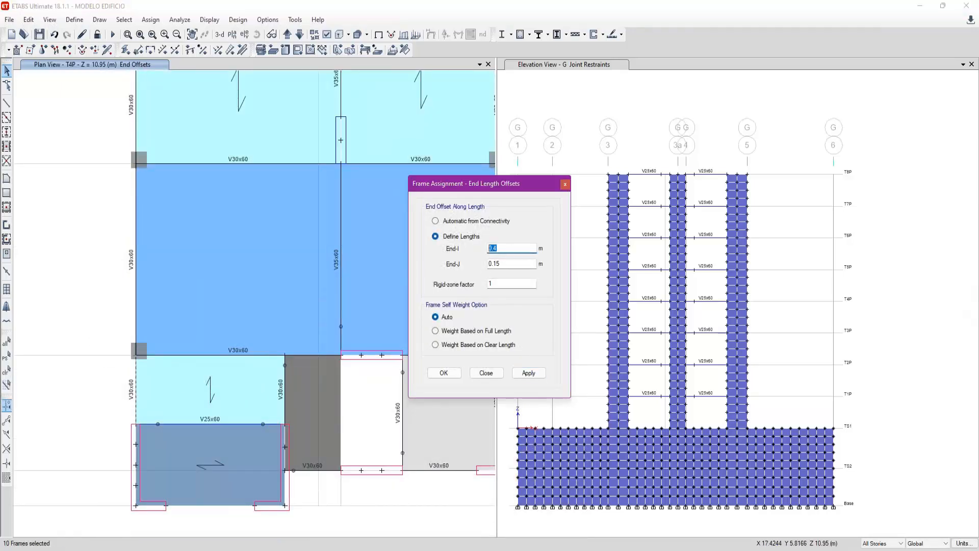
key("Tab")
type("0")
left_click(527, 373)
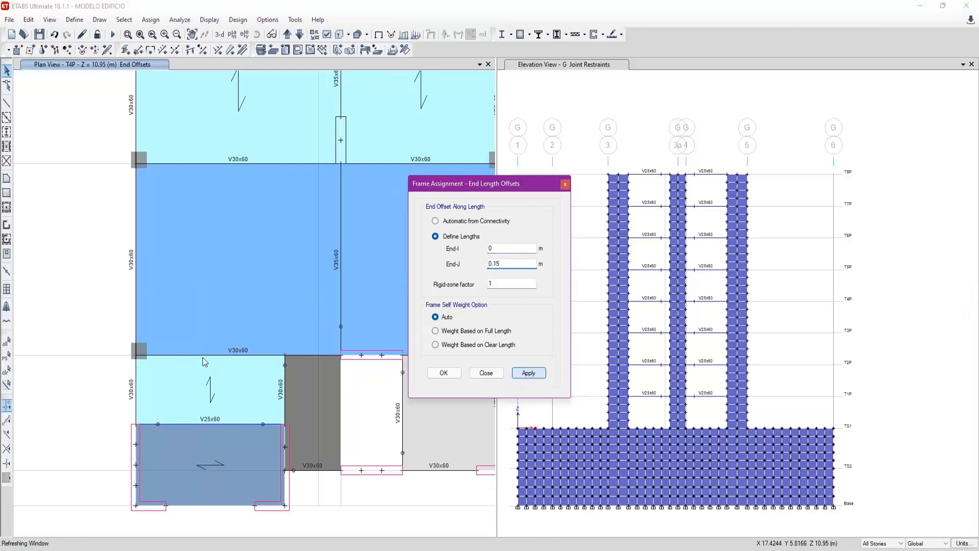
scroll(139, 356, "up", 3)
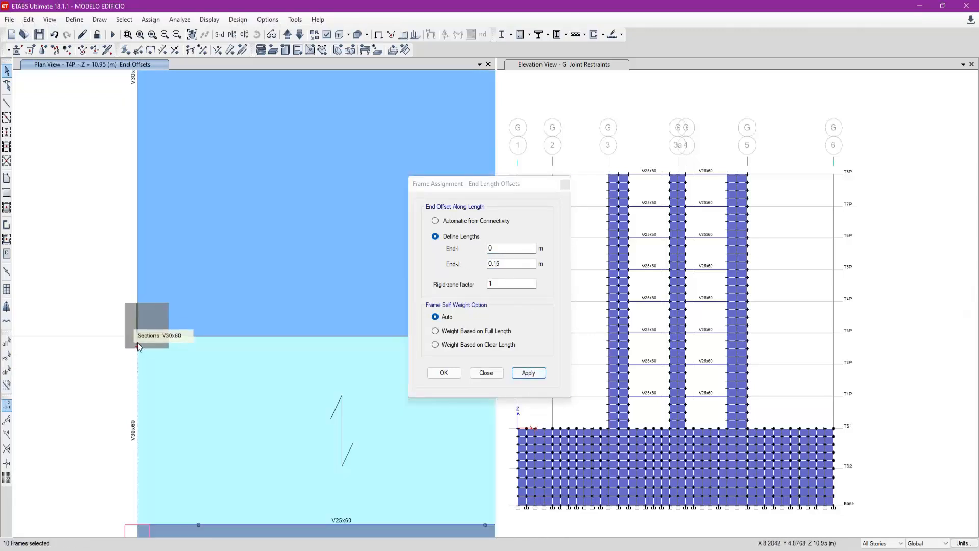
scroll(87, 402, "down", 3)
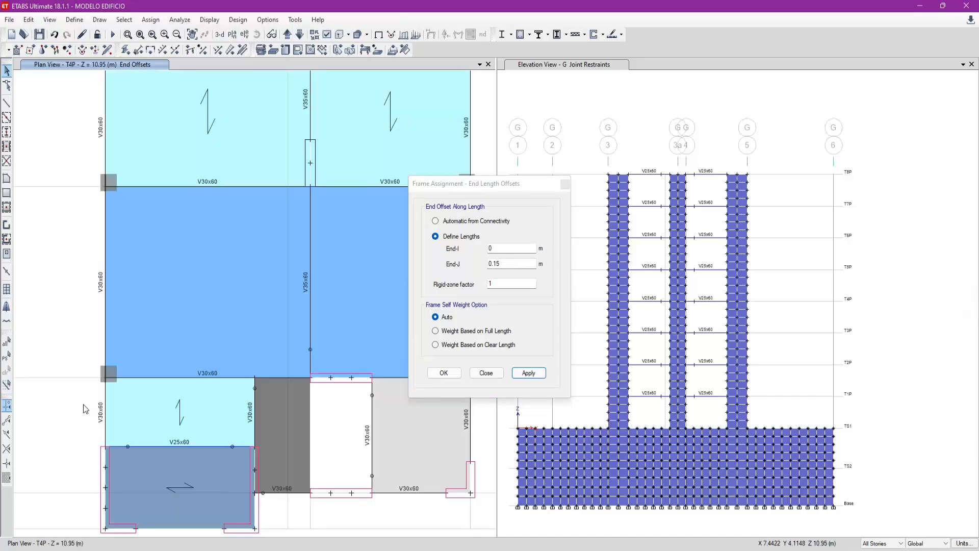
- Apply the same 0 m End-I and 0.15 m End-J offsets to the opposite edge beams below grid B
scroll(85, 408, "down", 3)
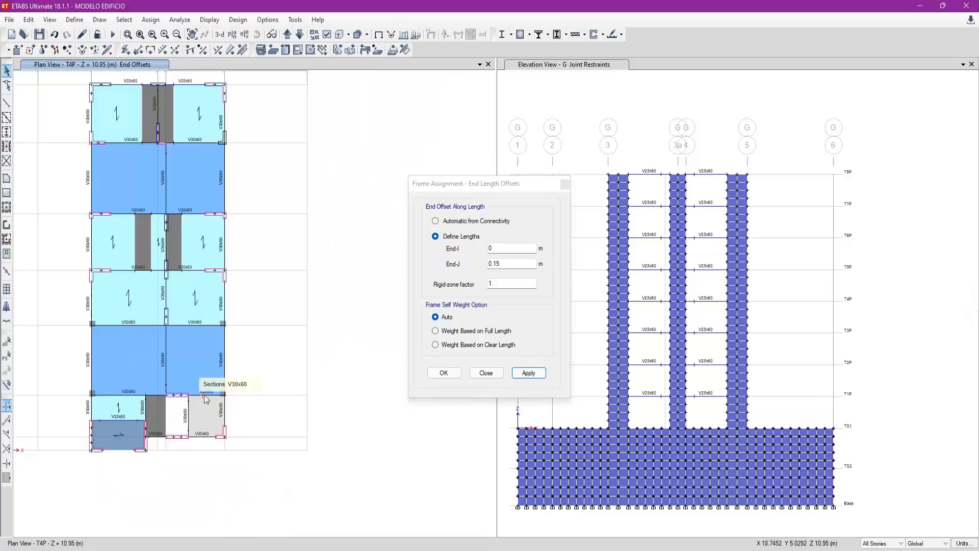
scroll(228, 409, "up", 3)
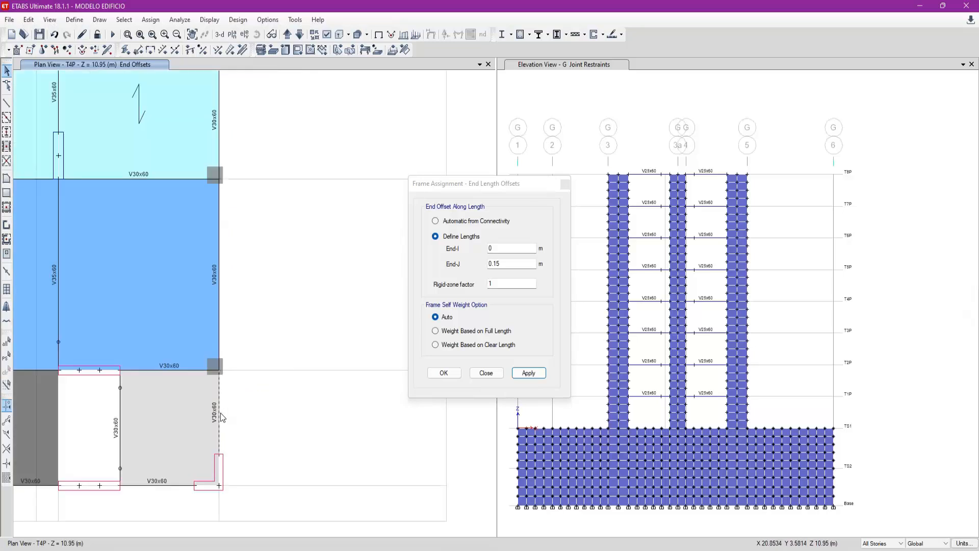
left_click(529, 372)
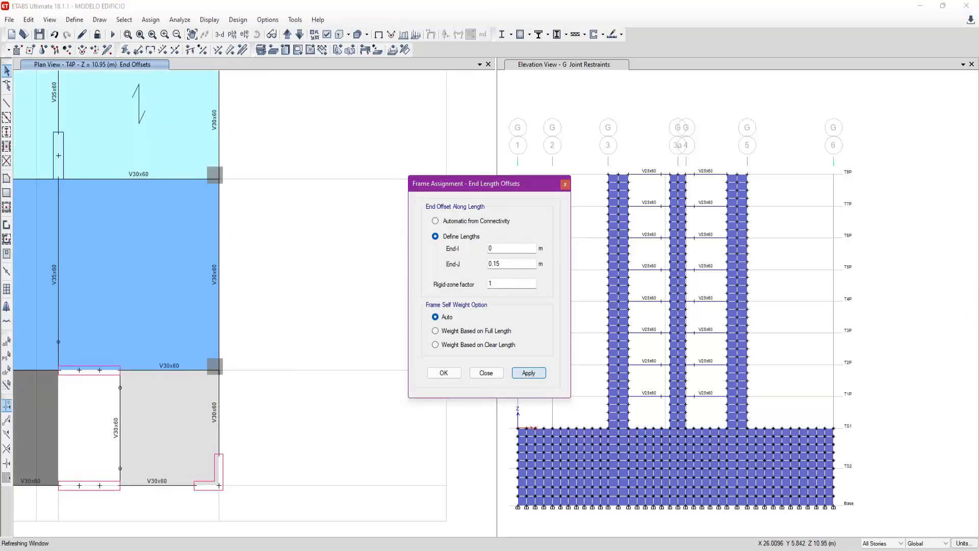
- Apply 0.15 m End-I and End-J offsets to the opposite edge beams between the columns on grids B and C
middle_click_drag(234, 310, 276, 384)
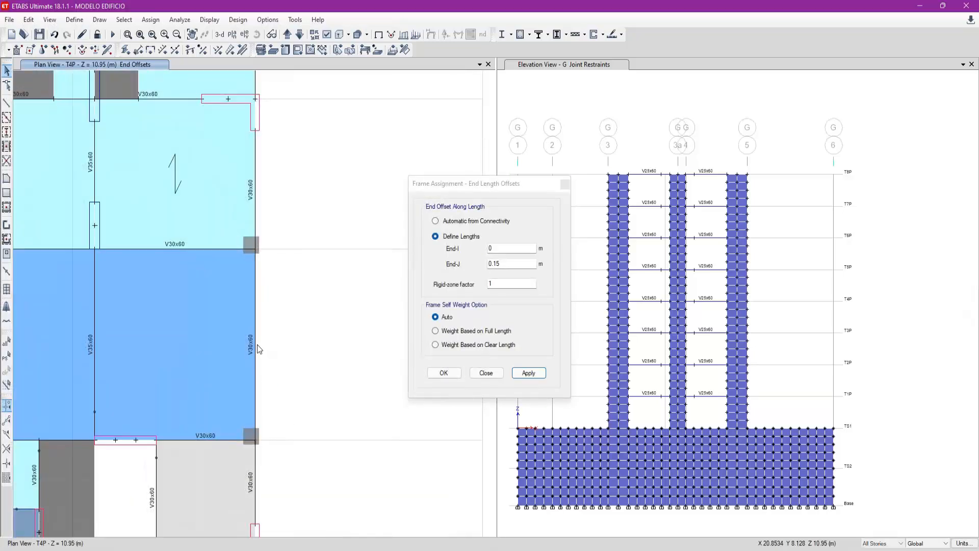
left_click(513, 248)
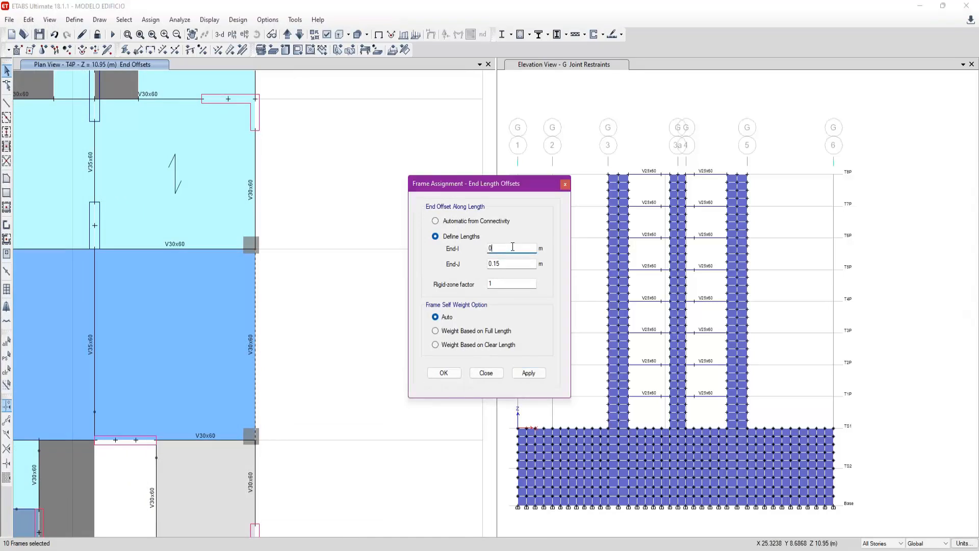
left_click(536, 374)
- Apply a 0.15 m End-I and 0 m End-J offset to the opposite edge beams between grids C and D
key("Tab")
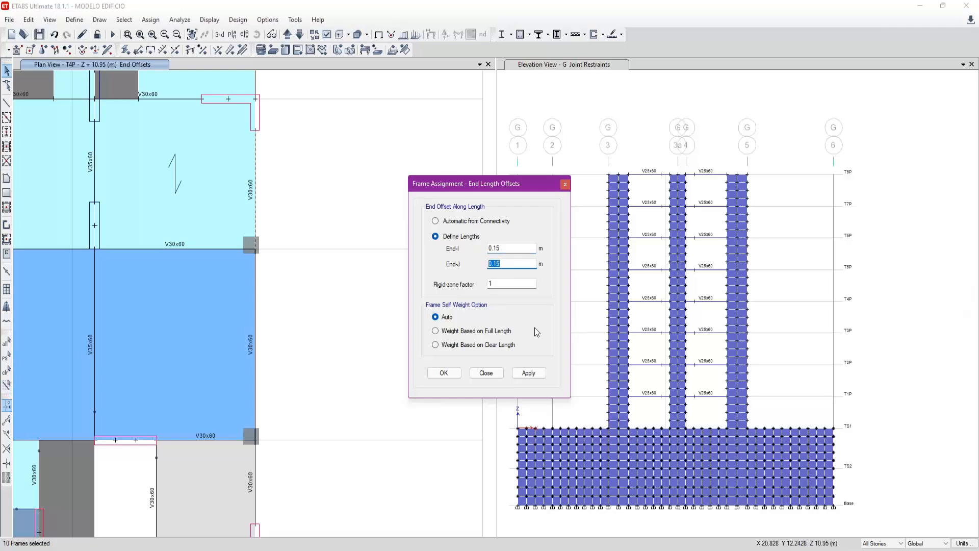
type("0")
left_click(528, 373)
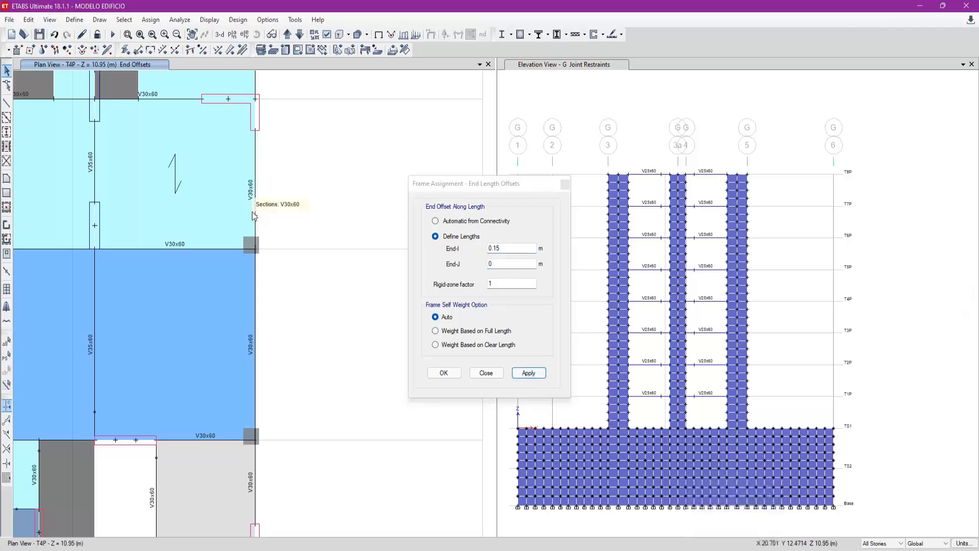
- Reselect the opposite edge beams between grids C and D and apply a 0.4 m End-I and 0 m End-J offset
left_click(502, 263)
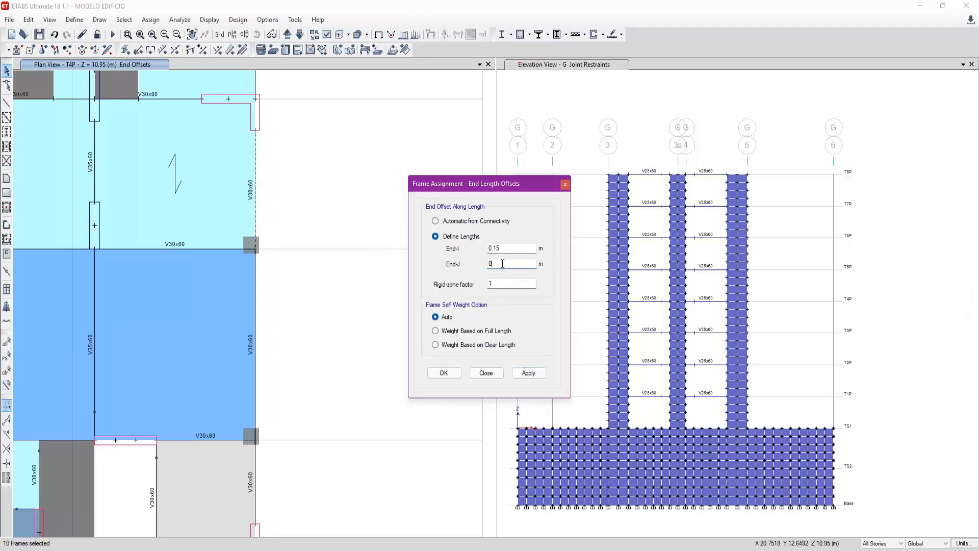
double_click(516, 248)
type("0")
left_click(528, 373)
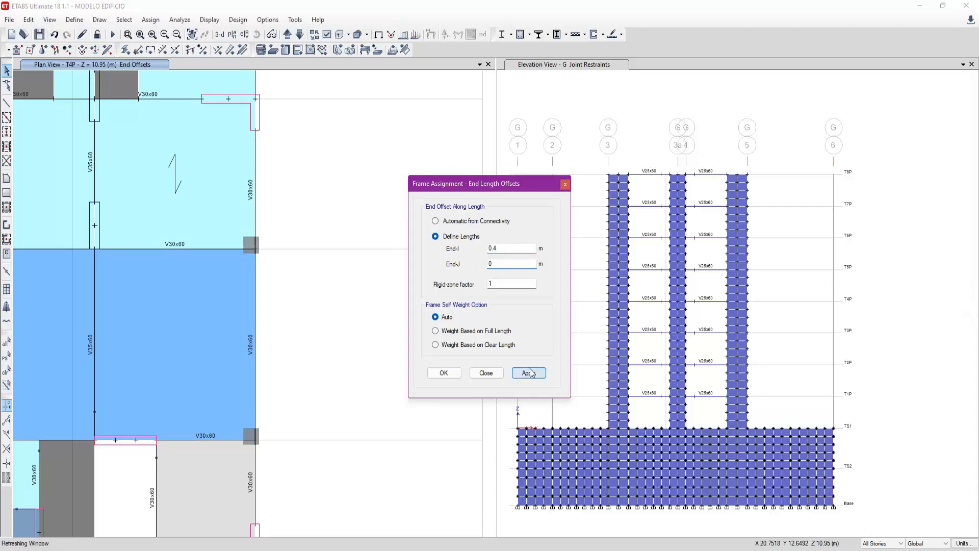
- Review the interior beams between grids B and D in plan, and switch to the AutoCAD floor plan around walls PL-6 and PL-7
middle_click_drag(275, 229, 316, 249)
scroll(316, 249, "down", 3)
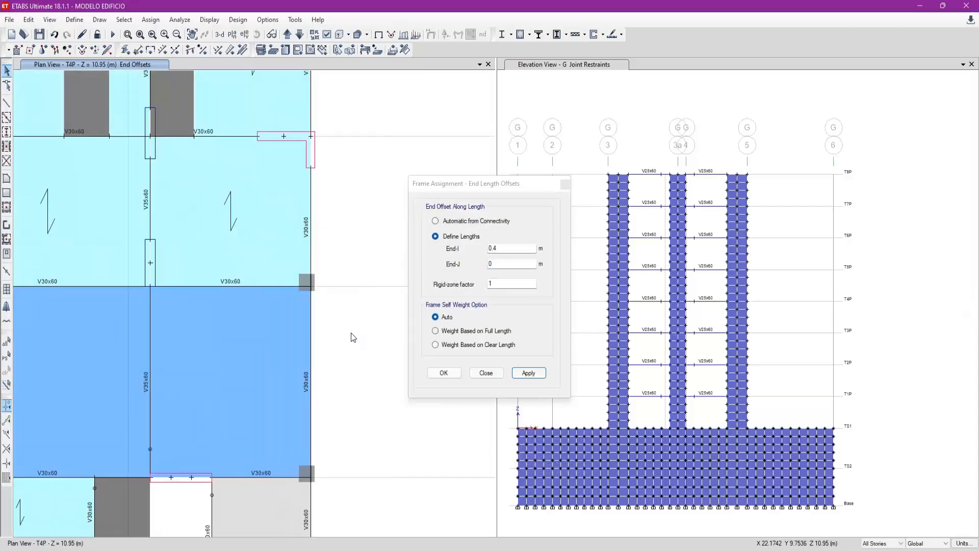
scroll(352, 278, "down", 2)
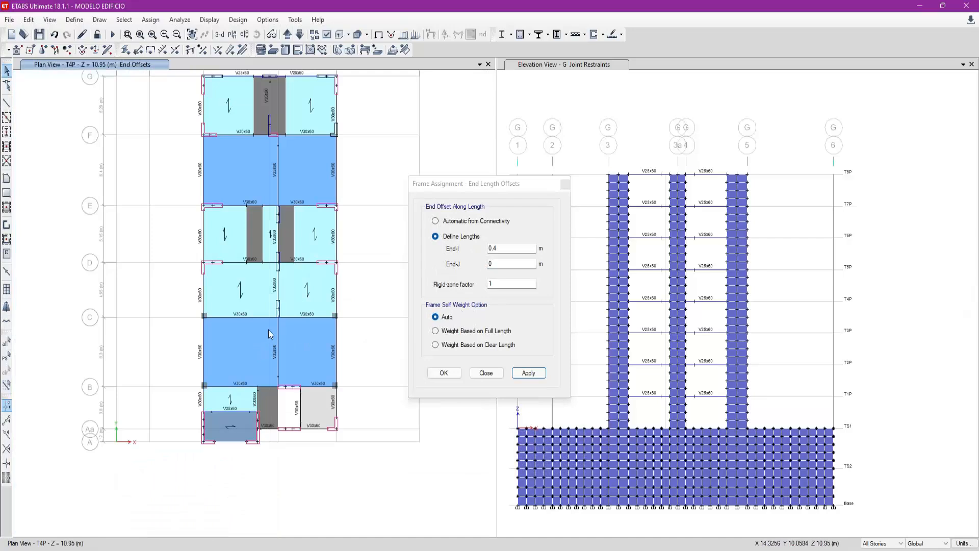
scroll(269, 329, "up", 3)
middle_click_drag(262, 335, 208, 313)
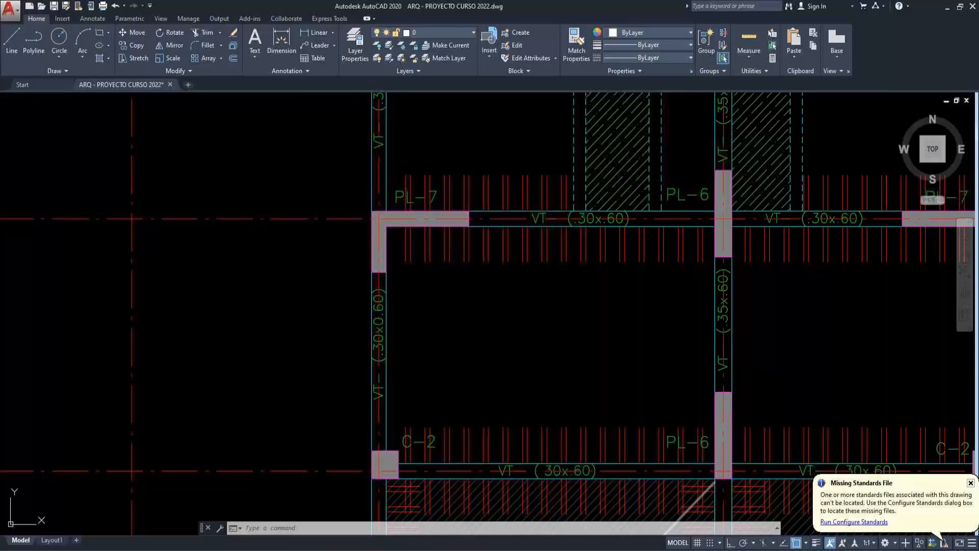
scroll(360, 316, "down", 2)
scroll(329, 367, "up", 7)
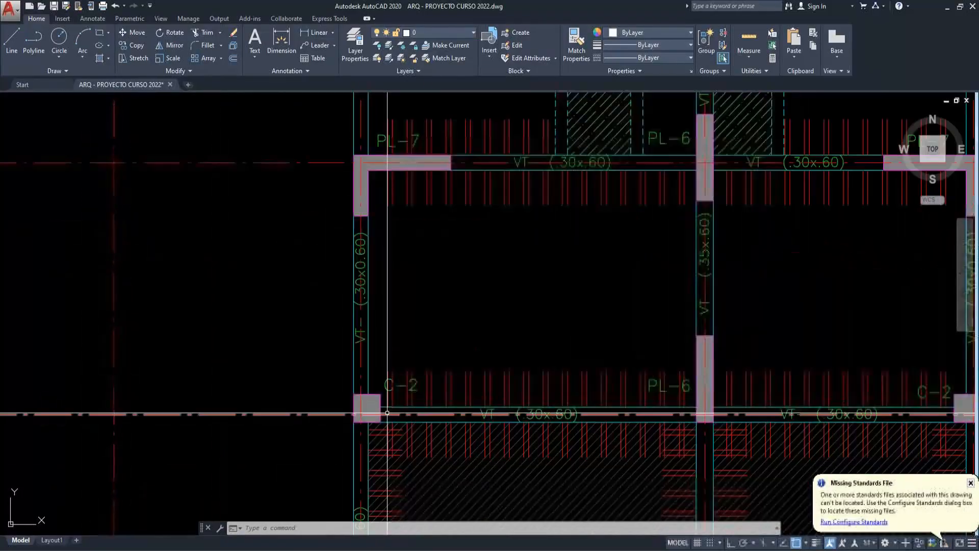
- Measure column C-2's width and the distance from its axis to its inner face with temporary linear dimensions
type("dli")
key("Return")
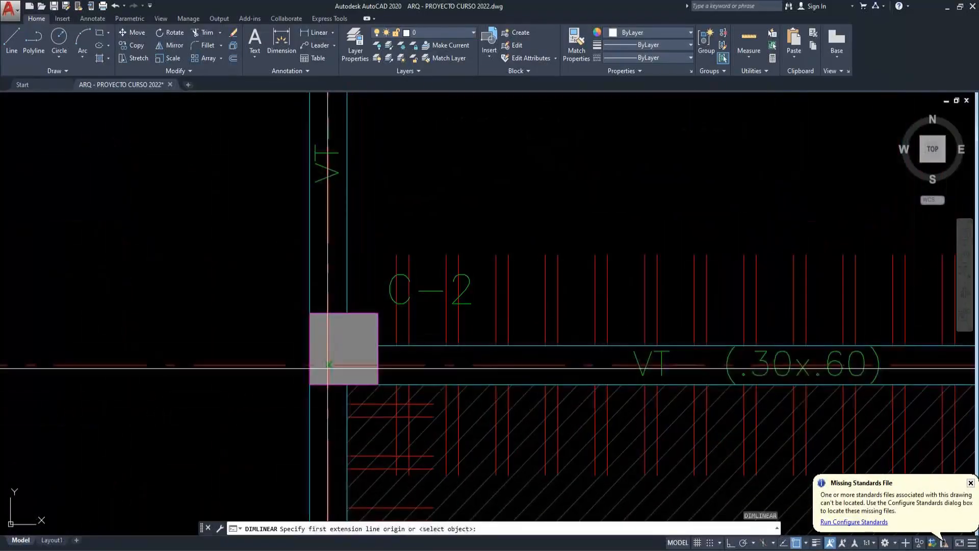
left_click(378, 346)
left_click(334, 360)
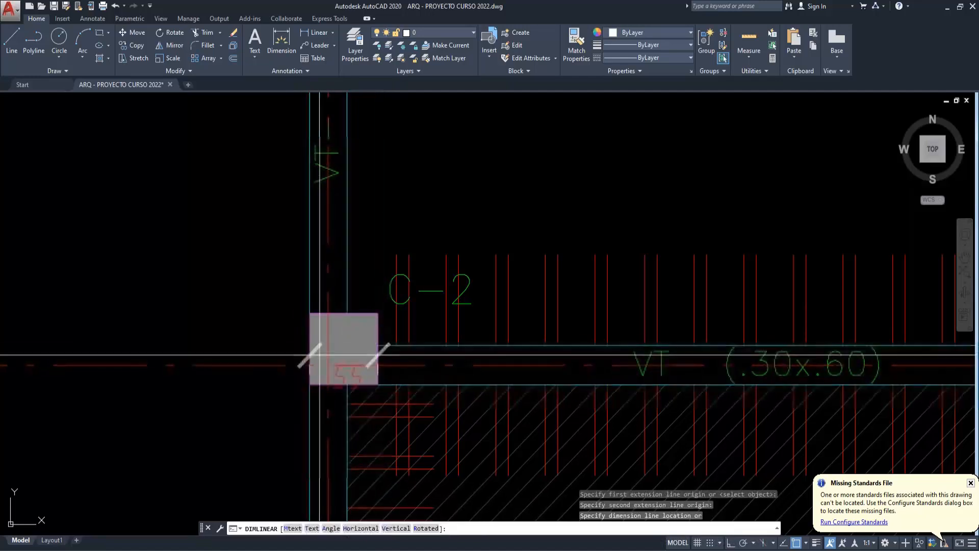
key("Escape")
key("Escape")
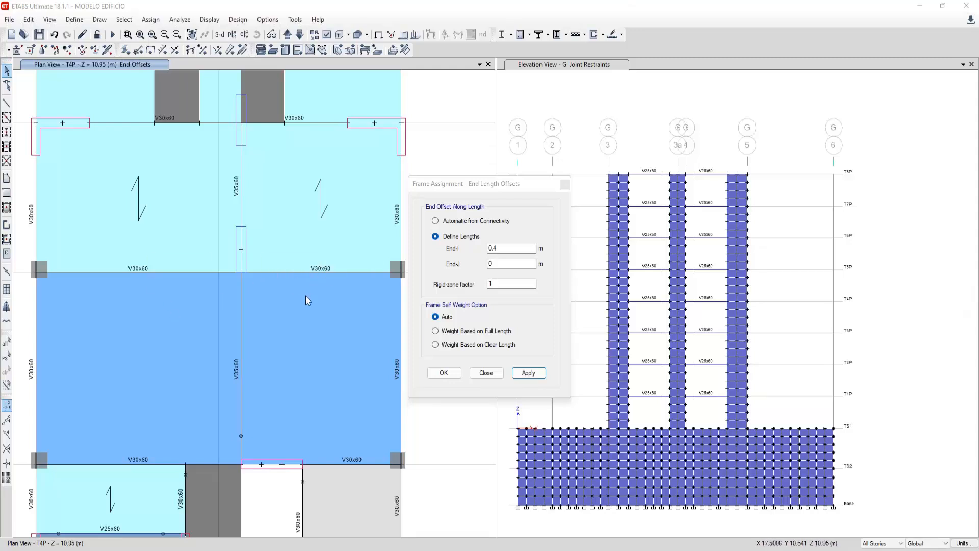
left_click_drag(480, 190, 476, 192)
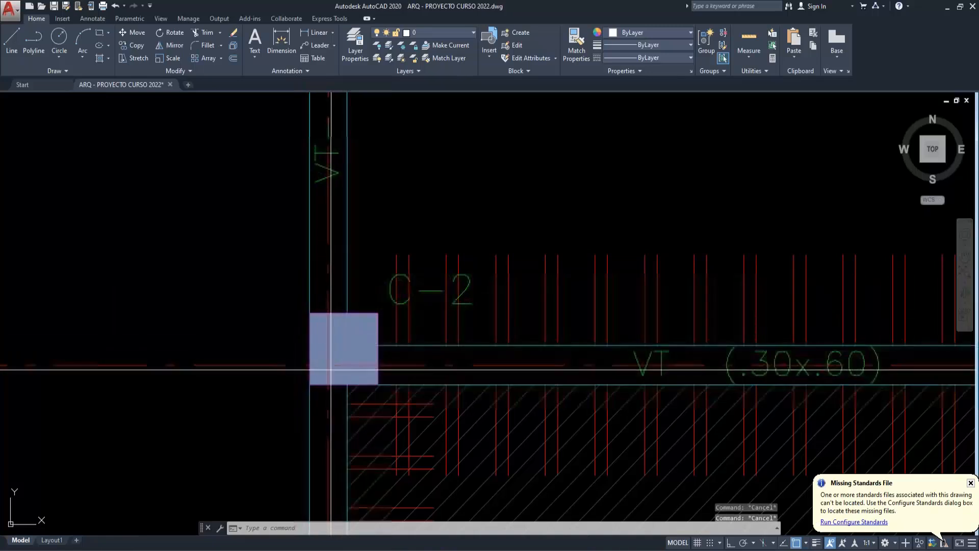
left_click(331, 366)
left_click(378, 366)
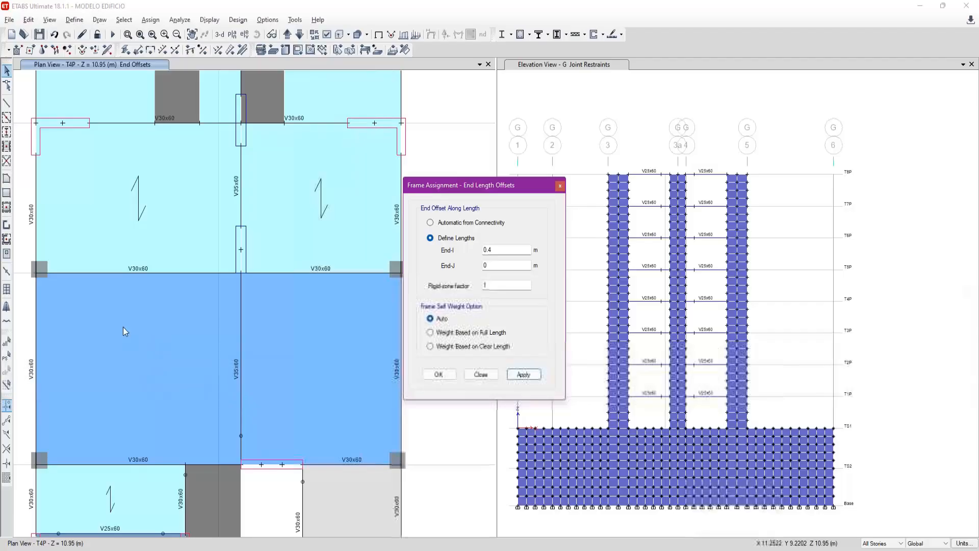
- Switch to ETABS and, on grid C, apply a 0.4 m End-I offset to the beam from grid 3 and a 0.4 m End-J offset to the beam reaching grid 5
left_click(144, 273)
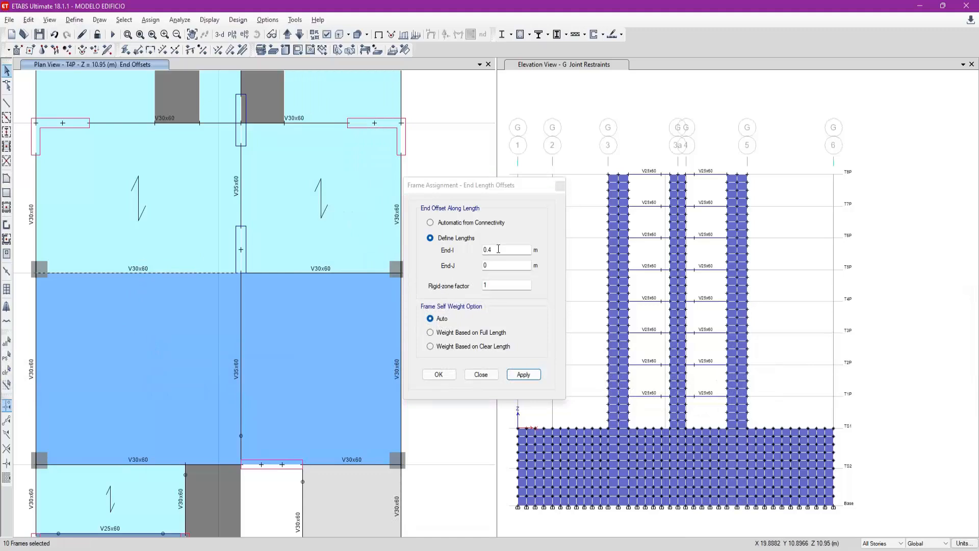
left_click(524, 374)
left_click(385, 273)
double_click(512, 250)
type("0")
double_click(510, 265)
type(".4")
left_click(523, 376)
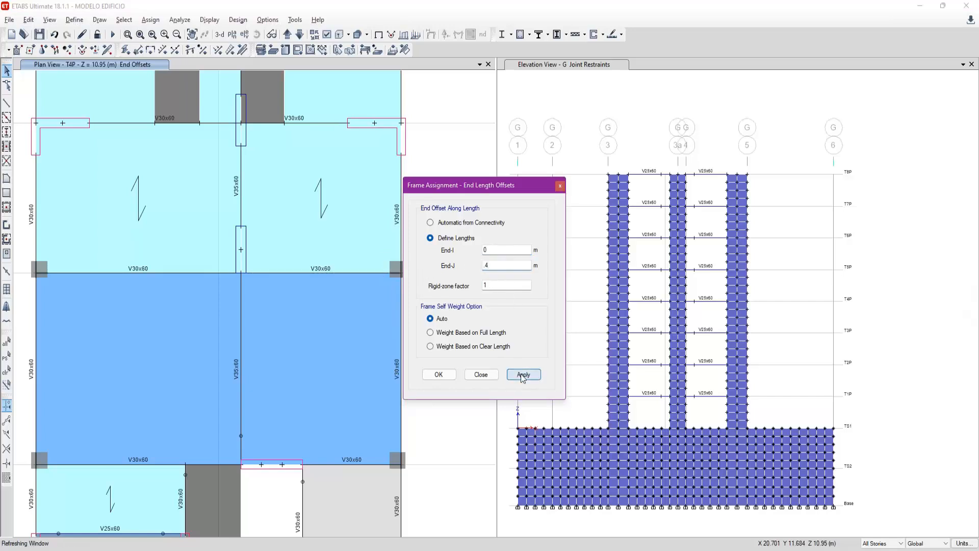
left_click(481, 374)
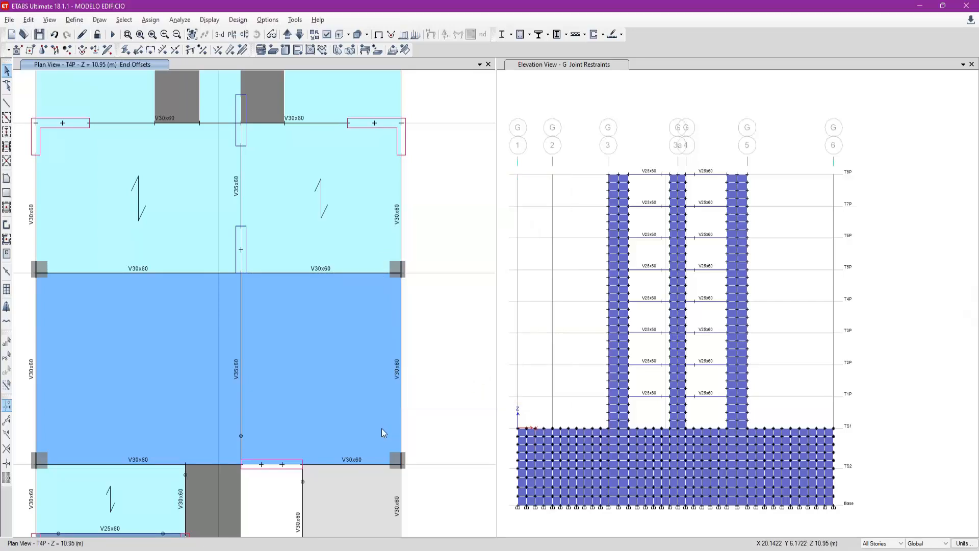
- Apply end length offsets of 0.4 m at End-I and 0 m at End-J to the grid B beam starting at the grid 3 column
scroll(383, 433, "down", 3)
scroll(378, 442, "up", 3)
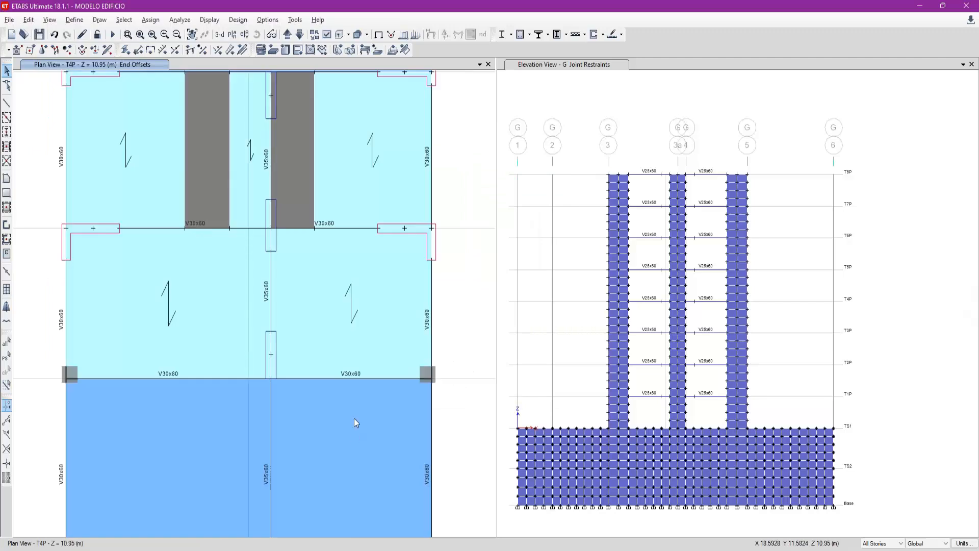
middle_click_drag(355, 419, 393, 268)
left_click(184, 418)
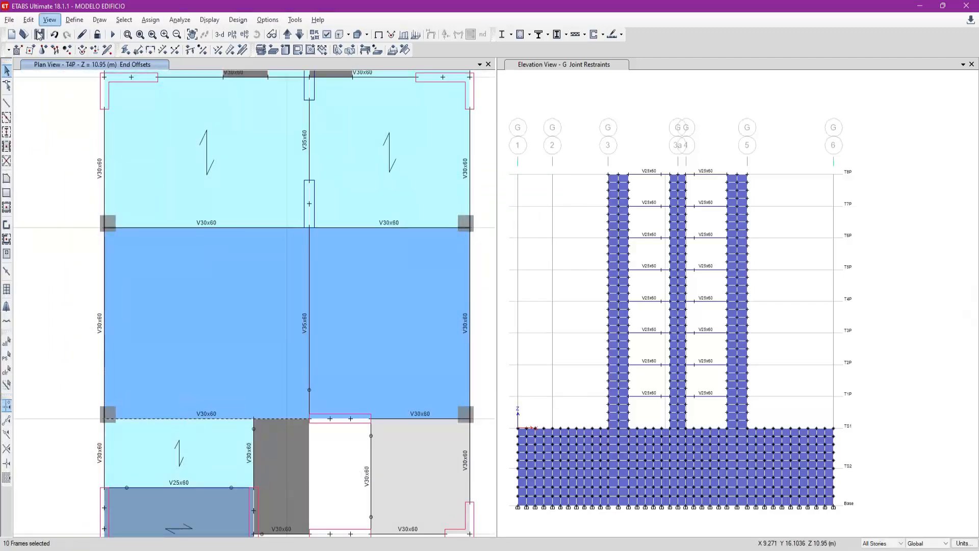
left_click(151, 50)
left_click_drag(517, 251, 428, 261)
type("0.4")
left_click_drag(507, 265, 433, 269)
type("0")
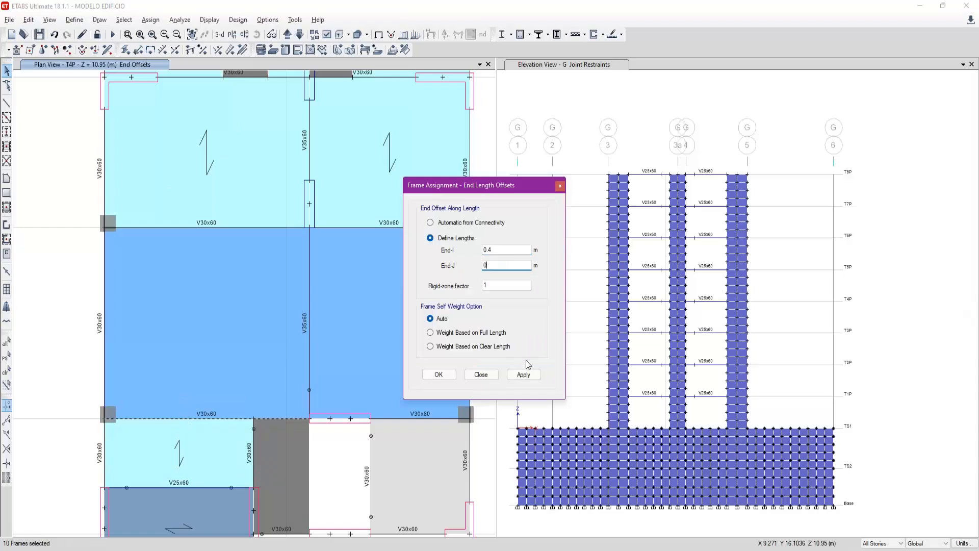
left_click(524, 374)
- Apply end length offsets of 0 m at End-I and 0.4 m at End-J to the grid B beam reaching the grid 5 column
left_click(438, 432)
left_click(437, 420)
double_click(505, 250)
type("0")
key("Tab")
type("0.4")
left_click(516, 370)
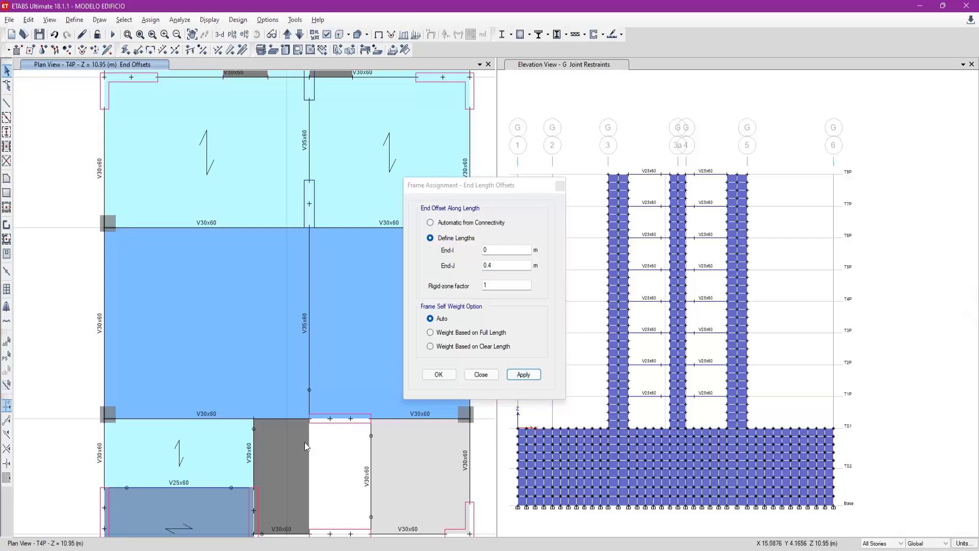
- Locate the Analysis Reference Manual among the manuals in the program documentation, then close the document list
left_click_drag(503, 181, 594, 162)
scroll(186, 409, "down", 5)
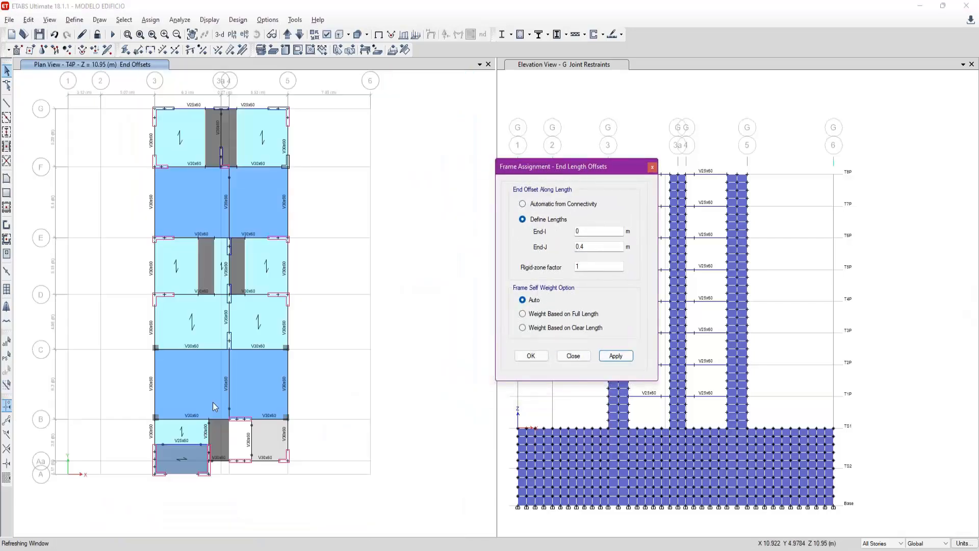
scroll(281, 137, "up", 5)
middle_click_drag(278, 225, 315, 309)
left_click_drag(531, 172, 432, 194)
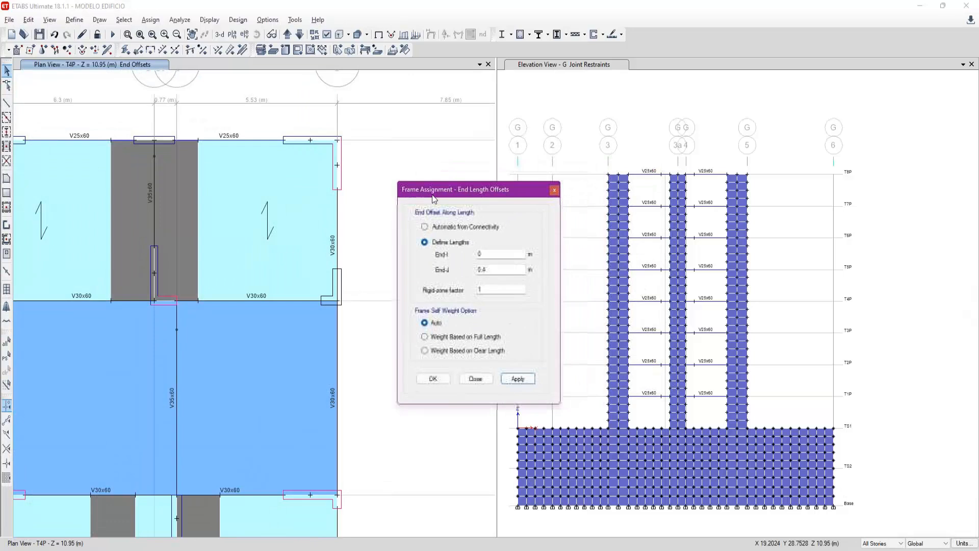
left_click(318, 19)
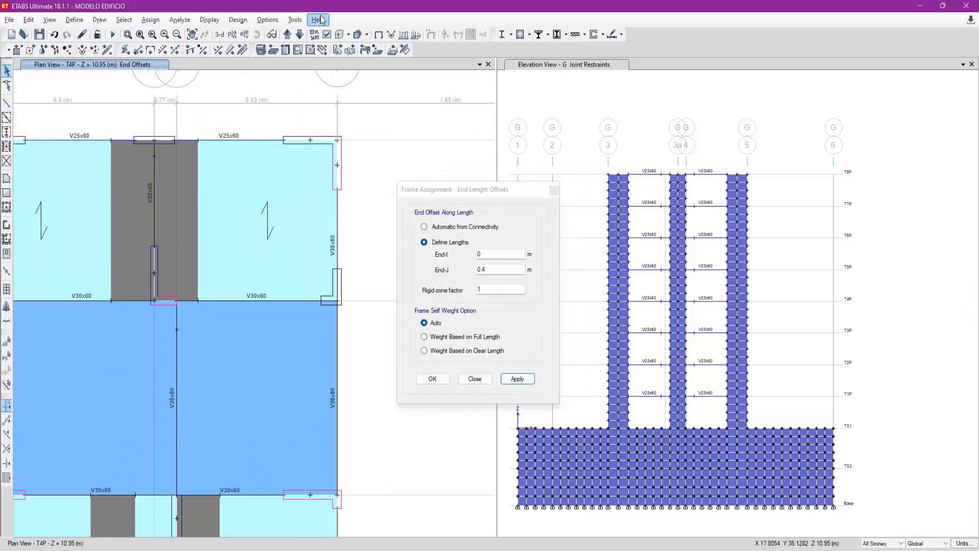
left_click(325, 21)
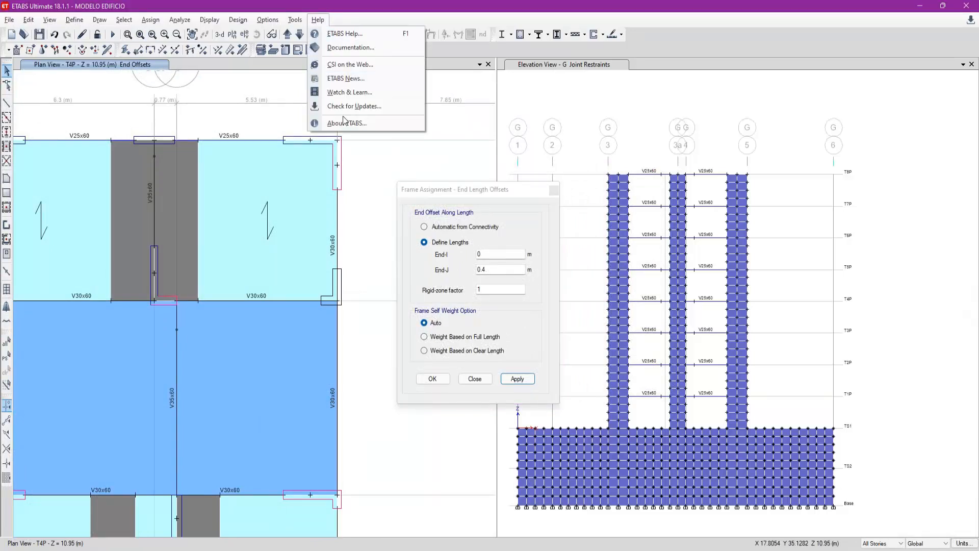
left_click(358, 47)
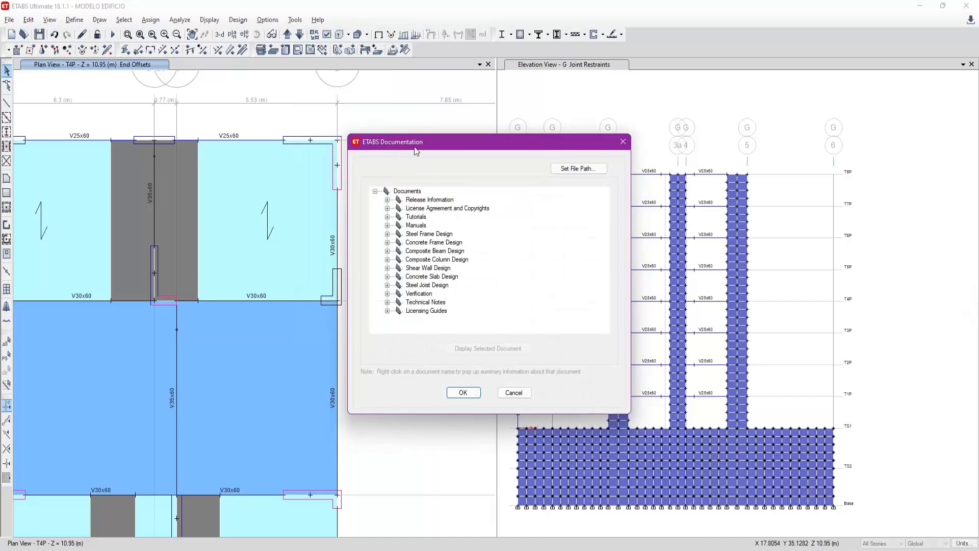
left_click_drag(414, 146, 140, 133)
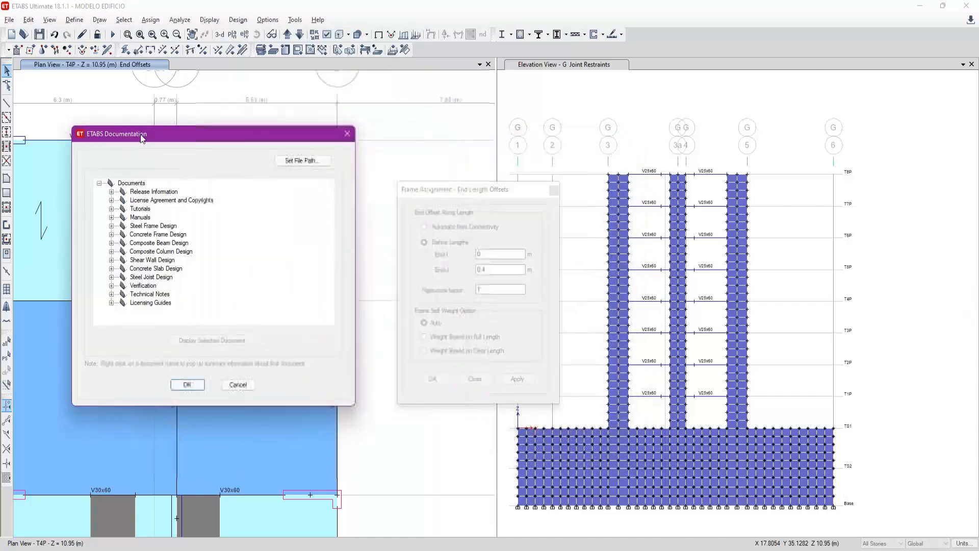
left_click(111, 217)
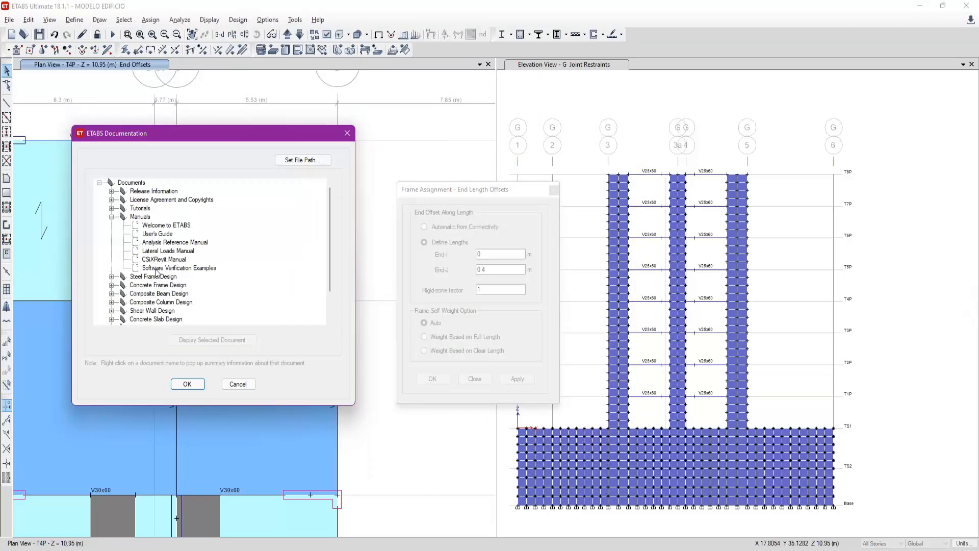
left_click(175, 243)
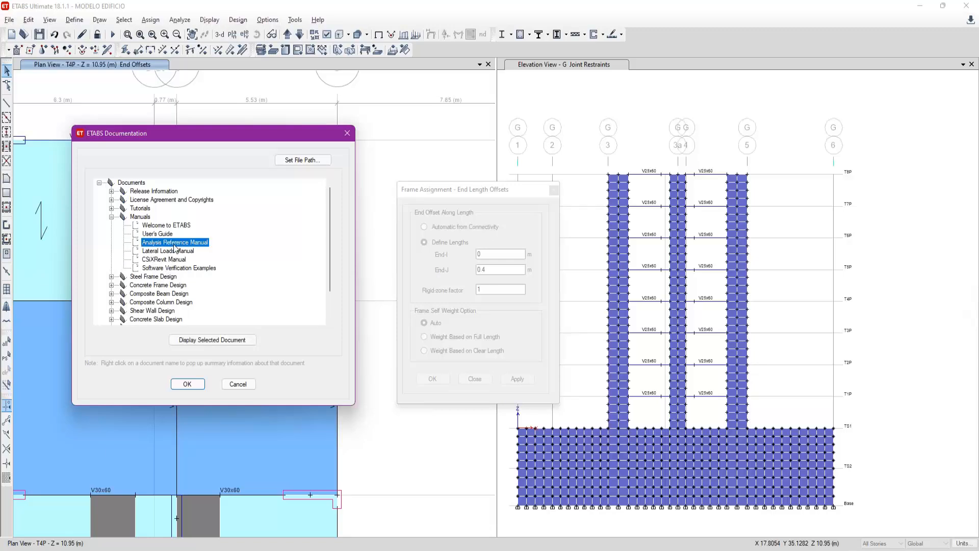
left_click(346, 134)
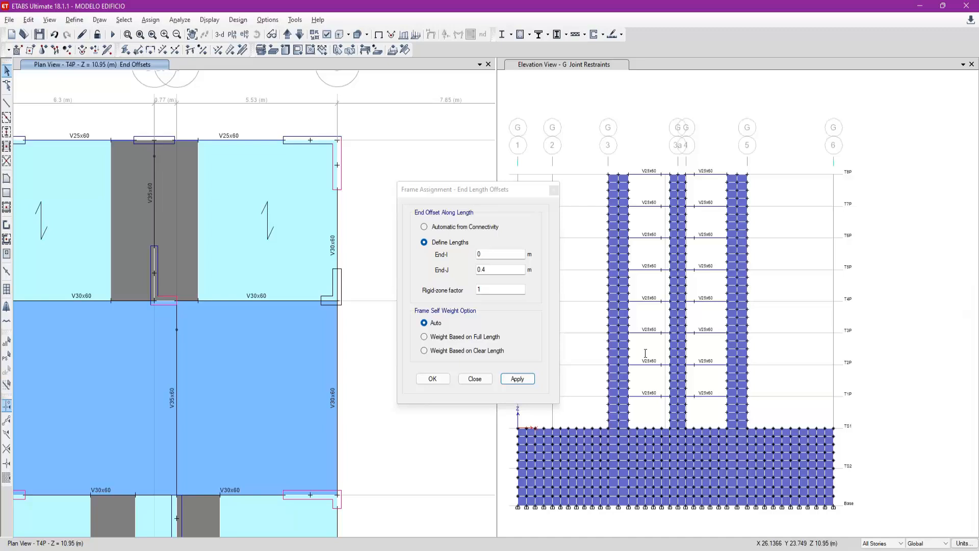
- Select the frames at the L-shaped wall corner on grids F and 5 and apply Automatic from Connectivity end offsets
middle_click_drag(177, 196, 187, 213)
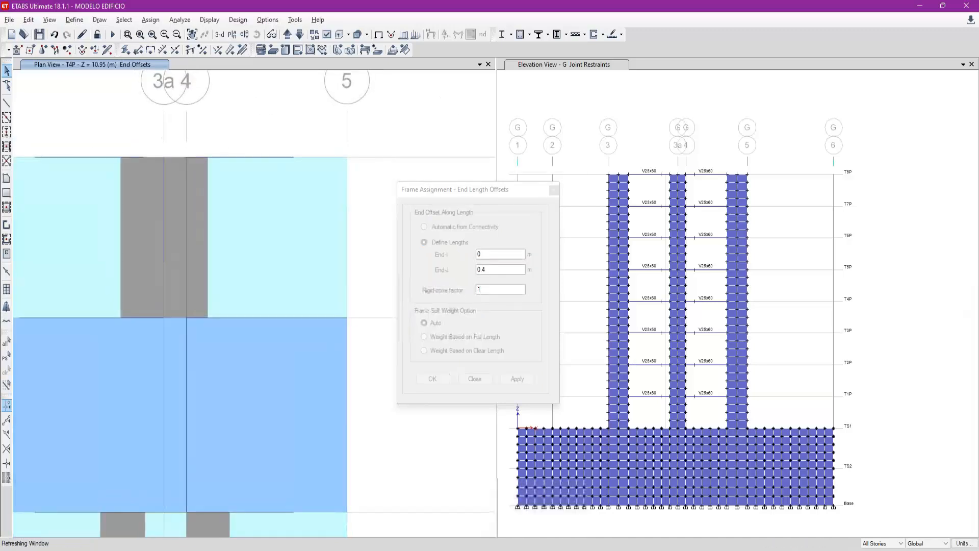
middle_click_drag(157, 179, 203, 244)
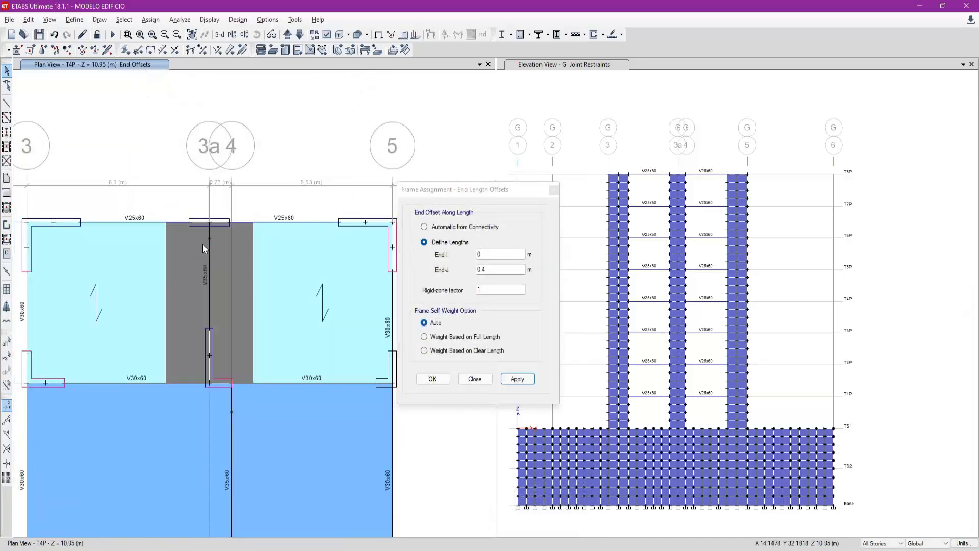
scroll(210, 232, "up", 3)
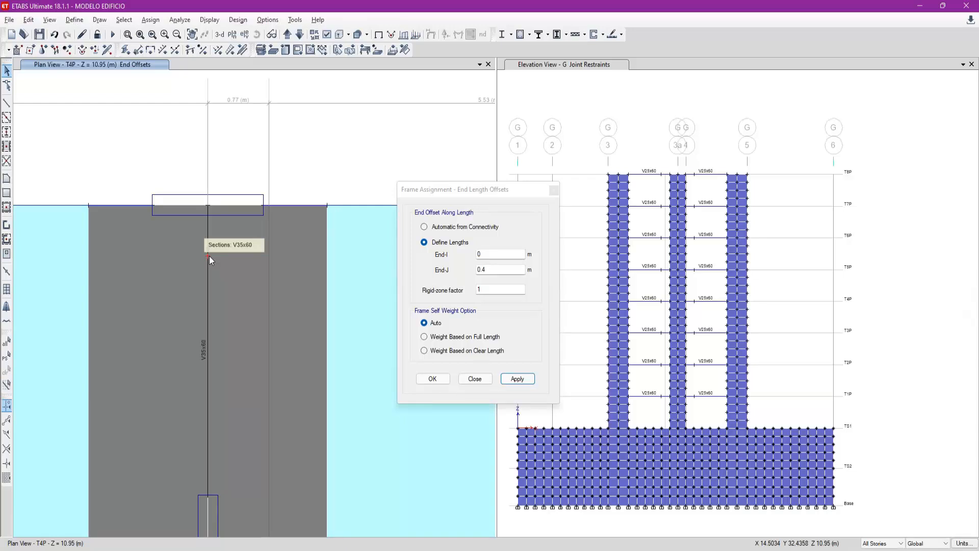
scroll(182, 246, "down", 3)
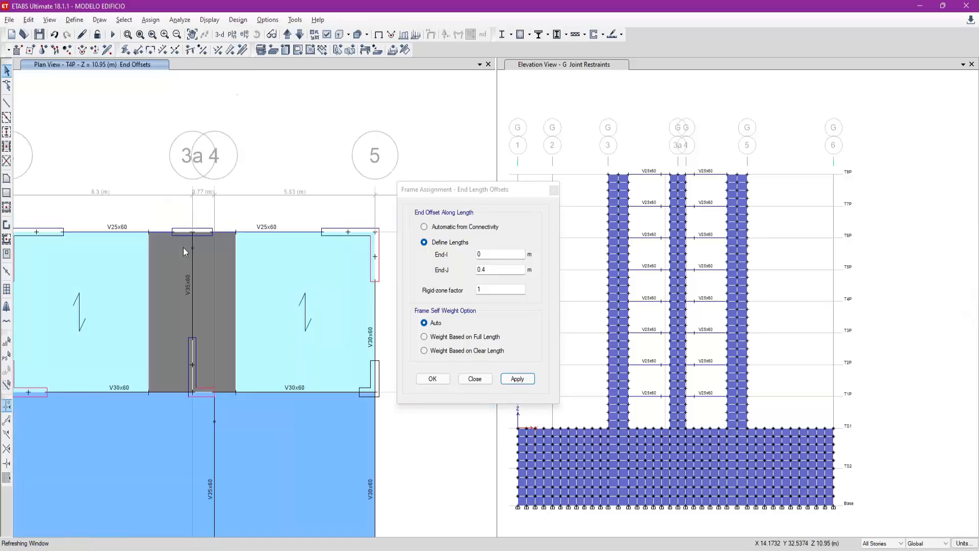
left_click(418, 201)
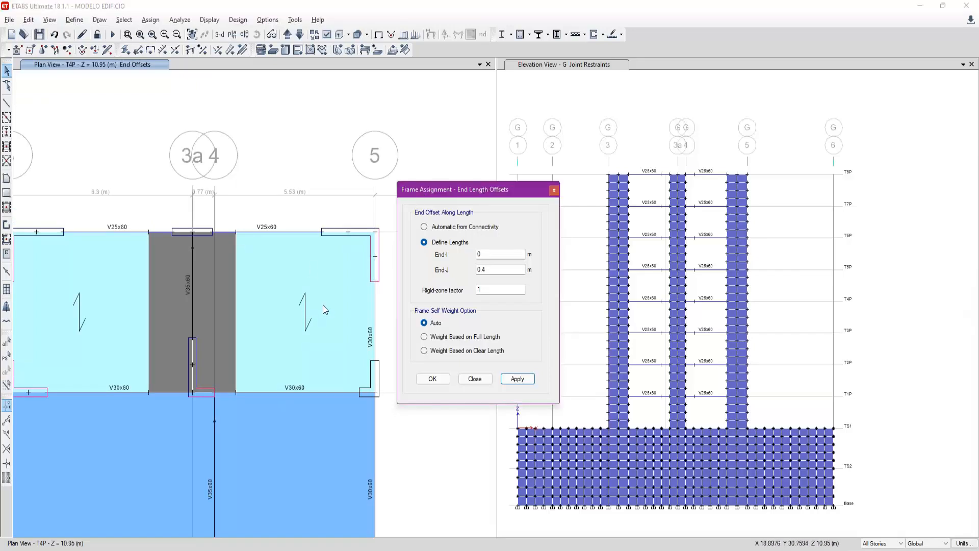
middle_click_drag(344, 314, 308, 212)
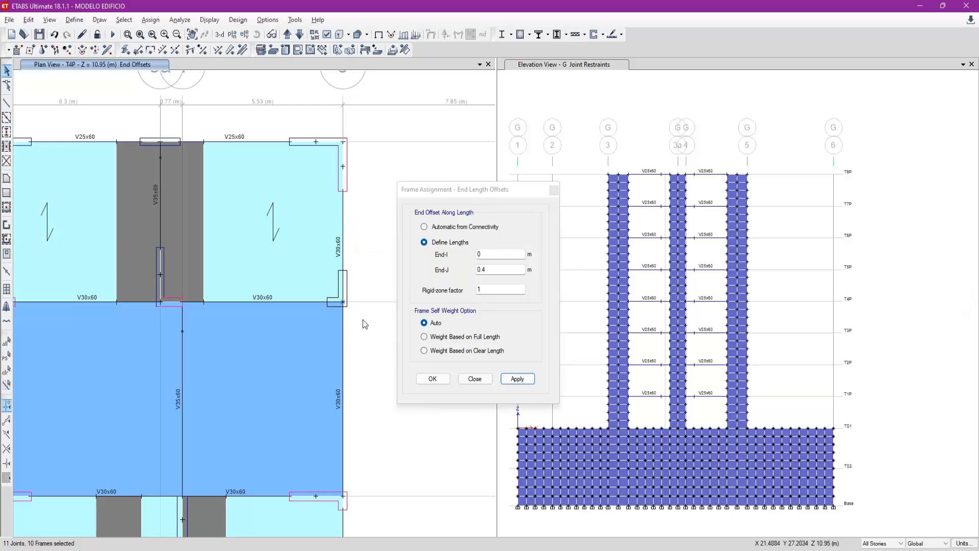
left_click(467, 230)
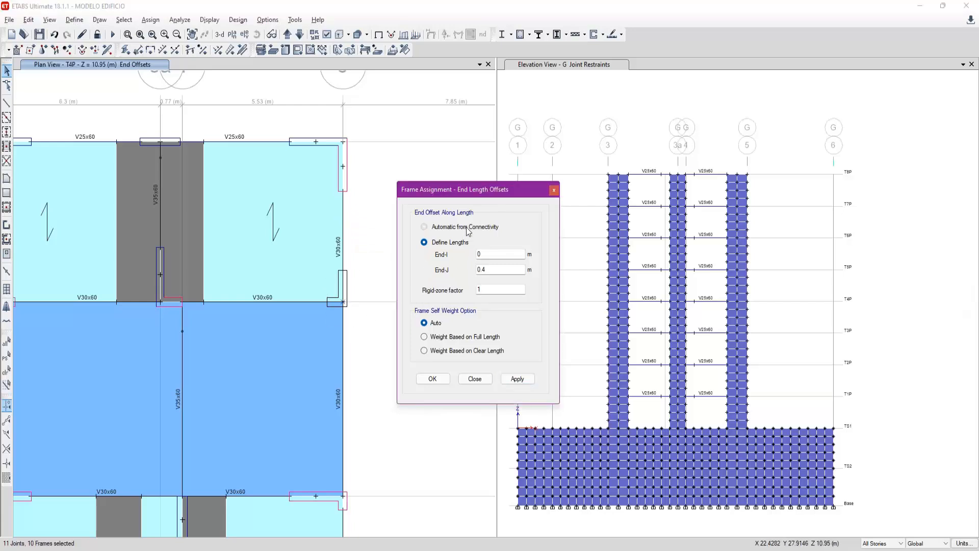
left_click(467, 230)
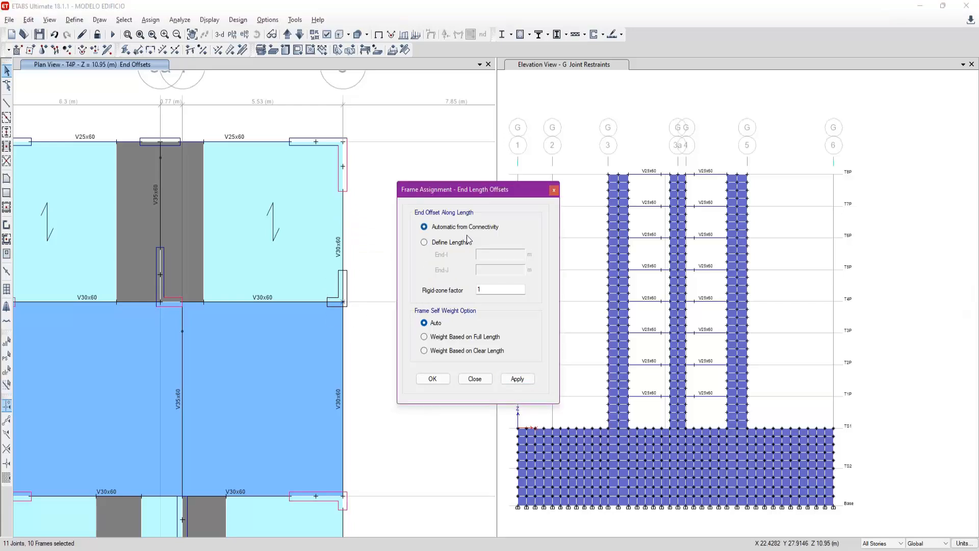
left_click(517, 379)
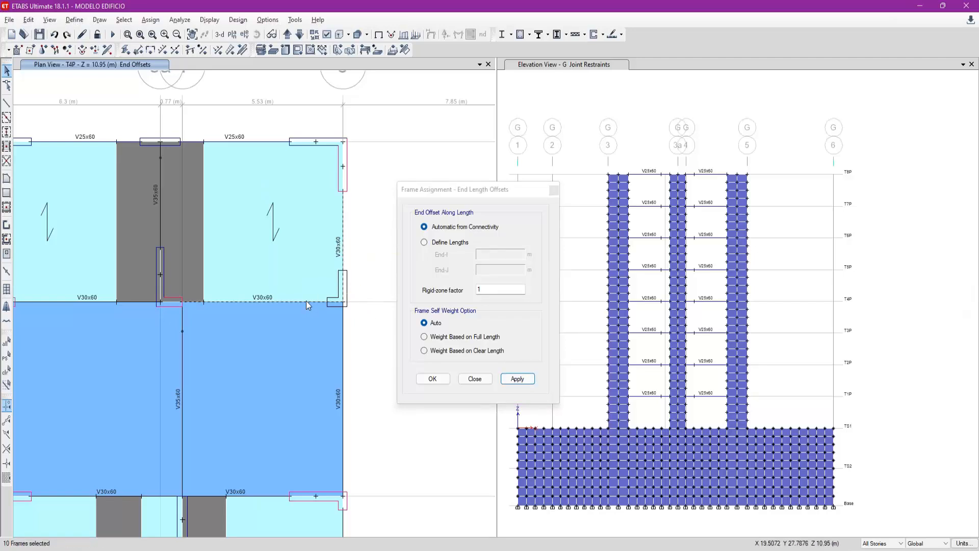
- Apply Automatic from Connectivity offsets to the grid F and grid 5 beams meeting at the L-shaped corner wall and inspect that corner
left_click(345, 329)
left_click(517, 379)
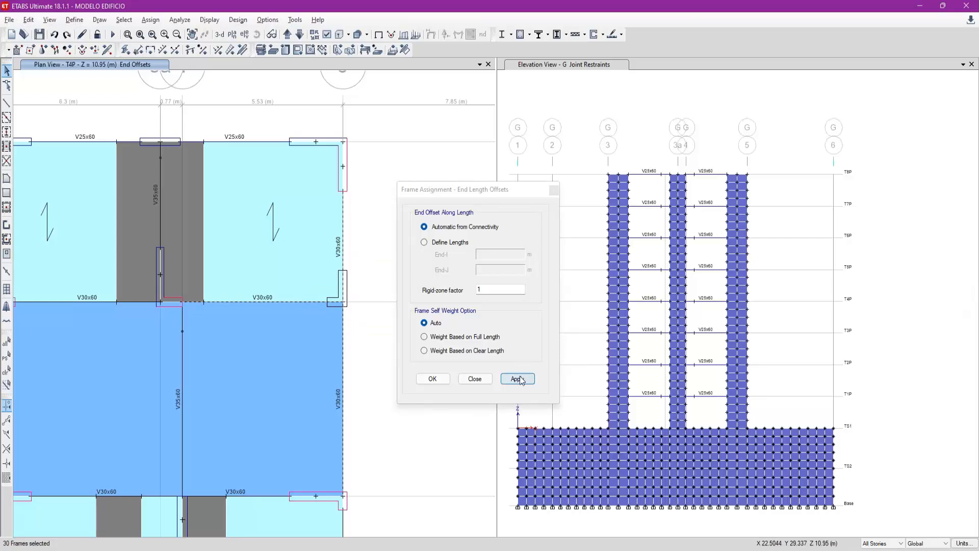
scroll(352, 290, "up", 3)
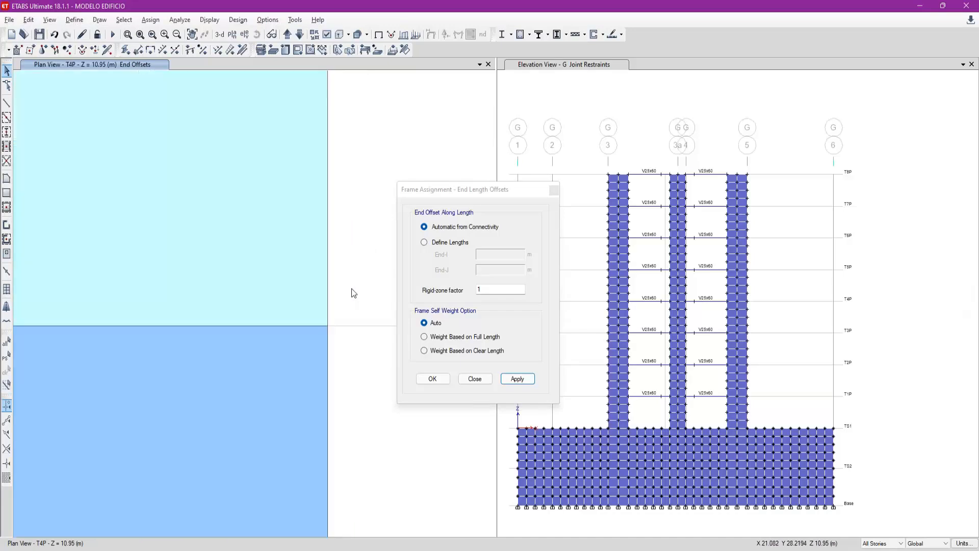
scroll(341, 320, "down", 3)
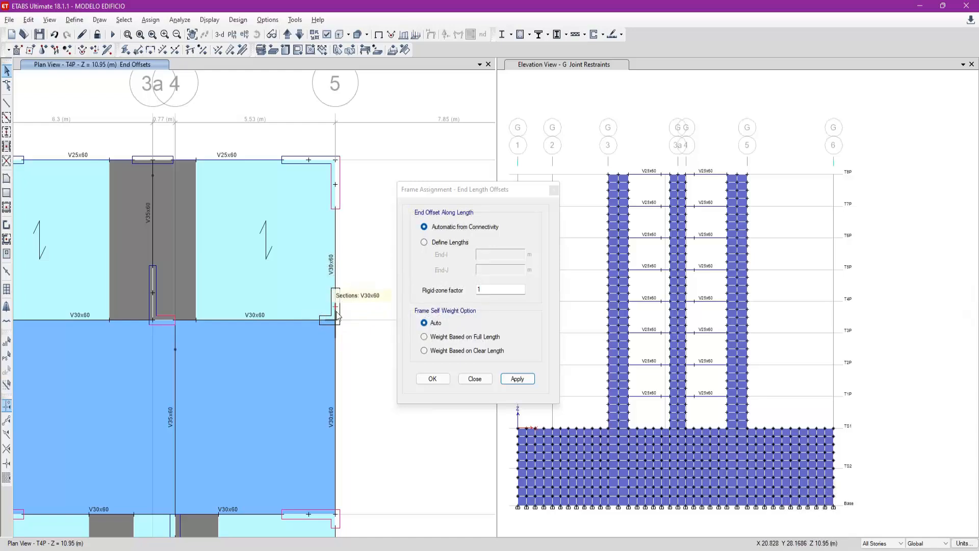
scroll(340, 294, "up", 3)
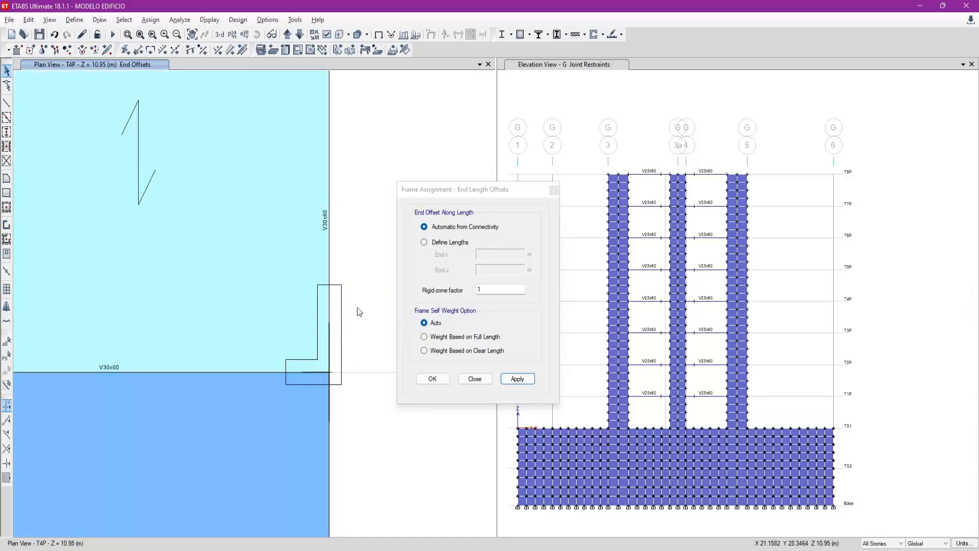
scroll(333, 378, "down", 3)
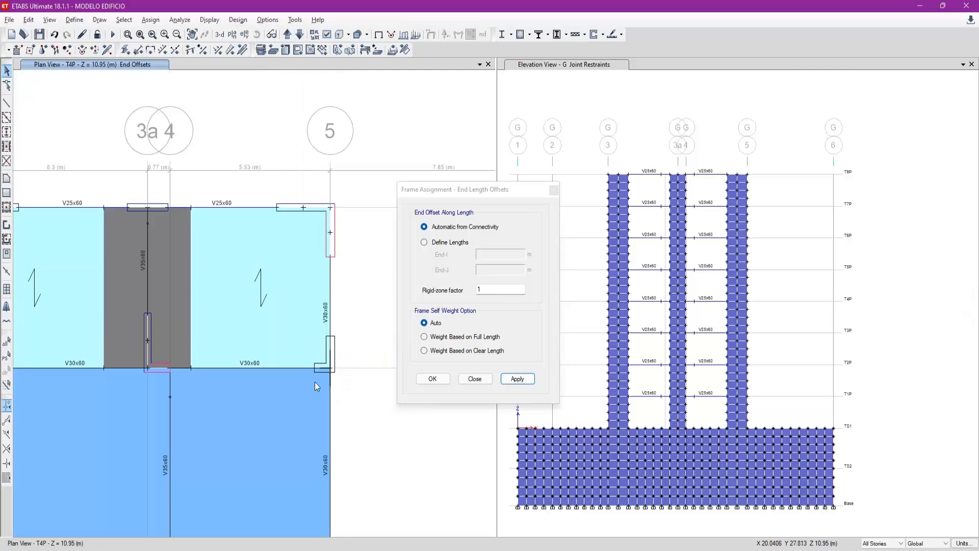
- Select the grid F beam between grids 4 and 5, then switch to AutoCAD and locate corner column C-1 in the structural plan
middle_click_drag(350, 377, 350, 323)
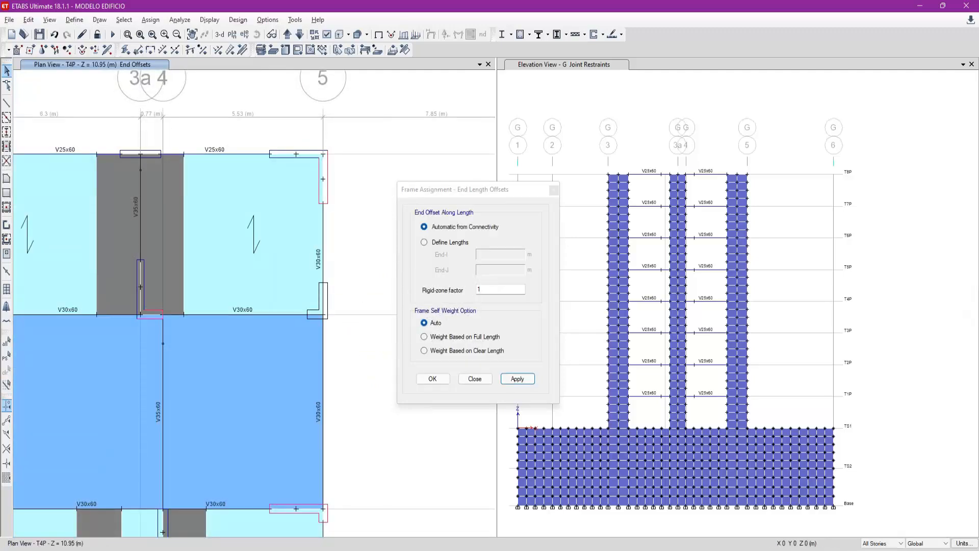
left_click(268, 314)
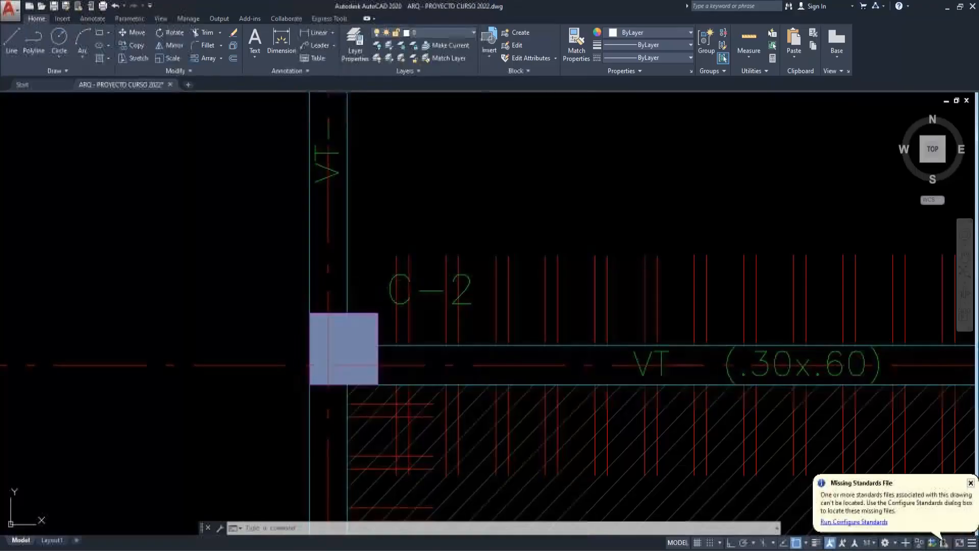
scroll(363, 338, "down", 6)
middle_click_drag(441, 268, 380, 326)
scroll(379, 326, "down", 2)
middle_click_drag(398, 146, 392, 222)
scroll(391, 223, "up", 4)
scroll(391, 222, "up", 2)
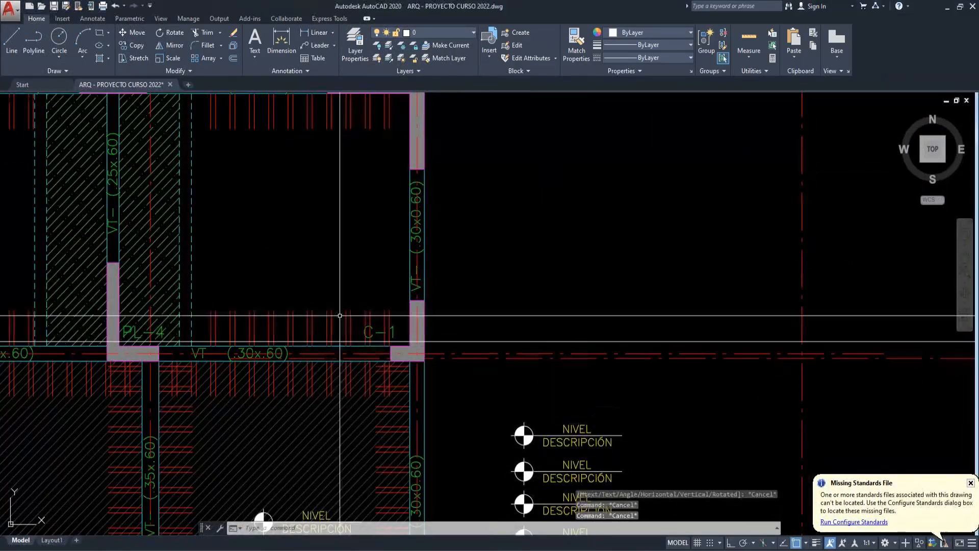
scroll(497, 339, "down", 5)
scroll(724, 385, "down", 5)
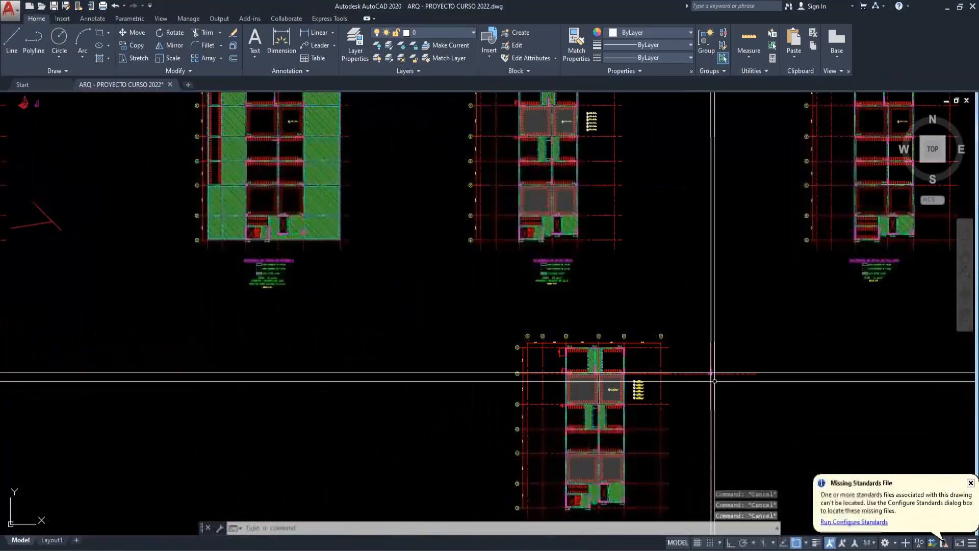
- Erase the stray objects to the right of the lower structural plan and return to corner column C-1
left_click(714, 381)
left_click(691, 354)
type("e")
key("Return")
scroll(620, 376, "up", 5)
scroll(620, 376, "up", 5)
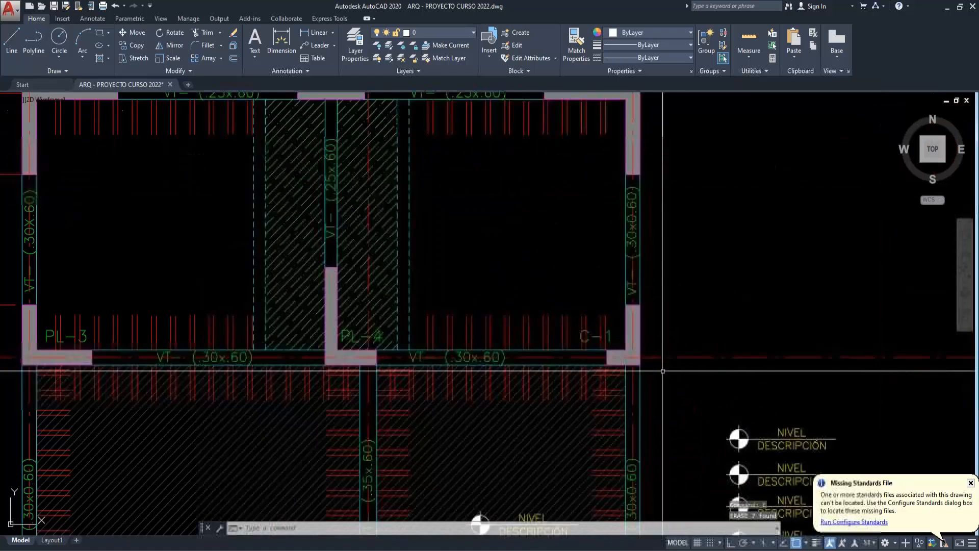
- Measure the horizontal length of corner column C-1 along the grid F axis with a linear dimension, without placing it
scroll(658, 364, "up", 2)
key("Escape")
type("q")
key("Return")
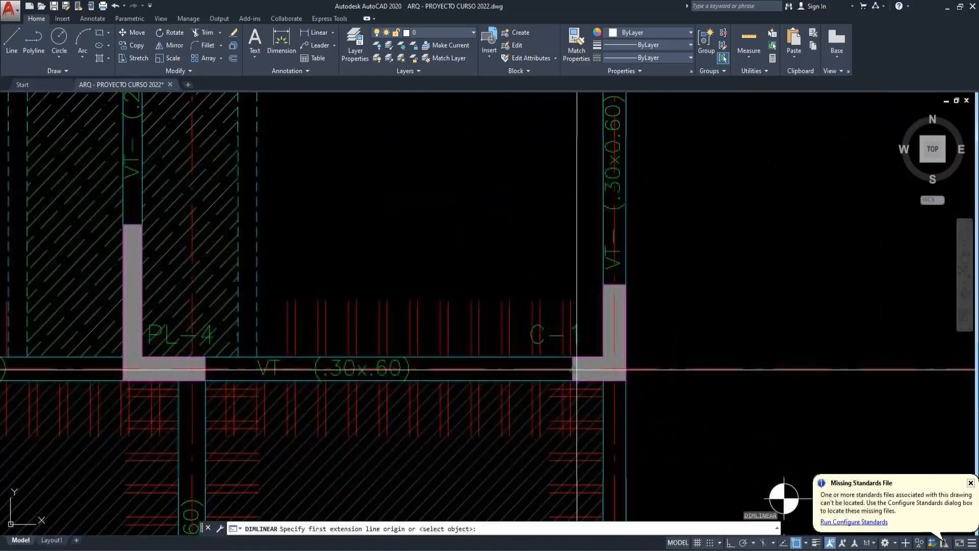
left_click(573, 369)
left_click(623, 369)
key("Escape")
key("Return")
left_click(573, 369)
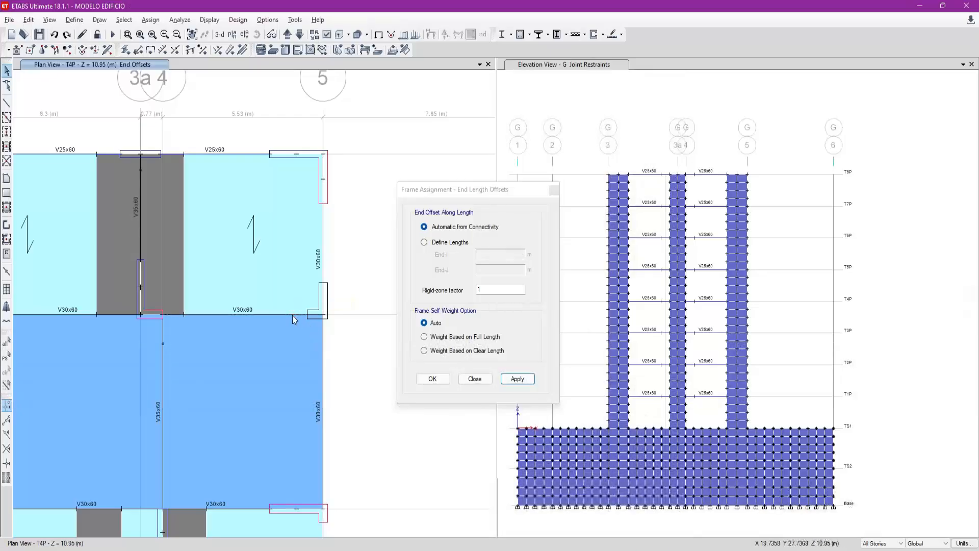
- Switch to ETABS and apply defined end length offsets of 0 m at End-I and 0.7 m at End-J to the grid F beam
left_click(292, 315)
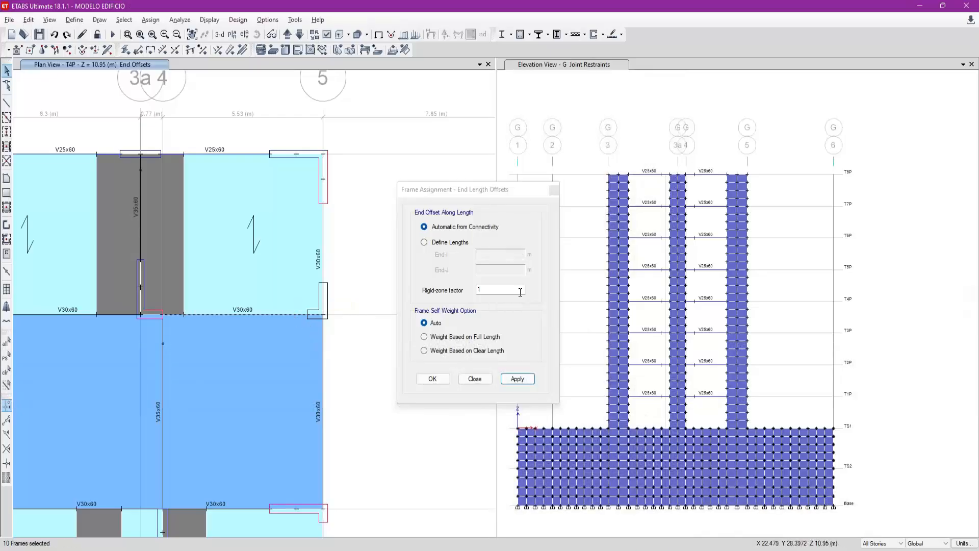
left_click(454, 243)
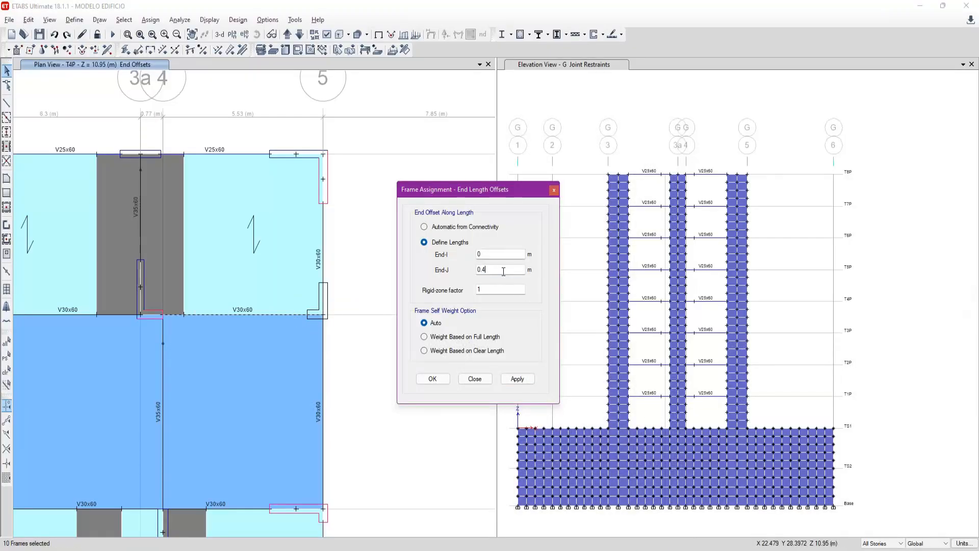
left_click(518, 378)
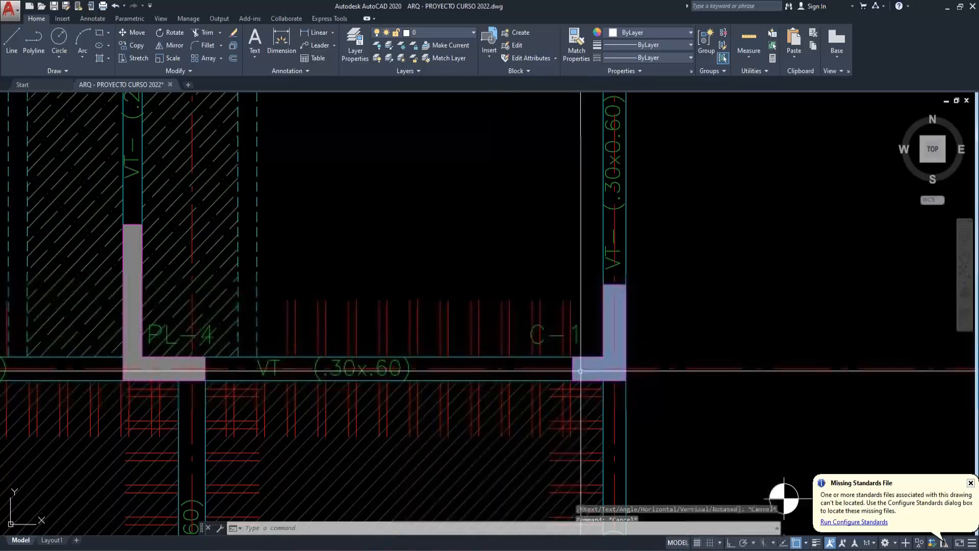
- Recheck column C-1 in the drawing and apply offsets of 0 m at End-I and 0.55 m at End-J to the grid F beam between grids 4 and 5
left_click(573, 368)
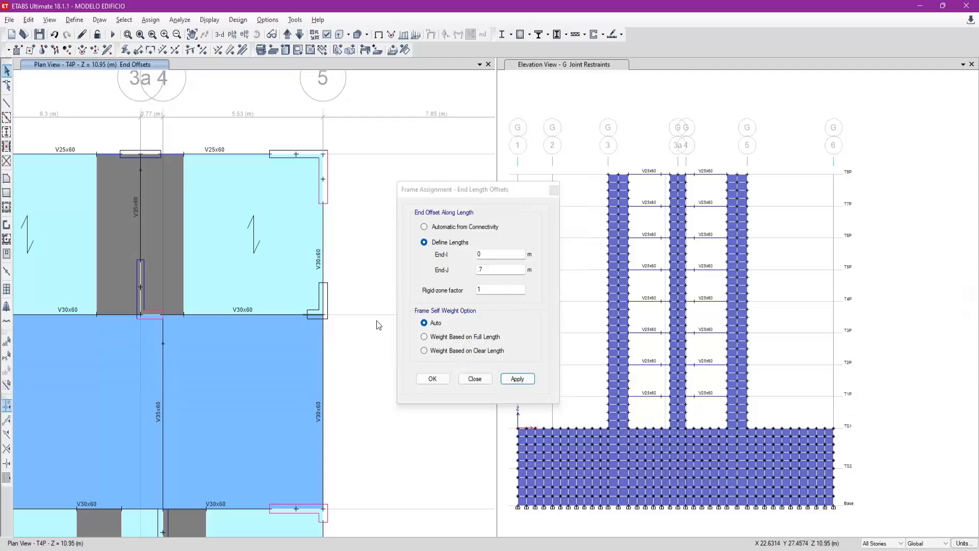
left_click(300, 315)
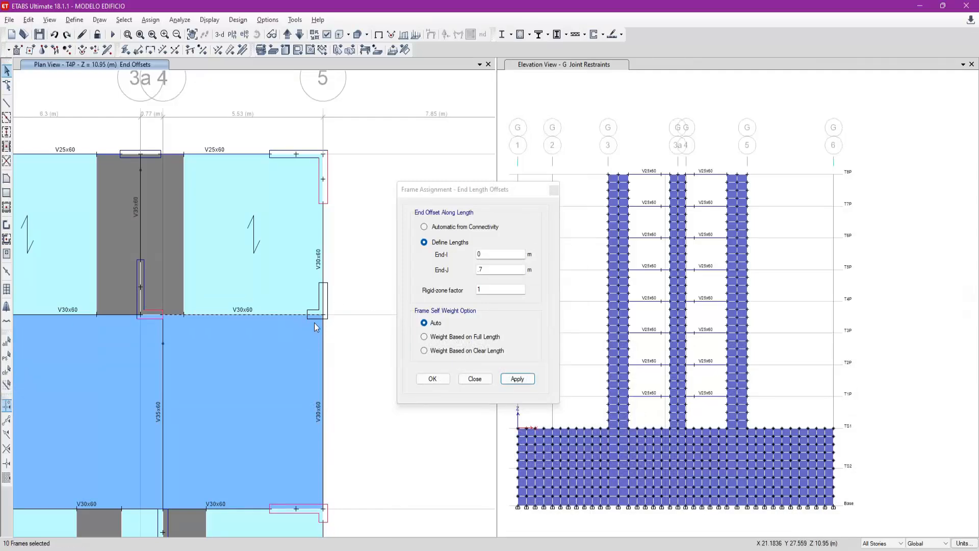
left_click(405, 261)
type(".55")
left_click(516, 378)
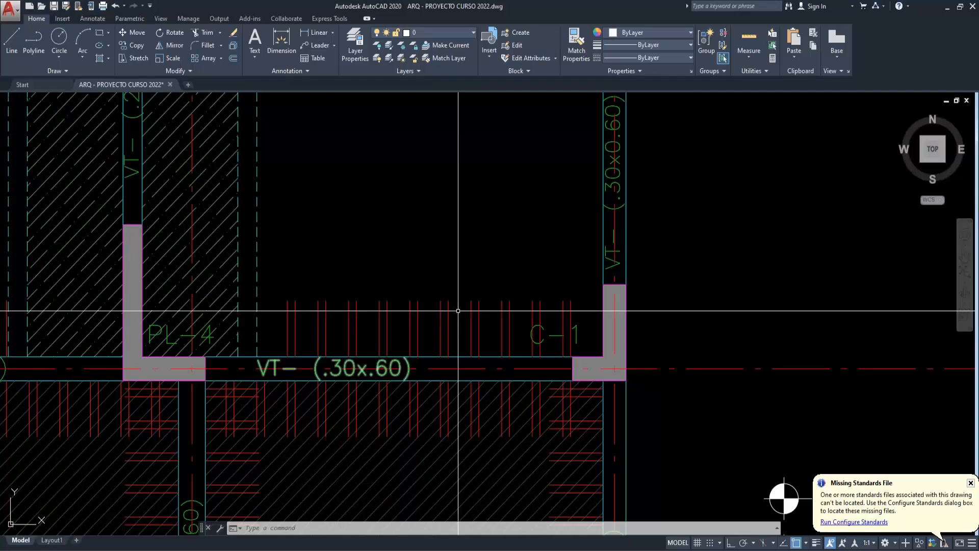
- Check in the AutoCAD plan the offset distance from the grid F axis to the lower face of column C-1
middle_click_drag(627, 384, 520, 323)
left_click(495, 306)
key("Escape")
type("o")
key("Return")
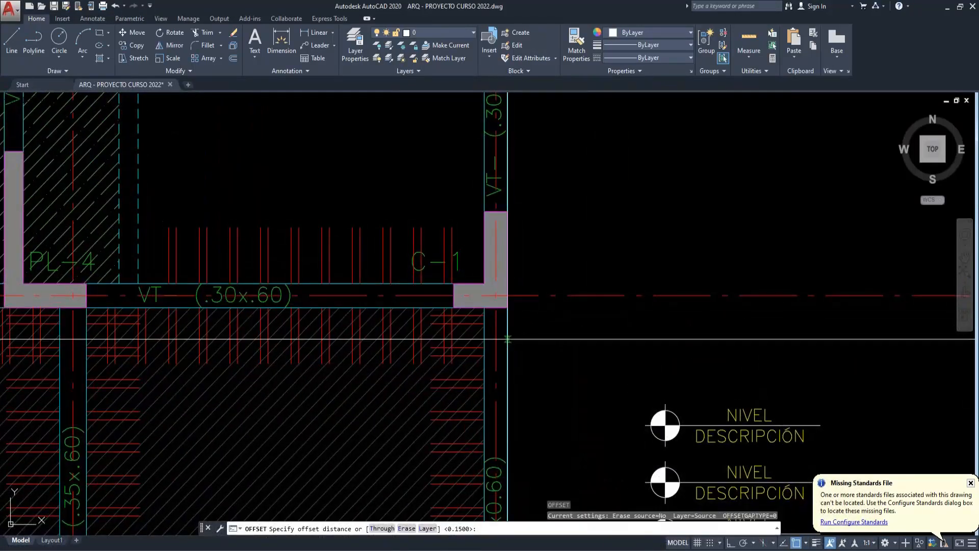
key("Escape")
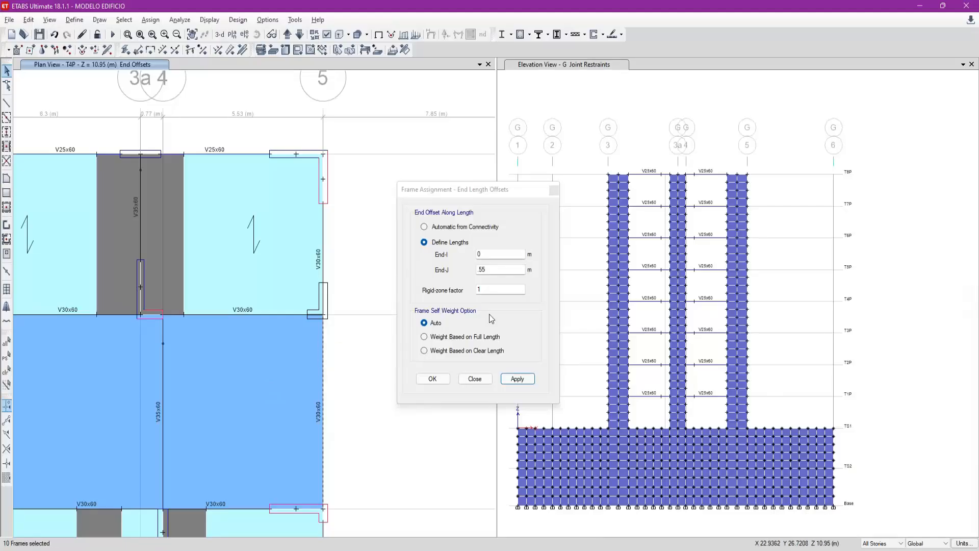
- Apply end length offsets of 0 m at End-I and 0.15 m at End-J to the grid 5 beam between grids E and F
left_click(500, 272)
type(".15")
left_click(517, 378)
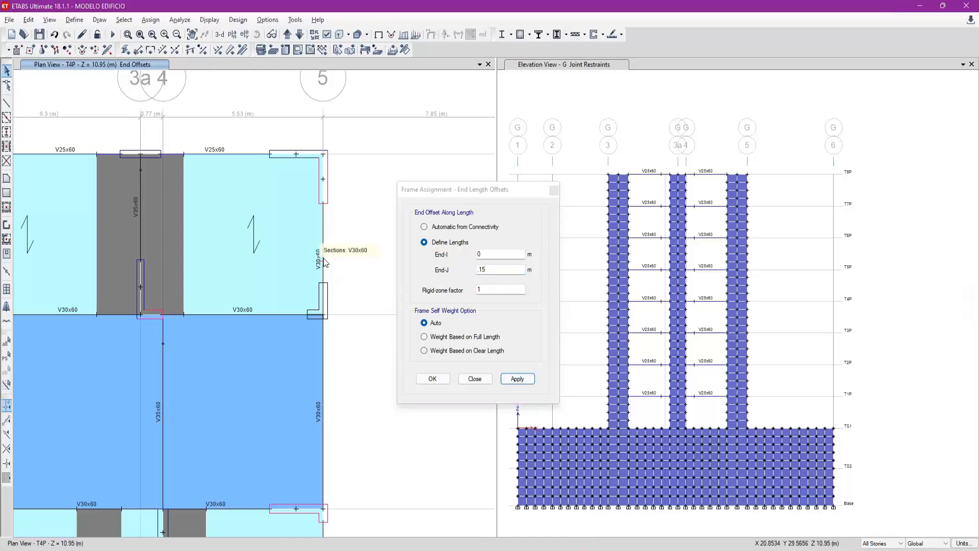
- Measure in the AutoCAD plan the distance from the grid F axis to the upper end of column C-1
key("alt+Tab")
middle_click_drag(494, 273, 479, 342)
key("space")
left_click(492, 365)
left_click(491, 281)
key("space")
key("space")
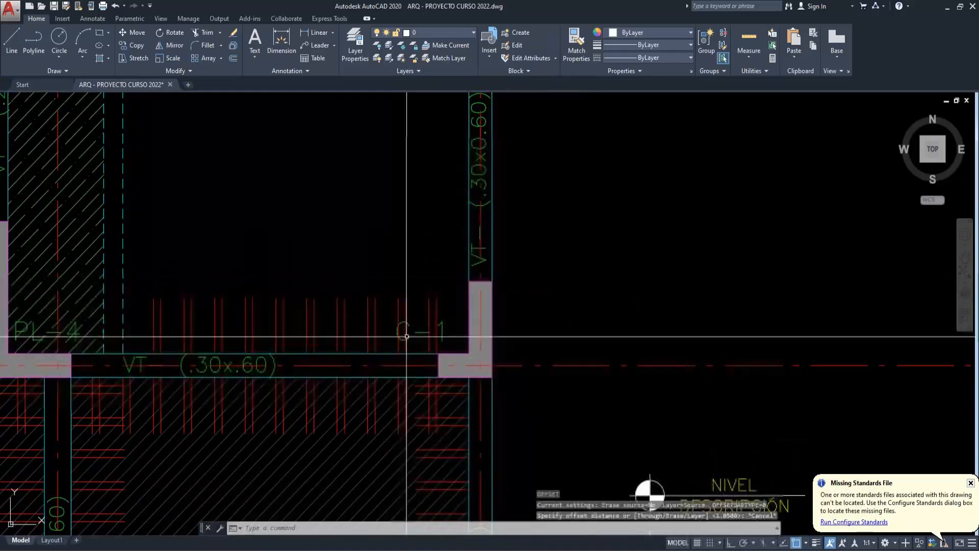
key("alt+Tab")
- Apply end length offsets of 1.05 m at End-I and 0 m at End-J to the grid 5 beam between grids F and G
left_click(507, 253)
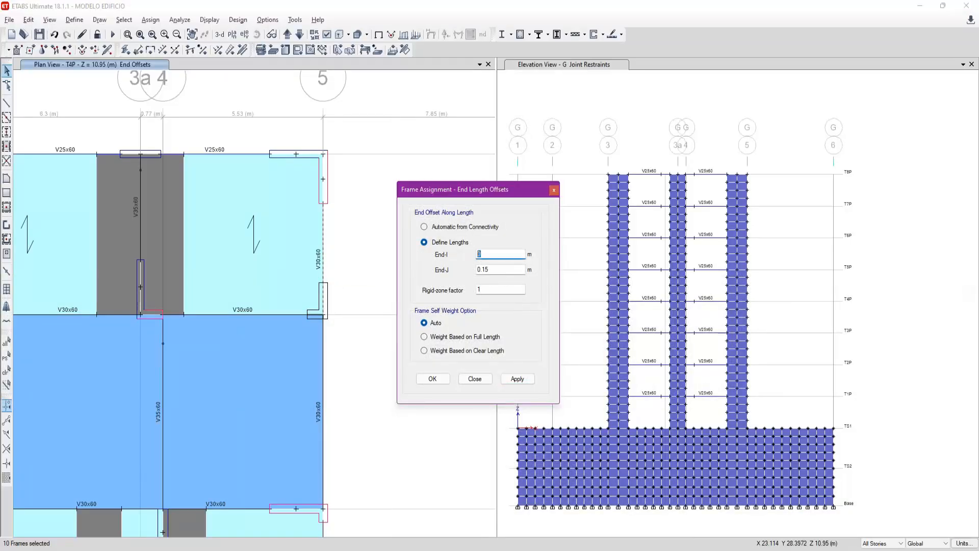
double_click(494, 271)
type("0")
left_click(520, 378)
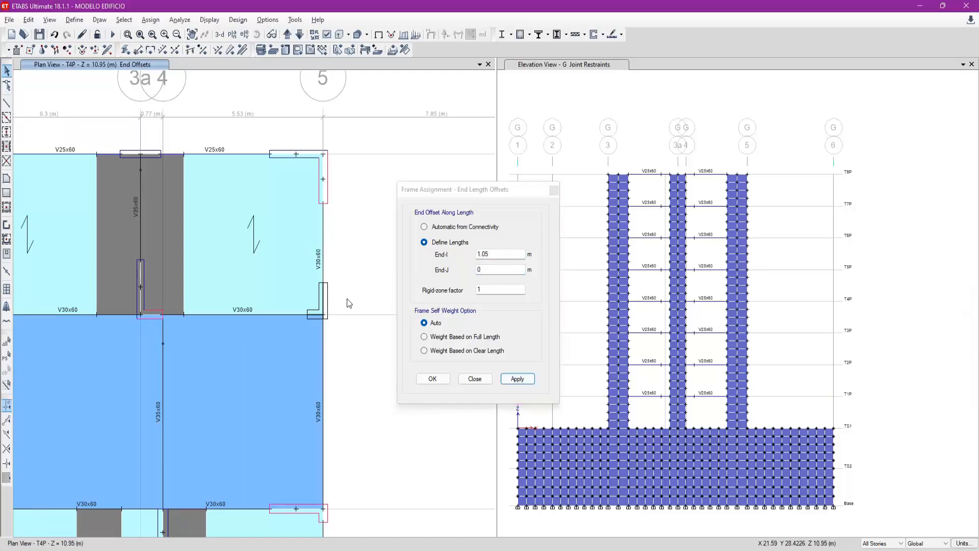
- Finish the end length offset assignment and show the undeformed shape in the full T4P plan view
scroll(349, 306, "down", 5)
middle_click_drag(254, 328, 256, 196)
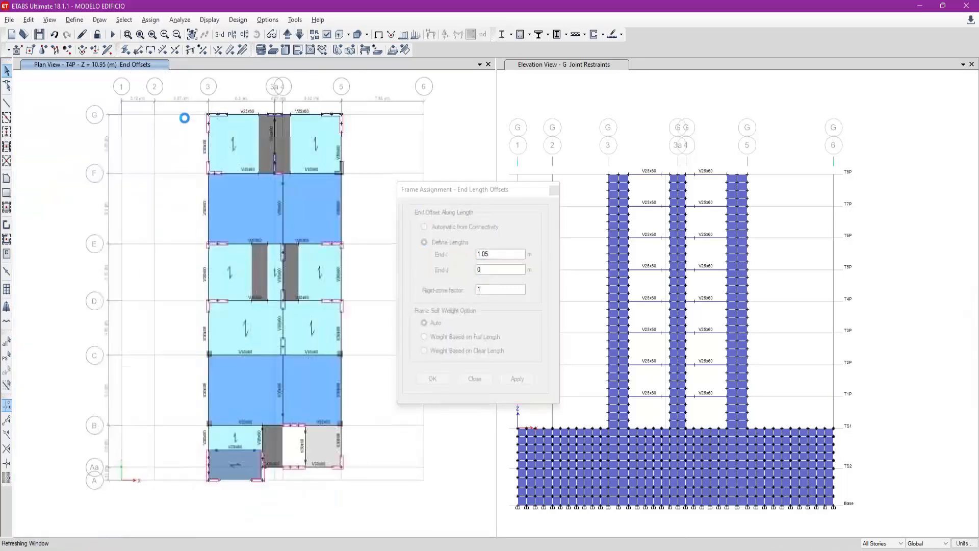
left_click(139, 35)
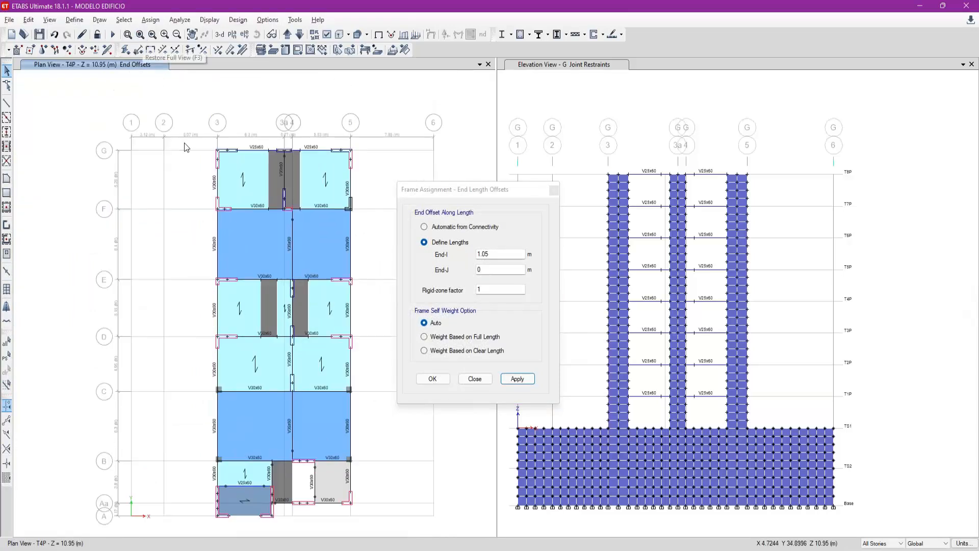
left_click(481, 379)
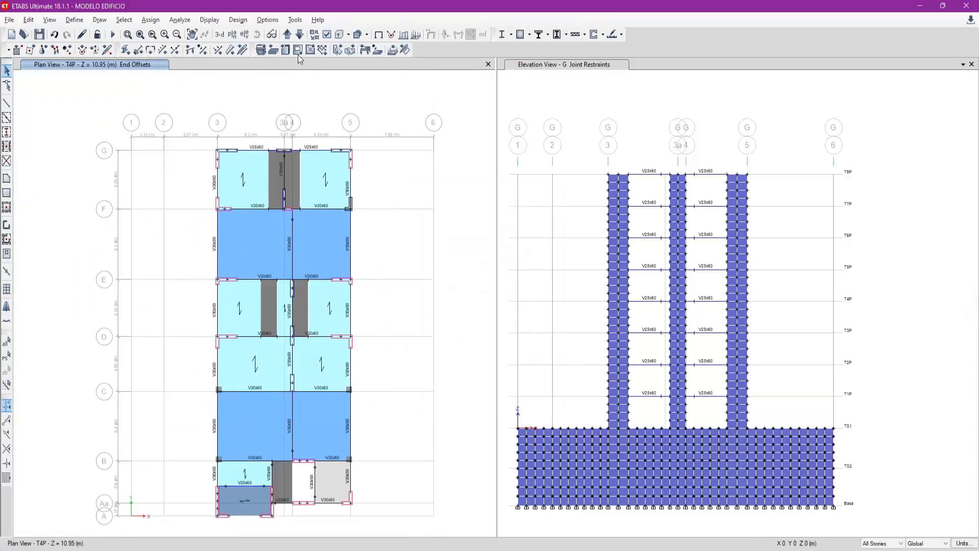
left_click(378, 34)
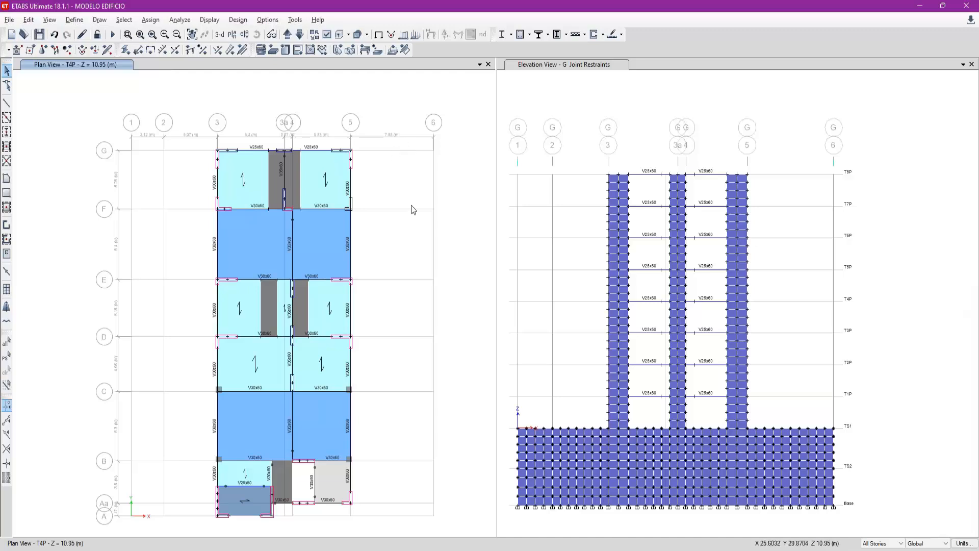
- Display the grid 3 elevation in the elevation window
left_click(561, 64)
left_click(244, 34)
type("3")
left_click(618, 388)
left_click(578, 388)
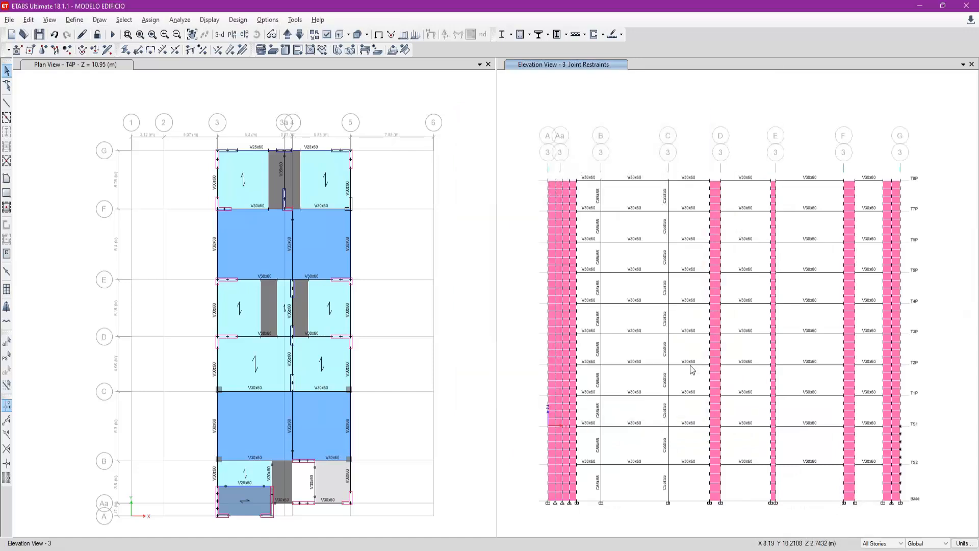
- Apply the display of frame sections and end length offsets to the grid 3 elevation and inspect the lowest grid B column
left_click(327, 34)
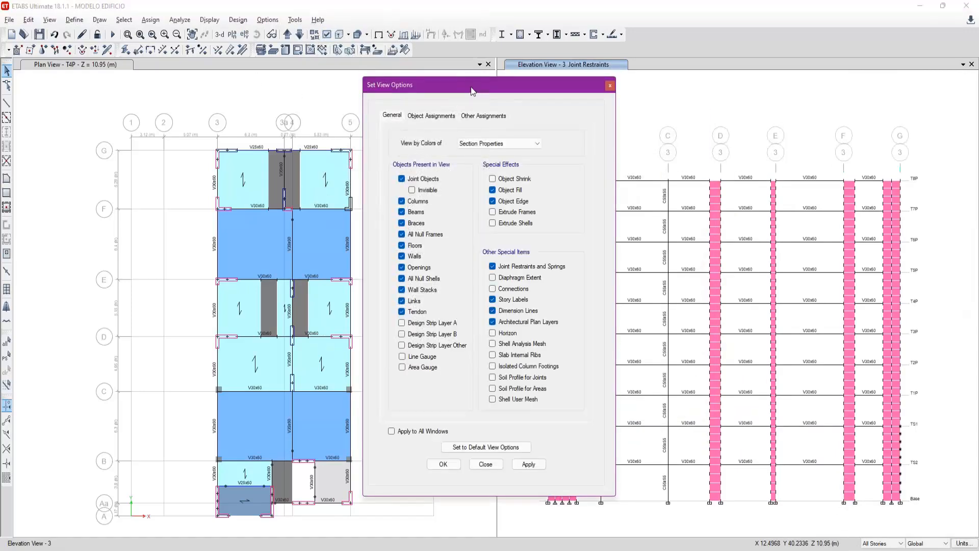
left_click_drag(457, 84, 342, 78)
left_click(315, 108)
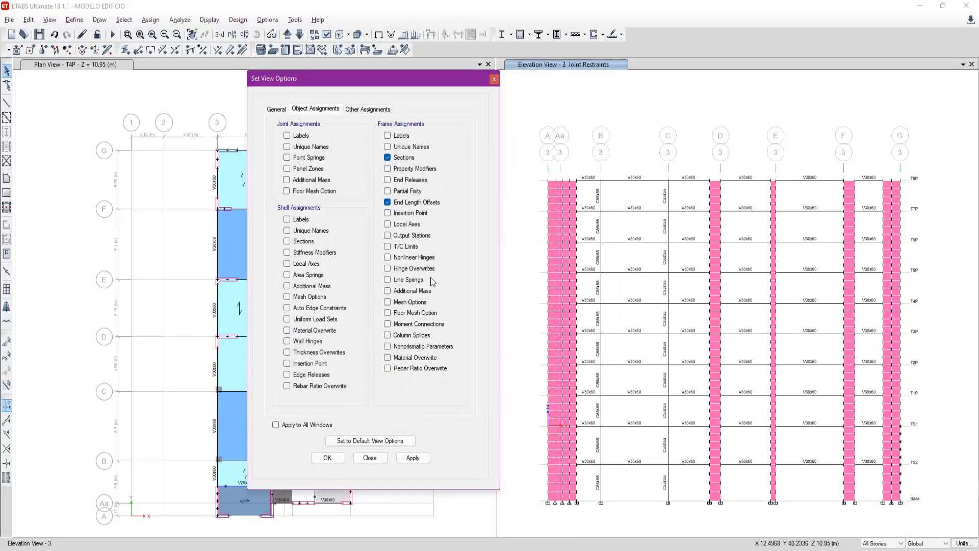
left_click(414, 457)
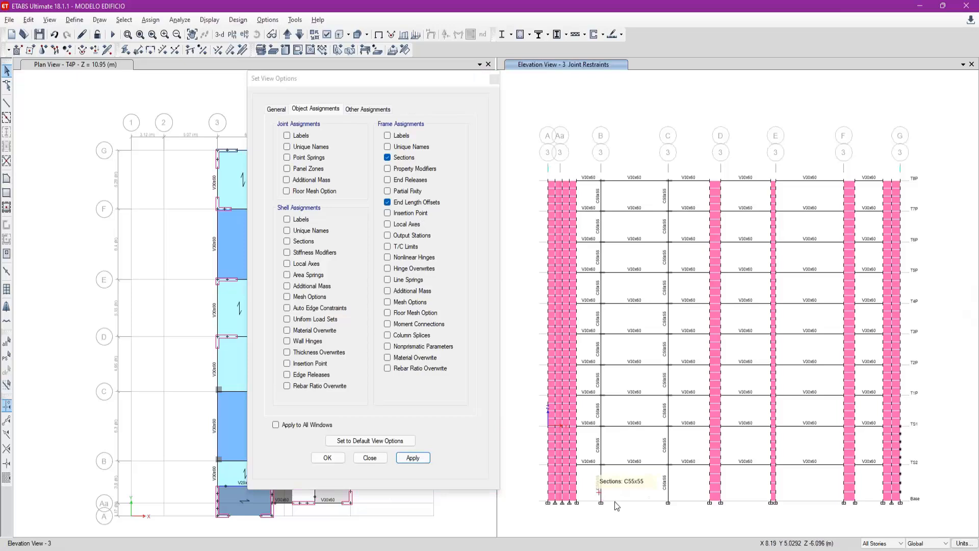
scroll(611, 479, "up", 3)
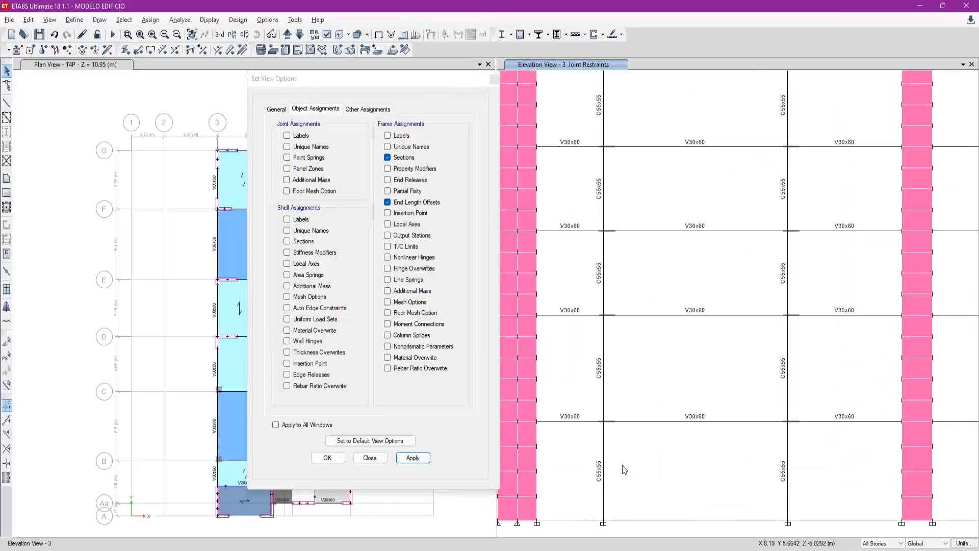
left_click(600, 457)
scroll(602, 489, "down", 3)
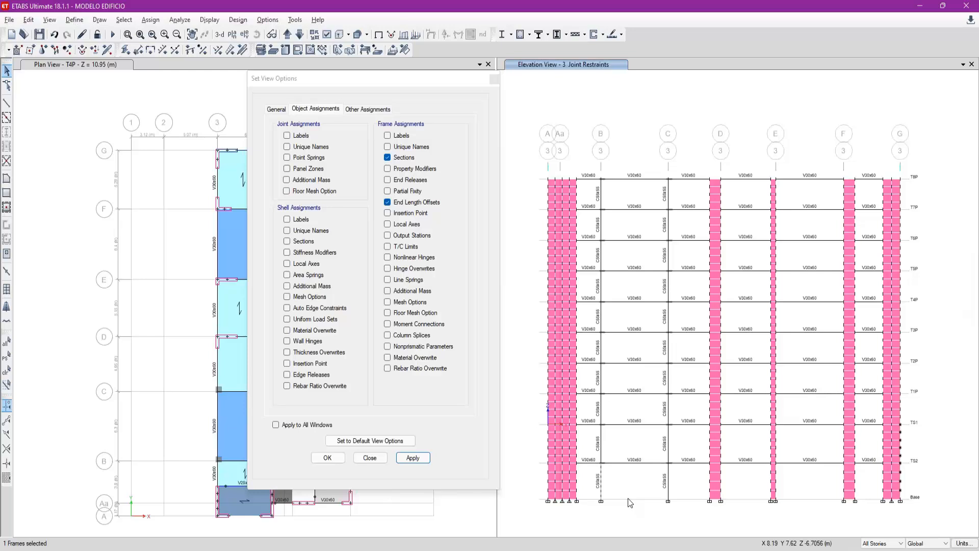
left_click(371, 458)
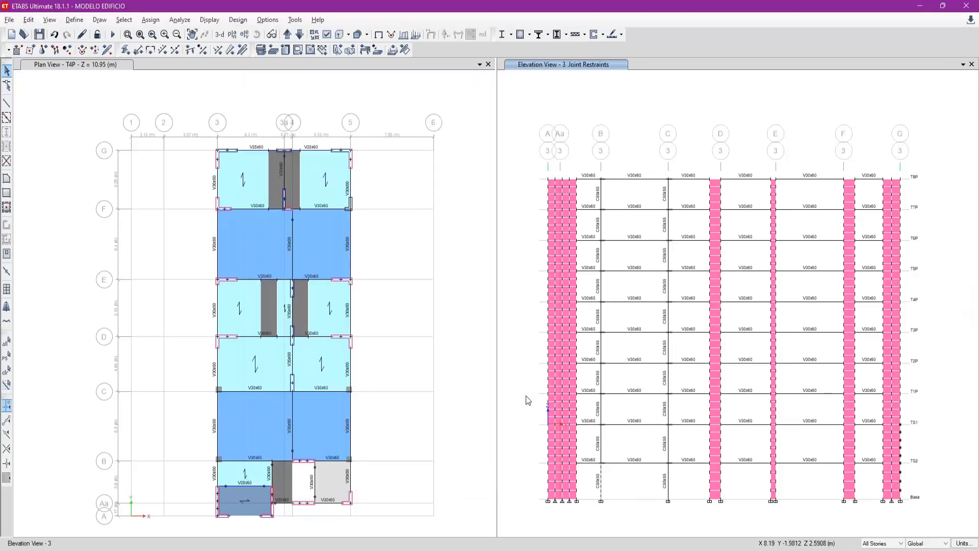
- Select all columns of the model by object type
left_click(124, 20)
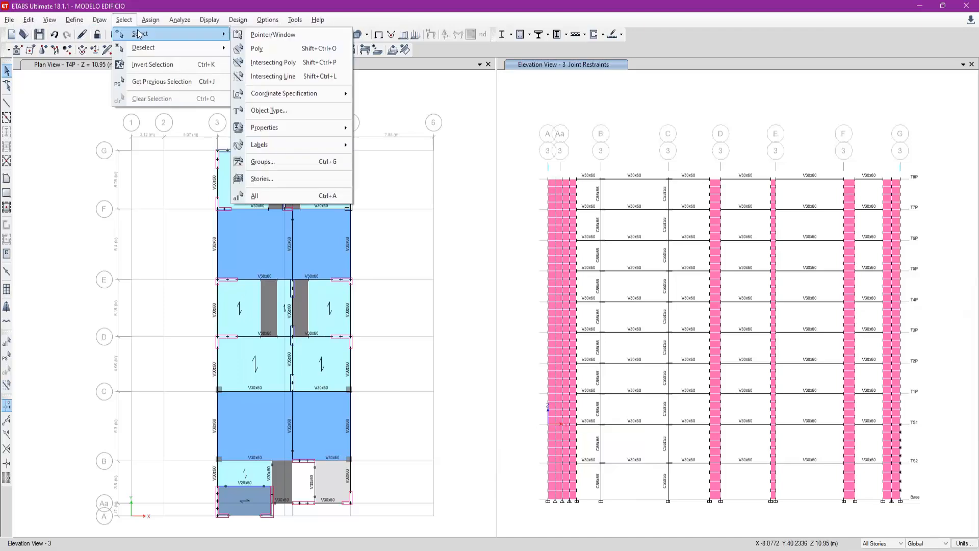
mouse_move(137, 34)
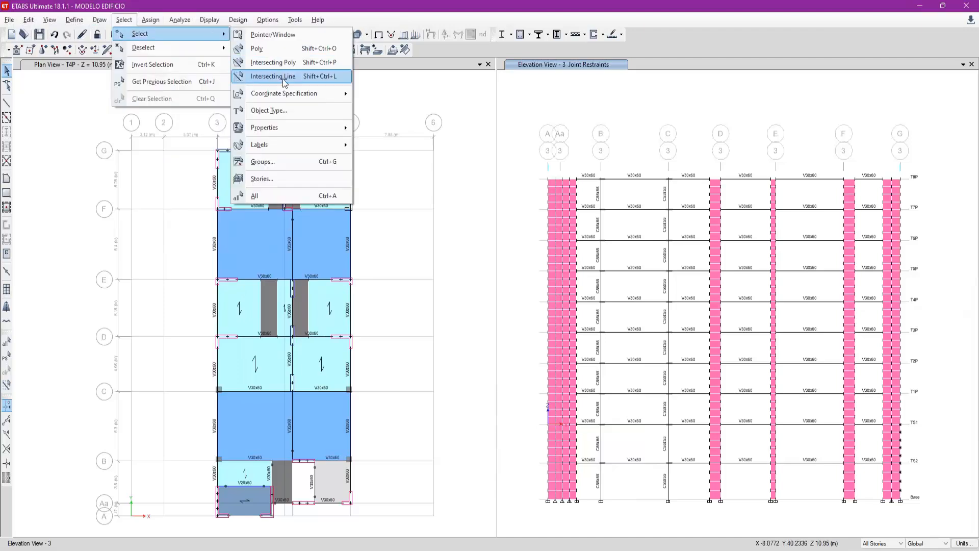
left_click(283, 110)
left_click(443, 206)
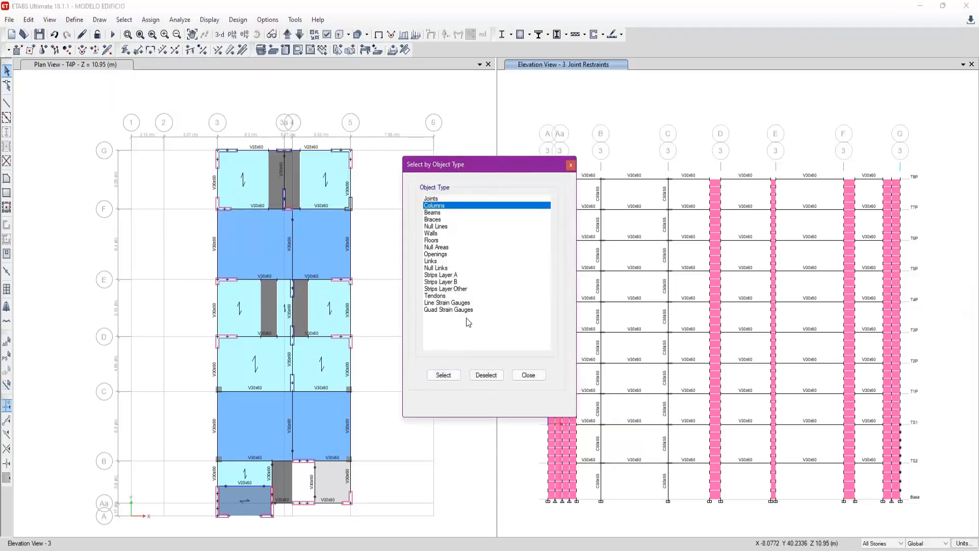
left_click(443, 375)
left_click(529, 375)
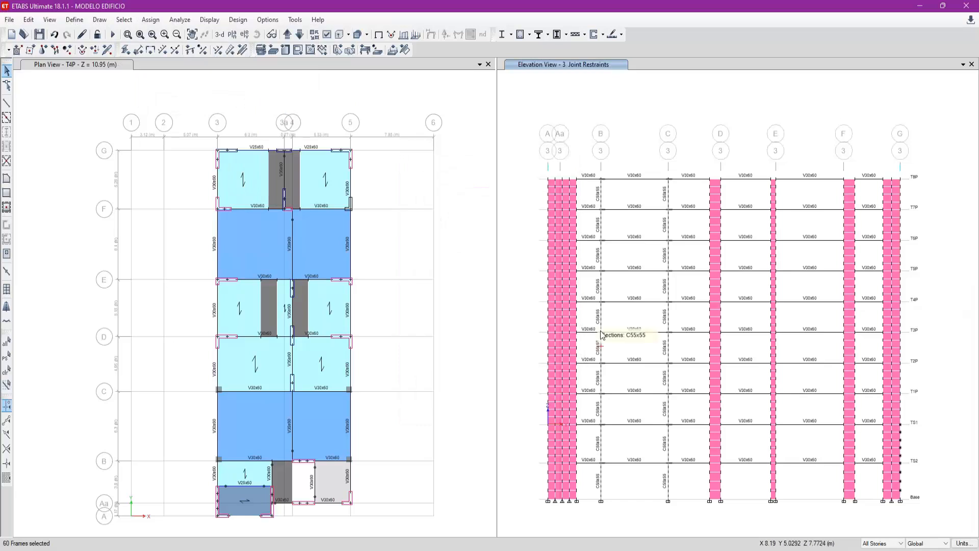
- Set the story mode to One Story and assign the columns end length offsets of 0 m at End-I and End-J, rigid-zone factor 1
left_click(869, 546)
left_click(873, 517)
left_click(156, 24)
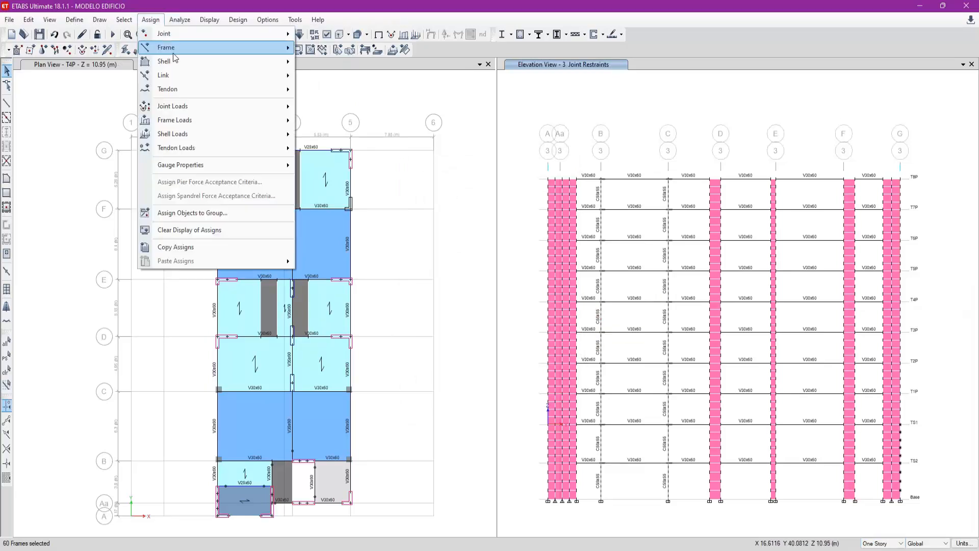
key("Escape")
left_click(145, 51)
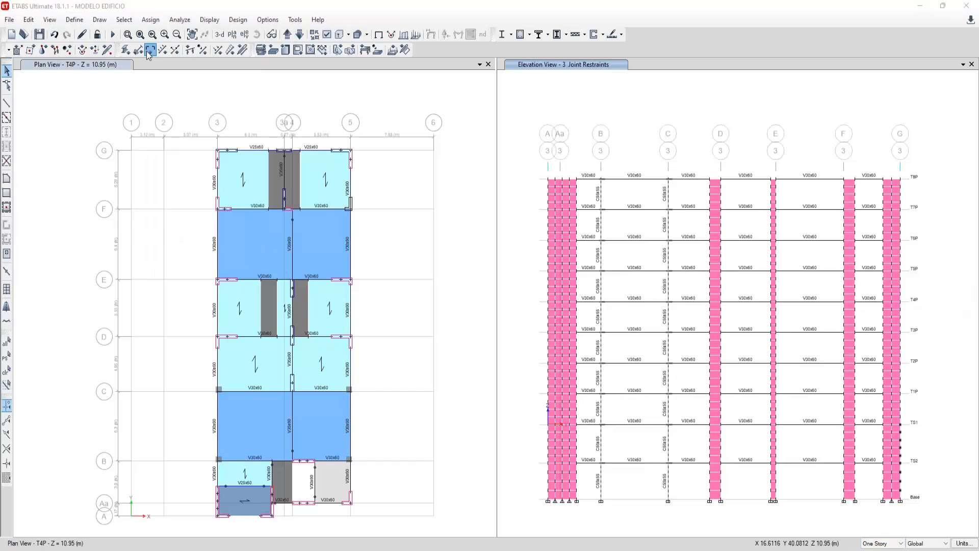
left_click_drag(477, 199, 427, 207)
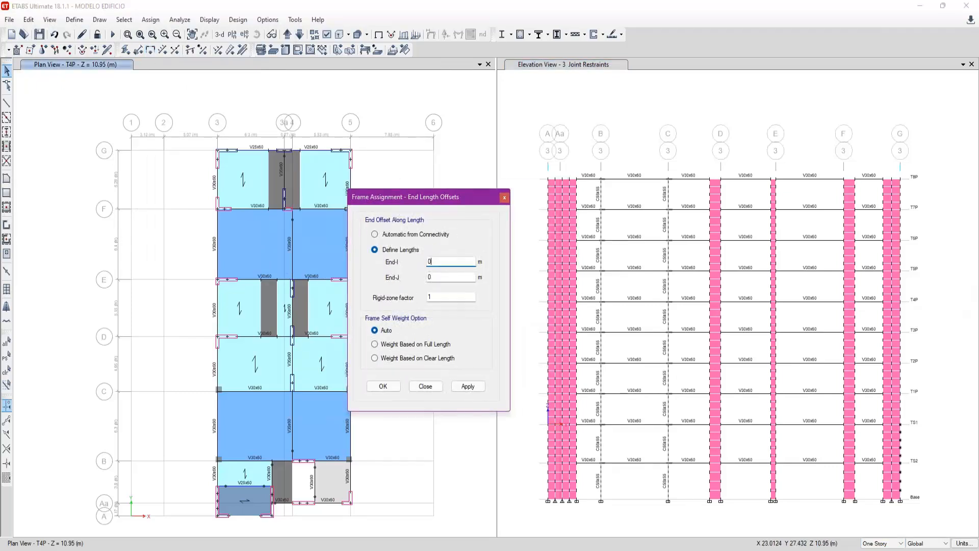
left_click(460, 278)
key("Tab")
left_click(449, 262)
left_click(466, 387)
scroll(604, 445, "up", 5)
middle_click_drag(610, 437, 625, 381)
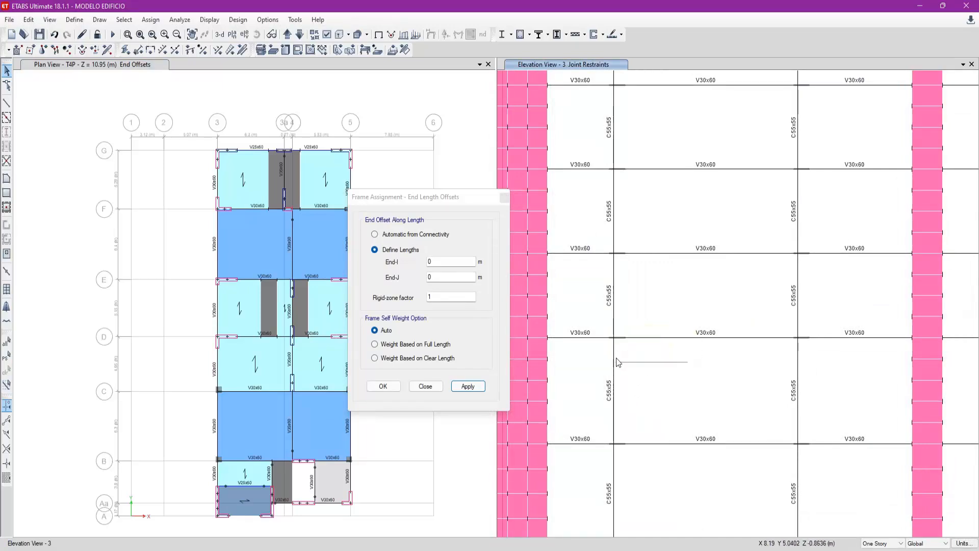
- Switch to the LetsView notes and undo the dashed red beam deflection and thick corner marking on the Brazos Rígidos sketch
left_click(735, 550)
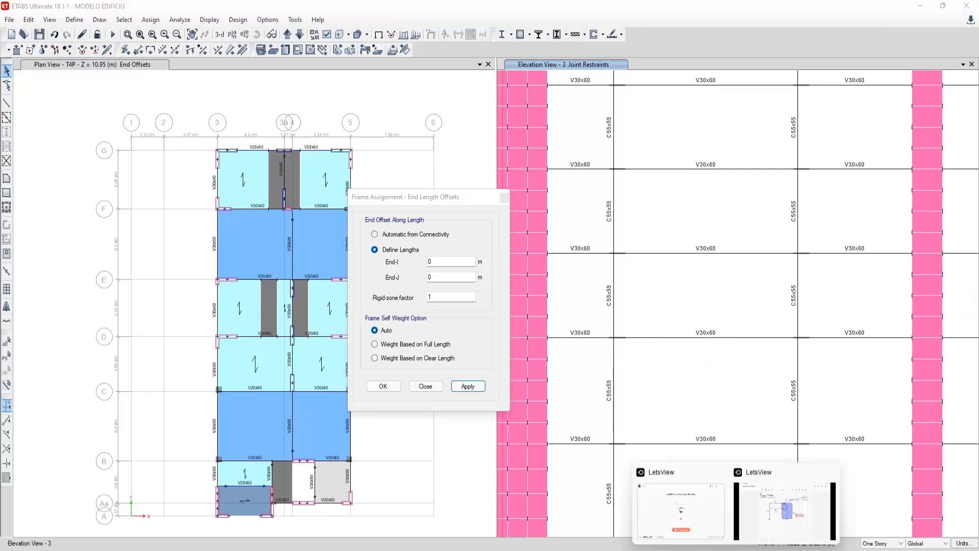
left_click(783, 510)
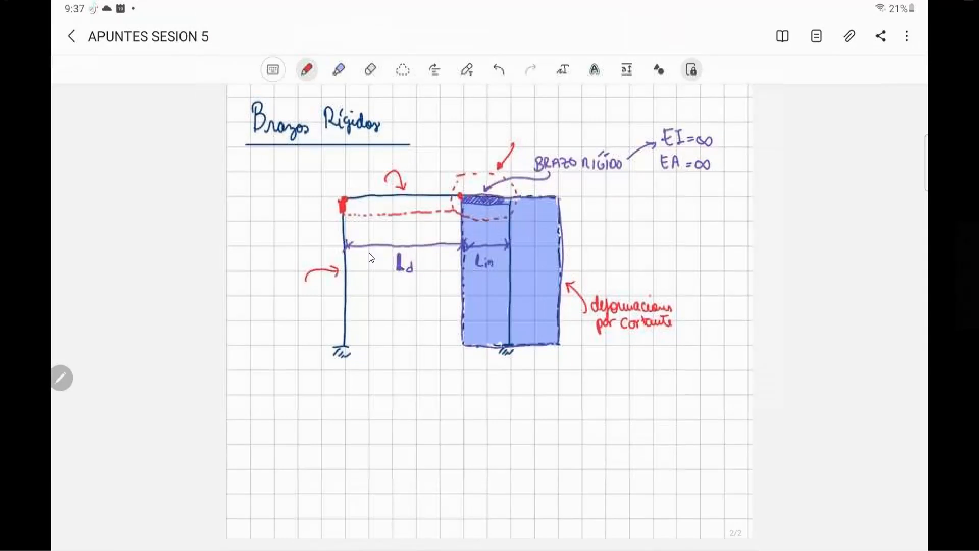
key("ctrl+z")
key("ctrl+z")
key("ctrl+z")
key("ctrl+z")
key("ctrl+z")
key("ctrl+z")
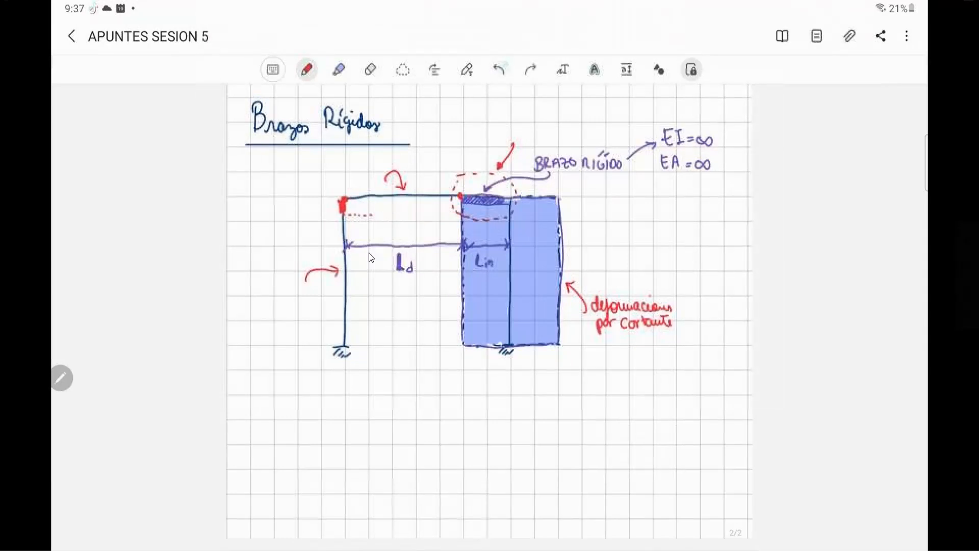
key("ctrl+z")
key("ctrl+z")
key("ctrl+z")
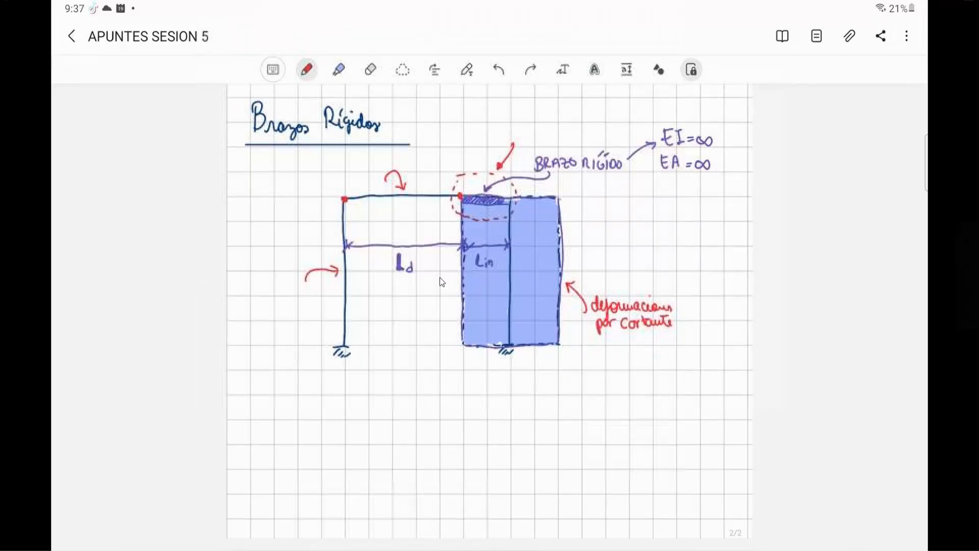
- Return to ETABS, close the end length offset assignment, restore the full grid 3 elevation and save the model
left_click(400, 549)
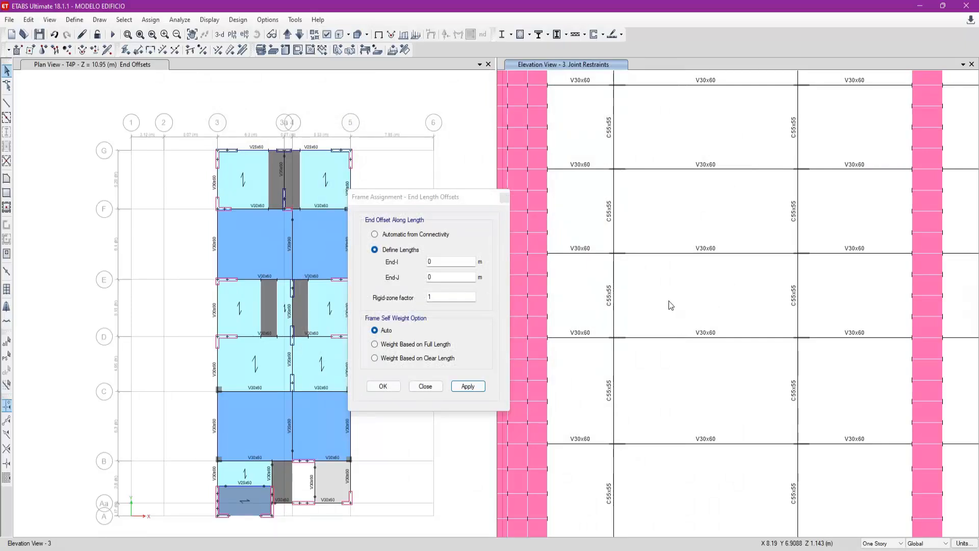
left_click(426, 386)
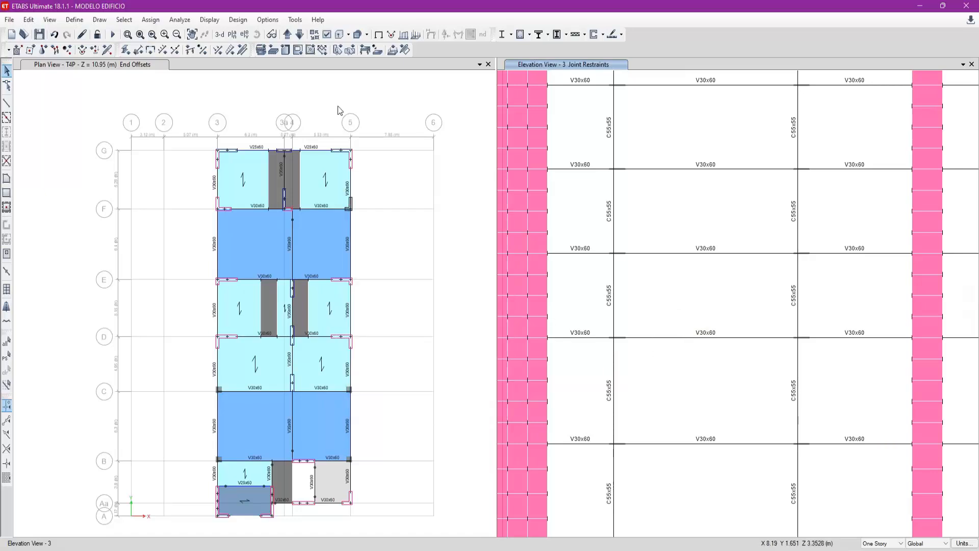
left_click(139, 34)
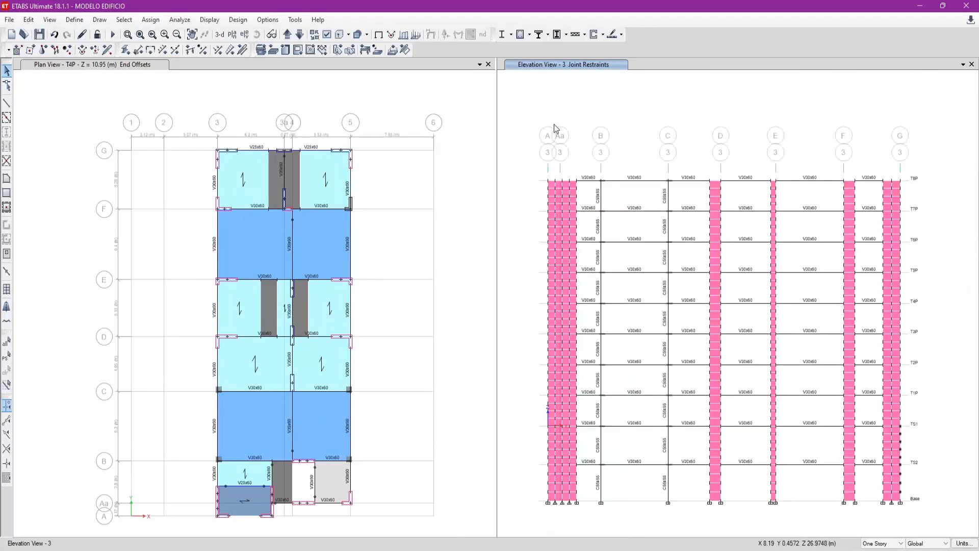
left_click(38, 34)
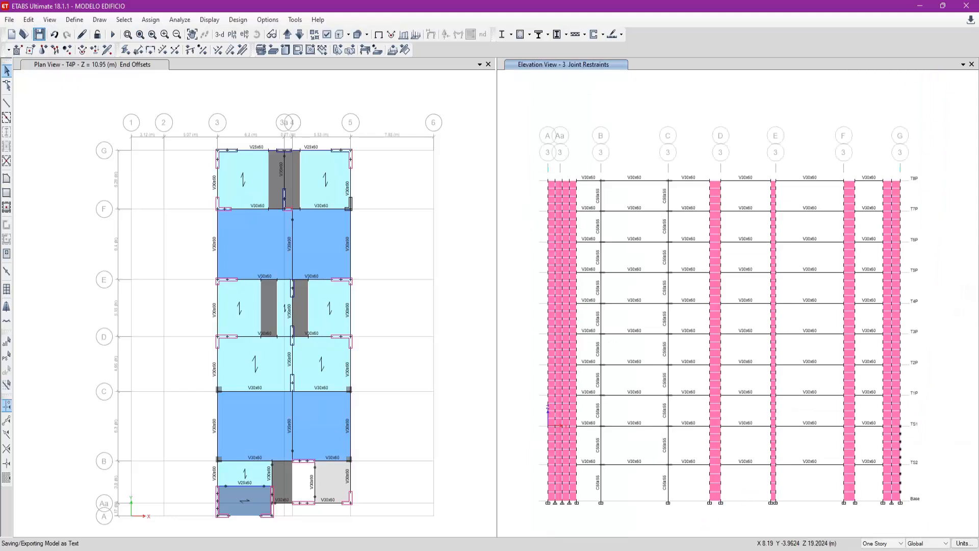
- Review the finished items and the pending wall meshing and restraint items in the Notepad task list, and close it
key("alt+Tab")
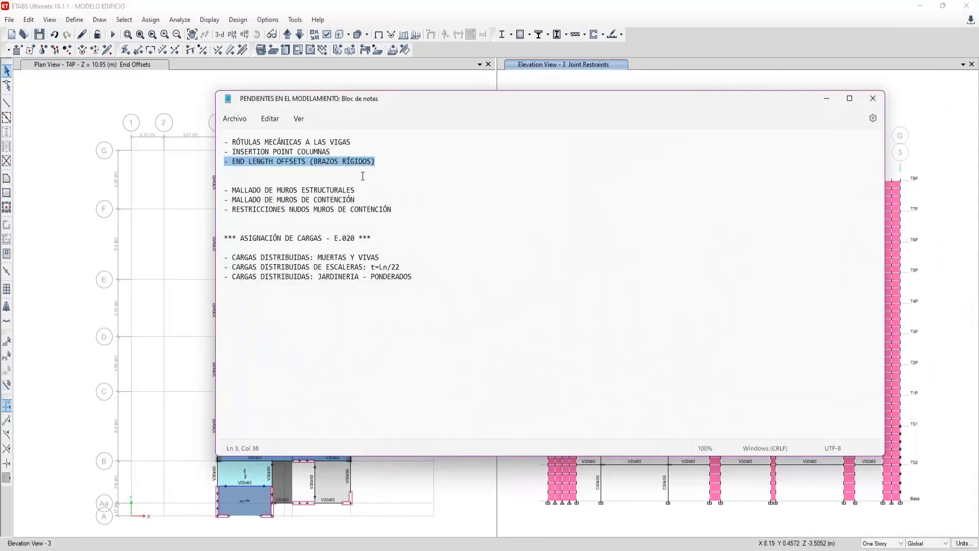
left_click(411, 213)
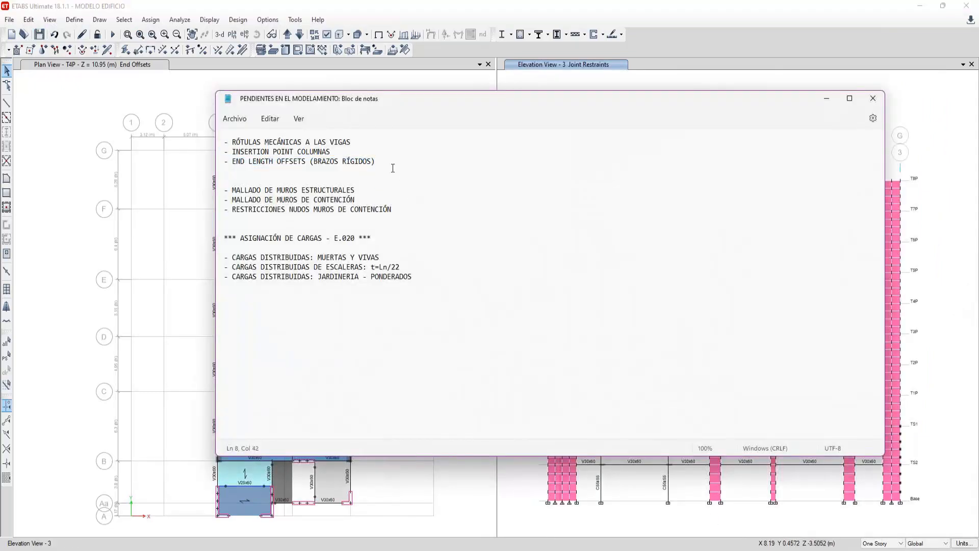
left_click_drag(393, 167, 224, 139)
left_click_drag(376, 161, 226, 152)
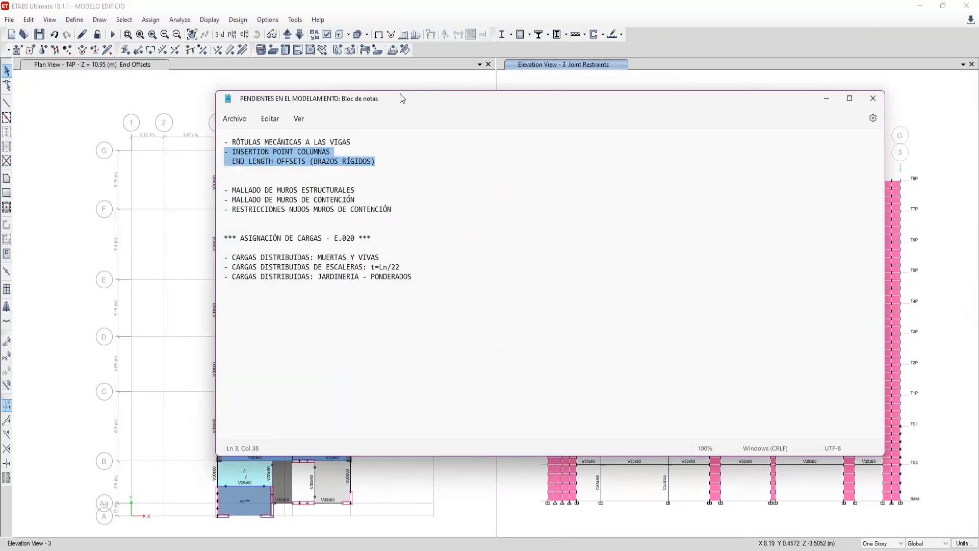
left_click_drag(404, 209, 240, 177)
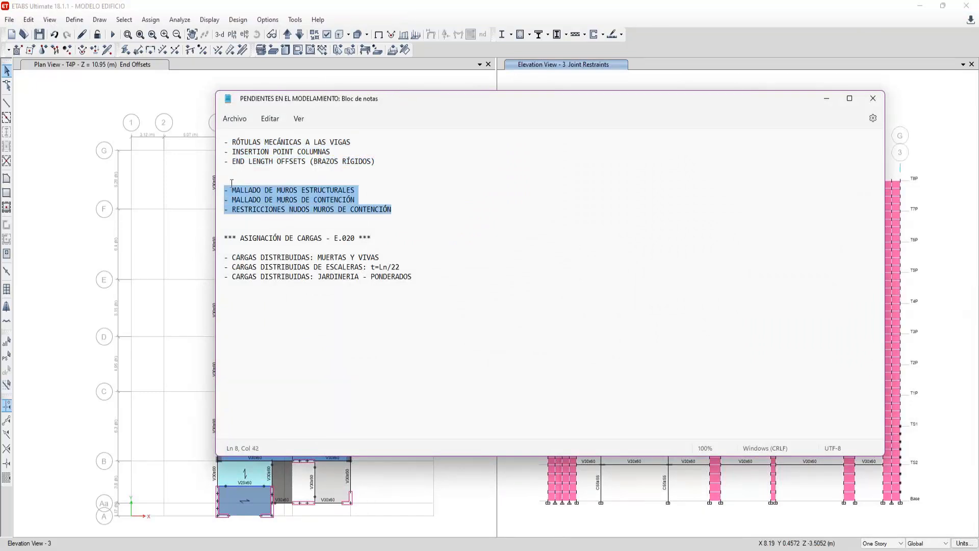
left_click(864, 104)
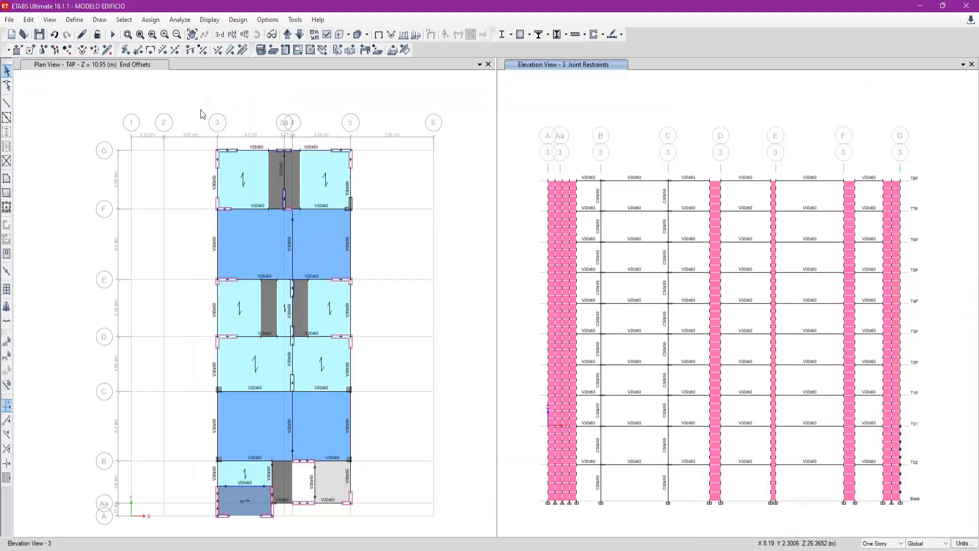
- Save the model and display the T1P story in the plan window
left_click(38, 34)
left_click(411, 232)
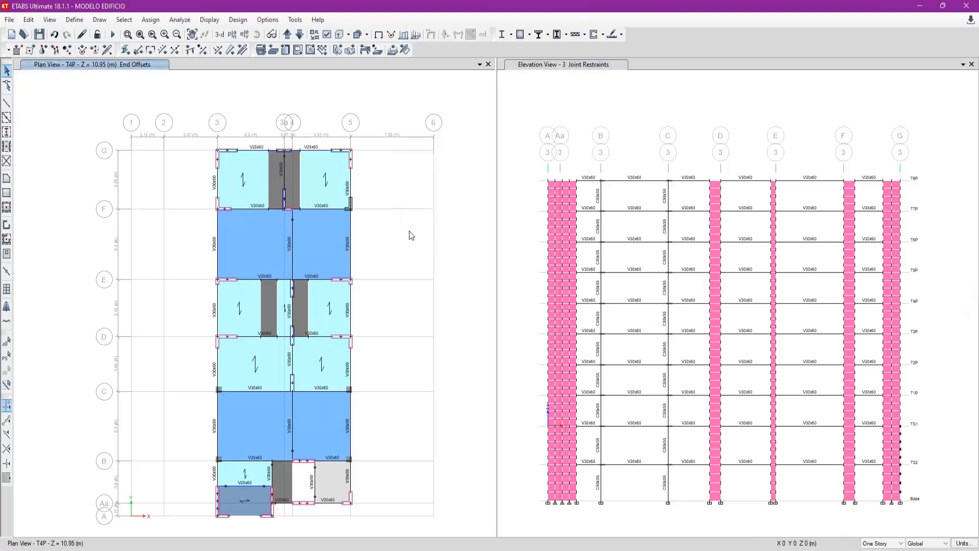
left_click(274, 309)
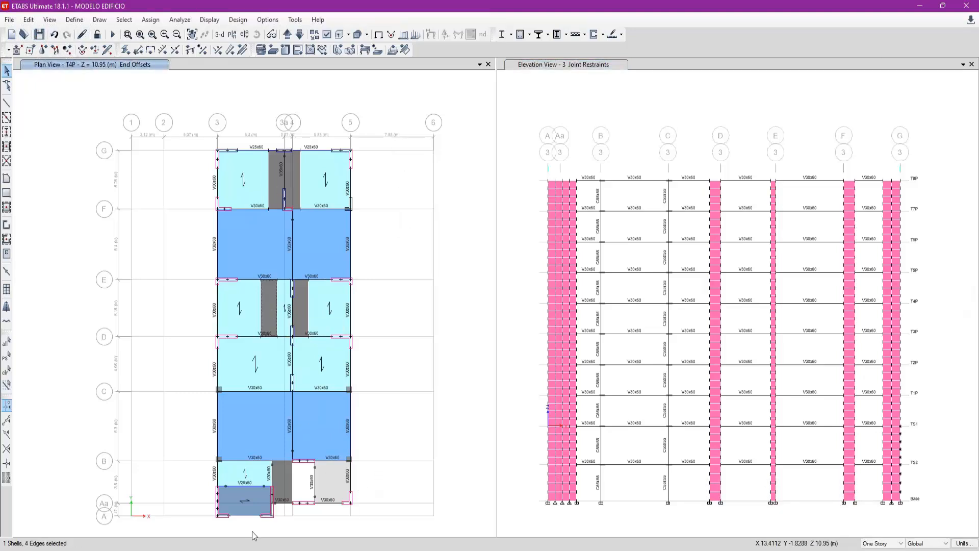
scroll(292, 518, "up", 3)
scroll(293, 518, "down", 2)
scroll(313, 378, "down", 2)
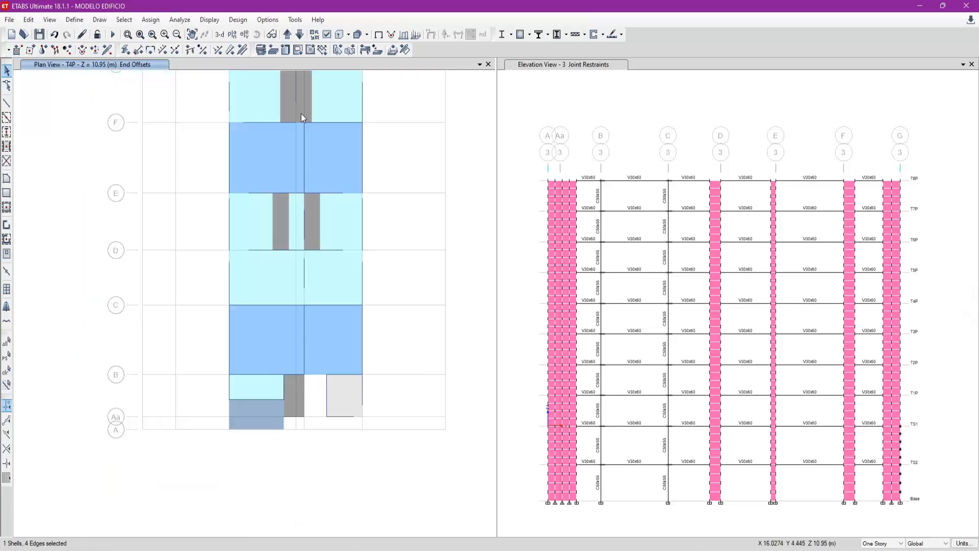
left_click(232, 34)
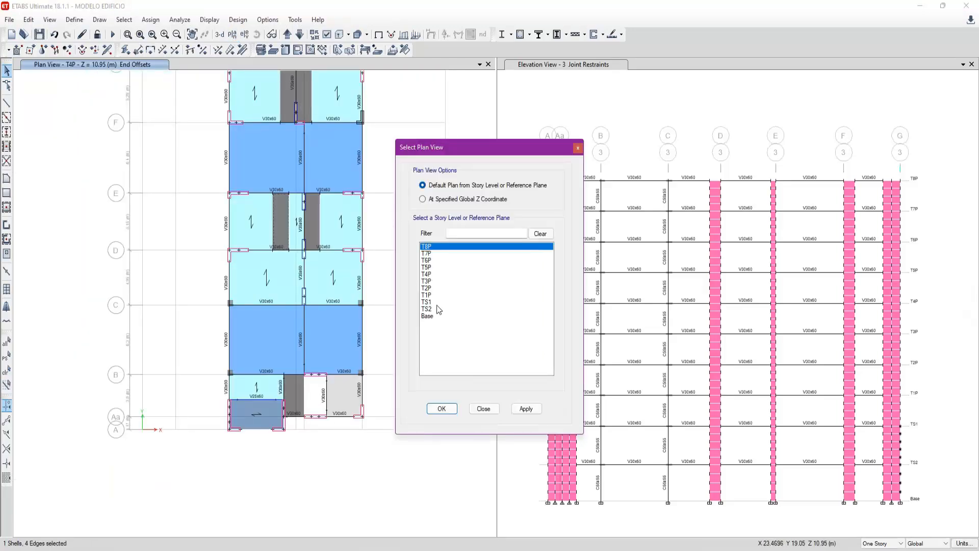
left_click(441, 296)
left_click(442, 409)
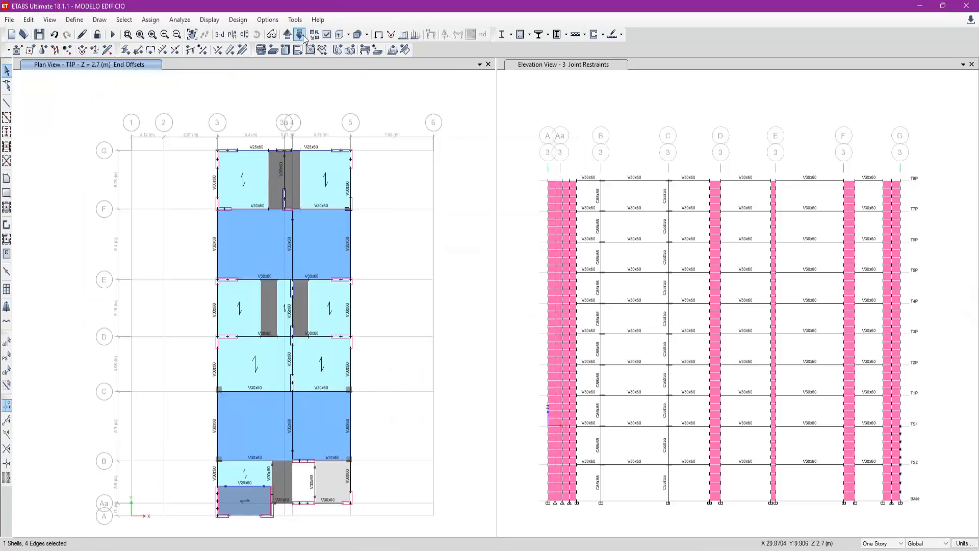
- Compare the TS1 story plan with the T1P plan and return to T1P
left_click(288, 35)
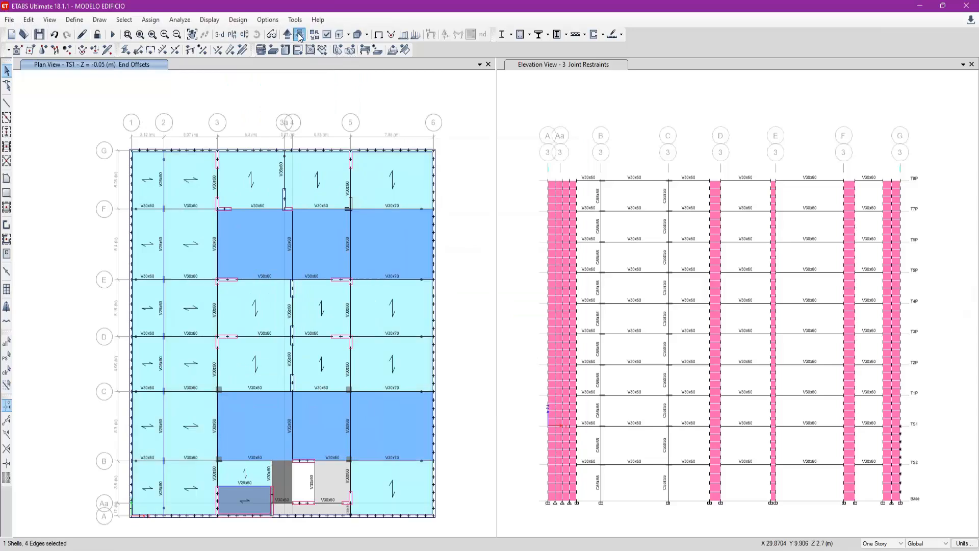
left_click(288, 35)
left_click(287, 34)
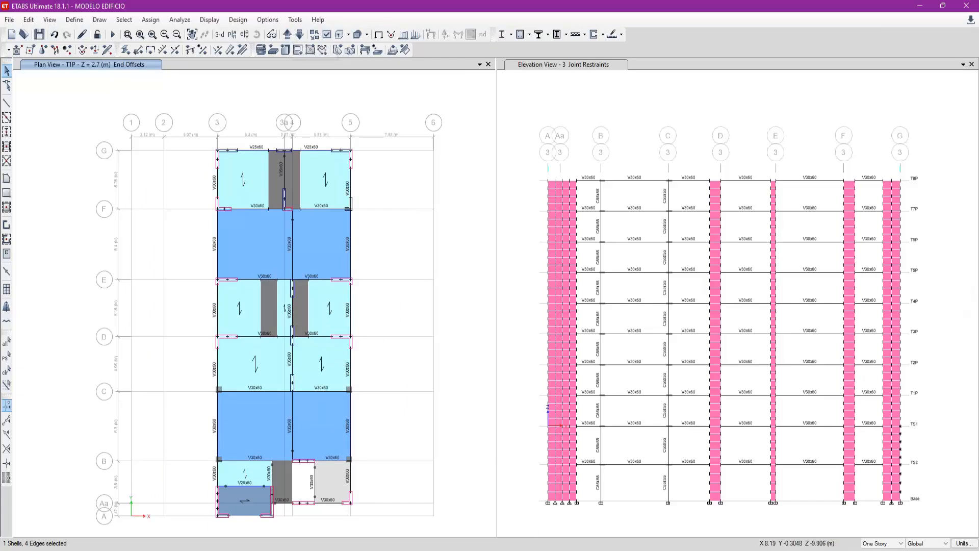
- Try selecting the stair slab between grids B and Aa on several stories, restore One Story mode and clear the selection
left_click(883, 544)
left_click(878, 549)
left_click(286, 487)
scroll(292, 525, "up", 3)
left_click(886, 544)
left_click(883, 549)
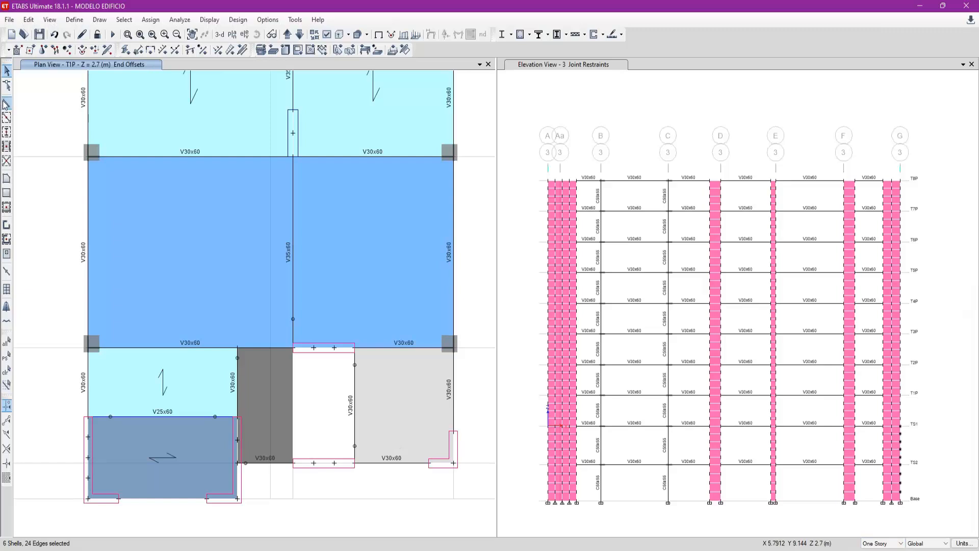
scroll(244, 450, "up", 3)
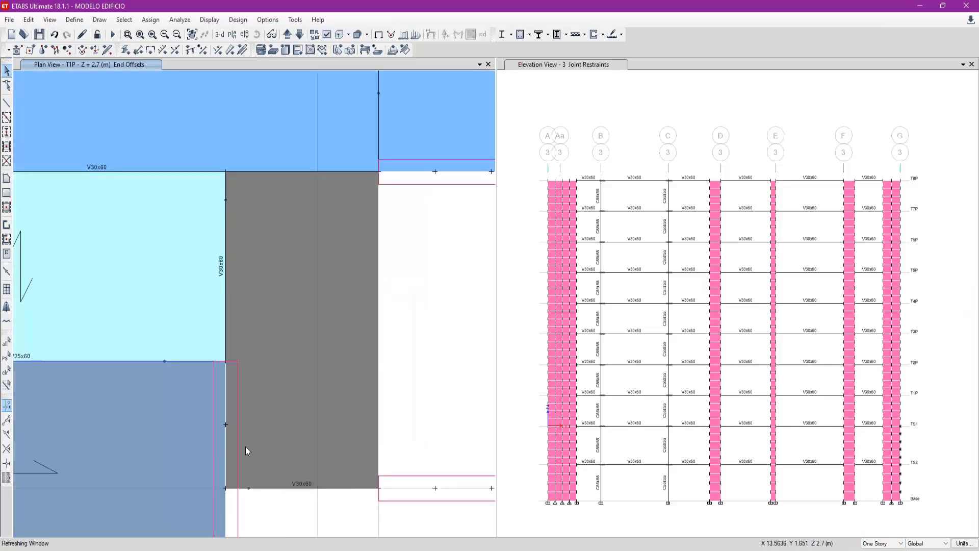
key("ctrl+q")
- Examine the T1P stair slab between grids B and Aa and the joints of the adjoining wall
left_click(268, 441)
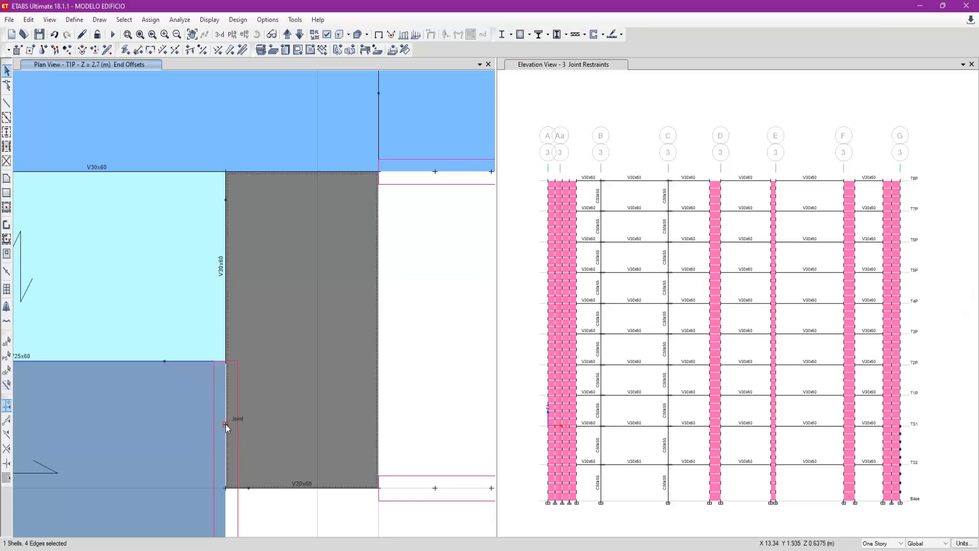
key("ctrl+q")
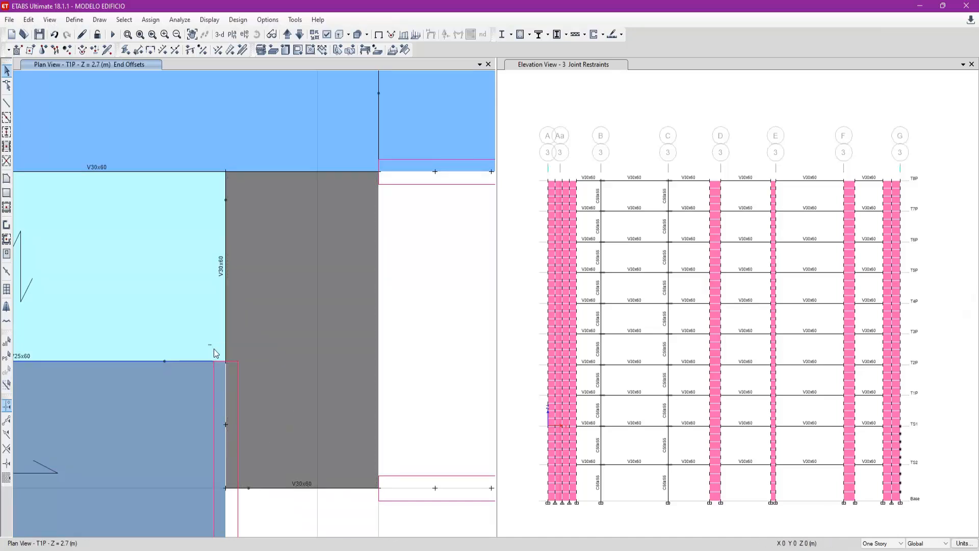
left_click(237, 374)
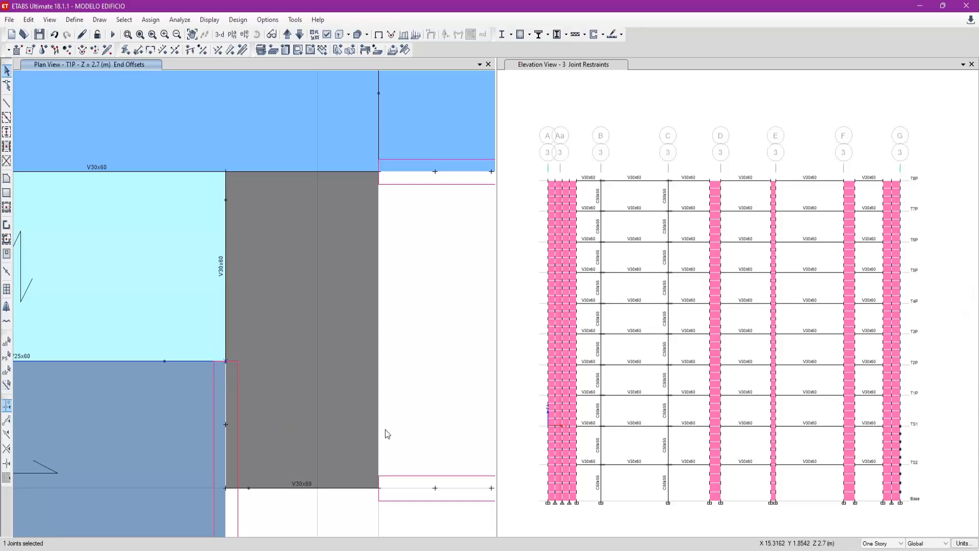
key("ctrl+q")
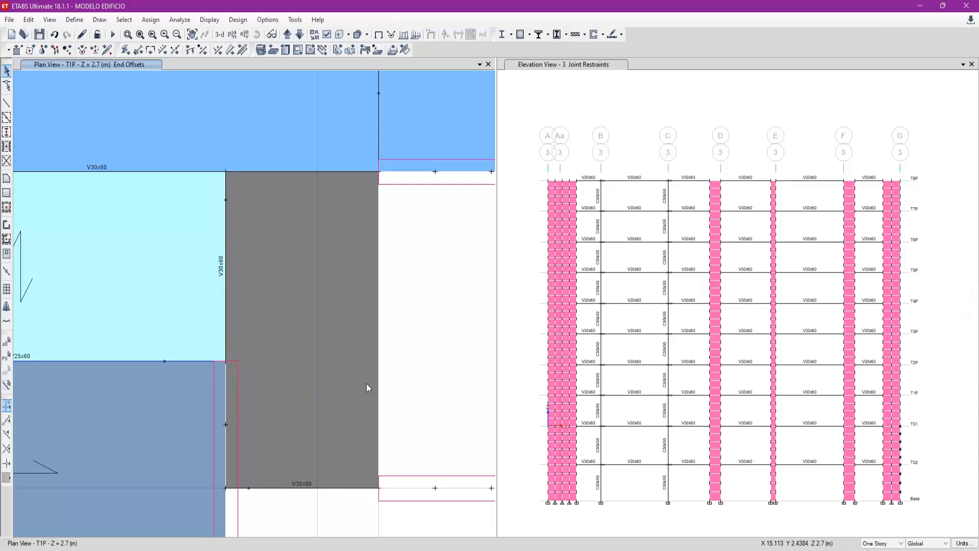
scroll(279, 301, "down", 3)
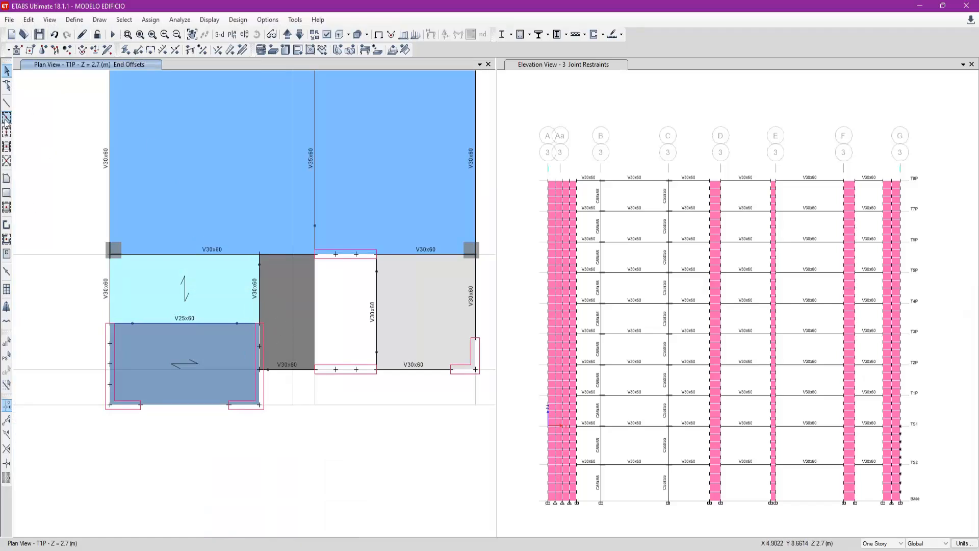
- Draw a straight W8X31 frame line parallel to X from the wall's upper corner joint across the stair slab on T1P
left_click(7, 102)
left_click_drag(320, 180, 543, 194)
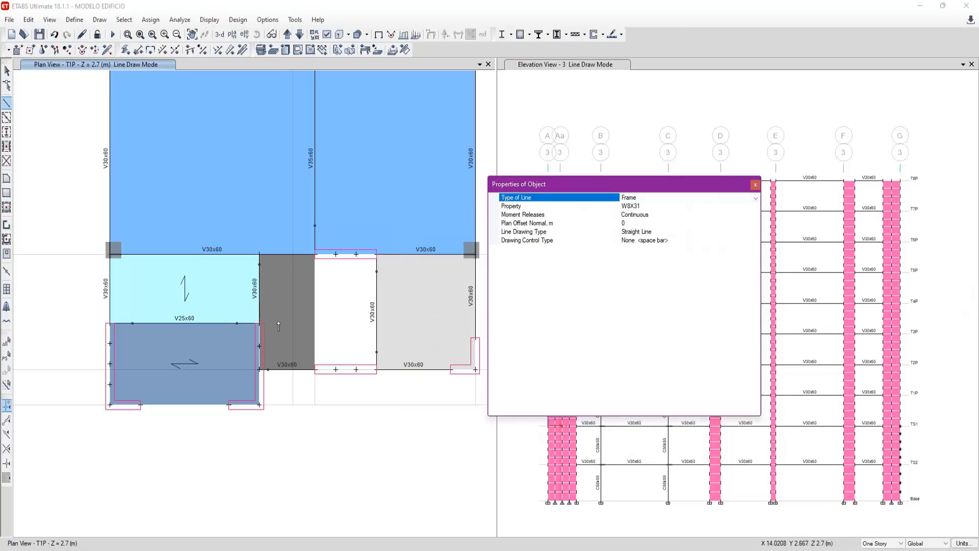
left_click(259, 323)
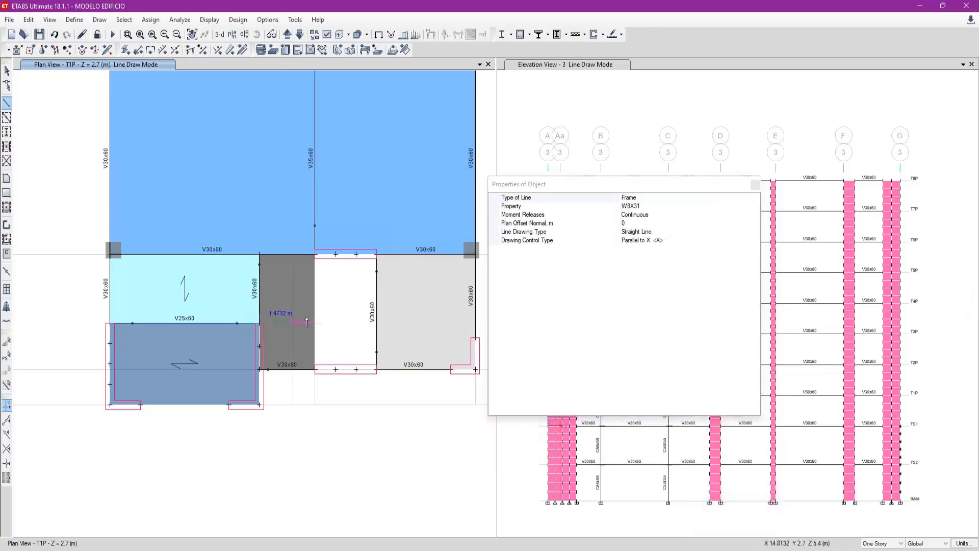
left_click(332, 323)
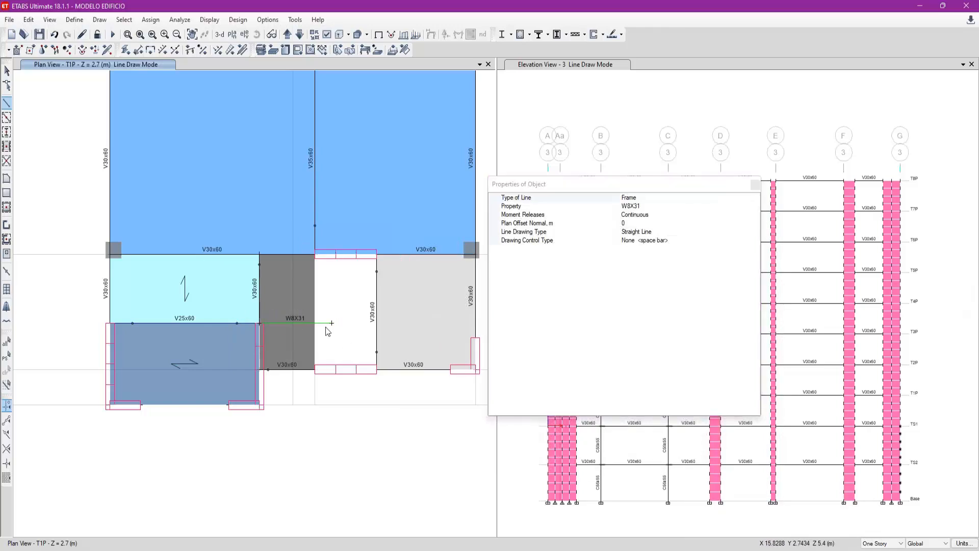
- Draw a second W8X31 line parallel to X across the stair slab from the wall's intermediate joint
scroll(327, 336, "up", 3)
left_click(139, 355)
key("x")
left_click(348, 342)
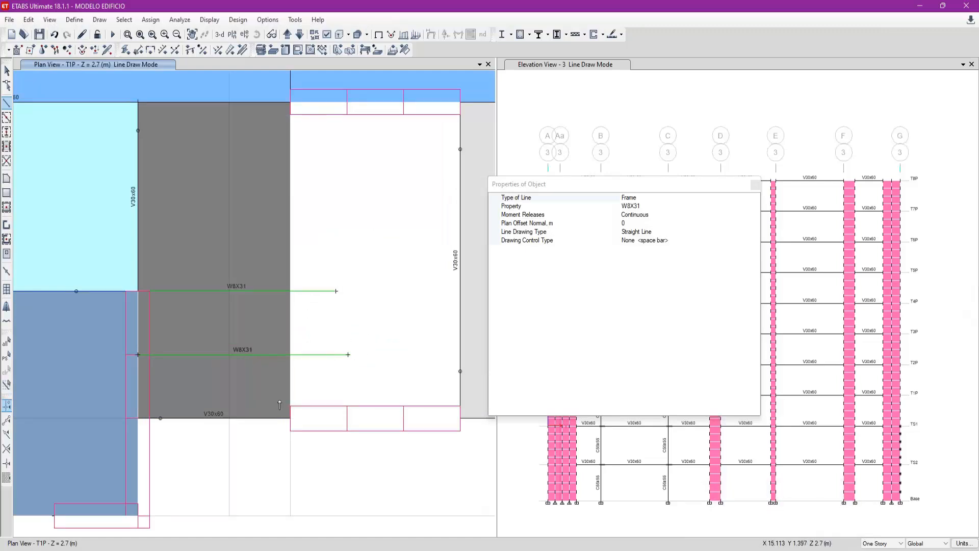
- End line drawing and check the plan of the story above T1P before returning to T1P
scroll(277, 412, "down", 3)
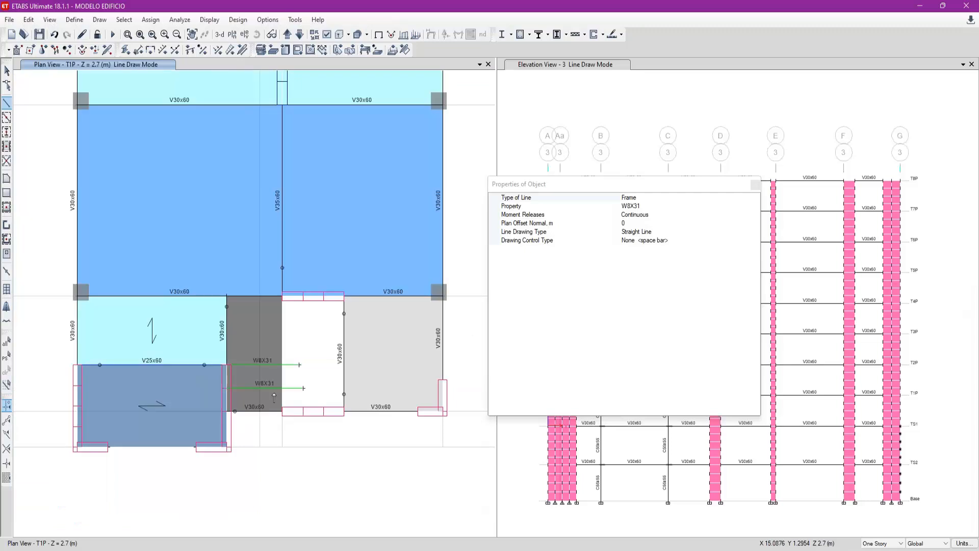
key("Escape")
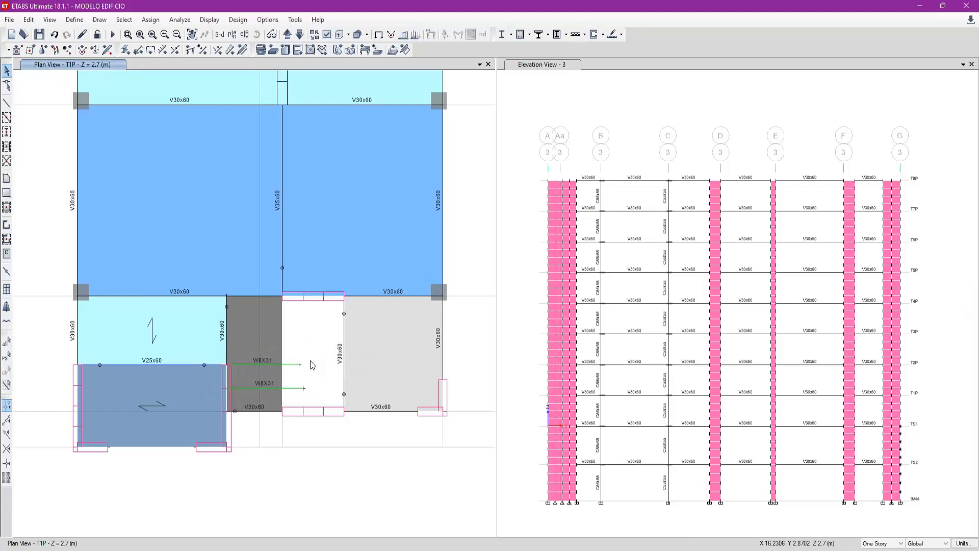
left_click_drag(308, 396, 293, 345)
key("Escape")
left_click(287, 38)
left_click(302, 37)
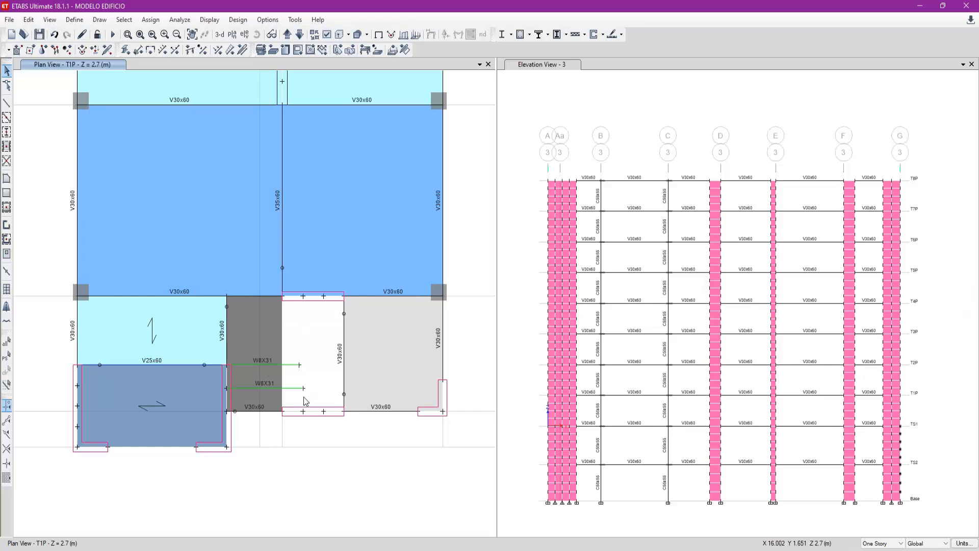
- Try selecting the stair slab with All Stories active, restore One Story mode and clear the selection
left_click(875, 545)
left_click(876, 550)
left_click(277, 334)
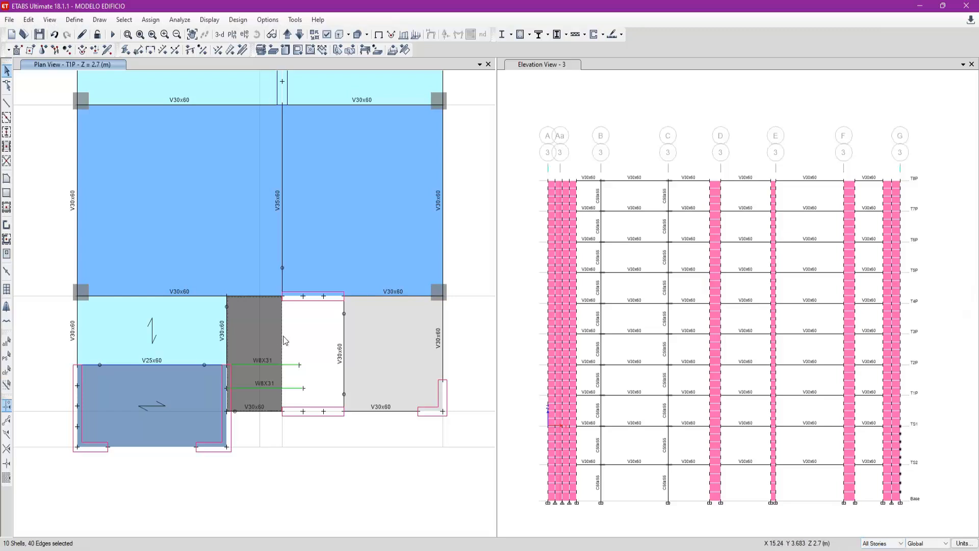
left_click(878, 544)
left_click(877, 550)
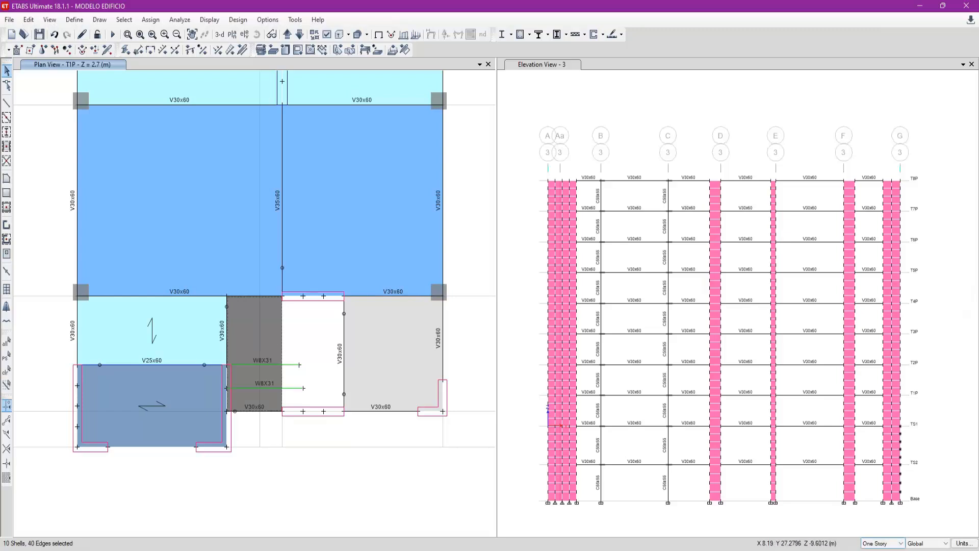
left_click(263, 334)
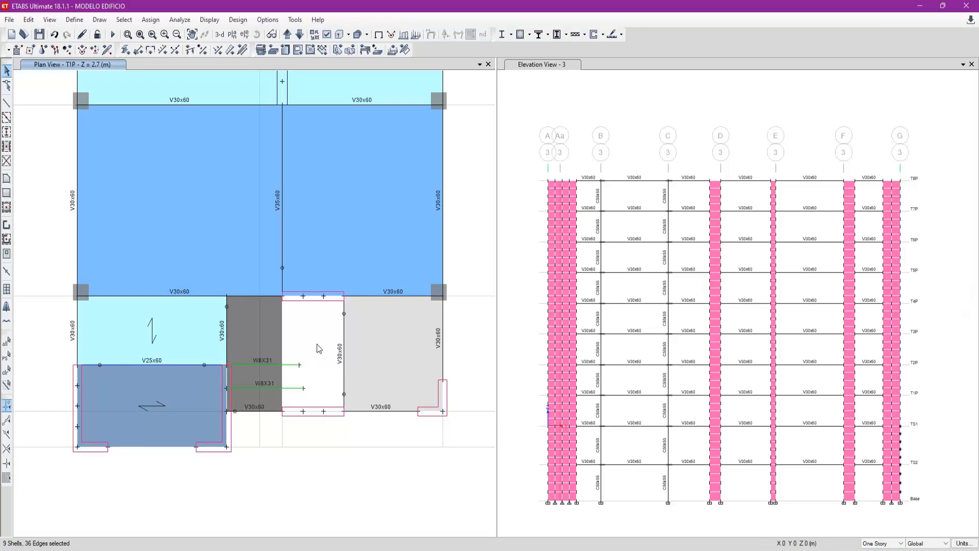
- Compare the stair area between grids B and Aa on T2P with the same area on T1P
left_click(288, 35)
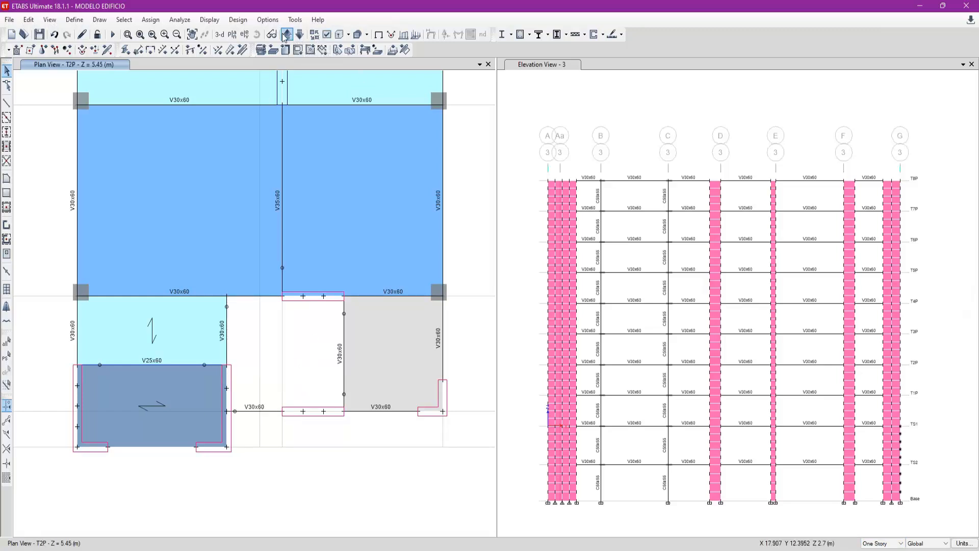
left_click(299, 35)
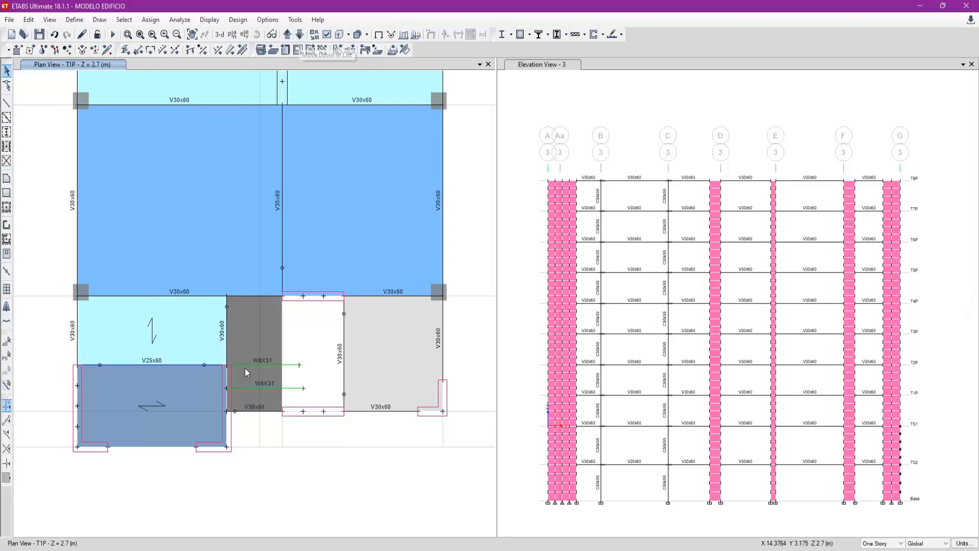
scroll(277, 372, "up", 3)
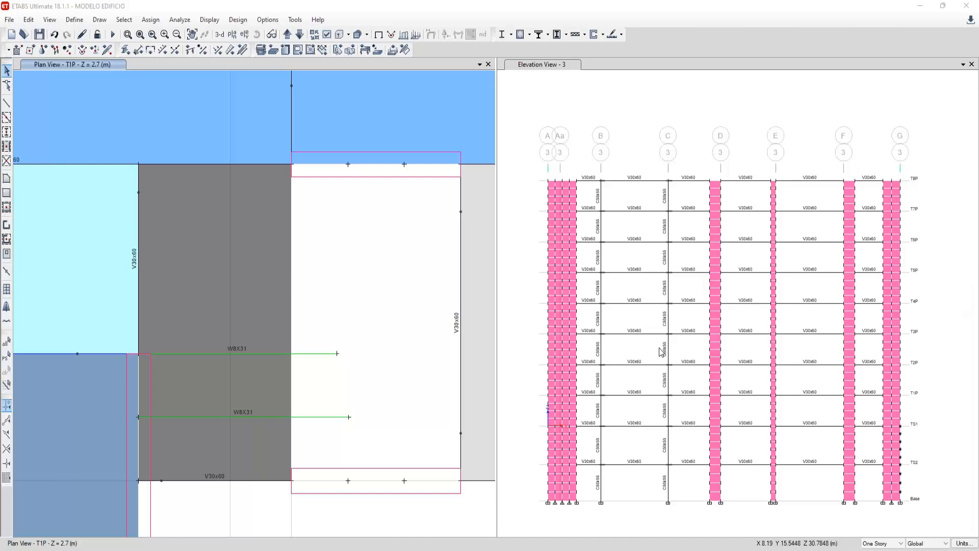
scroll(302, 376, "down", 3)
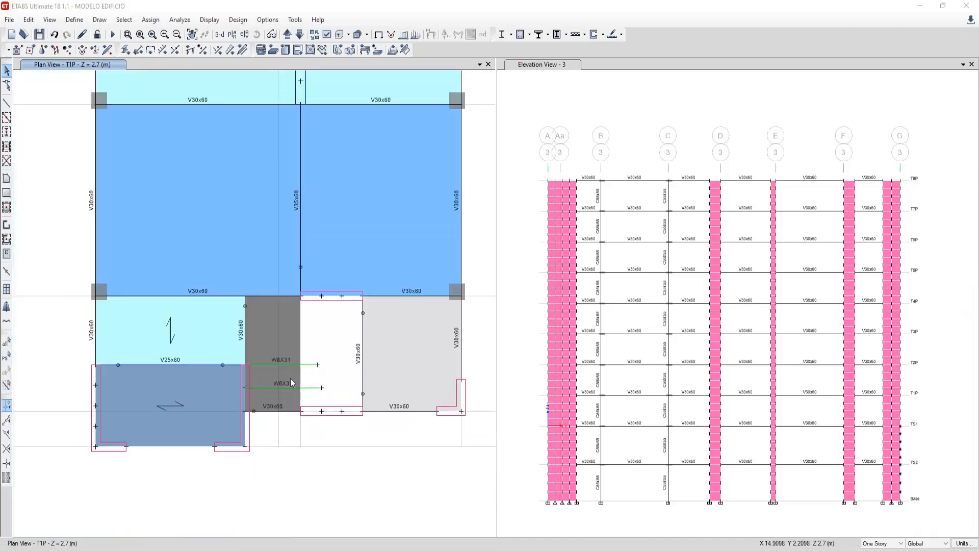
middle_click_drag(314, 334, 306, 351)
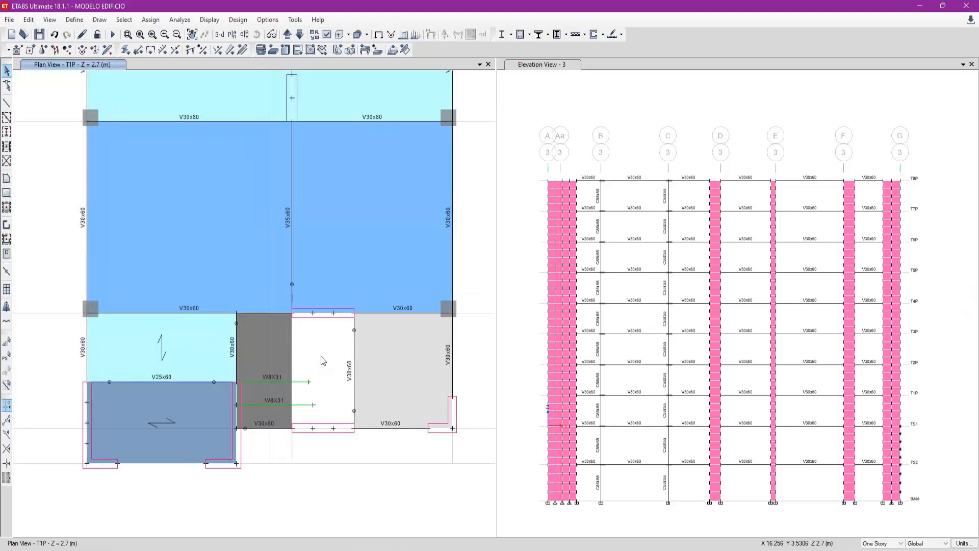
- Display the Dead shell loads of T1P as floor contours in plan, in the Gravity direction with uniform load assignments included
left_click(416, 34)
left_click_drag(479, 164, 396, 154)
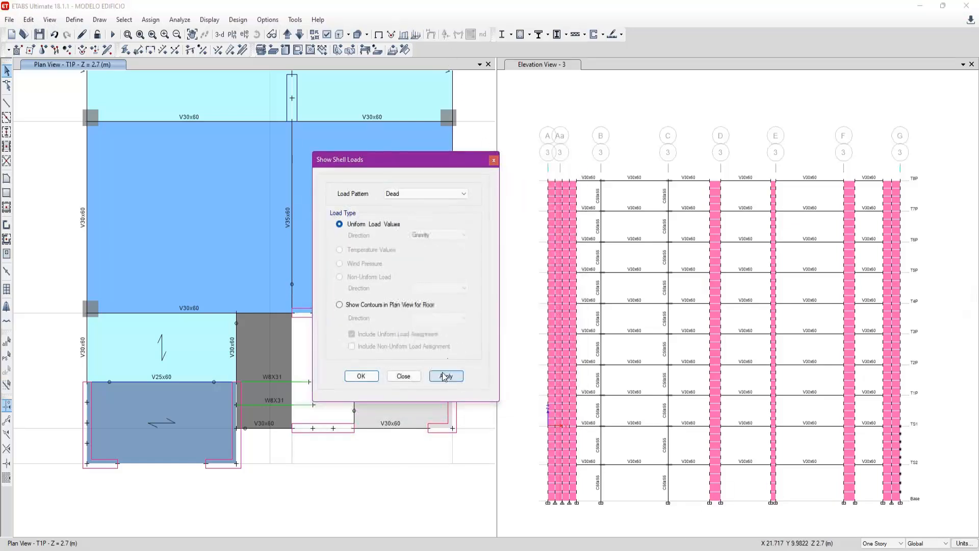
left_click(339, 304)
left_click(444, 377)
scroll(161, 396, "down", 6)
left_click_drag(393, 155, 447, 145)
middle_click_drag(300, 195, 300, 222)
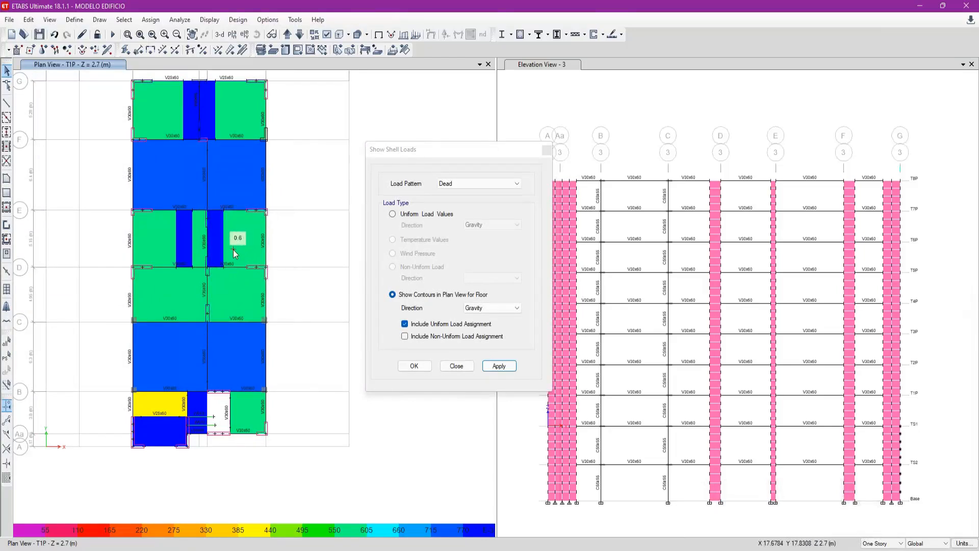
- Examine the Dead and Live uniform loads assigned to the T1P slab with label F20 between grids C and D
right_click(243, 290)
left_click_drag(441, 101, 380, 116)
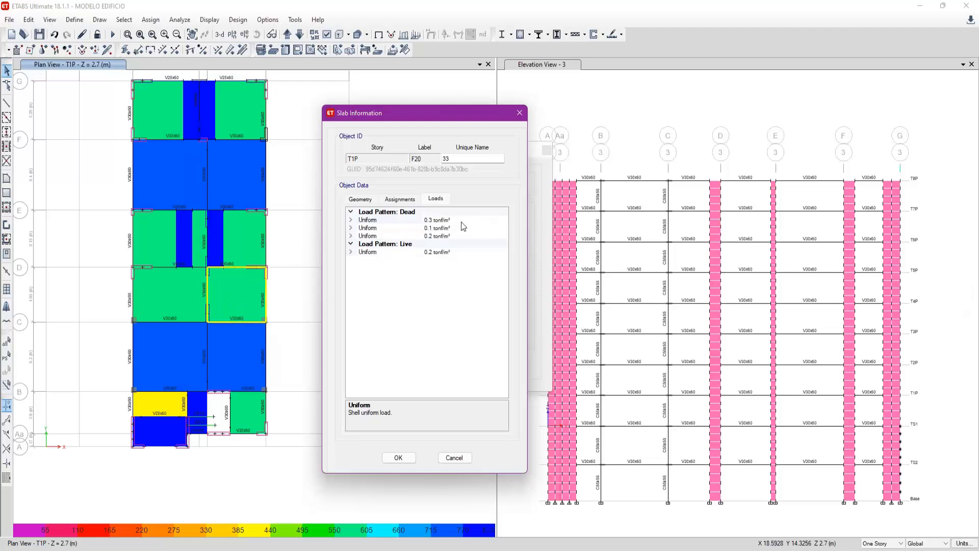
left_click(431, 220)
left_click_drag(458, 221, 416, 218)
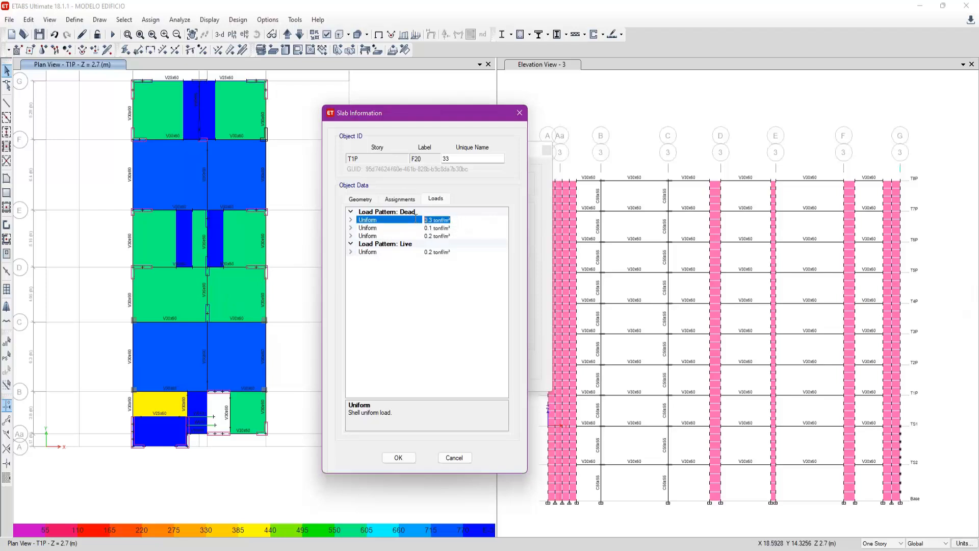
left_click(462, 229)
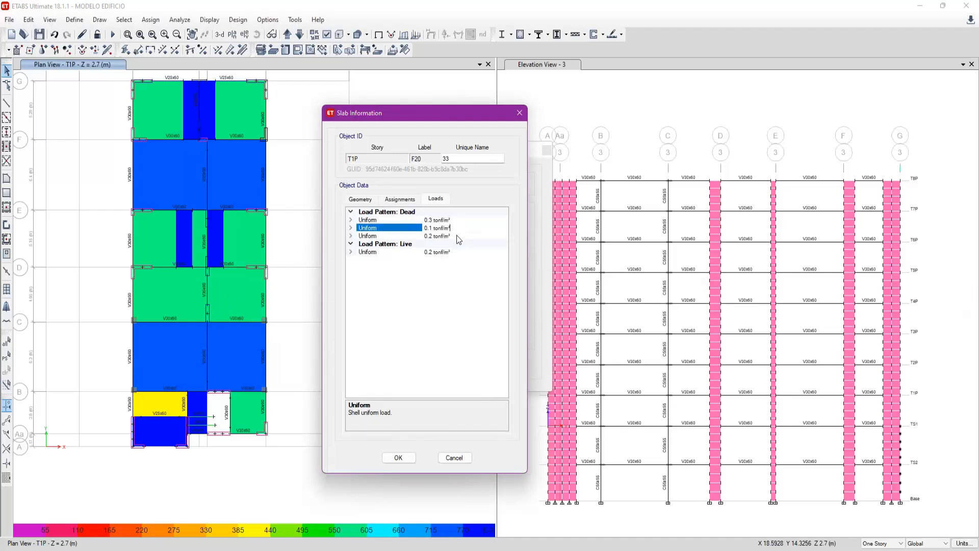
left_click(451, 236)
left_click(439, 253)
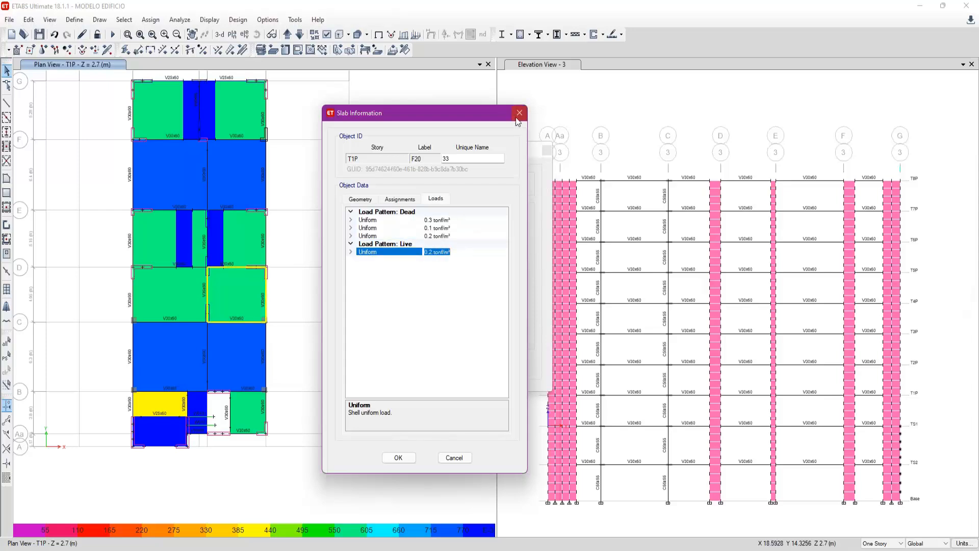
left_click(519, 113)
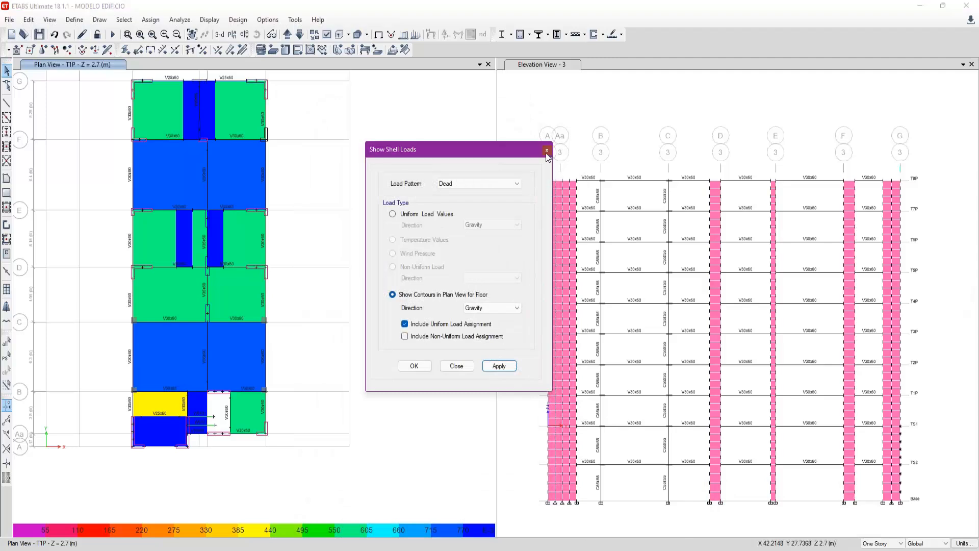
- Switch the T1P floor load contours to the Live load pattern
left_click(481, 183)
left_click(466, 193)
left_click(494, 367)
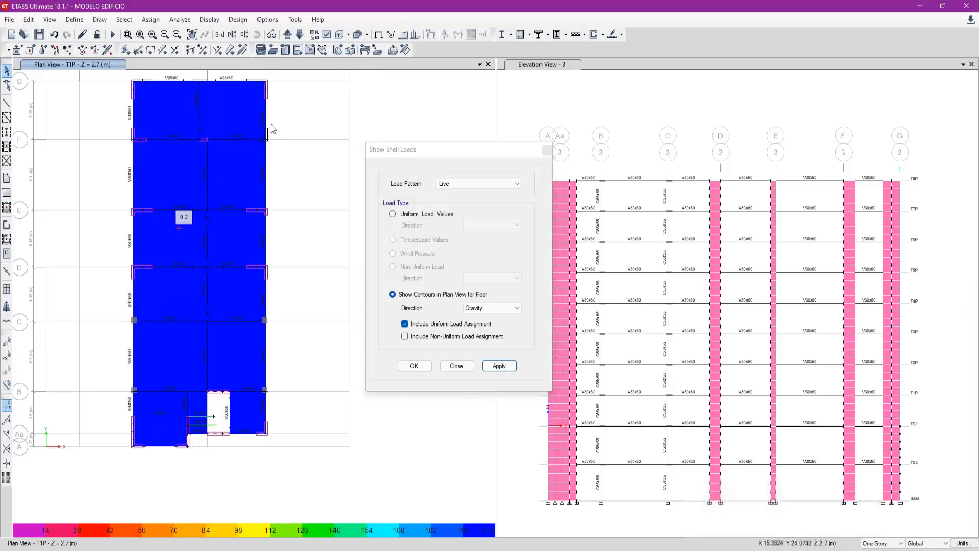
- Restore the undeformed T1P plan and close the shell load display settings
left_click(378, 35)
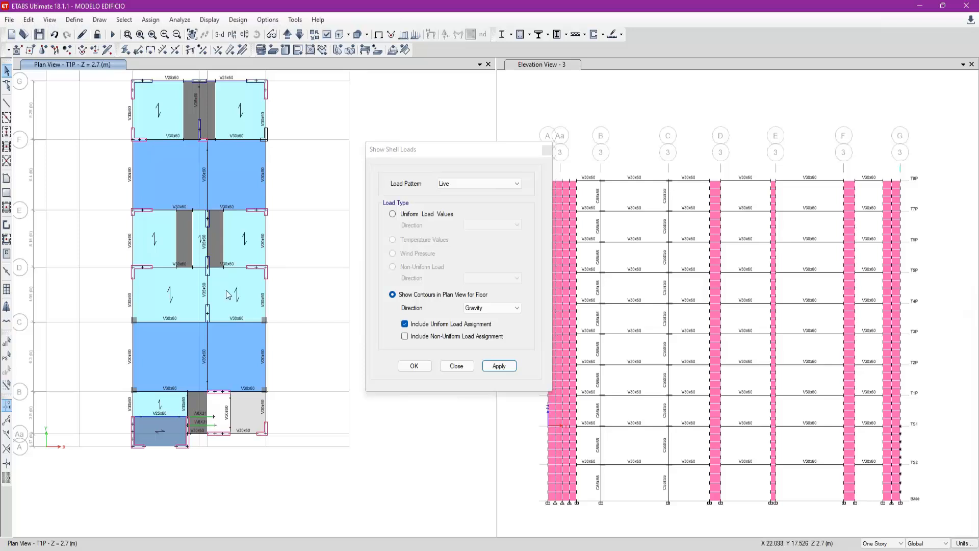
middle_click_drag(319, 269, 324, 287)
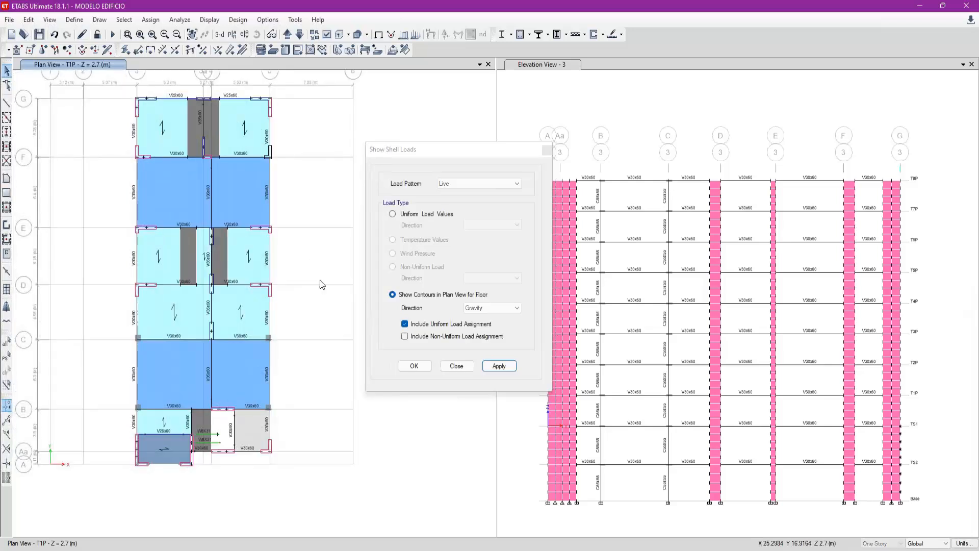
left_click(457, 371)
left_click(457, 371)
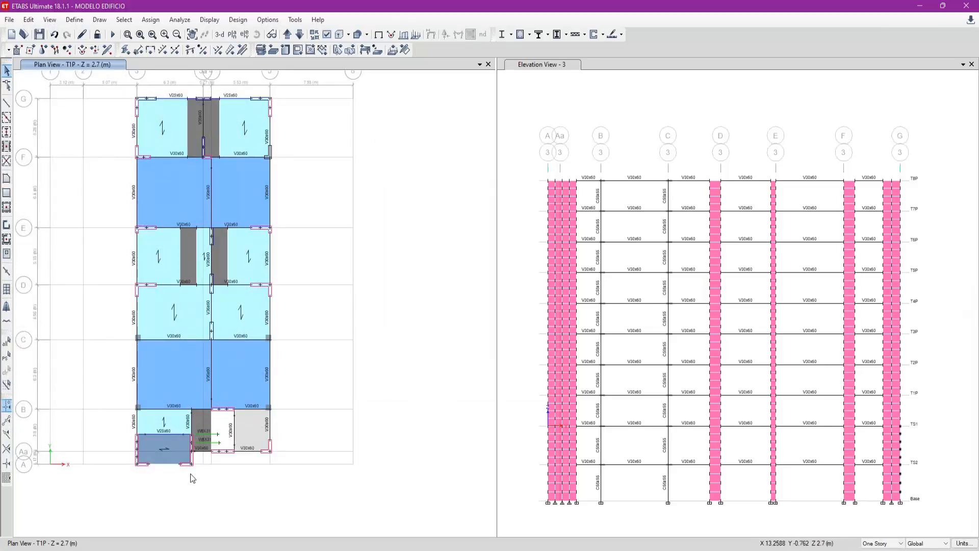
- Draw a straight W8X31 frame line parallel to Y along the grid line crossing the stair slab, from grid Aa to grid B on T1P
scroll(228, 444, "up", 4)
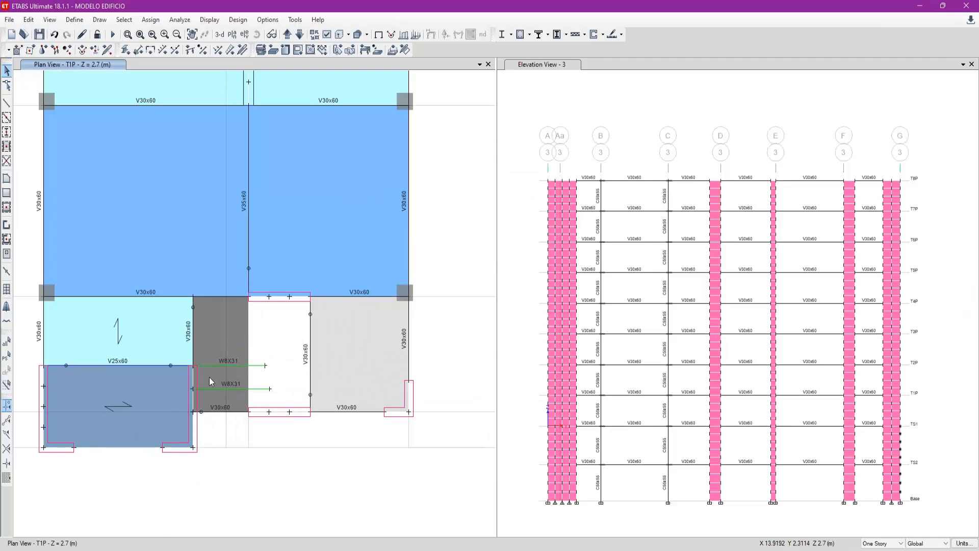
scroll(209, 377, "up", 5)
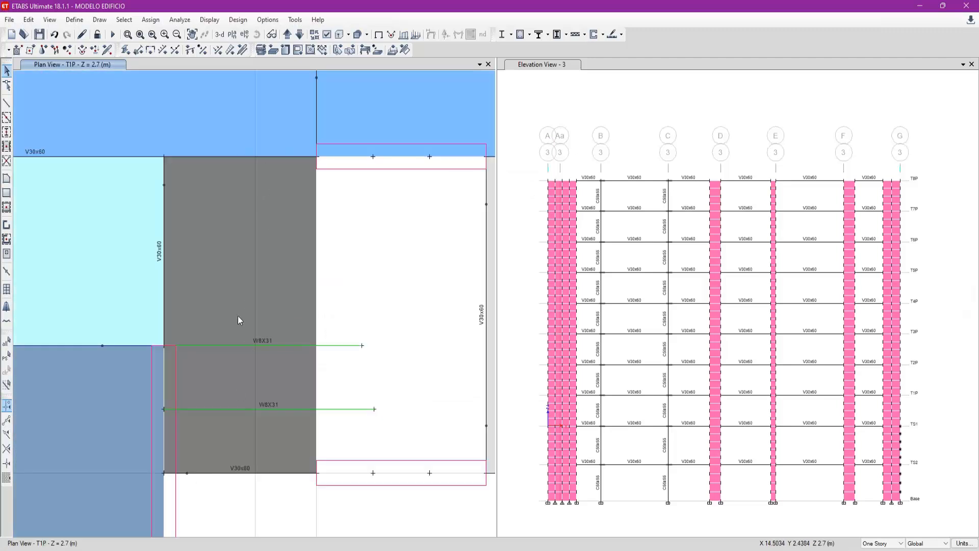
left_click(7, 106)
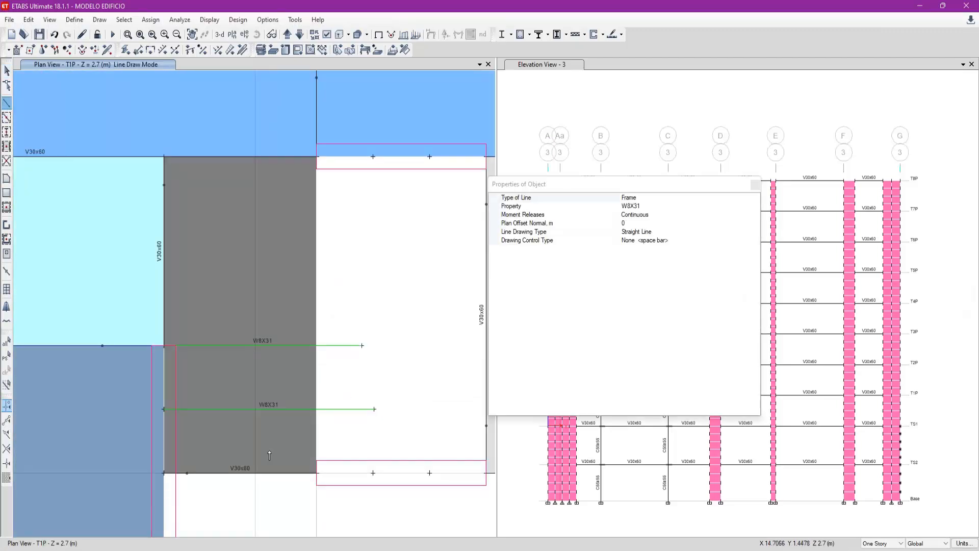
left_click(255, 472)
left_click(255, 157)
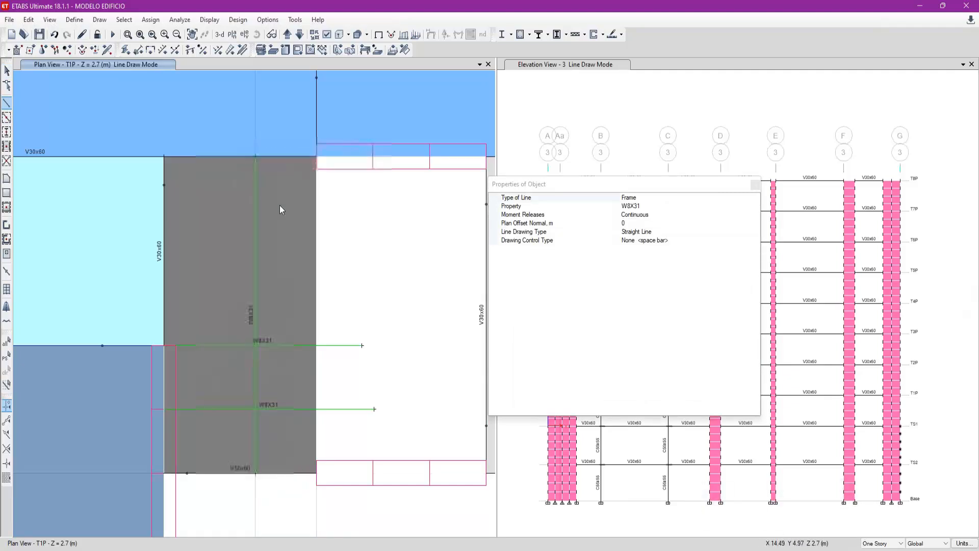
key("Escape")
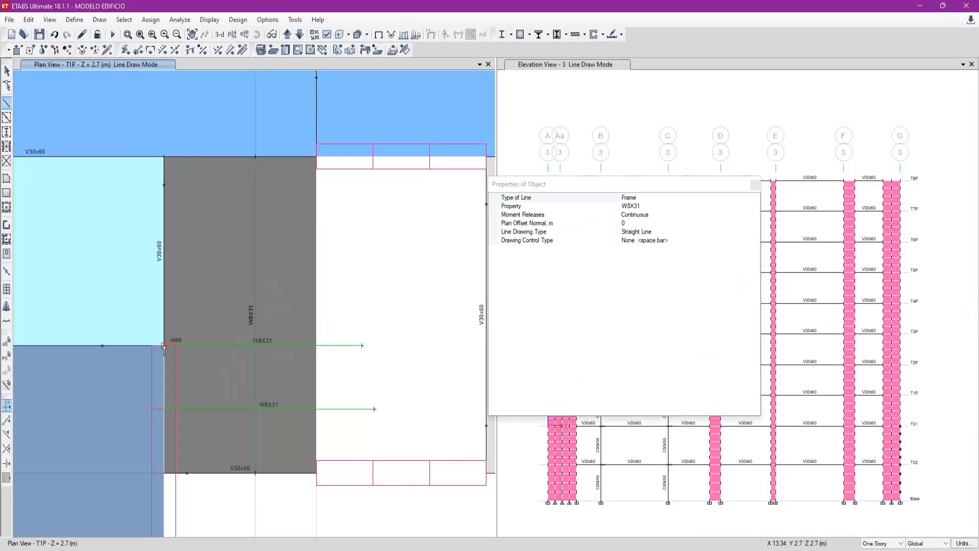
key("Escape")
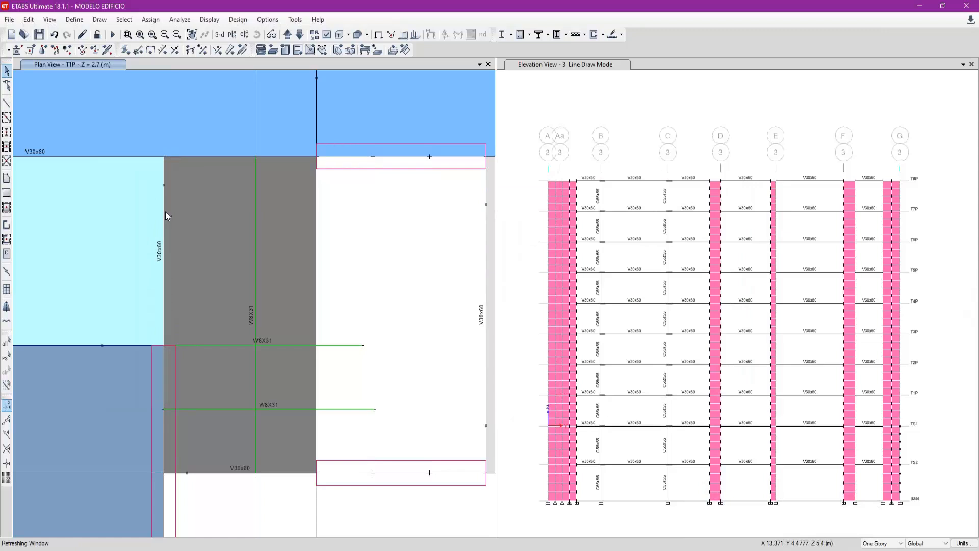
- Check the length of the V30x60 beam beside the stair slab and divide 2.27 by 0.75 in Calculator
right_click(164, 212)
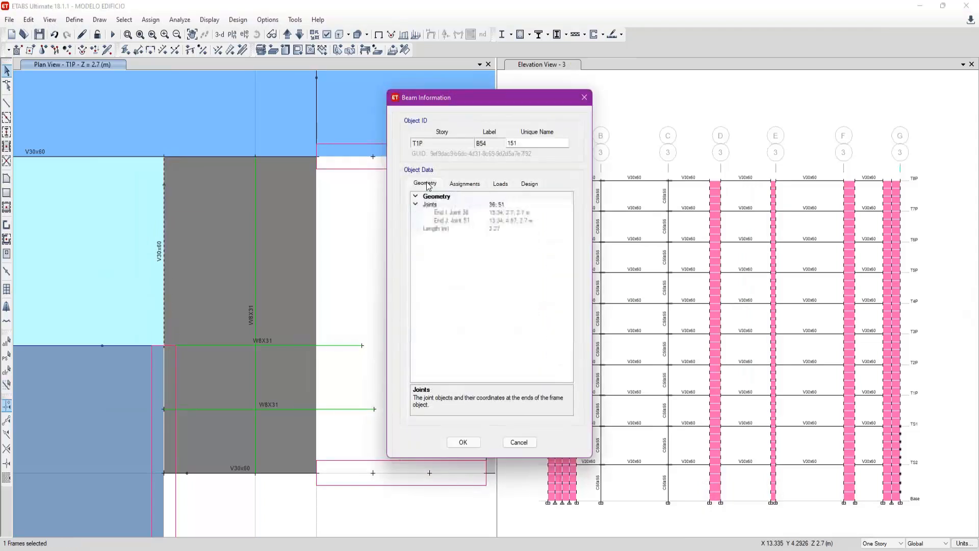
key("Escape")
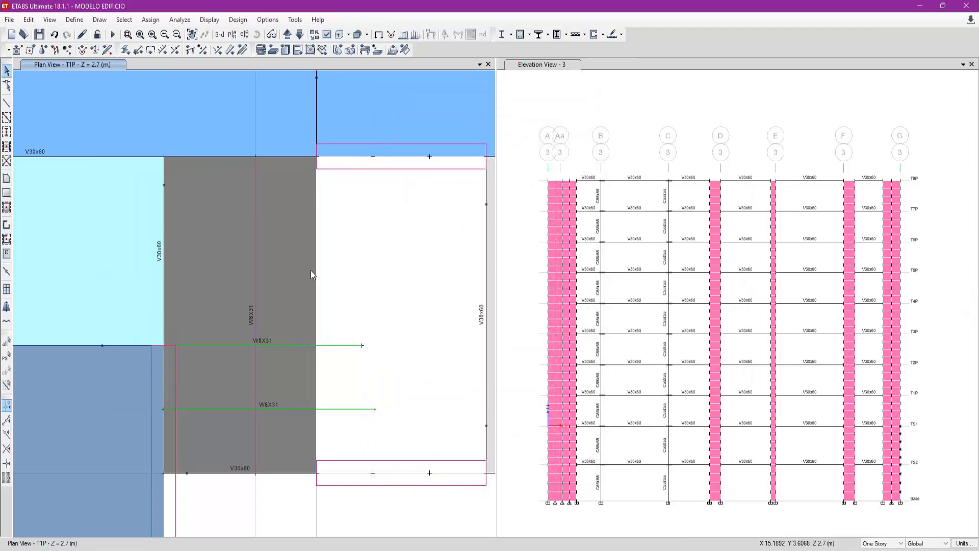
key("XF86Calculator")
type("2.27/")
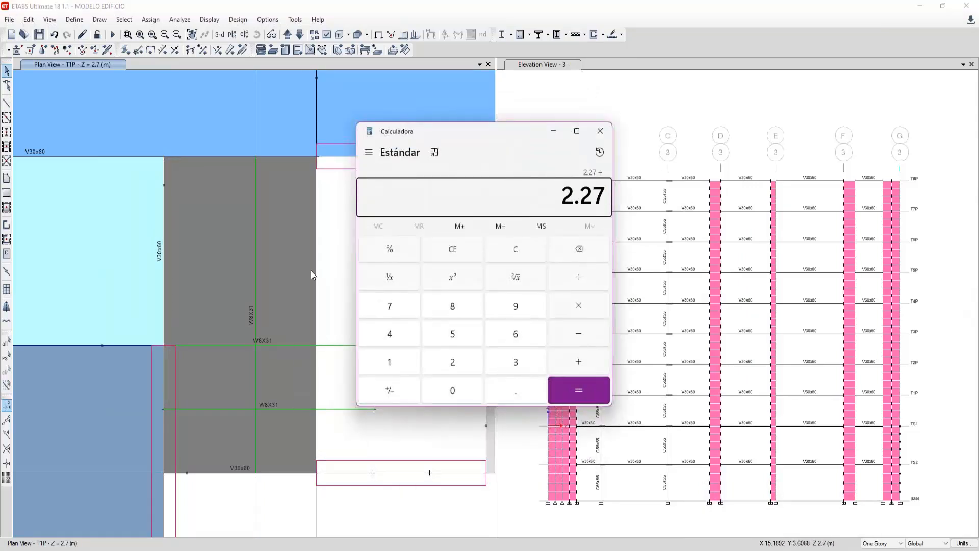
left_click_drag(395, 132, 276, 145)
type(".")
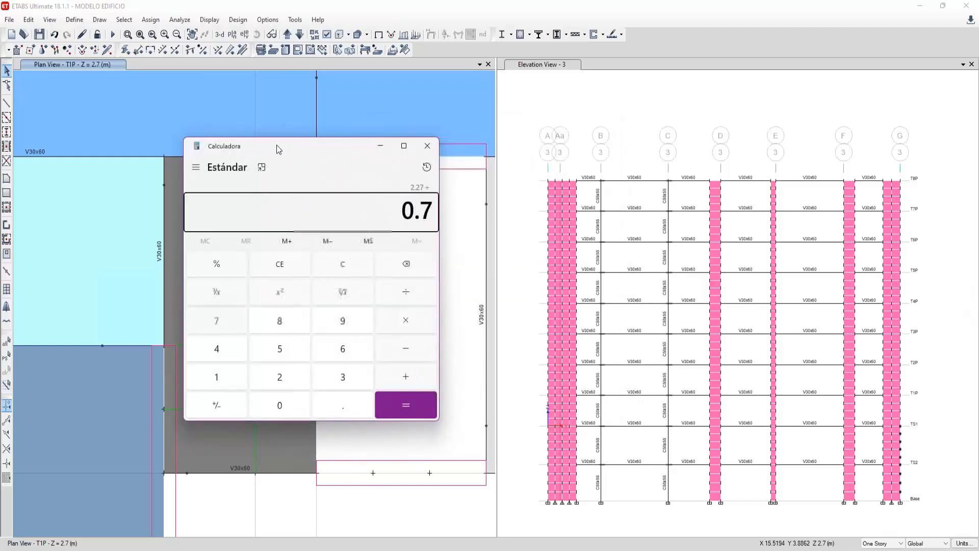
type("75")
key("Return")
left_click(427, 148)
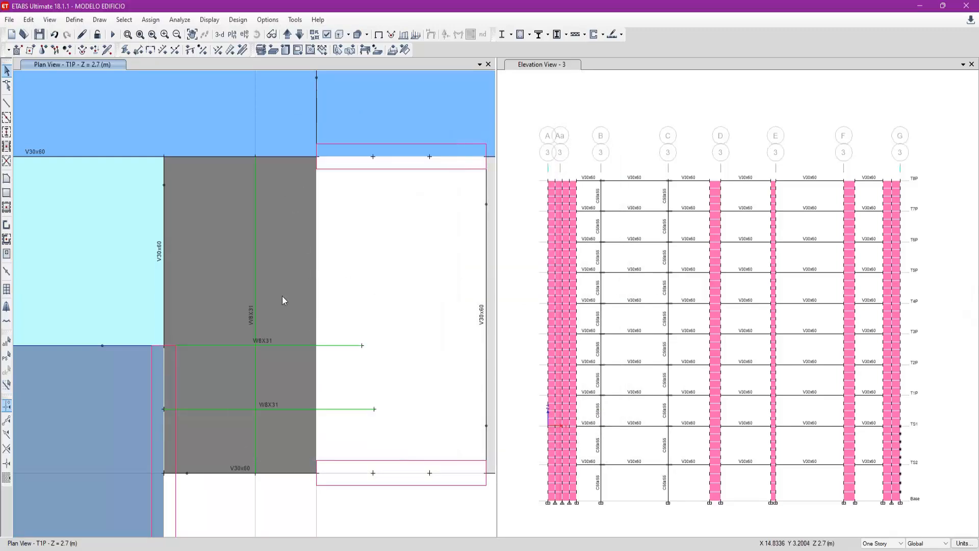
- Divide the T1P stair slab at its intersections with the three selected W8X31 auxiliary lines
left_click(297, 282)
left_click_drag(337, 350, 331, 334)
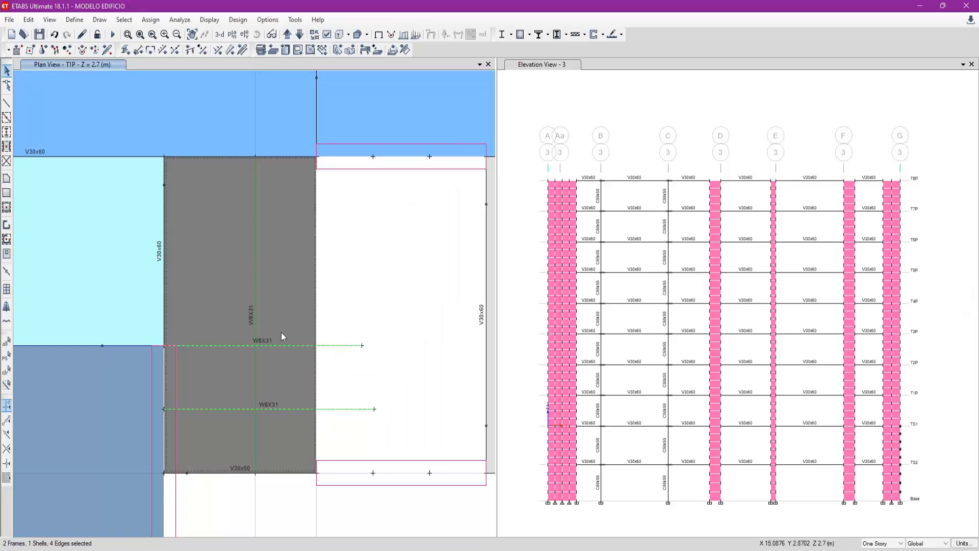
left_click(255, 326)
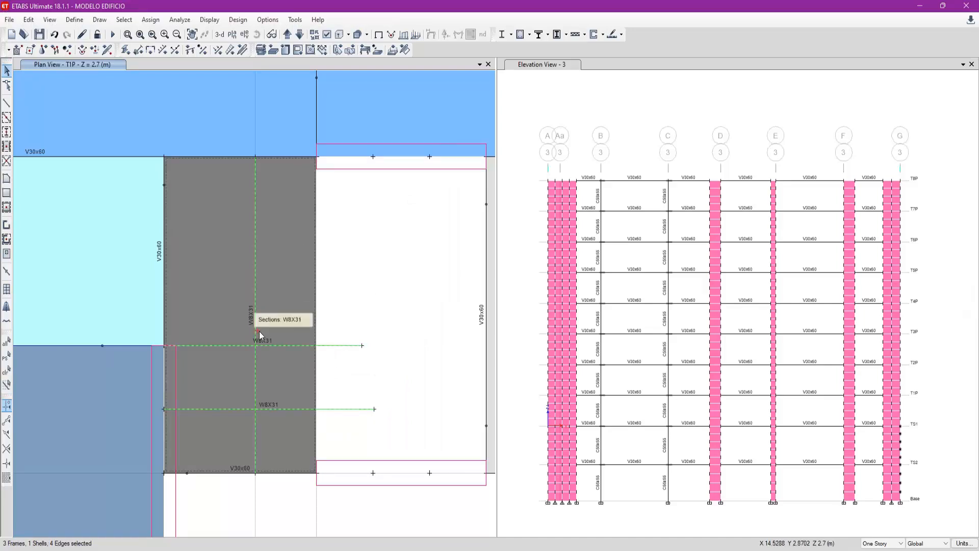
left_click(28, 19)
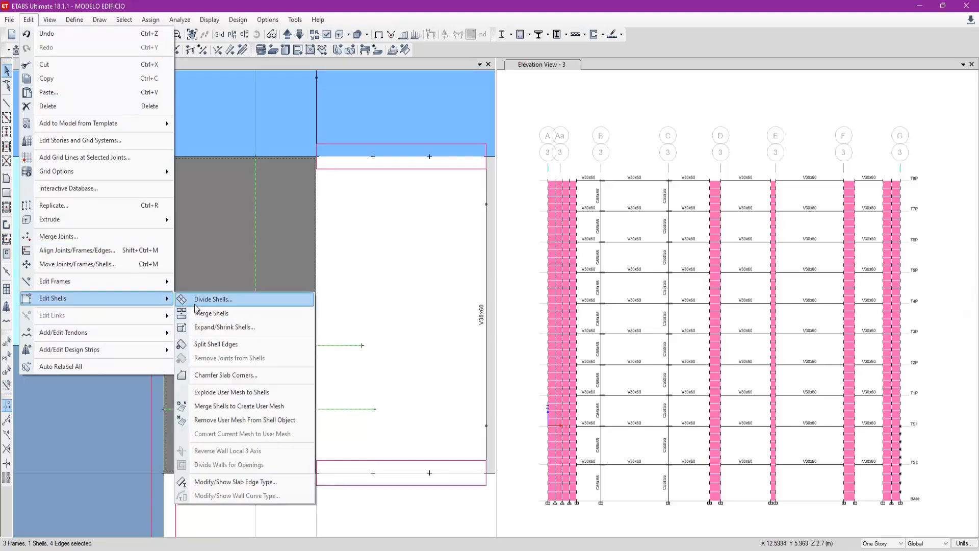
left_click(213, 299)
left_click_drag(439, 130, 409, 109)
left_click(304, 197)
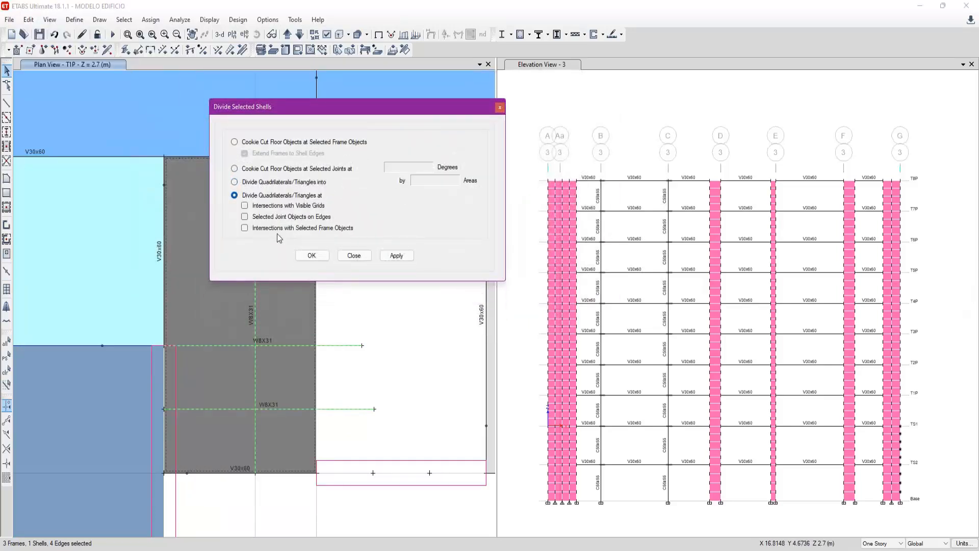
left_click(305, 229)
left_click_drag(391, 110, 419, 77)
left_click(424, 223)
- Select the resulting stair slab panels one by one to check the division, and close the shell division settings
left_click(235, 375)
left_click(295, 380)
left_click(228, 424)
left_click(280, 441)
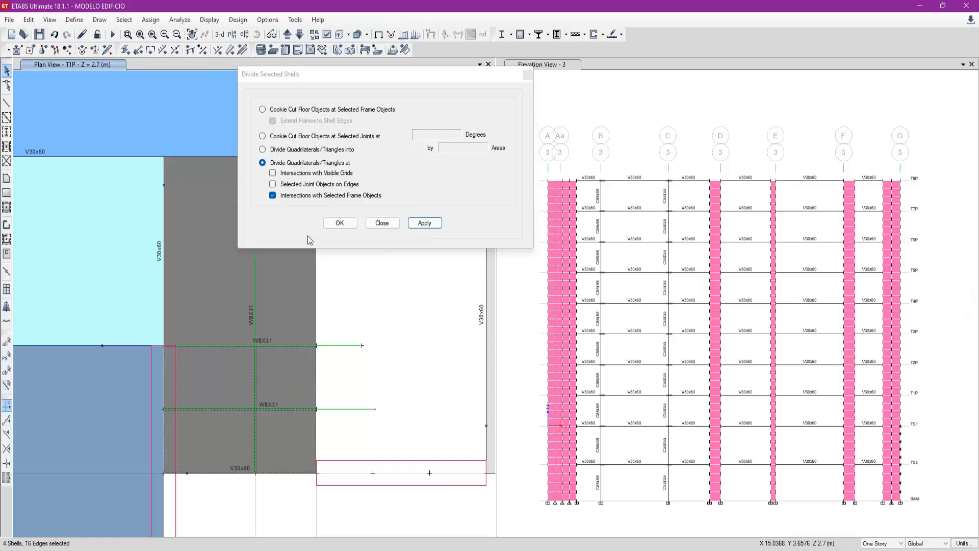
left_click_drag(306, 74, 396, 78)
left_click(193, 304)
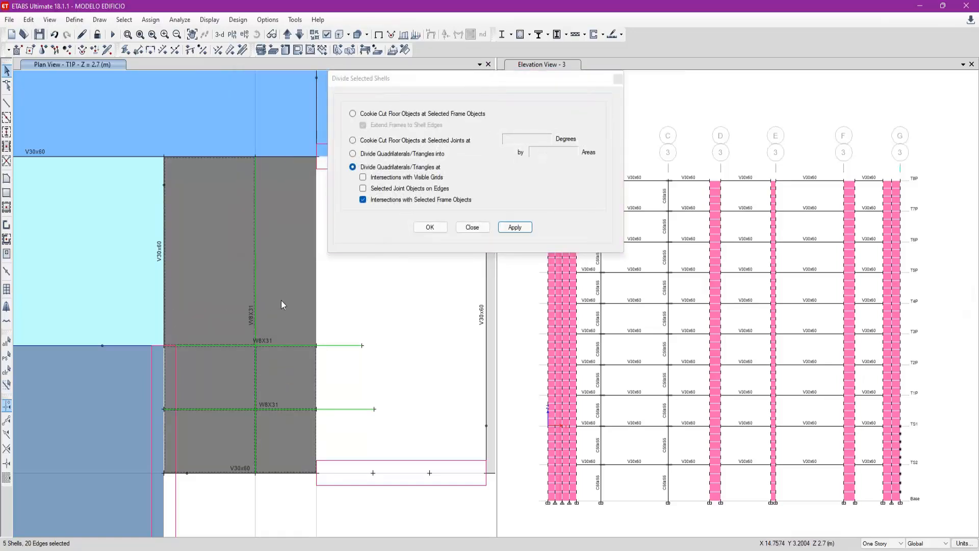
left_click(271, 280)
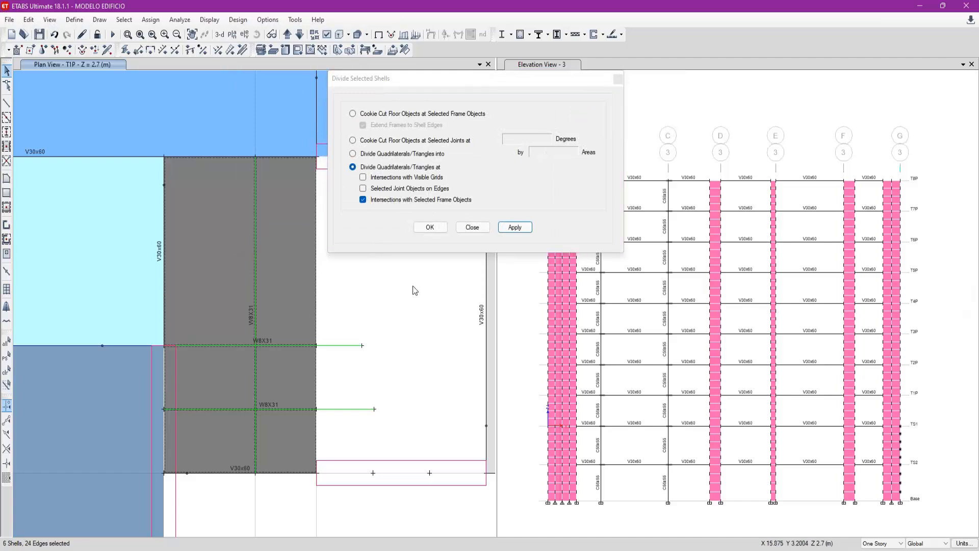
left_click(472, 227)
key("Escape")
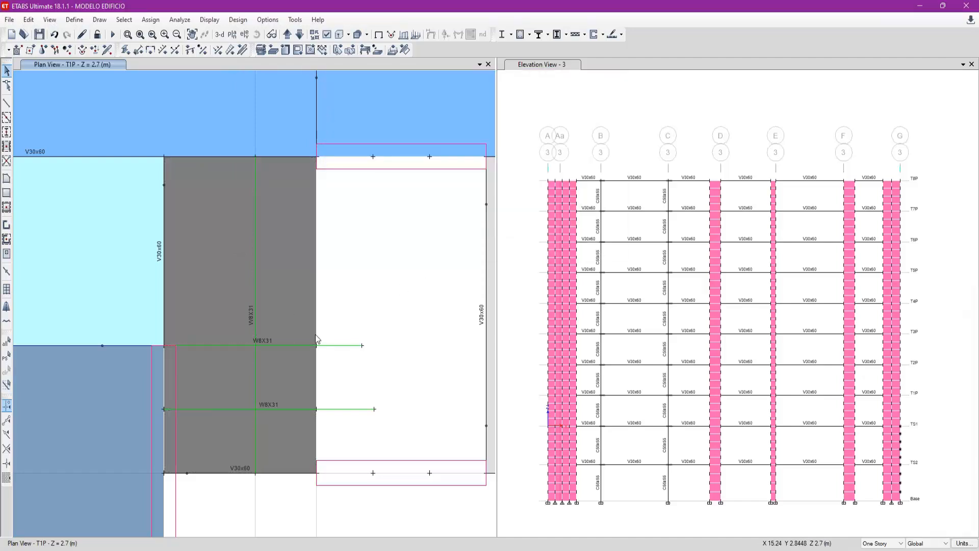
- Inspect the two upper stair slab panels and check the width of the column beside the V30x60 beam with a trial line
left_click(305, 323)
left_click(230, 299)
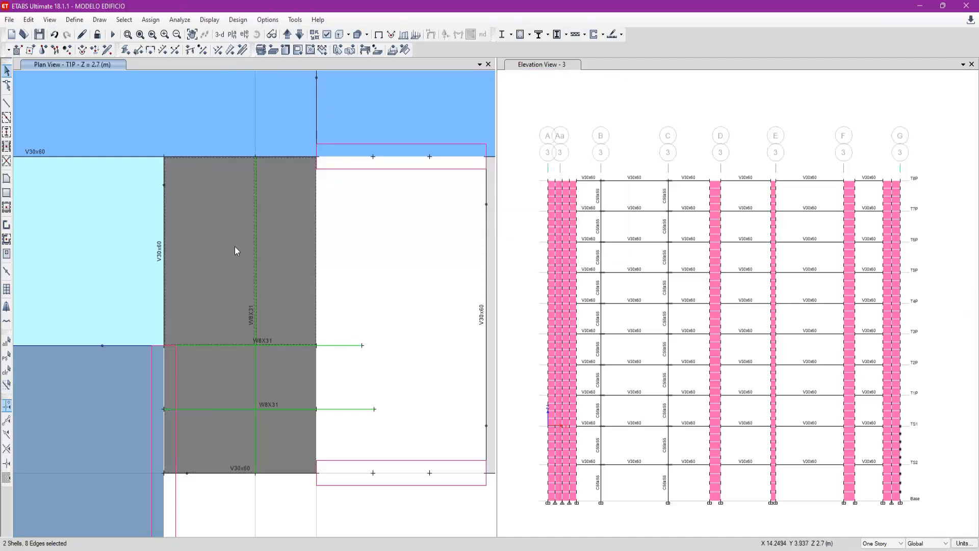
key("Escape")
left_click(6, 103)
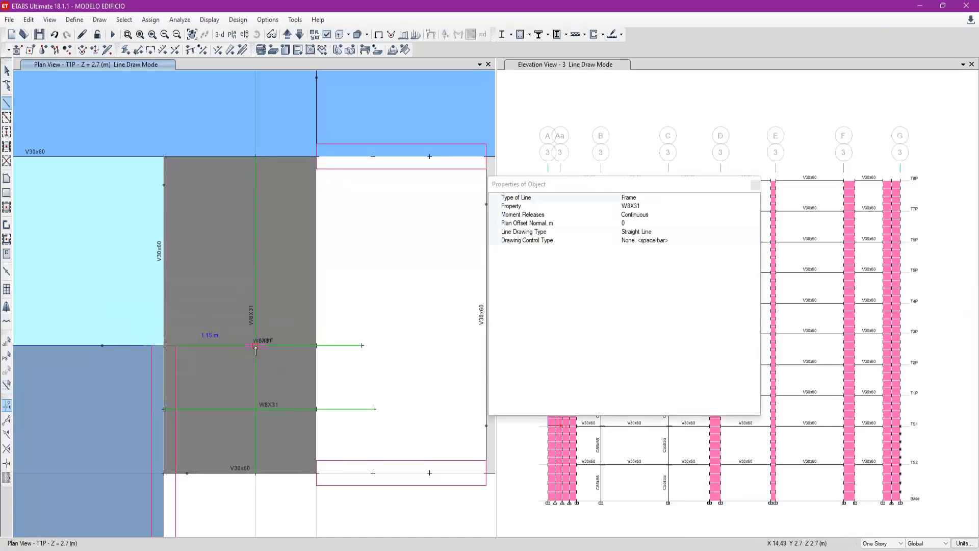
key("Escape")
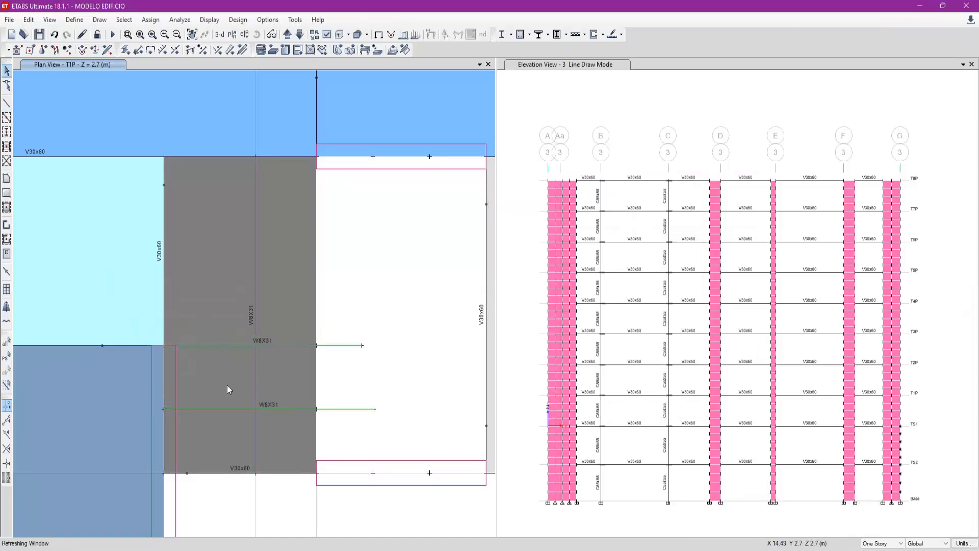
- Divide the two lower-left stair slab panels into 2 by 1 areas
left_click(227, 382)
left_click(218, 442)
left_click(35, 23)
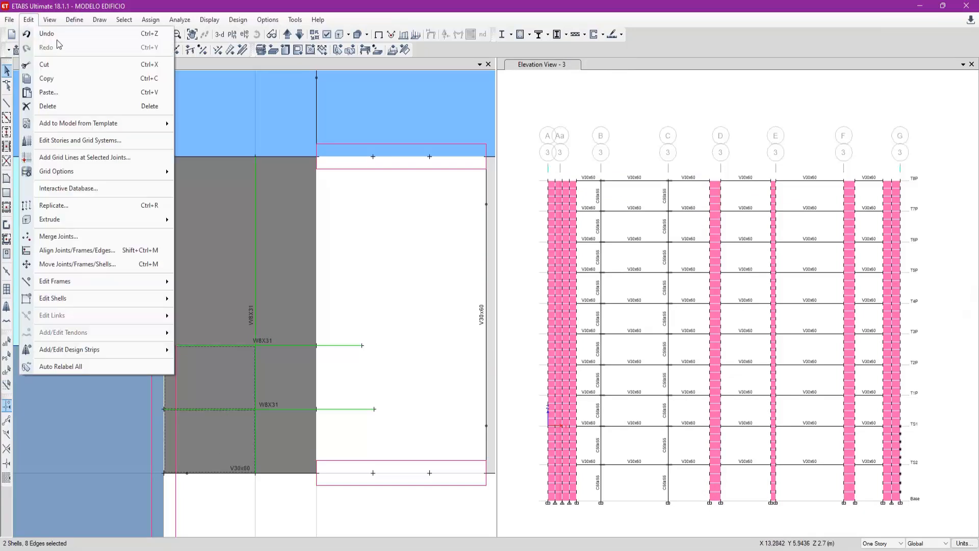
mouse_move(117, 298)
left_click(209, 299)
left_click_drag(489, 91, 377, 124)
left_click(318, 188)
double_click(376, 190)
type("2")
key("Tab")
type("1")
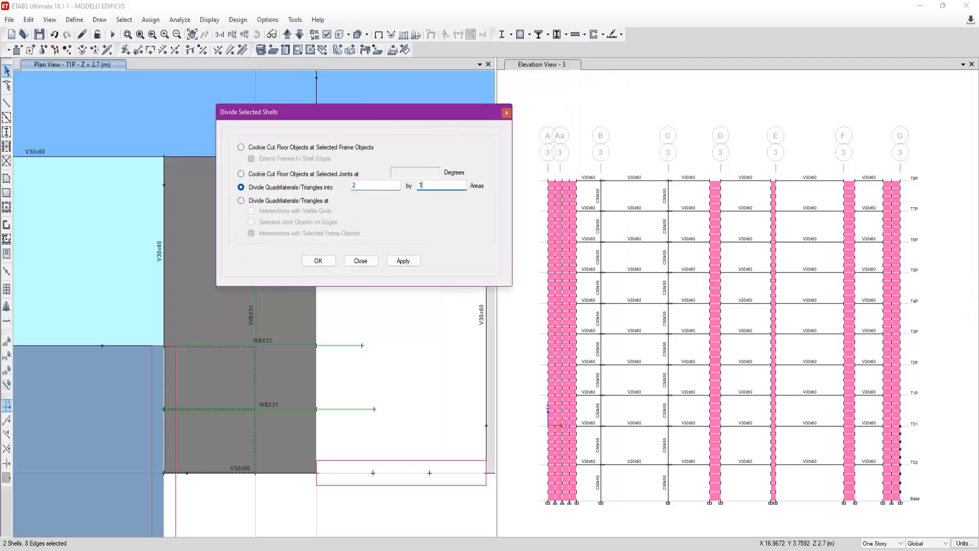
left_click(403, 260)
- Divide the upper-left stair slab panel into 2 by 3 areas
left_click_drag(376, 114, 513, 66)
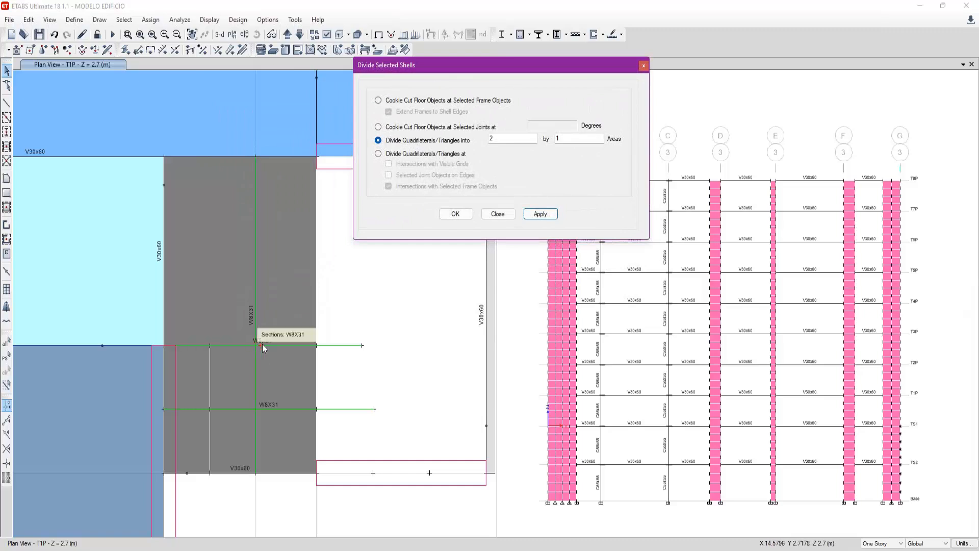
left_click(240, 296)
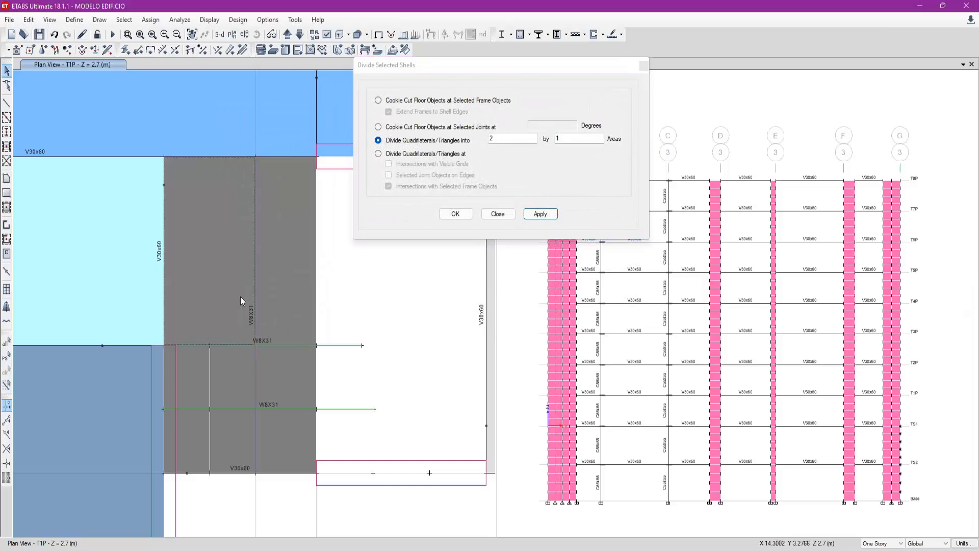
left_click_drag(488, 65, 424, 75)
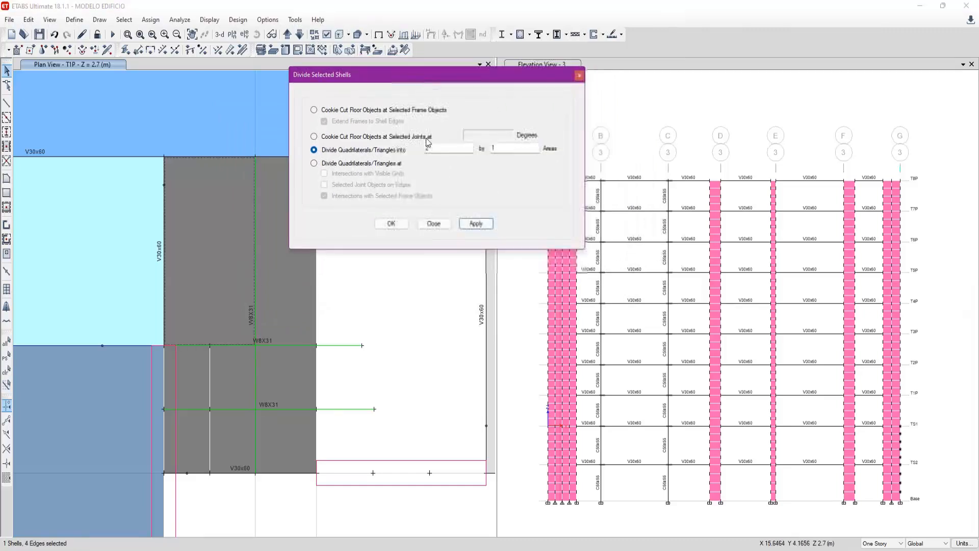
double_click(510, 148)
type("3")
left_click(475, 224)
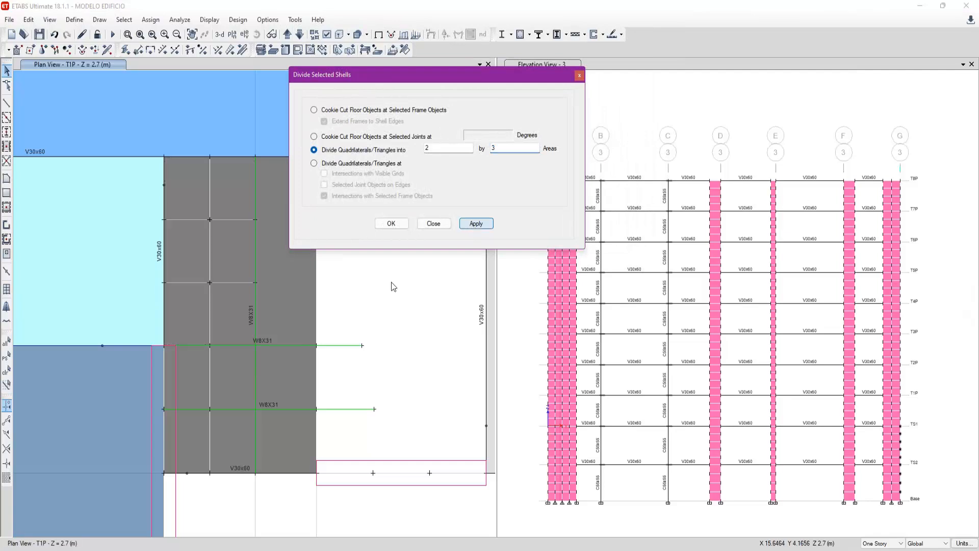
- Divide the upper-right stair slab panel into 1 by 3 areas and close the shell division settings
double_click(453, 148)
type("1")
left_click(476, 223)
left_click(433, 223)
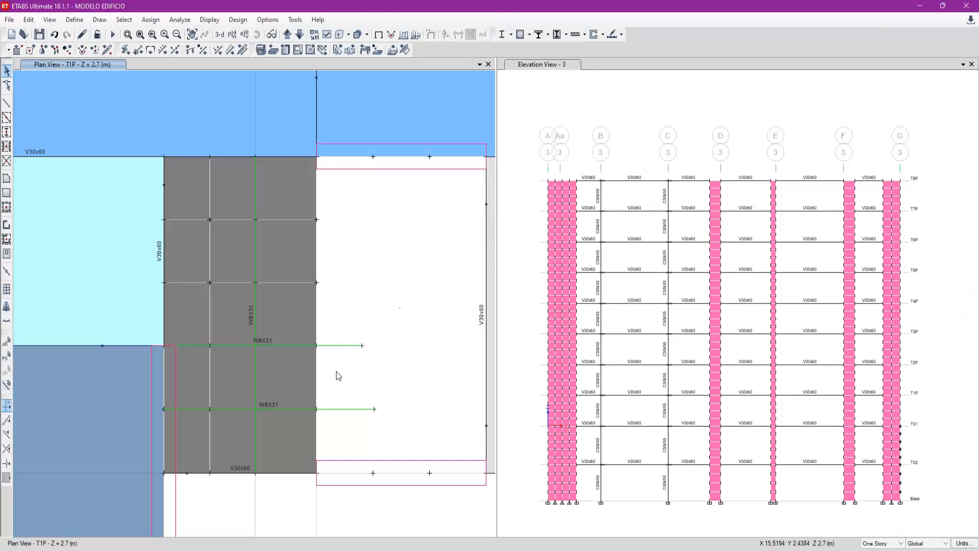
- Delete the three auxiliary W8X31 lines from the stair slab
left_click_drag(361, 437, 337, 335)
key("Delete")
left_click(254, 431)
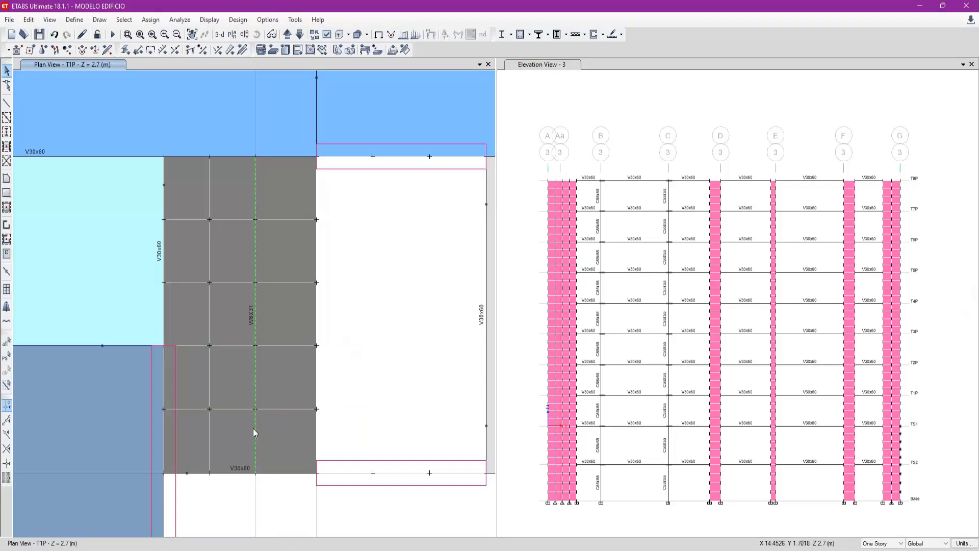
key("Delete")
- Examine the five panels in the stair slab's right-hand column by selecting them, and clear the selection
scroll(246, 363, "down", 3)
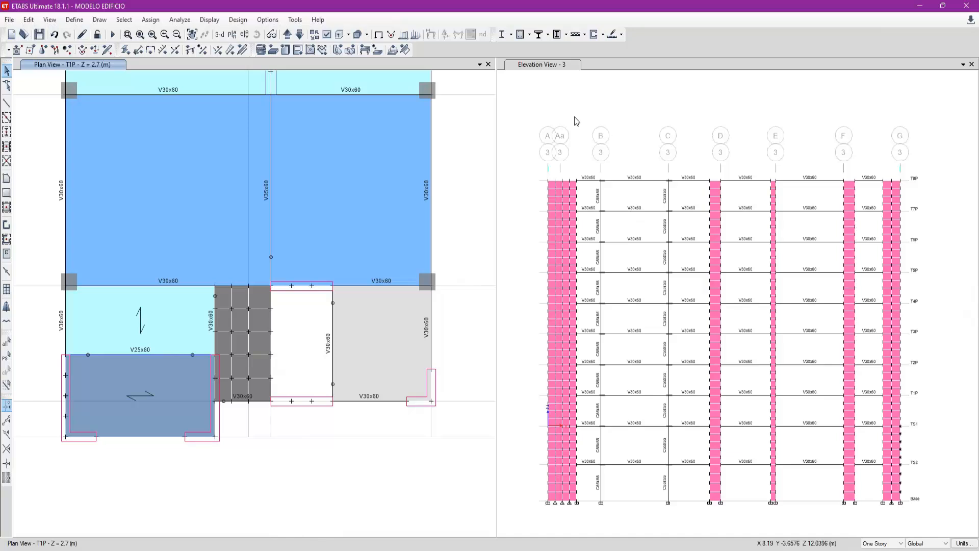
scroll(238, 380, "up", 4)
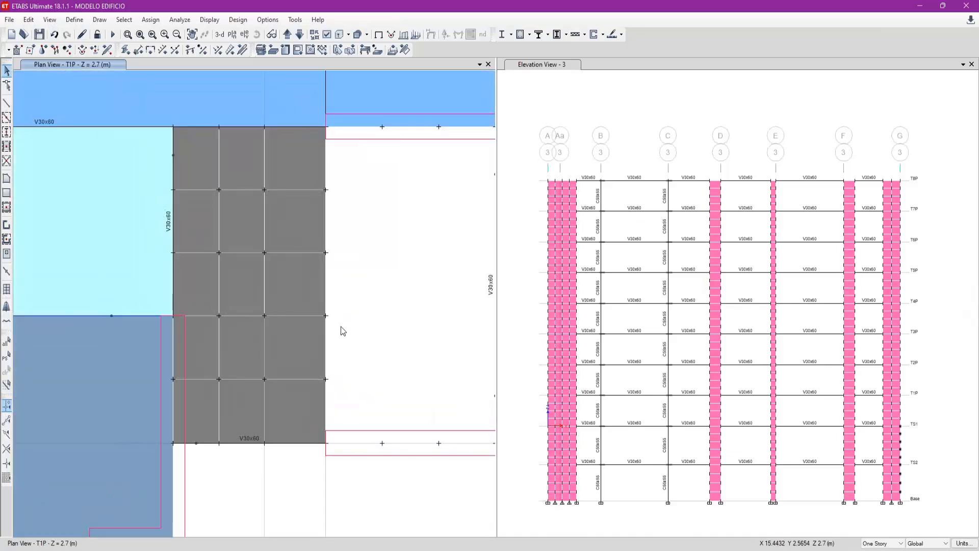
left_click(295, 165)
left_click(298, 210)
left_click(300, 308)
left_click(304, 347)
left_click(296, 408)
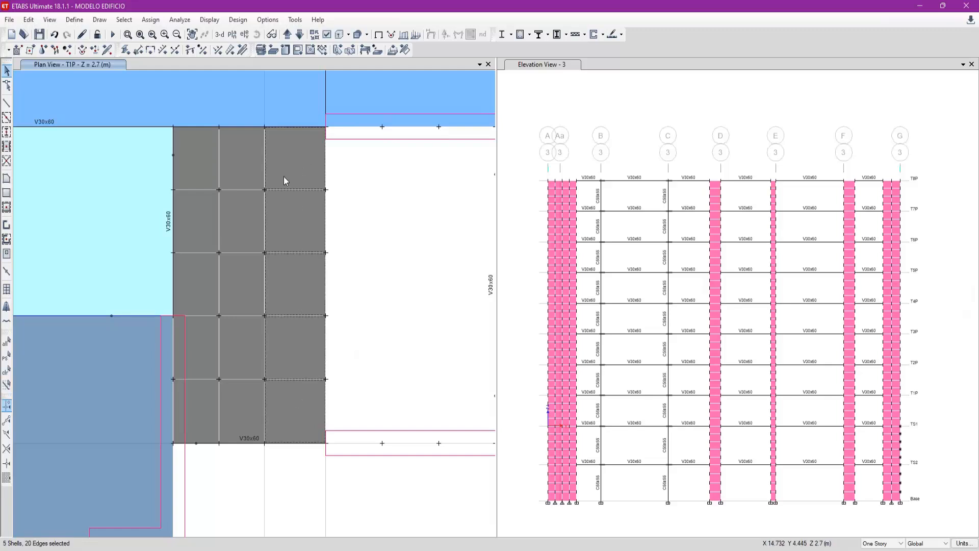
key("ctrl+q")
left_click_drag(302, 153, 302, 378)
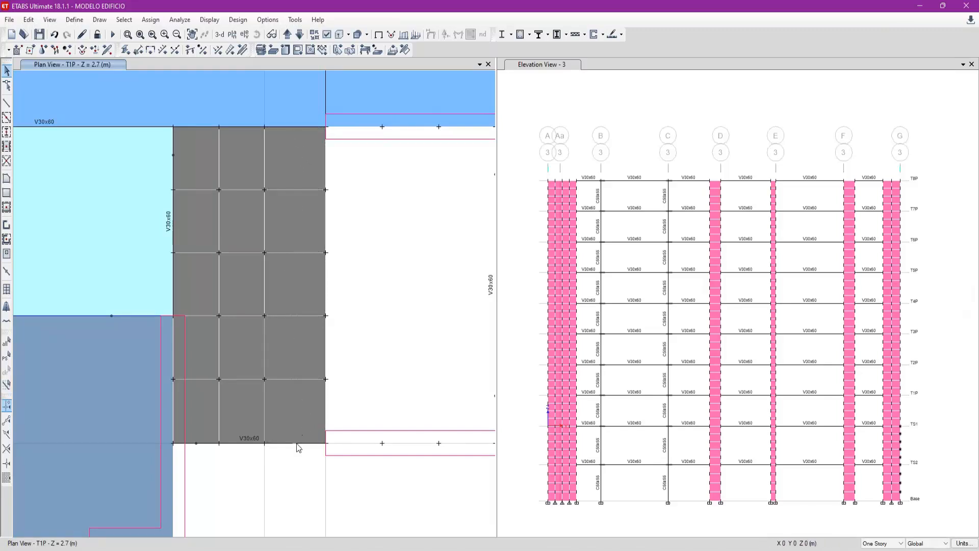
- Examine the division joint at the wall edge and the four stair slab panels around it, and clear the selection
scroll(324, 378, "down", 2)
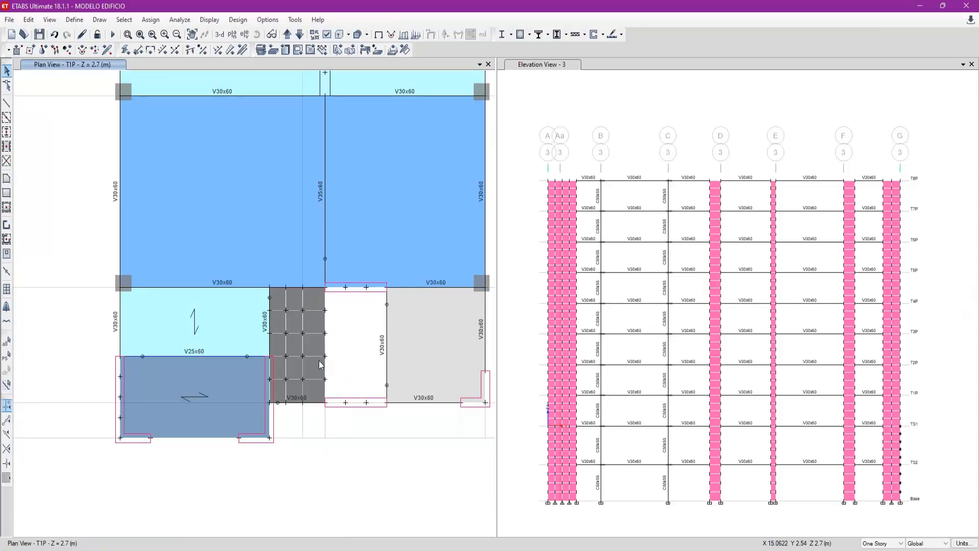
scroll(296, 393, "up", 3)
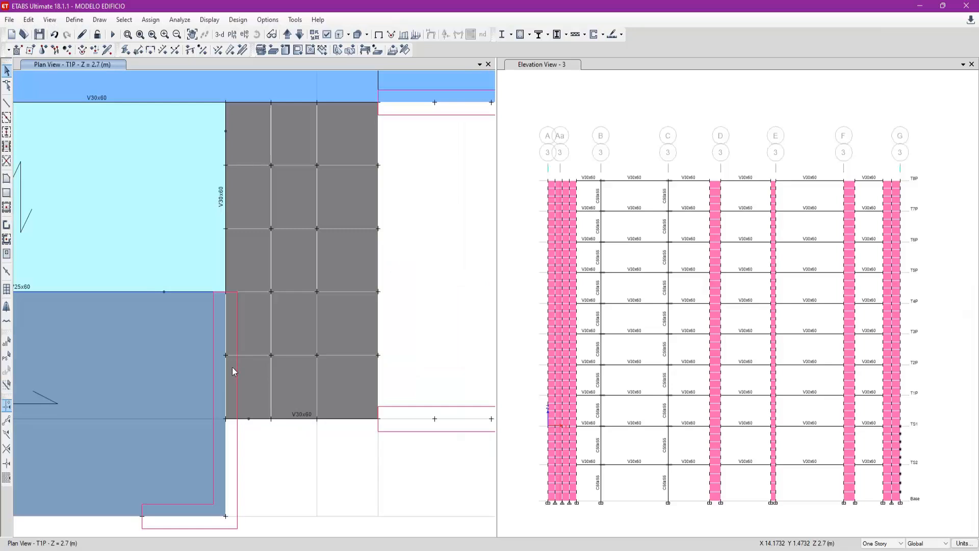
left_click(226, 357)
left_click(225, 359)
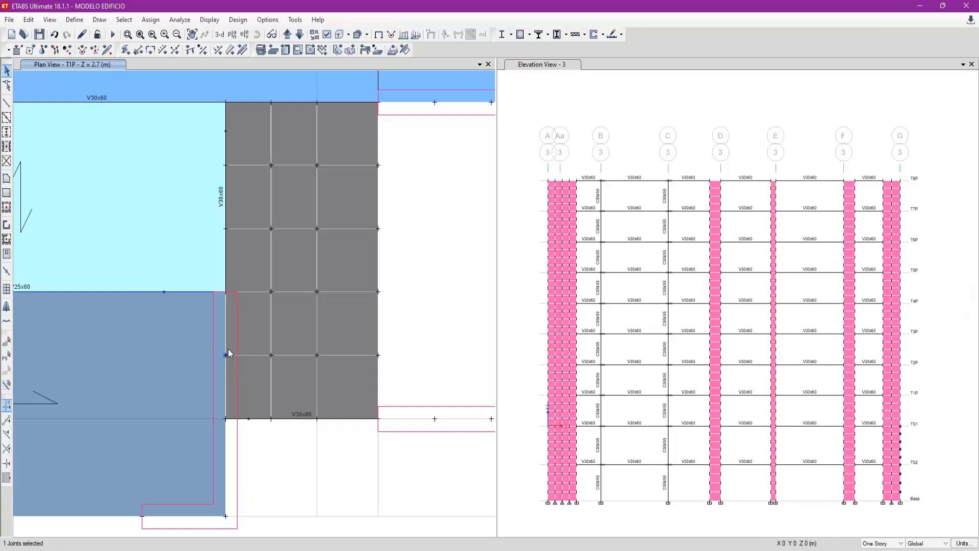
left_click(259, 315)
left_click(255, 378)
left_click(289, 321)
left_click(275, 383)
key("ctrl+q")
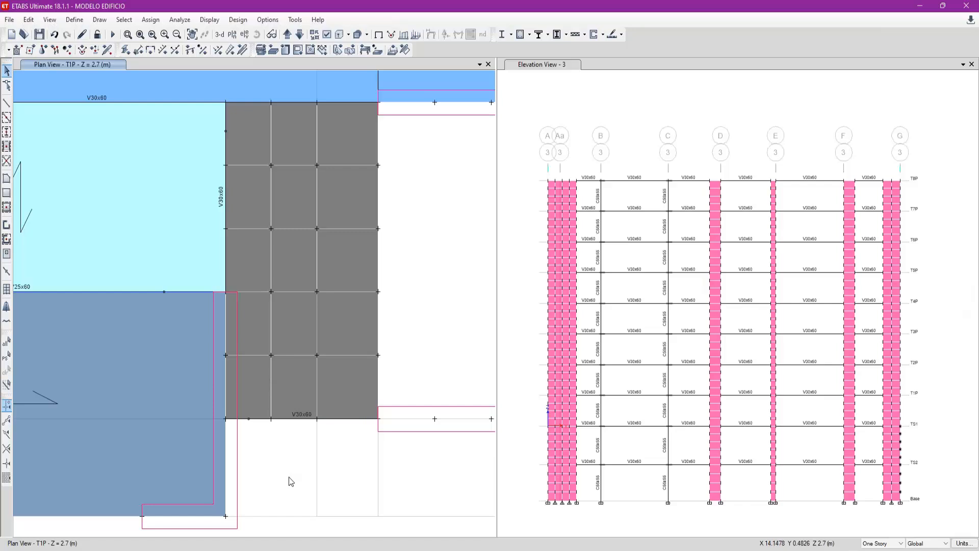
- Select the stair slab's lower-right, upper-right and upper-left corner joints on T1P
scroll(291, 476, "down", 3)
left_click(322, 455)
left_click(322, 340)
left_click(267, 340)
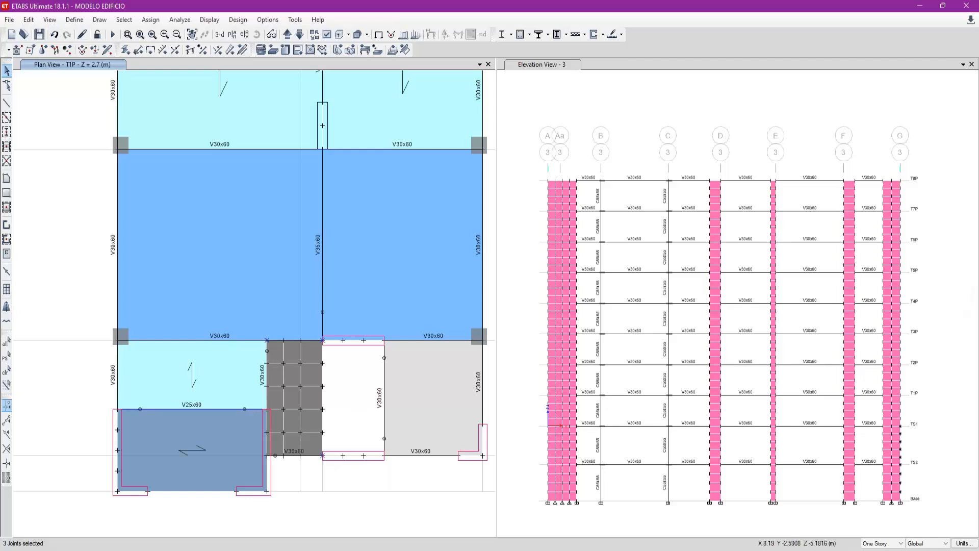
- Switch to the session notes in Adobe Acrobat Reader and mark the basement levels in the Δx, Δy restraint sketch
left_click(641, 526)
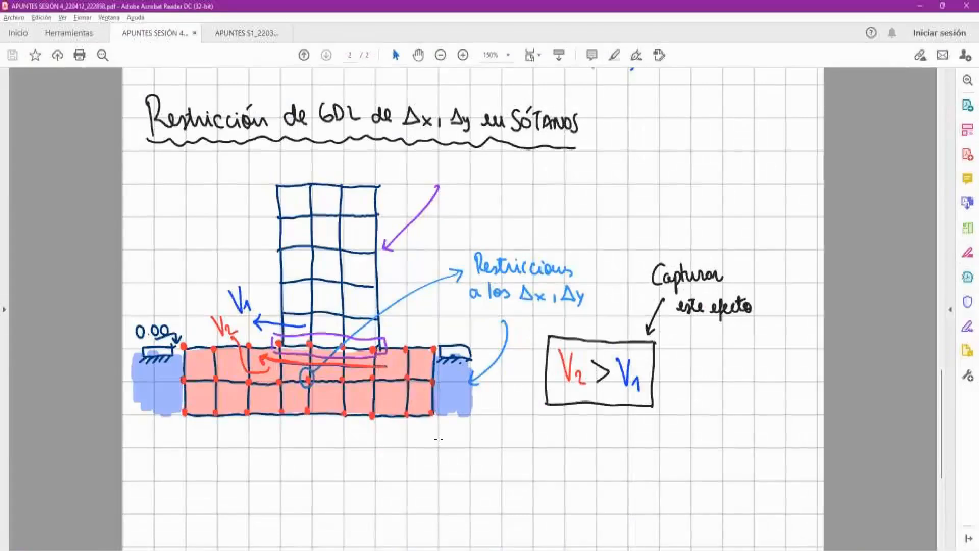
mouse_move(182, 346)
left_mouse_down()
mouse_move(441, 398)
mouse_move(479, 417)
left_mouse_up()
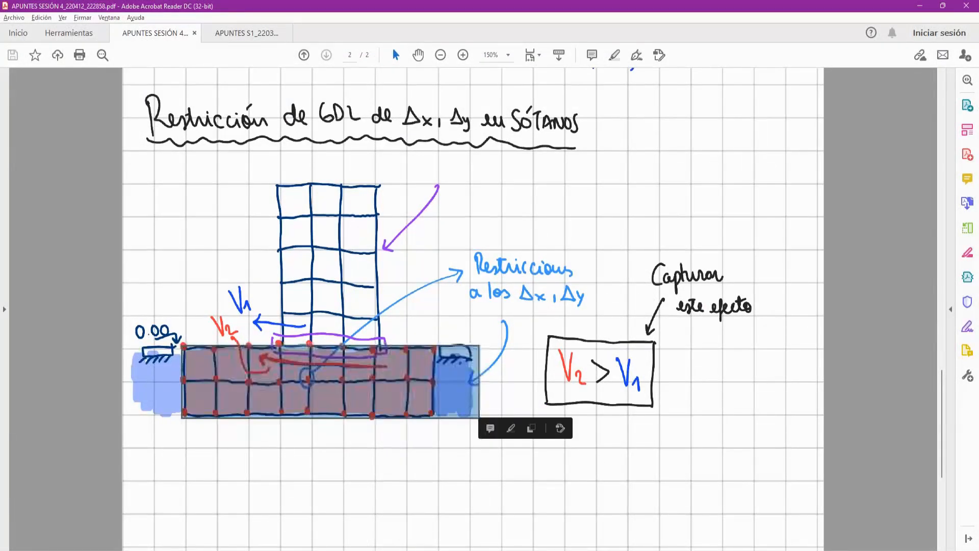
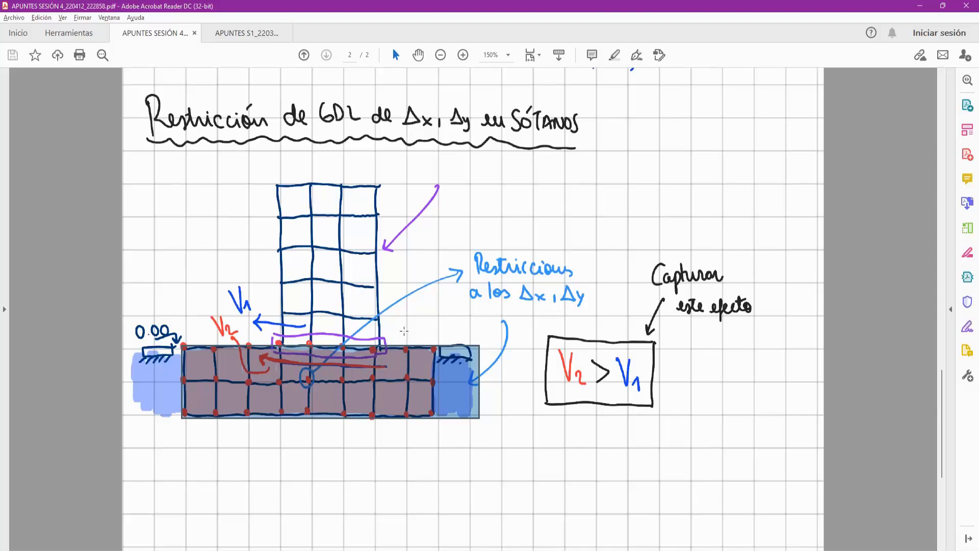
- Point out the basement block and the Δx, Δy restriction note in the basement degrees-of-freedom sketch
mouse_move(180, 341)
left_mouse_down()
mouse_move(365, 388)
mouse_move(437, 421)
left_mouse_up()
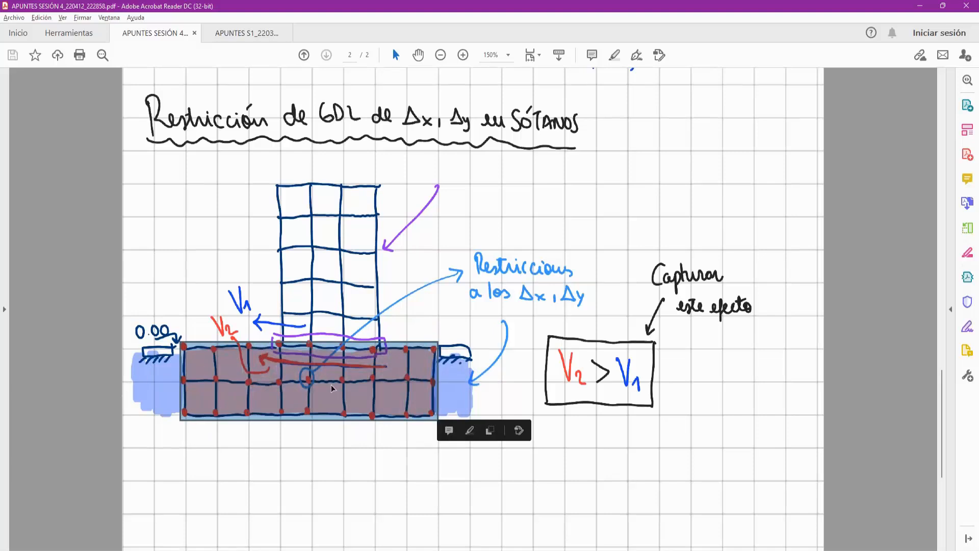
left_click(469, 333)
left_click_drag(466, 280, 598, 309)
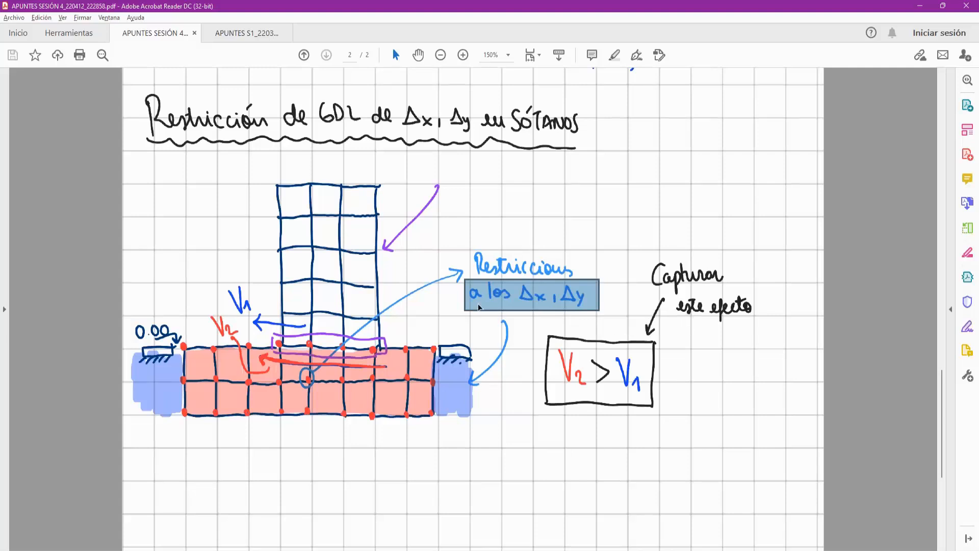
left_click(463, 246)
left_click_drag(464, 243, 587, 315)
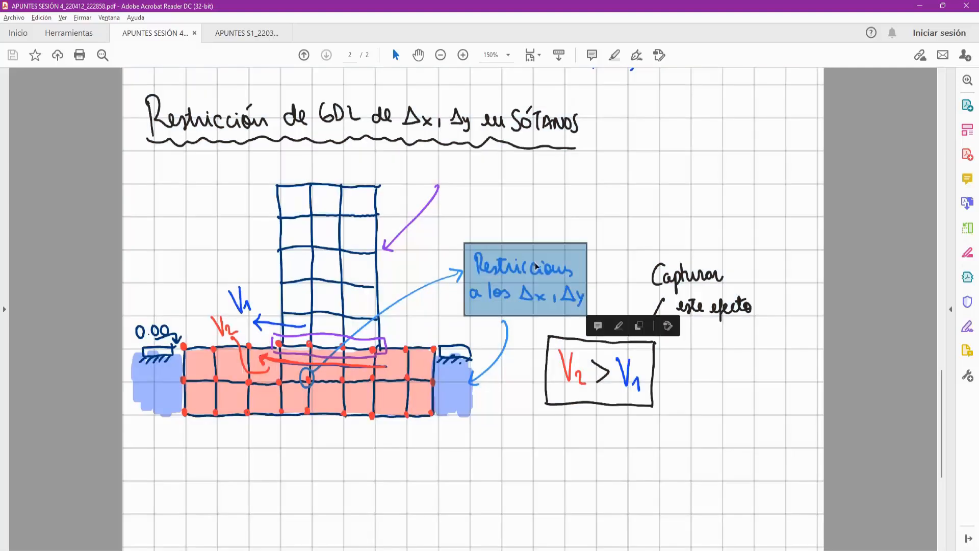
left_click(487, 244)
- Switch to ETABS and bring the whole T1P floor plan into view
key("alt+Tab")
key("Escape")
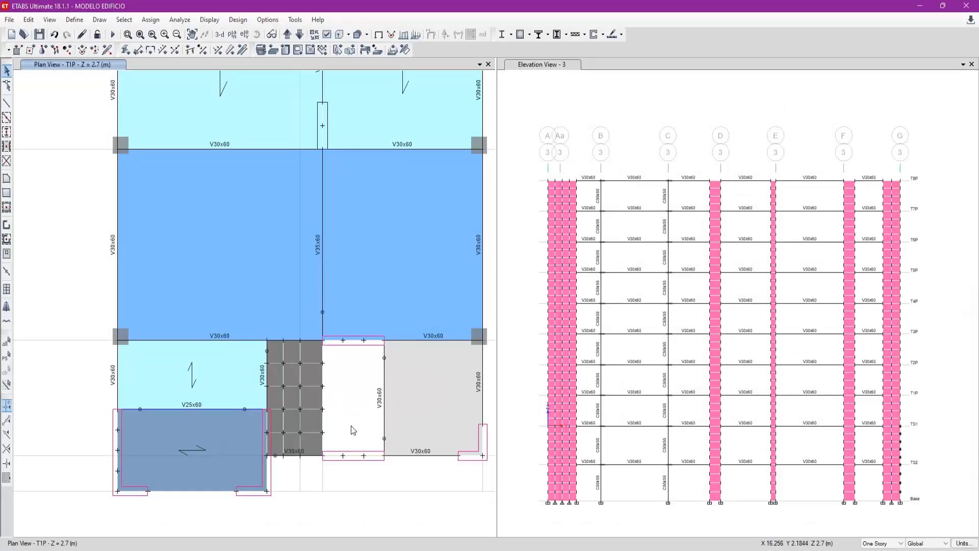
middle_click_drag(335, 416, 332, 446)
scroll(332, 446, "down", 3)
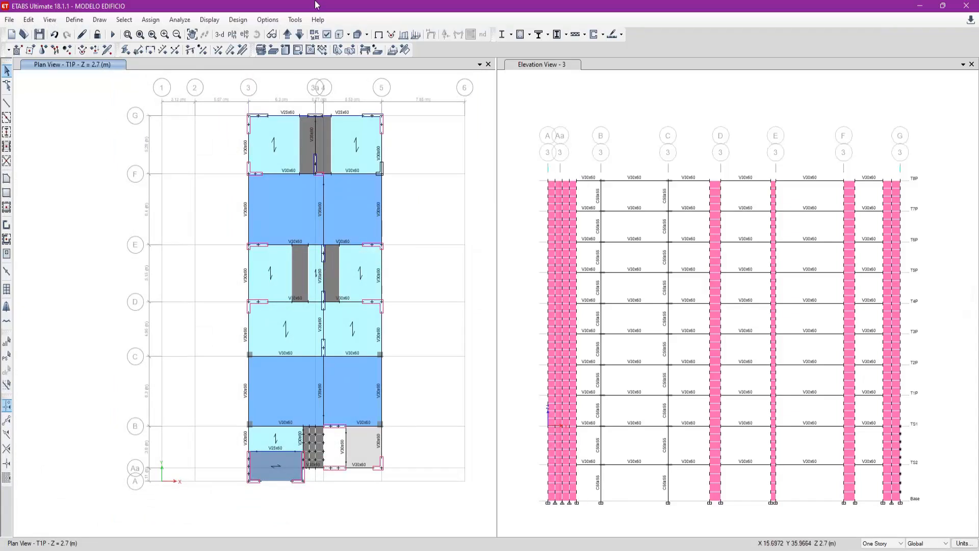
left_click(882, 544)
left_click(879, 550)
left_click(299, 271)
left_click(326, 158)
left_click(310, 142)
left_click(883, 544)
left_click(879, 549)
left_click(301, 279)
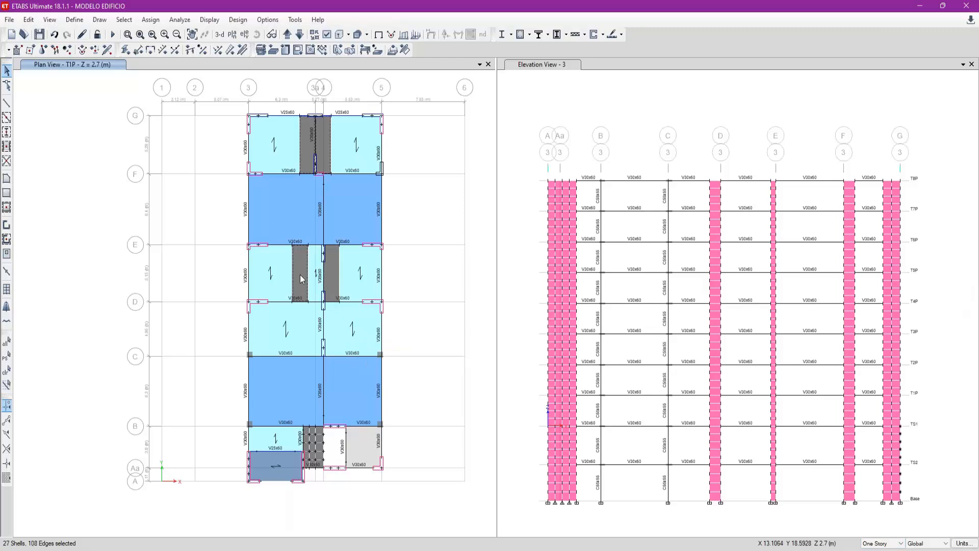
left_click(322, 133)
left_click(287, 35)
left_click(301, 34)
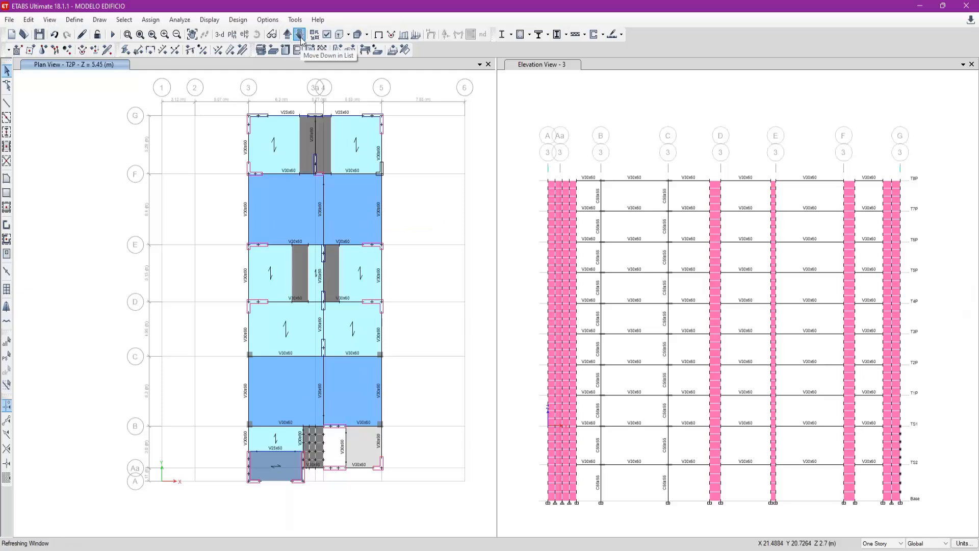
- Measure the width and length of the dark grey slab strip between axes D and E using the line drawing tool
scroll(322, 275, "up", 5)
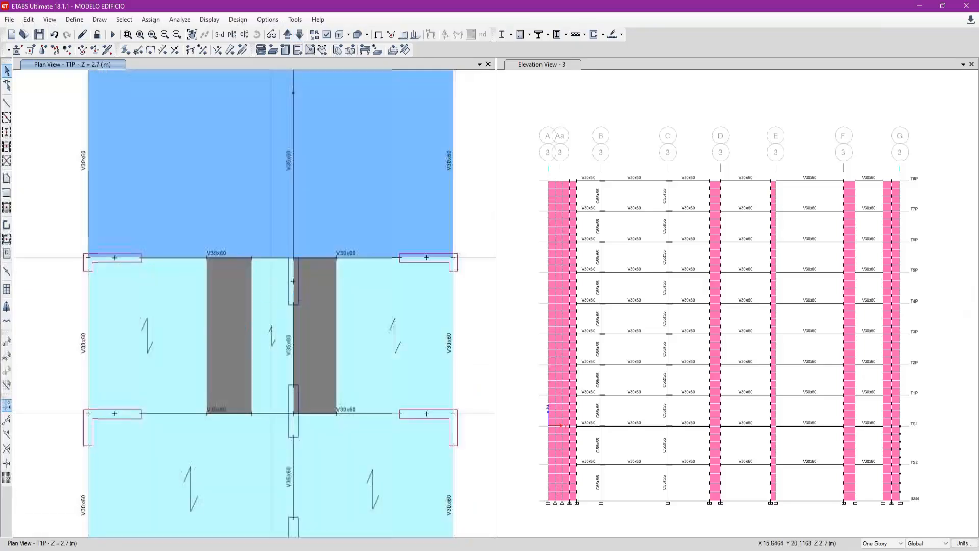
left_click(7, 103)
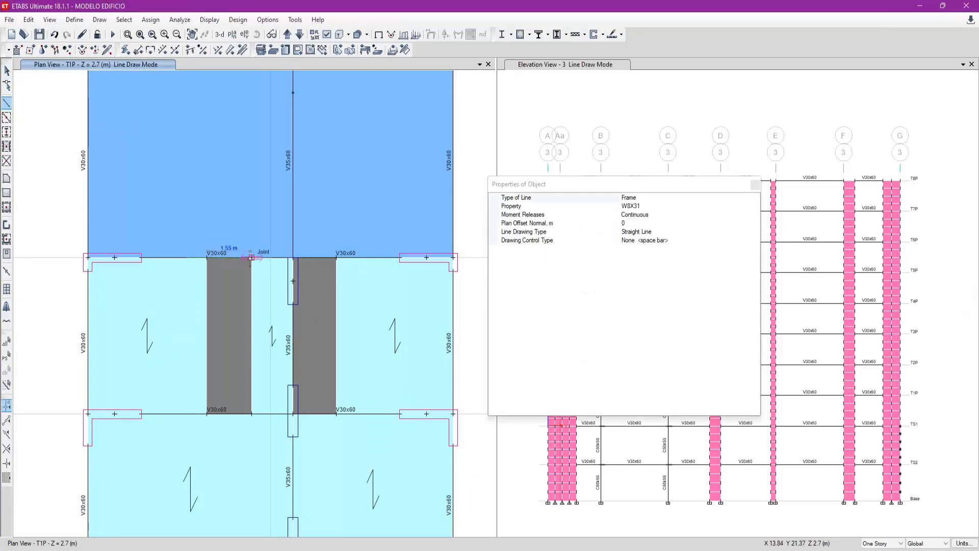
key("Escape")
left_click(233, 283)
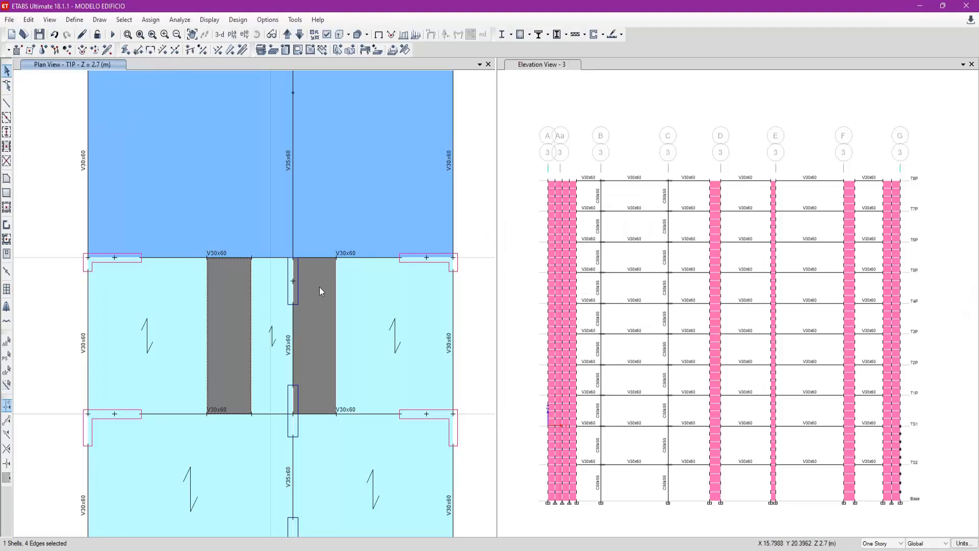
left_click(7, 103)
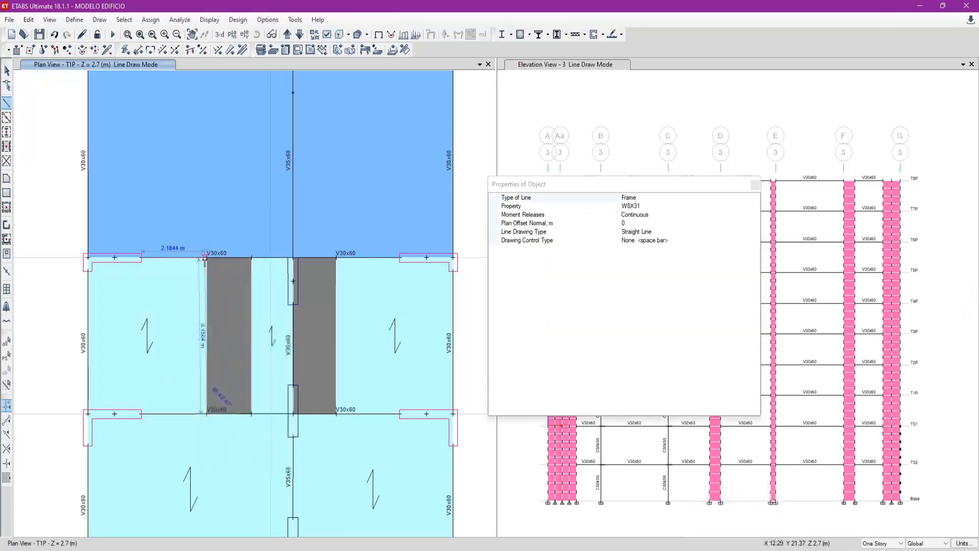
key("Escape")
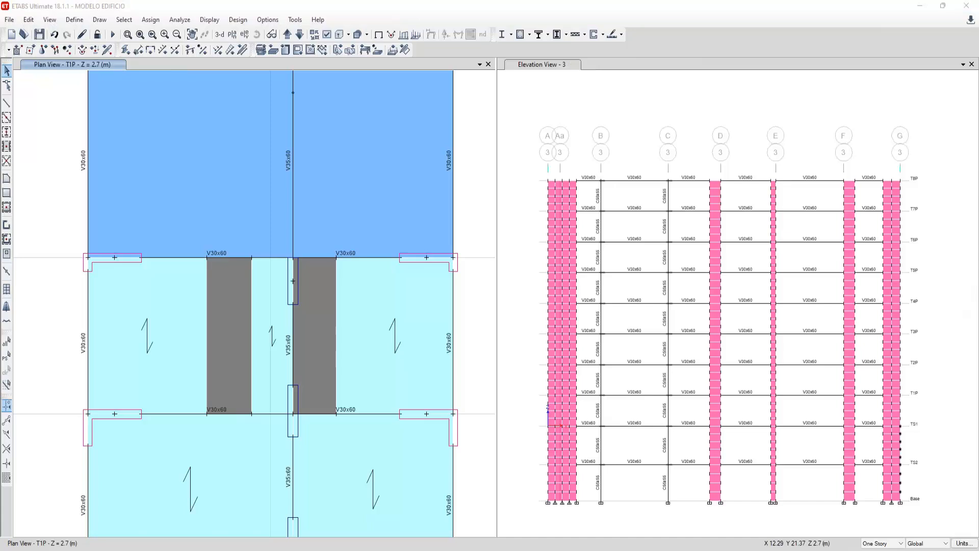
- Calculate 5.15 divided by 0.75 in the calculator, closing it when done
key("alt+Tab")
type("5.15/0.75")
key("Return")
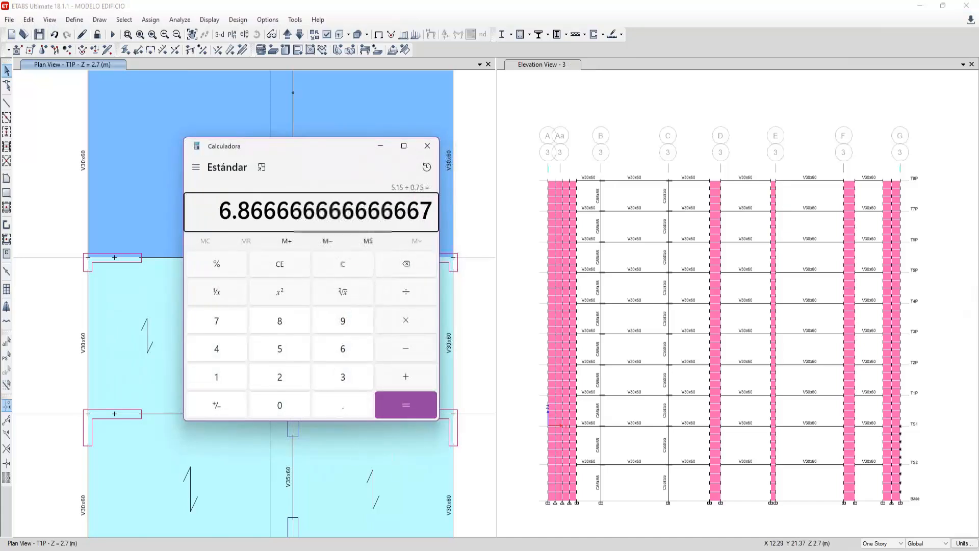
left_click(427, 146)
- Divide both dark grey slab strips between axes D and E into 2 by 7 areas
left_click(320, 314)
left_click(321, 312)
left_click(28, 19)
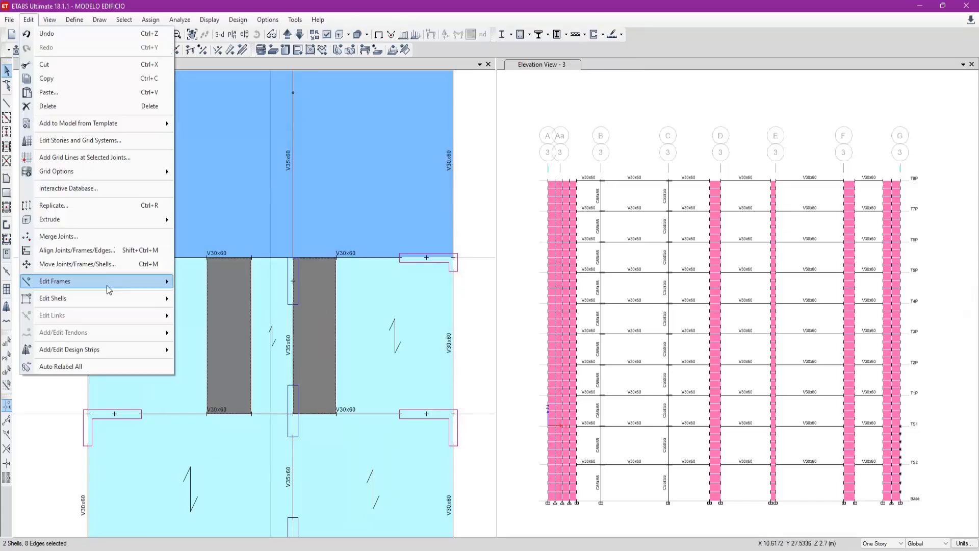
mouse_move(146, 306)
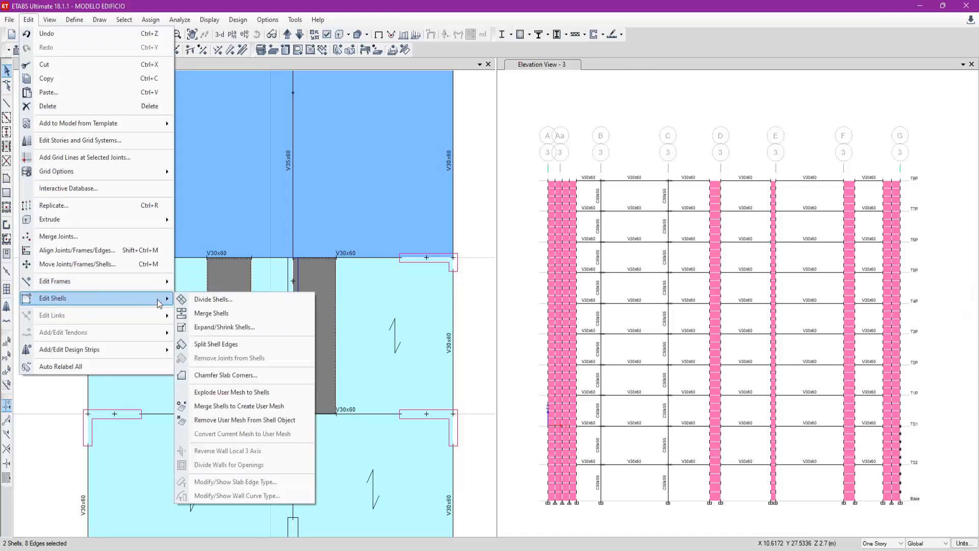
left_click(202, 299)
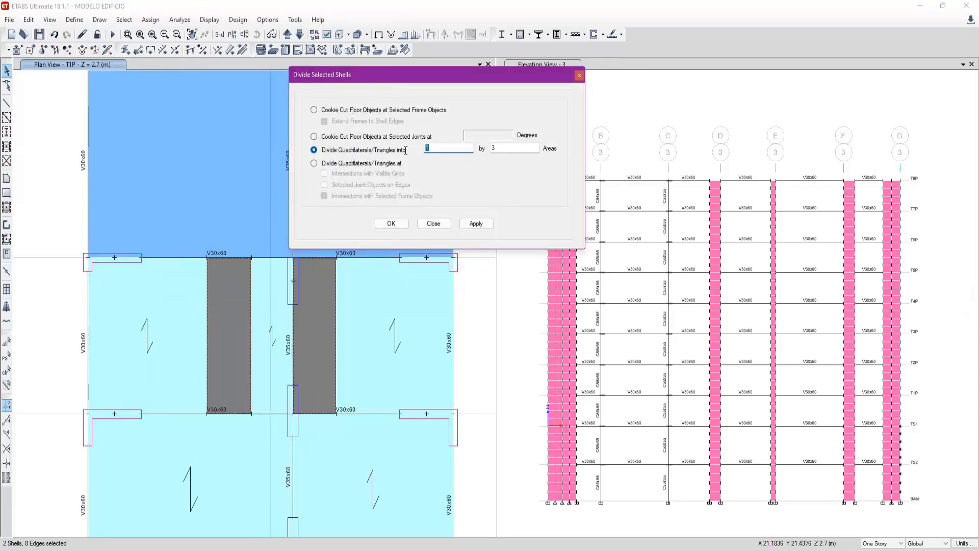
type("2")
key("Tab")
left_click(476, 223)
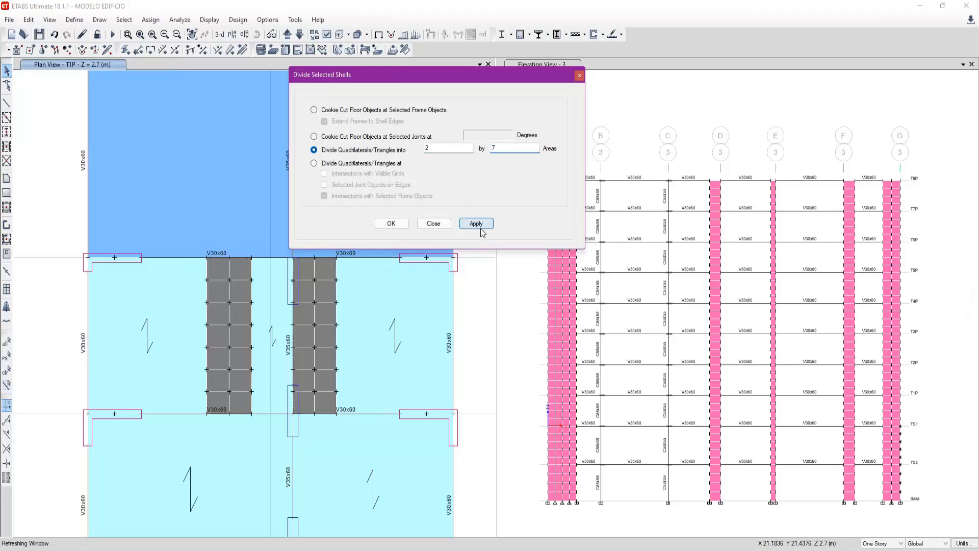
- Compare the slab divisions with the column joints on axis 4 and undo the division of both strips
left_click_drag(408, 77, 562, 93)
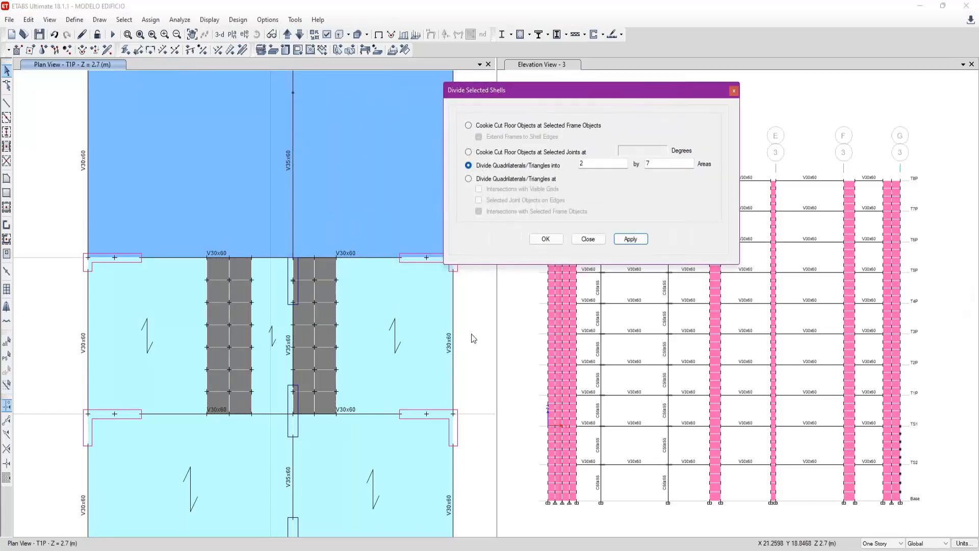
left_click(460, 327)
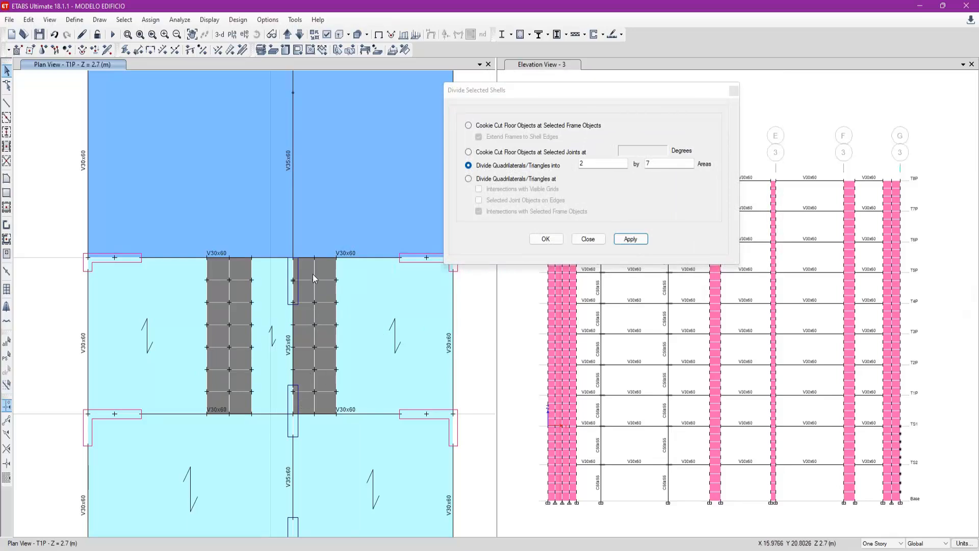
scroll(313, 275, "up", 3)
left_click_drag(249, 282, 297, 339)
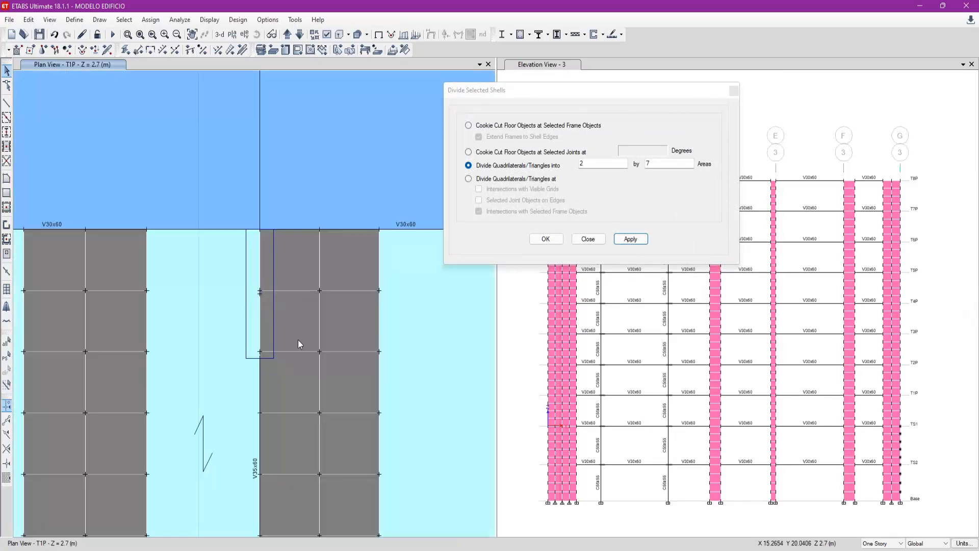
key("ctrl+z")
left_click_drag(252, 283, 296, 308)
scroll(295, 308, "down", 3)
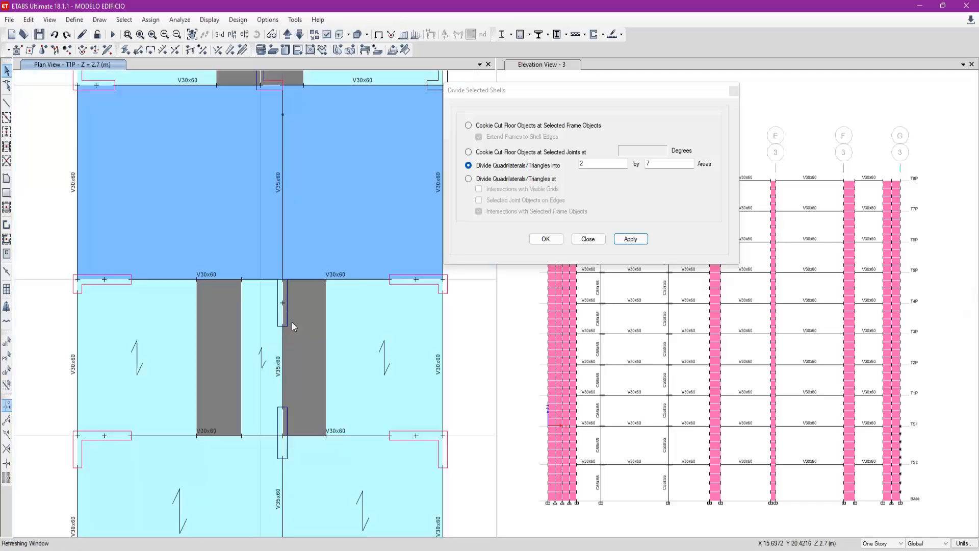
scroll(286, 415, "up", 3)
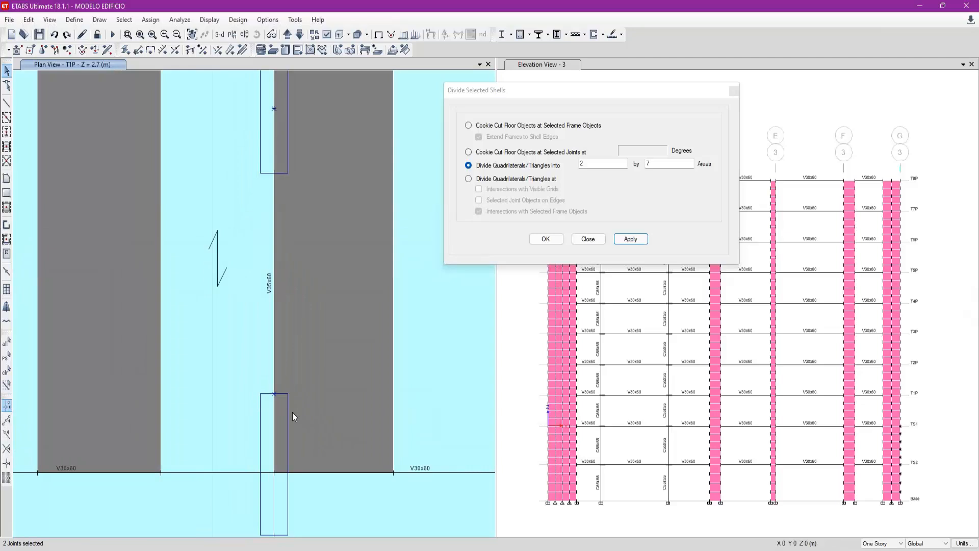
- Divide only the dark grey slab strip nearer axis 3, between axes D and E, into 2 by 7 areas
scroll(292, 412, "down", 3)
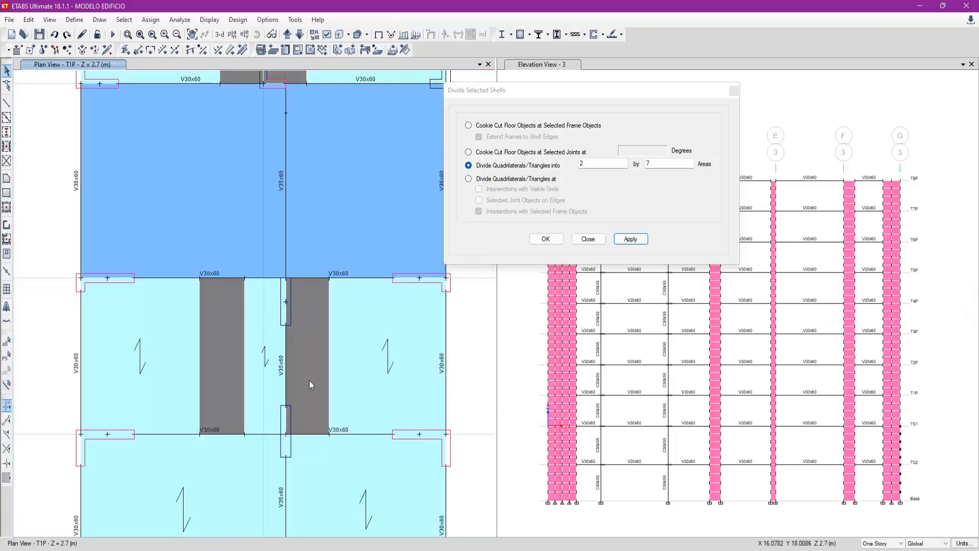
left_click(235, 339)
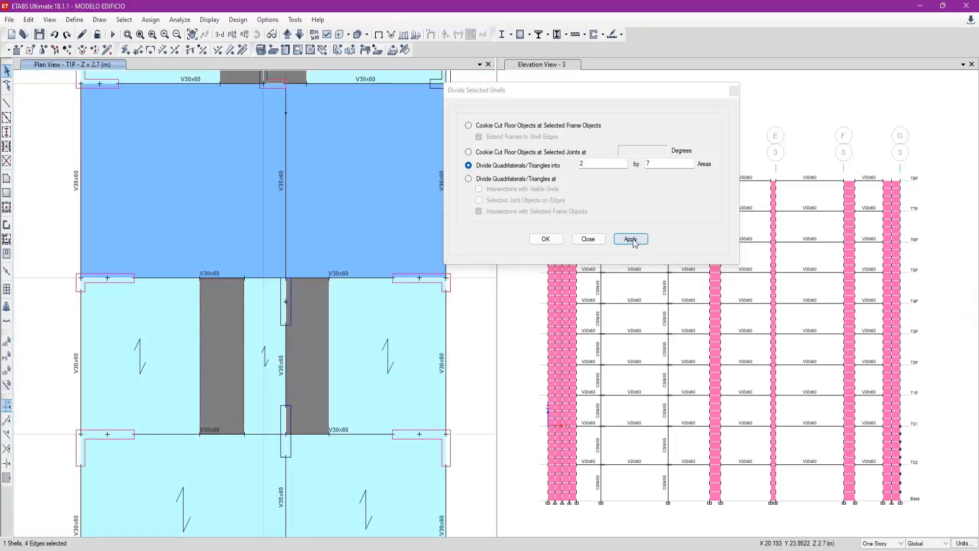
left_click(630, 239)
- Draw two W8X31 frame lines in the X direction from the axis 4 column joints across the undivided slab strip between D and E
scroll(314, 306, "up", 3)
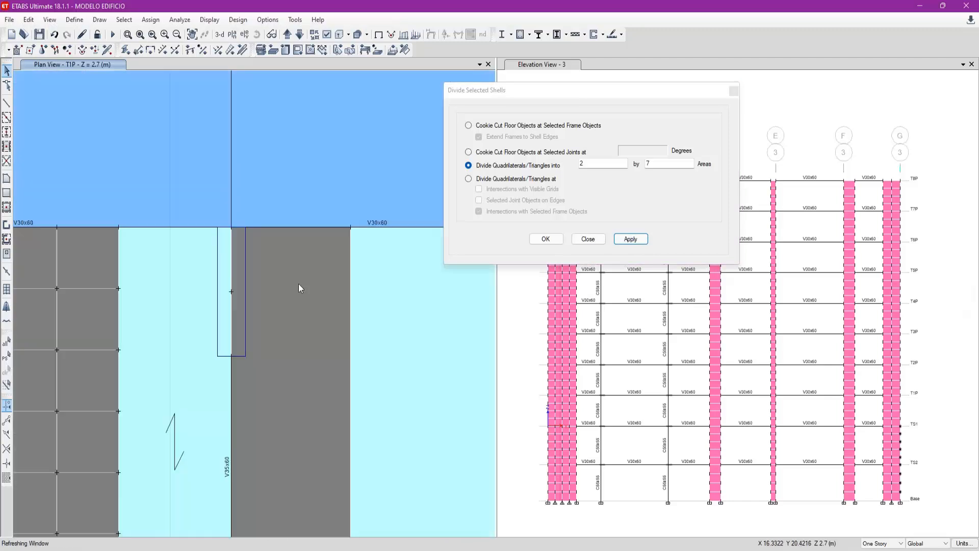
left_click(6, 102)
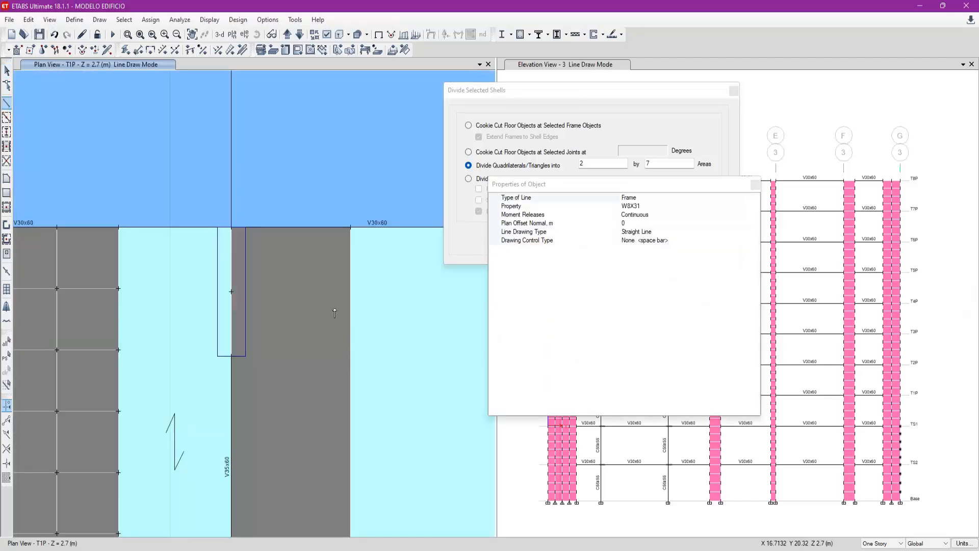
left_click(231, 291)
key("x")
left_click(411, 292)
scroll(190, 250, "down", 4)
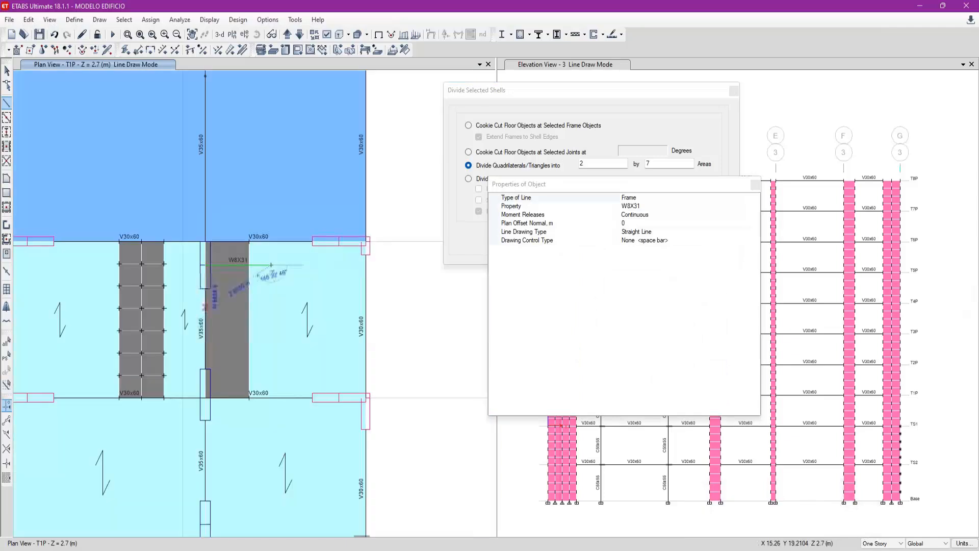
left_click(205, 368)
key("x")
left_click(279, 371)
key("Escape")
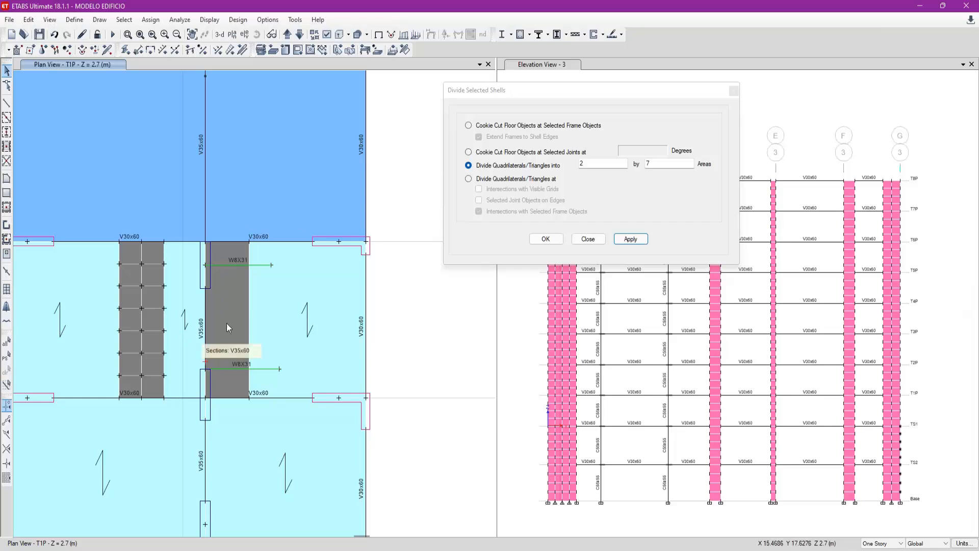
- Divide the slab strip beside axis 4 at its intersections with the two selected W8X31 frame lines
left_click(236, 257)
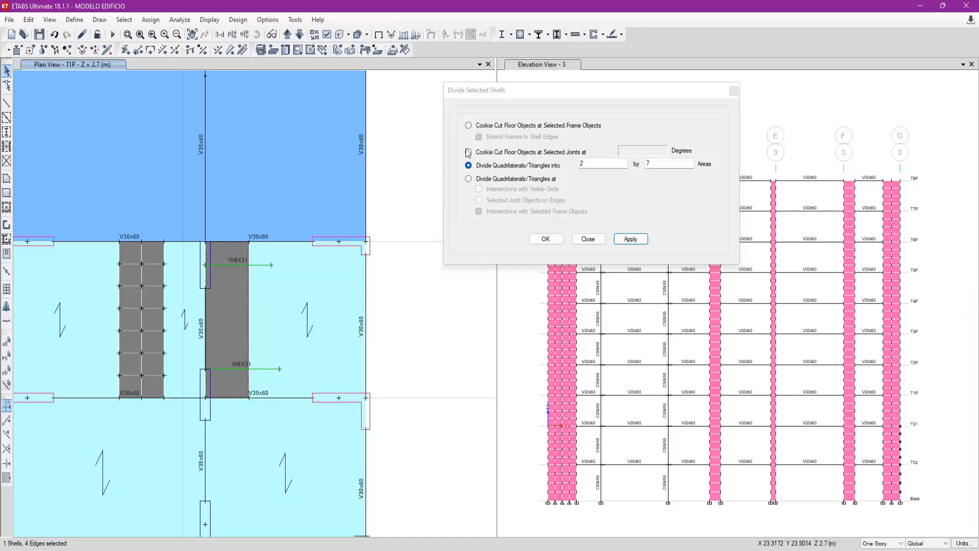
left_click(529, 179)
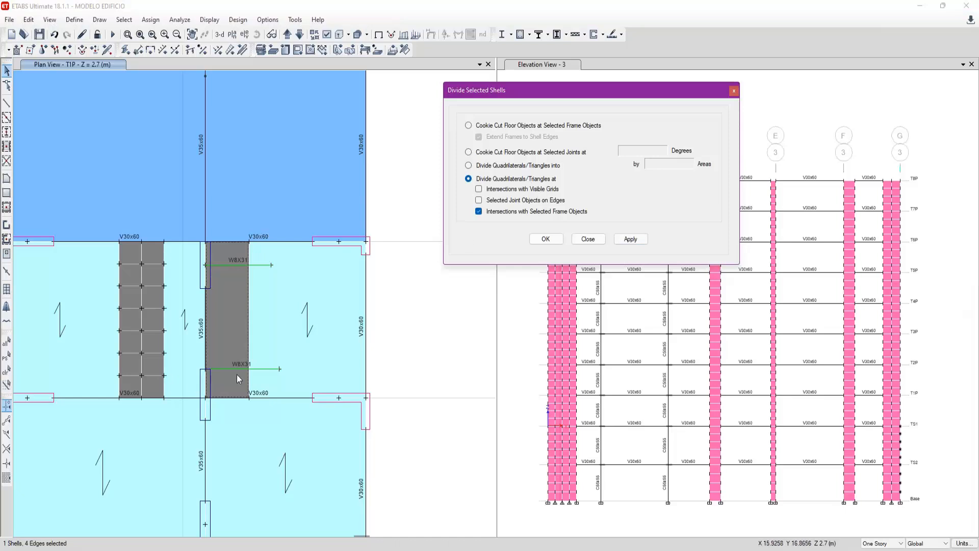
left_click(224, 368)
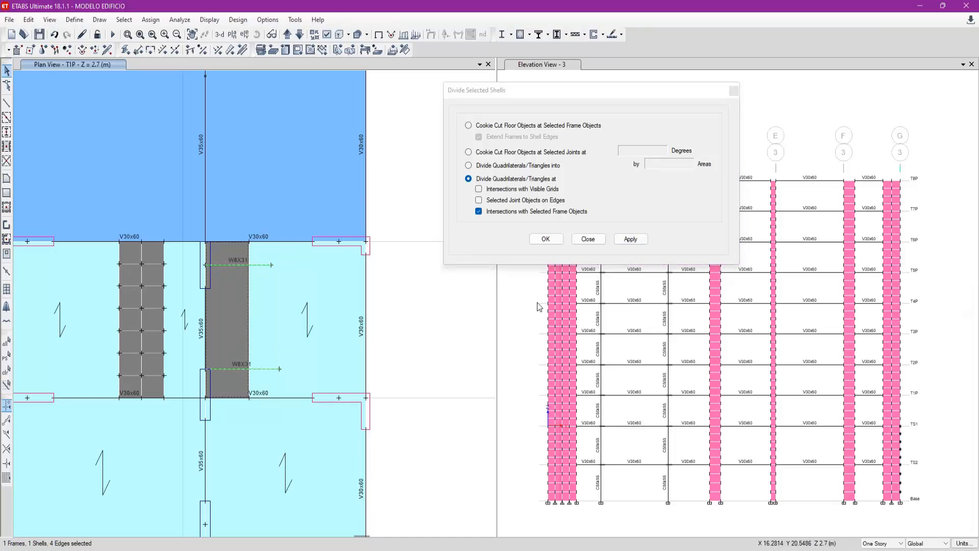
left_click(633, 242)
- Try dividing all three shells of the slab strip beside axis 4 into 2 by 5 areas, and undo the division
left_click(237, 258)
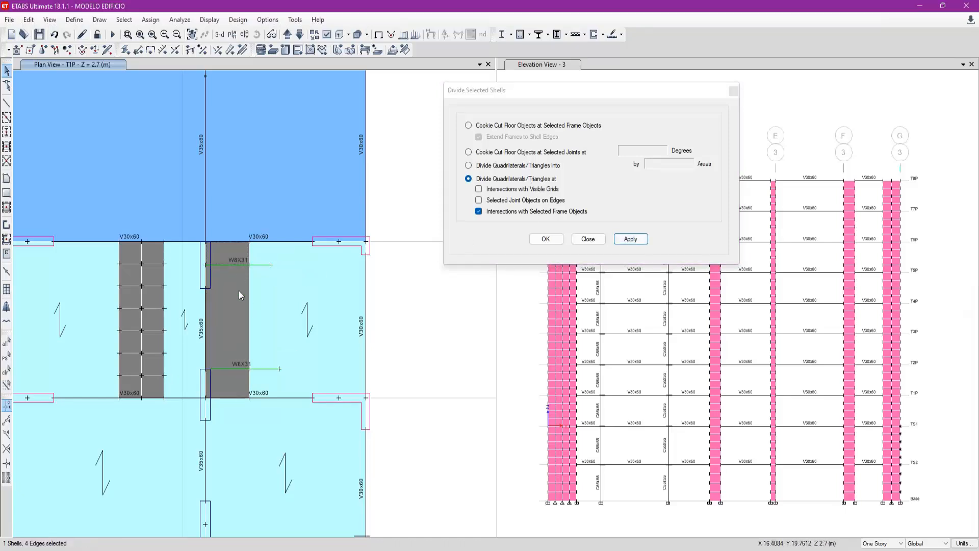
left_click(238, 381)
left_click(231, 336)
left_click(231, 335)
left_click(213, 296)
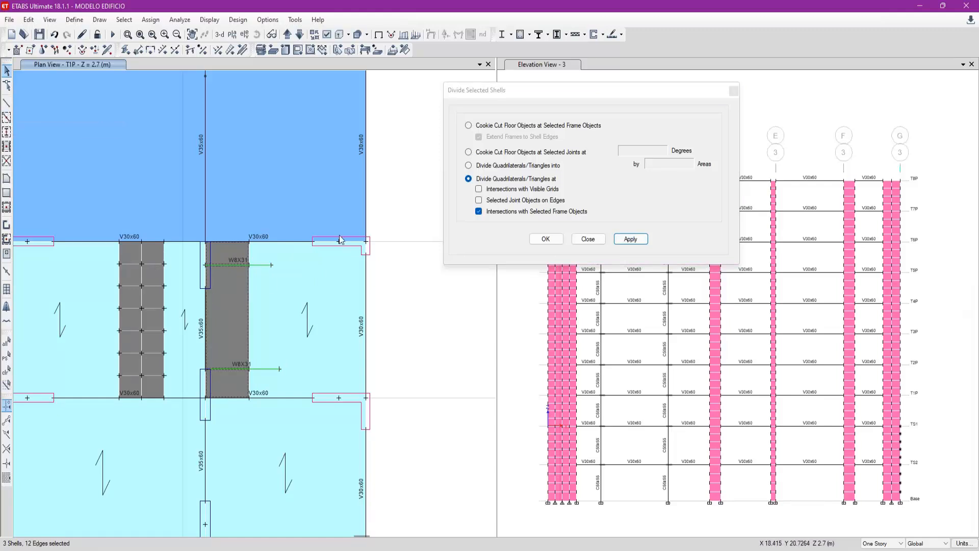
left_click(534, 166)
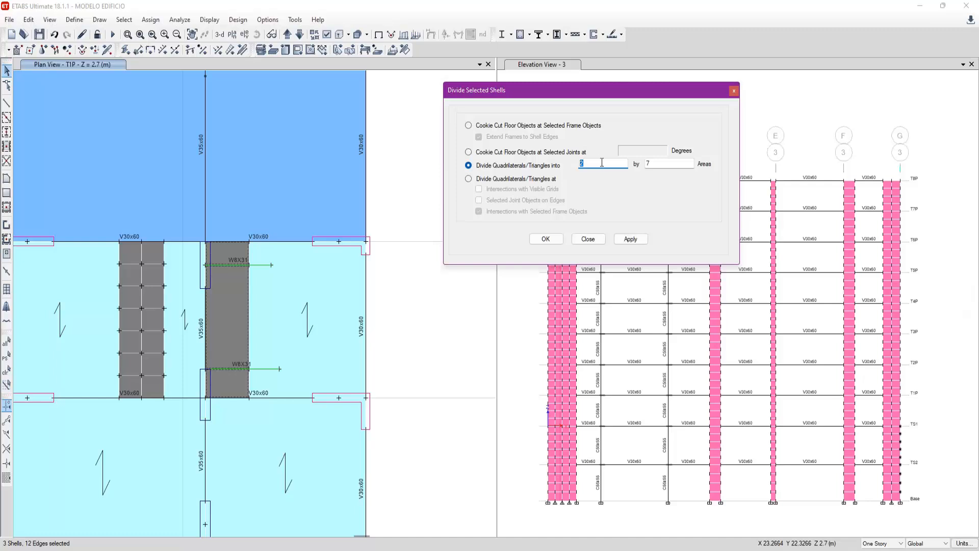
left_click(666, 166)
left_click(632, 240)
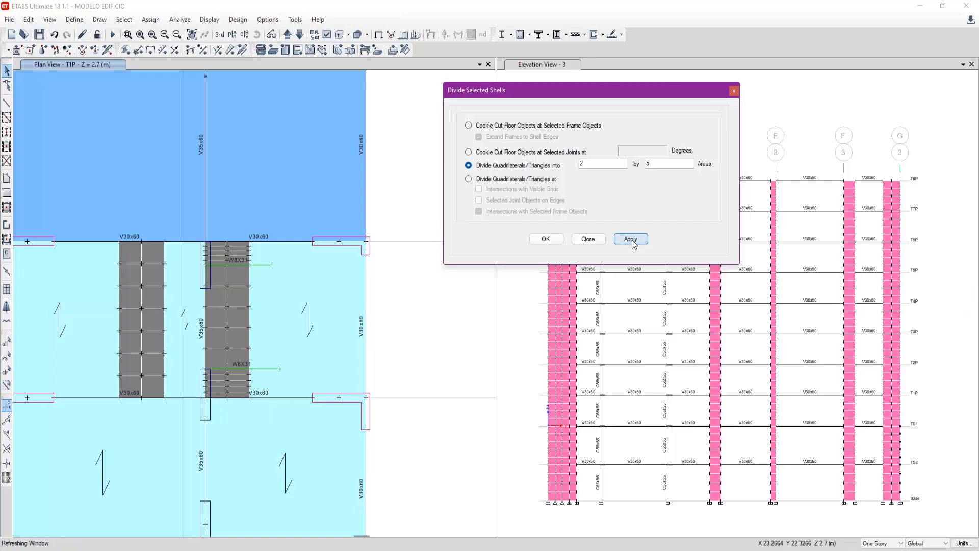
key("ctrl+z")
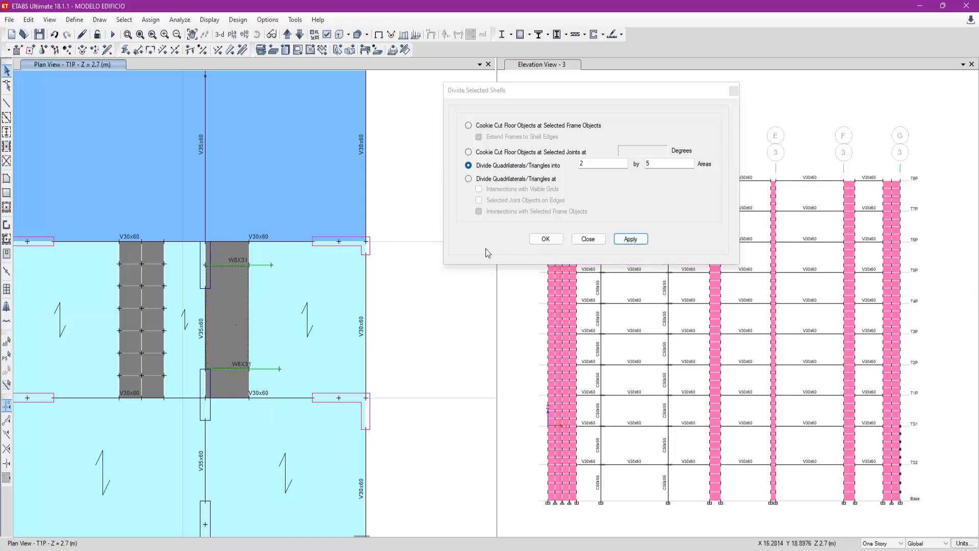
- Divide the strip's middle shell into 2 by 5 areas and try dividing its two end shells into 1 by 2 areas
left_click(619, 243)
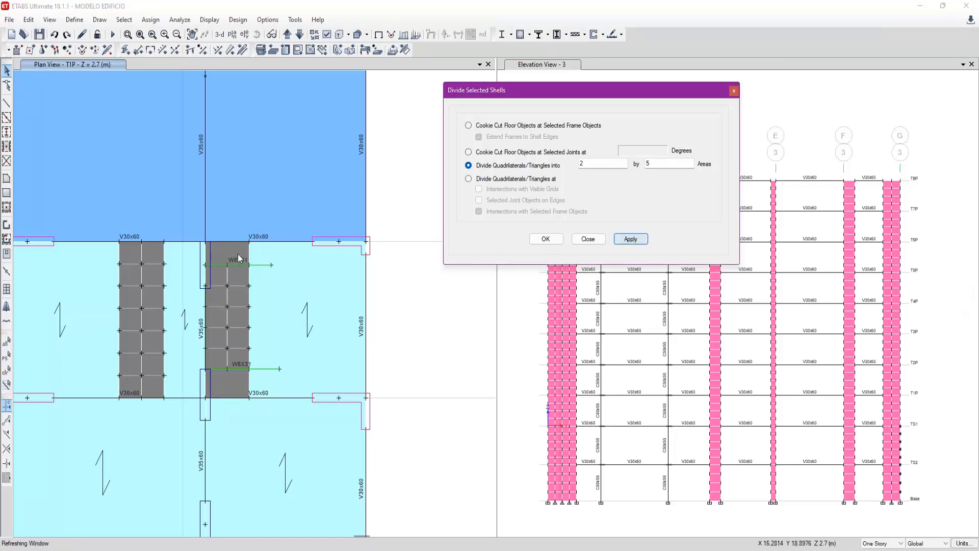
double_click(618, 166)
type("1")
left_click(631, 241)
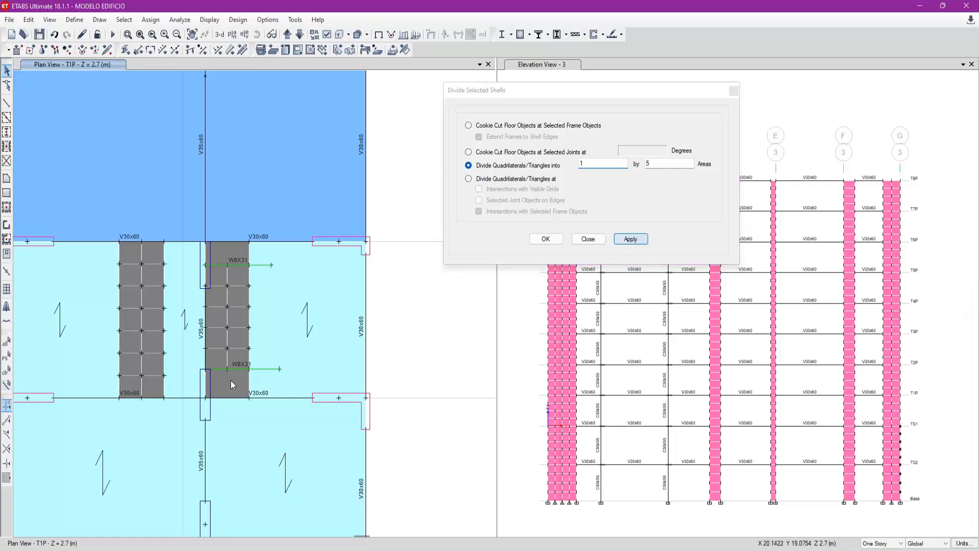
double_click(595, 163)
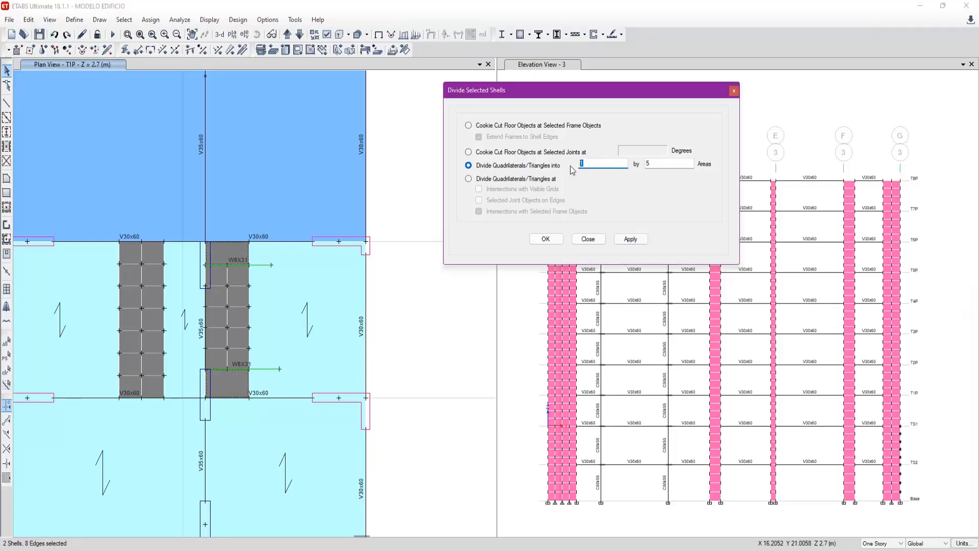
double_click(656, 166)
type("2")
left_click(631, 239)
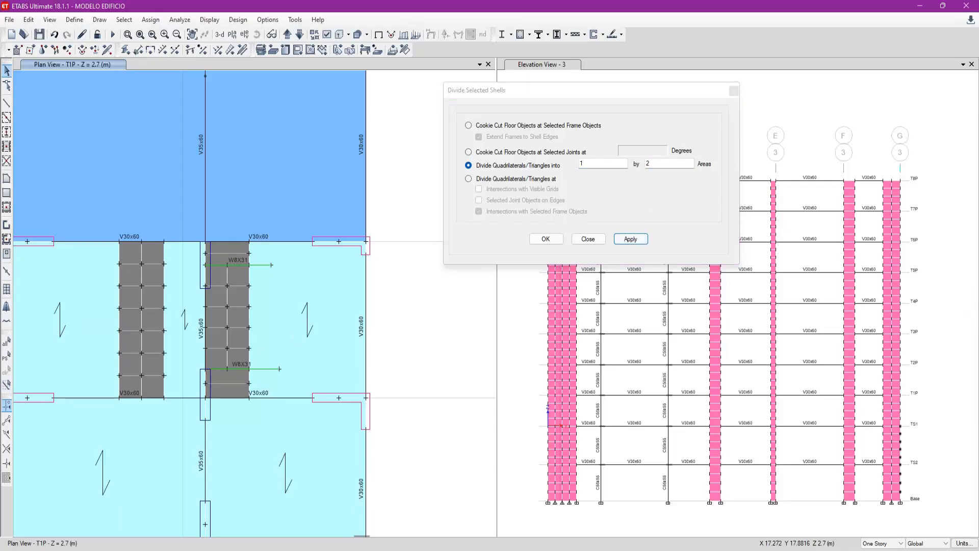
- Undo the 1 by 2 division, divide the two end shells into 2 by 1 areas, and delete the W8X31 frame lines
left_click(247, 381)
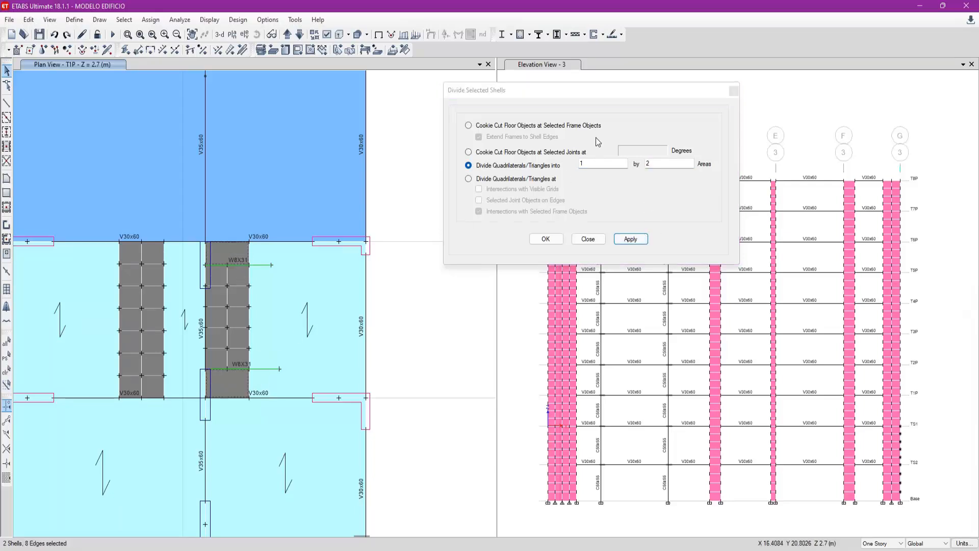
left_click_drag(597, 162, 572, 170)
type("2")
left_click_drag(666, 165, 643, 166)
type("1")
left_click(622, 240)
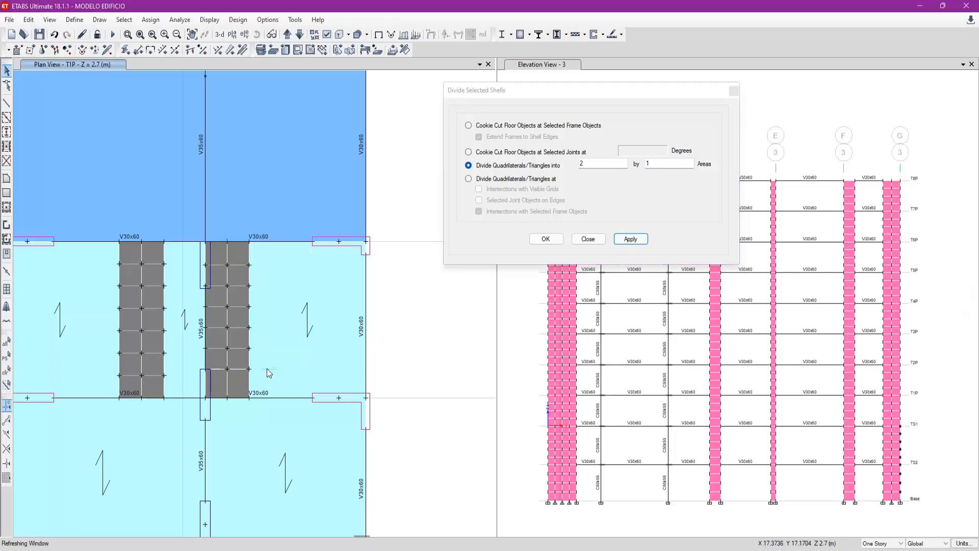
- Compare the strip's divisions with the column end joint on axis 4 near axis E, and undo the line deletion and the strip's subdivision
scroll(238, 253, "down", 4)
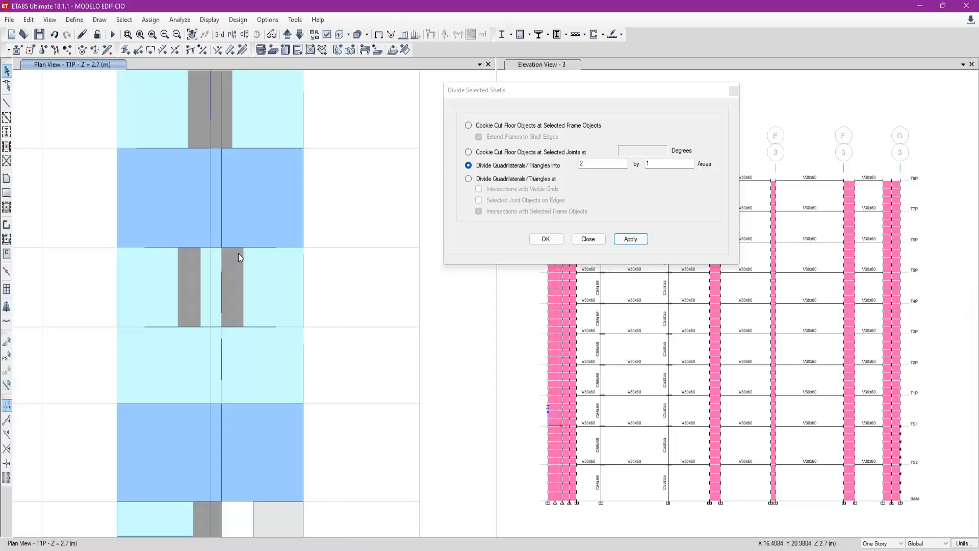
scroll(215, 153, "up", 3)
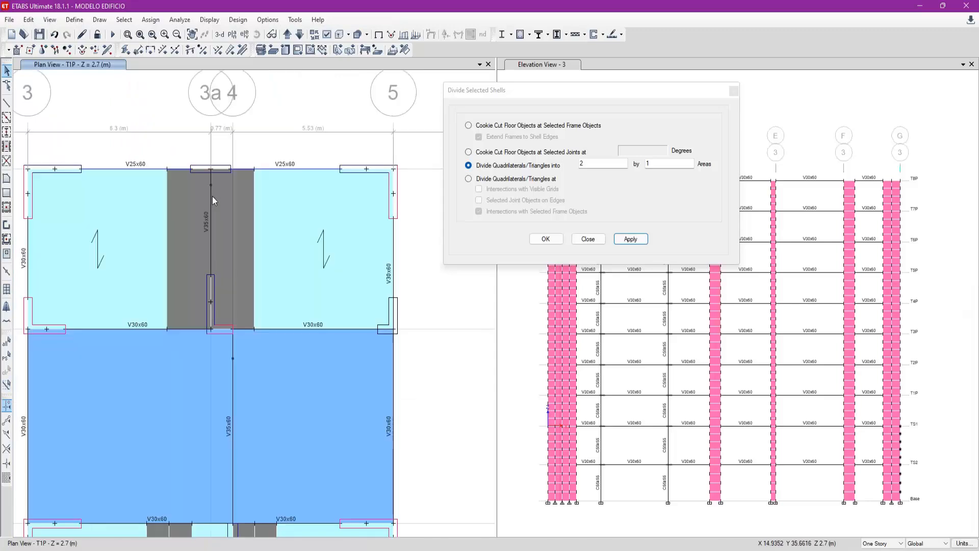
scroll(234, 322, "down", 3)
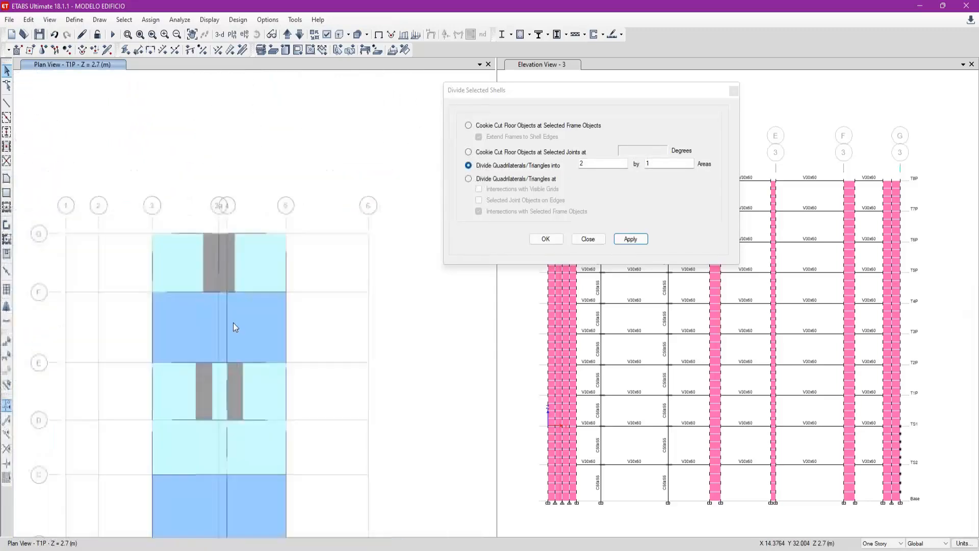
scroll(233, 413, "up", 3)
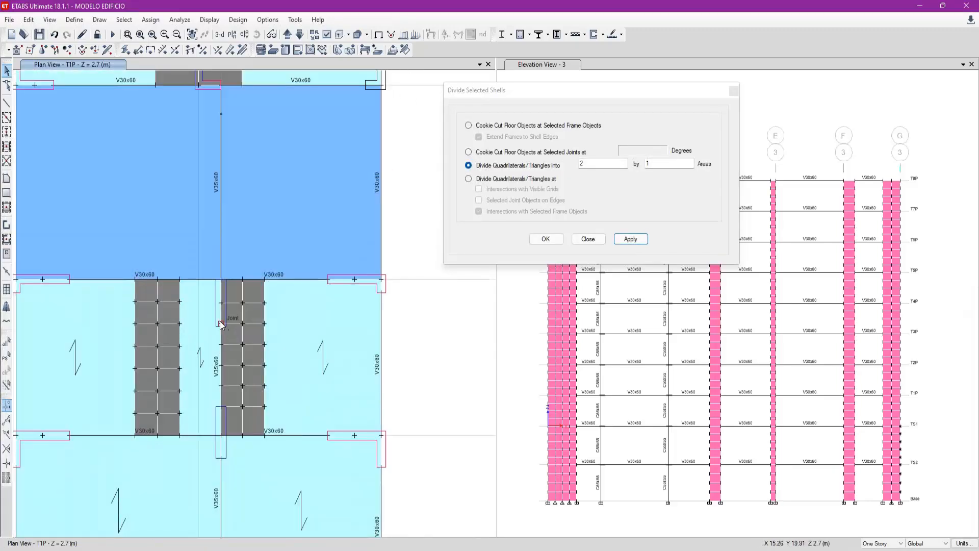
scroll(231, 335, "up", 3)
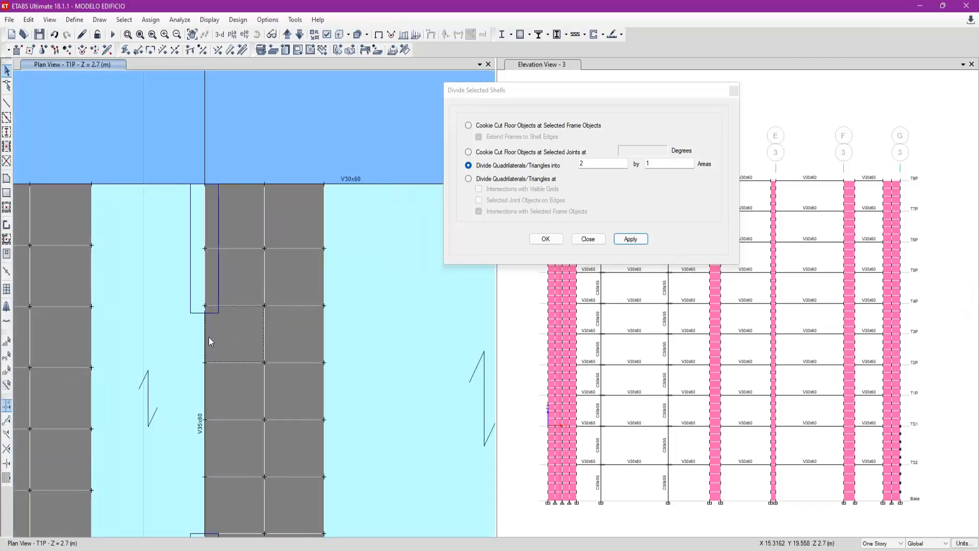
scroll(220, 327, "down", 3)
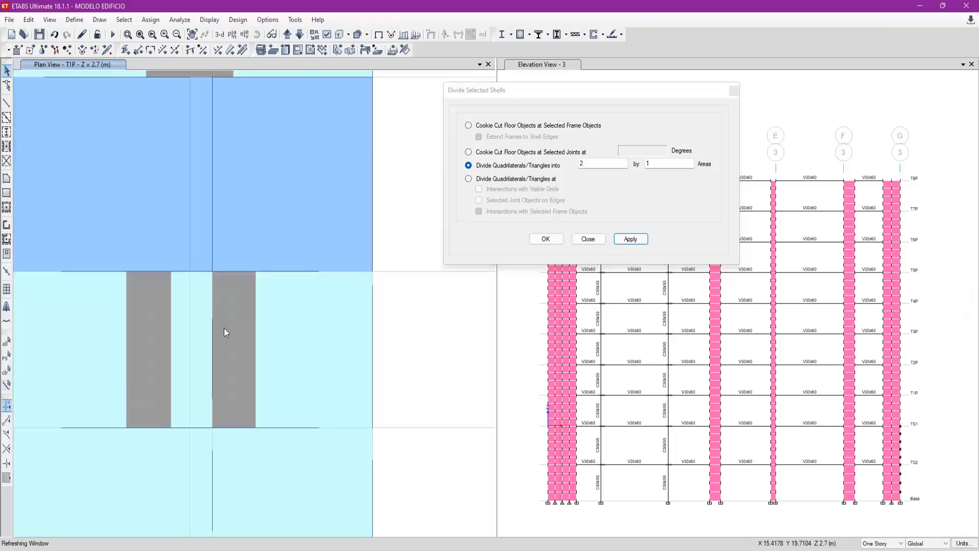
key("ctrl+z")
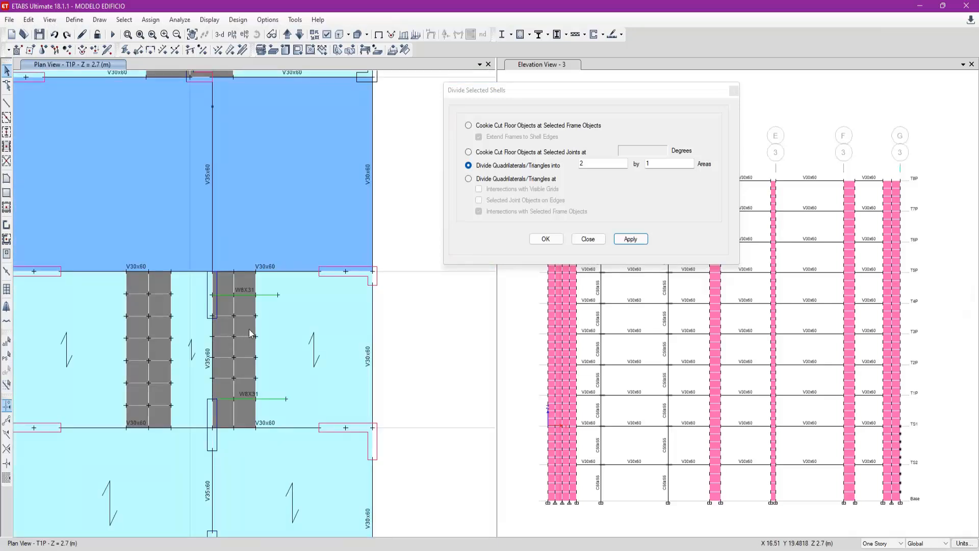
key("ctrl+z")
- Draw another W8X31 frame line in the X direction from the inner end joint of the axis 4 column near E, across the strip
left_click(7, 102)
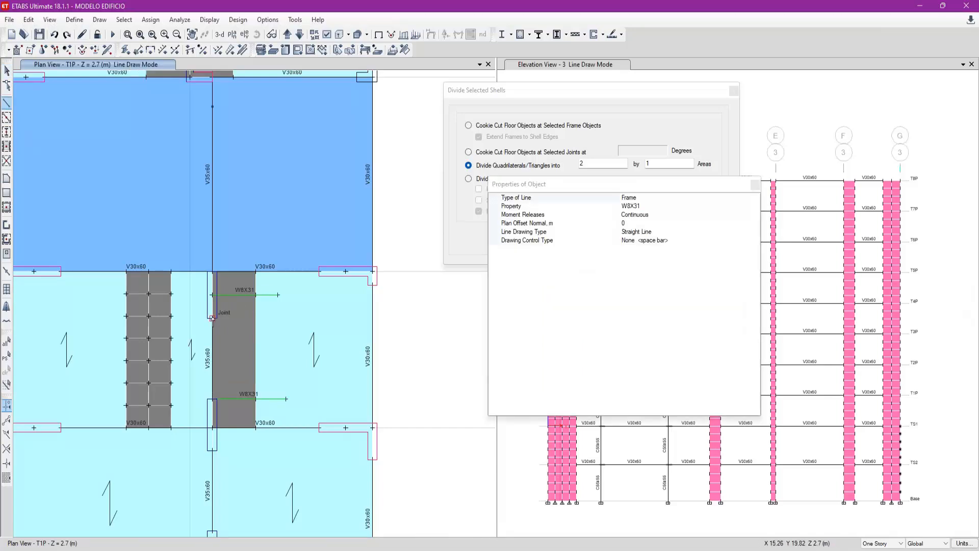
key("x")
left_click(289, 321)
key("Escape")
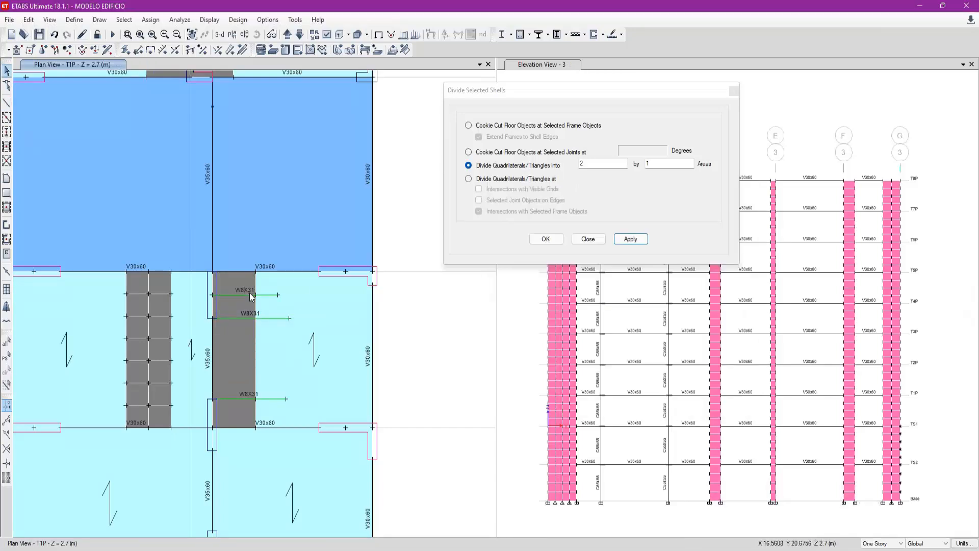
- Divide the slab strip beside axis 4 at its intersections with the selected W8X31 frame lines, including the newly drawn one
left_click(250, 316)
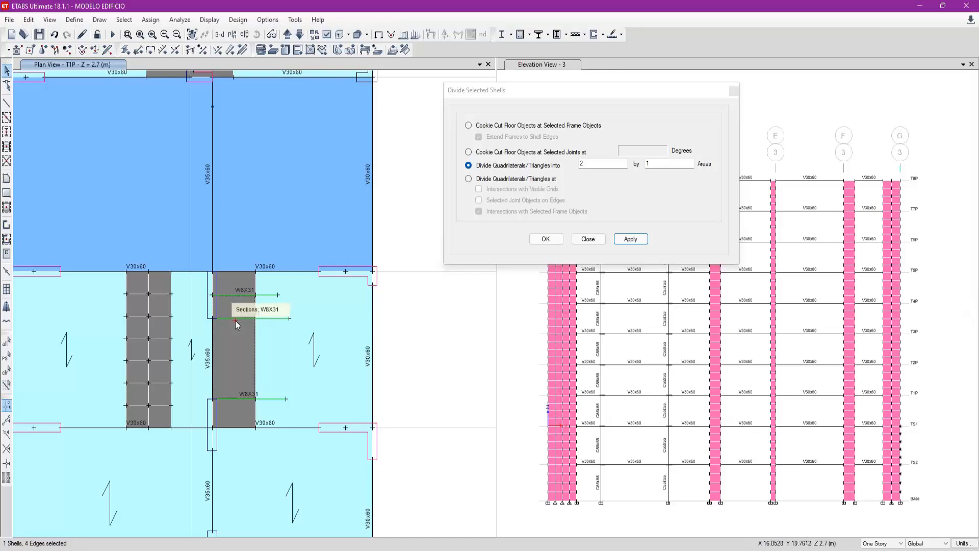
left_click(539, 180)
left_click(631, 238)
left_click(247, 309)
key("Escape")
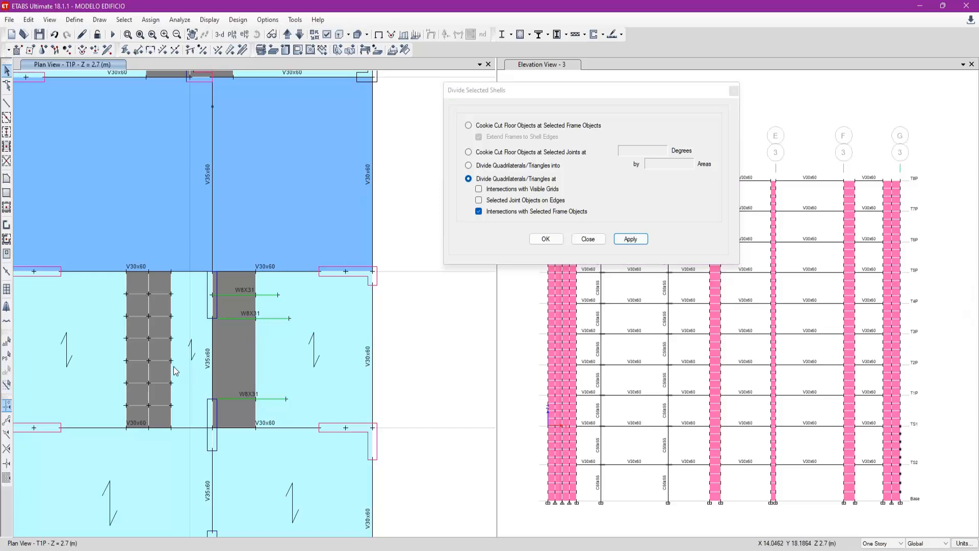
- Try to divide the long middle shell of the strip, between the two column ends, into 4 by 2 areas
left_click(242, 355)
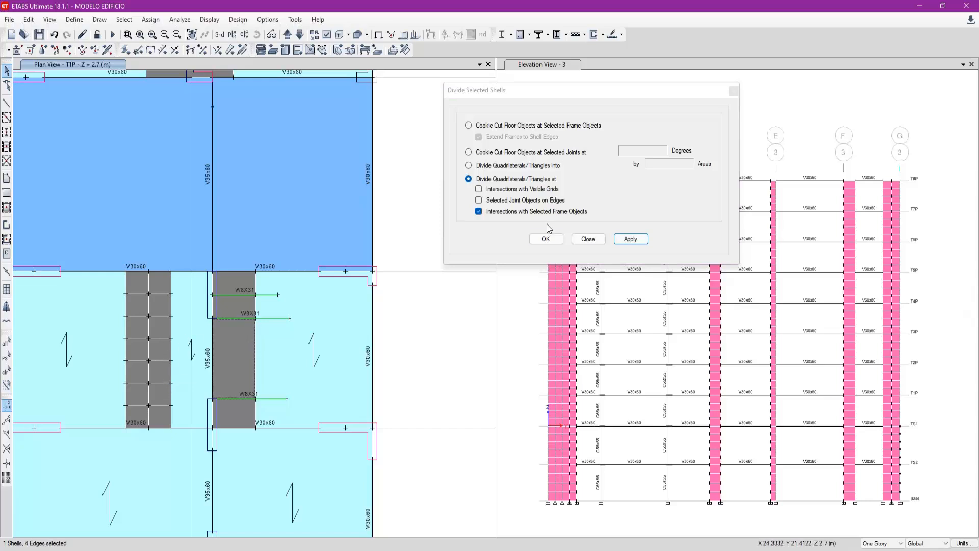
left_click(544, 166)
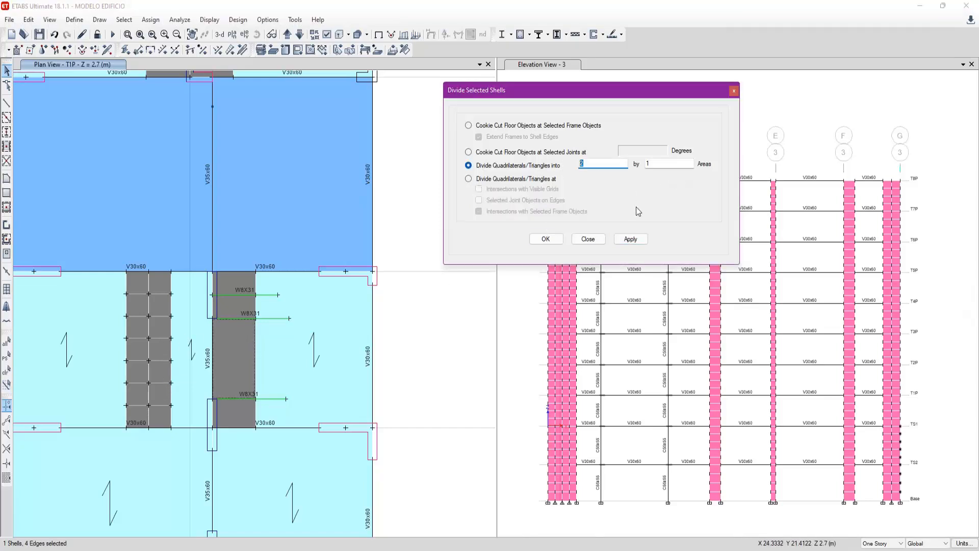
type("4")
type("2")
left_click(631, 239)
- Undo the 4 by 2 division and divide the middle shell of the axis 4 strip into 2 by 4 areas
left_click(234, 350)
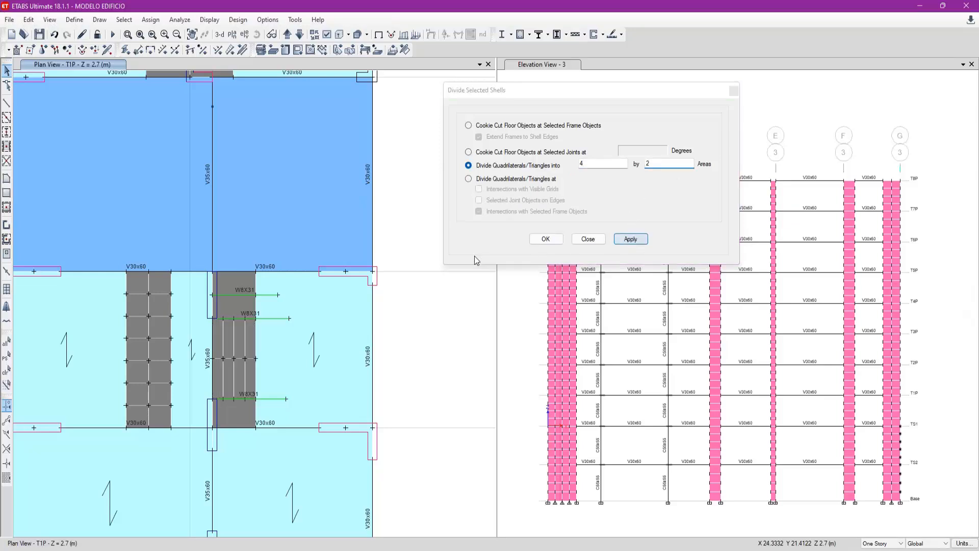
left_click(573, 165)
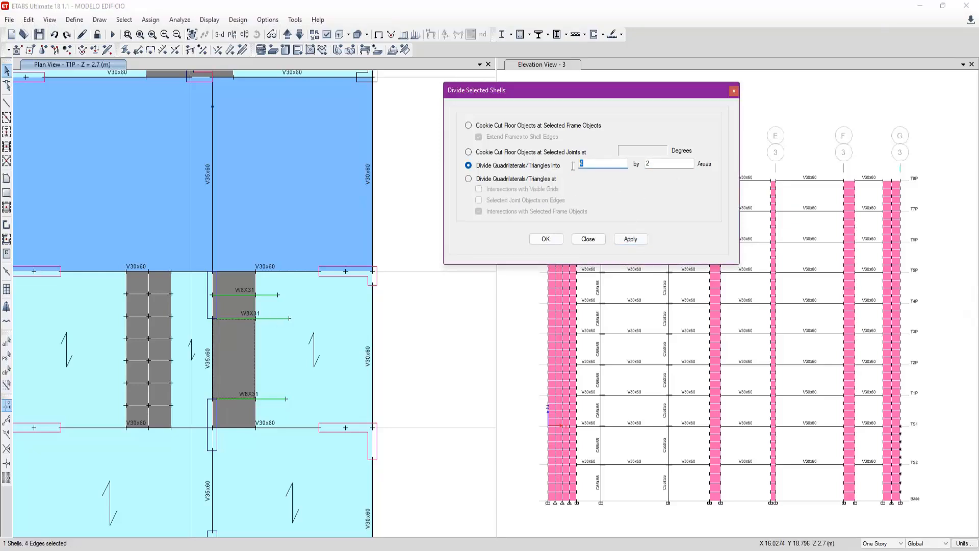
double_click(647, 163)
type("4")
left_click(630, 239)
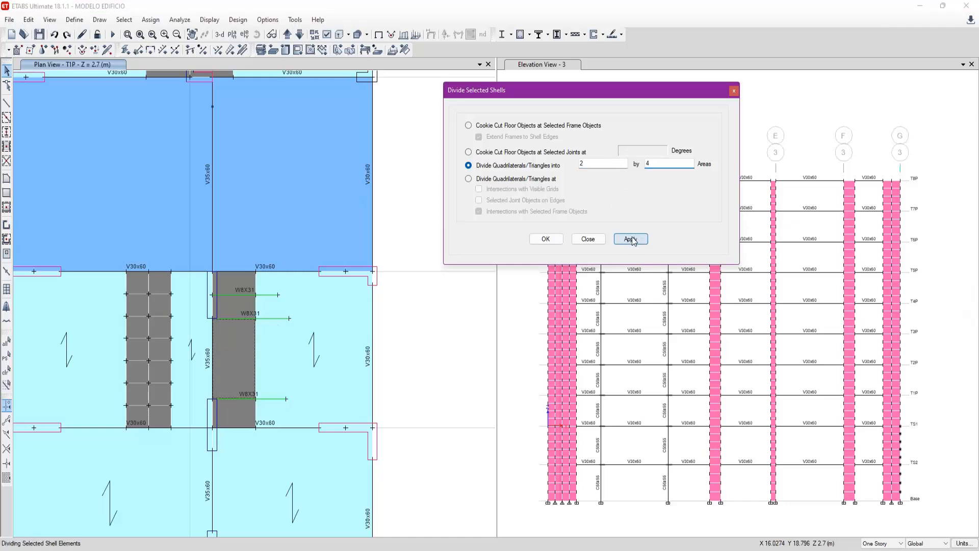
- Divide the two strip shells nearest axis E and the shell nearest axis D into 2 by 1 areas
left_click(243, 310)
left_click(554, 171)
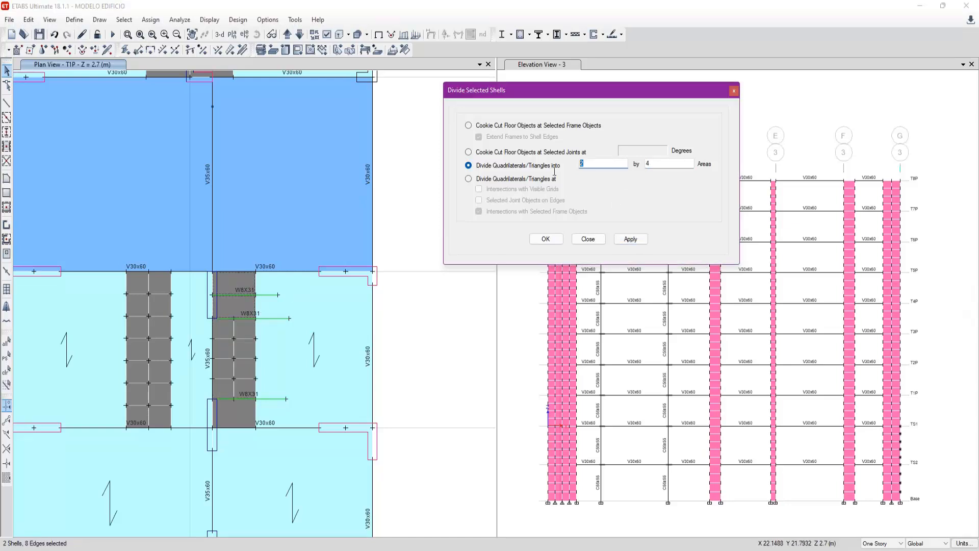
double_click(661, 163)
type("1")
left_click(630, 239)
left_click(229, 405)
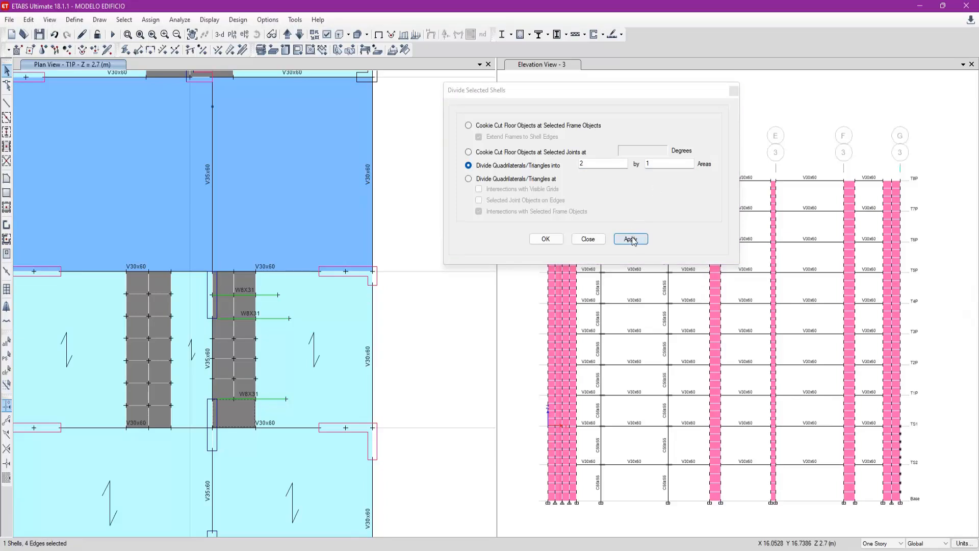
left_click(630, 239)
left_click(588, 238)
- Delete the three auxiliary W8X31 frame lines crossing the slab strip beside axis 4
left_click(275, 398)
left_click(277, 319)
left_click(271, 295)
key("Delete")
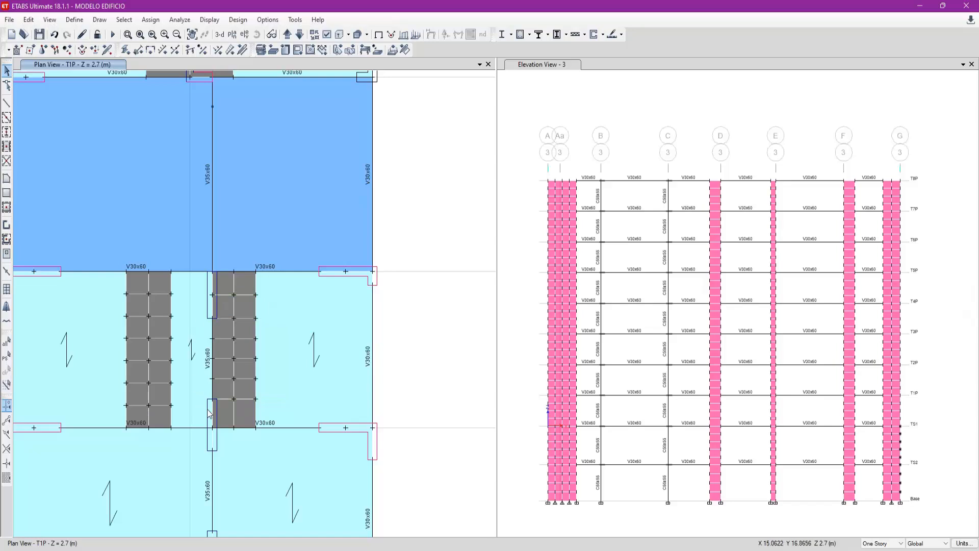
- Check the strip's new divisions against the column joints on axis 4 by selecting those joints, and clear the selection
scroll(196, 352, "up", 3)
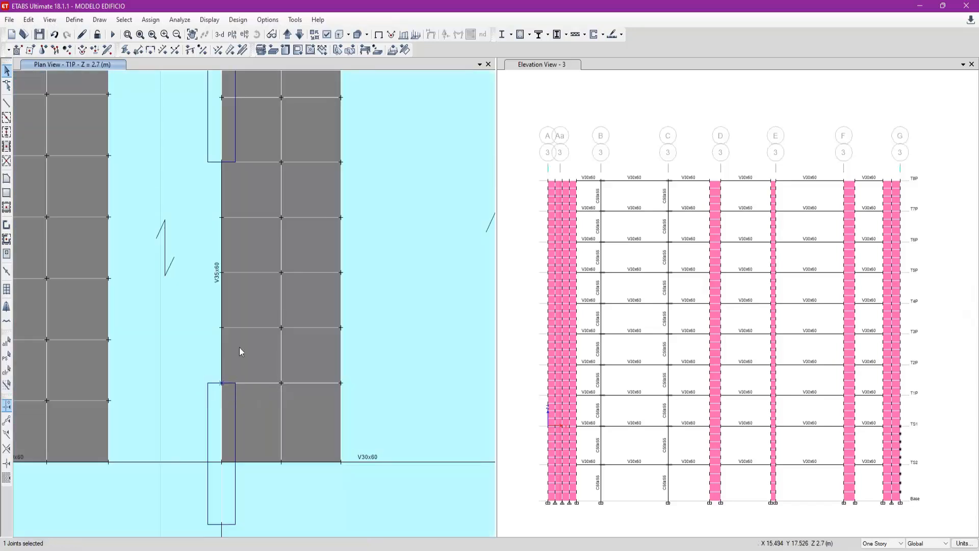
middle_click_drag(254, 204, 247, 327)
left_click(215, 285)
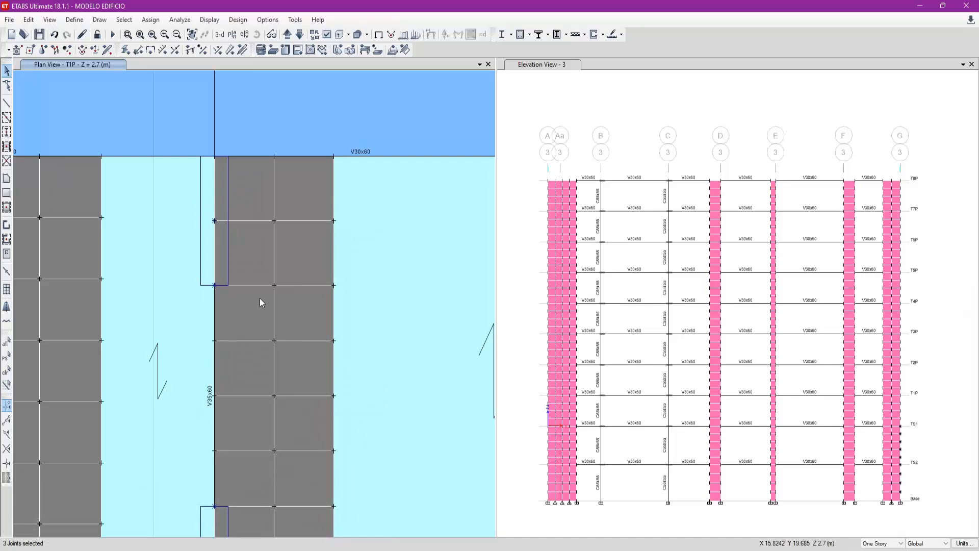
scroll(260, 302, "down", 3)
key("ctrl+q")
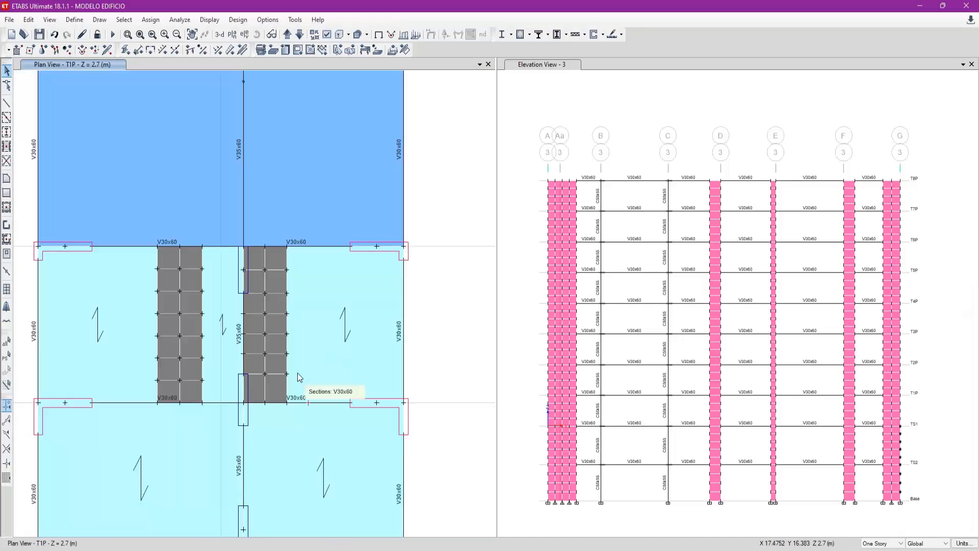
- Draw an auxiliary W8X31 line parallel to Y from the axis 3 side end of the V25x60 edge wall through the slab strip
middle_click_drag(287, 199, 314, 324)
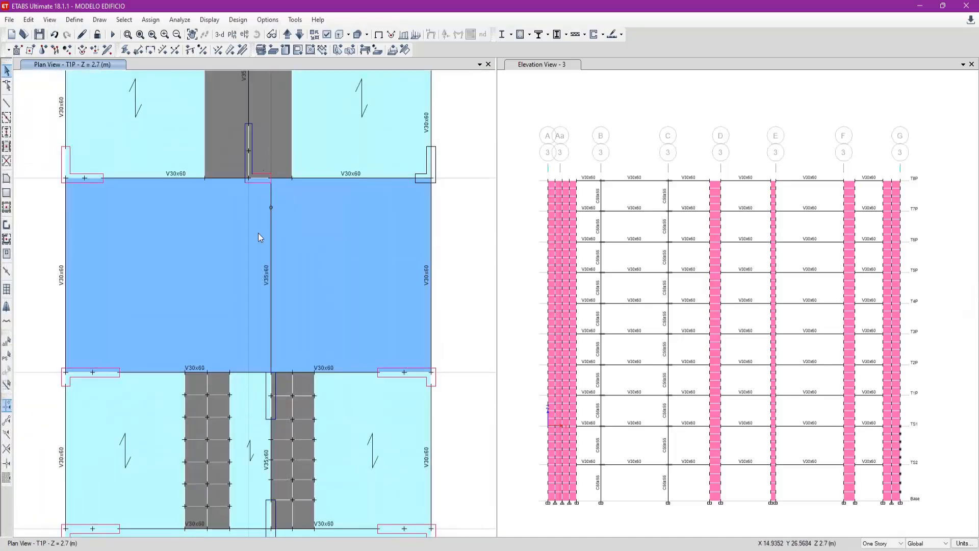
middle_click_drag(284, 153, 269, 332)
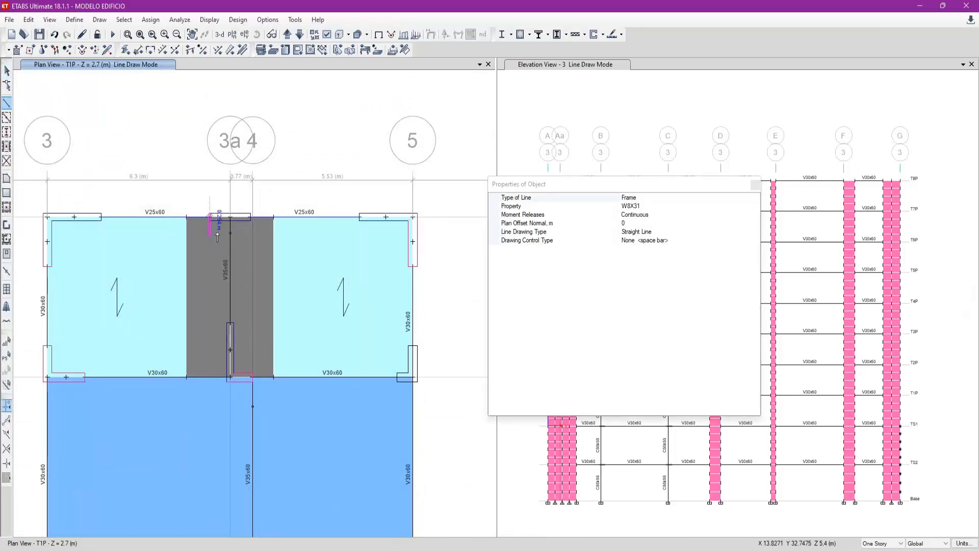
key("y")
double_click(216, 410)
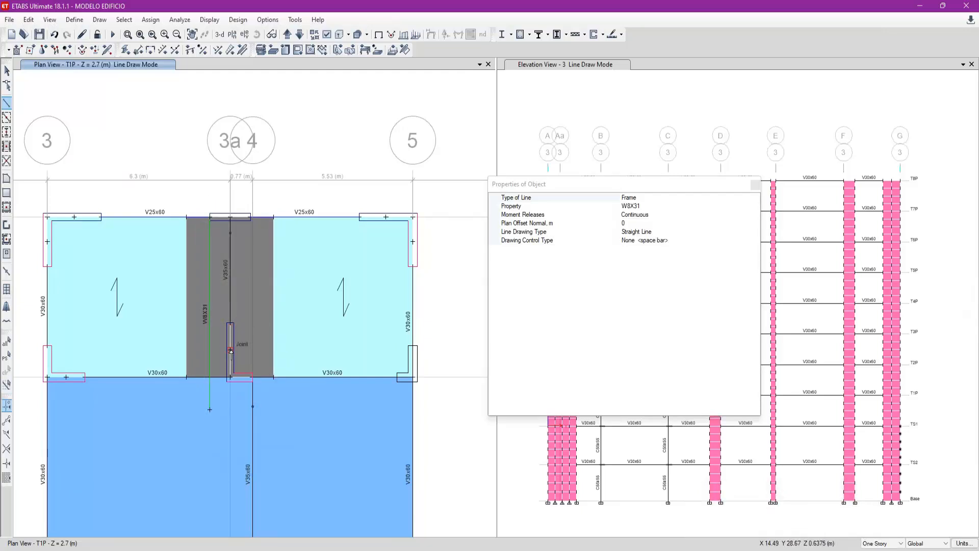
- Draw auxiliary W8X31 lines parallel to X across the slab strip through the middle and upper joints of the wall on axis 3a
left_click(111, 350)
left_click(230, 350)
key("x")
double_click(339, 350)
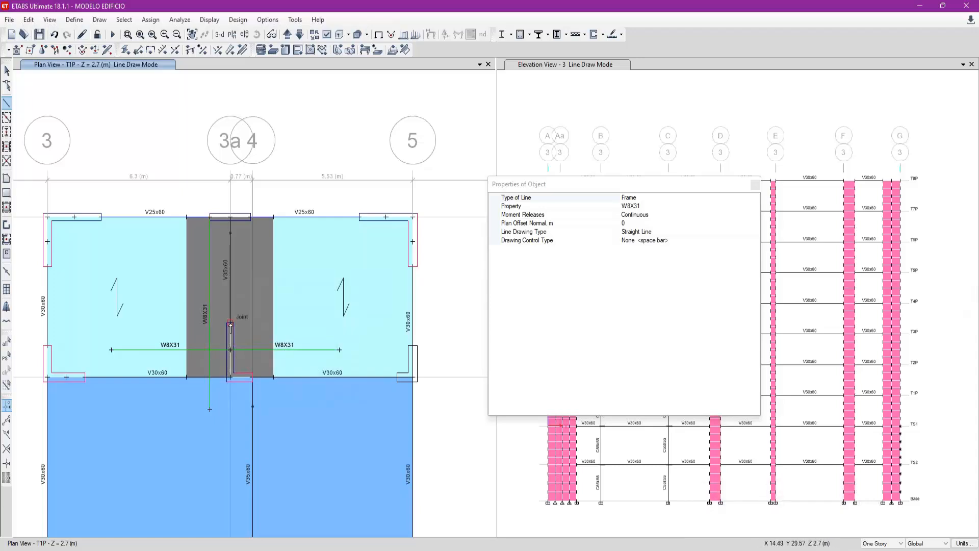
left_click(230, 323)
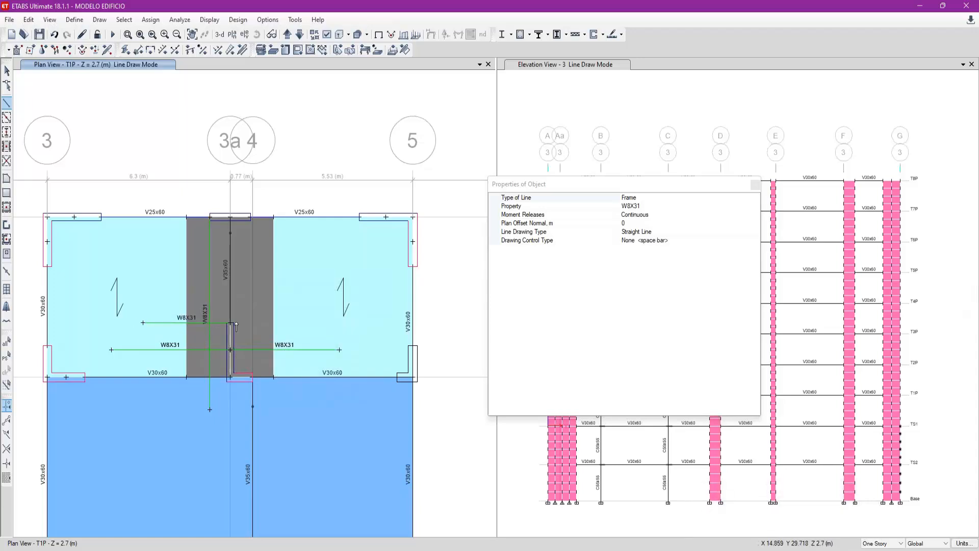
left_click(230, 323)
key("x")
double_click(305, 320)
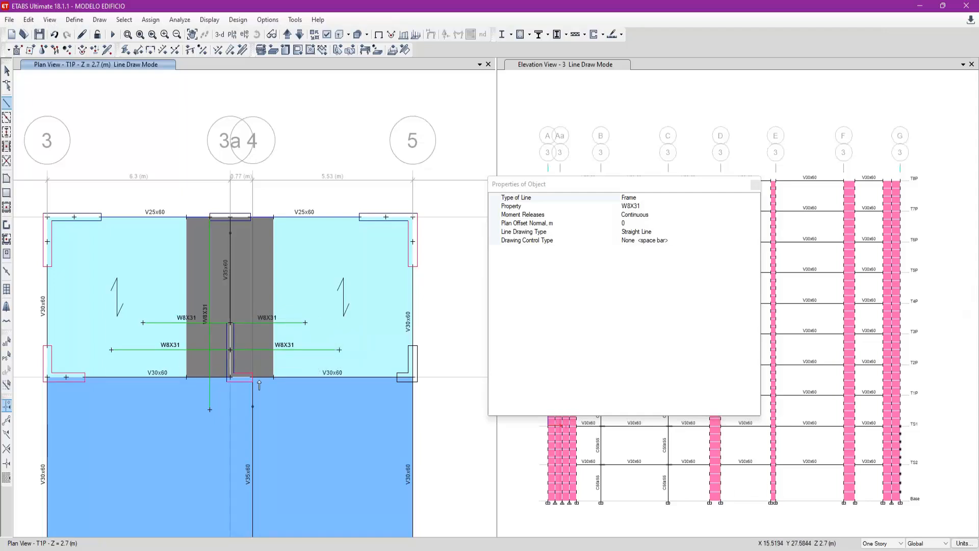
- Draw an auxiliary W8X31 line parallel to Y along axis 4 from the lower wall's end past the V25x60 beam
scroll(259, 385, "up", 2)
scroll(258, 393, "down", 2)
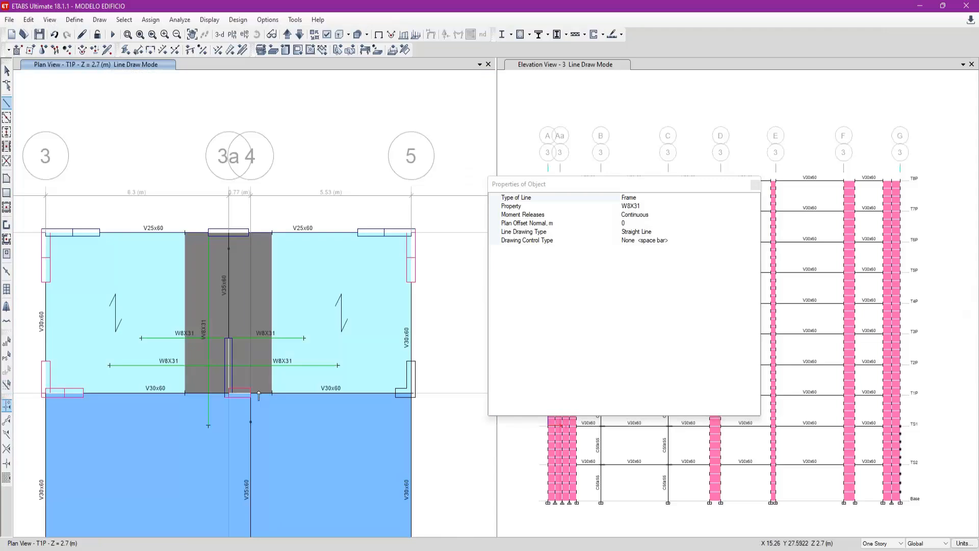
key("y")
left_click(296, 164)
key("Escape")
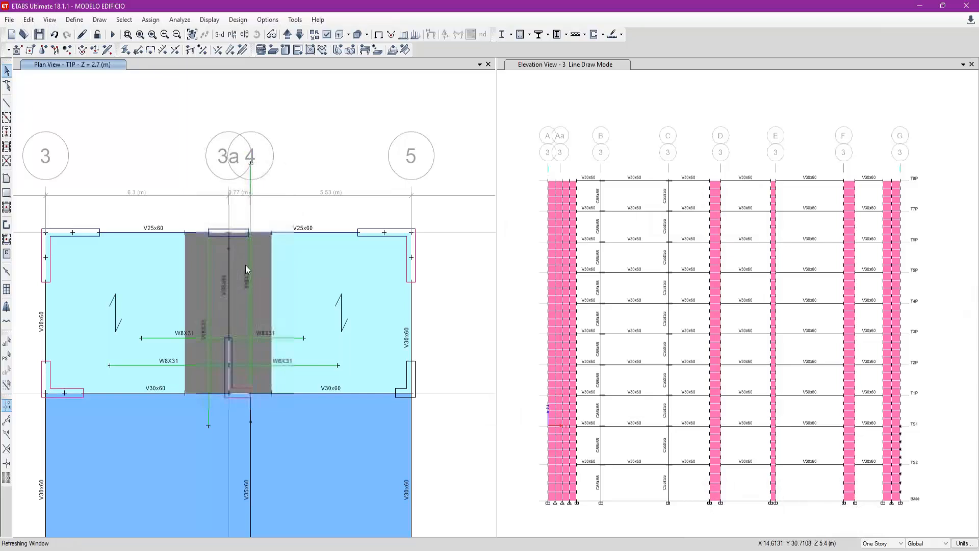
scroll(247, 308, "up", 3)
scroll(255, 299, "down", 5)
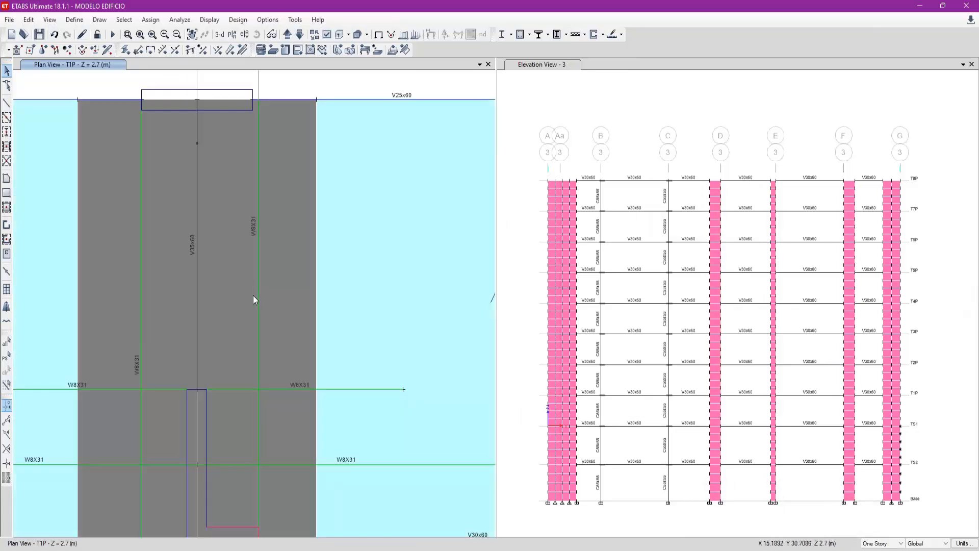
scroll(251, 224, "up", 3)
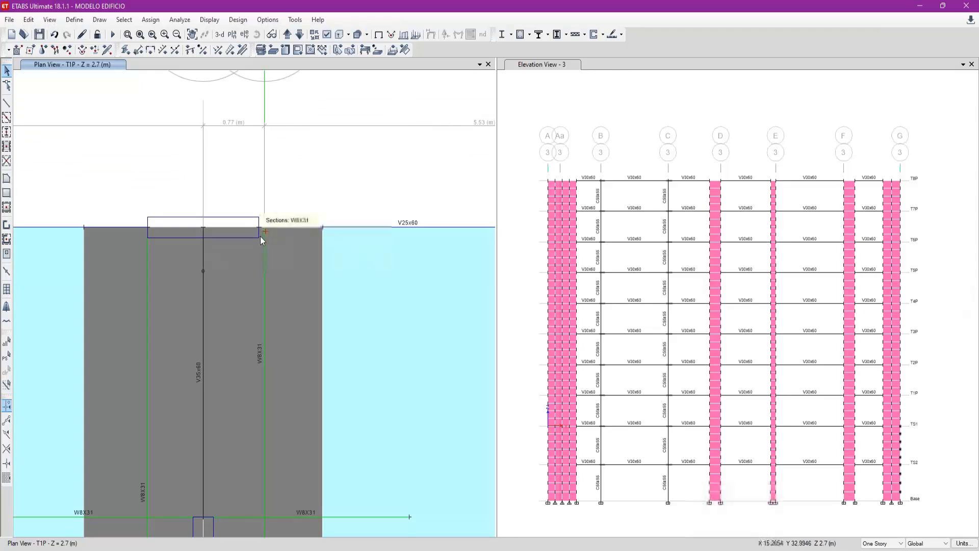
scroll(254, 258, "down", 3)
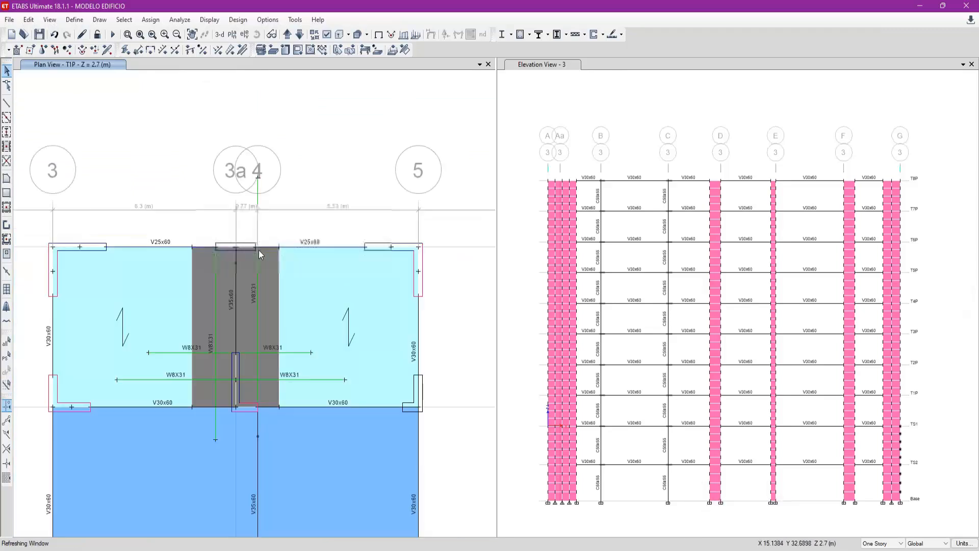
left_click(6, 102)
scroll(258, 251, "up", 3)
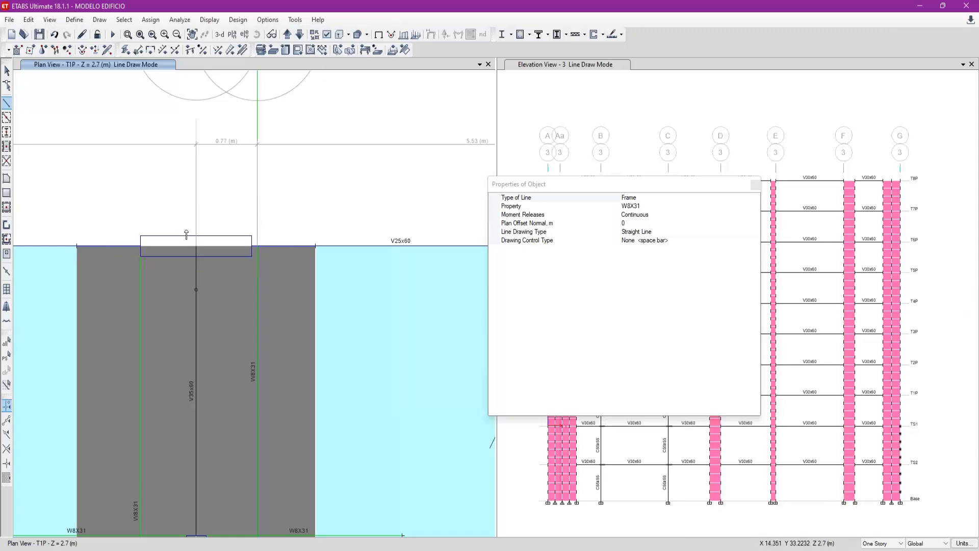
left_click(257, 246)
key("y")
scroll(271, 219, "down", 3)
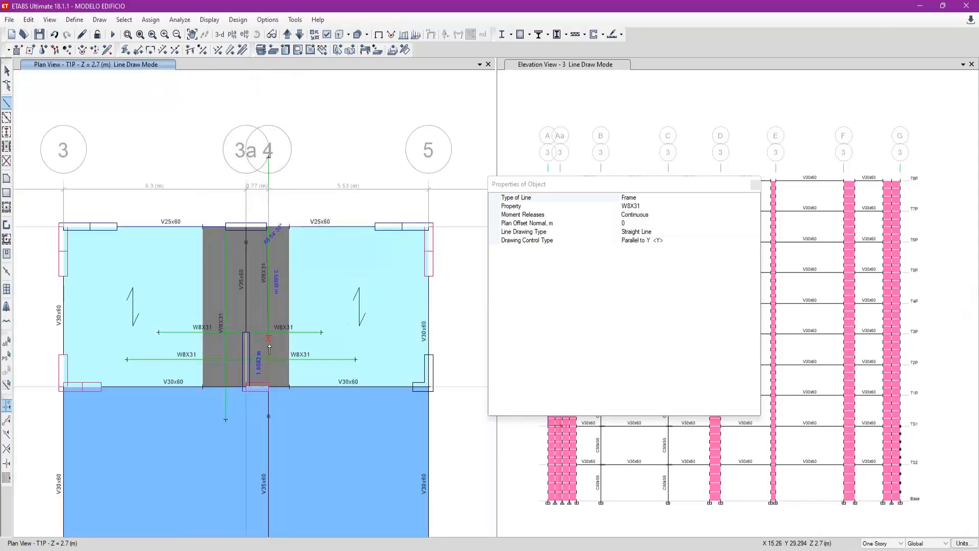
scroll(261, 351, "up", 3)
scroll(281, 327, "down", 3)
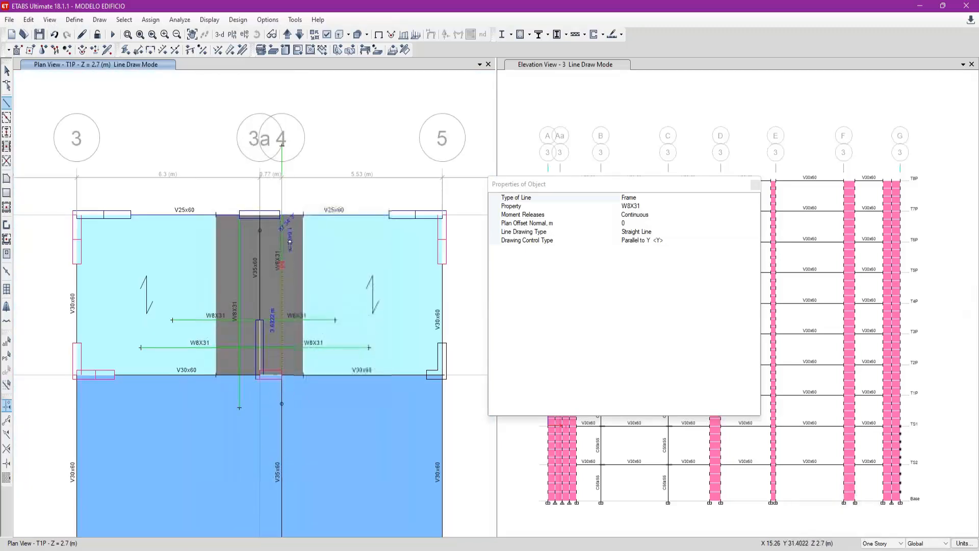
key("Escape")
right_click(283, 219)
scroll(294, 214, "up", 3)
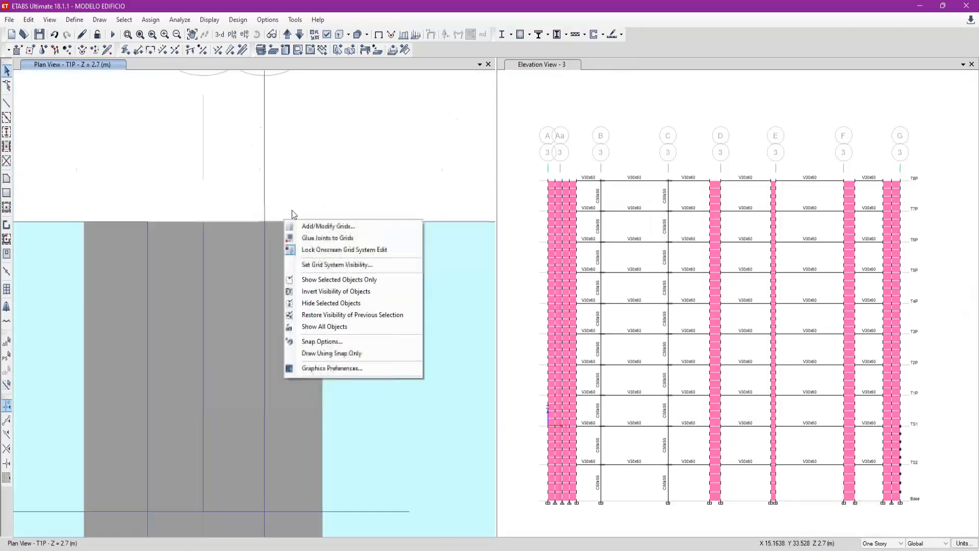
- Try to draw an auxiliary W8X31 line parallel to Y from the V25x60 beam near axis 4 to below the slab strip
left_click(7, 103)
left_click(251, 213)
scroll(232, 283, "down", 3)
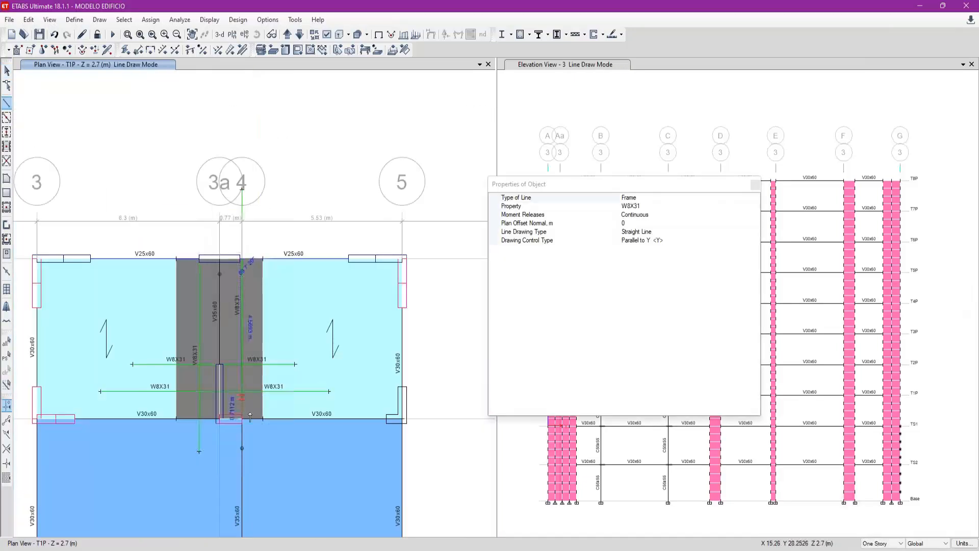
left_click(242, 434)
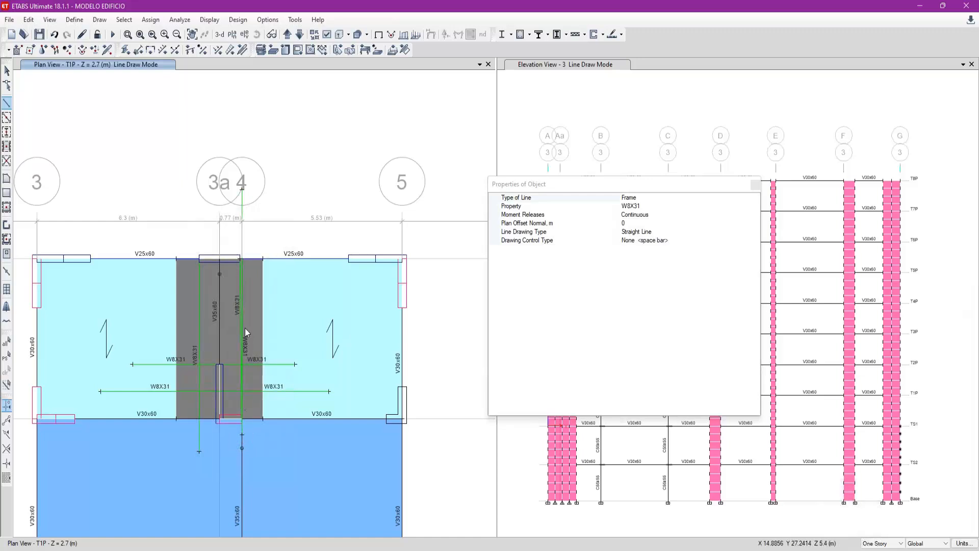
key("Escape")
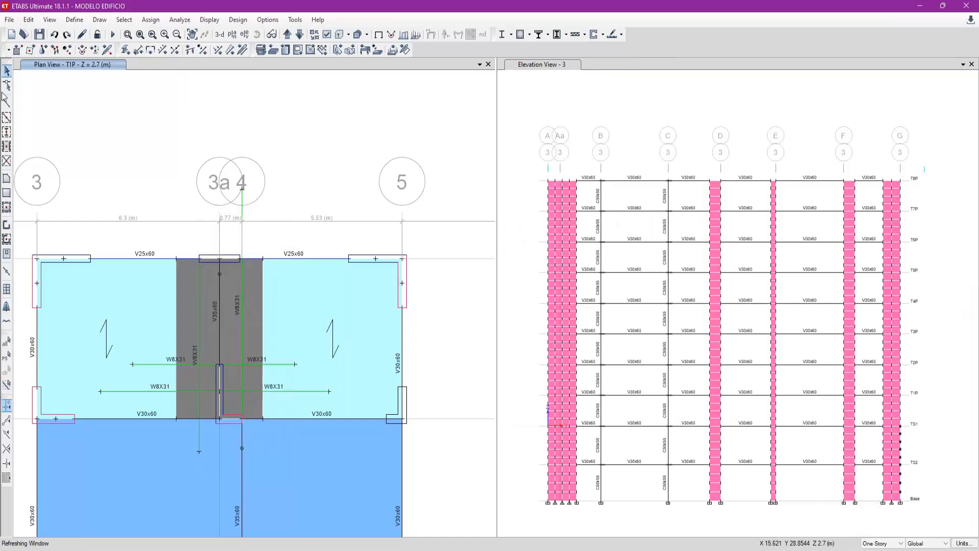
- Draw an auxiliary W8X31 line parallel to Y from the axis 4 side end of the V25x60 edge wall to below the strip
left_click(7, 103)
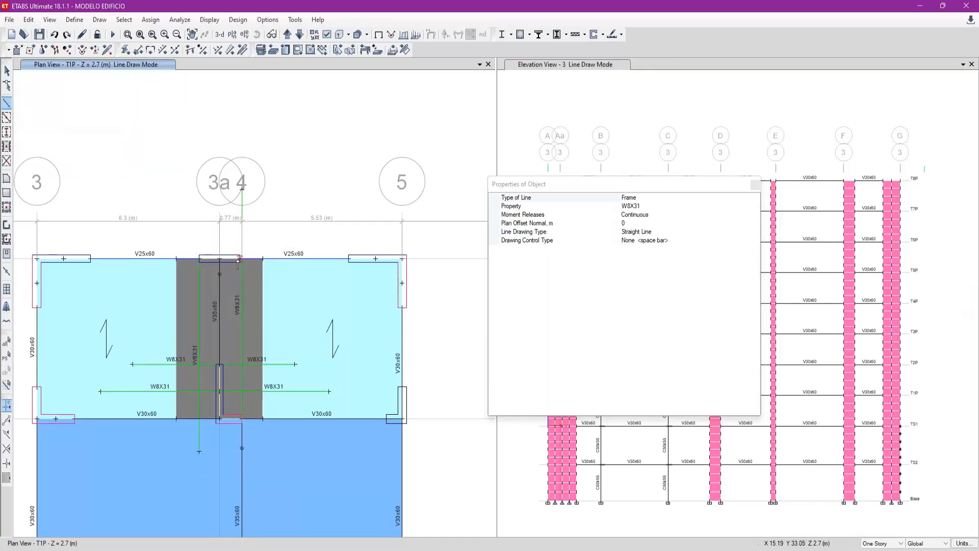
left_click(238, 260)
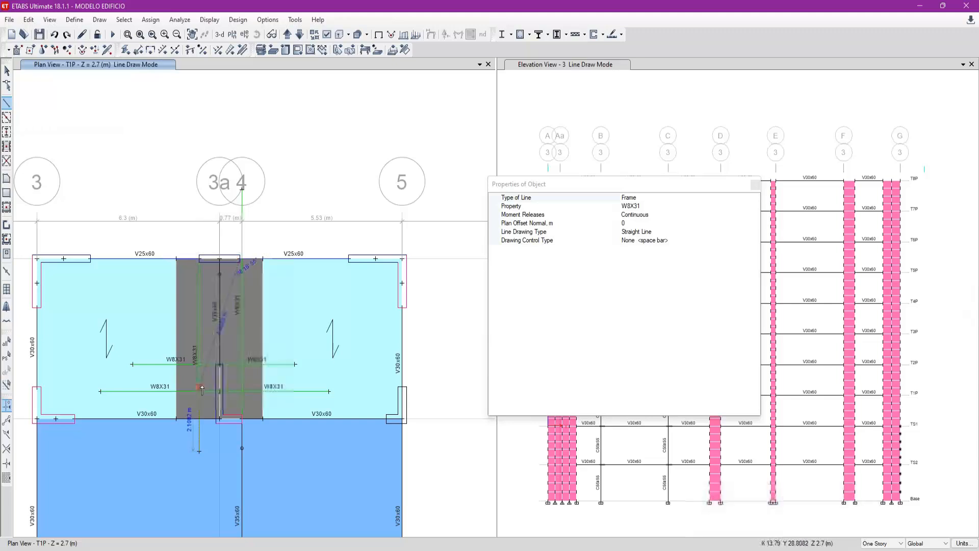
key("y")
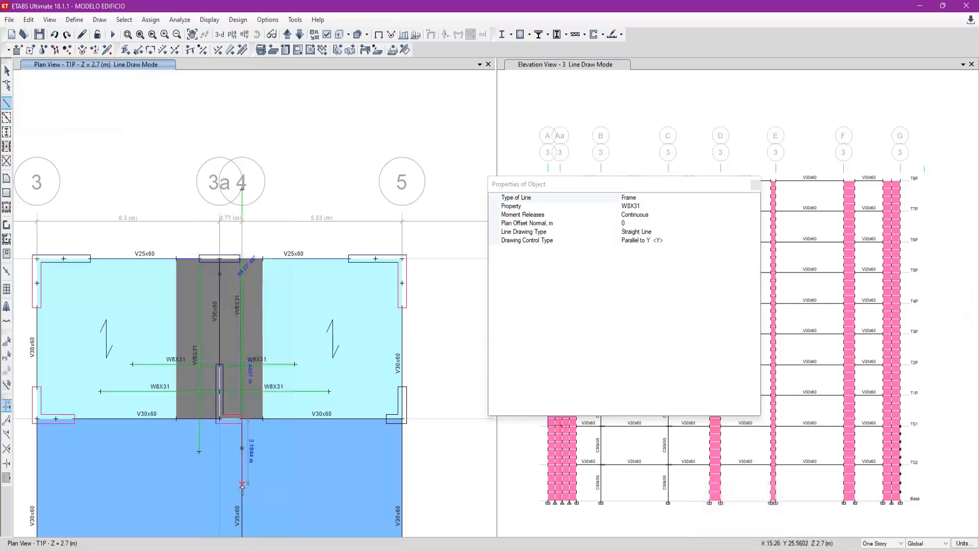
scroll(242, 476, "up", 3)
left_click(212, 382)
key("Escape")
scroll(241, 419, "down", 3)
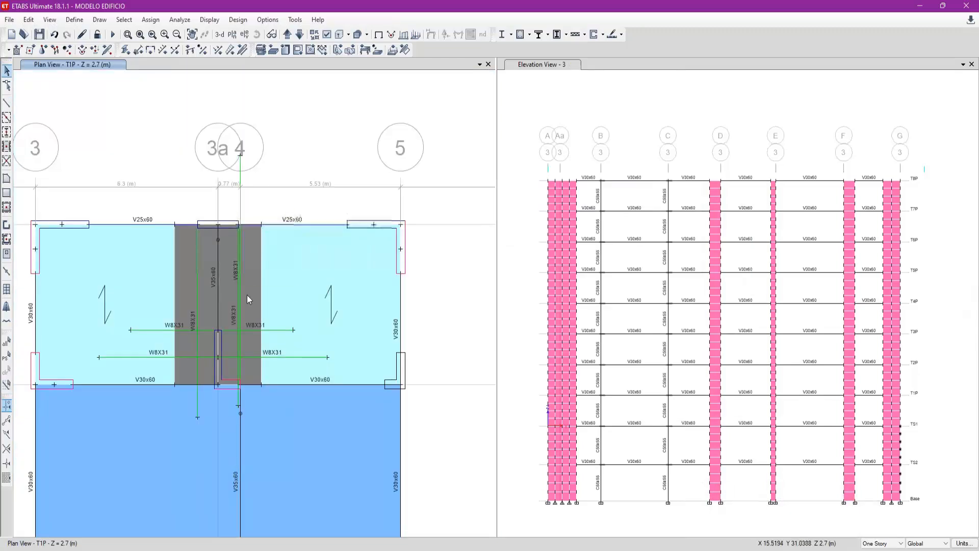
- Examine the gap between the two closely spaced auxiliary lines beside axis 4 at the V25x60 edge wall
scroll(237, 298, "up", 3)
middle_click_drag(286, 262, 295, 301)
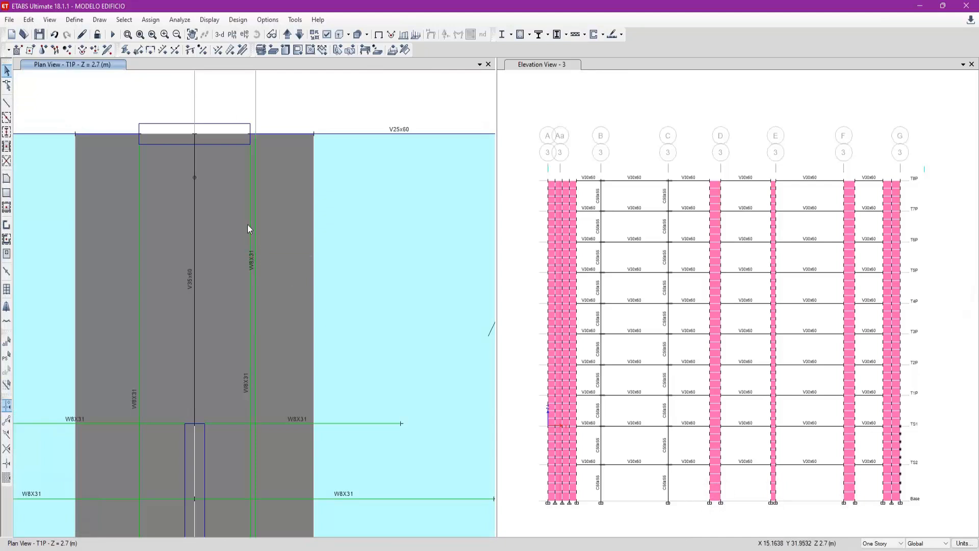
left_click(252, 155)
left_click(251, 158)
middle_click_drag(193, 119, 240, 168)
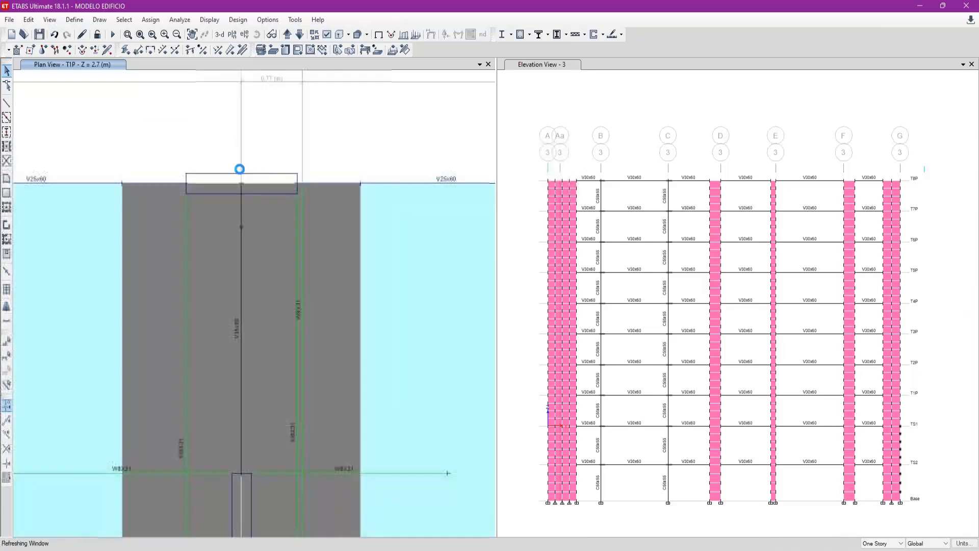
left_click(305, 185)
left_click(304, 187)
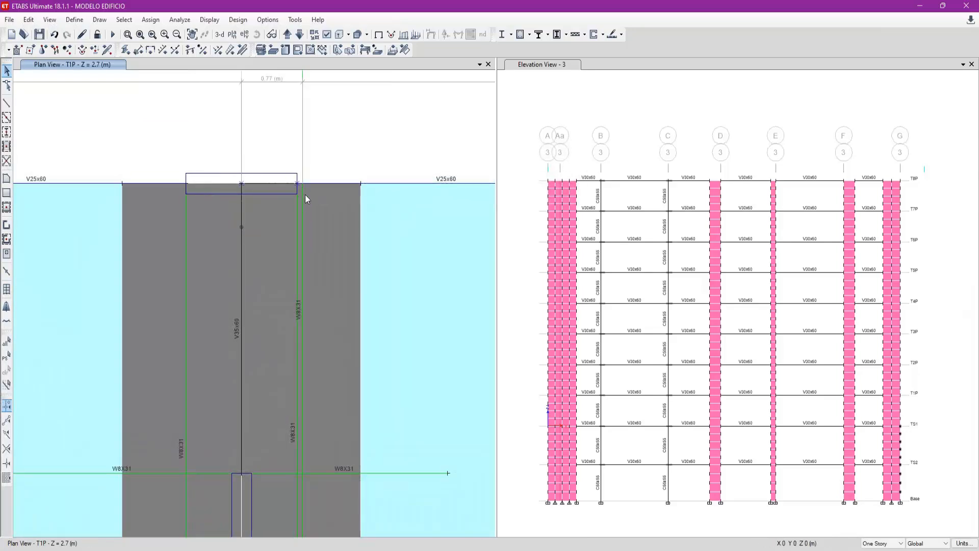
scroll(299, 248, "down", 3)
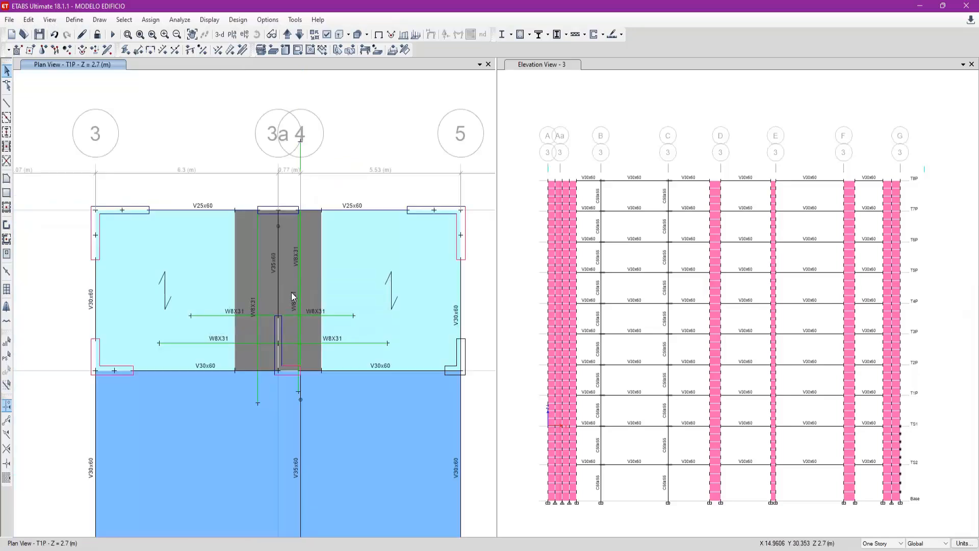
- Divide the two dark grey strip shells around axis 3a at their intersections with the selected auxiliary W8X31 frame lines
left_click(267, 328)
scroll(313, 293, "up", 3)
left_click(317, 300)
left_click(178, 430)
left_click(161, 449)
left_click(179, 355)
left_click(265, 356)
left_click(273, 368)
left_click(279, 377)
left_click(310, 430)
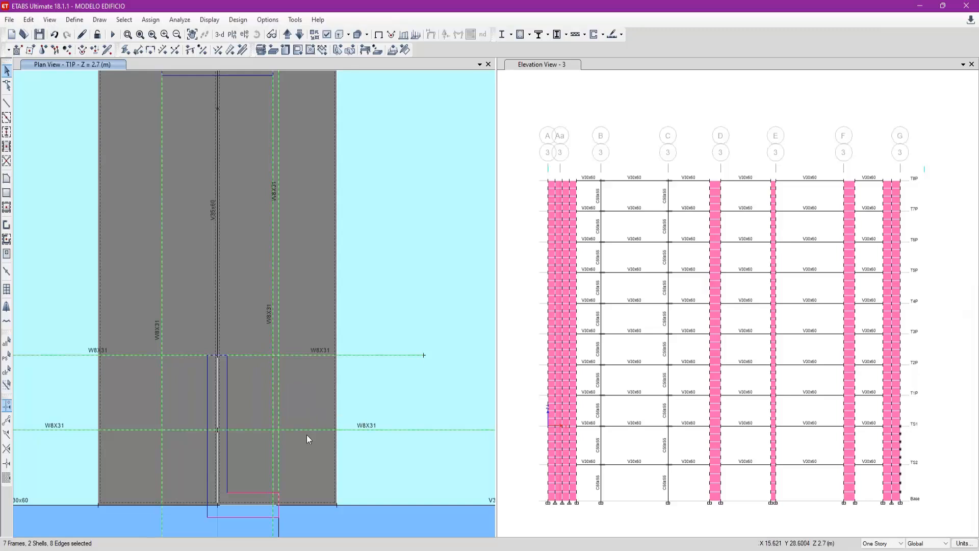
scroll(306, 429, "down", 3)
left_click(28, 20)
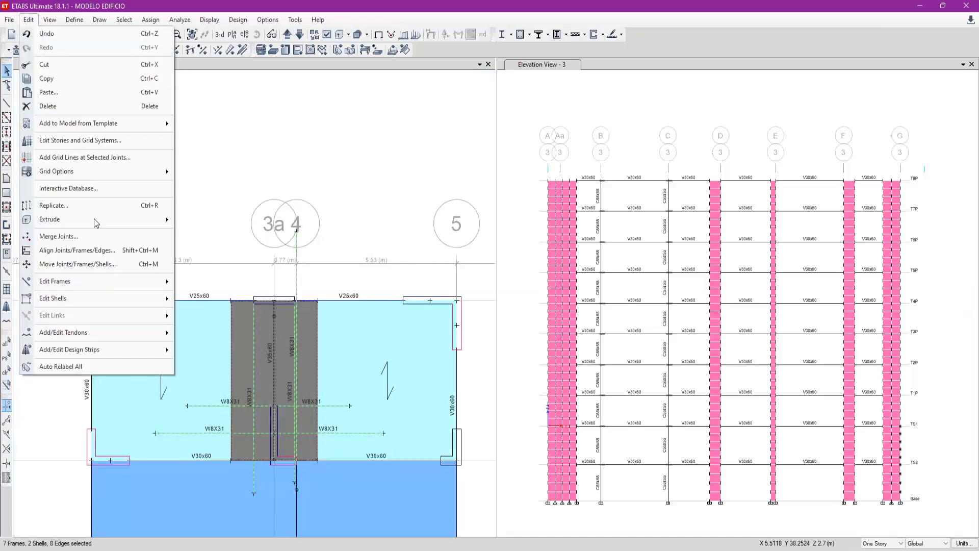
mouse_move(109, 296)
left_click(215, 299)
left_click(529, 181)
left_click(630, 239)
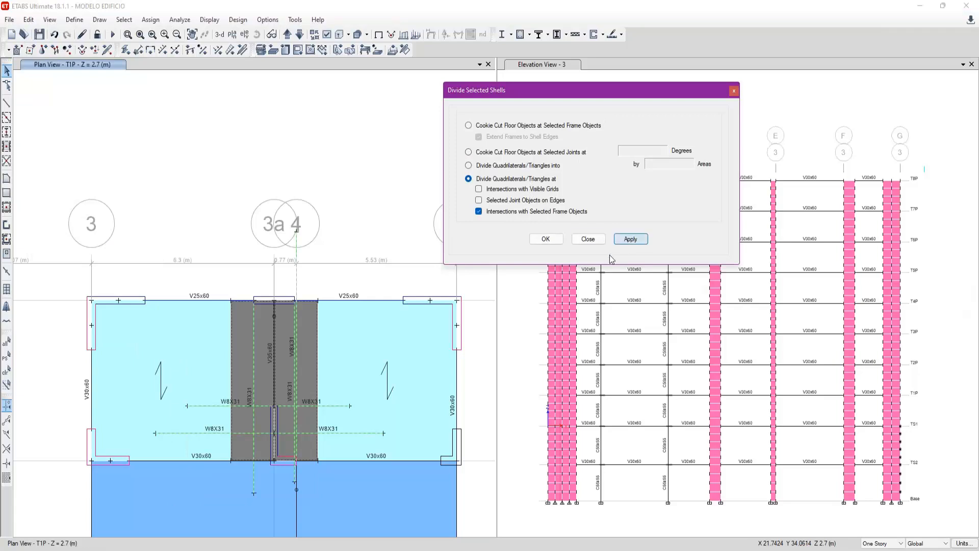
- Delete all the auxiliary W8X31 frame lines crossing the divided slab strip around axis 3a
left_click(249, 440)
left_click(248, 440)
left_click(244, 406)
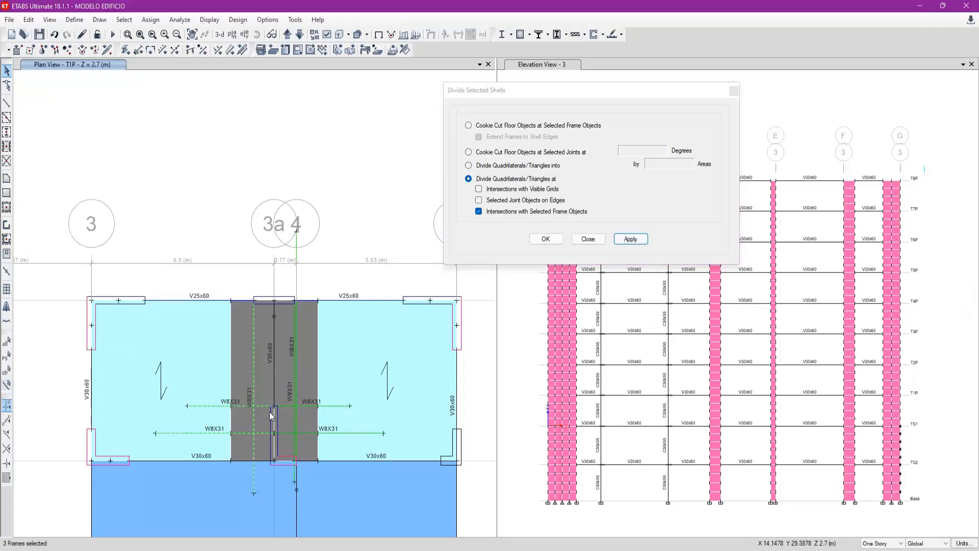
left_click(291, 407)
key("Delete")
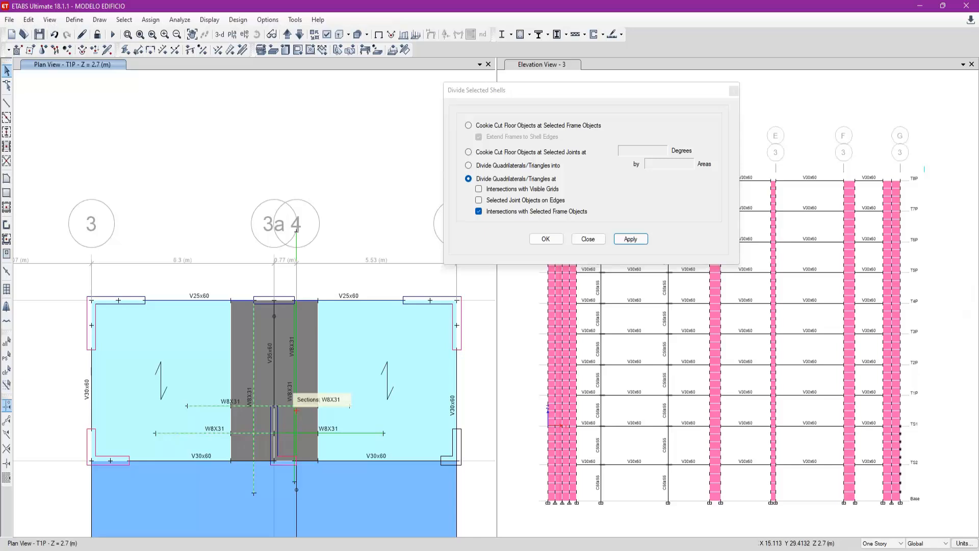
left_click(299, 418)
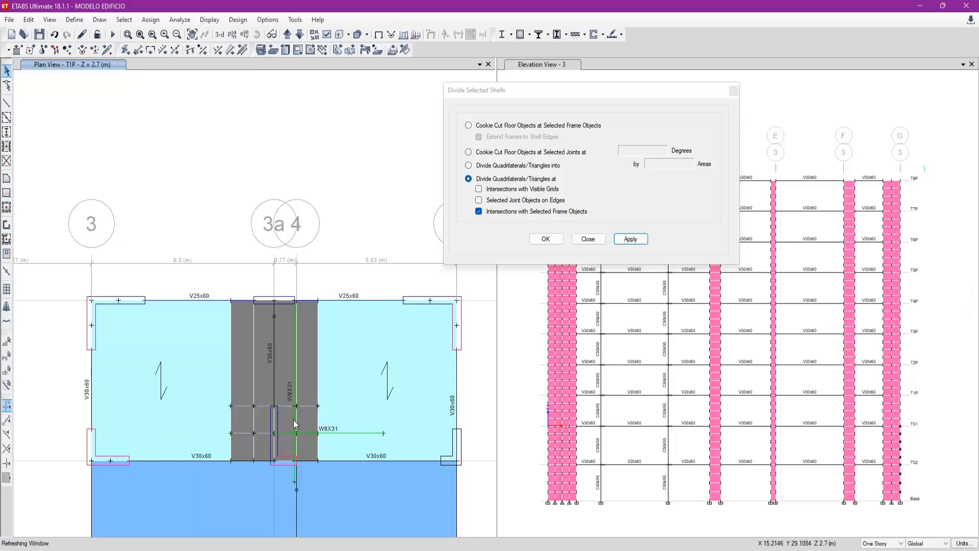
left_click(334, 433)
key("Delete")
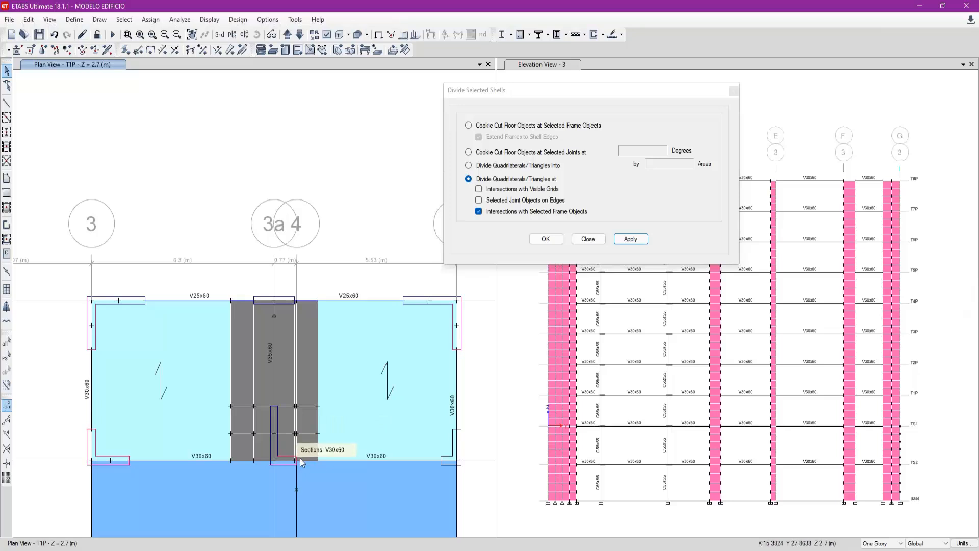
- Measure the length of the undivided strip shells around axis 3a, from the cut line up to the V25x60 edge beam
scroll(296, 456, "up", 5)
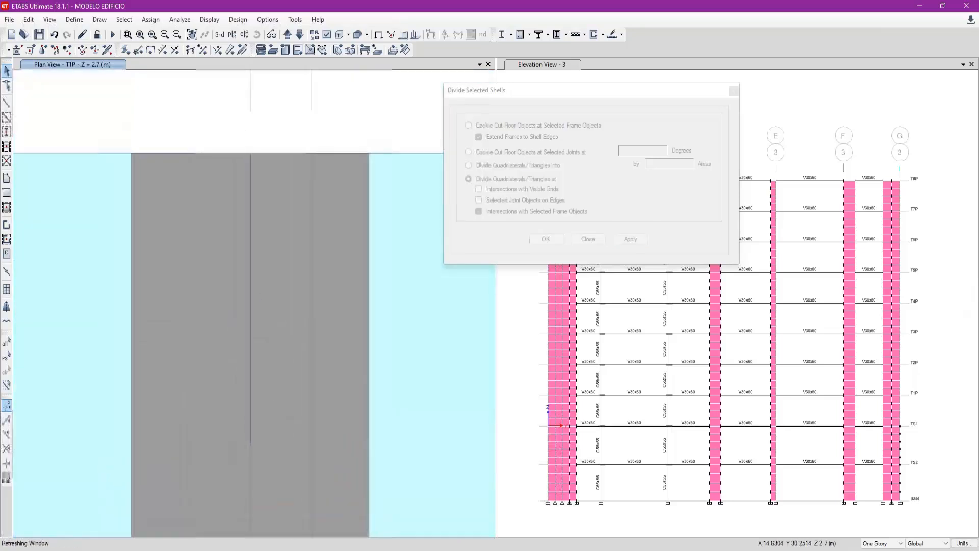
left_click(311, 382)
left_click(308, 385)
left_click(308, 384)
left_click(308, 384)
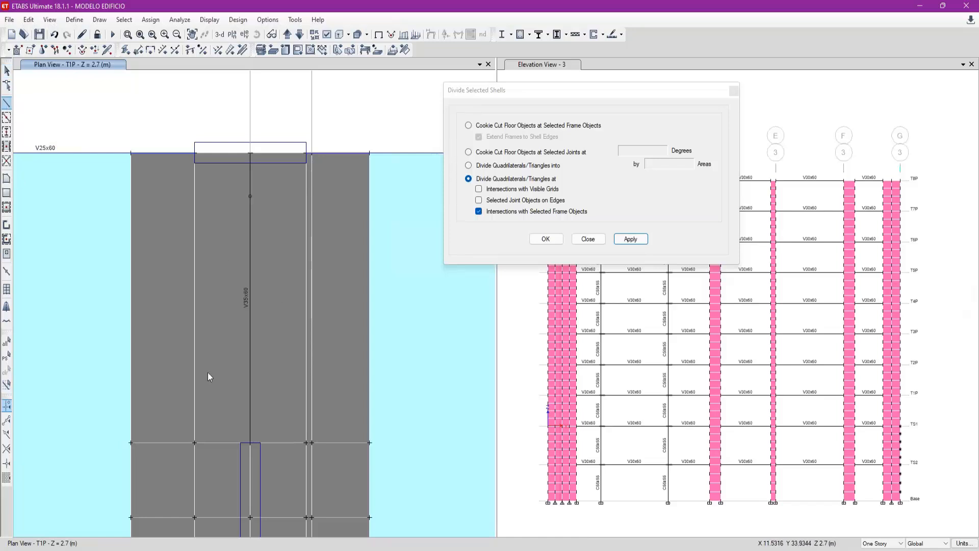
left_click(194, 442)
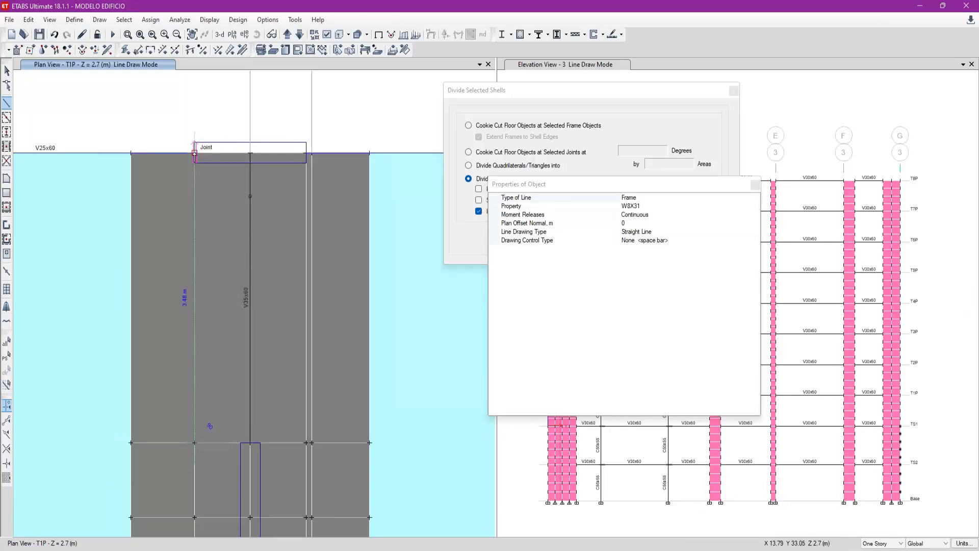
key("Escape")
- Divide 3.48 by 0.75 in the Windows calculator to work out the number of strip divisions
key("XF86Calculator")
type("3.48")
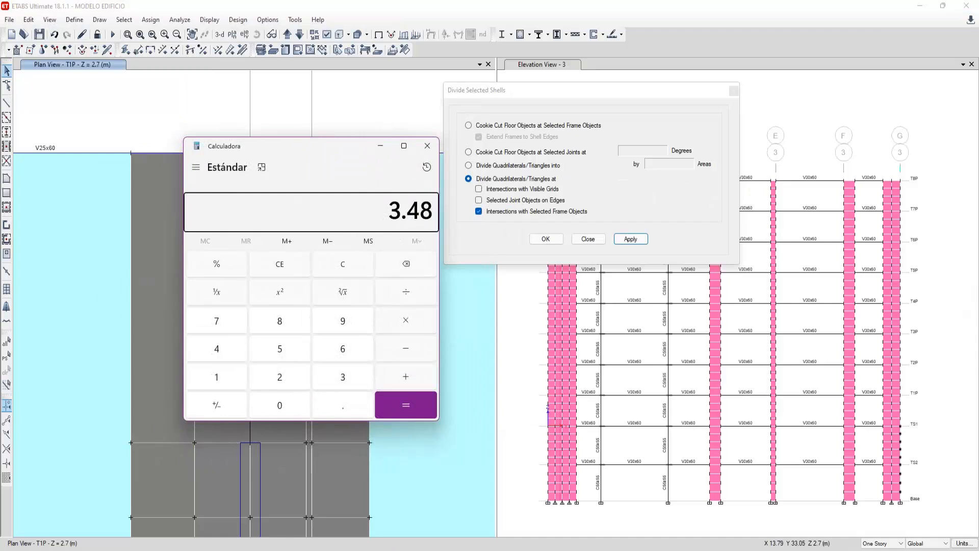
type(" ÷ 0.75")
key("Return")
left_click(428, 146)
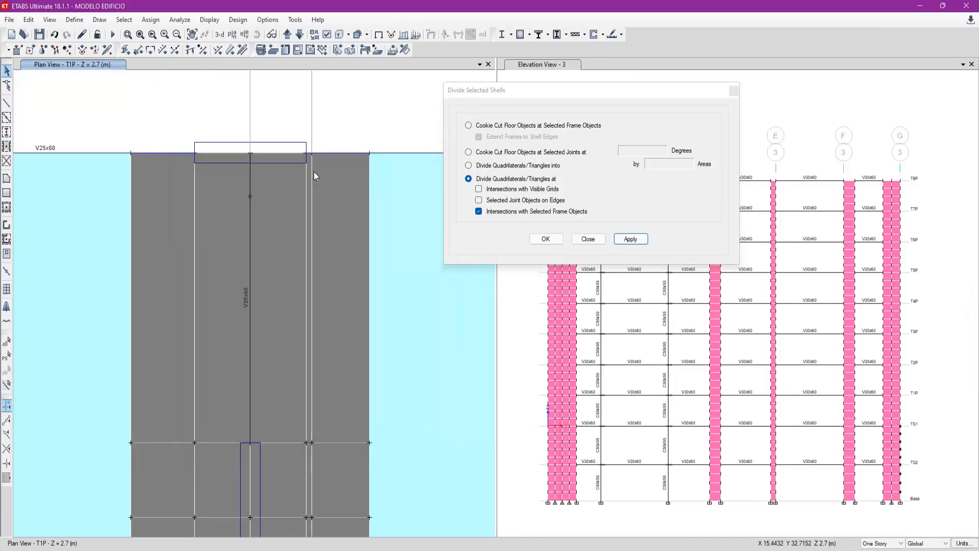
- Try to divide the five long strip shells below the V25x60 edge beam into 5 by 1 areas, and undo it
left_click(162, 326)
left_click(225, 336)
left_click(283, 350)
left_click(321, 374)
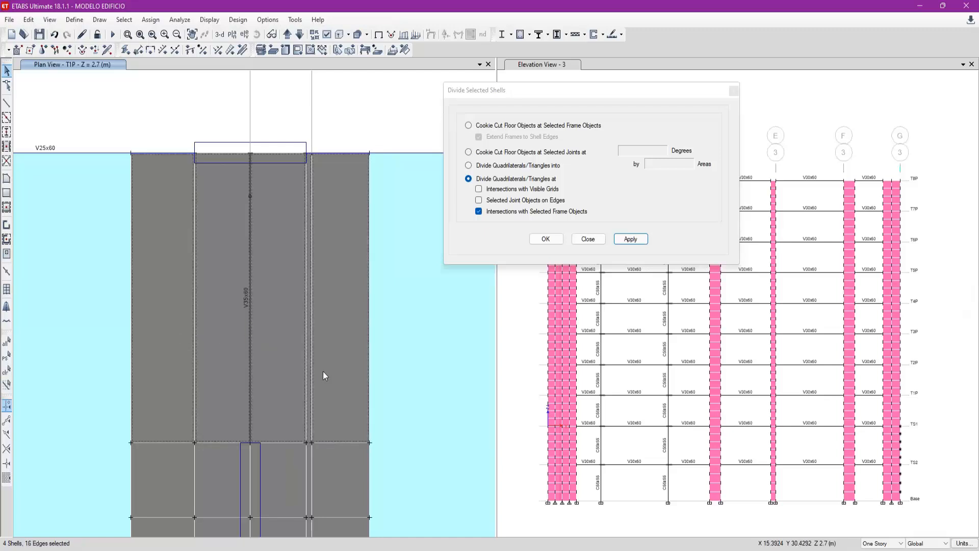
left_click(524, 167)
type("5")
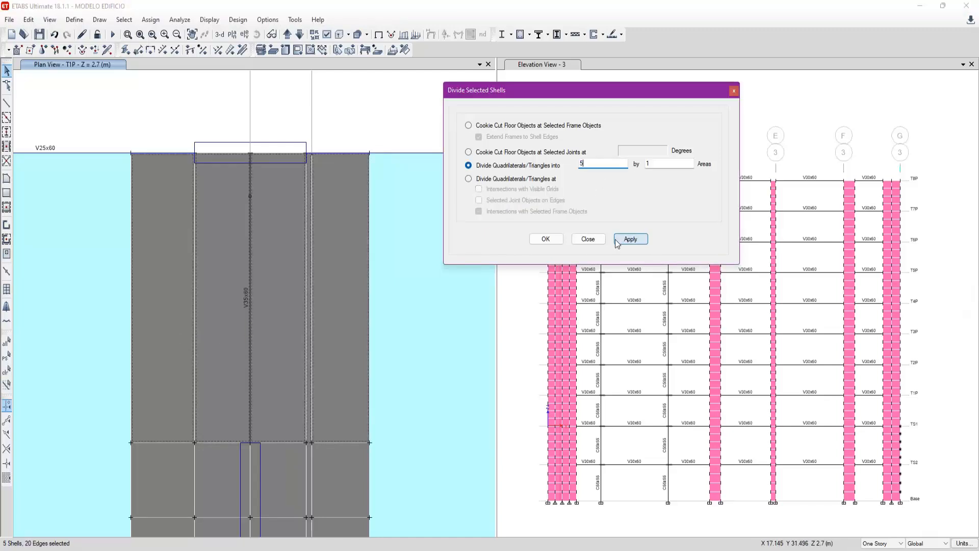
left_click(625, 239)
key("ctrl+z")
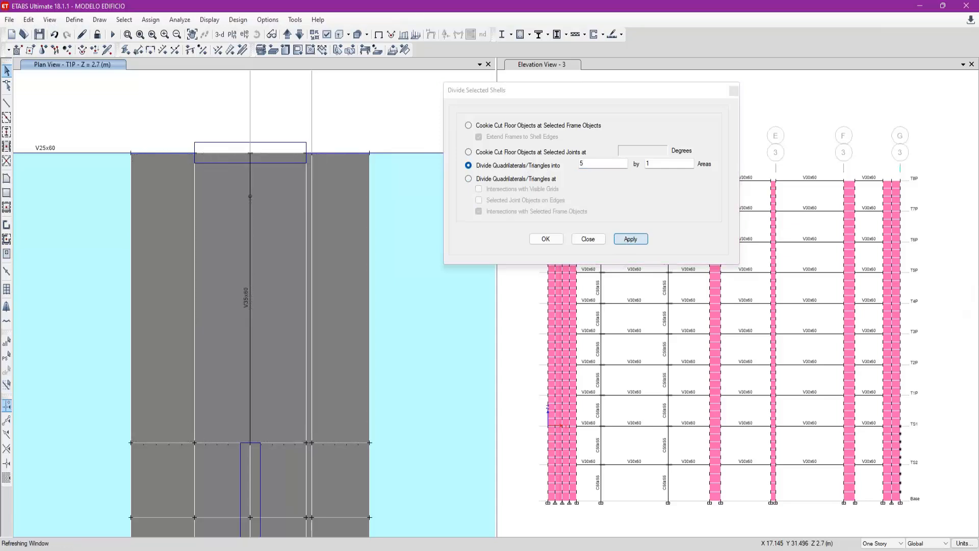
- Divide the five long strip shells below the V25x60 edge beam around axis 3a into 1 by 5 areas
left_click(161, 360)
left_click(234, 353)
left_click(308, 350)
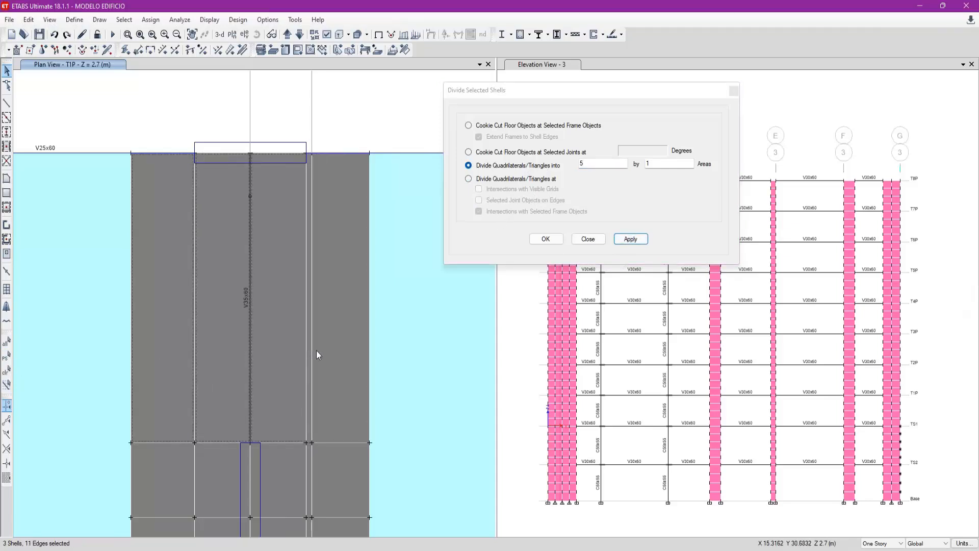
left_click_drag(334, 374, 259, 353)
left_click_drag(605, 164, 525, 171)
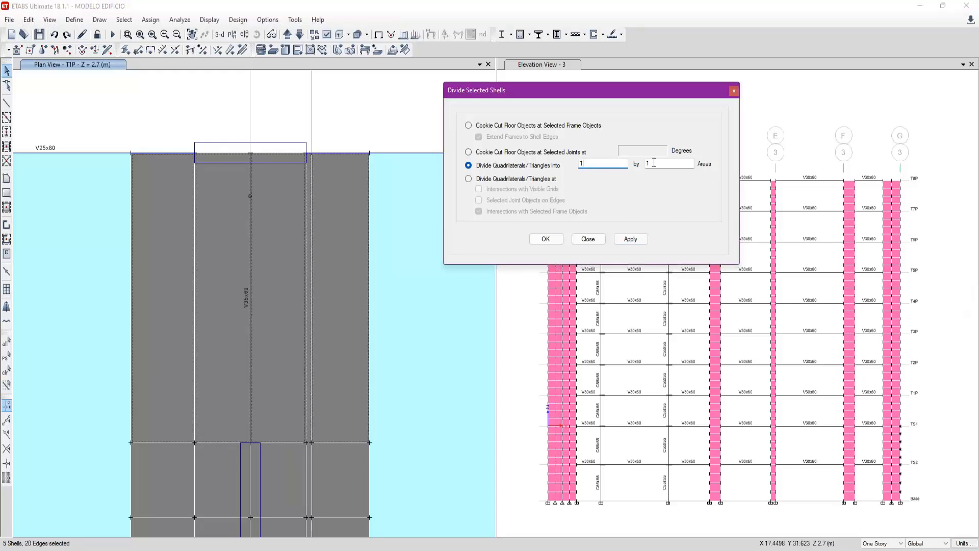
left_click(630, 239)
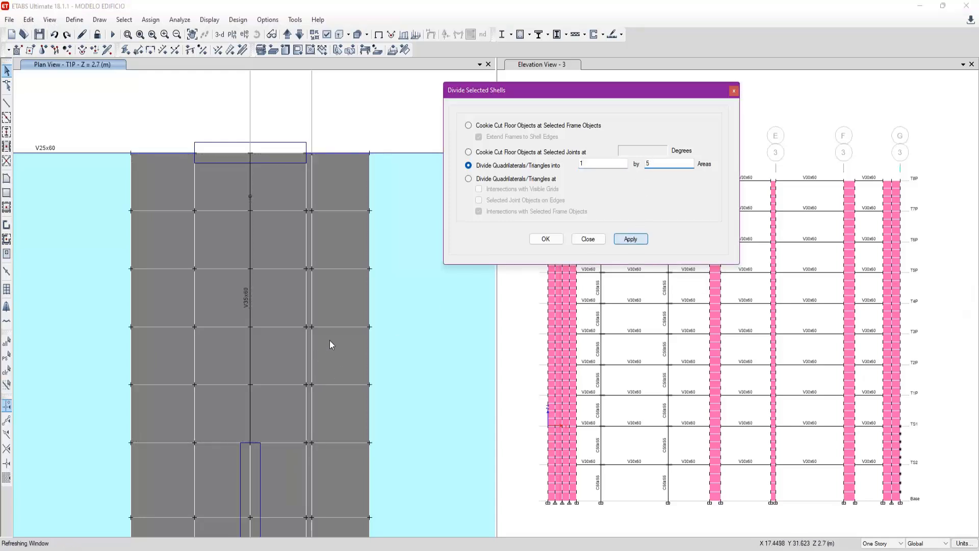
- Bring the whole T1P floor plan back into view and save the model
scroll(233, 214, "down", 5)
middle_click_drag(379, 315, 364, 226)
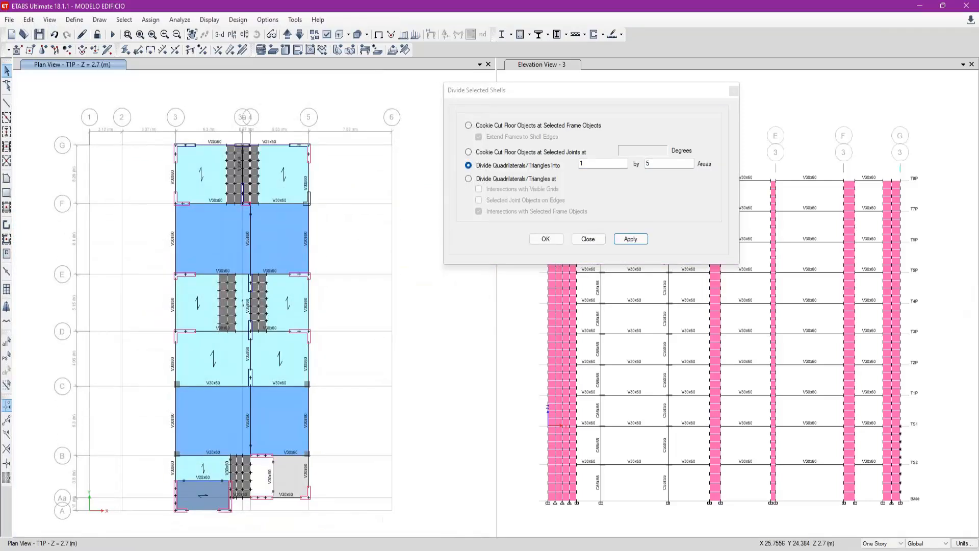
left_click(140, 34)
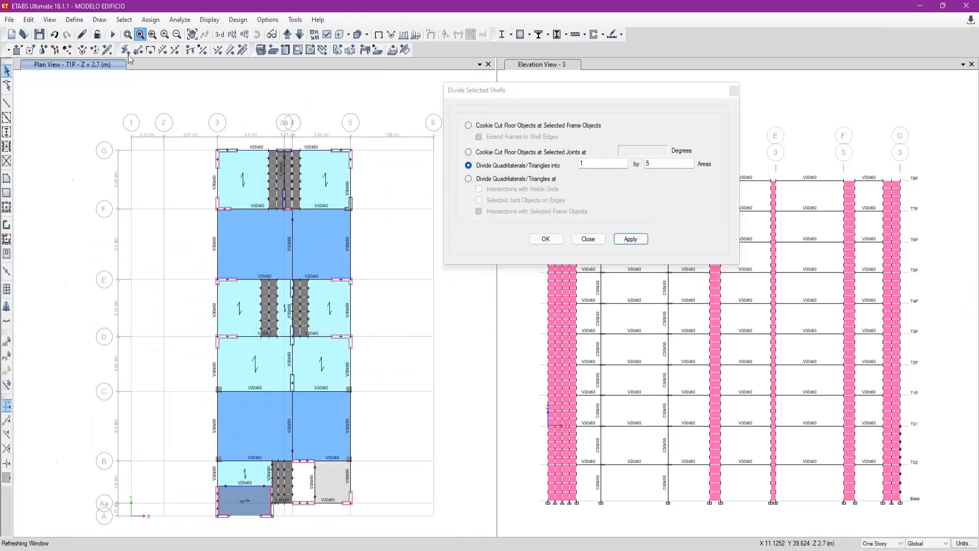
left_click(39, 34)
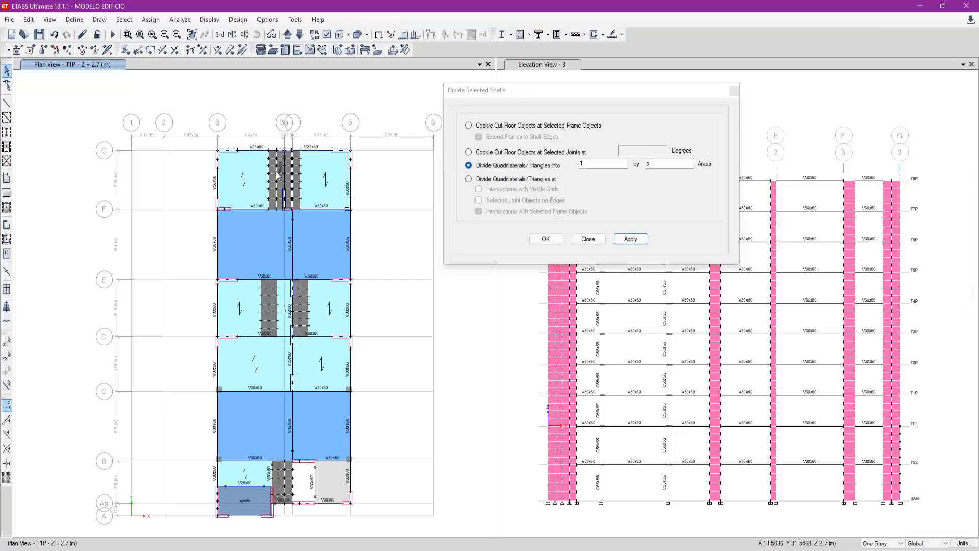
- Check the floor plans of the stories below T1P, return to T1P and close the shell division settings
left_click(299, 34)
left_click(299, 35)
left_click(299, 35)
left_click(288, 34)
left_click(288, 35)
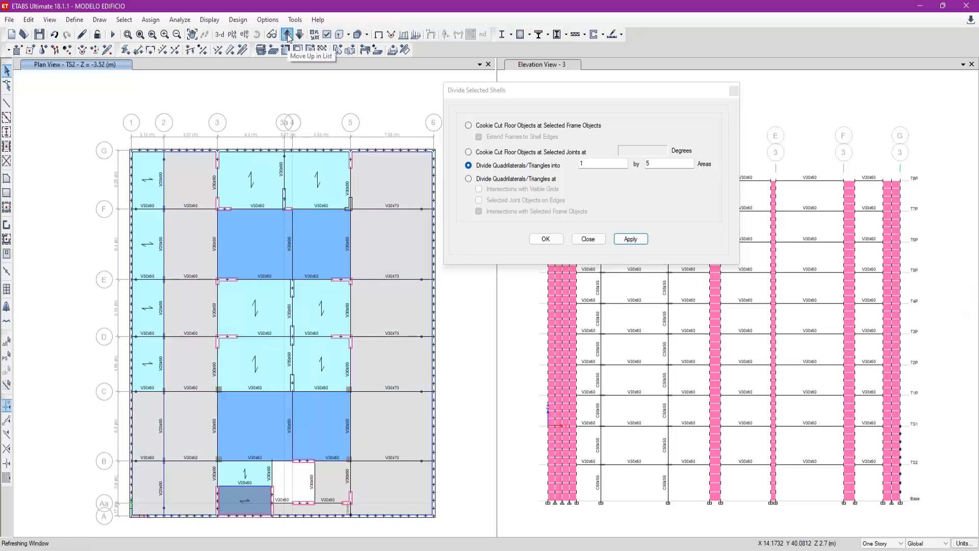
left_click(287, 35)
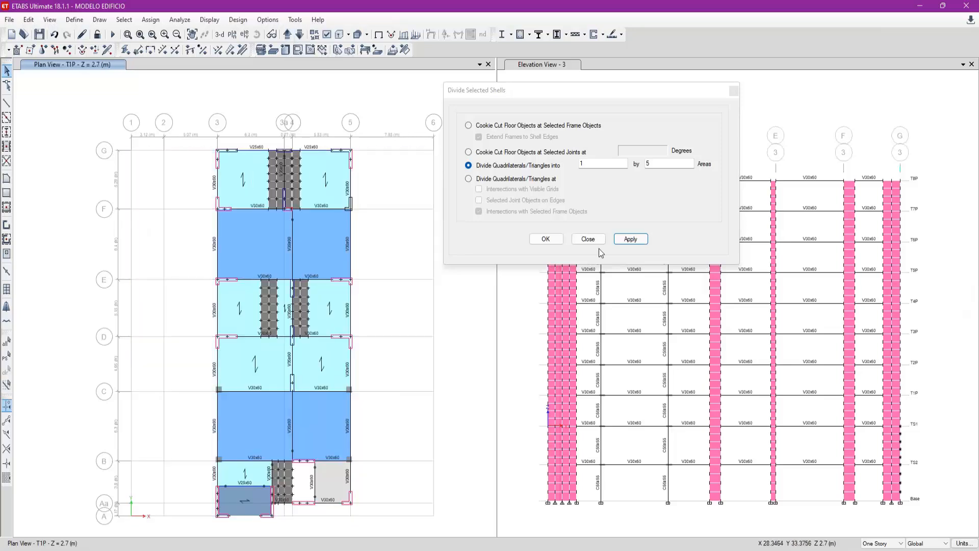
left_click(589, 239)
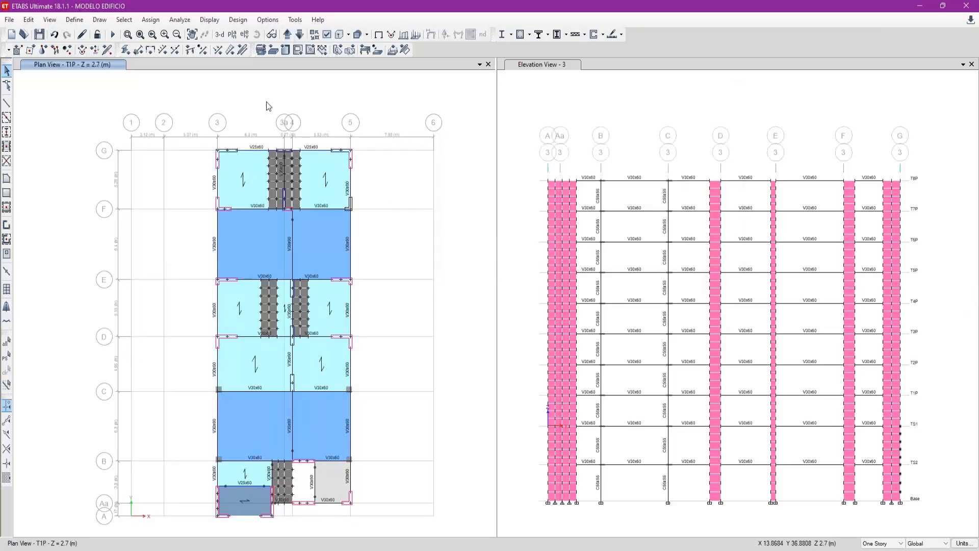
- Select all shells that have the slab section LM SH H=20
left_click(124, 19)
mouse_move(138, 36)
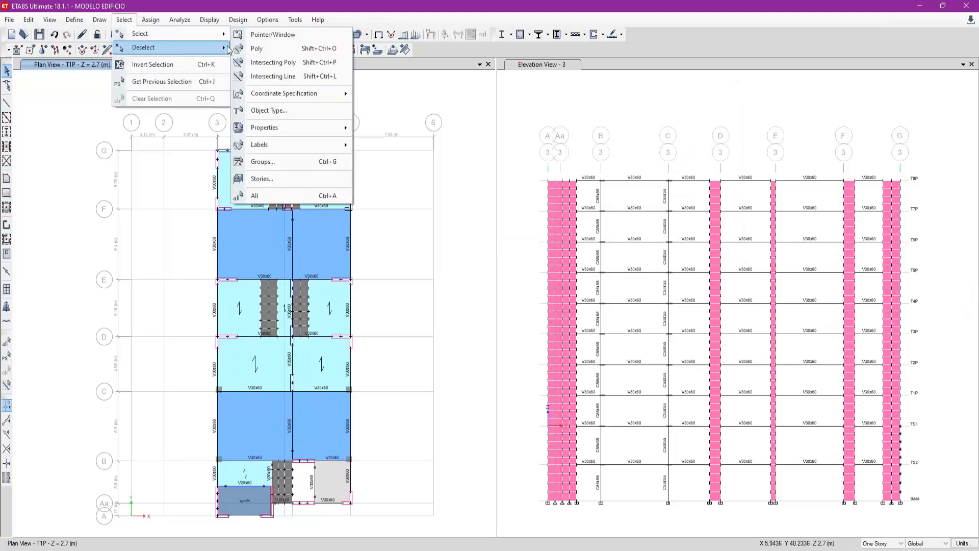
mouse_move(288, 130)
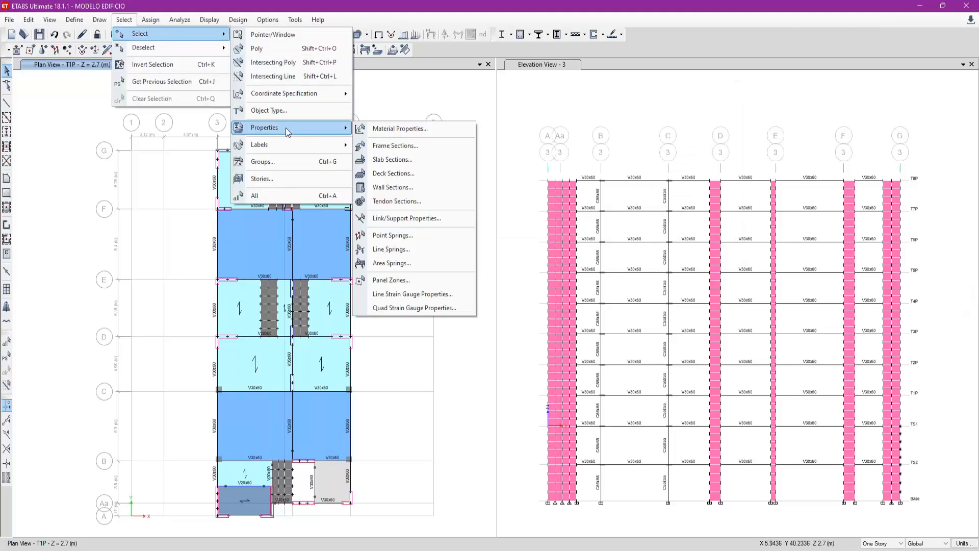
left_click(397, 162)
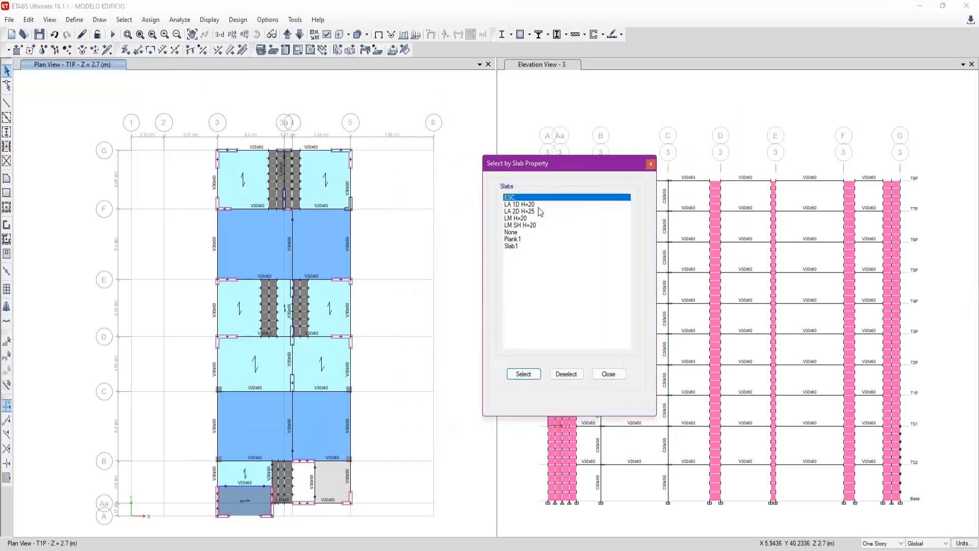
left_click(525, 225)
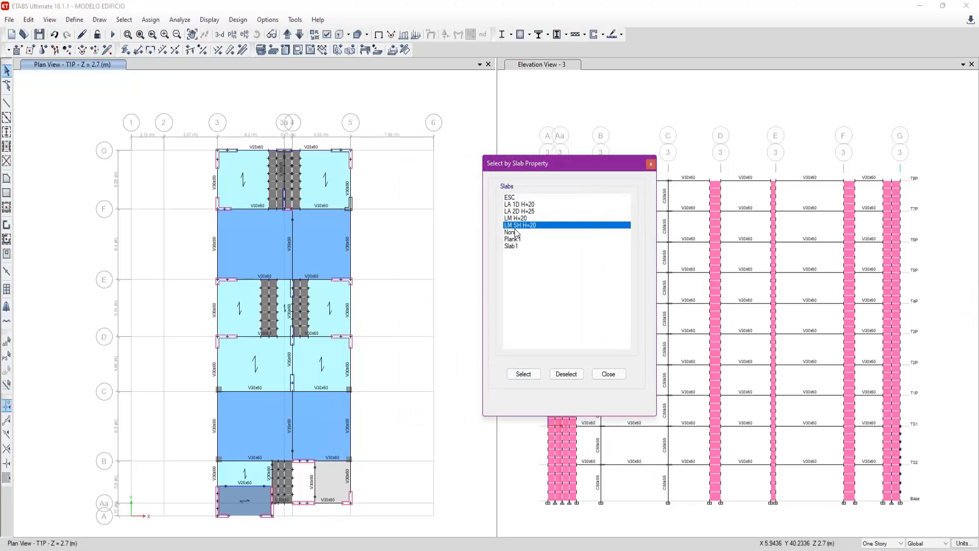
left_click(532, 376)
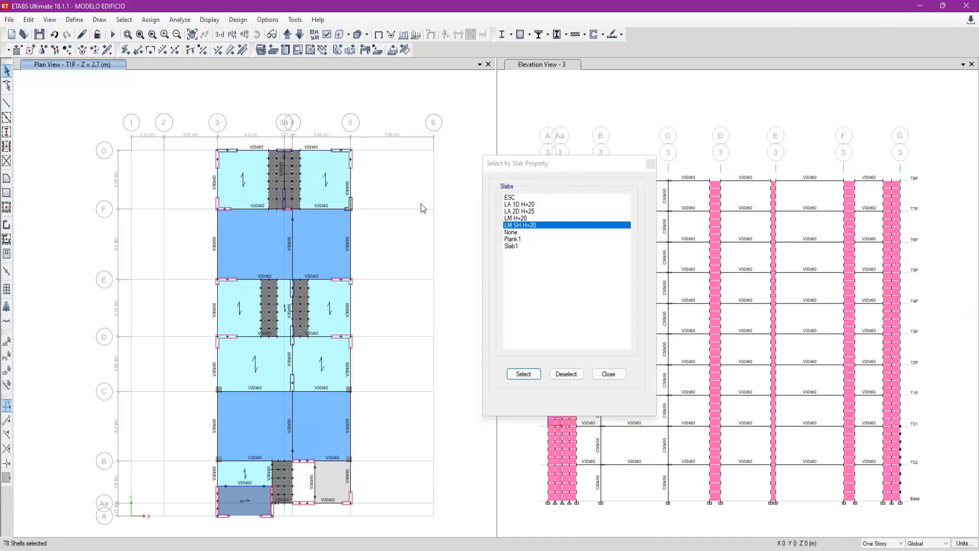
- Replicate the selected LM SH H=20 shells on stories T2P through T8P
key("ctrl+r")
left_click(488, 189)
left_click_drag(457, 262, 459, 223)
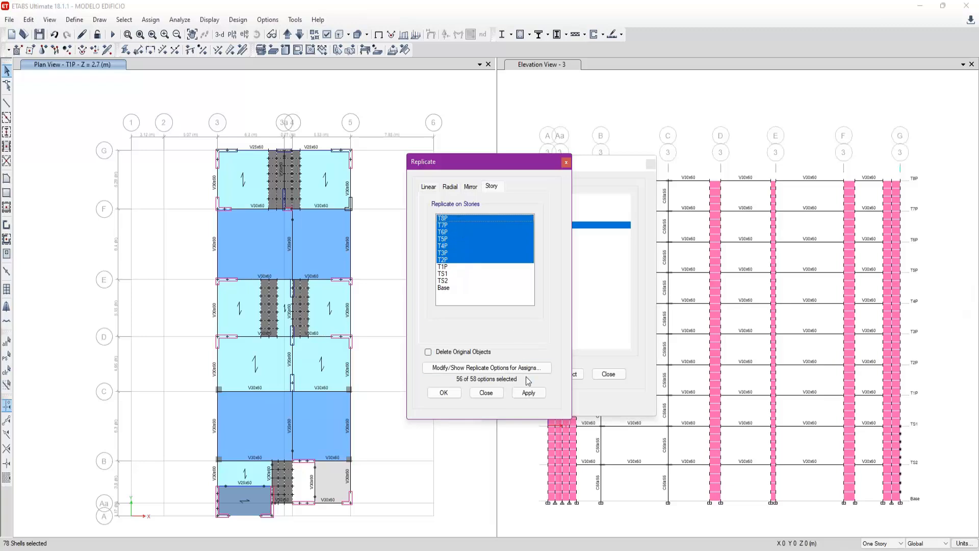
left_click(529, 392)
left_click(486, 392)
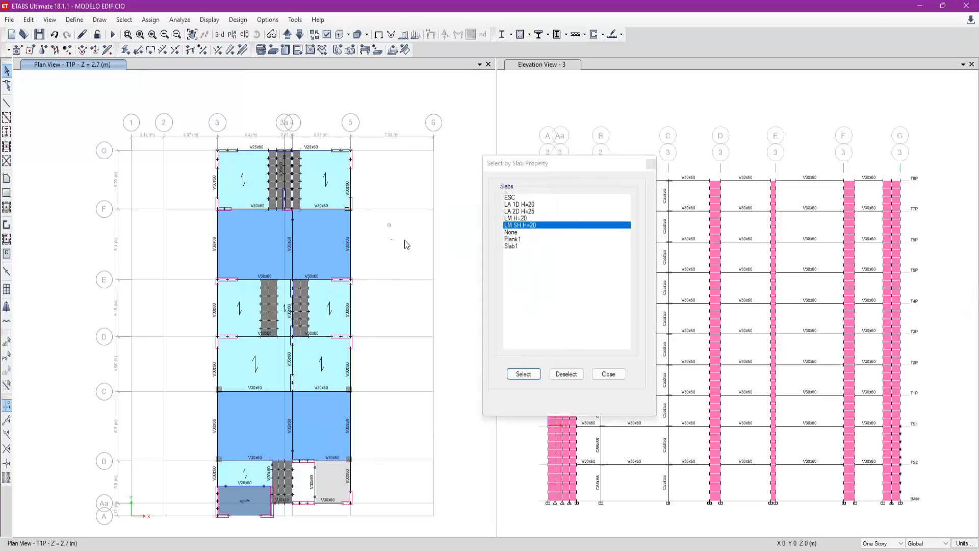
- Examine the replicated slab strips on each floor plan from T2P up to T8P
left_click(287, 35)
left_click(288, 35)
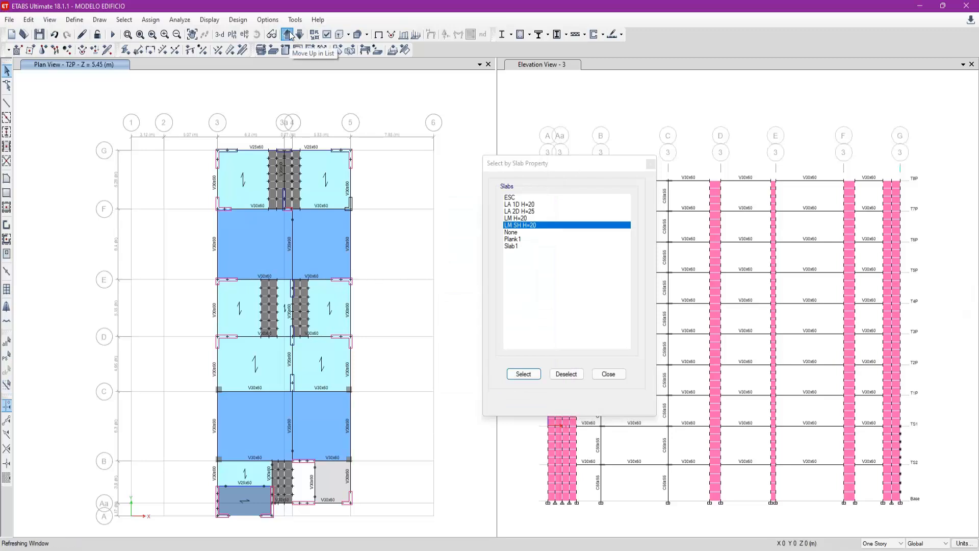
left_click(288, 35)
left_click(289, 34)
left_click(288, 35)
left_click(288, 35)
left_click(288, 34)
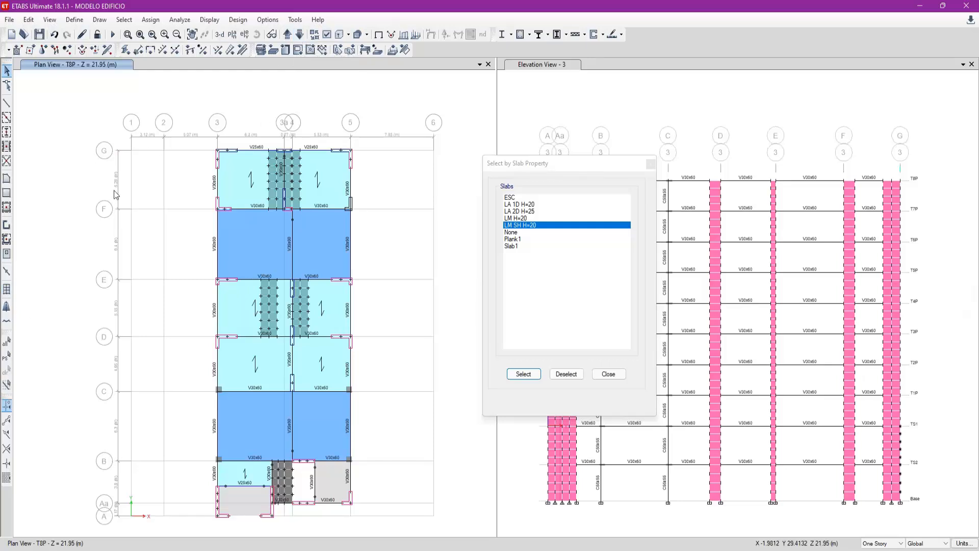
- Undo the replication of the strip shells and return the plan view to story T1P
left_click(299, 34)
left_click(301, 35)
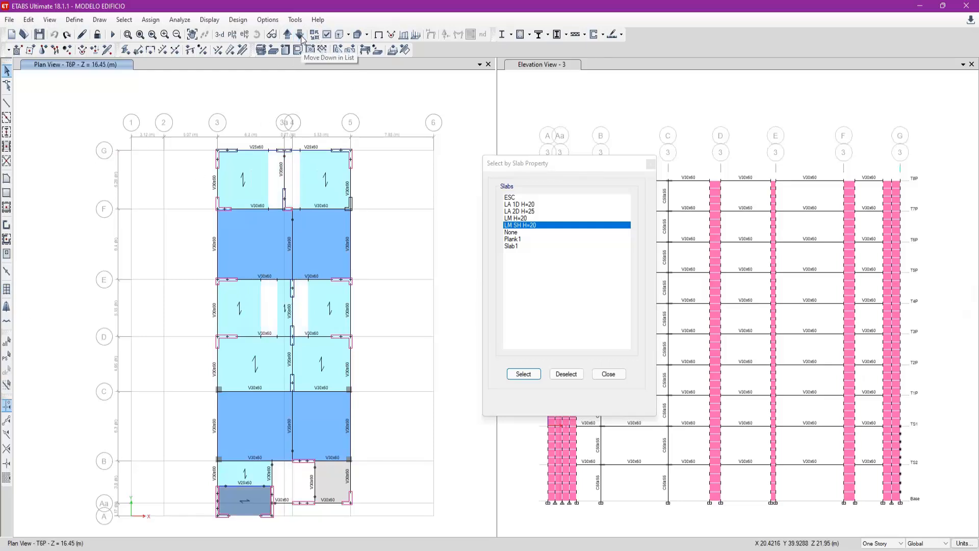
left_click(301, 35)
left_click(300, 35)
left_click(299, 34)
left_click(300, 34)
left_click(300, 34)
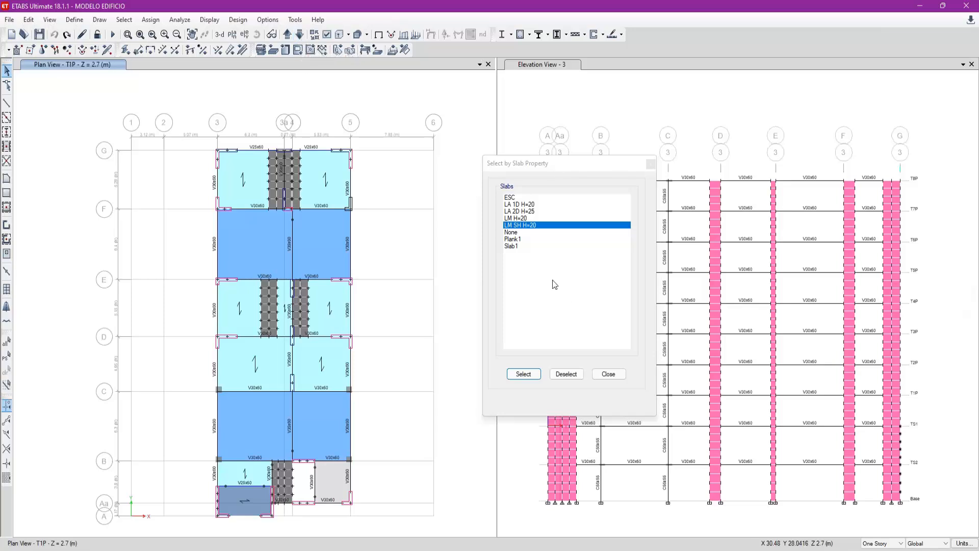
- Select the LM SH H=20 shells again and replicate them on stories T2P through T7P only
left_click(532, 373)
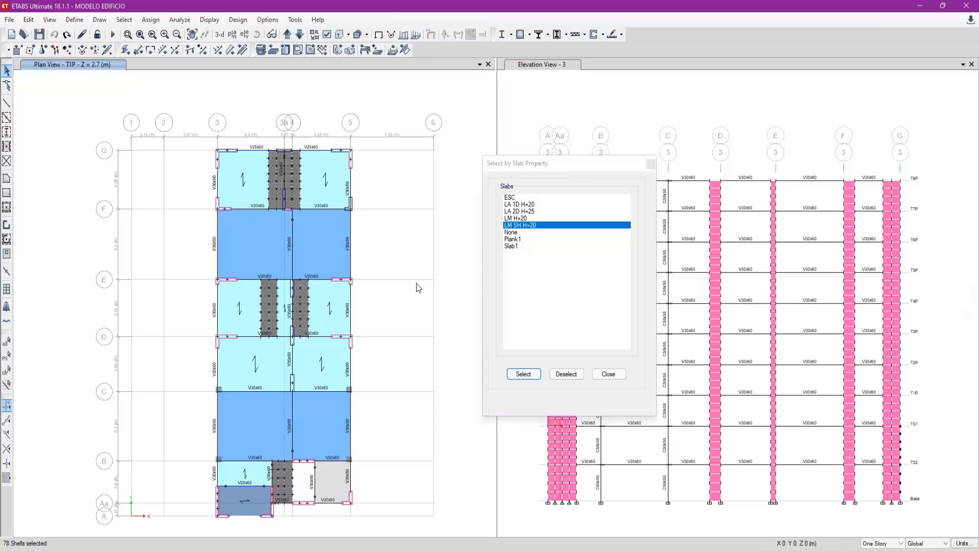
key("ctrl+r")
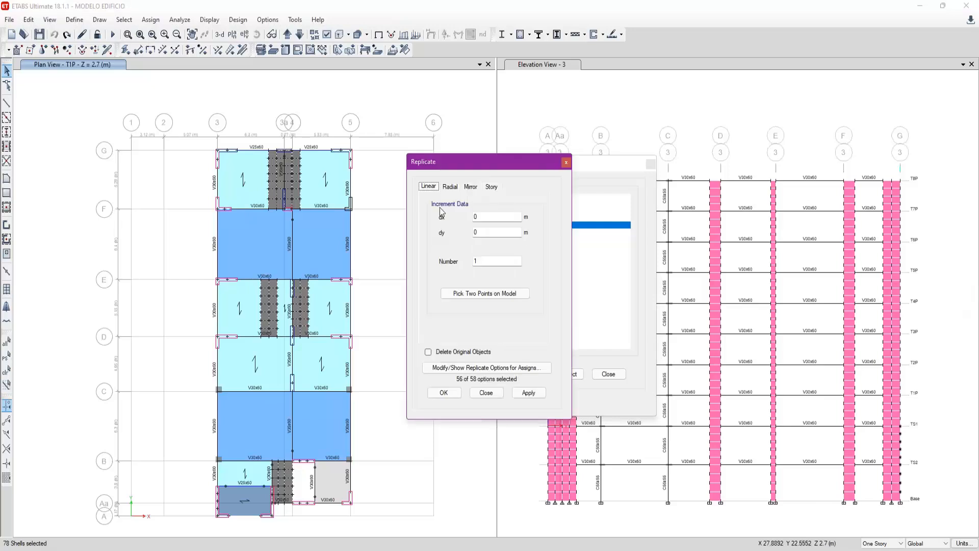
left_click(491, 187)
left_click(449, 259)
left_click(449, 225, "shift")
left_click(528, 393)
- Check the upper floor plans up to T8P for the newly replicated strip shells
left_click_drag(297, 119, 313, 135)
left_click(289, 35)
left_click(289, 36)
left_click(289, 35)
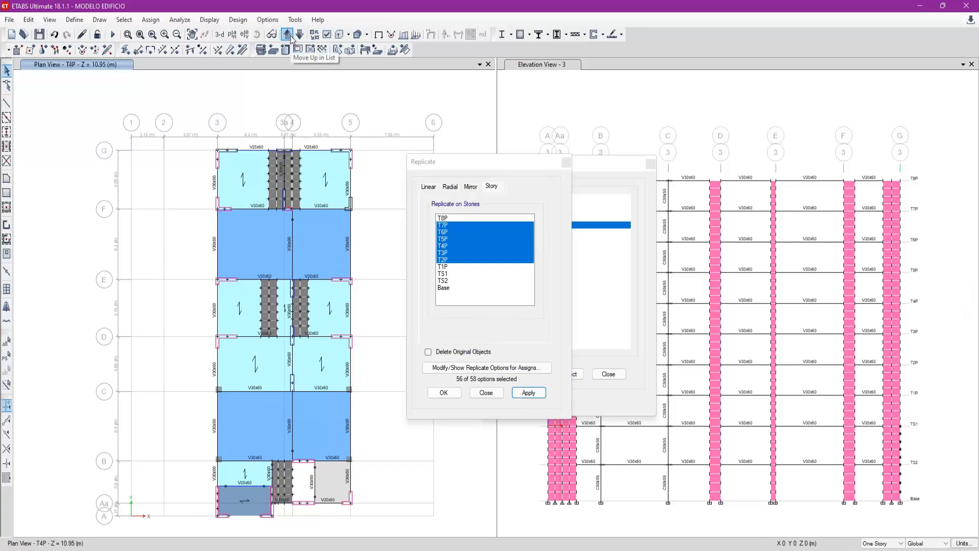
left_click(289, 35)
left_click(289, 36)
left_click(289, 35)
left_click(290, 36)
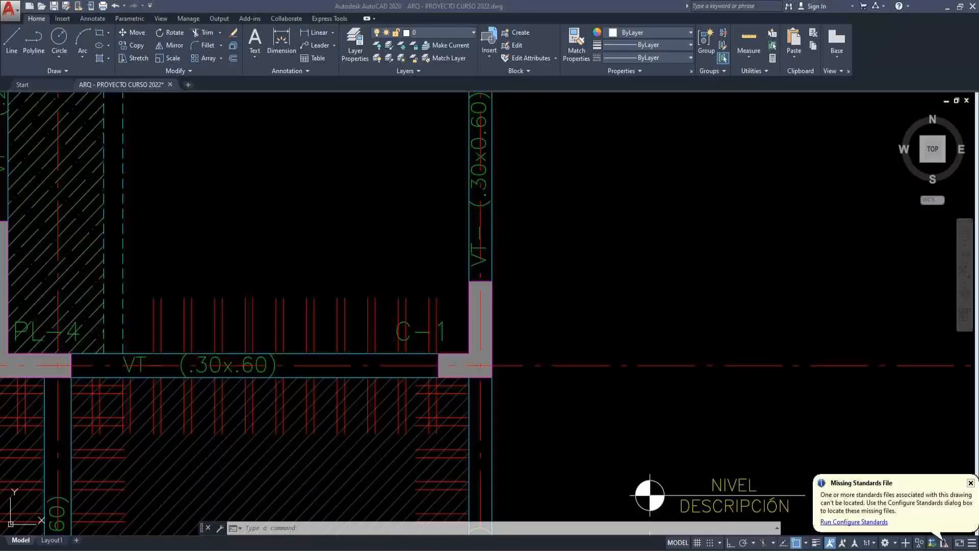
- Switch to AutoCAD and examine the eighth-floor roof formwork plan in ARQ - PROYECTO CURSO 2022.dwg
scroll(415, 332, "down", 5)
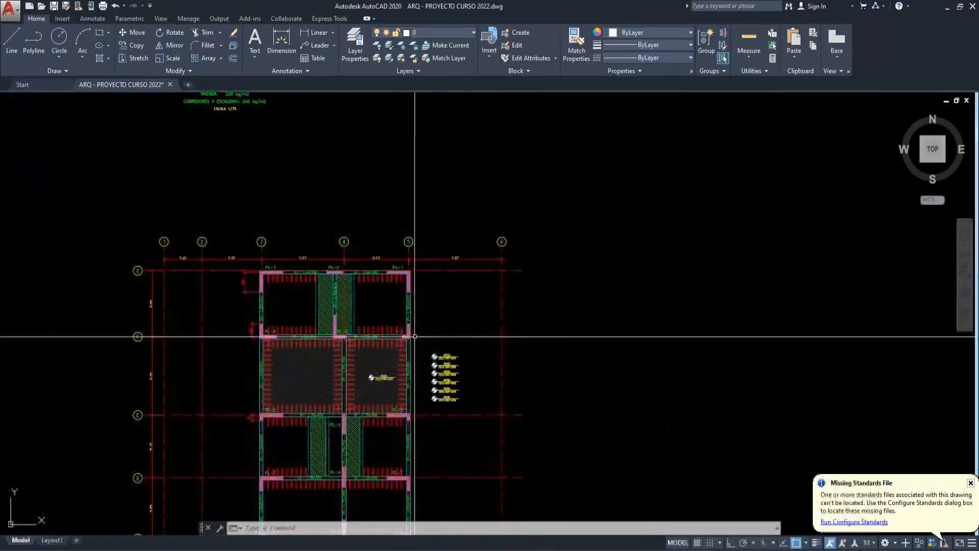
scroll(334, 350, "up", 2)
scroll(313, 345, "down", 6)
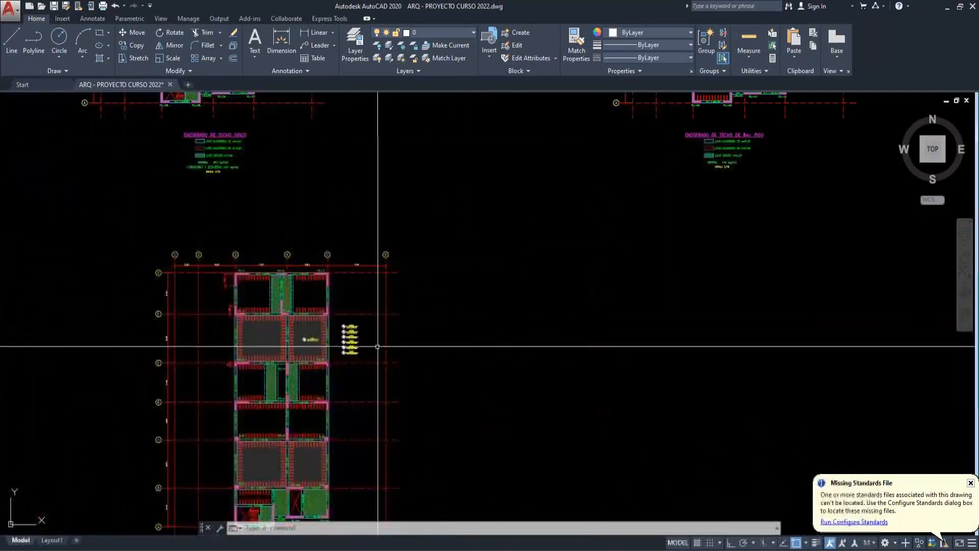
scroll(444, 183, "up", 6)
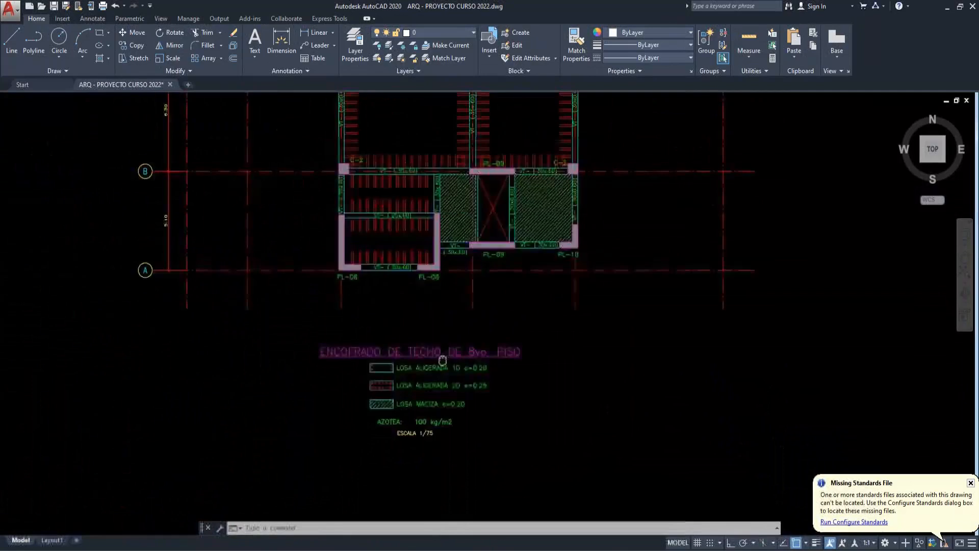
- Return to ETABS and replicate the meshed strip shells between grids Aa and B from T7P onto story T8P
scroll(397, 250, "up", 2)
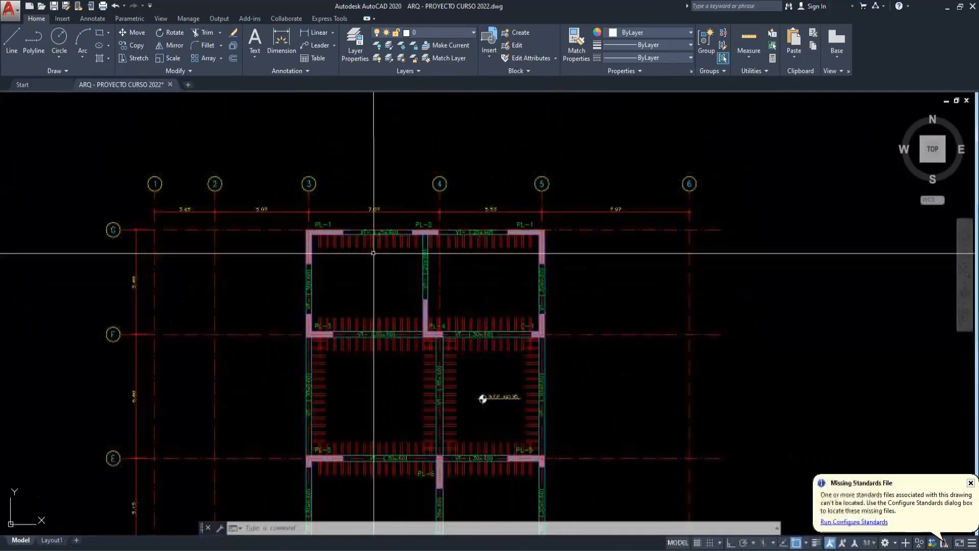
scroll(416, 282, "down", 2)
middle_click_drag(433, 358, 433, 241)
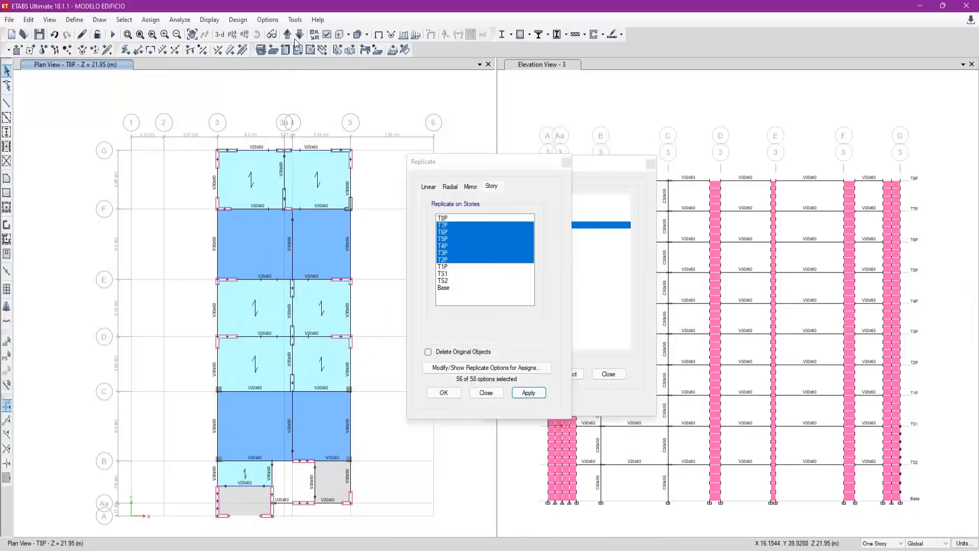
left_click(299, 36)
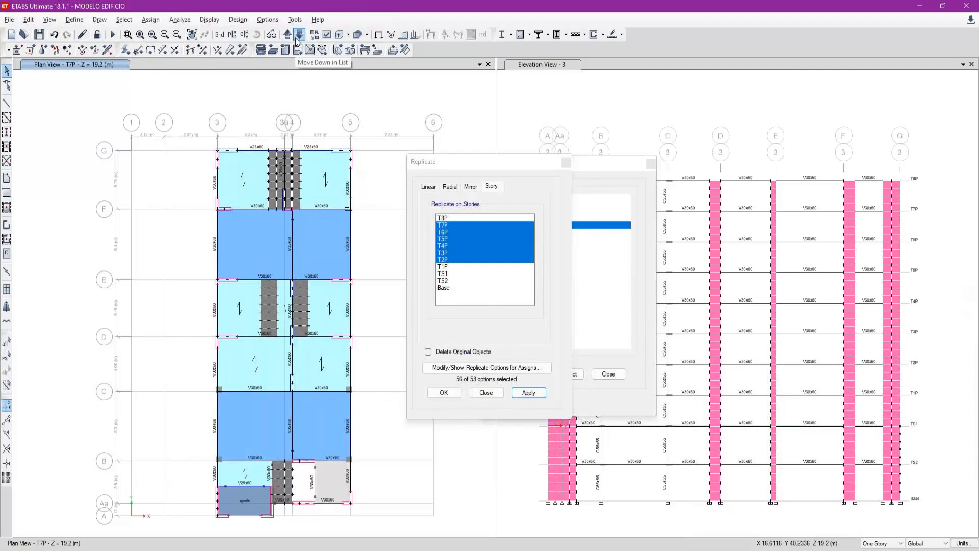
scroll(276, 502, "up", 3)
left_click_drag(337, 493, 276, 408)
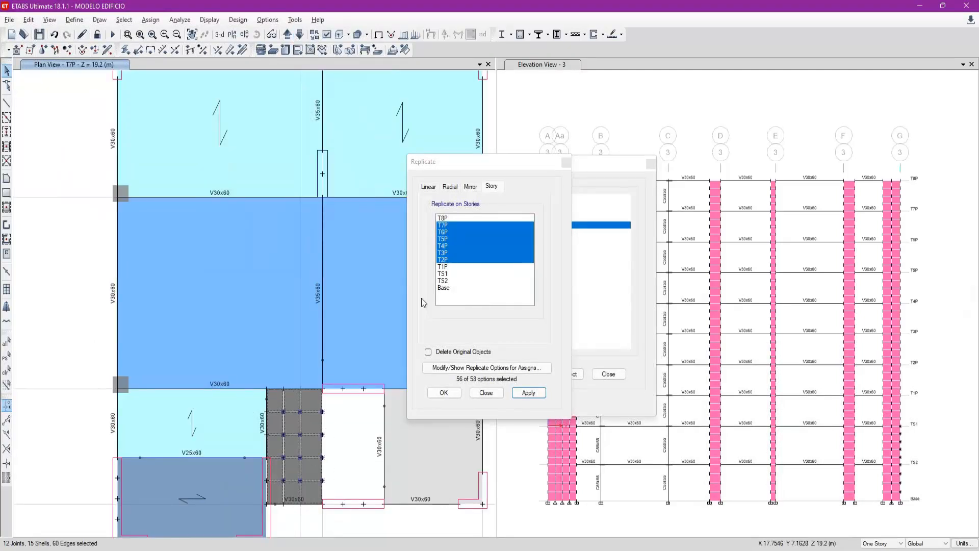
left_click(461, 219)
left_click(528, 392)
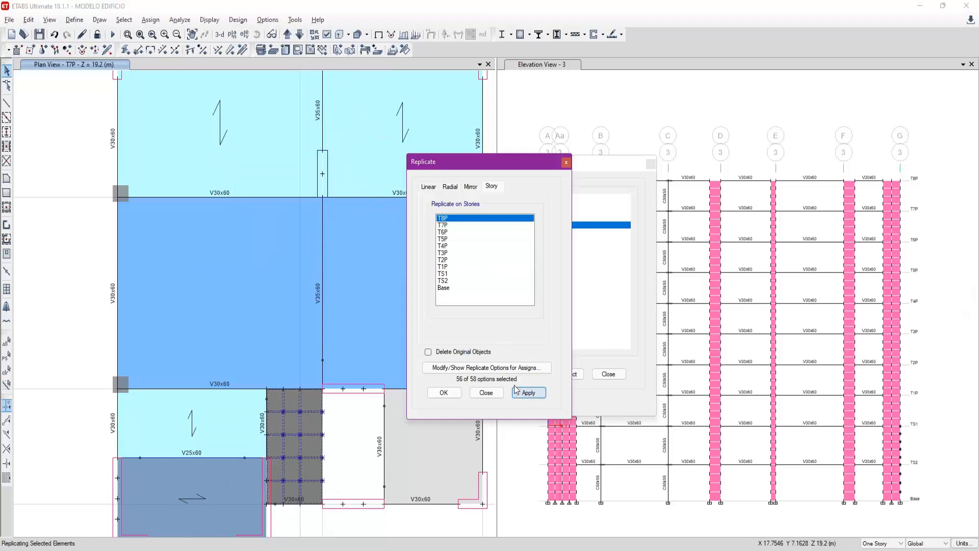
- Show the T8P plan and inspect the replicated strip shells between grids Aa and B
left_click(287, 35)
scroll(84, 306, "down", 3)
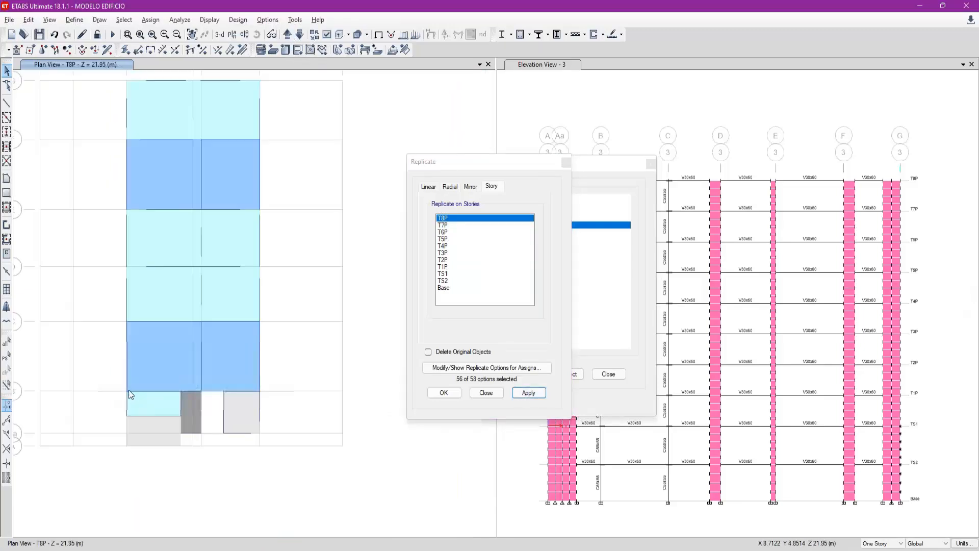
left_click(142, 36)
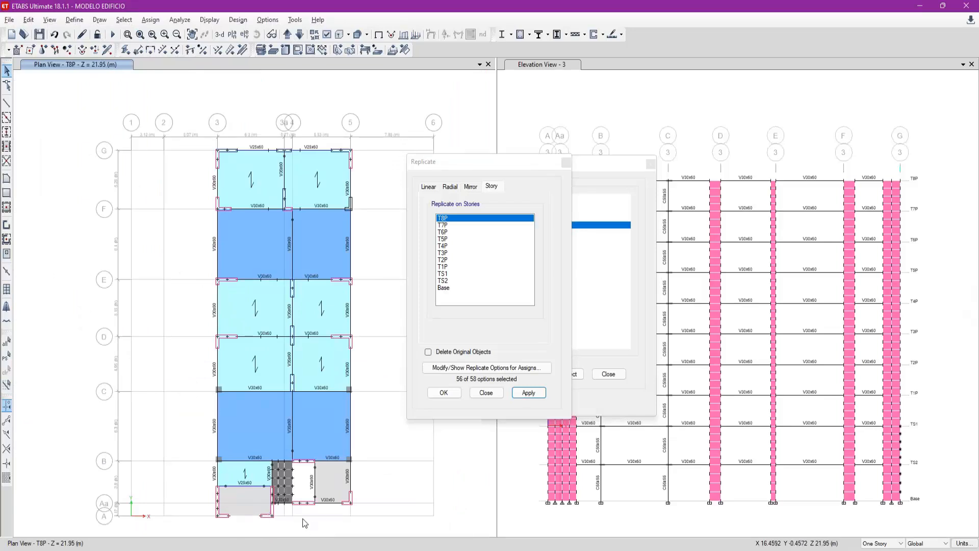
scroll(302, 518, "up", 4)
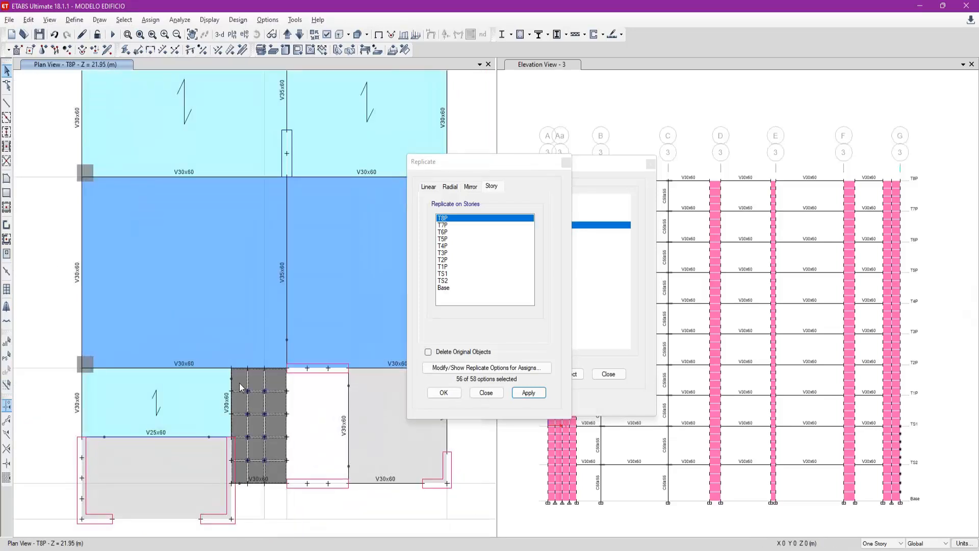
- Try deleting the replicated strip shells on T8P, and undo the deletion
left_click(473, 397)
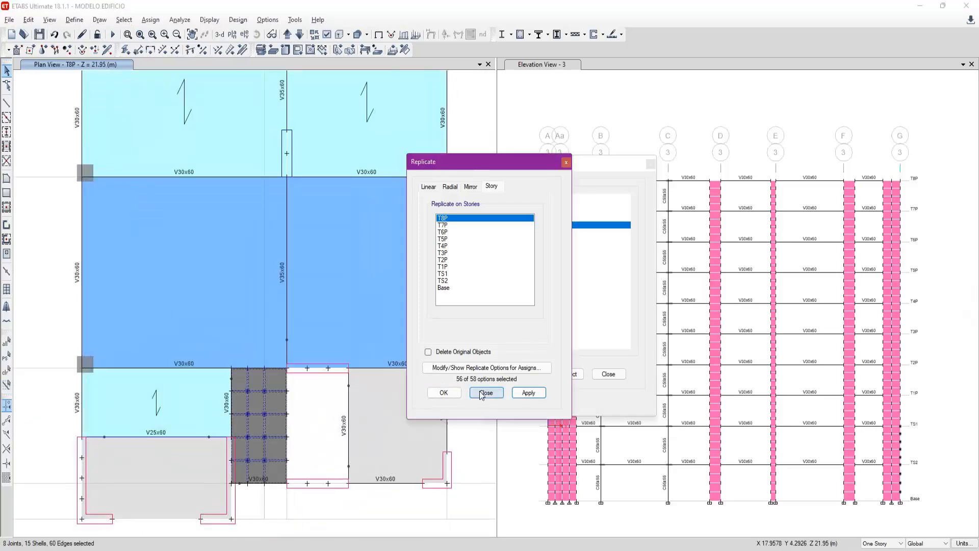
left_click(299, 460)
key("Delete")
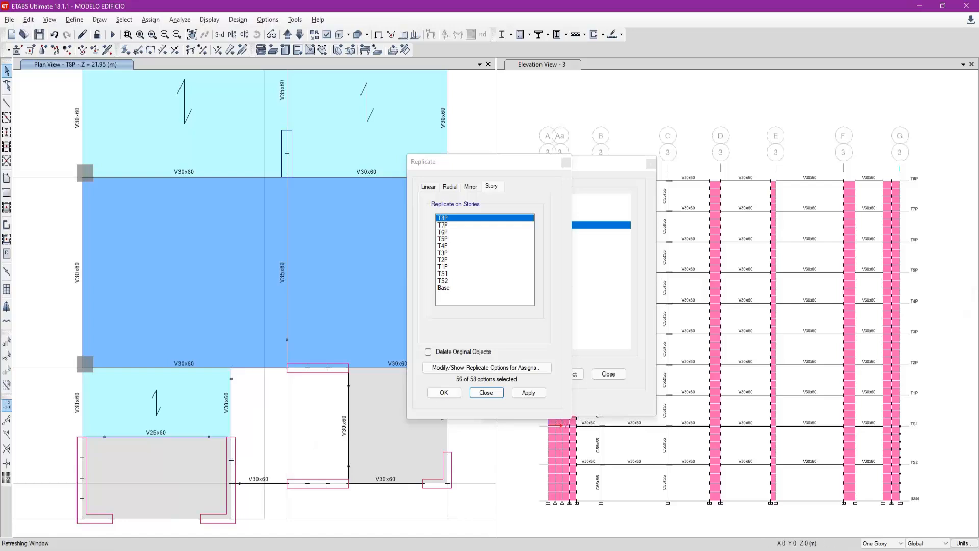
left_click(54, 34)
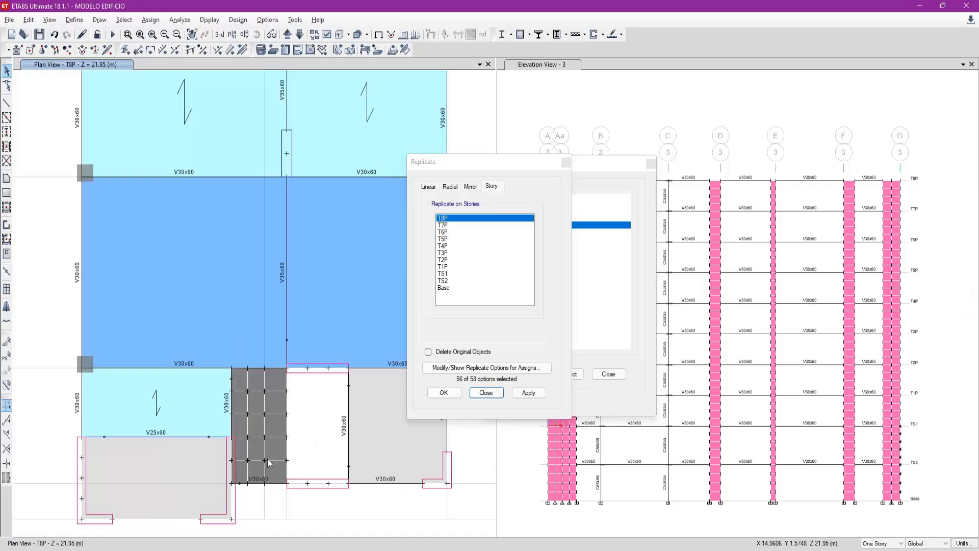
- Assign a uniform Live gravity load of 0.1 tonf/m² to the strip shells on T8P, replacing existing loads
left_click(486, 392)
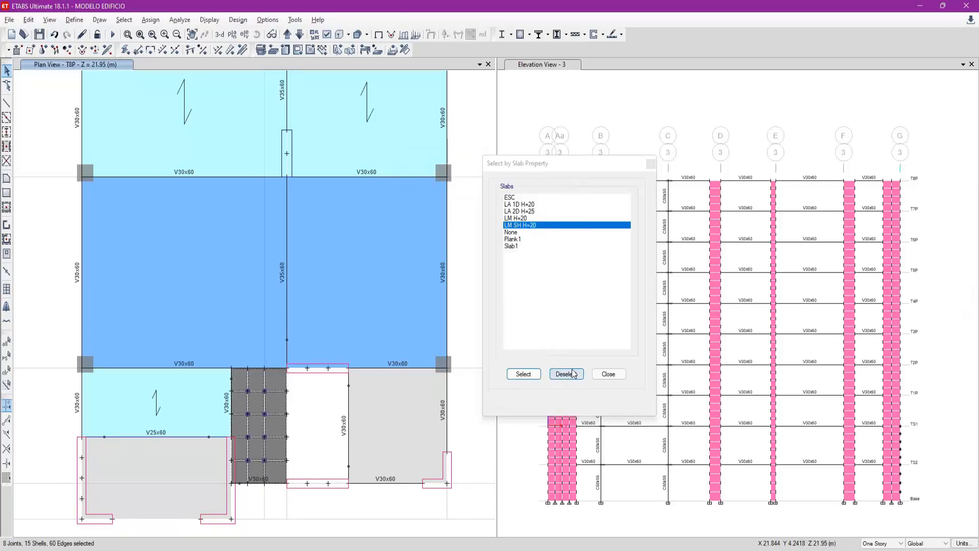
left_click(609, 374)
left_click(393, 49)
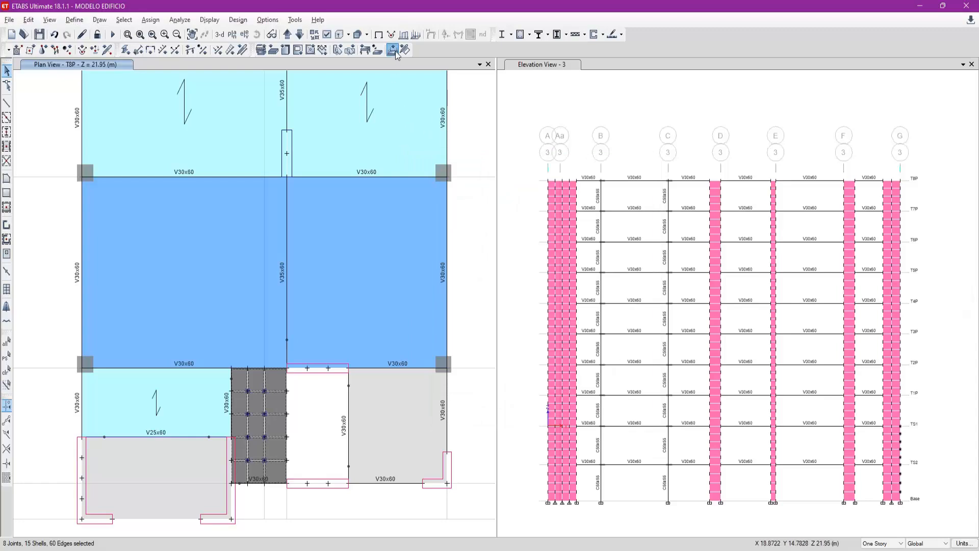
left_click(510, 250)
left_click(502, 267)
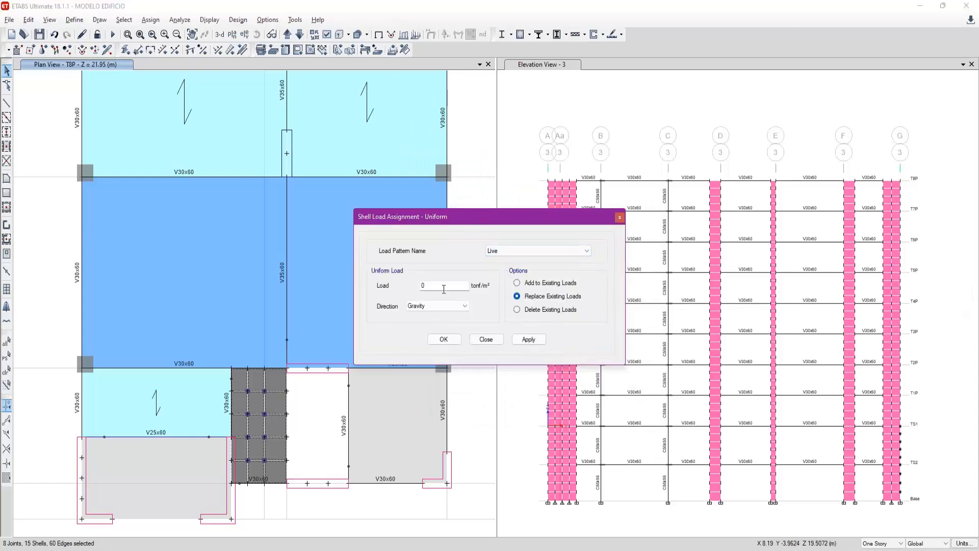
type("0.1")
left_click(530, 339)
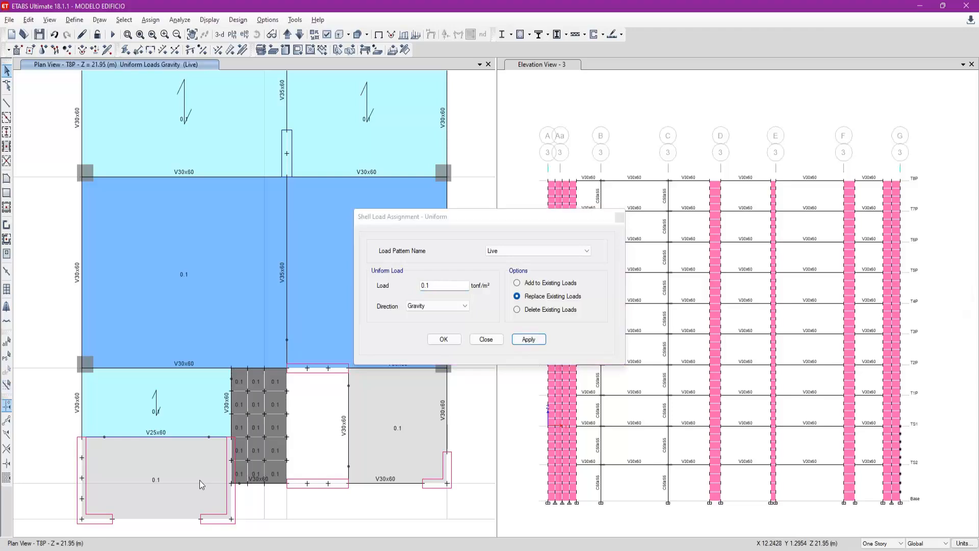
left_click(493, 340)
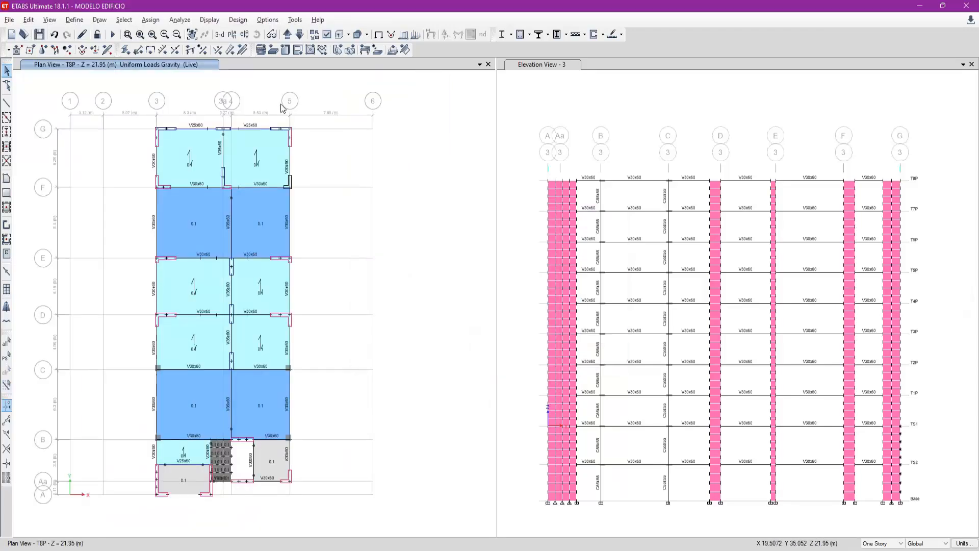
- Check the Live gravity shell load contours on the upper floor plans down to T7P, and restore the normal display
left_click(431, 34)
left_click(499, 366)
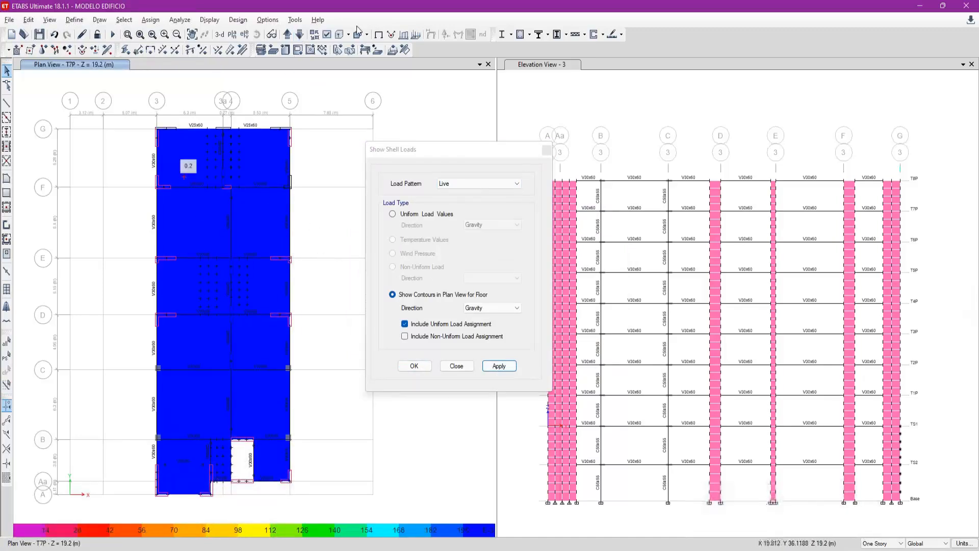
left_click(389, 35)
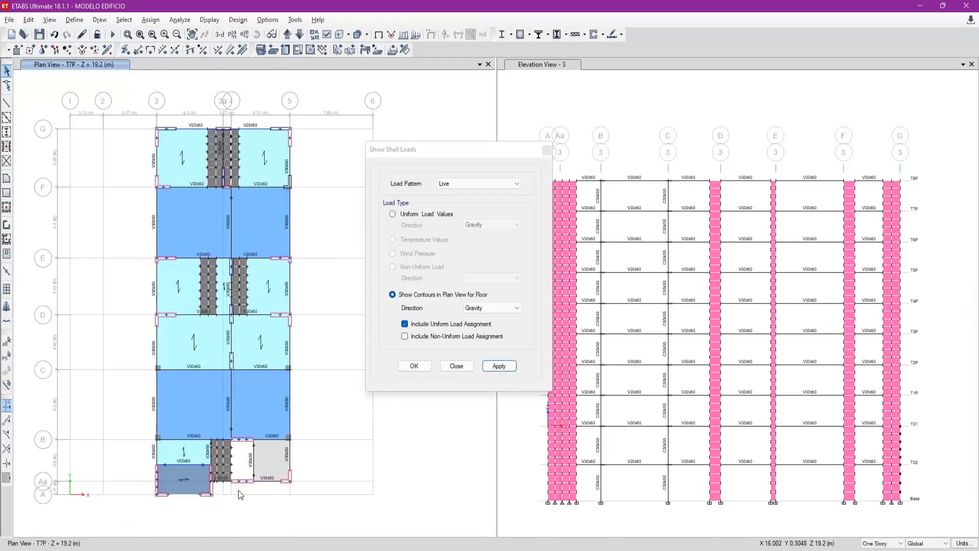
- Change the elevation view from grid 3 to grid A
left_click(510, 135)
left_click(247, 35)
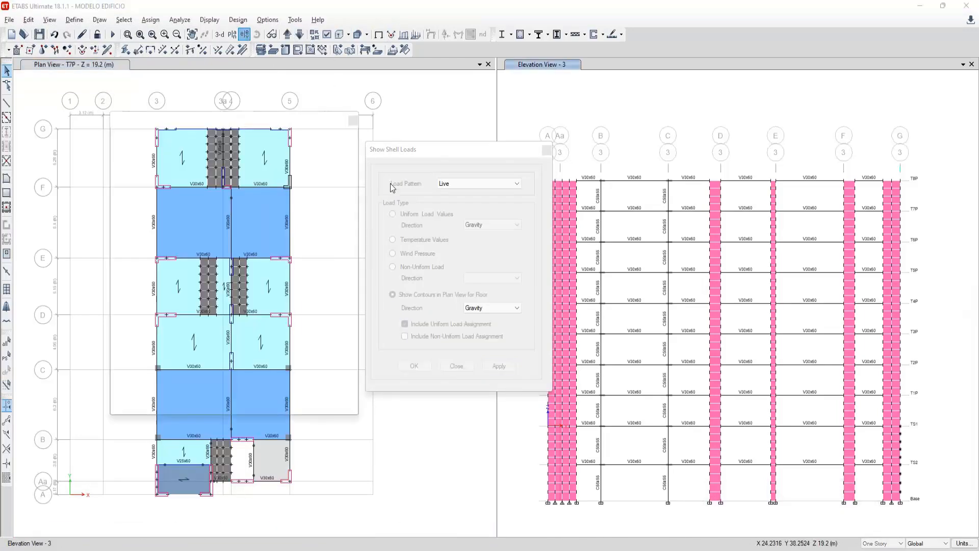
left_click(488, 204)
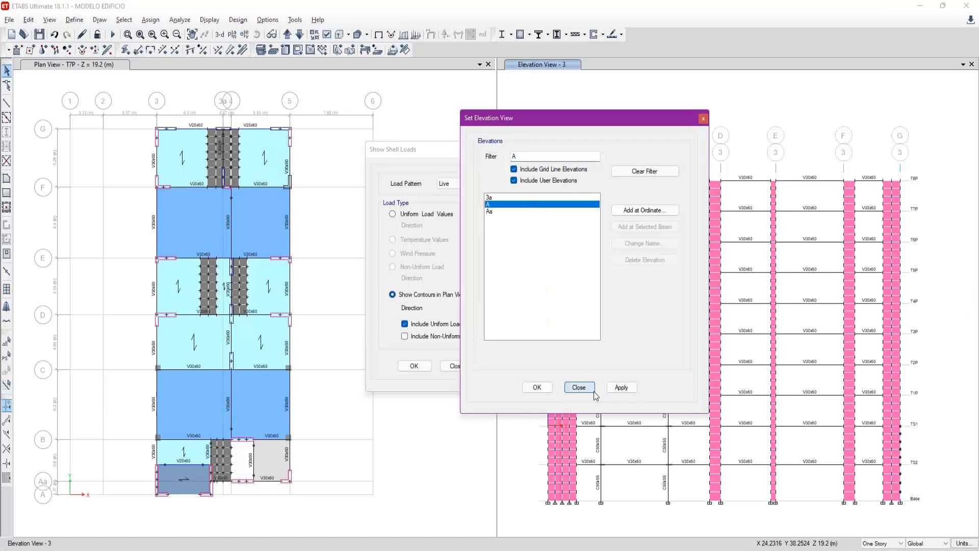
left_click(621, 387)
left_click(579, 387)
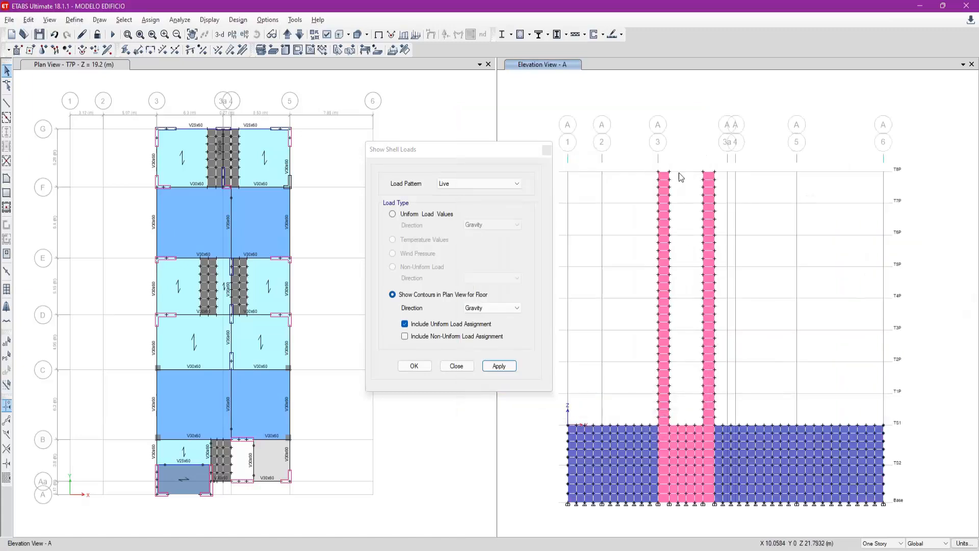
- Compare the grid A edge between the two corner walls in the model with the formwork plan in AutoCAD
scroll(168, 499, "up", 4)
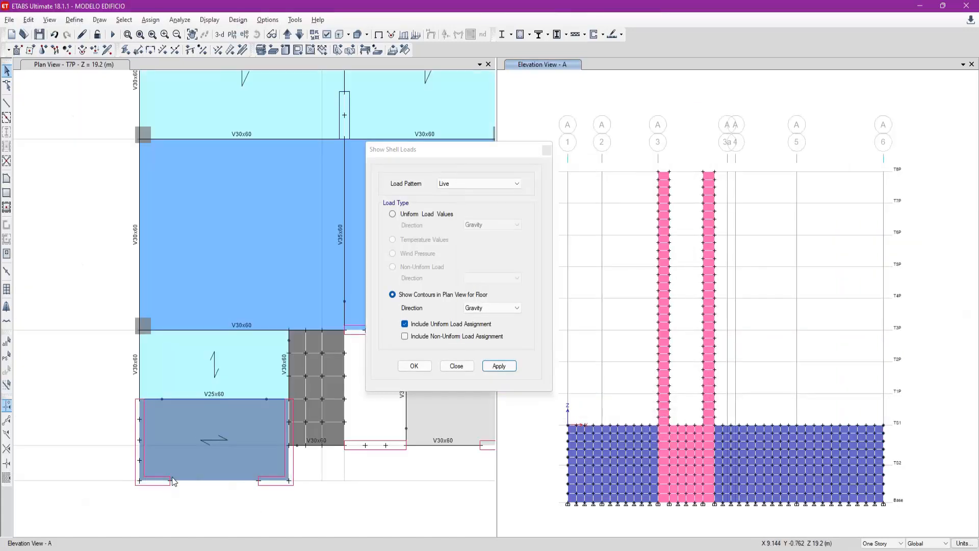
left_click(174, 481)
left_click(653, 245)
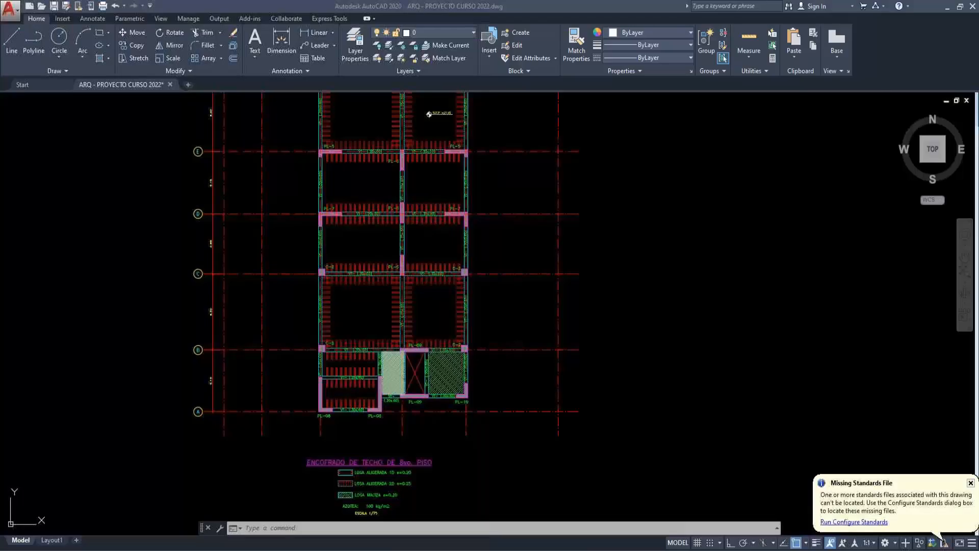
scroll(443, 336, "down", 2)
scroll(396, 402, "up", 5)
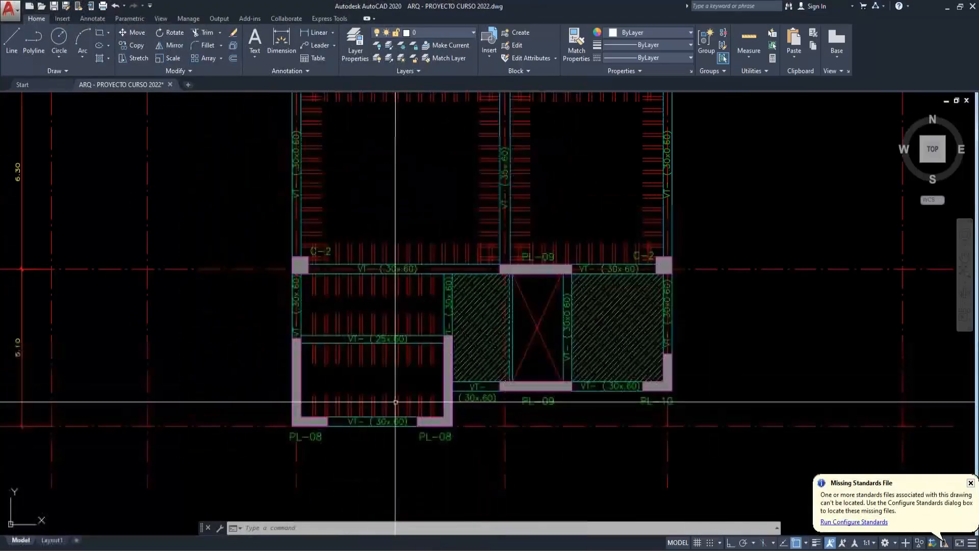
scroll(377, 400, "up", 2)
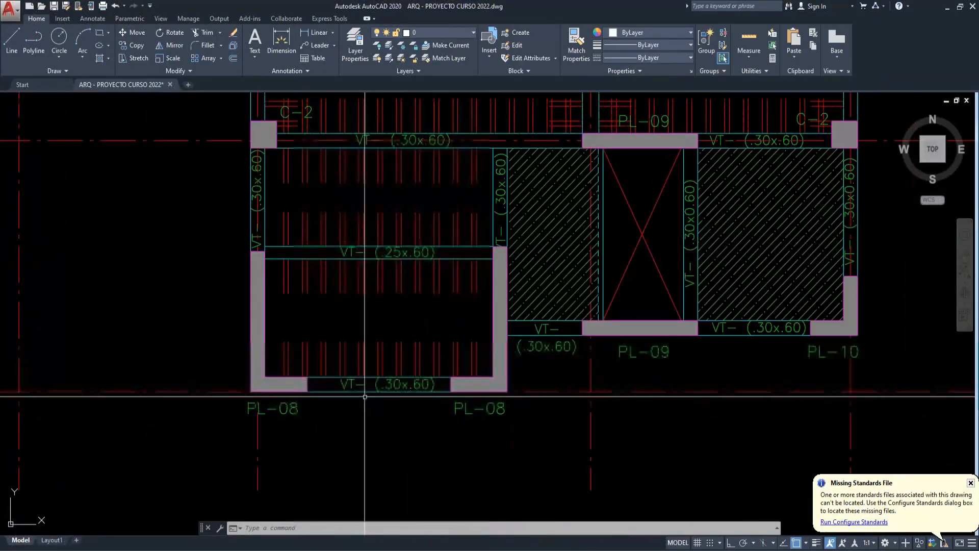
scroll(364, 397, "down", 1)
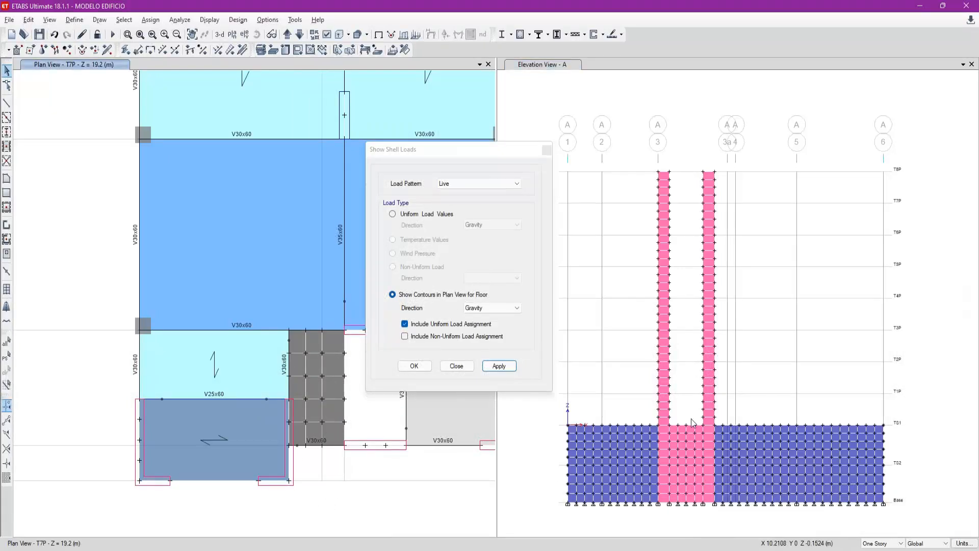
- Back in ETABS on story T1P, draw a V30x60 beam along grid A between the ends of the two corner walls
left_click(299, 34)
left_click(299, 34)
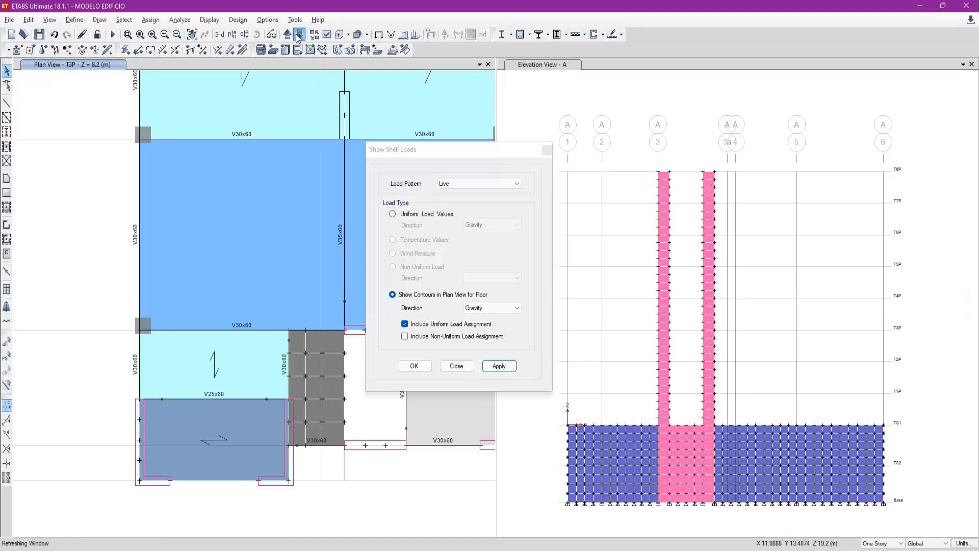
left_click(299, 34)
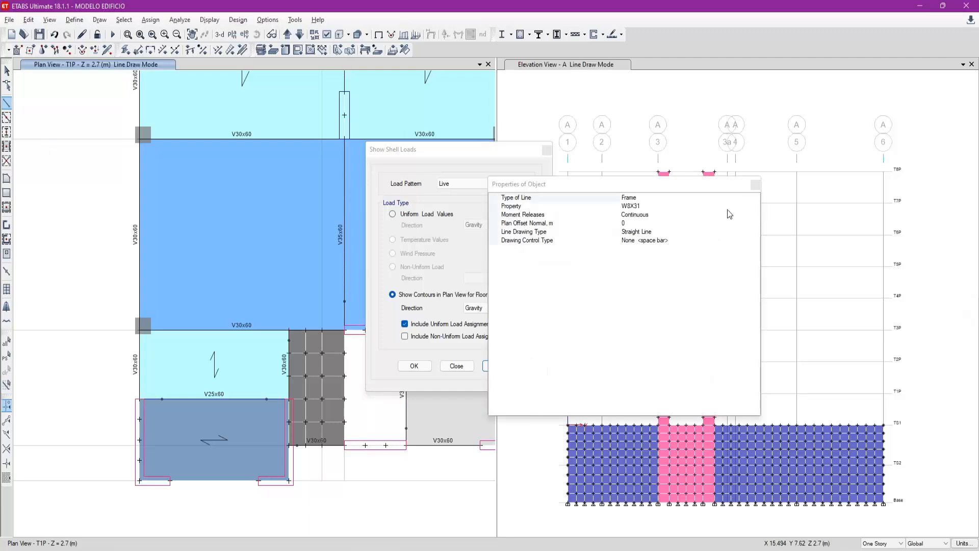
left_click(756, 206)
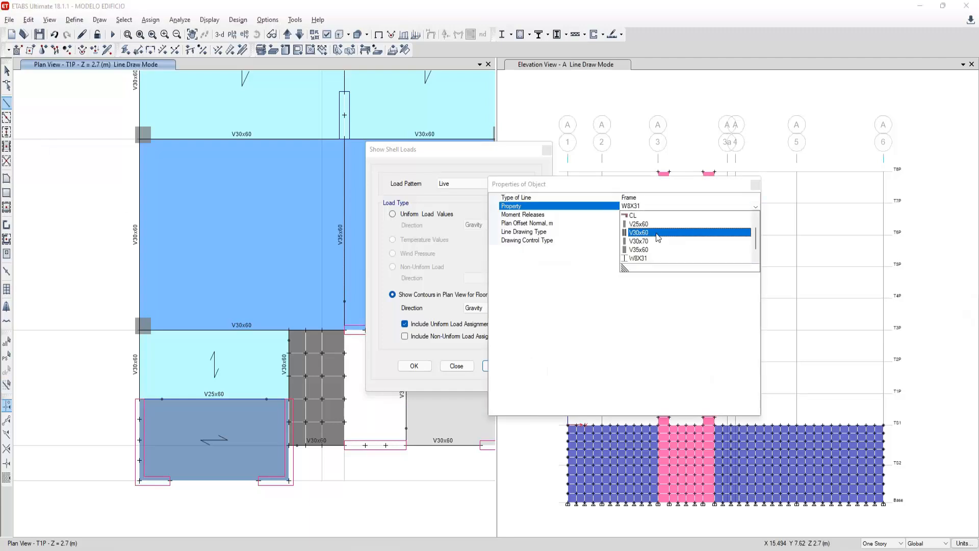
left_click(714, 232)
left_click(171, 481)
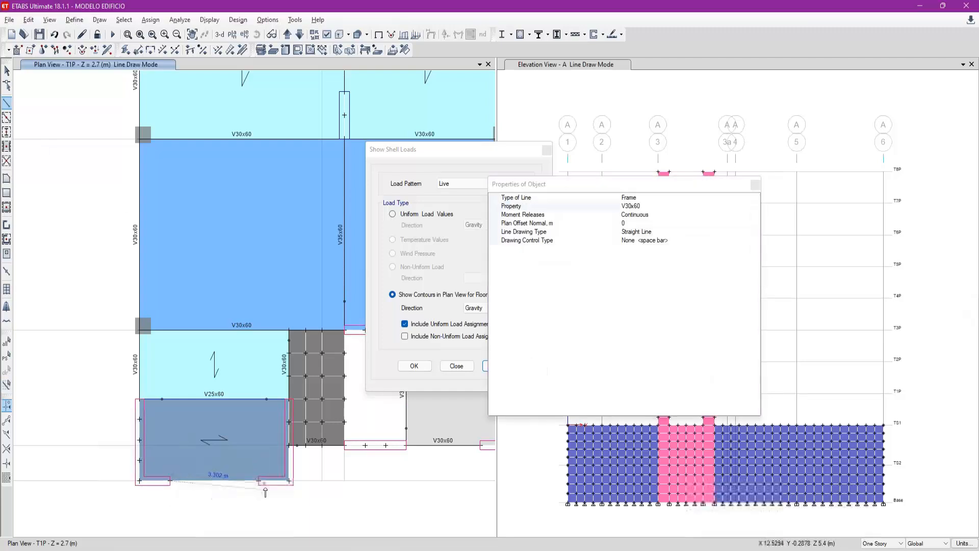
left_click(259, 480)
key("Escape")
- Assign a uniform Dead gravity load of 0.43 tonf/m to the grid A beam on T1P, replacing existing loads
left_click(240, 482)
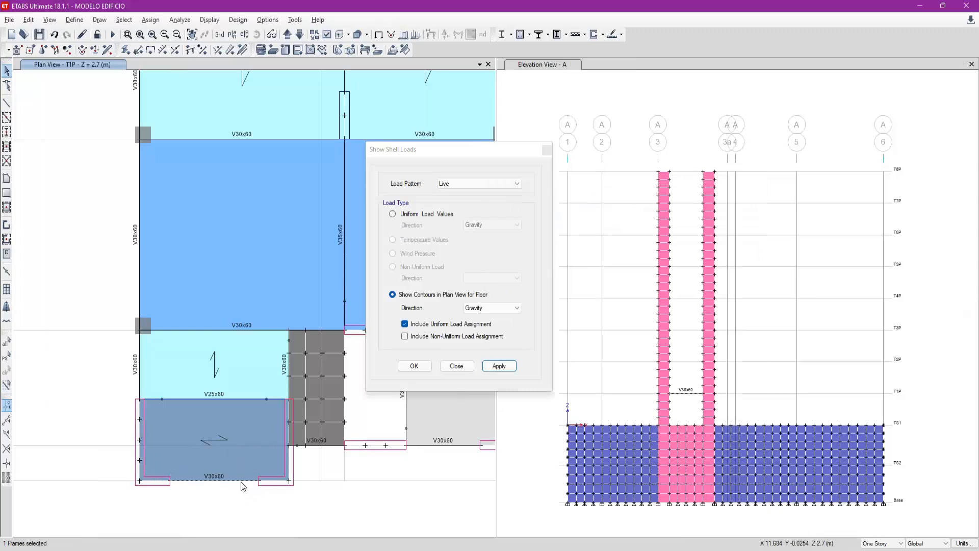
left_click(230, 50)
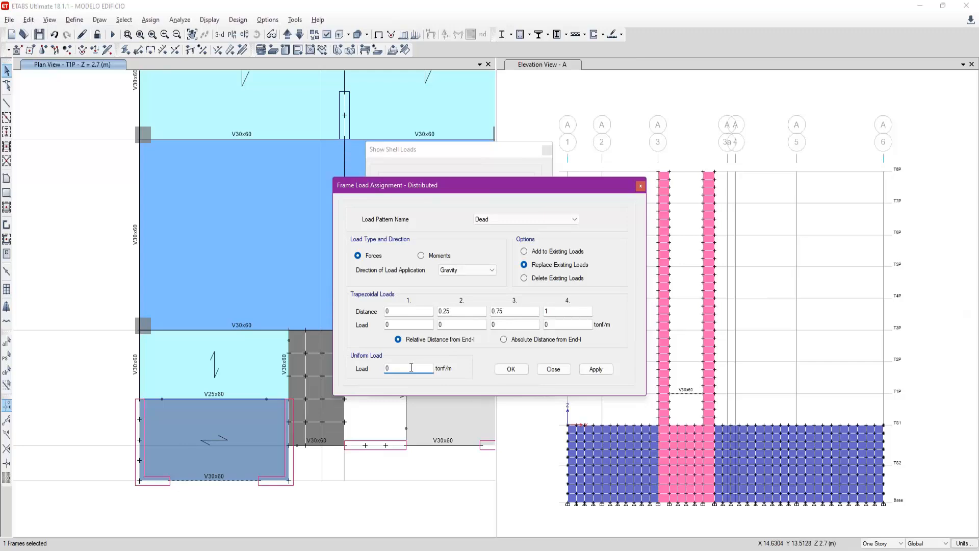
left_click(596, 369)
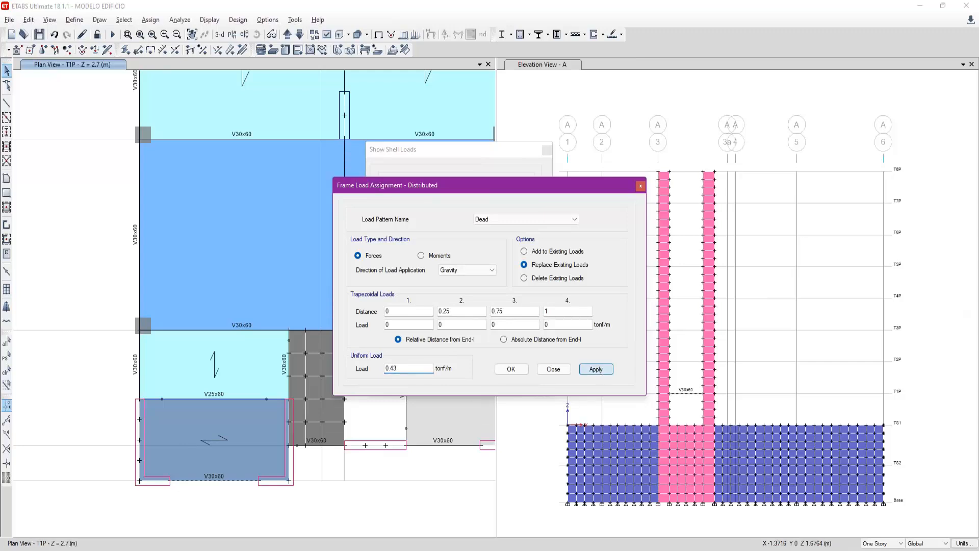
left_click(551, 370)
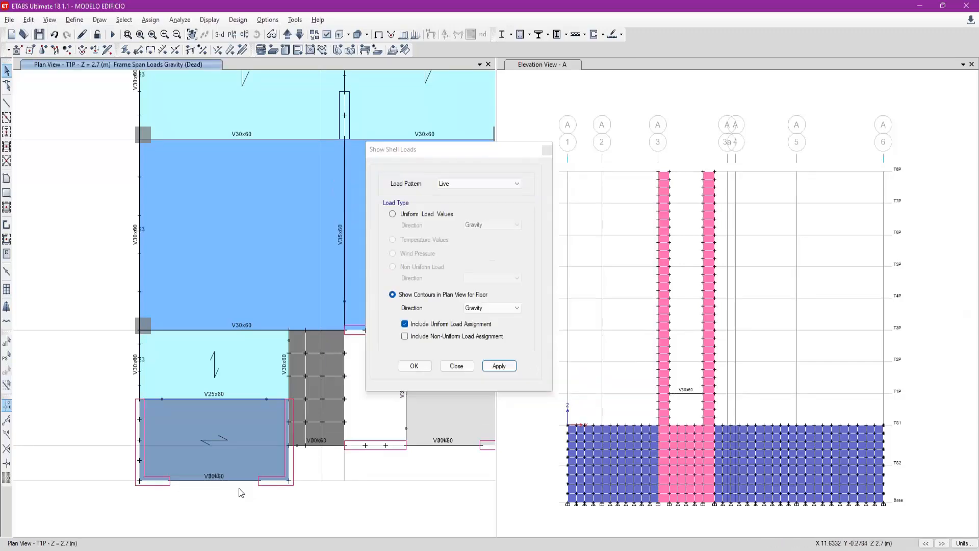
- Replicate the grid A V30x60 beam between the corner walls from story T1P to stories T2P through T8P
left_click(243, 481)
key("ctrl+r")
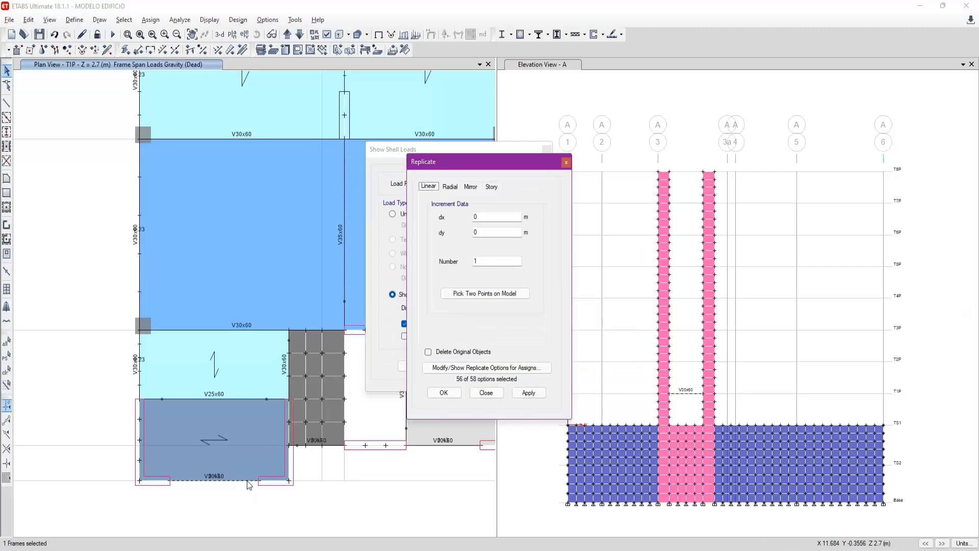
left_click(491, 187)
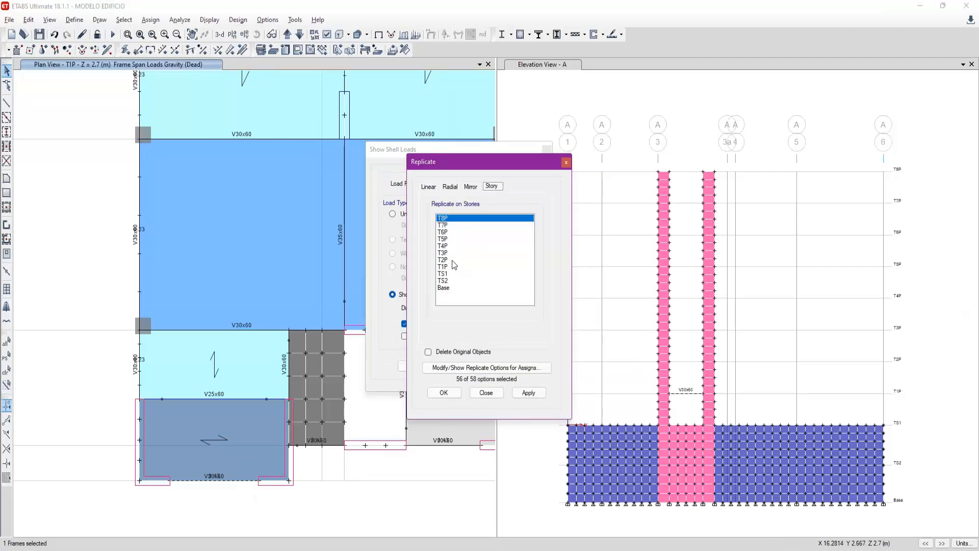
left_click_drag(452, 260, 464, 218)
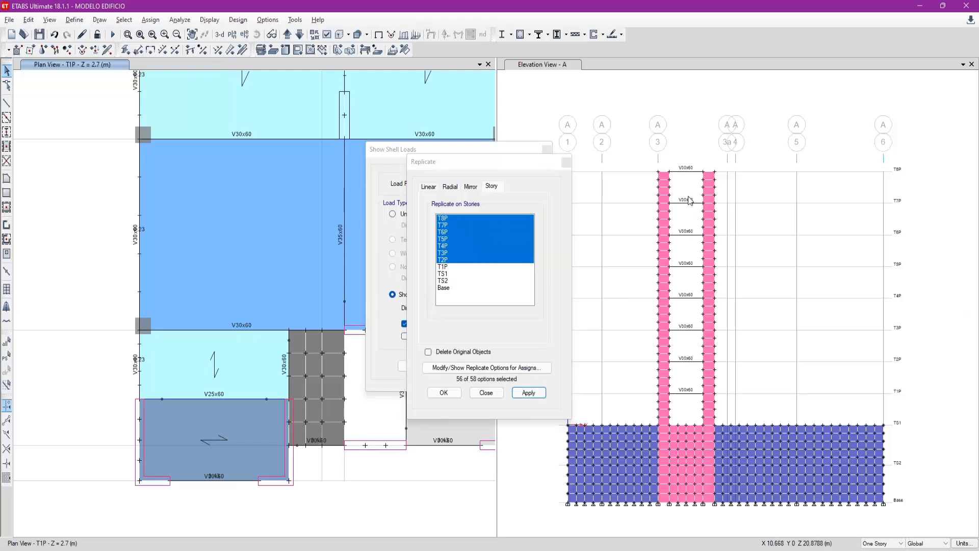
left_click(688, 172)
left_click_drag(691, 211, 680, 183)
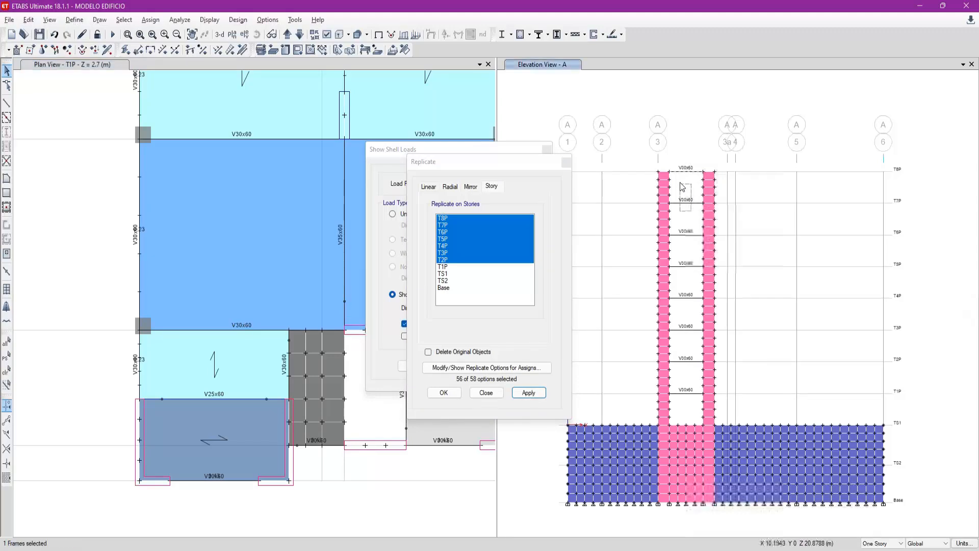
key("ctrl+q")
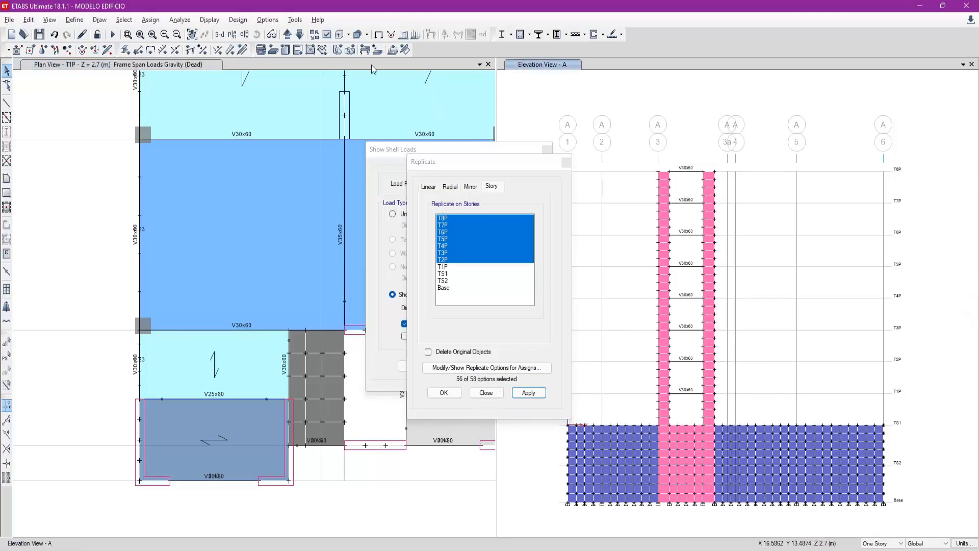
- Show the Dead frame span loads with their values in elevation A and close the open dialogs
left_click(355, 51)
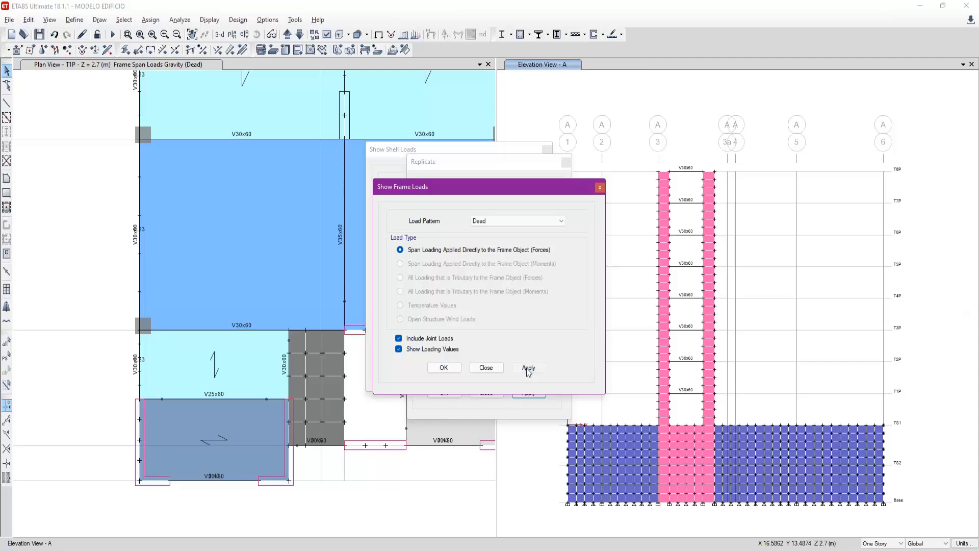
left_click(528, 367)
left_click(726, 313)
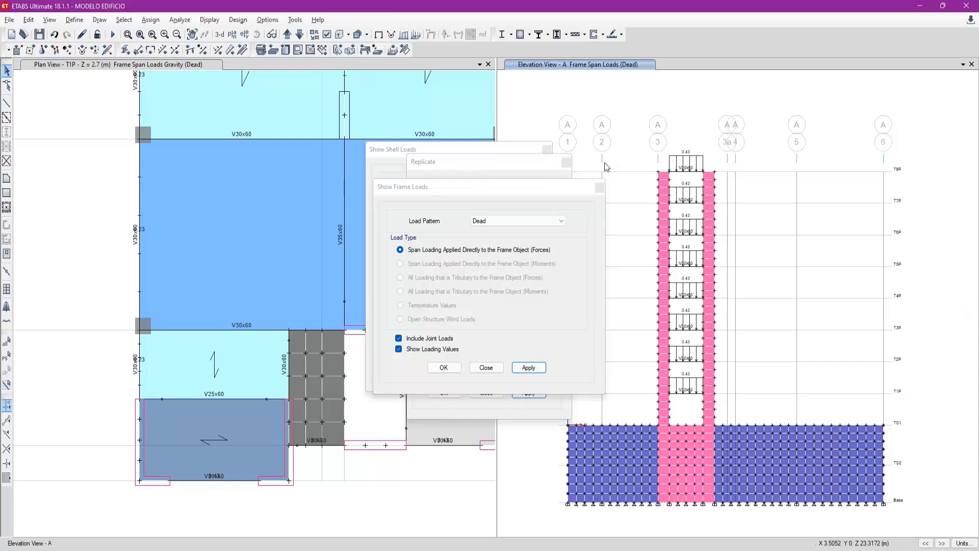
left_click(486, 368)
left_click(492, 393)
left_click(461, 366)
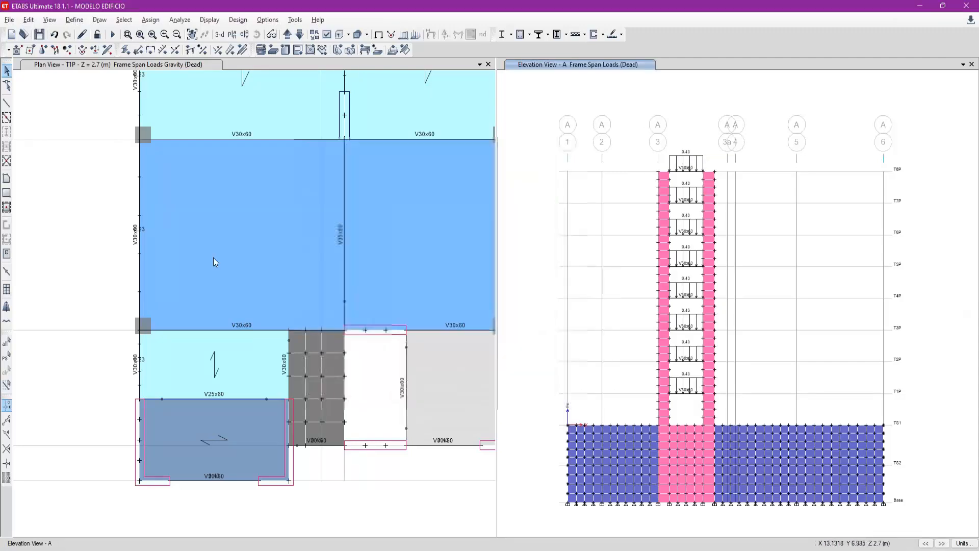
- Isolate all story T8P objects in a 3D view and examine the Dead loads on the roof perimeter beams
left_click(88, 296)
left_click(232, 35)
left_click(442, 409)
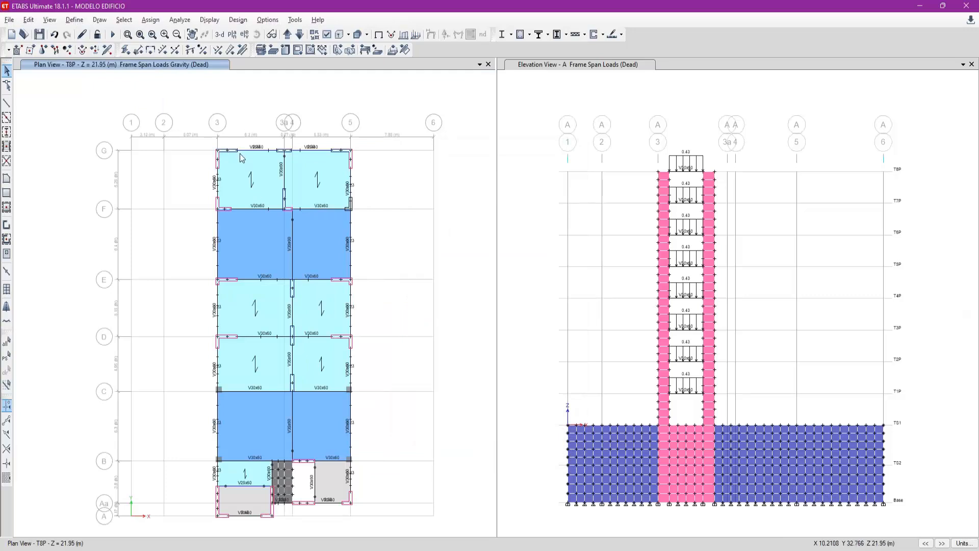
left_click_drag(173, 120, 372, 528)
right_click(397, 477)
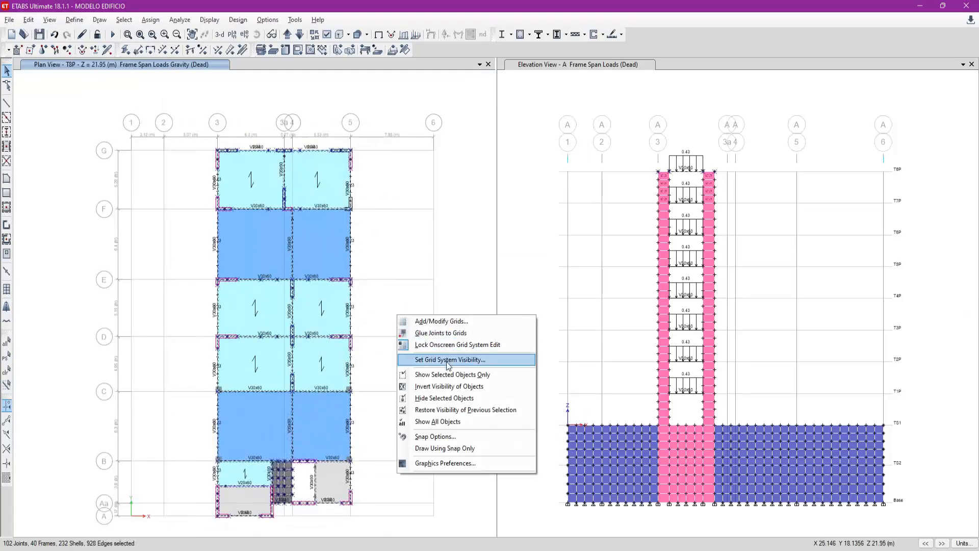
left_click(434, 374)
left_click(219, 34)
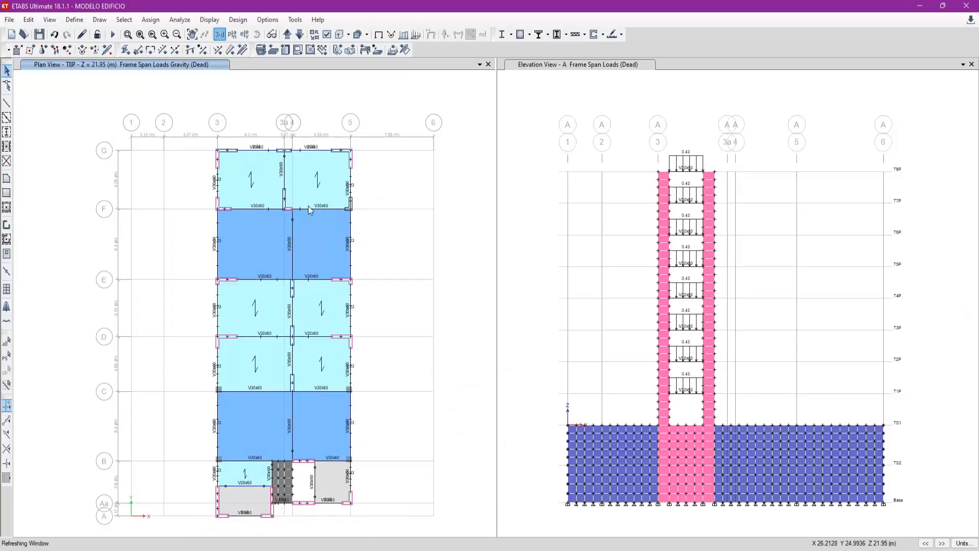
scroll(151, 85, "up", 5)
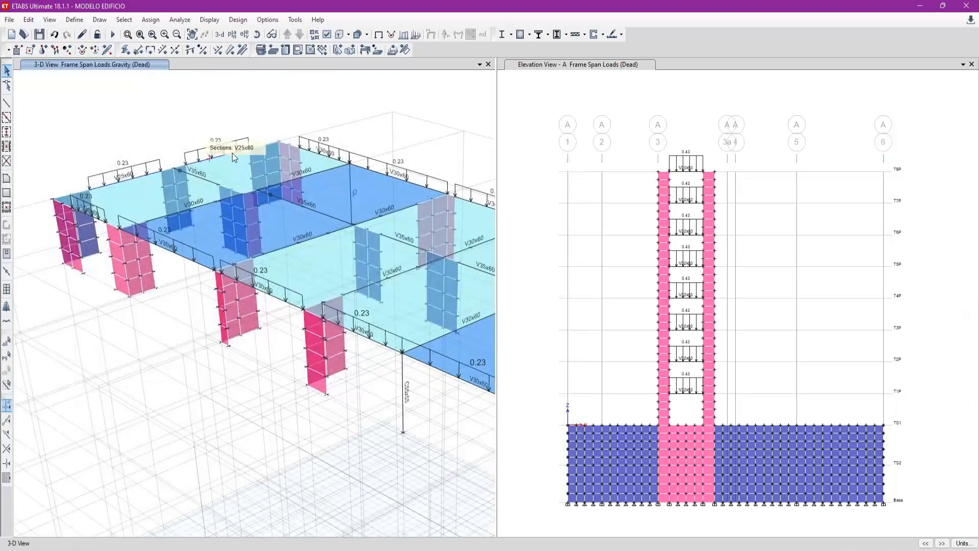
scroll(443, 357, "up", 3)
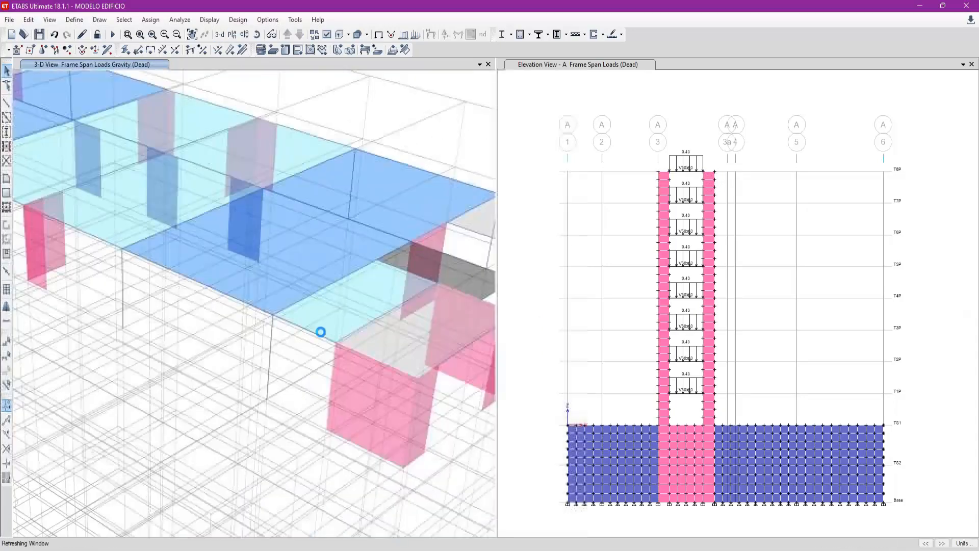
middle_click_drag(321, 332, 266, 322)
middle_click_drag(396, 306, 392, 311)
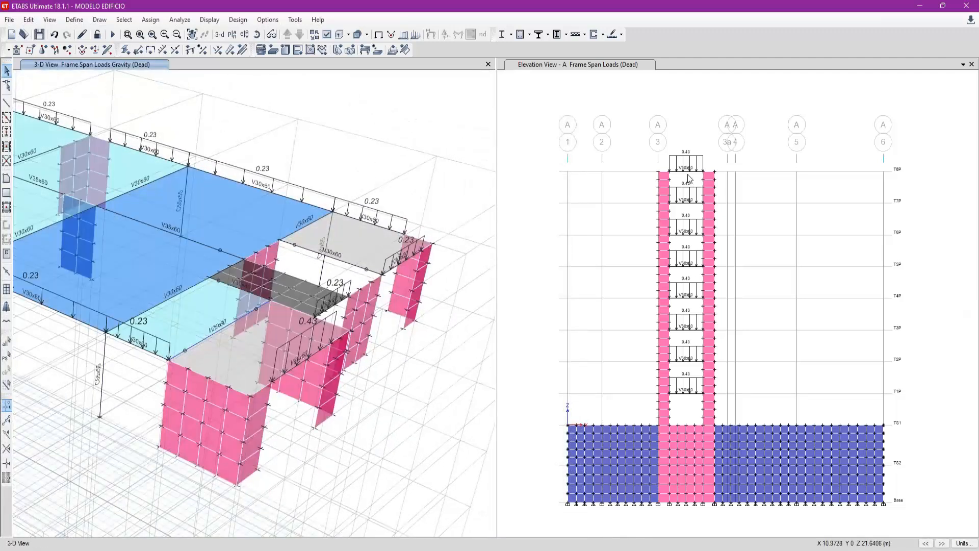
- Assign a uniform Dead gravity load of 0.23 tonf/m to the grid A beam on T8P, replacing existing loads
left_click(689, 178)
left_click(692, 175)
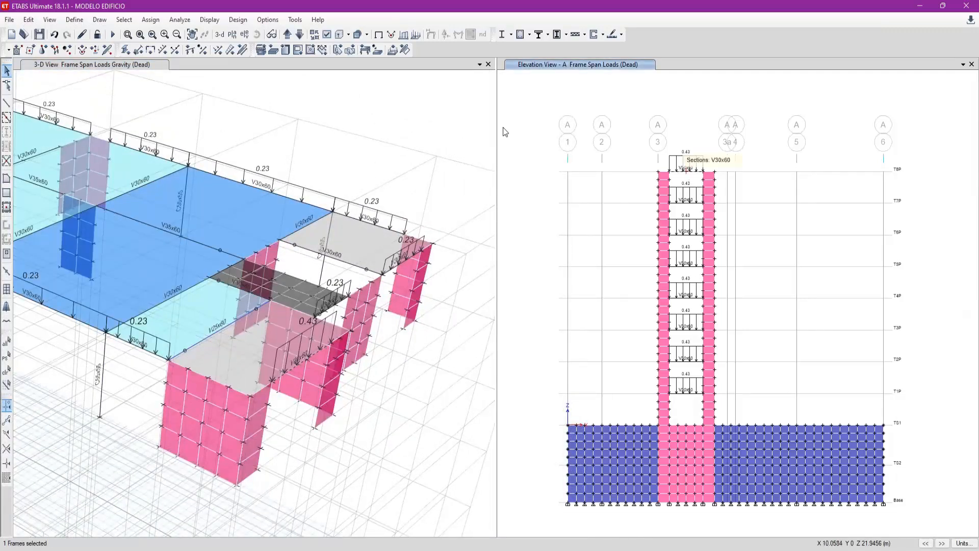
left_click(229, 54)
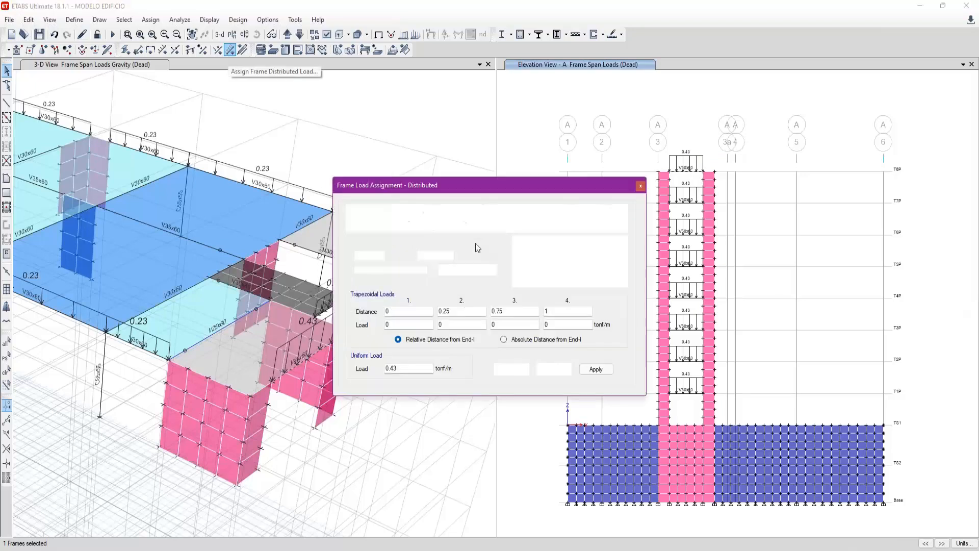
left_click(411, 368)
key("BackSpace")
key("BackSpace")
type("23")
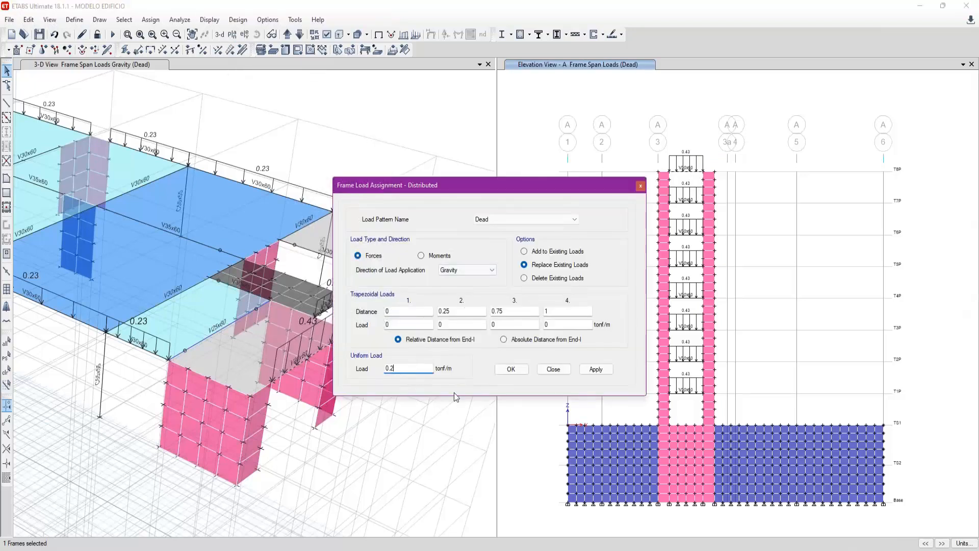
left_click(601, 369)
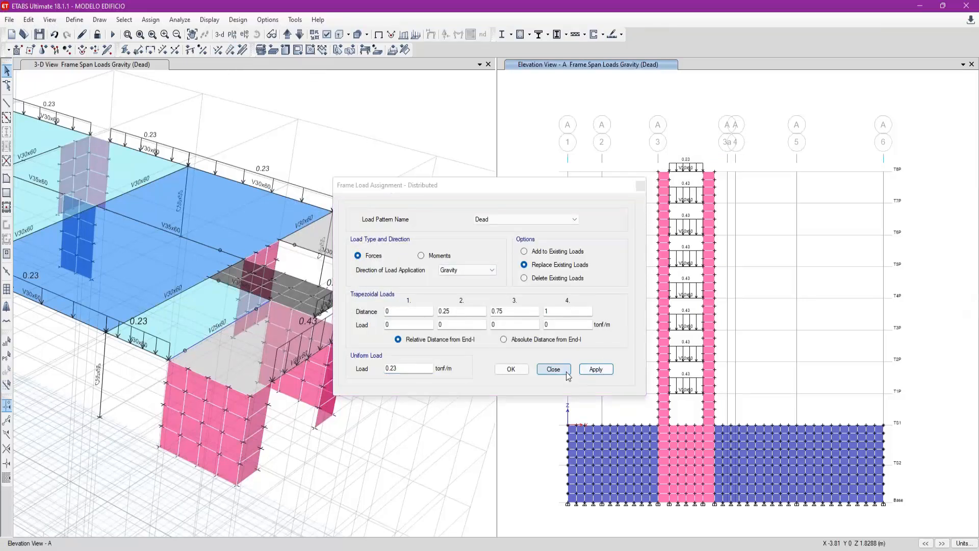
left_click(554, 369)
- Show all objects of the building again in the default 3D view and save the model
scroll(350, 227, "down", 5)
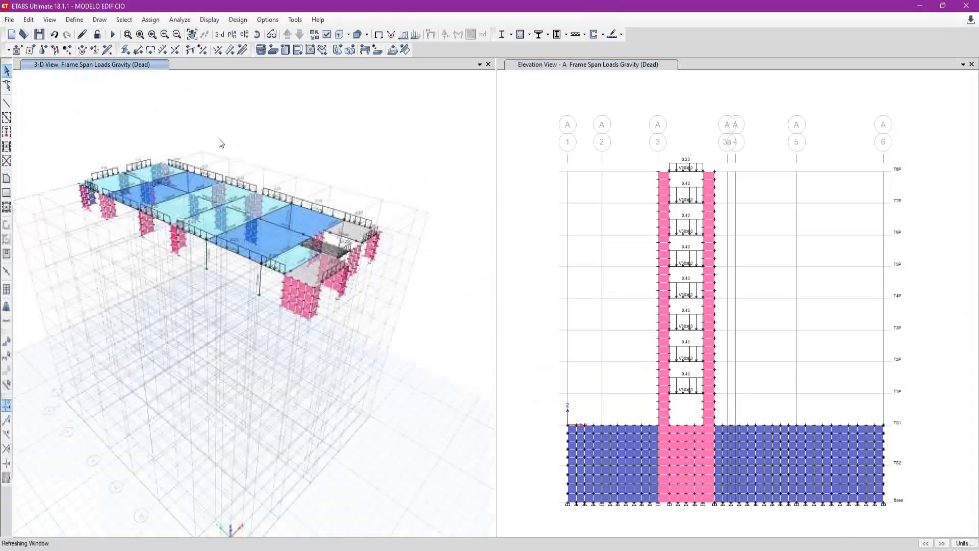
left_click(220, 36)
key("ctrl+s")
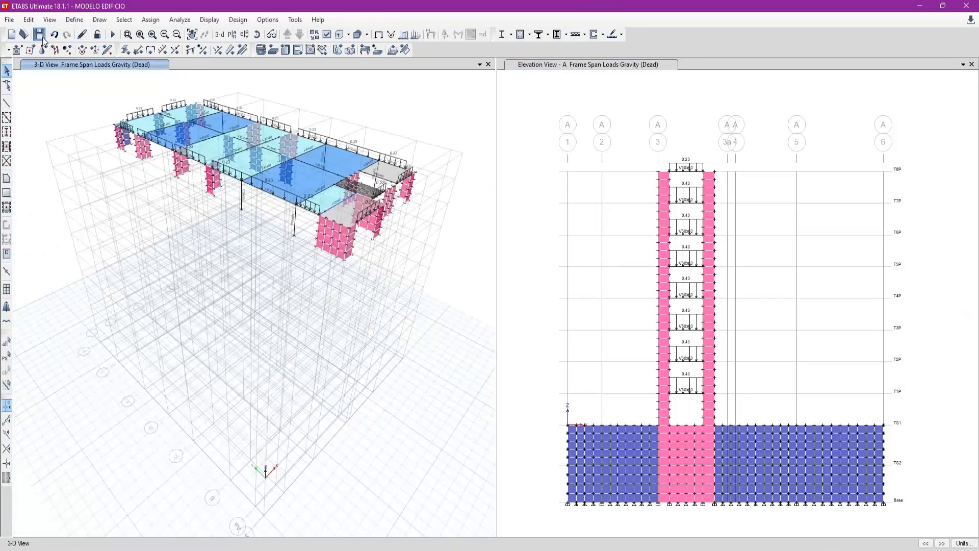
right_click(45, 257)
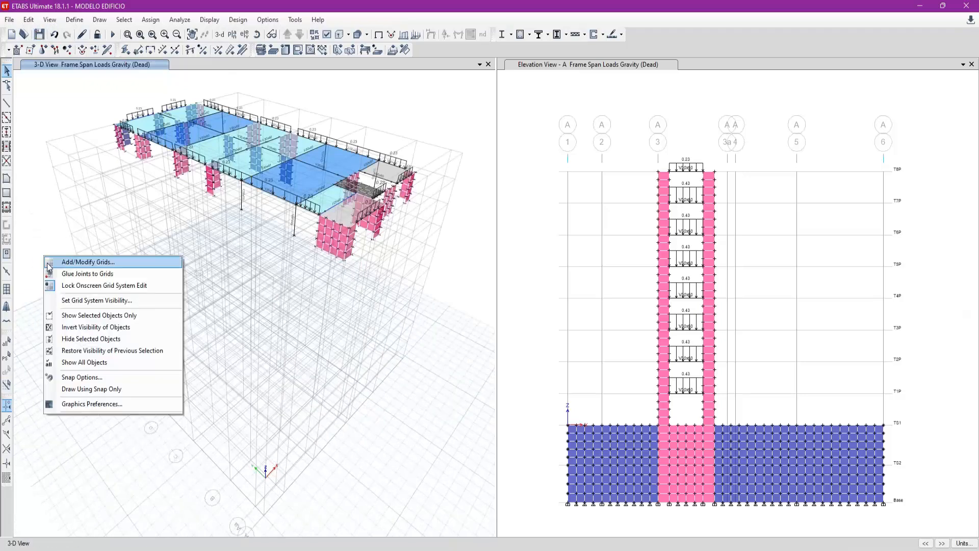
left_click(92, 363)
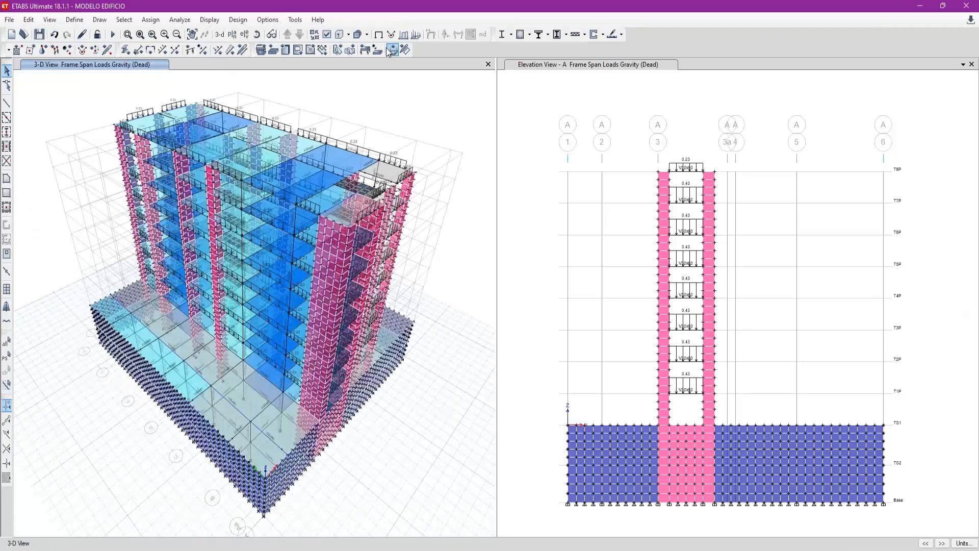
key("ctrl+s")
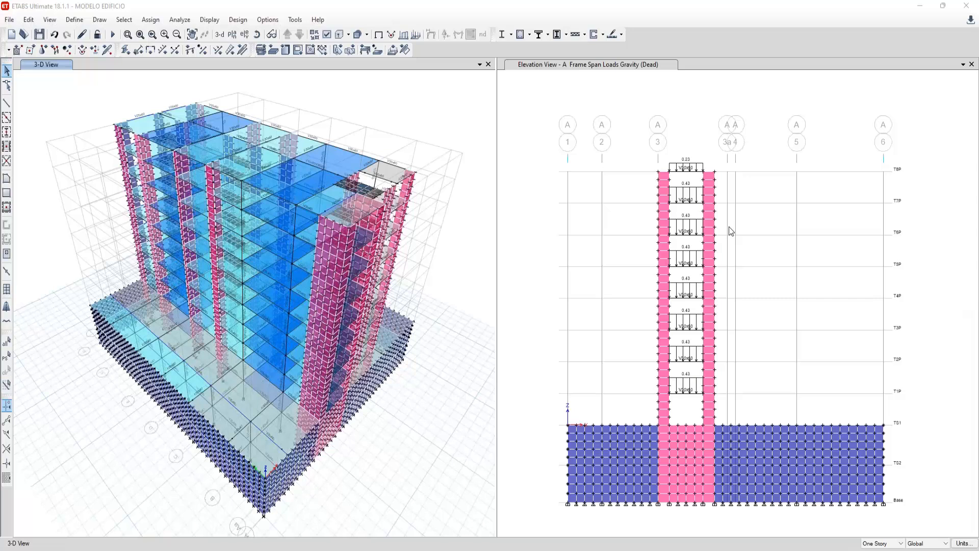
left_click(70, 107)
left_click(39, 34)
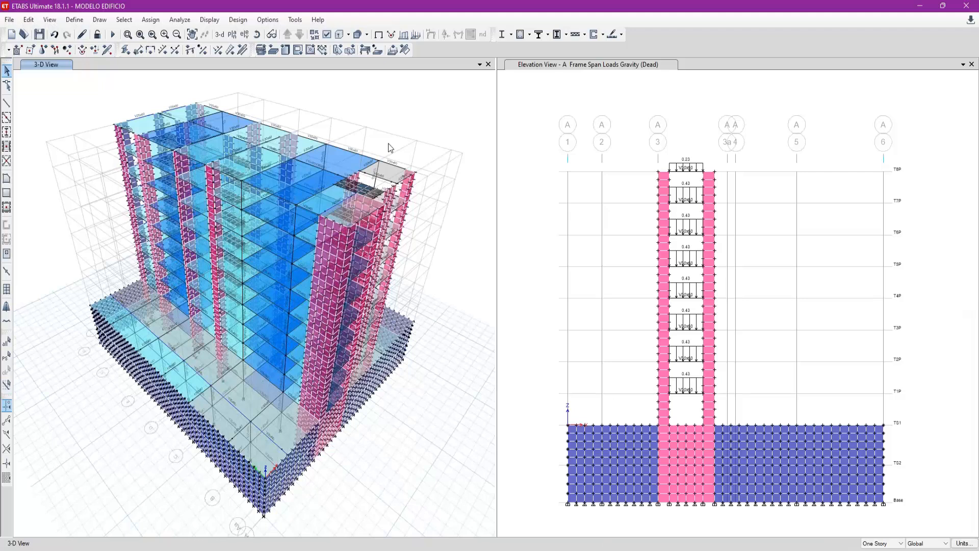
- Switch the 3D view to the plan view of the Base level
left_click(232, 34)
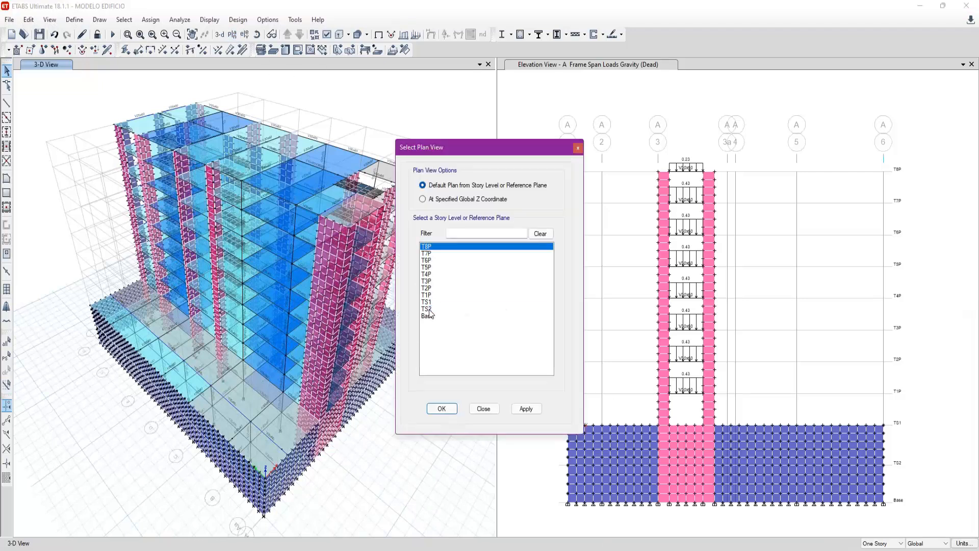
left_click(431, 316)
left_click(442, 408)
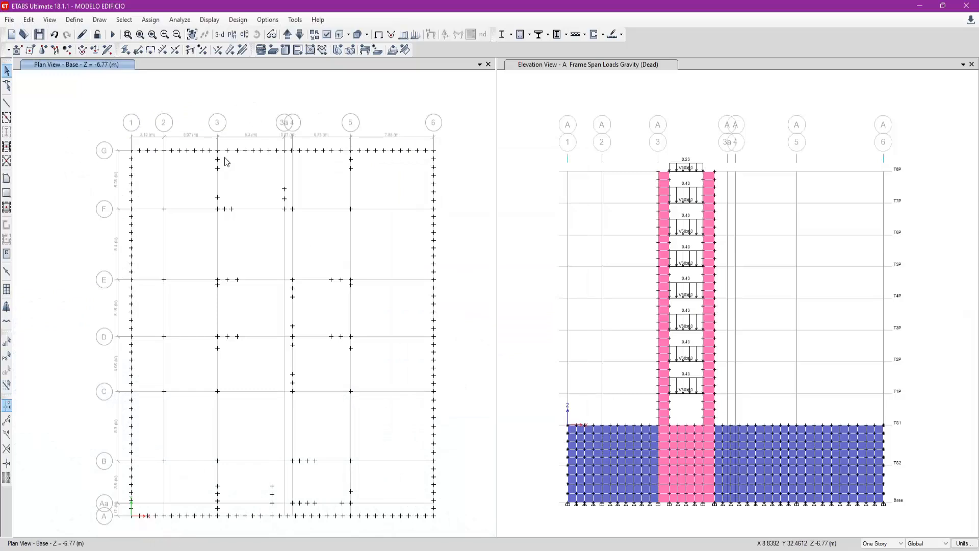
left_click_drag(98, 124, 454, 536)
- Check how many joints the whole model has by selecting by the Joints object type, and clear the selection
left_click(124, 19)
mouse_move(130, 36)
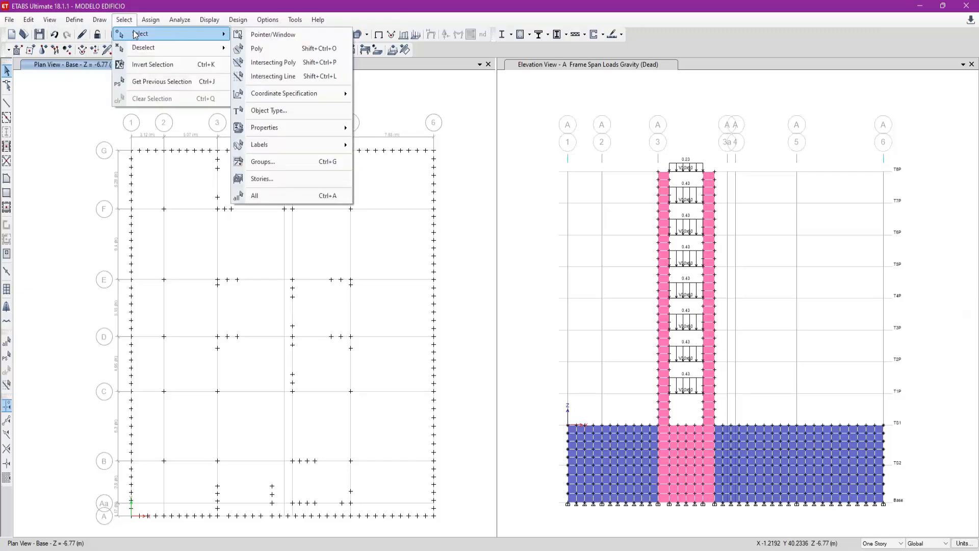
left_click(280, 109)
left_click_drag(425, 165, 296, 132)
left_click(322, 343)
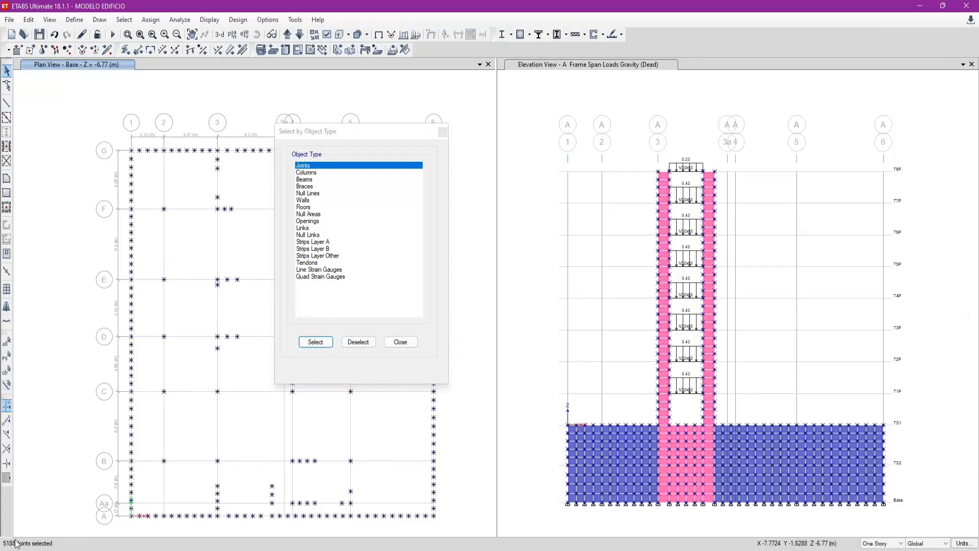
key("ctrl+q")
left_click(316, 342)
left_click(400, 343)
key("ctrl+q")
- Assign restraints to all joints of the Base level
left_click_drag(96, 109, 471, 531)
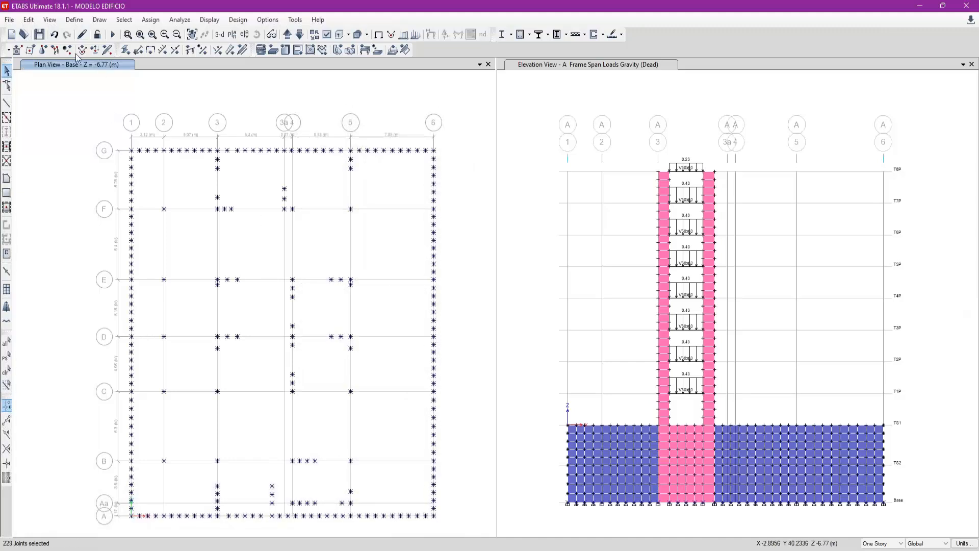
left_click(43, 49)
left_click(382, 301)
left_click(370, 326)
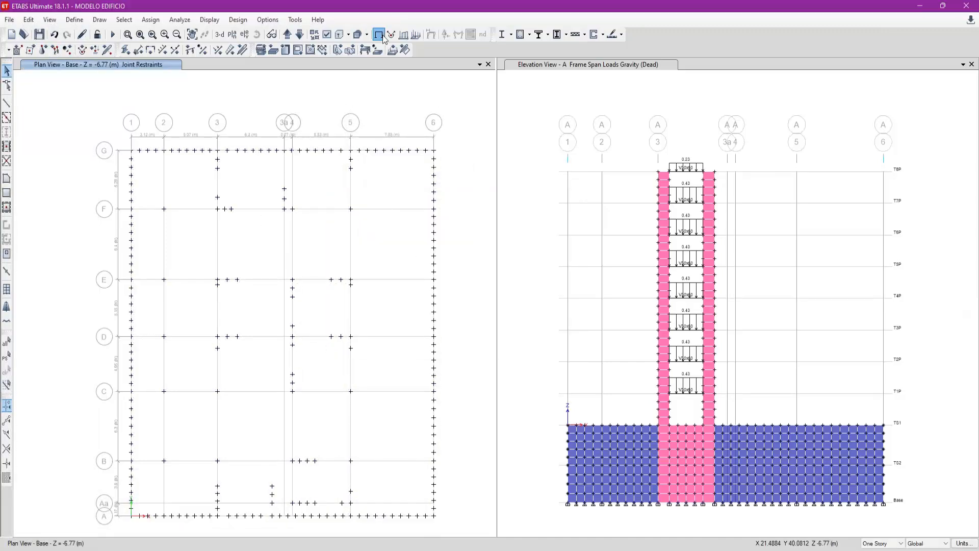
- Examine the base supports in 3D and open the information of a joint on the basement wall corner
left_click(272, 49)
left_click(219, 34)
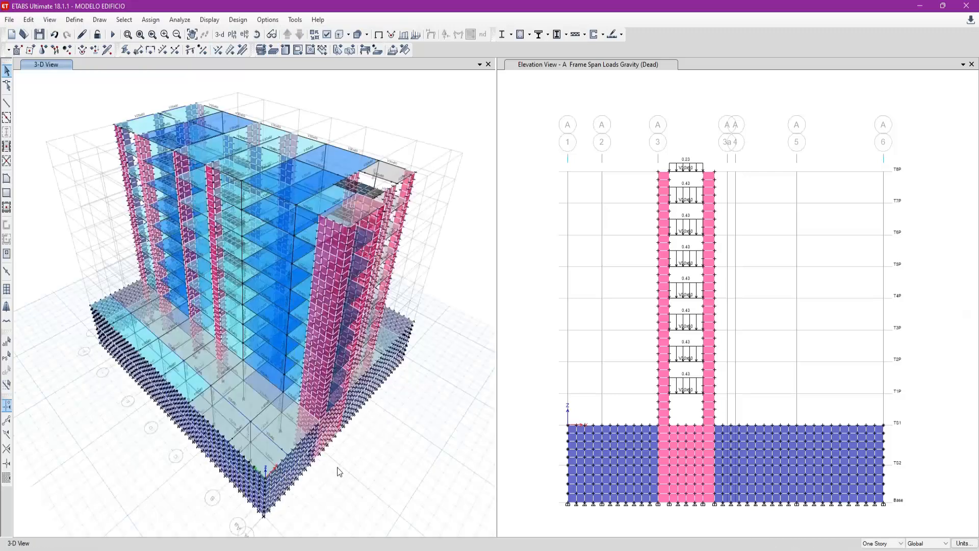
middle_click_drag(337, 453, 337, 386, "shift")
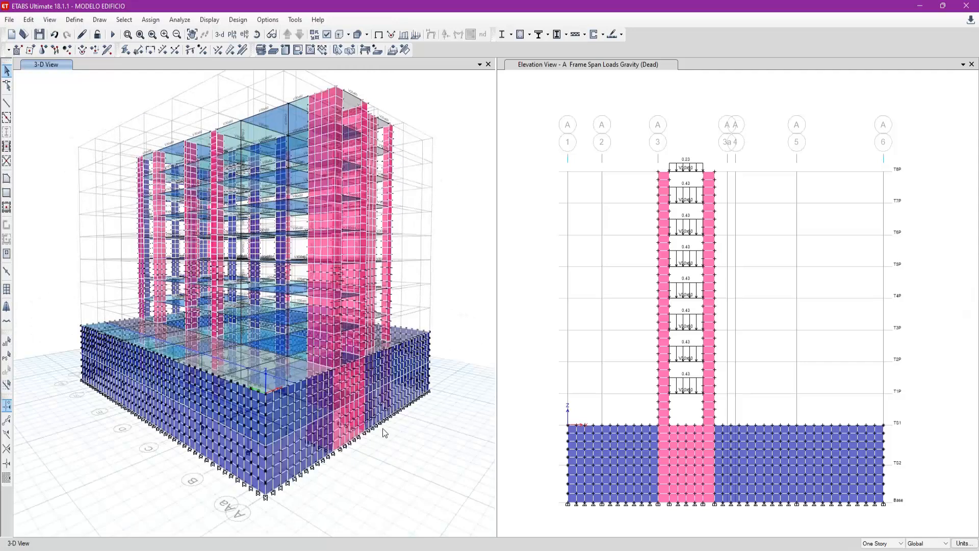
right_click(266, 470)
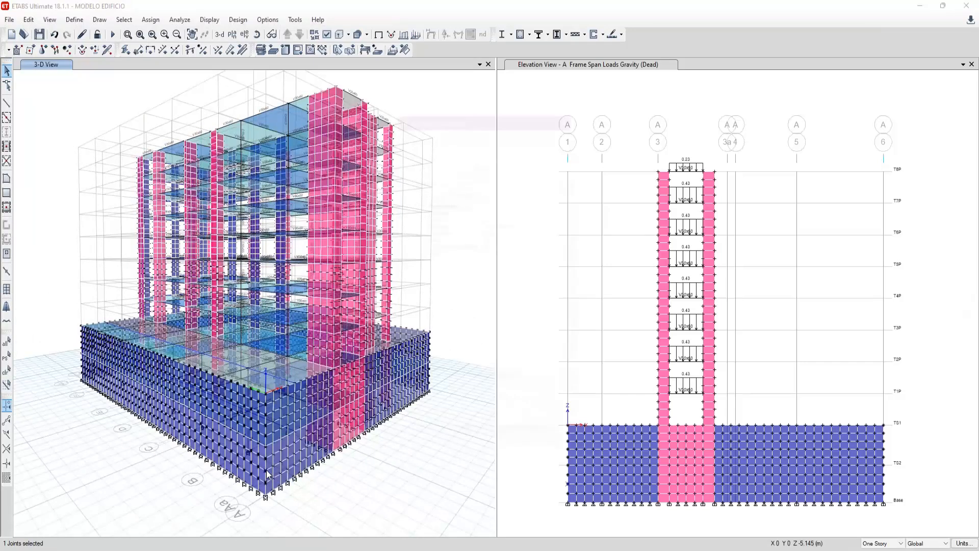
left_click(584, 97)
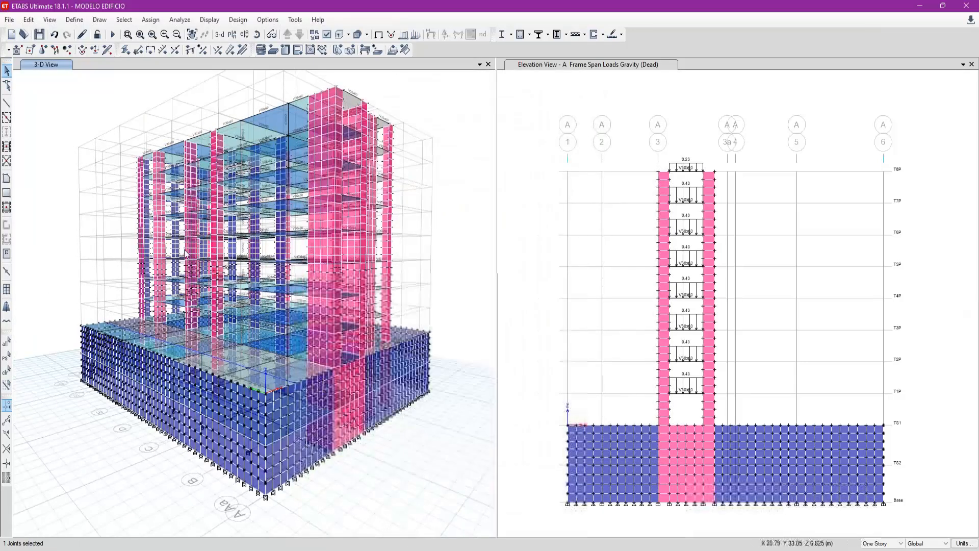
left_click(219, 34)
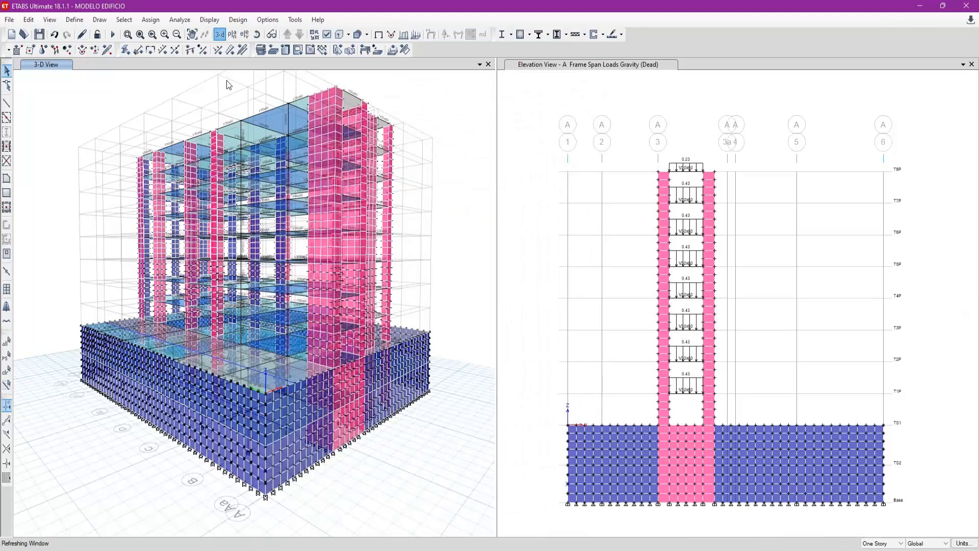
- Save the model and run the analysis for the Dead and Live cases, setting the Modal case to Do Not Run
left_click(39, 35)
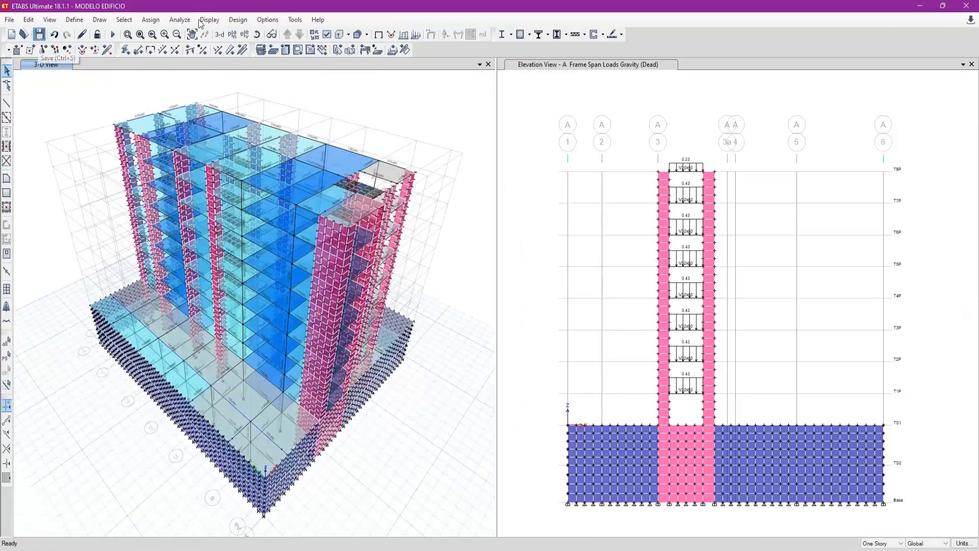
left_click(179, 20)
left_click(230, 61)
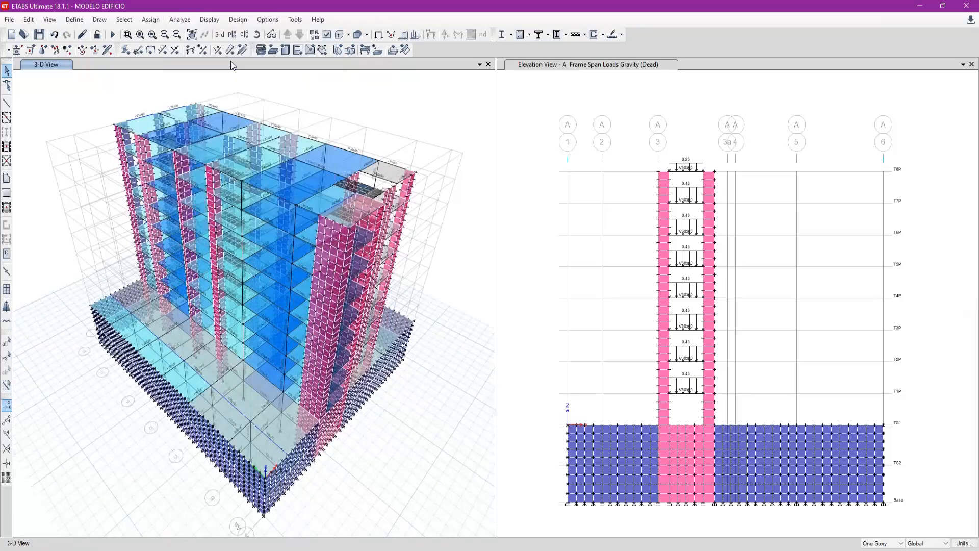
left_click_drag(399, 151, 234, 156)
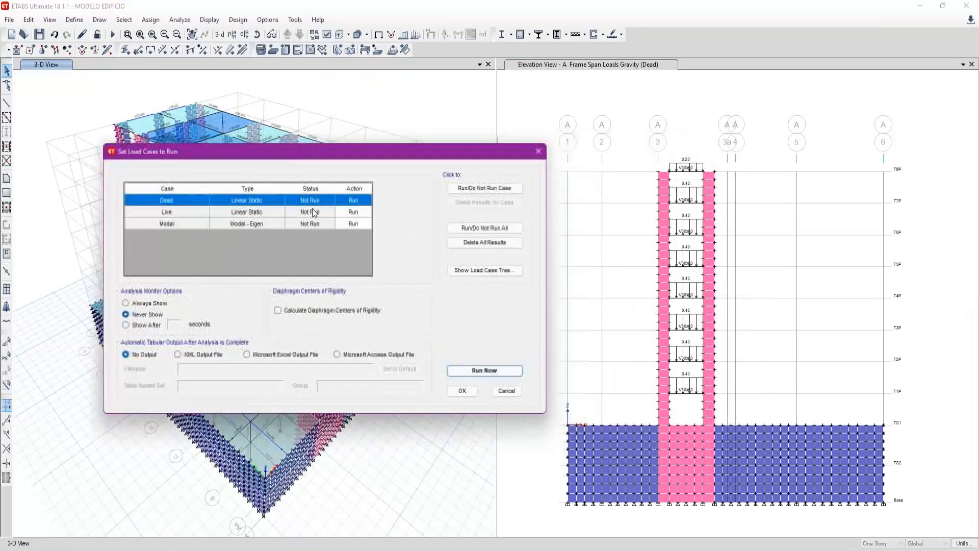
left_click(316, 223)
left_click(468, 191)
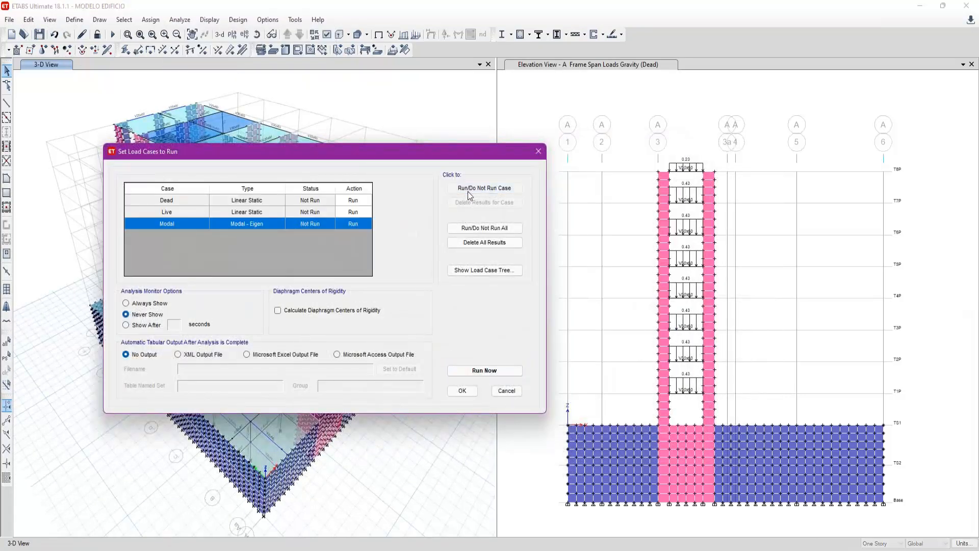
left_click(484, 372)
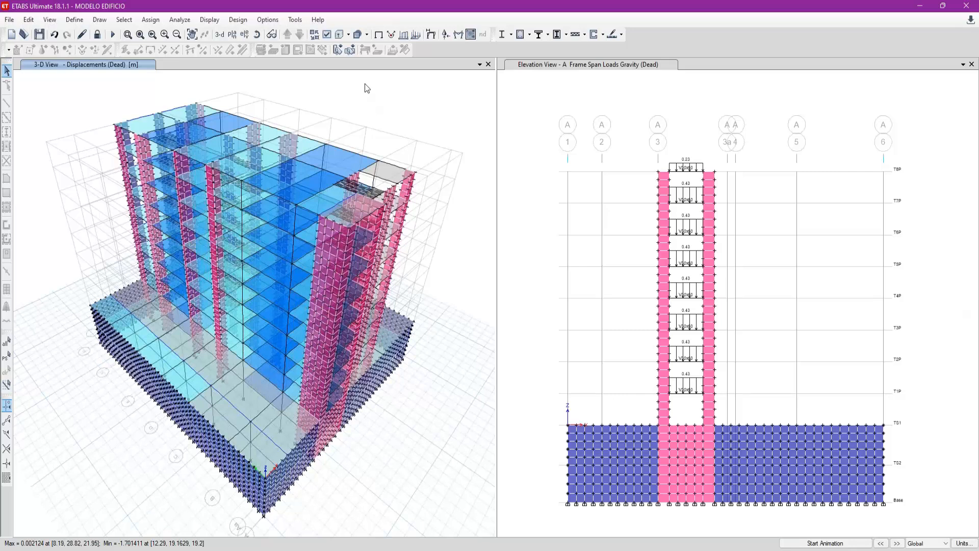
- Return the 3D view to the undeformed shape and examine the last analysis run log, including the element counts and stability check
left_click(378, 37)
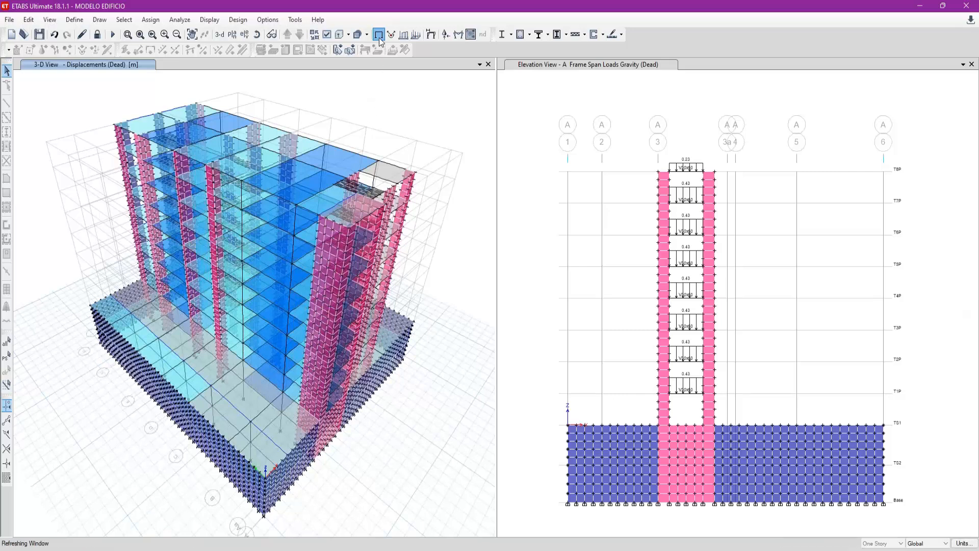
left_click(180, 20)
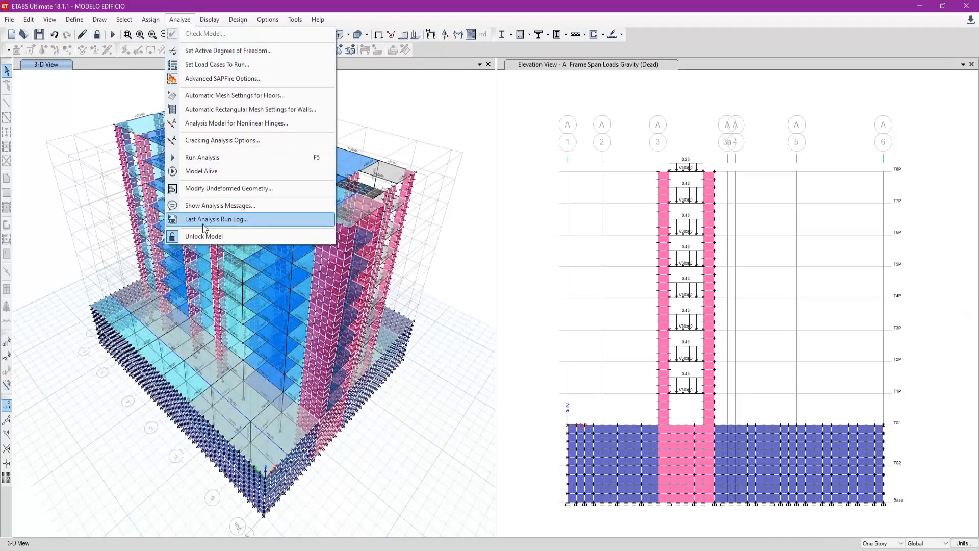
left_click(247, 220)
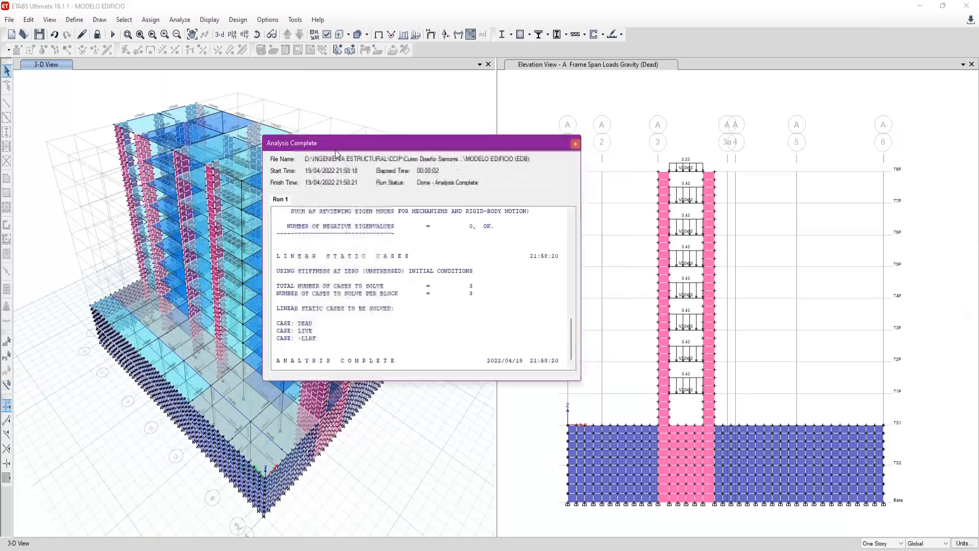
left_click_drag(425, 351, 423, 237)
left_click_drag(433, 401, 570, 477)
left_click_drag(363, 166, 279, 156)
left_click_drag(475, 359, 469, 245)
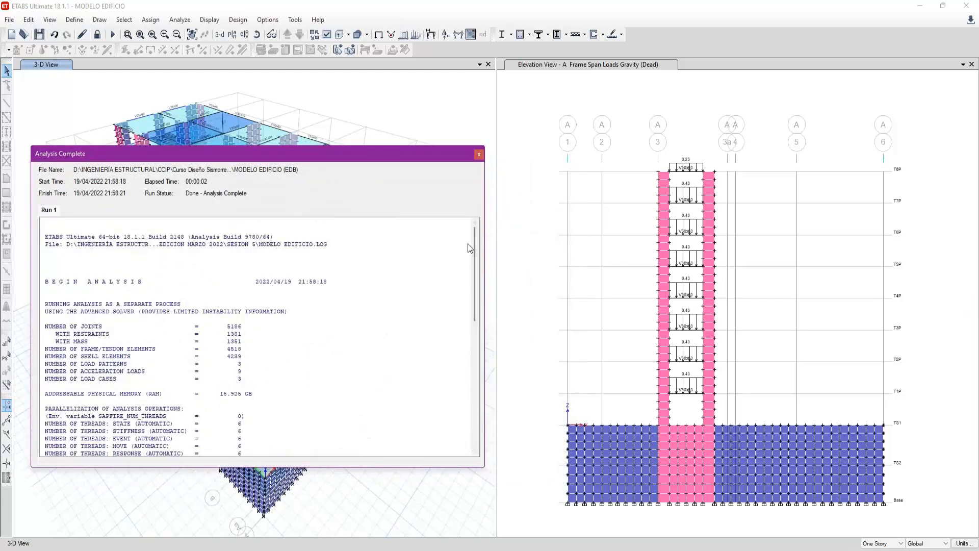
left_click_drag(403, 155, 422, 145)
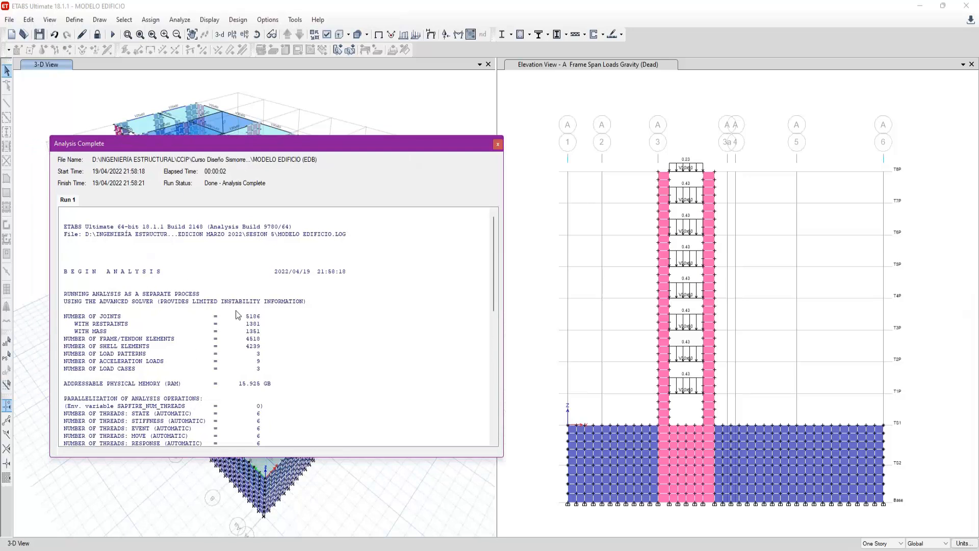
scroll(189, 318, "down", 1)
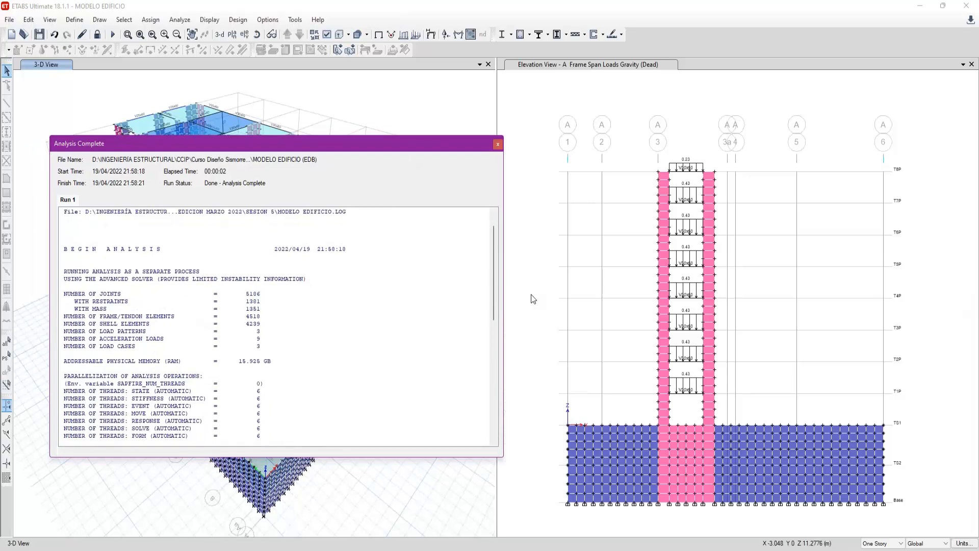
left_click_drag(494, 274, 506, 398)
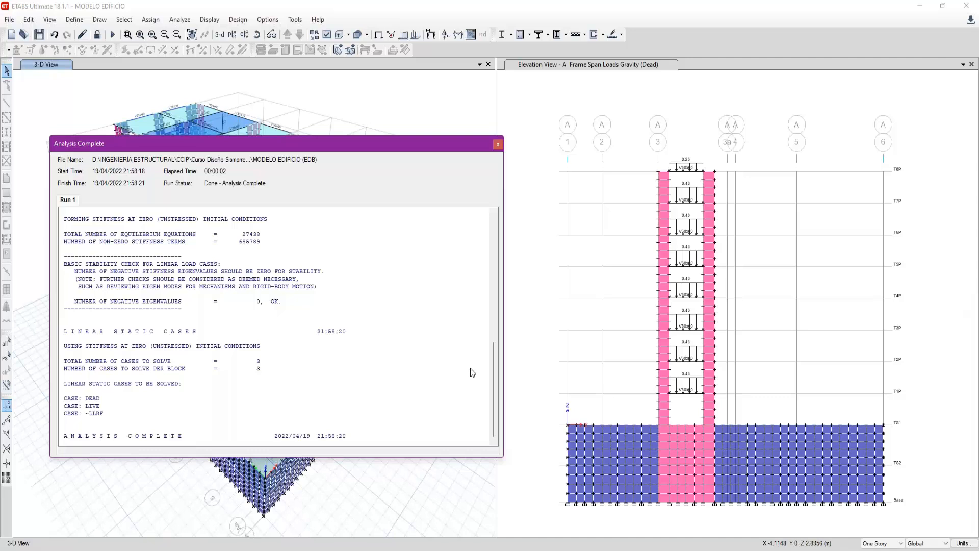
mouse_move(493, 408)
left_mouse_down()
mouse_move(506, 214)
mouse_move(478, 406)
left_mouse_up()
left_click(497, 147)
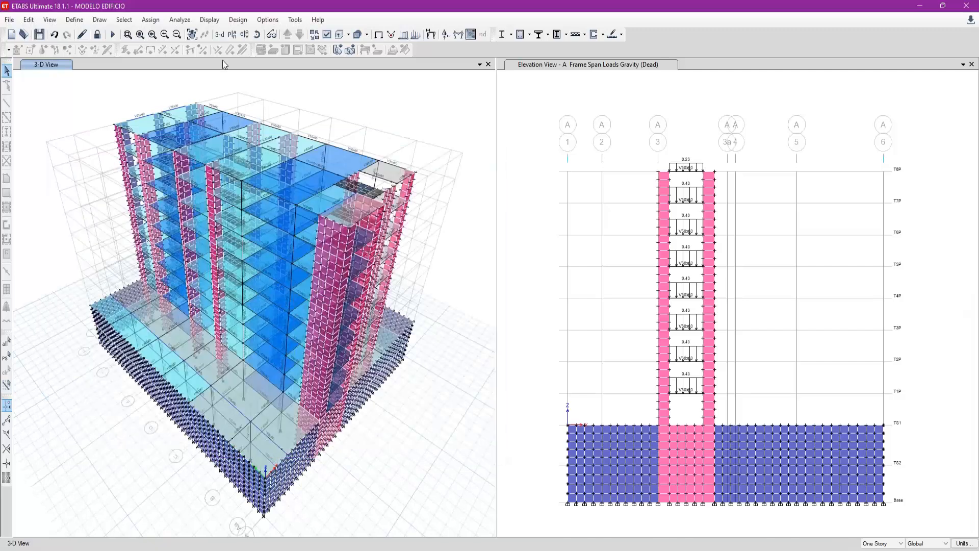
left_click(245, 34)
left_click_drag(515, 117, 201, 143)
left_click(389, 143)
- Switch the 3D view to the plan view of story T3P
left_click(232, 34)
left_click(463, 281)
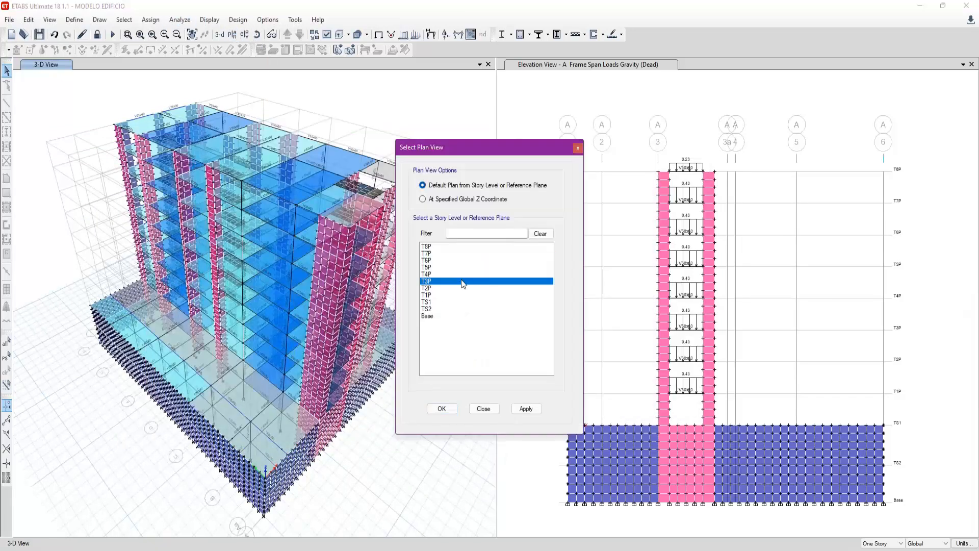
left_click(441, 408)
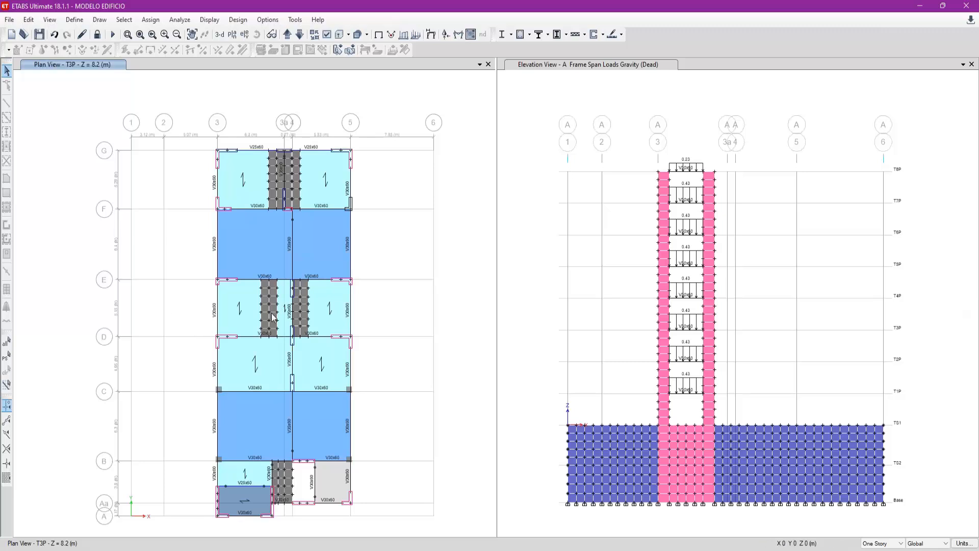
- Display the M22 resultant force contours for the Live case on the T3P plan and inspect the meshed slab strips between grids D and E
scroll(278, 306, "up", 3)
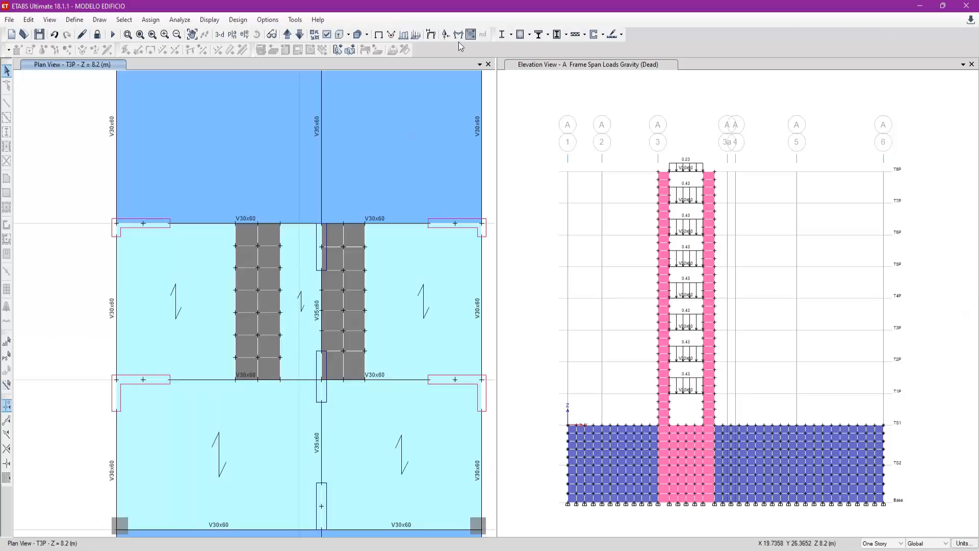
left_click(471, 34)
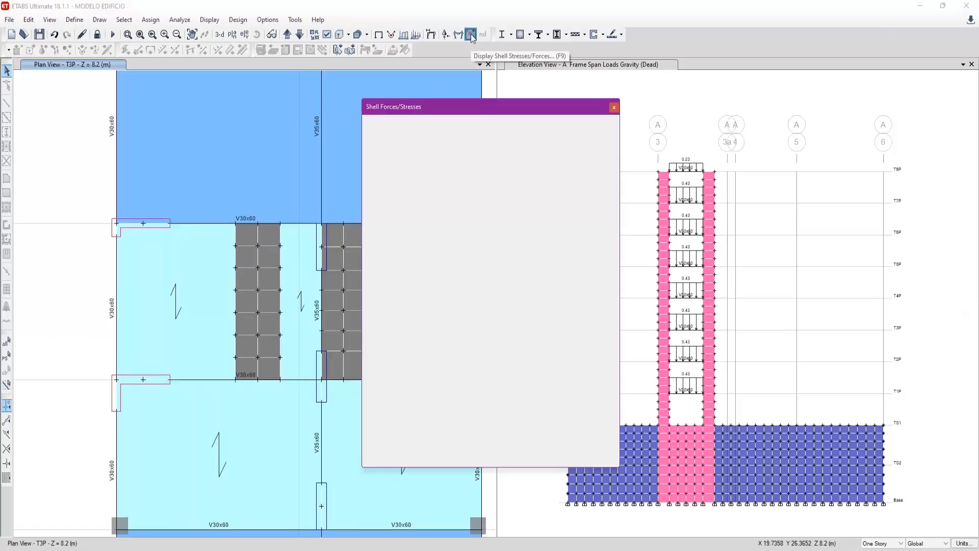
left_click_drag(476, 106, 455, 92)
left_click(419, 234)
left_click(405, 143)
left_click(384, 157)
left_click(487, 434)
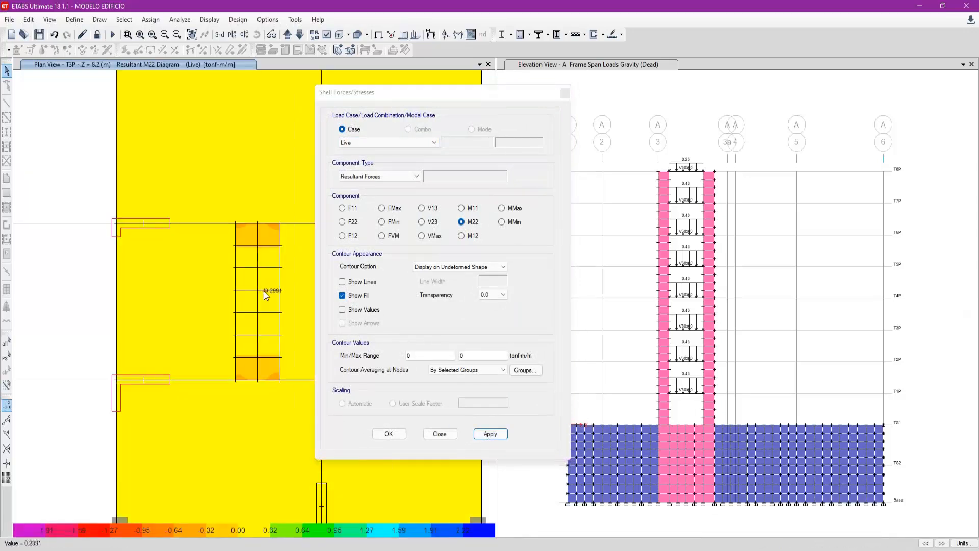
middle_click_drag(264, 292, 225, 327)
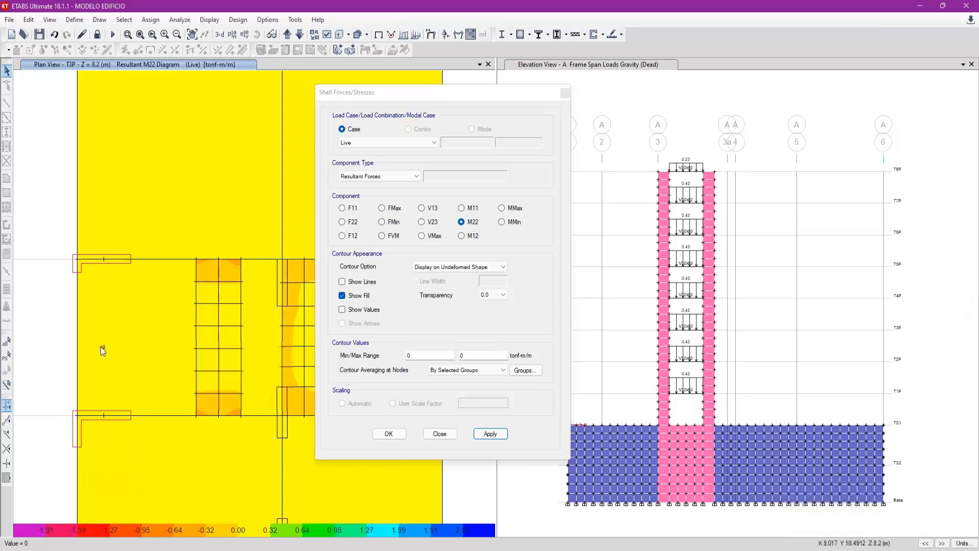
scroll(100, 347, "down", 5)
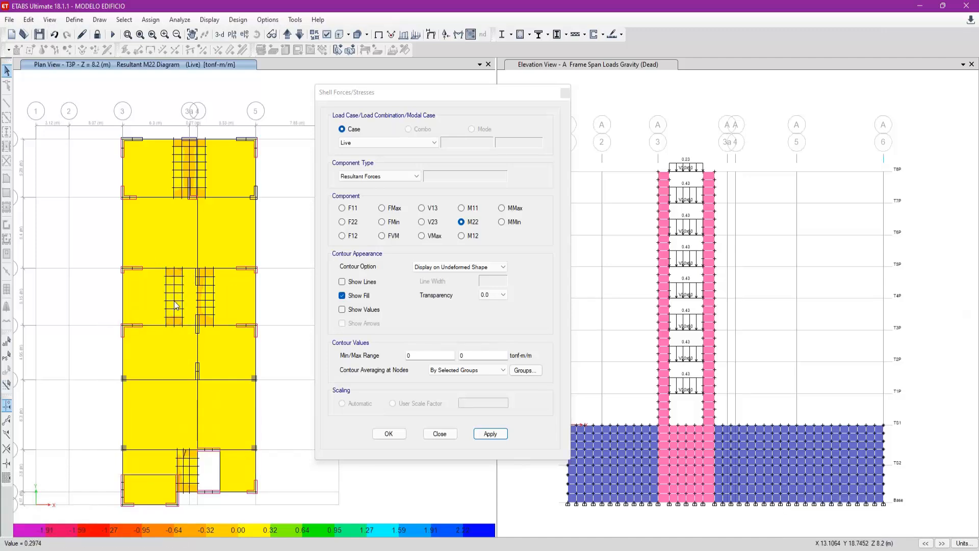
scroll(207, 283, "up", 3)
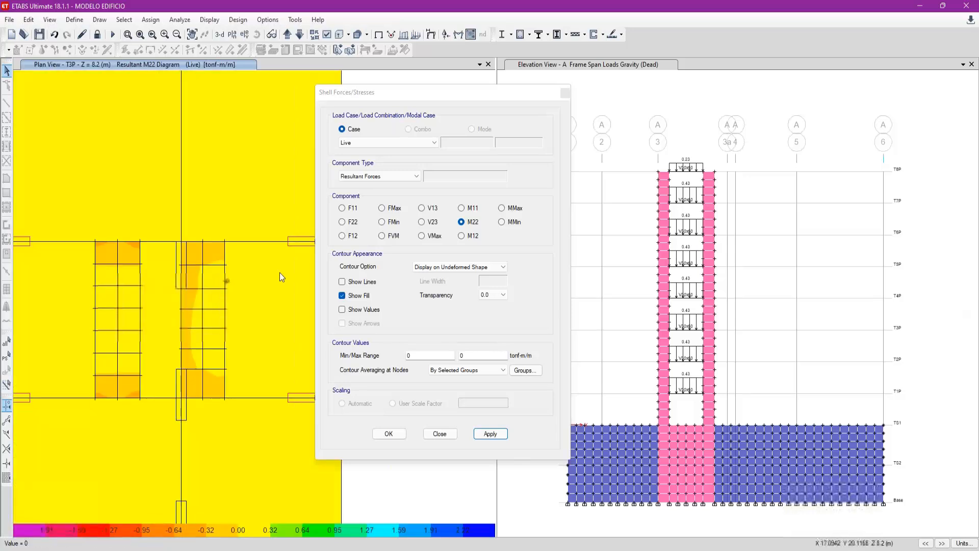
- Change the shell force contours to the MMax component and inspect the whole T3P plan
left_click(507, 208)
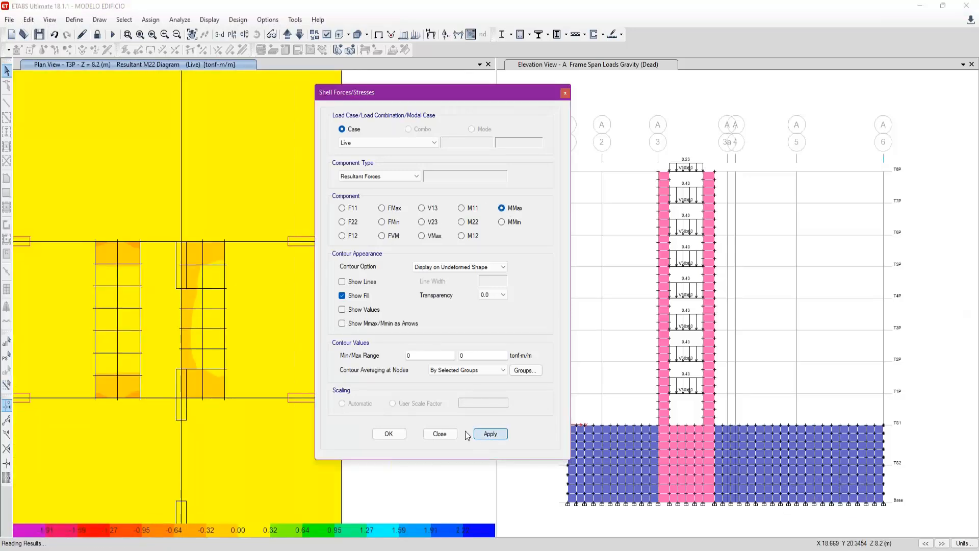
left_click(488, 435)
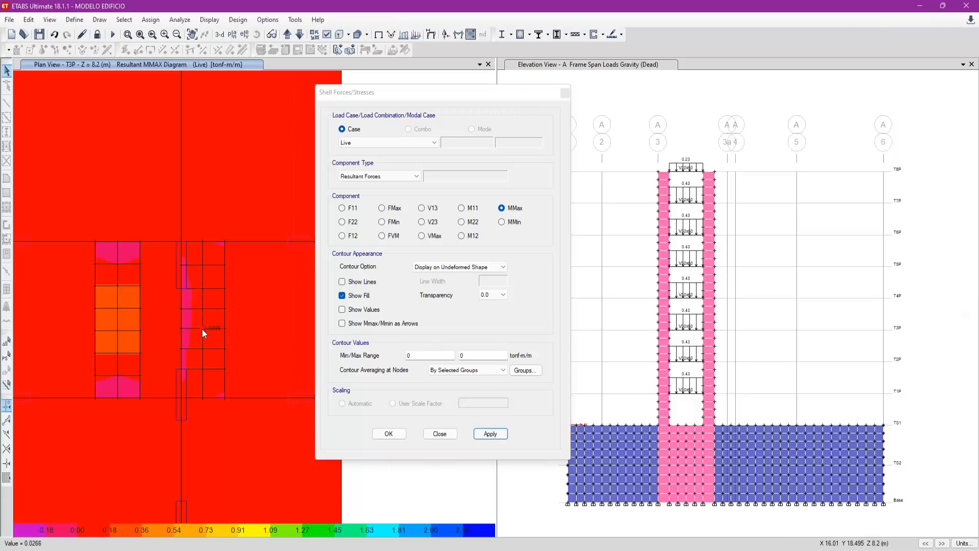
scroll(202, 329, "down", 3)
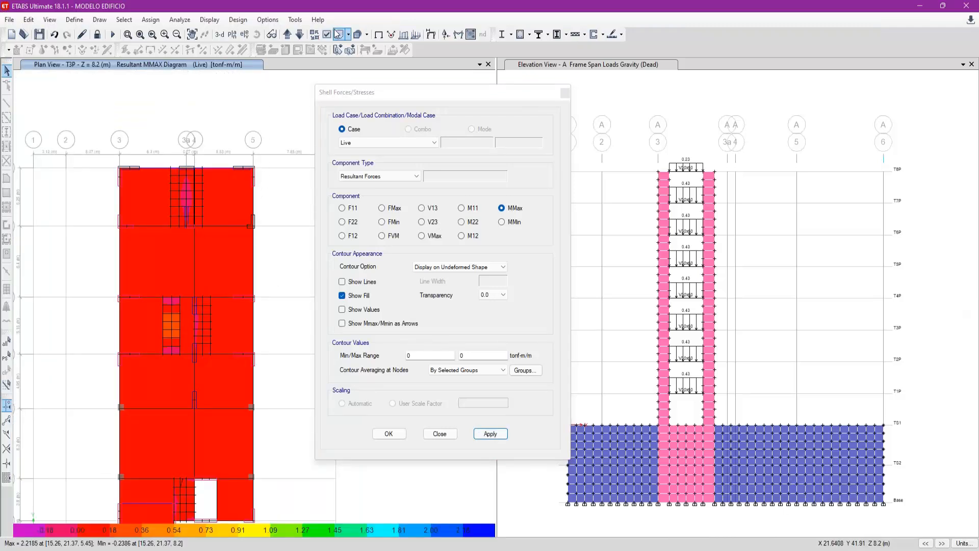
- Select the slabs with properties ESC, LA 1D H=20, LA 2D H=25 and LM H=20 and remove them from the view
left_click(338, 34)
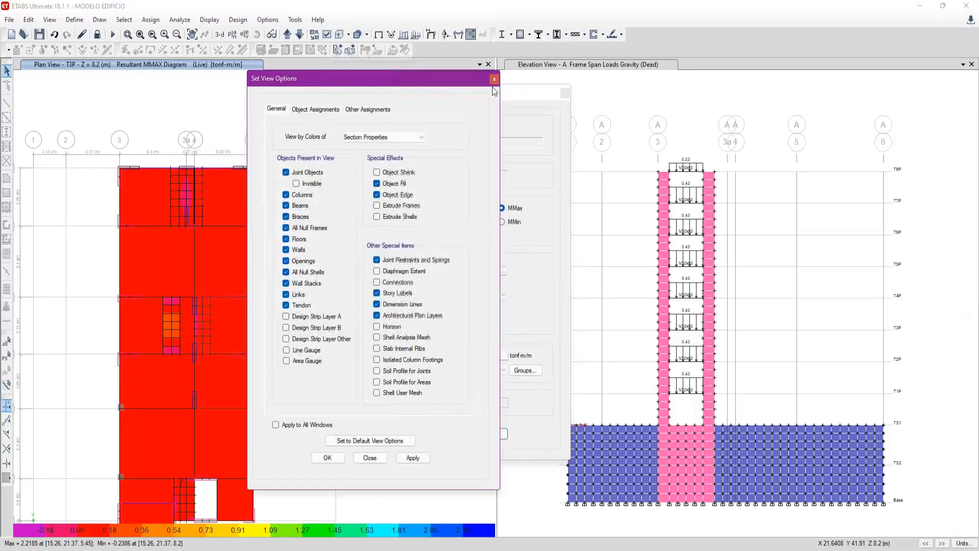
left_click(494, 79)
left_click(124, 19)
mouse_move(153, 33)
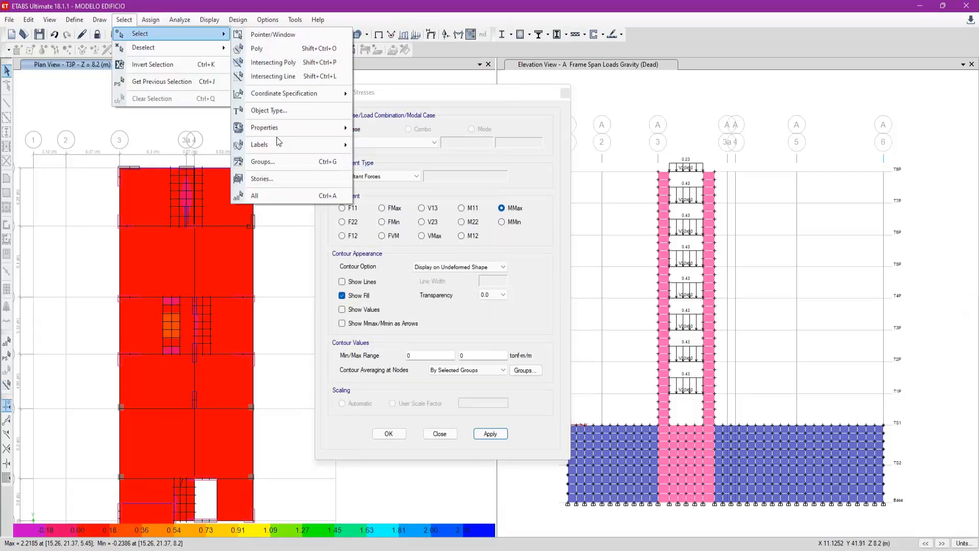
mouse_move(283, 130)
left_click(419, 160)
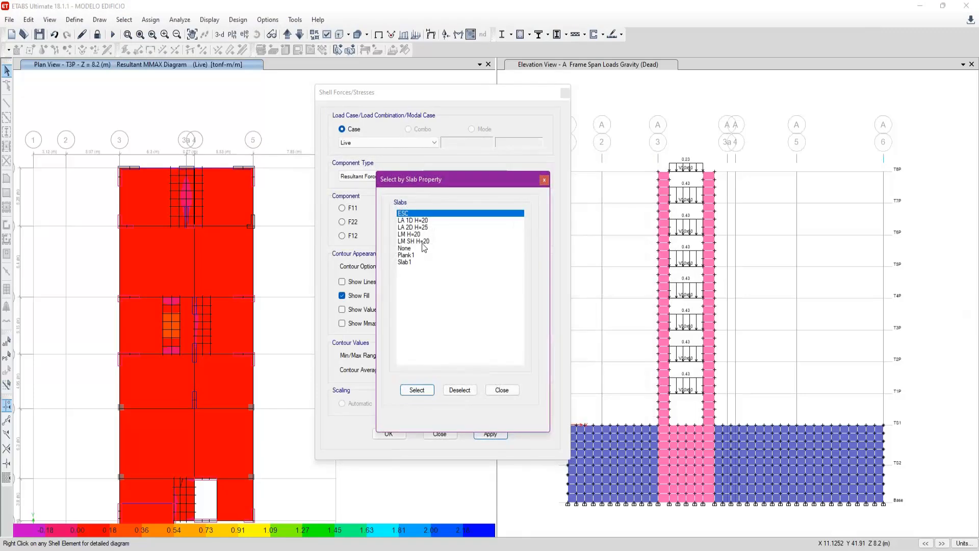
left_click(439, 228, "shift")
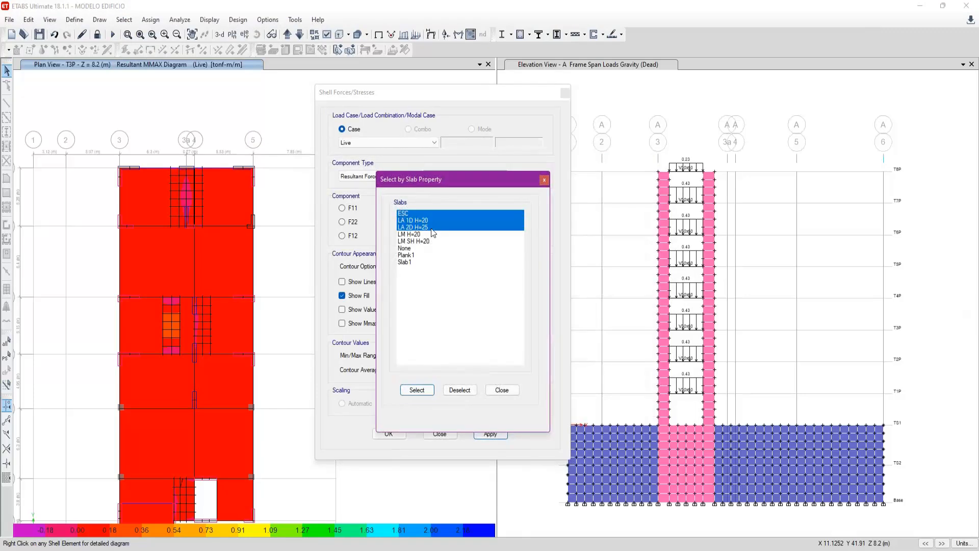
left_click(428, 235, "shift")
left_click(417, 389)
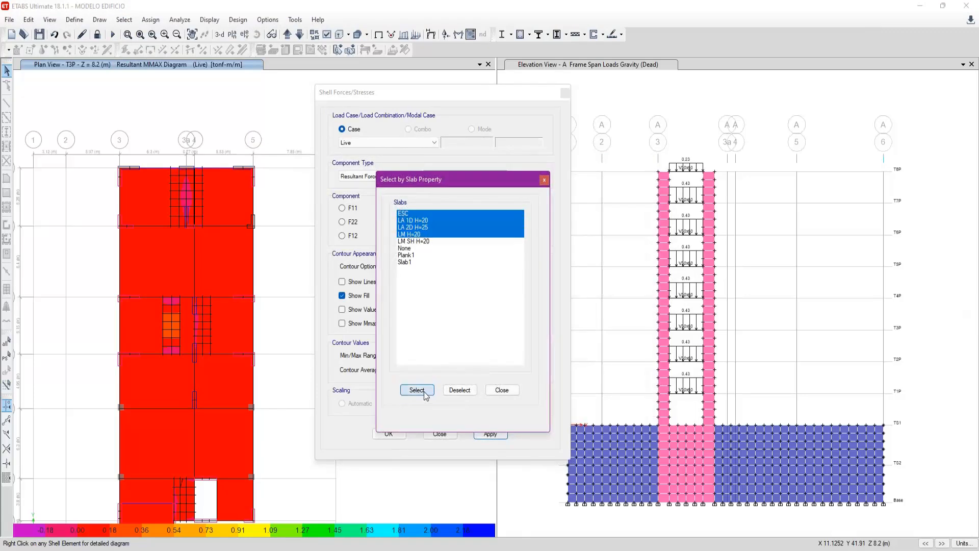
right_click(289, 324)
left_click(320, 409)
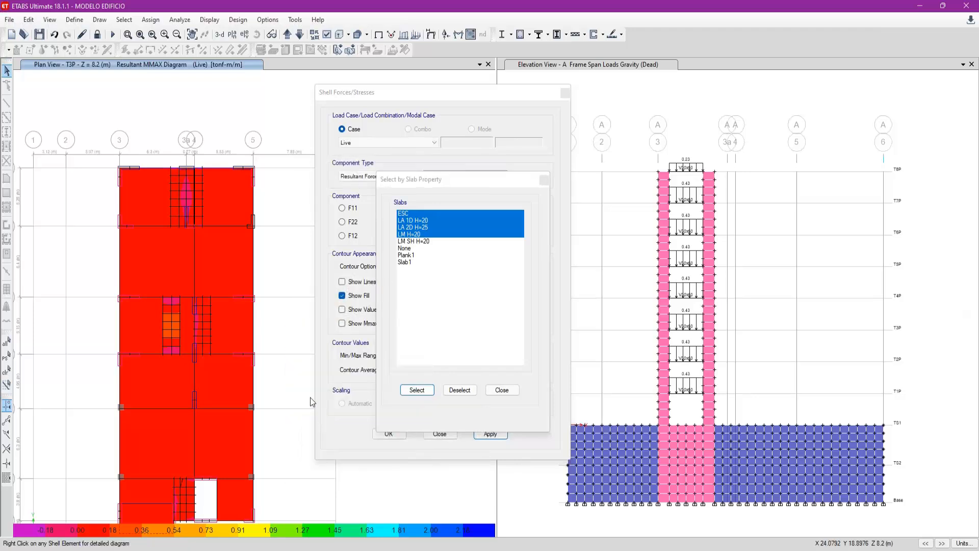
scroll(183, 304, "up", 3)
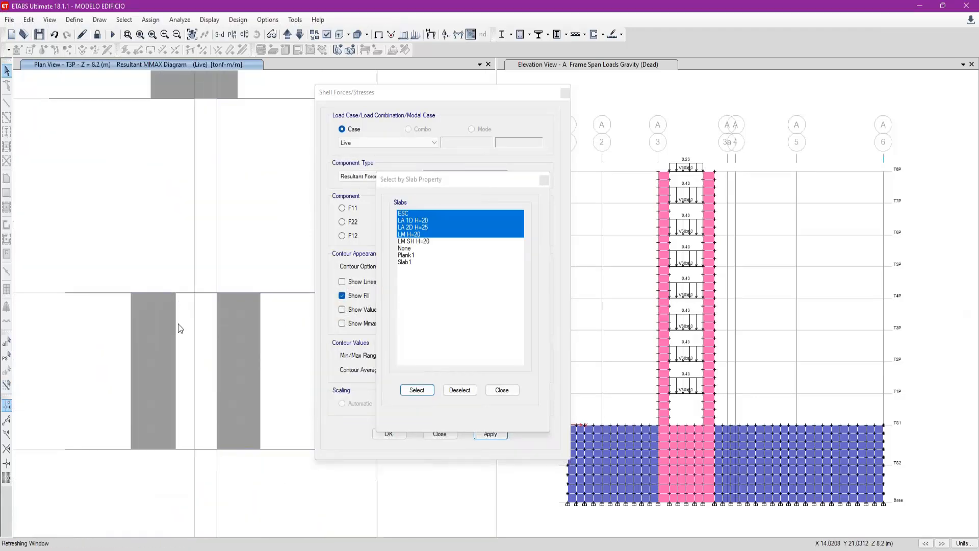
left_click(502, 390)
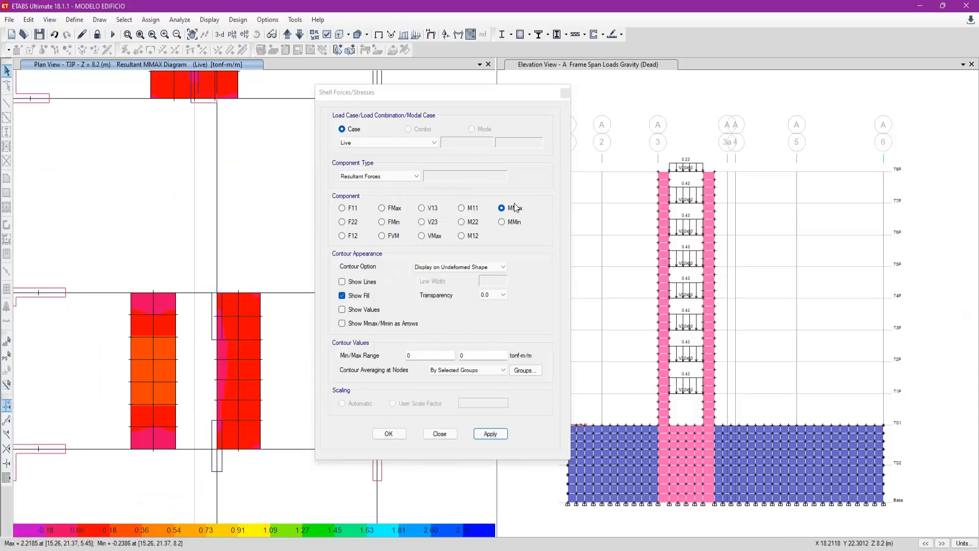
- Display the MMin and M11 contours for the Live case on the meshed slab strips and read their values
left_click(512, 223)
left_click(496, 434)
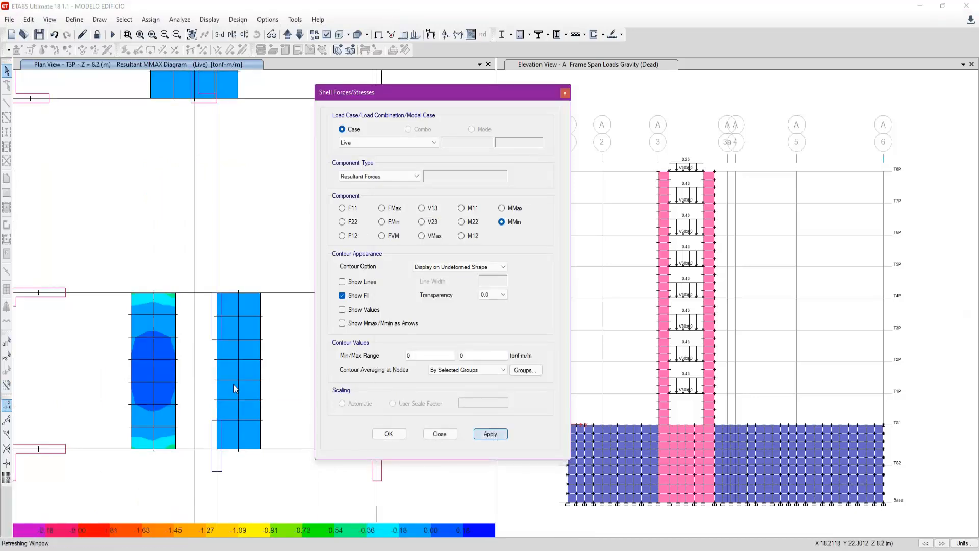
left_click(462, 208)
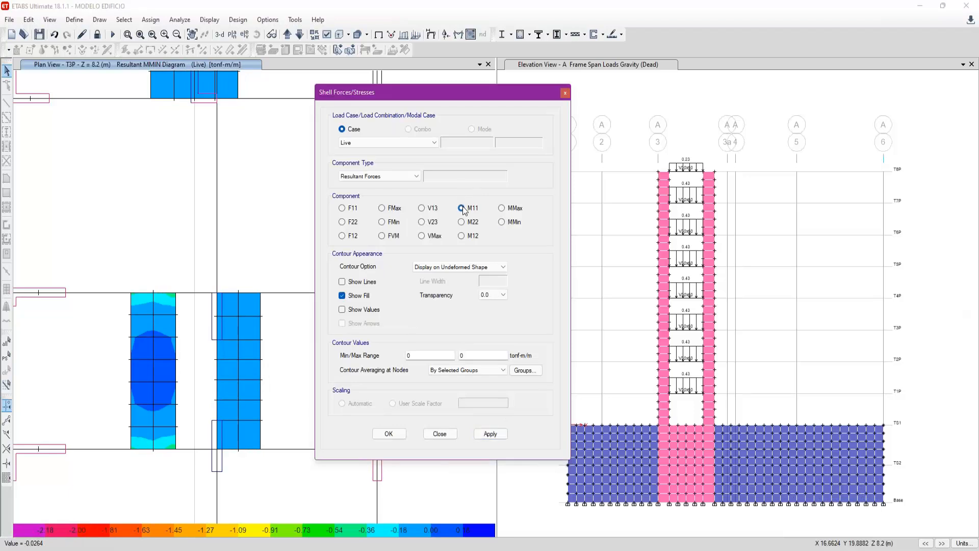
left_click(492, 435)
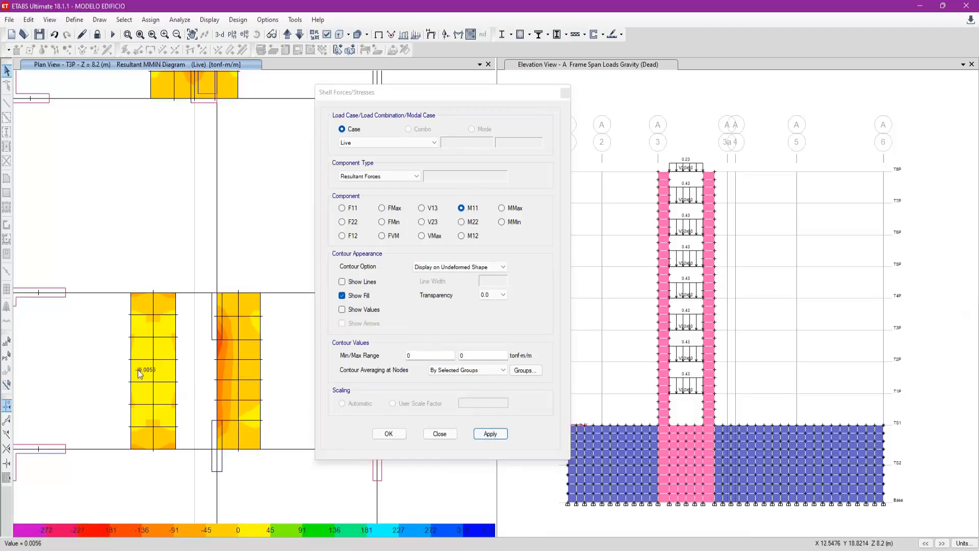
- Display the M22 resultant force contours for the Live case on the T3P plan
left_click(470, 224)
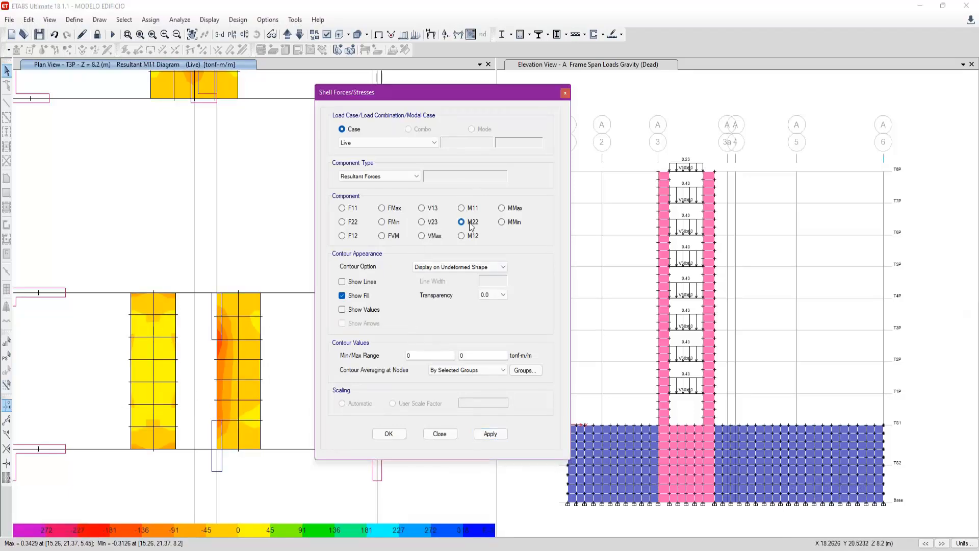
left_click(490, 434)
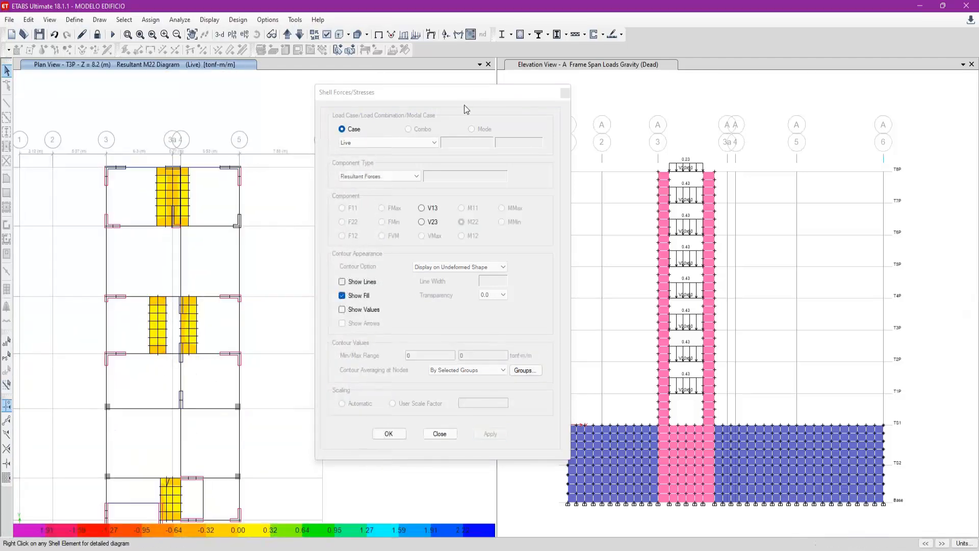
left_click_drag(561, 91, 542, 103)
- Switch the grid A elevation view to the plan view of story T3P
left_click(580, 206)
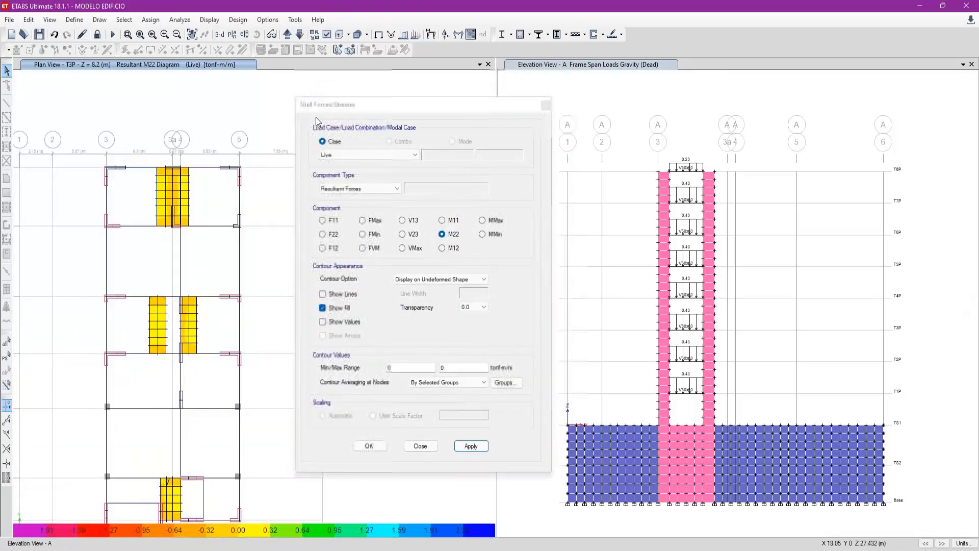
left_click(233, 37)
left_click(446, 281)
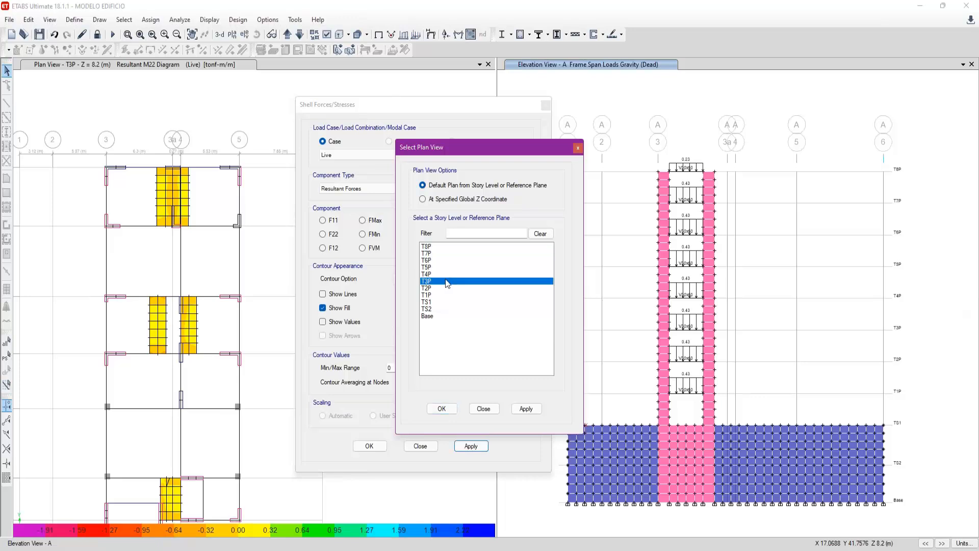
left_click(440, 408)
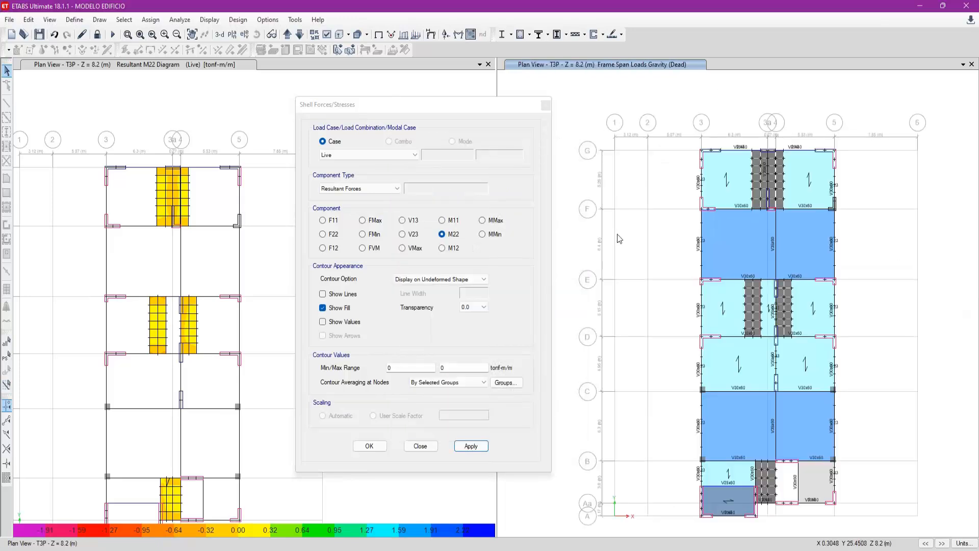
left_click(337, 49)
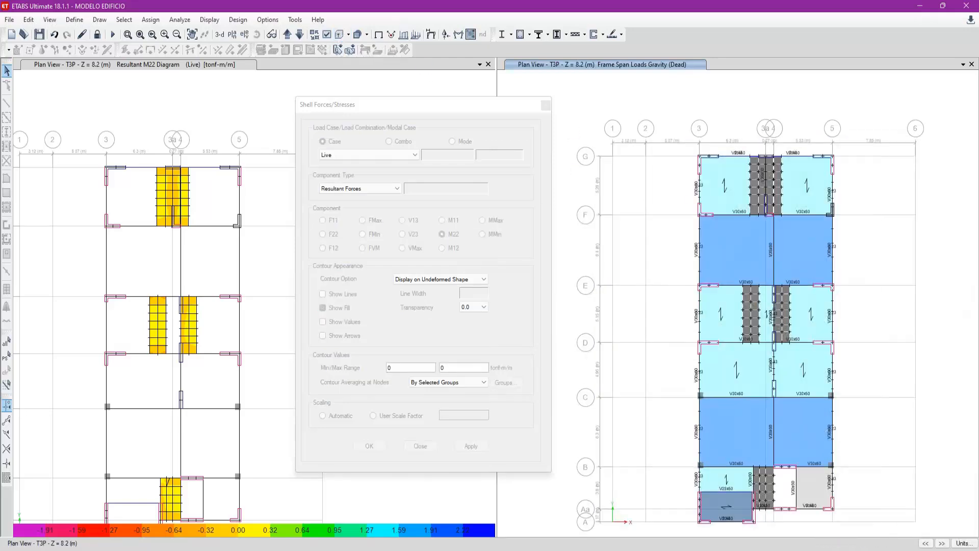
- Close the shell force settings and show the shell local axes in the T3P plan with the section property colors
left_click_drag(374, 104, 274, 139)
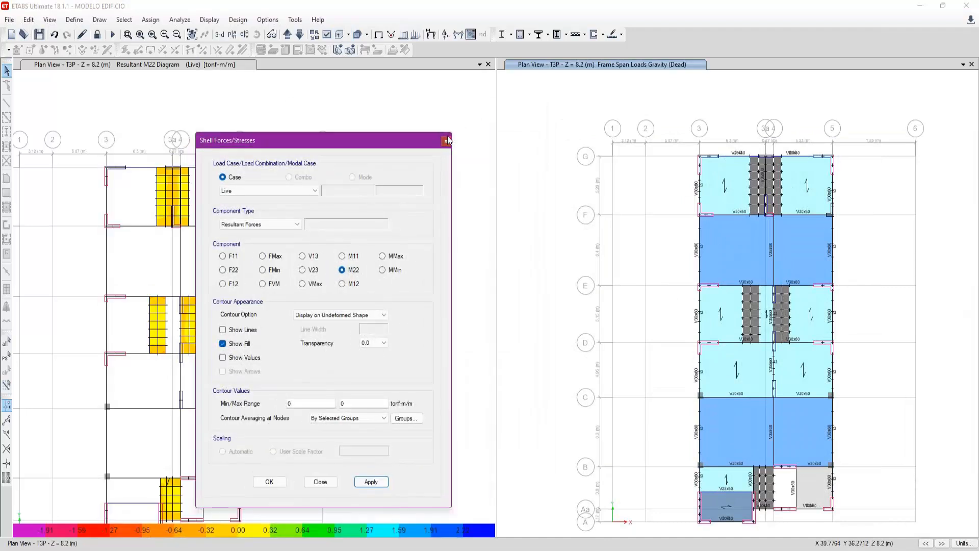
left_click(446, 137)
left_click(327, 34)
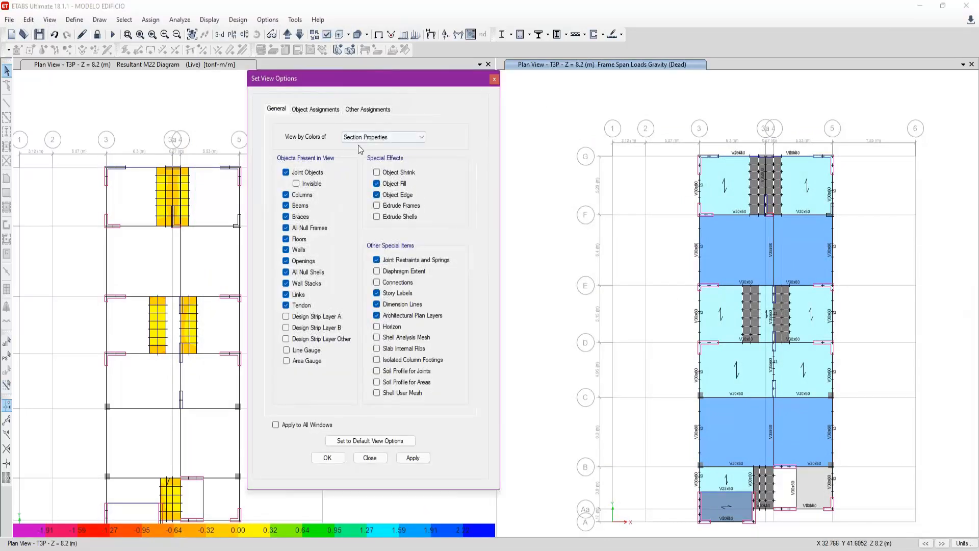
left_click(327, 109)
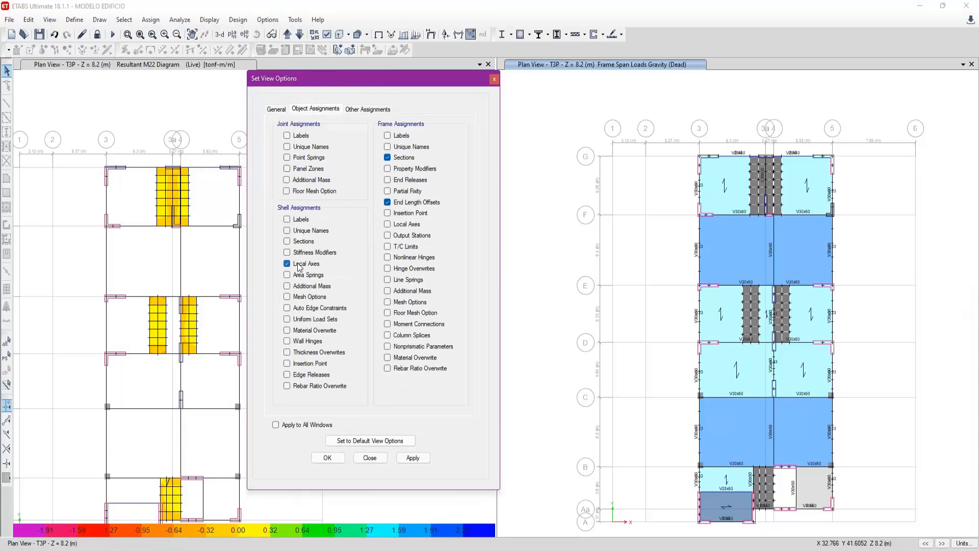
left_click(413, 457)
left_click(370, 457)
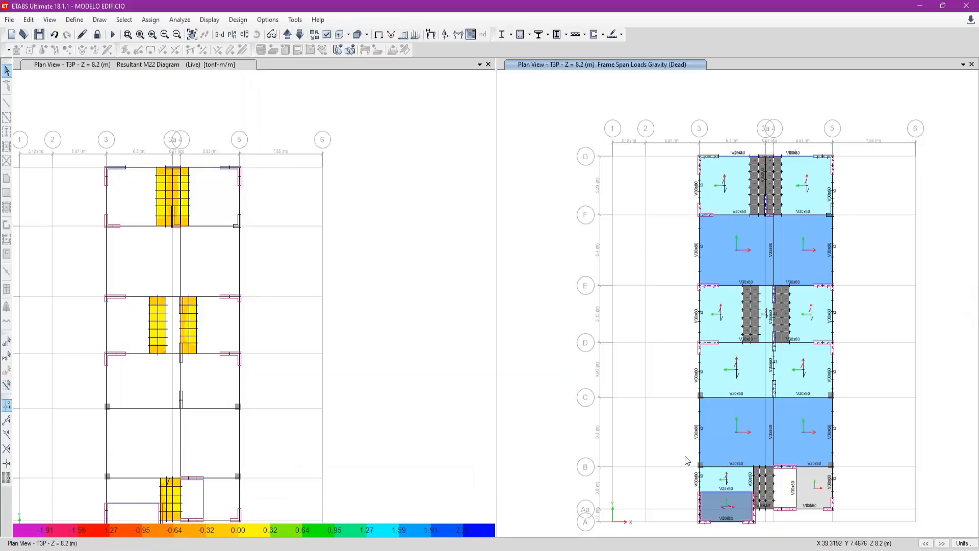
- Examine the local axis directions of the meshed slab strips between grids D and E and compare them with the M22 contours
scroll(778, 311, "up", 5)
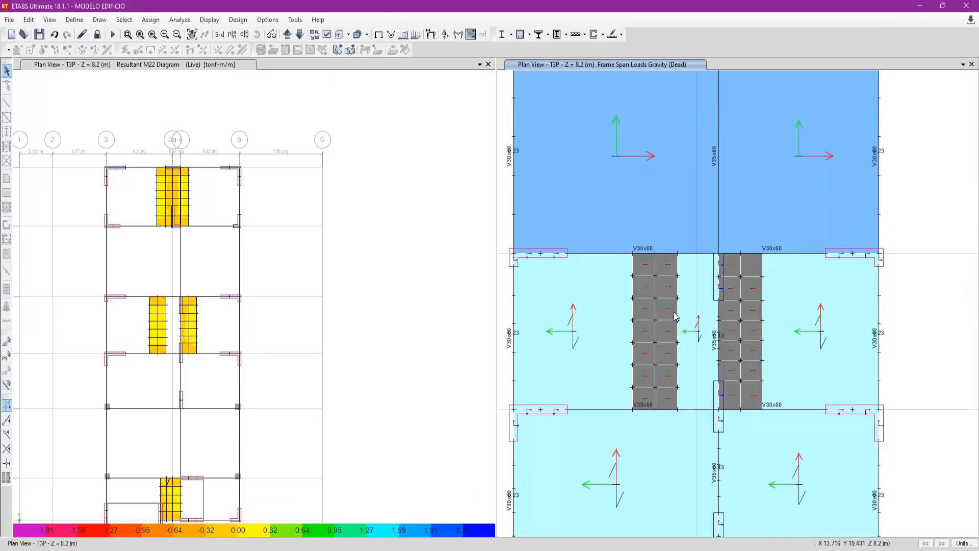
scroll(675, 316, "up", 5)
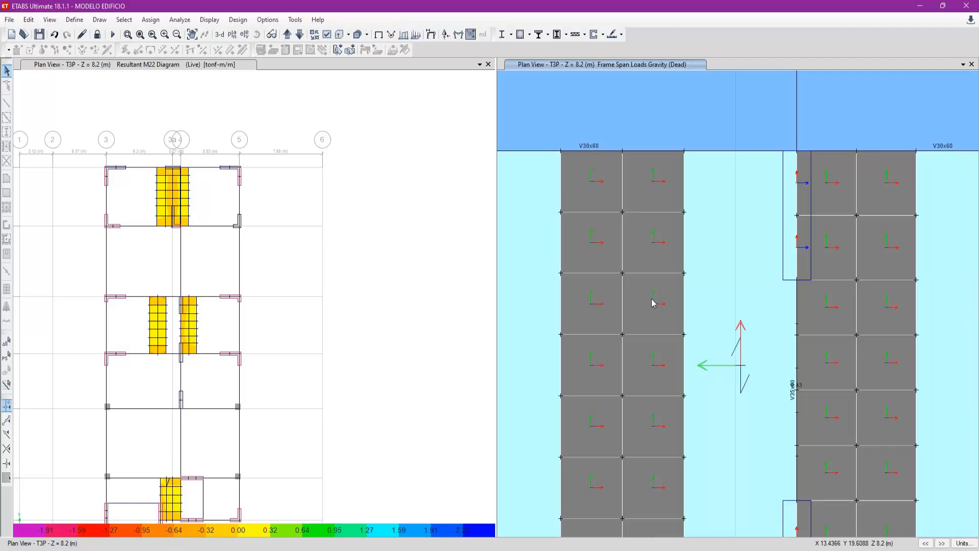
scroll(654, 303, "down", 3)
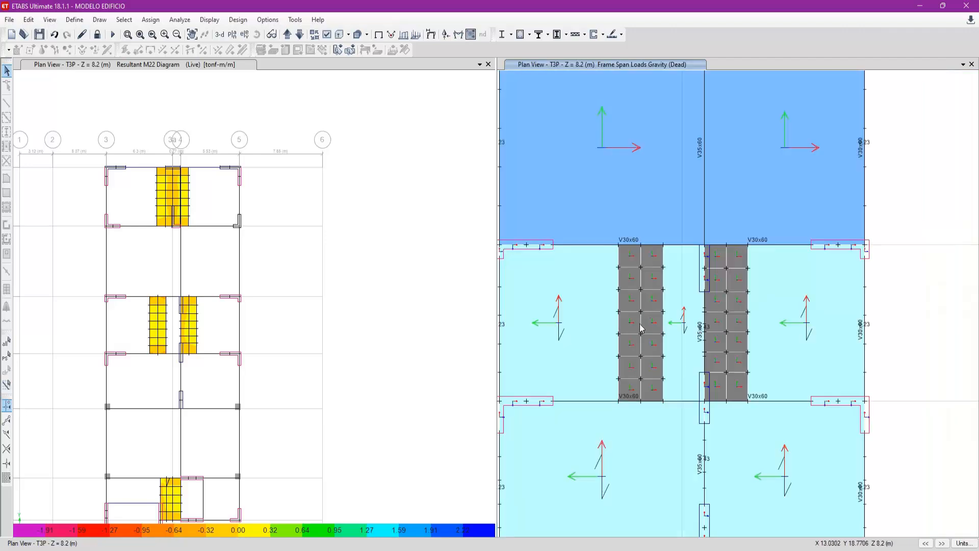
scroll(641, 328, "up", 4)
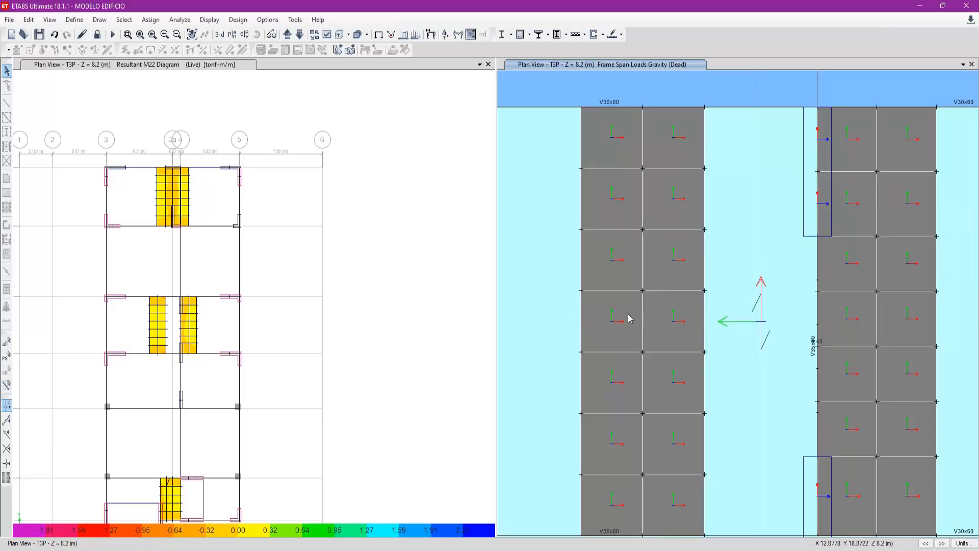
scroll(626, 357, "down", 3)
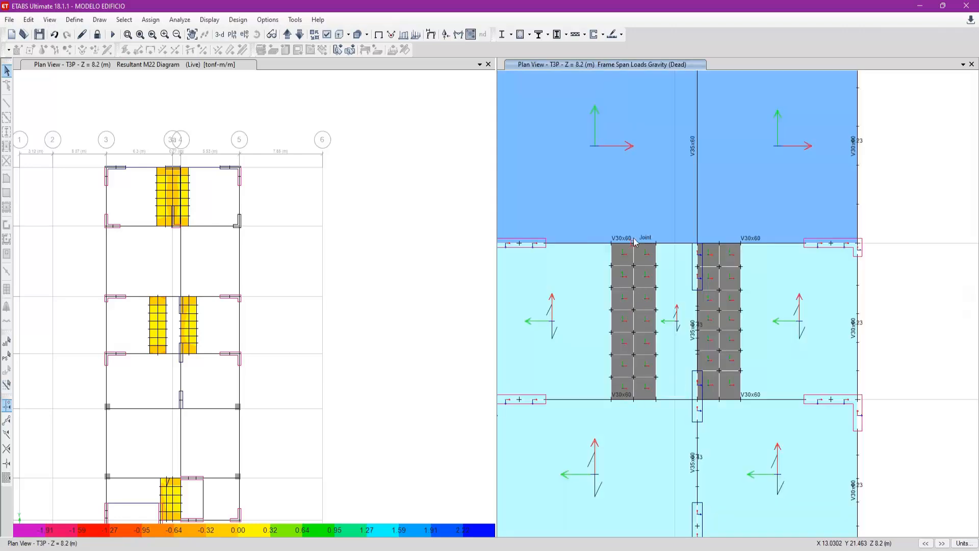
scroll(173, 309, "up", 3)
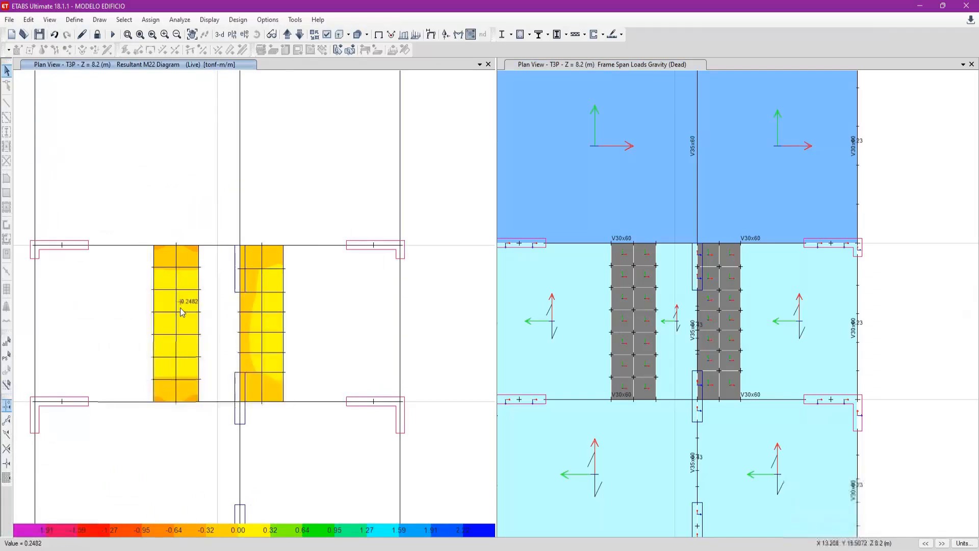
- Change the Live shell force contours on the T3P plan to the M11 component and read the values on the slab strips
left_click(458, 34)
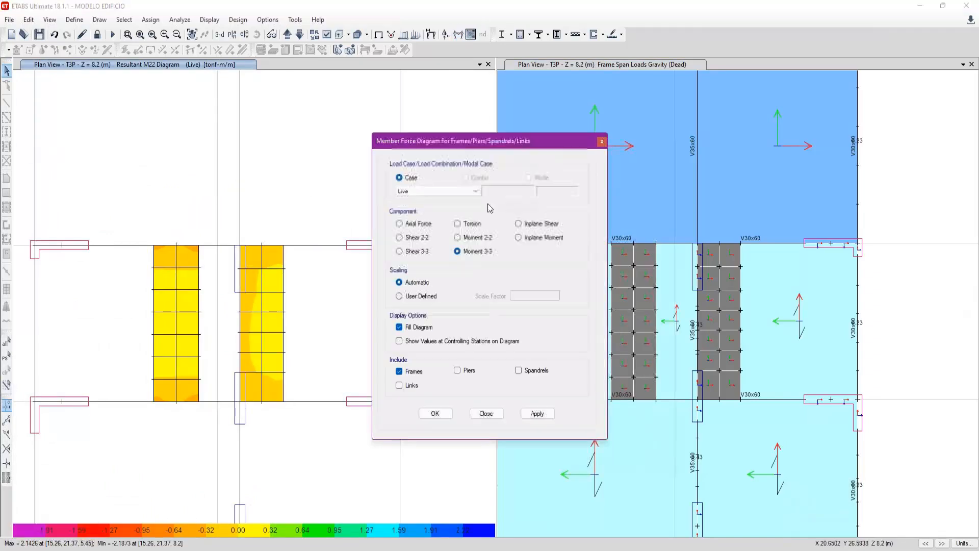
left_click(601, 142)
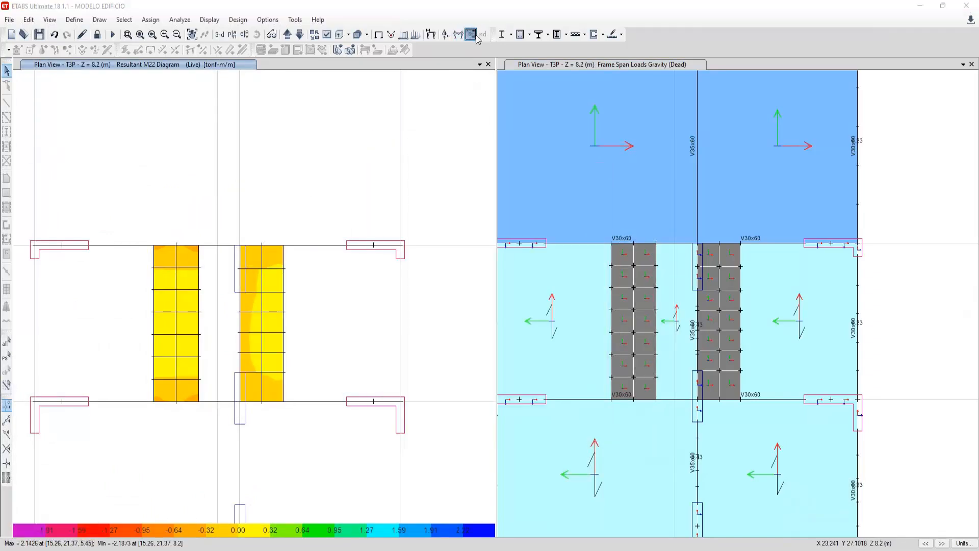
left_click(471, 34)
left_click_drag(346, 141, 533, 113)
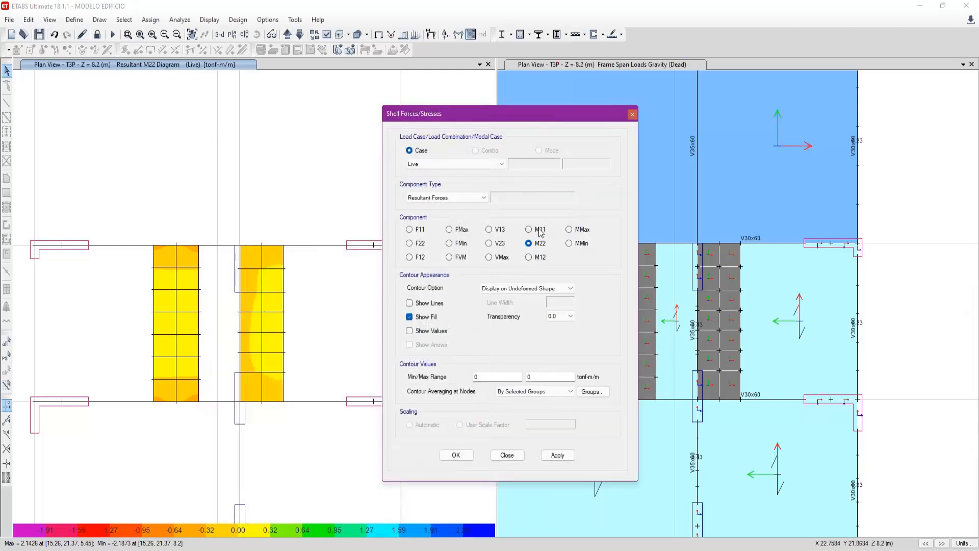
left_click(557, 455)
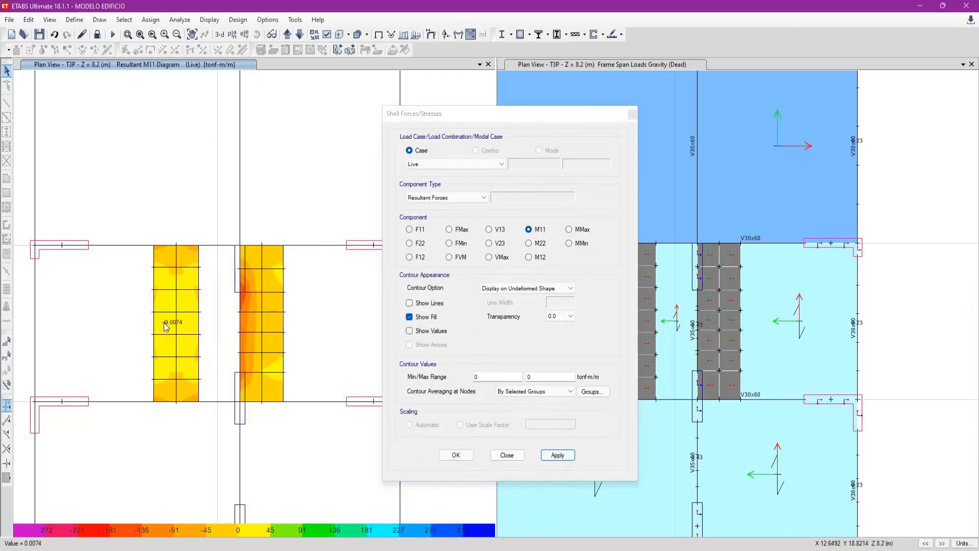
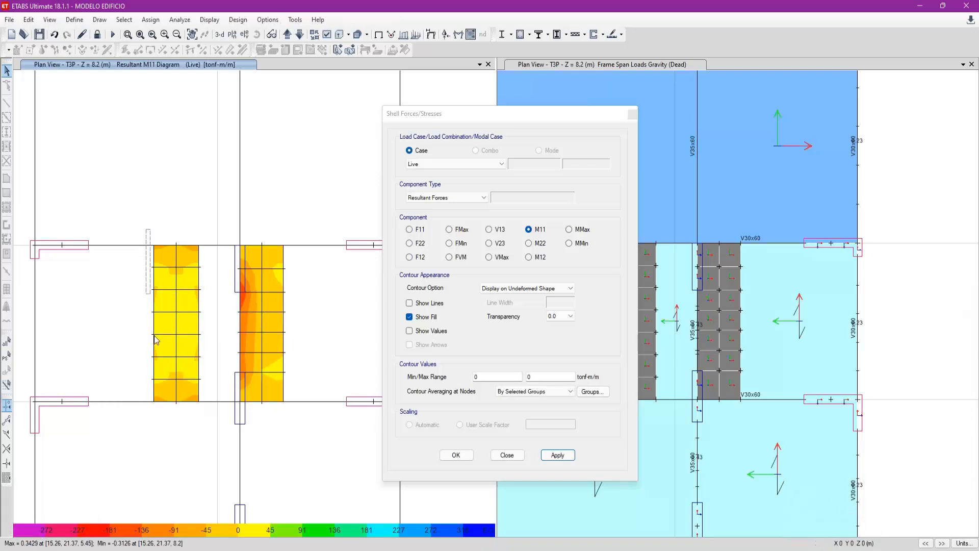
- Examine the Live M11 contours on the two meshed slab strips between grids D and E of the T3P plan
left_click_drag(188, 225, 211, 426)
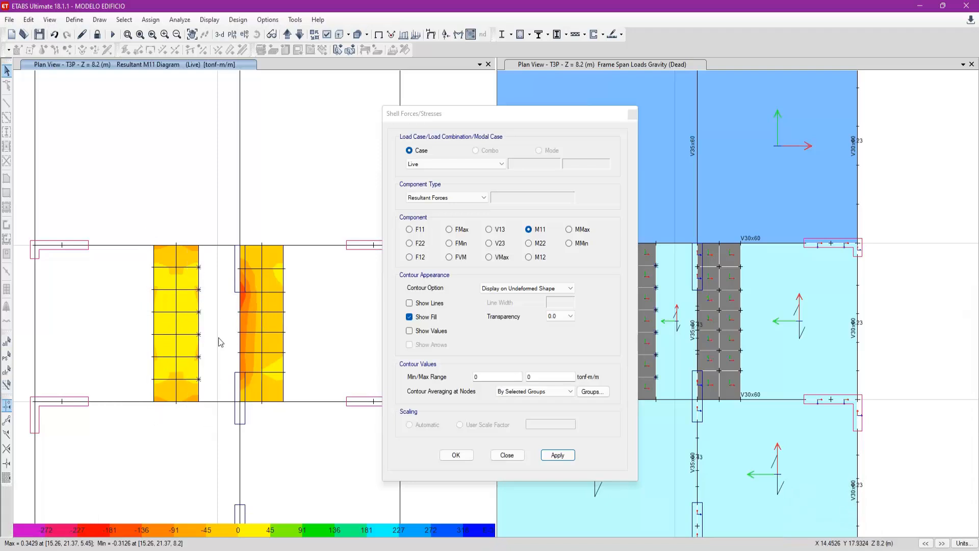
key("ctrl+q")
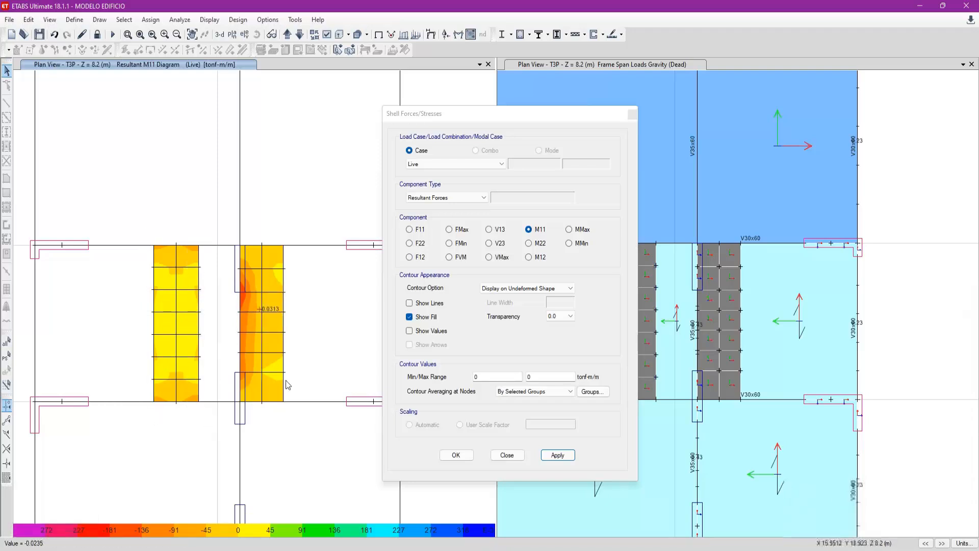
left_click_drag(233, 230, 255, 428)
key("ctrl+q")
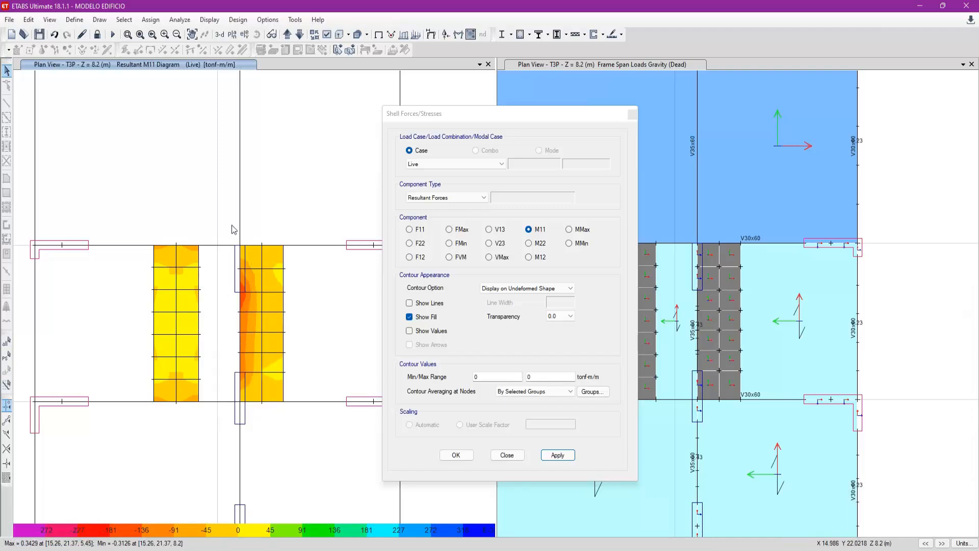
left_click_drag(228, 222, 257, 456)
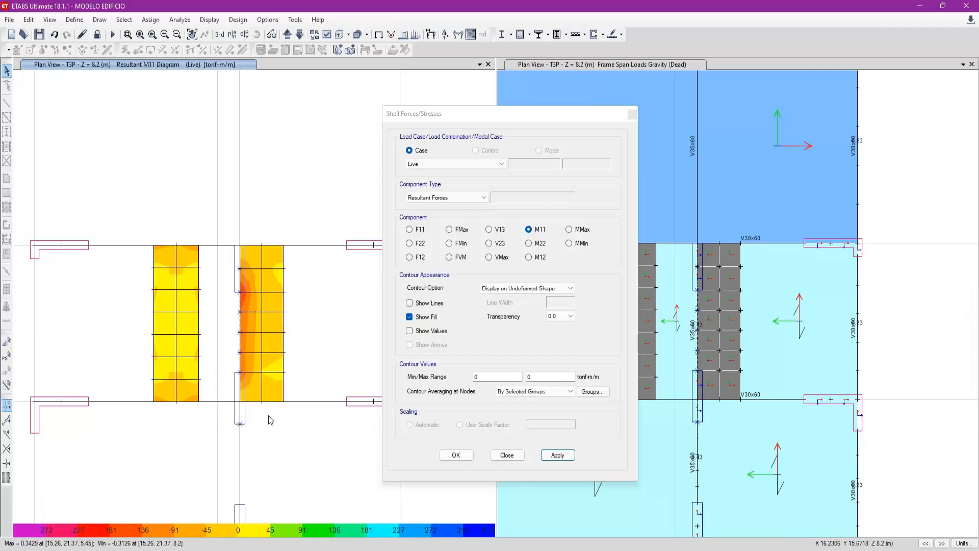
- Change the Live shell force contours to M22 and examine the meshed slabs from grids D–E down to grid B
left_click(529, 244)
left_click(557, 455)
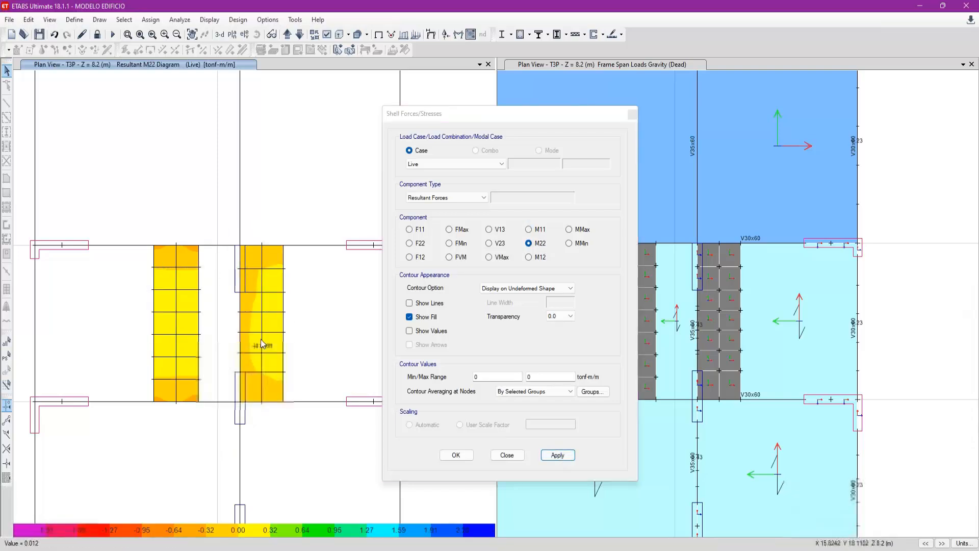
scroll(191, 250, "down", 1)
scroll(191, 250, "down", 2)
scroll(196, 468, "up", 2)
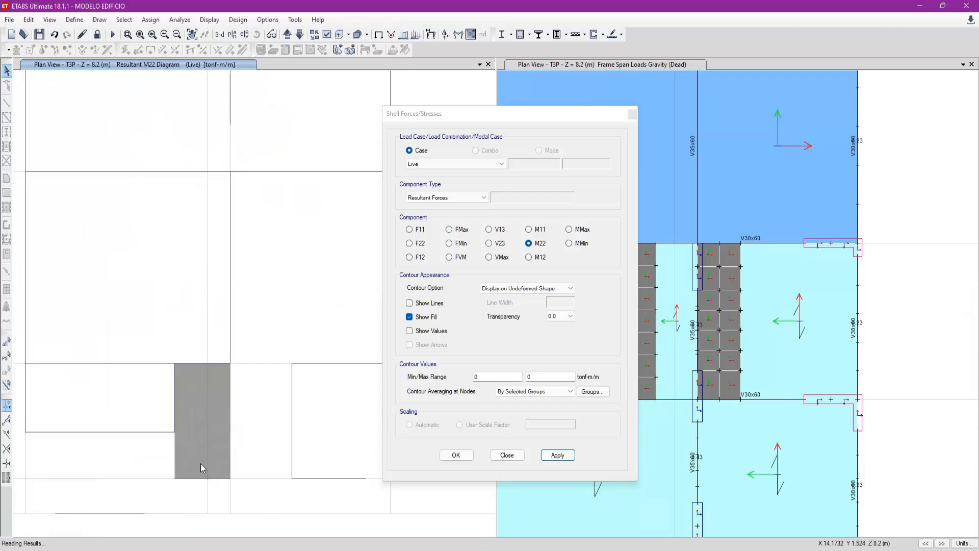
- Switch the shell force contours back to M11 and read the values on the meshed slab between grids Aa and B
left_click(529, 230)
left_click(557, 455)
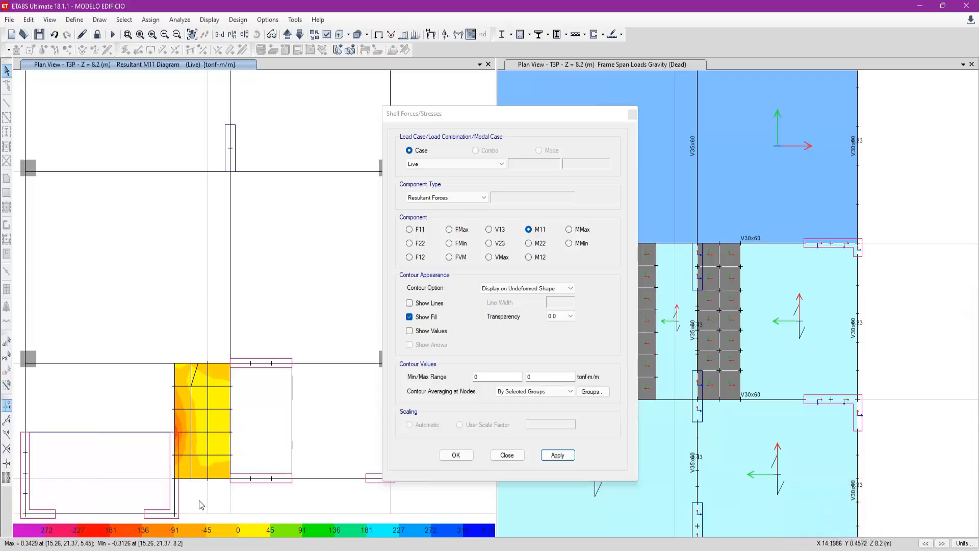
scroll(198, 498, "up", 3)
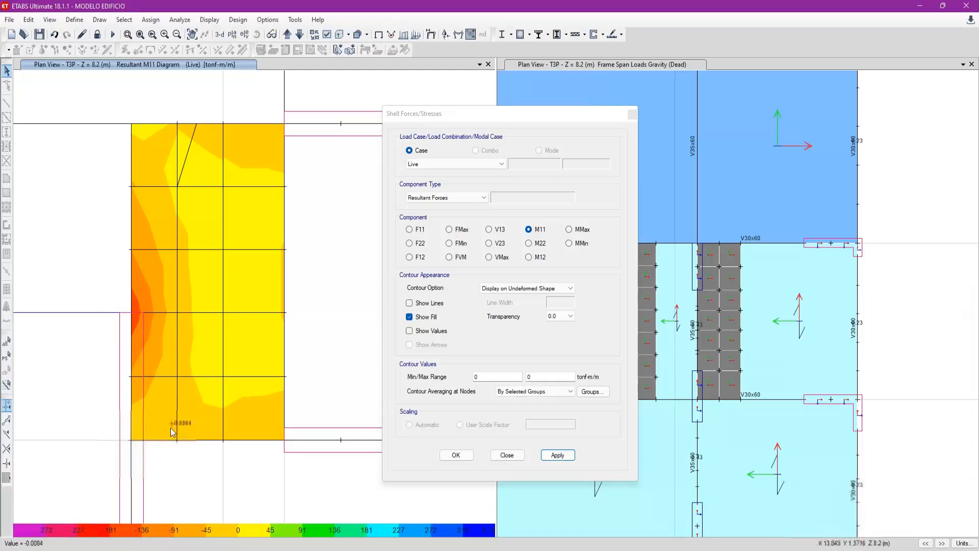
scroll(169, 433, "down", 3)
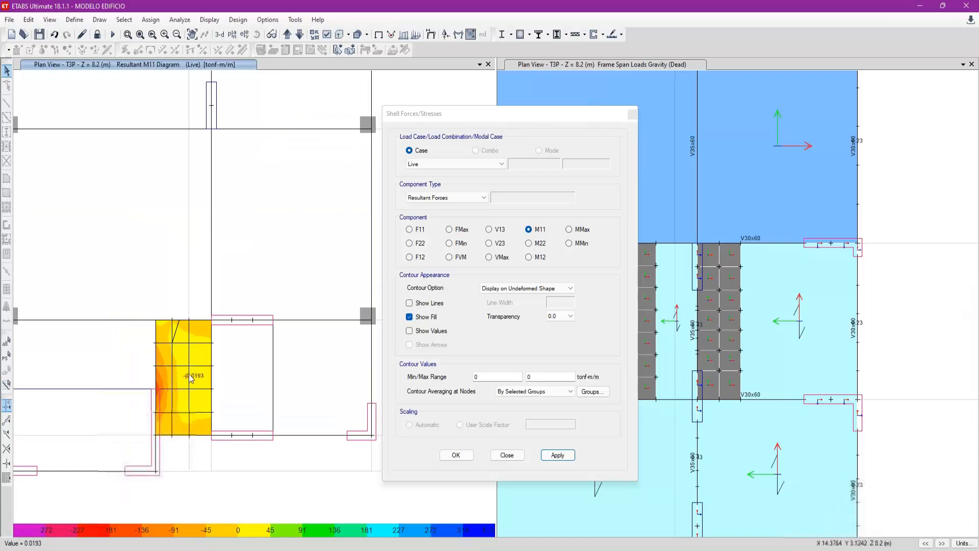
- Examine the M11 contour values on the meshed slab between grids F and G around grids 3a and 4
scroll(217, 425, "down", 4)
middle_click_drag(245, 214, 259, 393)
scroll(232, 283, "up", 4)
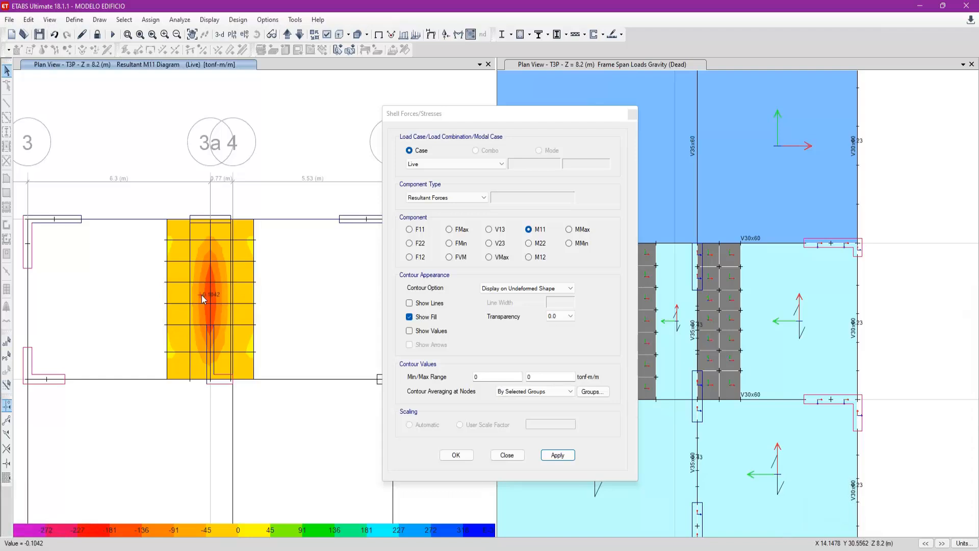
scroll(210, 295, "up", 3)
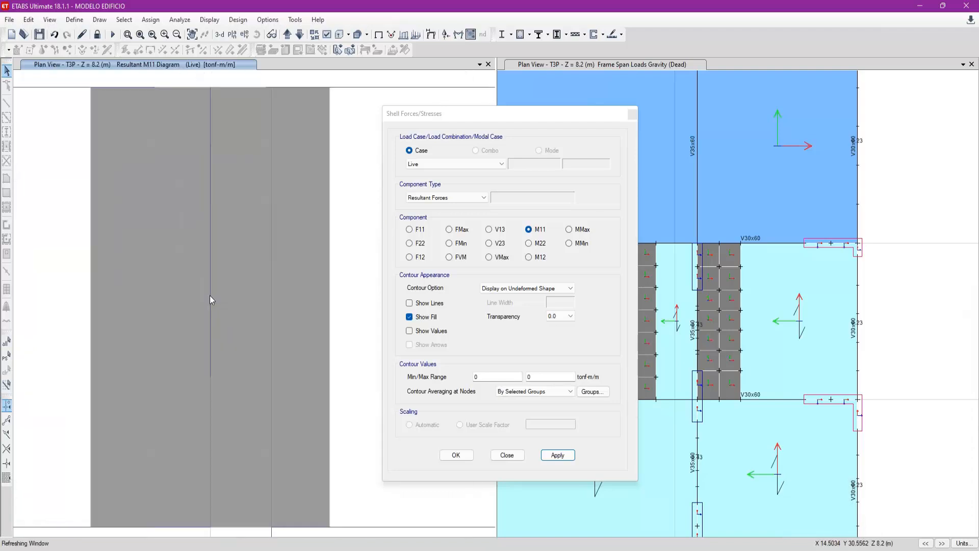
scroll(189, 300, "down", 3)
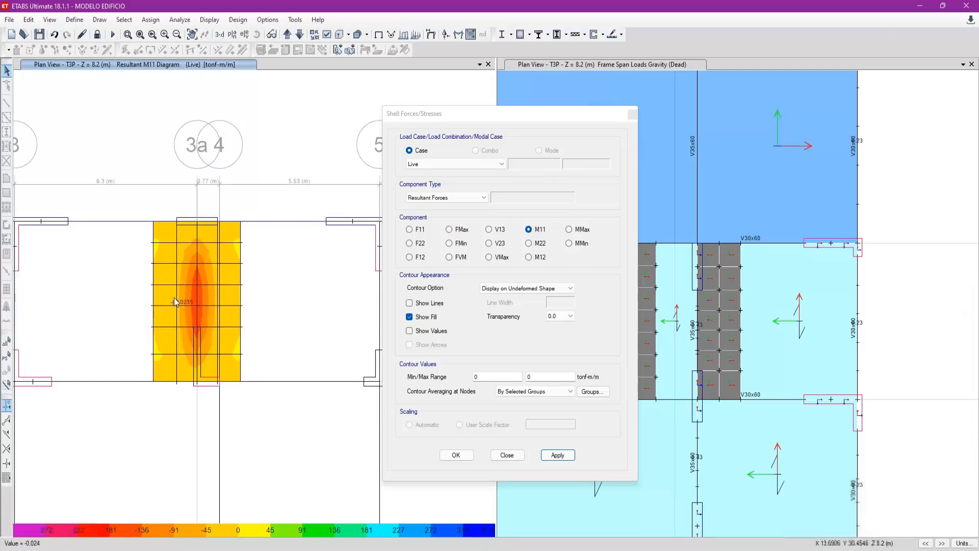
- Show the M22 contours for the slab between grids F and G, close the force settings and return to the undeformed plan
left_click(529, 243)
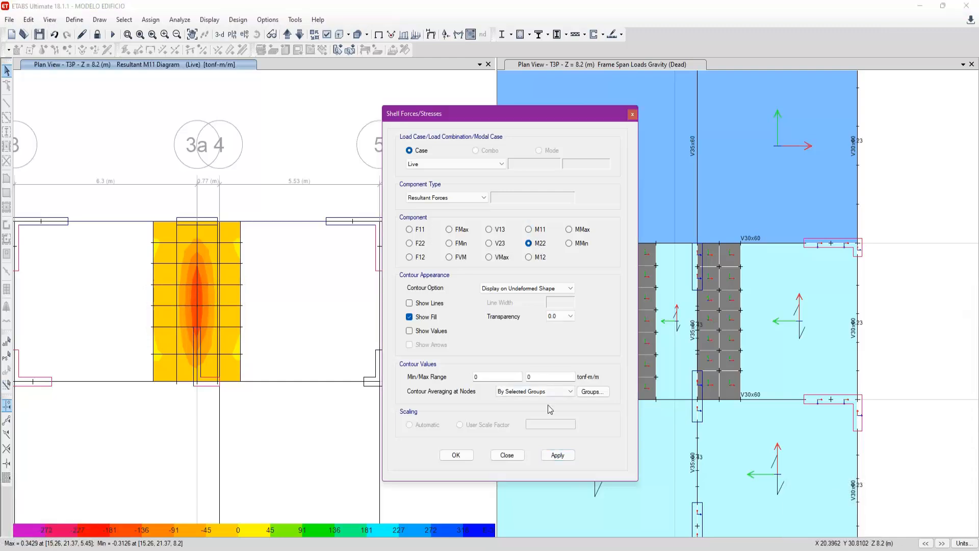
left_click(557, 455)
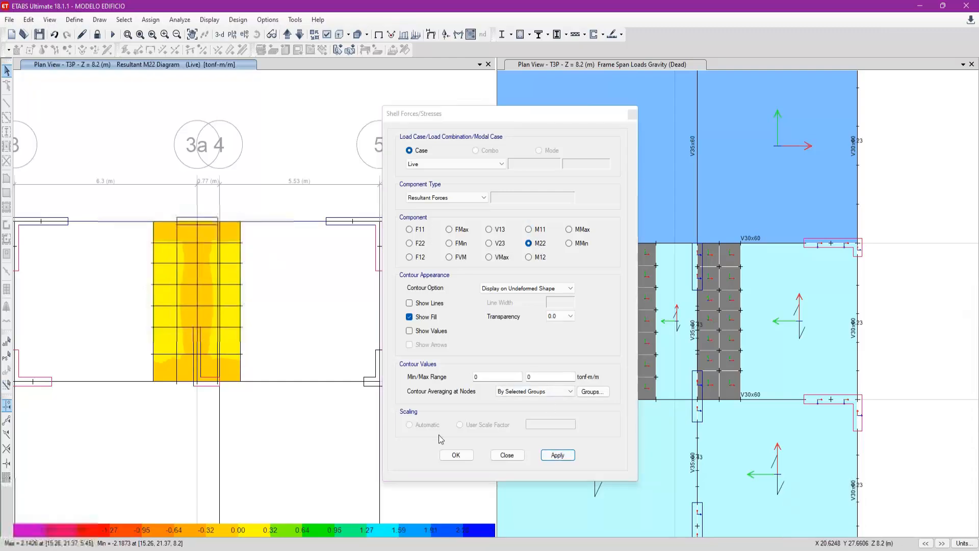
left_click(507, 455)
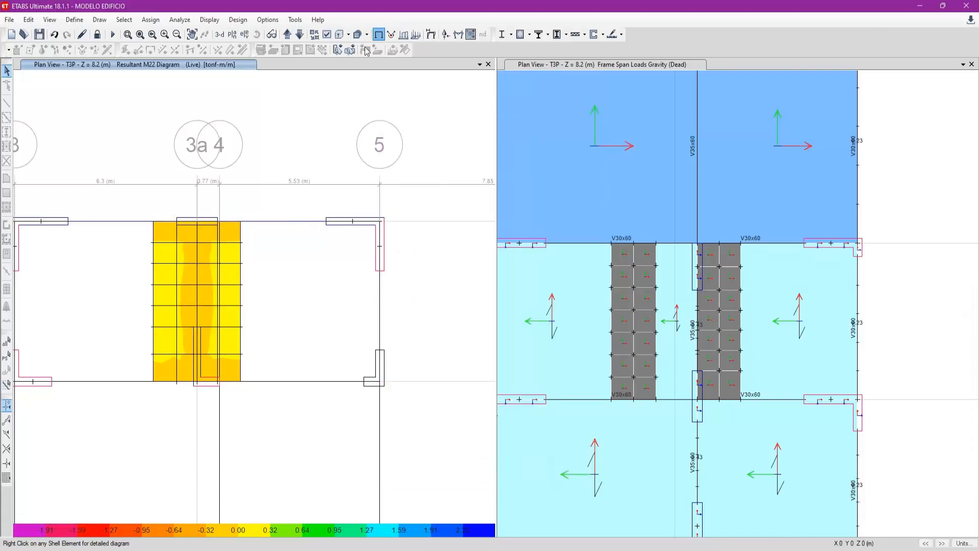
left_click(379, 35)
- Inspect the mesh of the slab strips between grids D and E and between grids F and G on the undeformed T3P plan
scroll(223, 138, "down", 5)
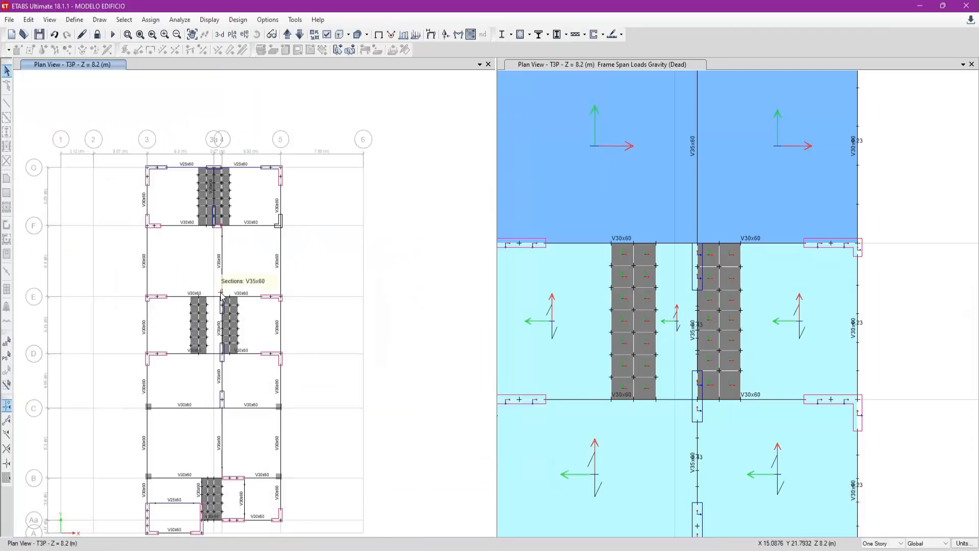
scroll(192, 279, "up", 4)
left_click_drag(158, 188, 222, 375)
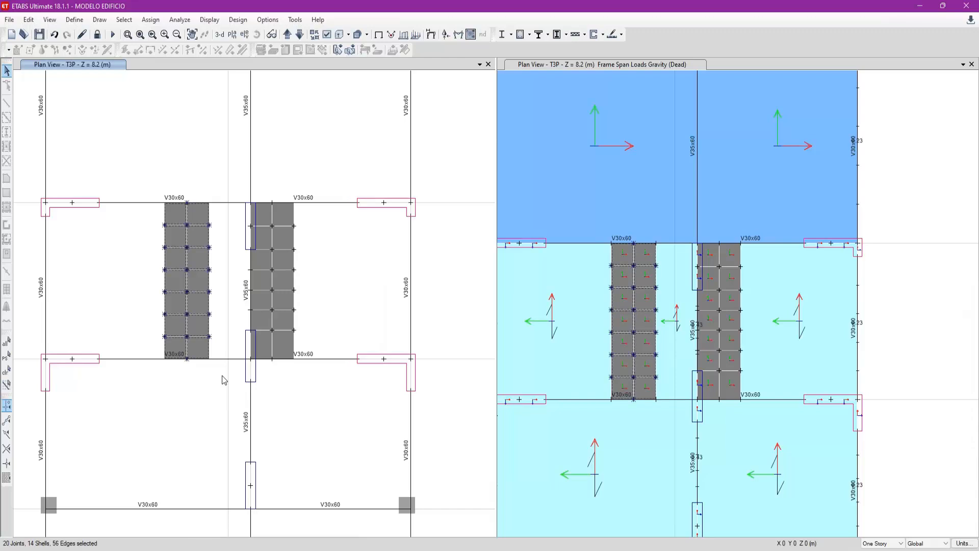
key("ctrl+q")
scroll(221, 344, "down", 4)
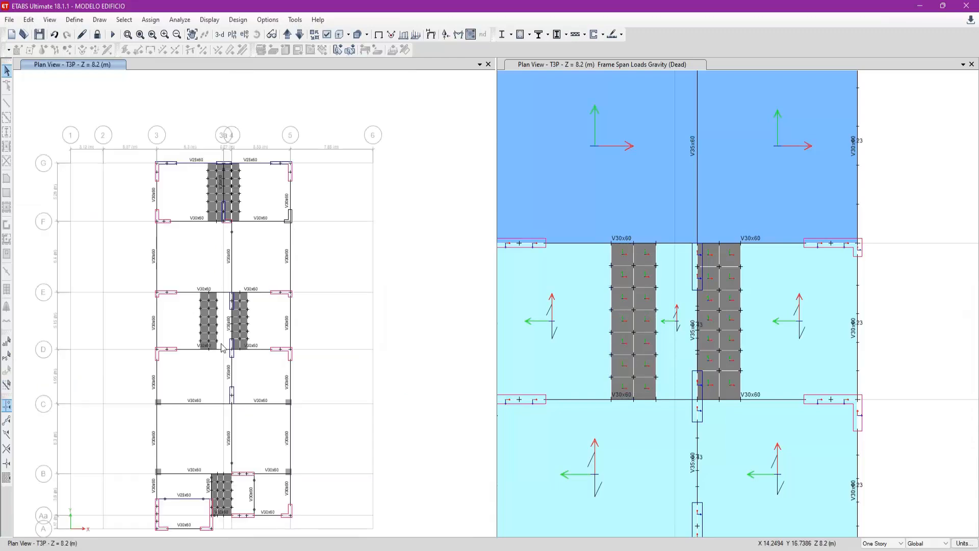
scroll(231, 159, "up", 4)
scroll(213, 178, "up", 4)
left_click(270, 184)
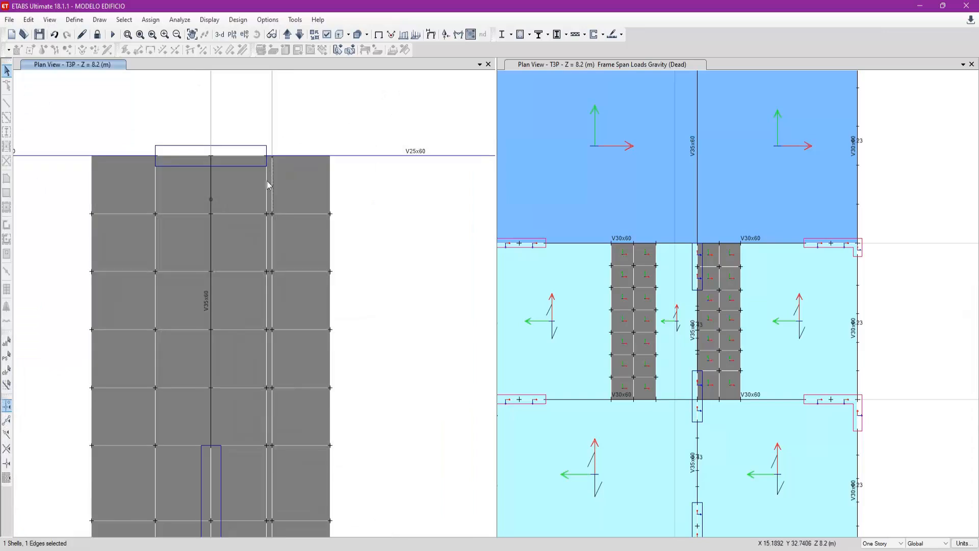
scroll(267, 157, "down", 4)
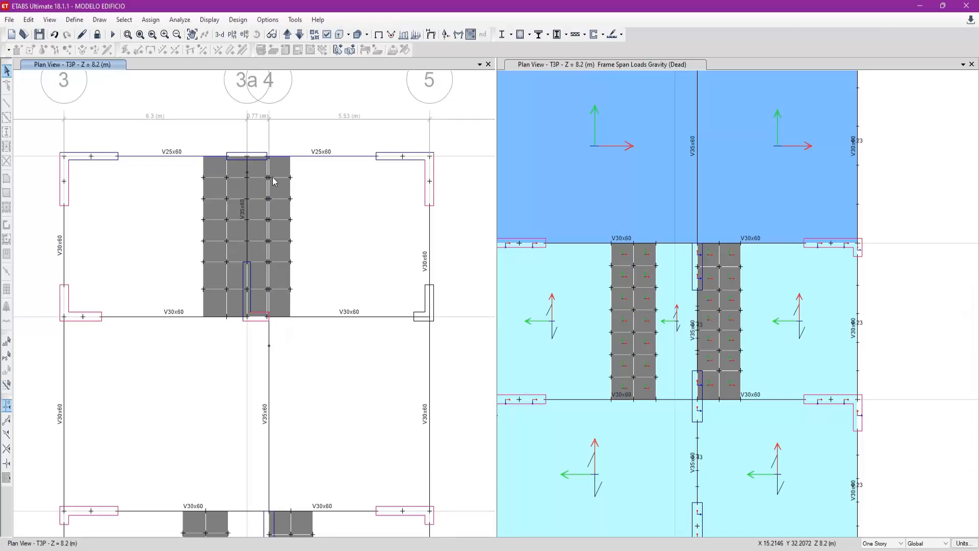
scroll(243, 151, "down", 4)
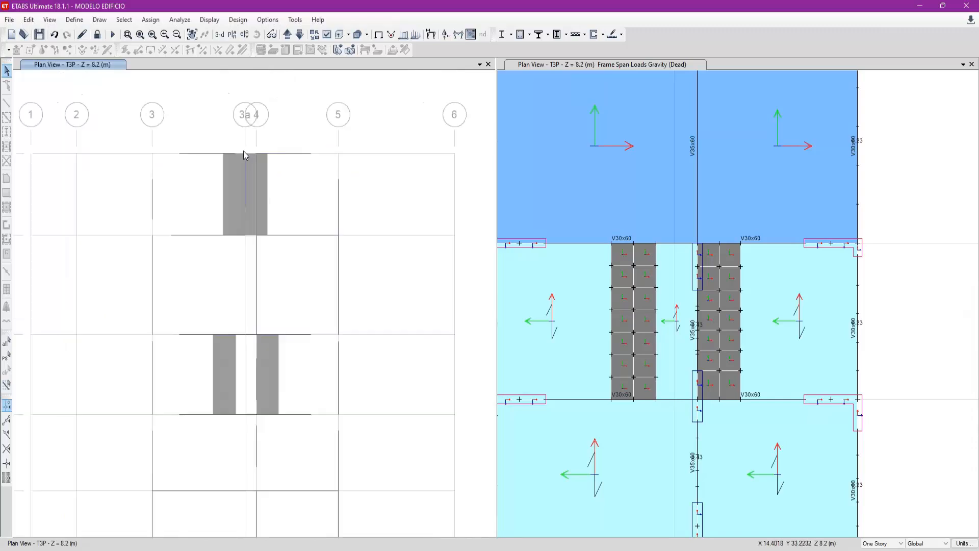
- Fit the whole T3P plan in view and redisplay all the hidden slab panels
left_click(140, 35)
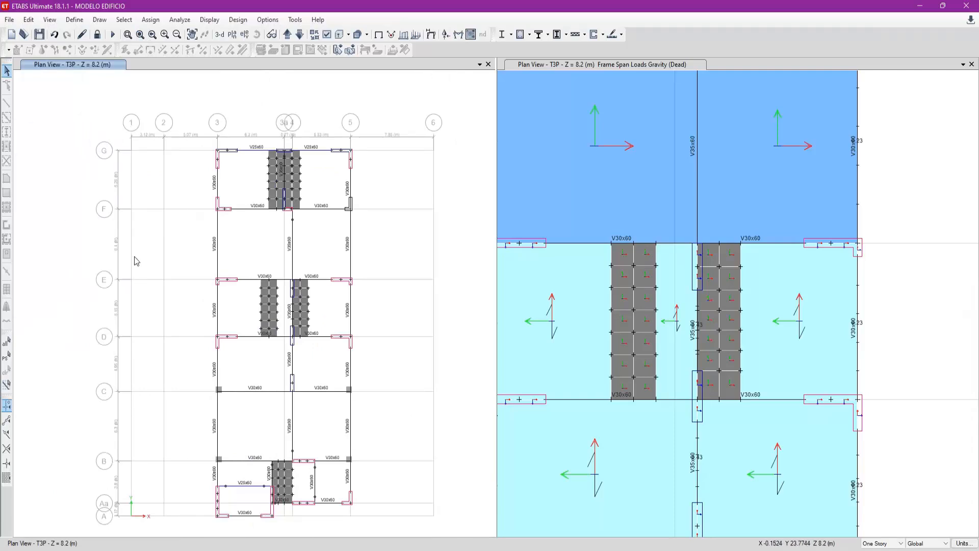
right_click(168, 305)
left_click(212, 410)
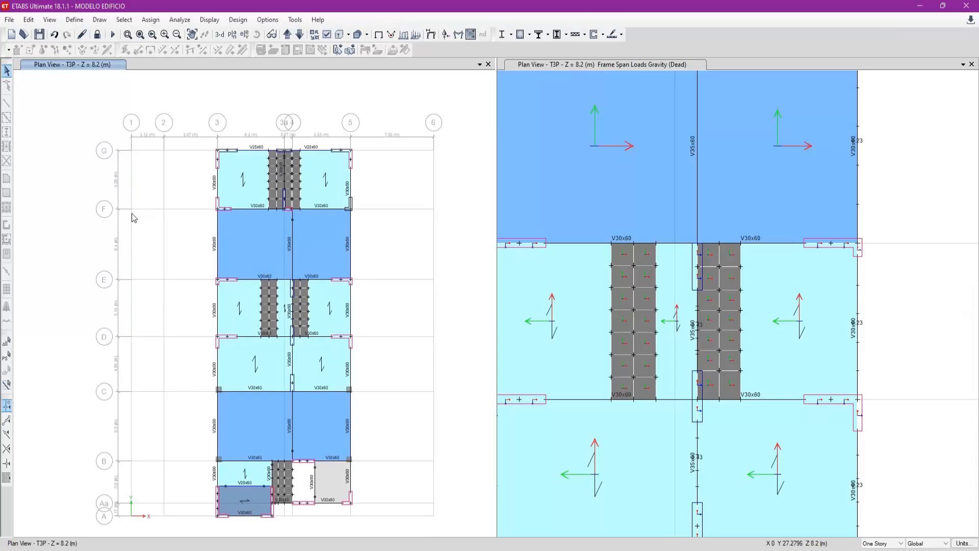
left_click(686, 13)
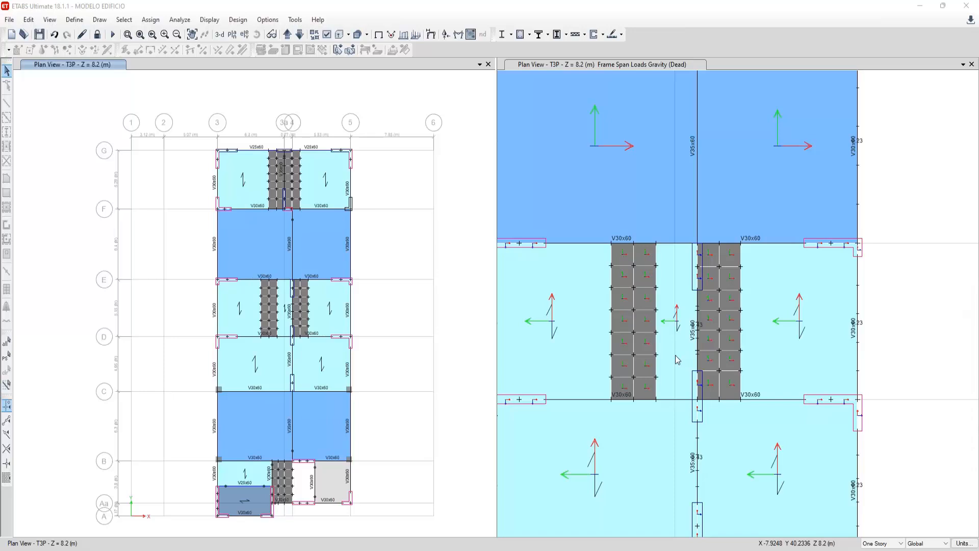
left_click(420, 284)
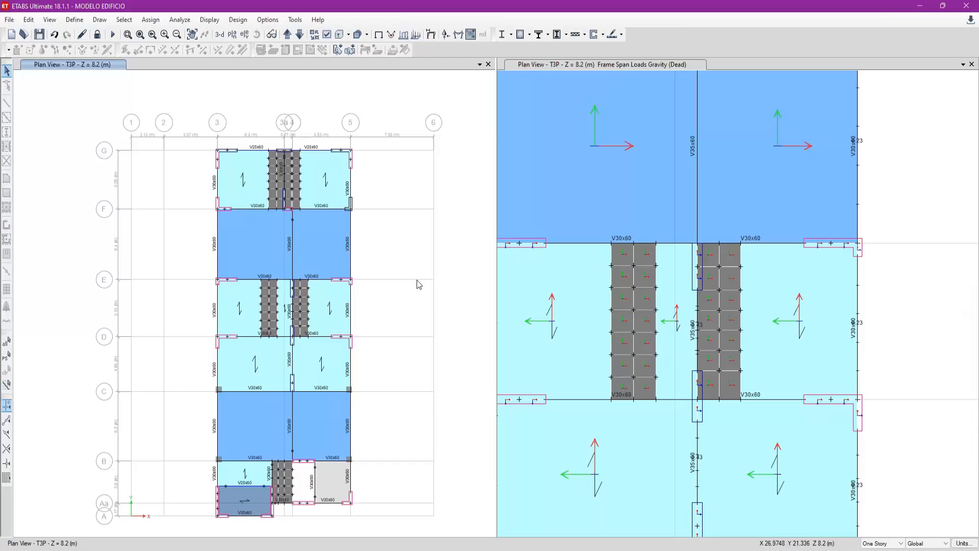
- Move the plan up to story T5P, switch it to the 3-D view and inspect the slabs at the top of the building
left_click(287, 34)
left_click(288, 34)
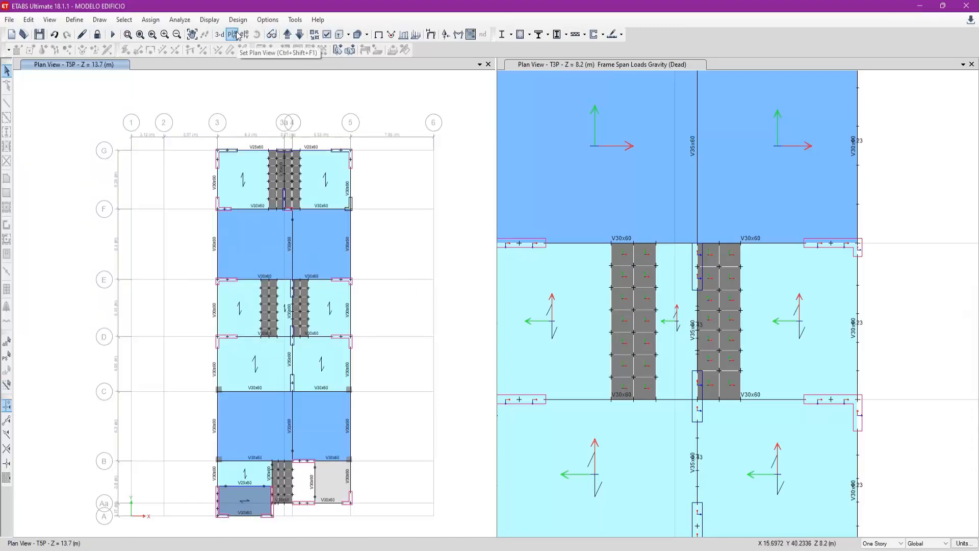
left_click(219, 37)
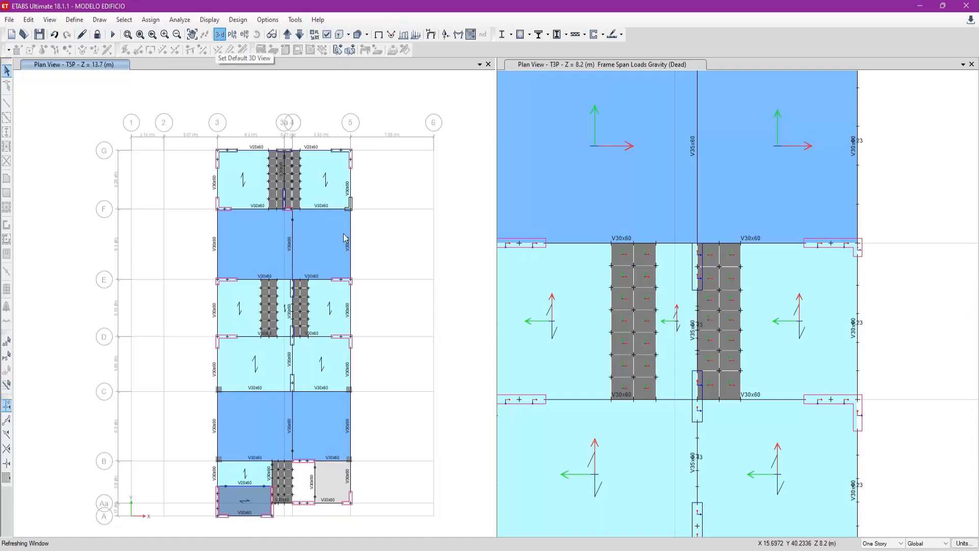
scroll(388, 169, "up", 5)
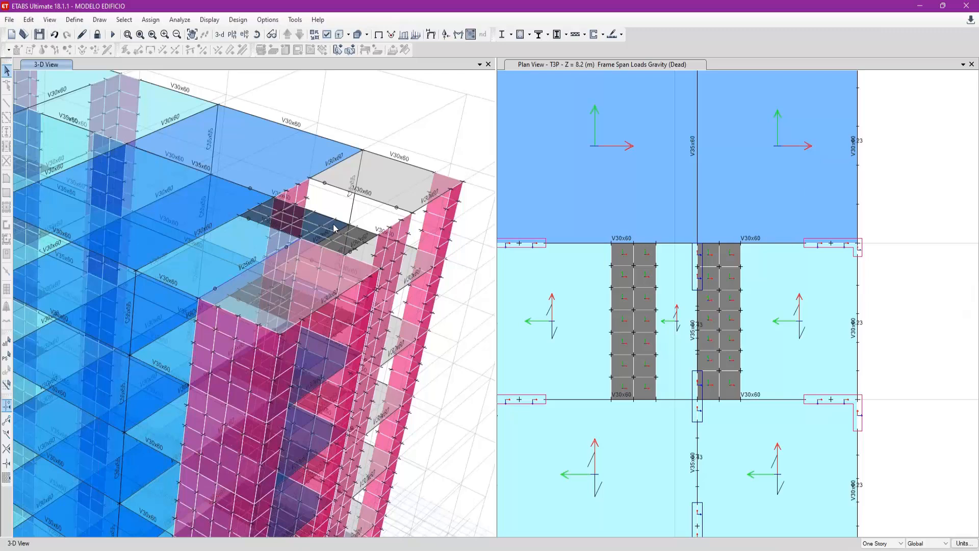
scroll(334, 228, "down", 5)
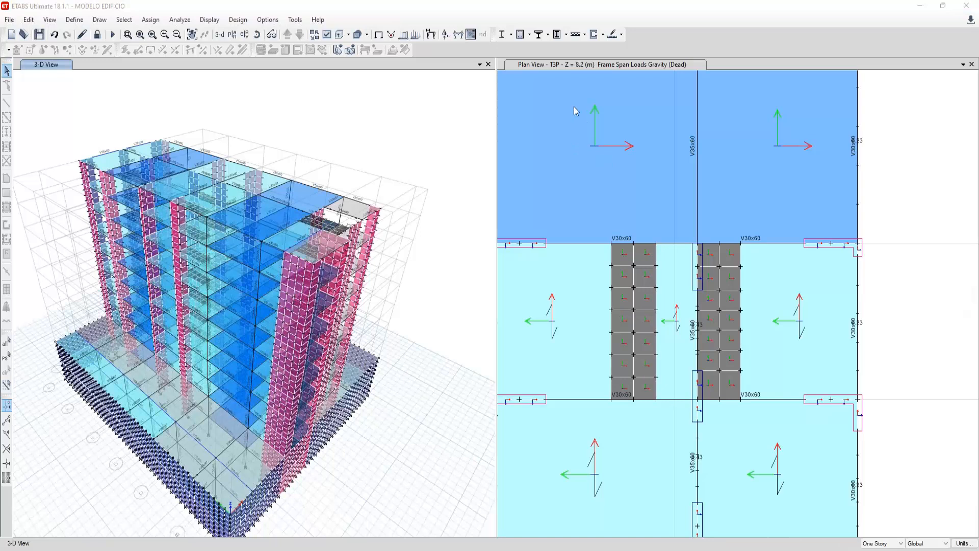
- Reset the building's 3-D view to the default orientation
left_click(338, 142)
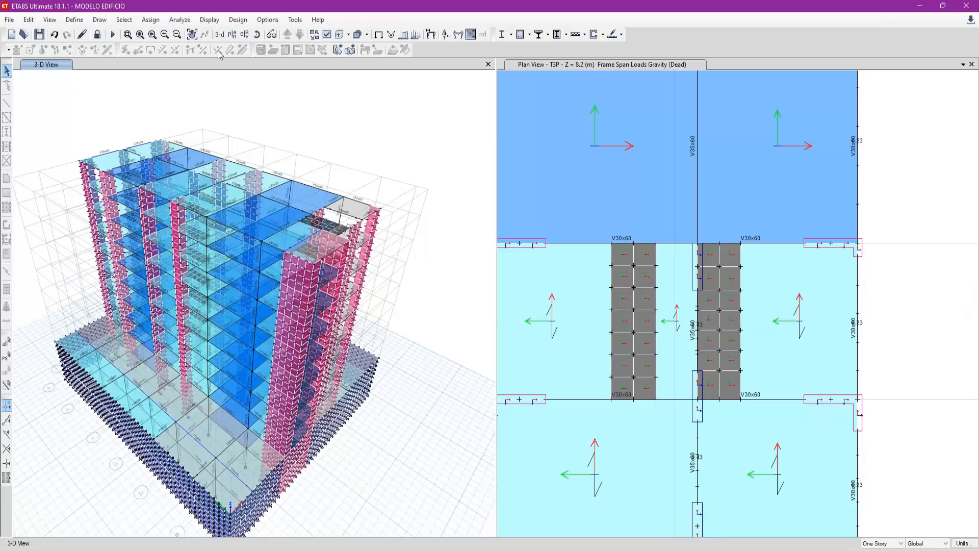
left_click(220, 34)
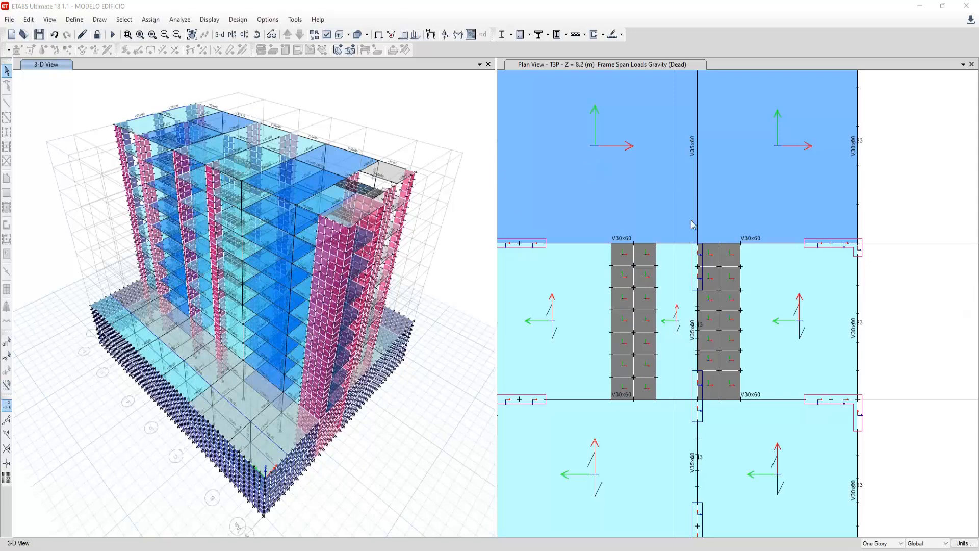
left_click(450, 110)
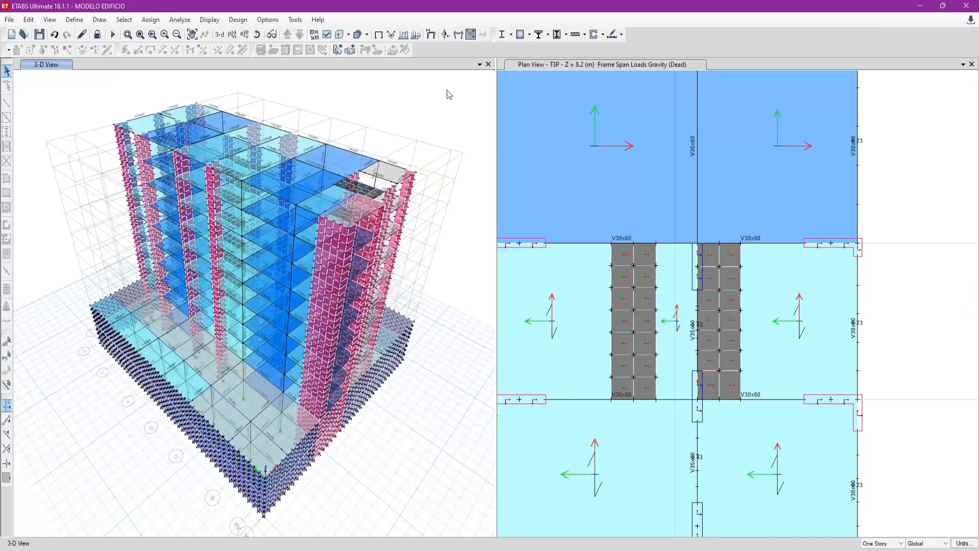
left_click_drag(944, 133, 704, 316)
left_click_drag(890, 312, 918, 334)
key("ctrl+q")
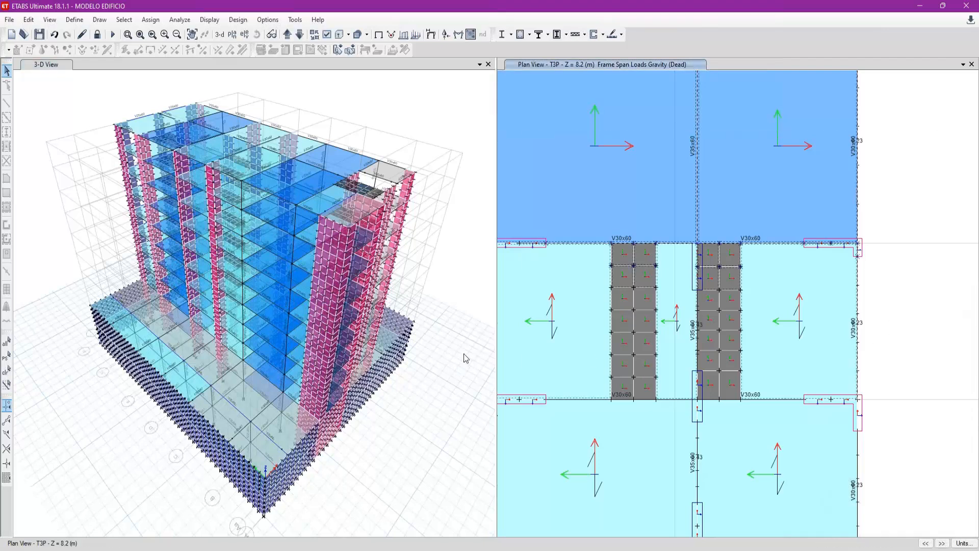
left_click(463, 353)
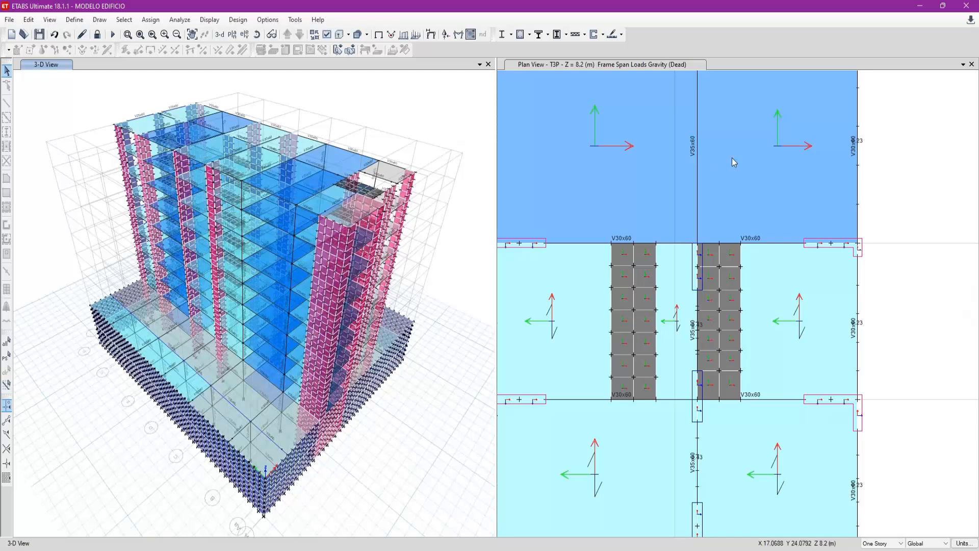
key("alt+Tab")
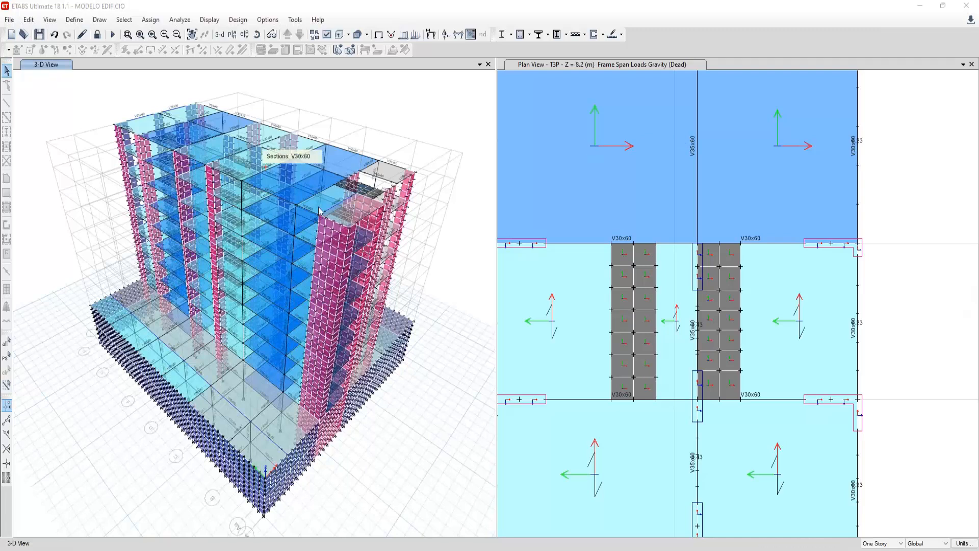
left_click_drag(460, 137, 473, 163)
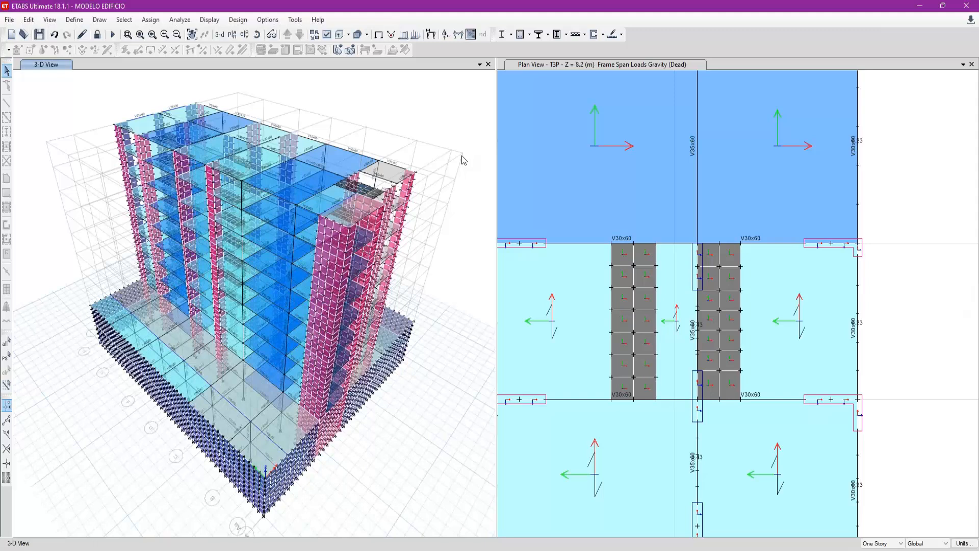
left_click(686, 17)
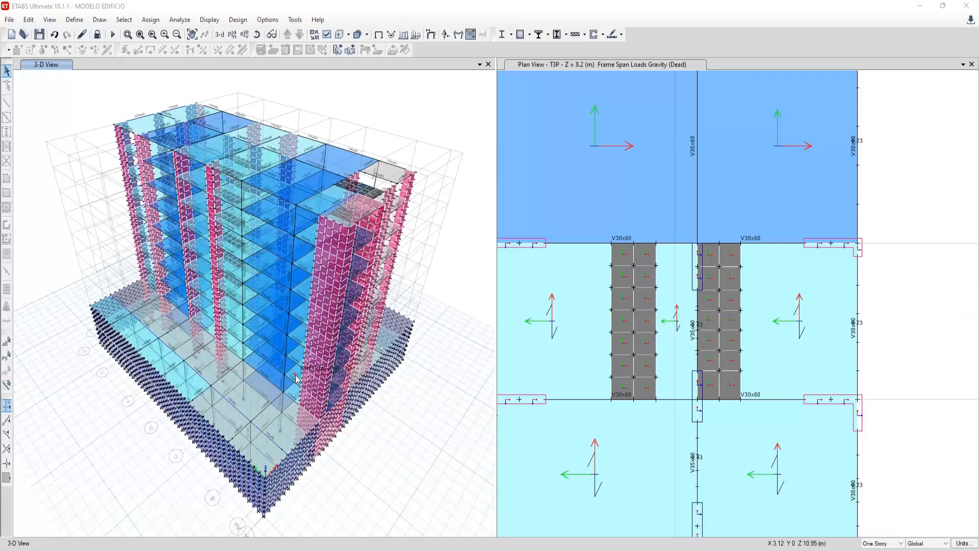
left_click(143, 467)
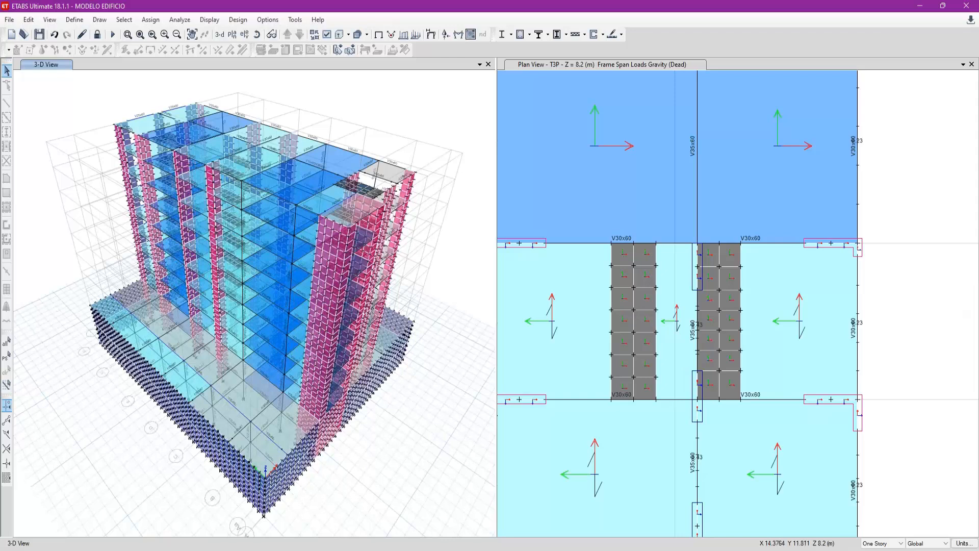
left_click(711, 502)
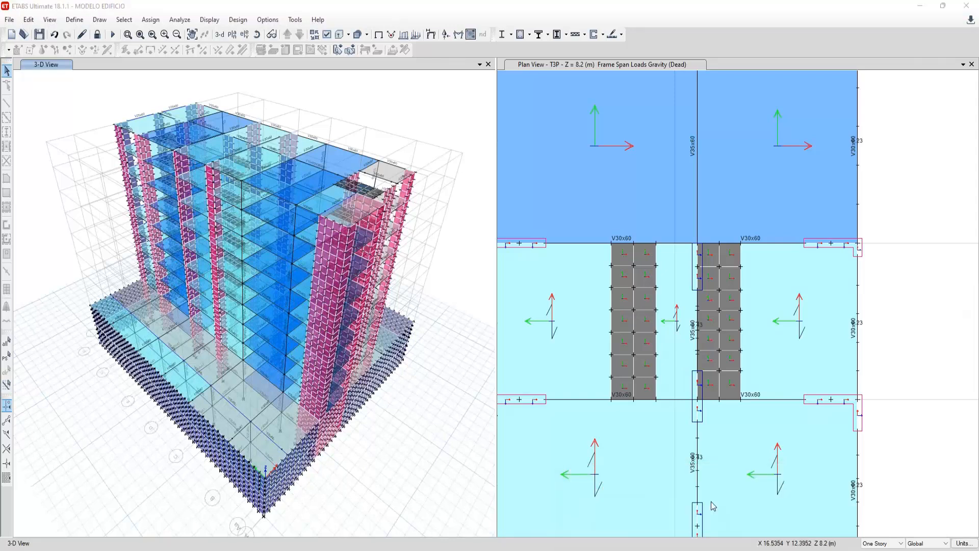
- Switch to the PDF notes in Acrobat Reader, examine the beam zone beside the column face in the anchorage sketch, and return to ETABS
scroll(416, 326, "up", 2)
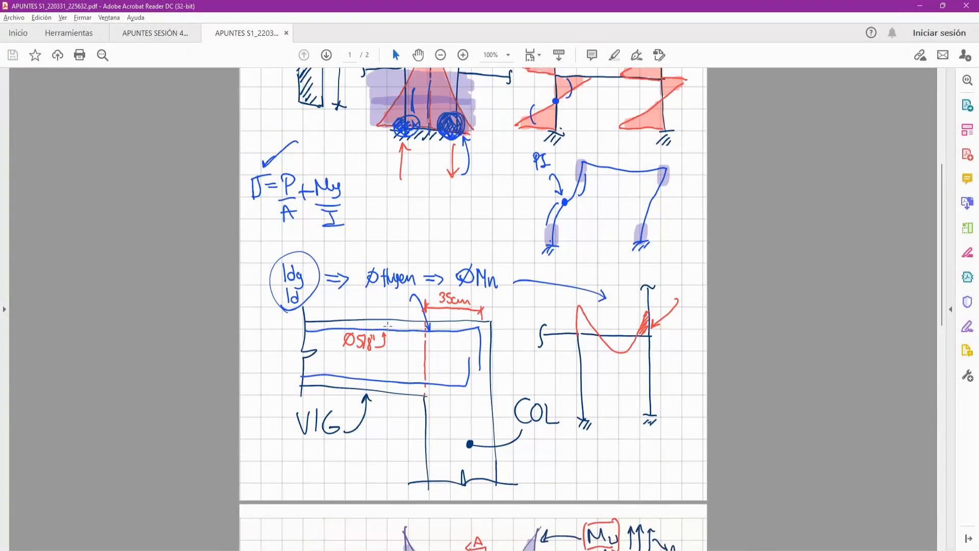
left_click_drag(390, 308, 411, 398)
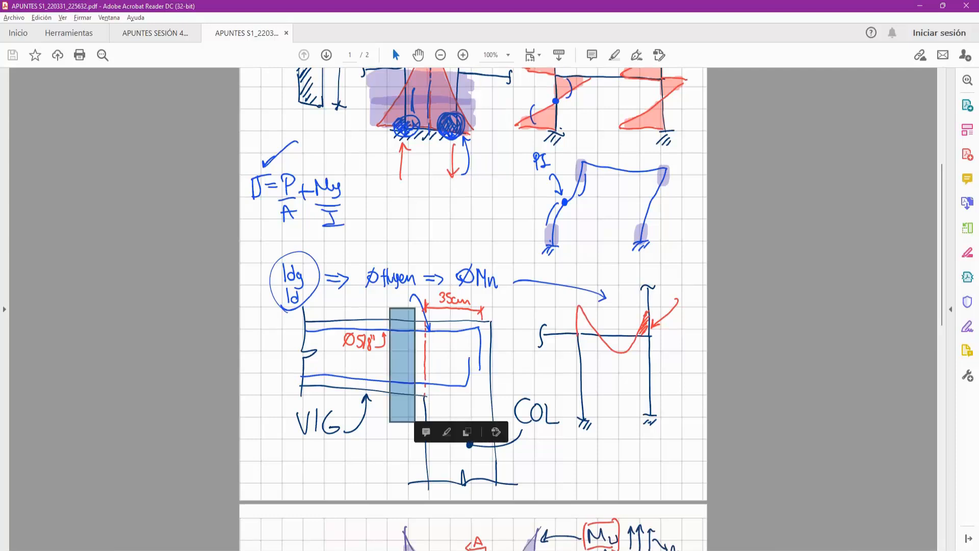
left_click(411, 372)
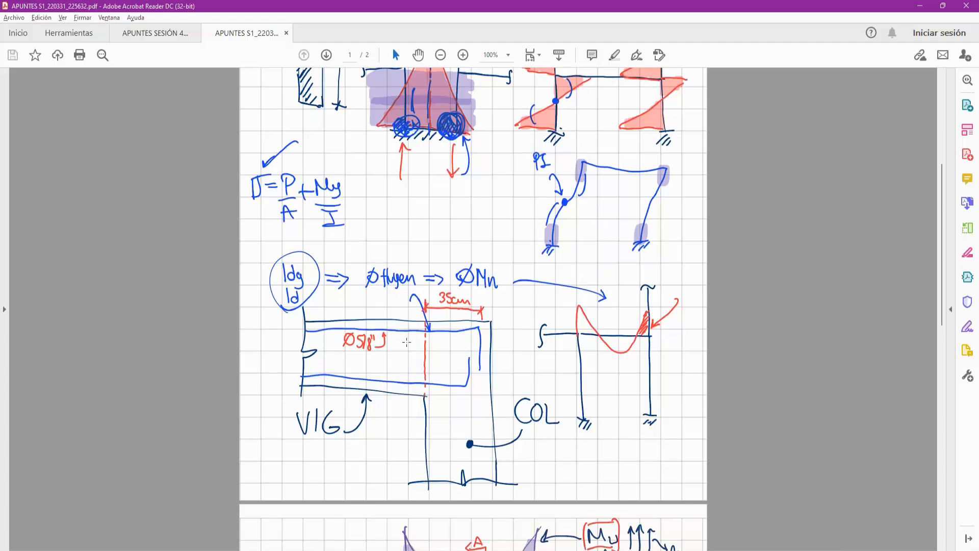
mouse_move(388, 300)
left_mouse_down()
mouse_move(418, 415)
mouse_move(391, 306)
left_mouse_up()
left_click(404, 392)
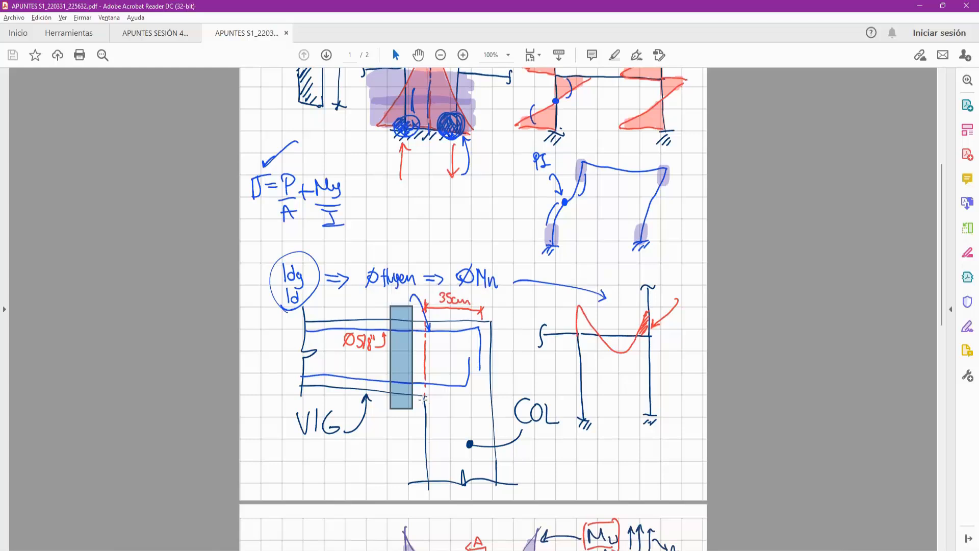
left_click_drag(415, 415, 403, 307)
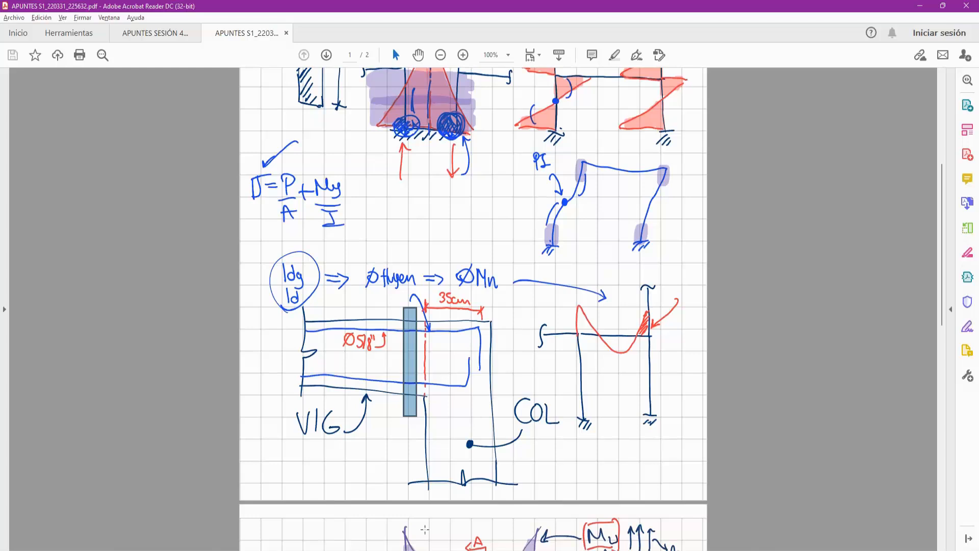
key("alt+Tab")
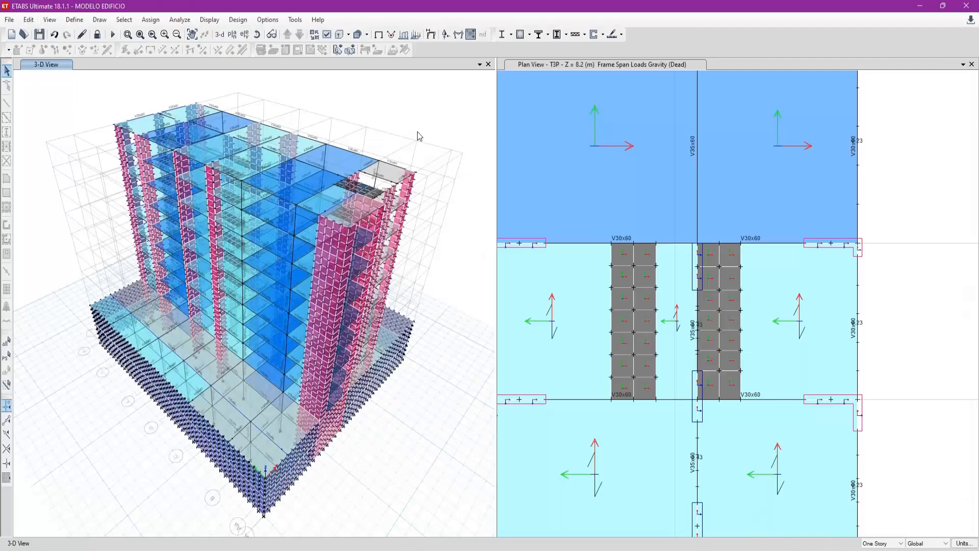